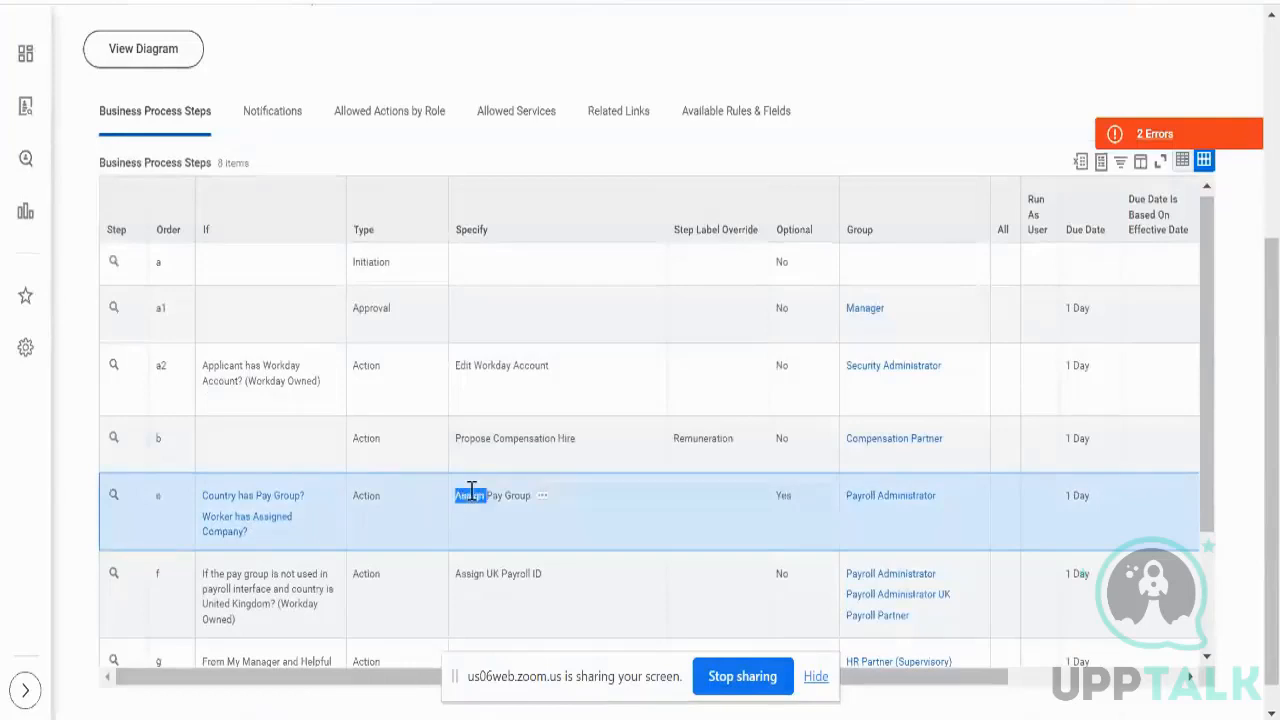
- Inspect step e's Country has Pay Group? condition and its available actions
{"action": "left_click", "coordinate": [226, 503]}
{"action": "left_click", "coordinate": [226, 499]}
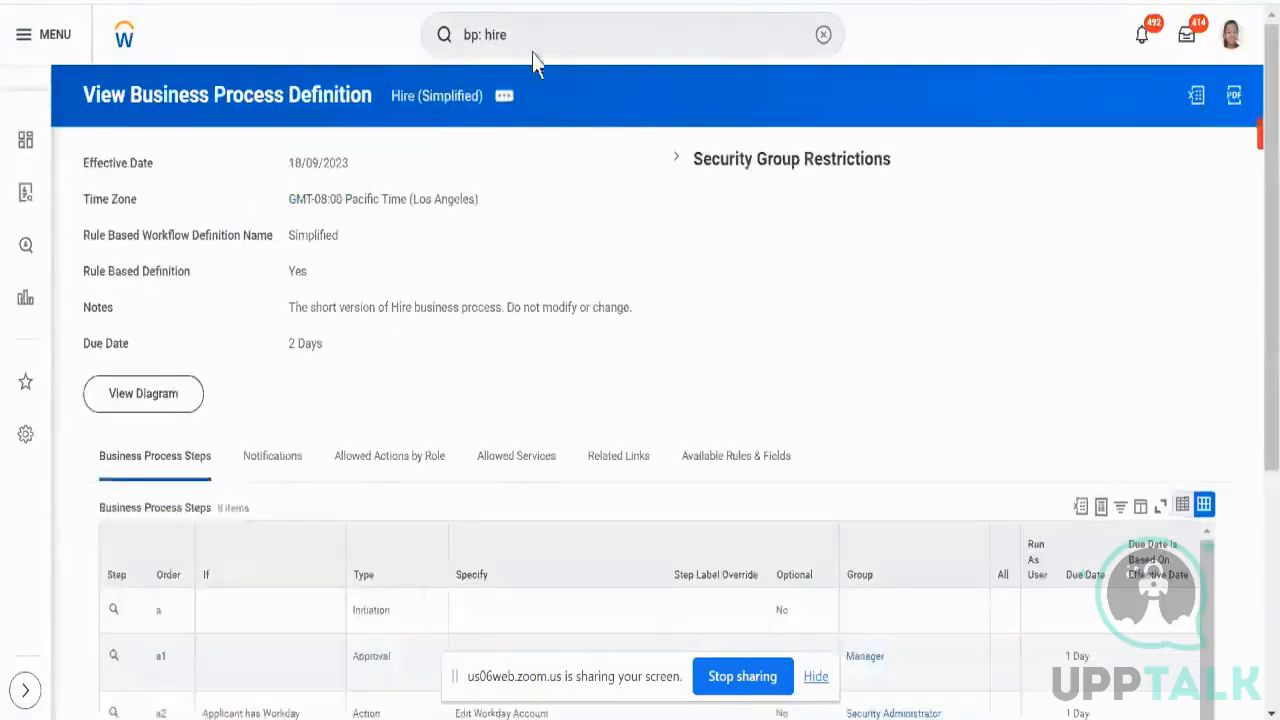
{"action": "scroll", "coordinate": [457, 306], "scroll_direction": "down", "scroll_amount": 4}
{"action": "left_click", "coordinate": [335, 470]}
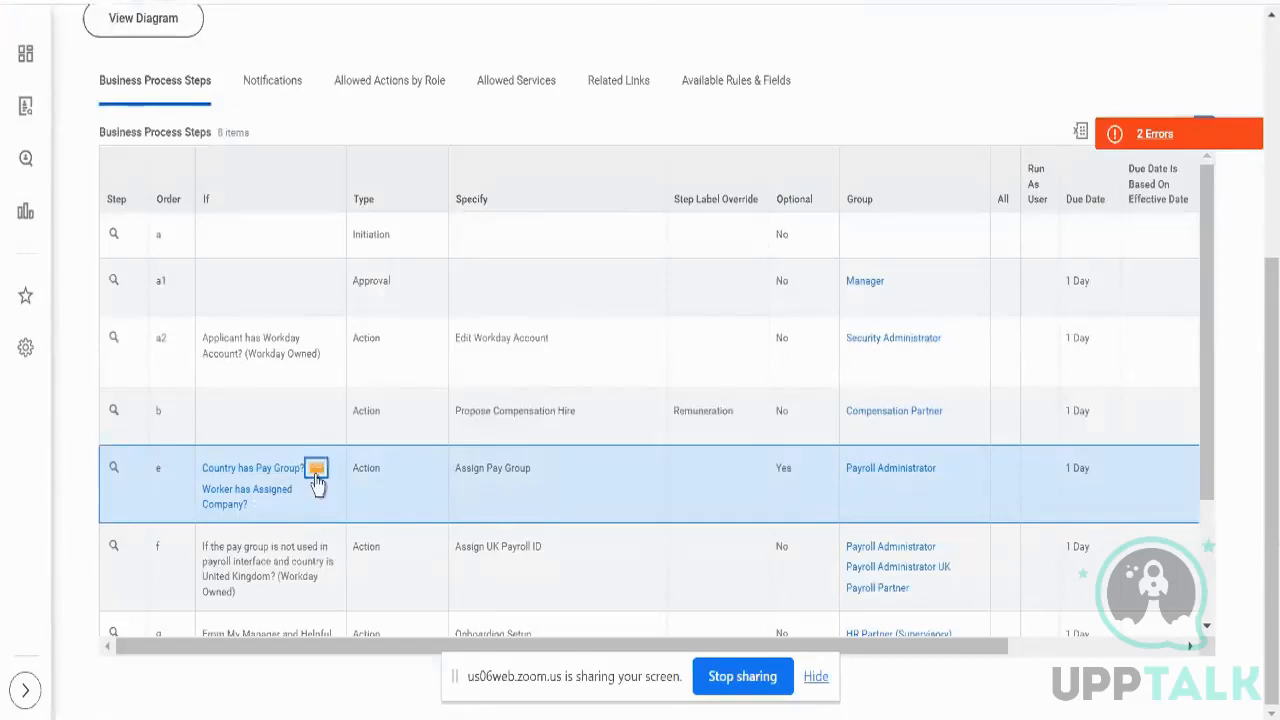
{"action": "left_click", "coordinate": [316, 474]}
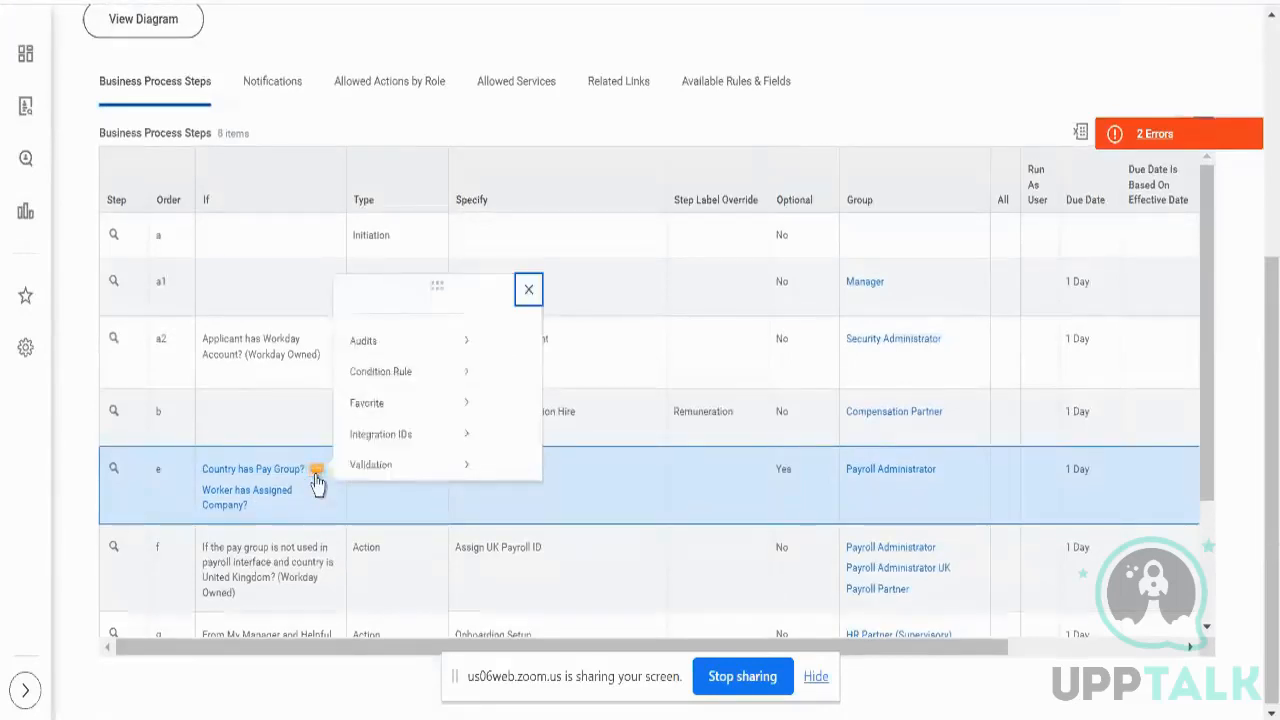
{"action": "left_click", "coordinate": [372, 524]}
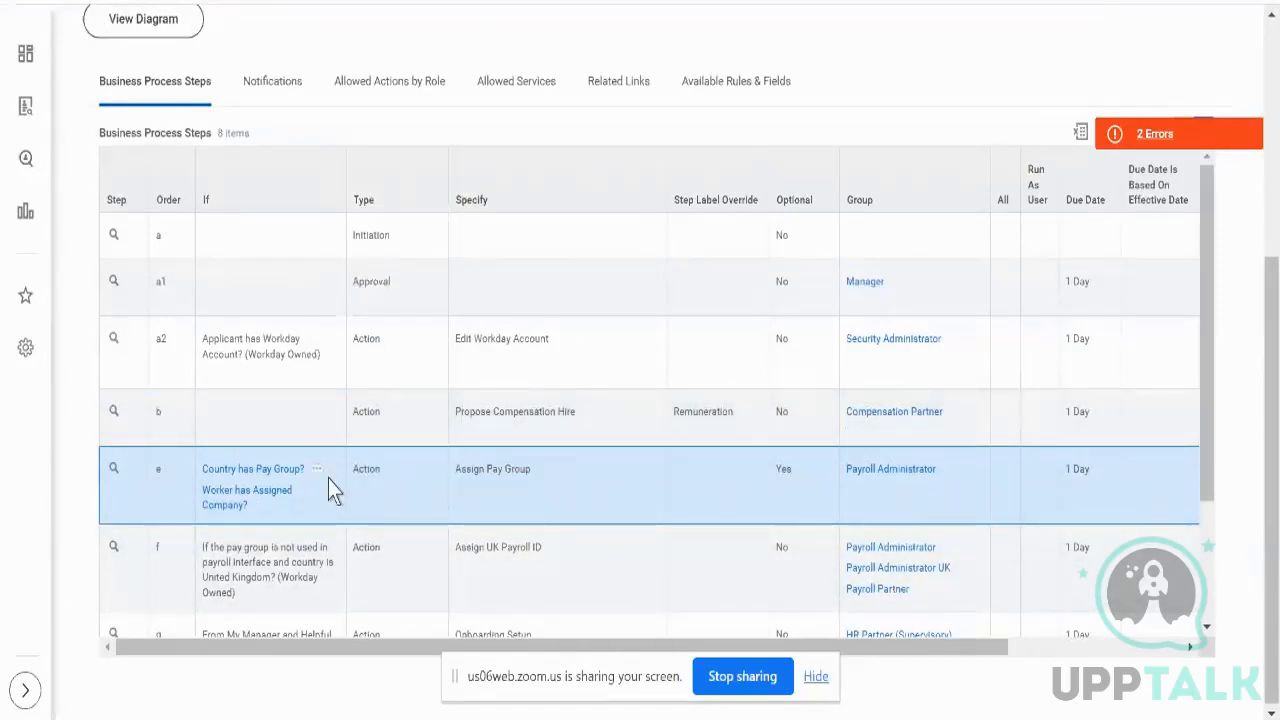
{"action": "double_click", "coordinate": [374, 470]}
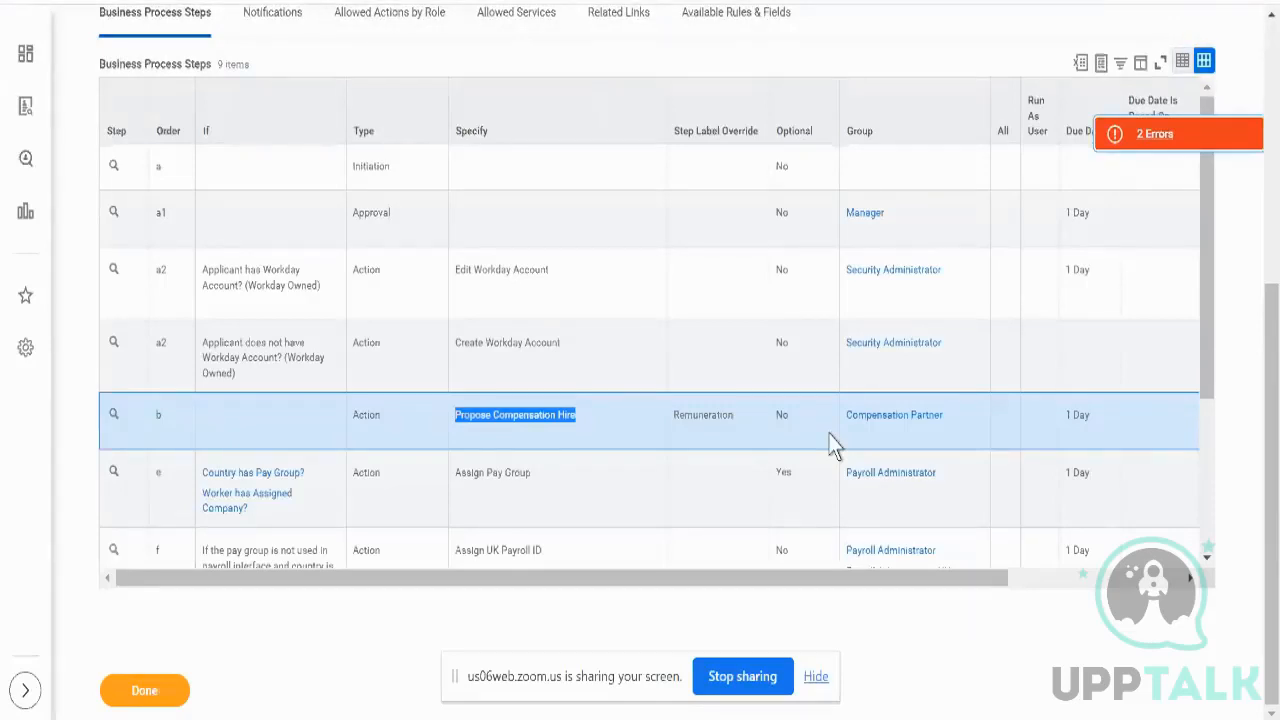
- Compare the Edit and Create Workday Account steps, both ordered a2, then return to the page header
{"action": "left_click", "coordinate": [614, 357]}
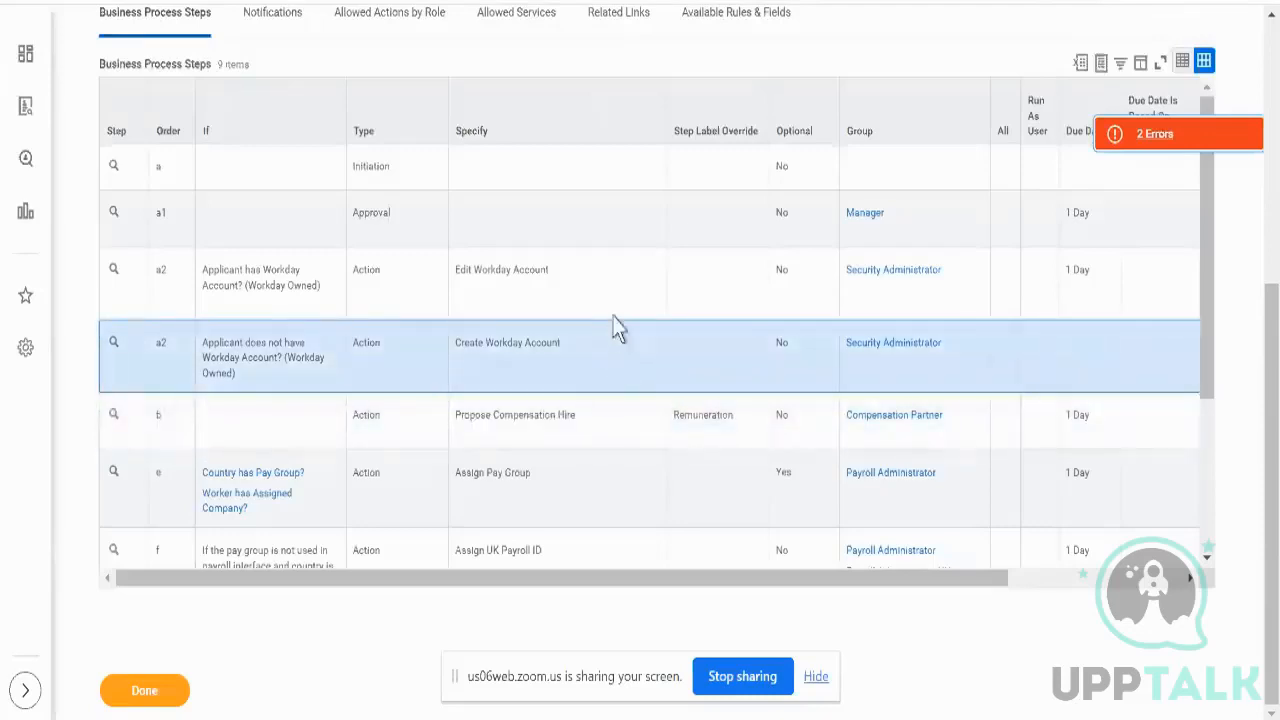
{"action": "left_click", "coordinate": [616, 290]}
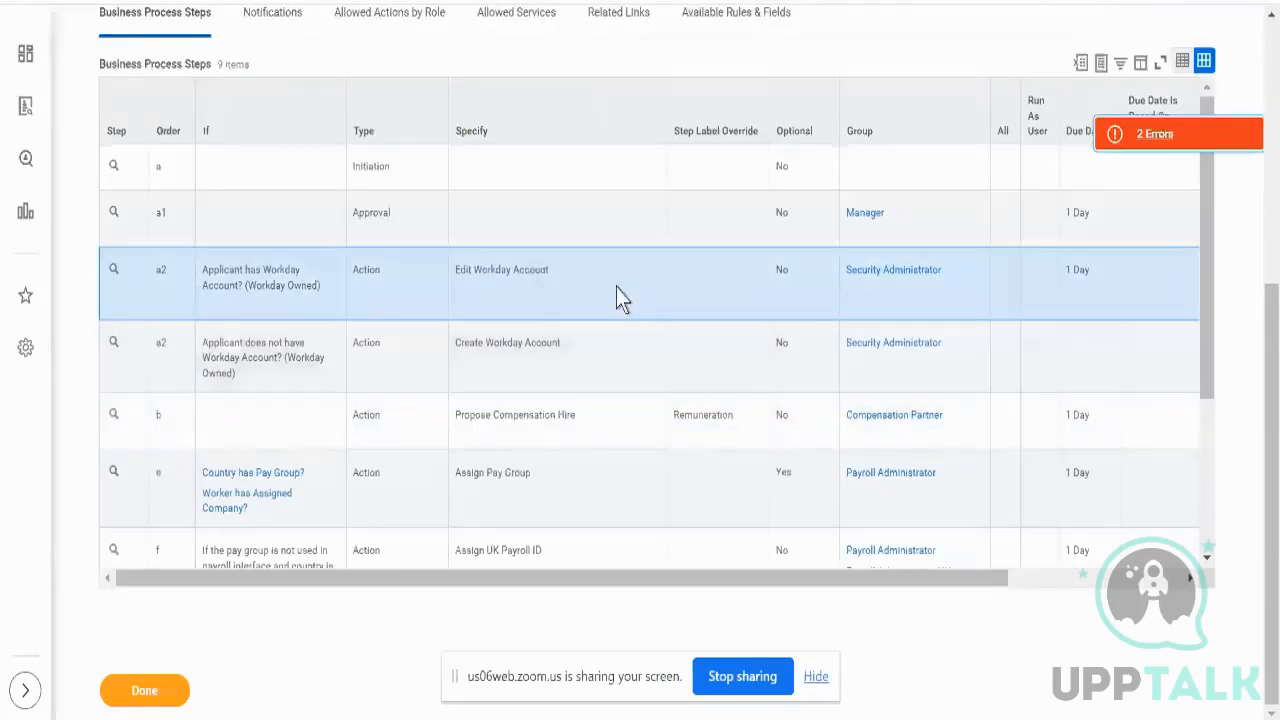
{"action": "double_click", "coordinate": [164, 271]}
{"action": "double_click", "coordinate": [163, 351]}
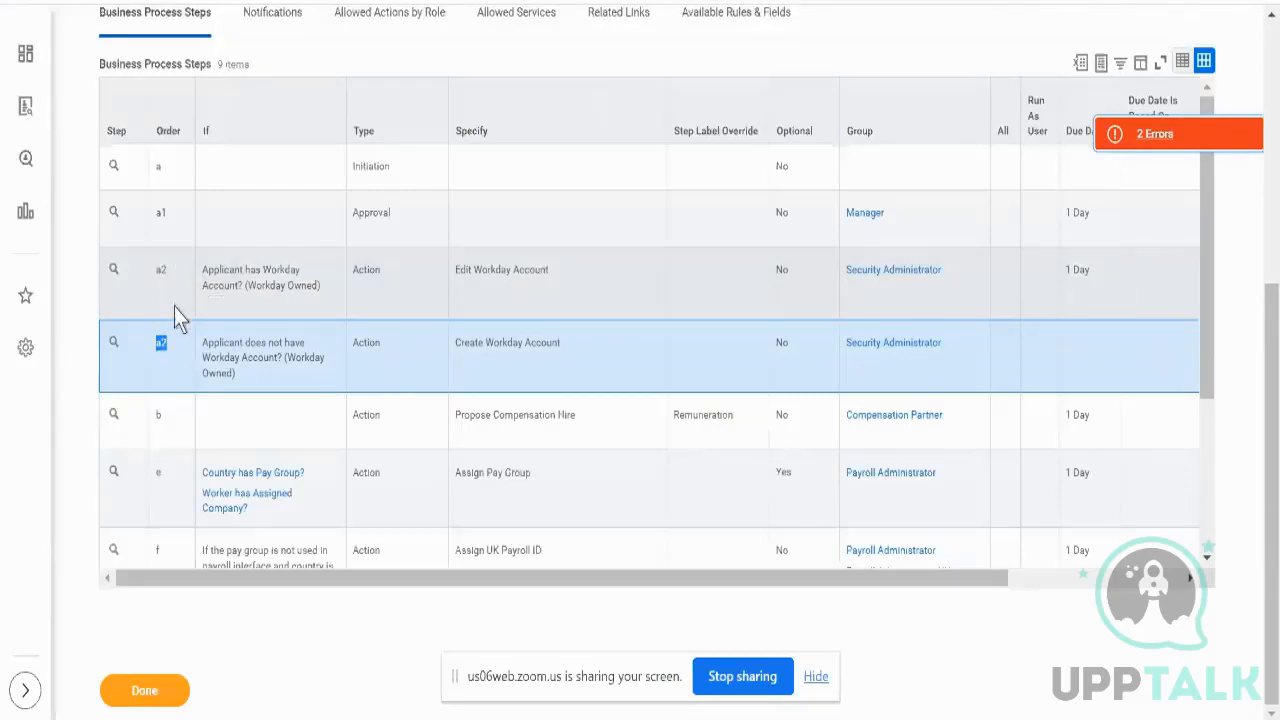
{"action": "scroll", "coordinate": [174, 307], "scroll_direction": "up", "scroll_amount": 1}
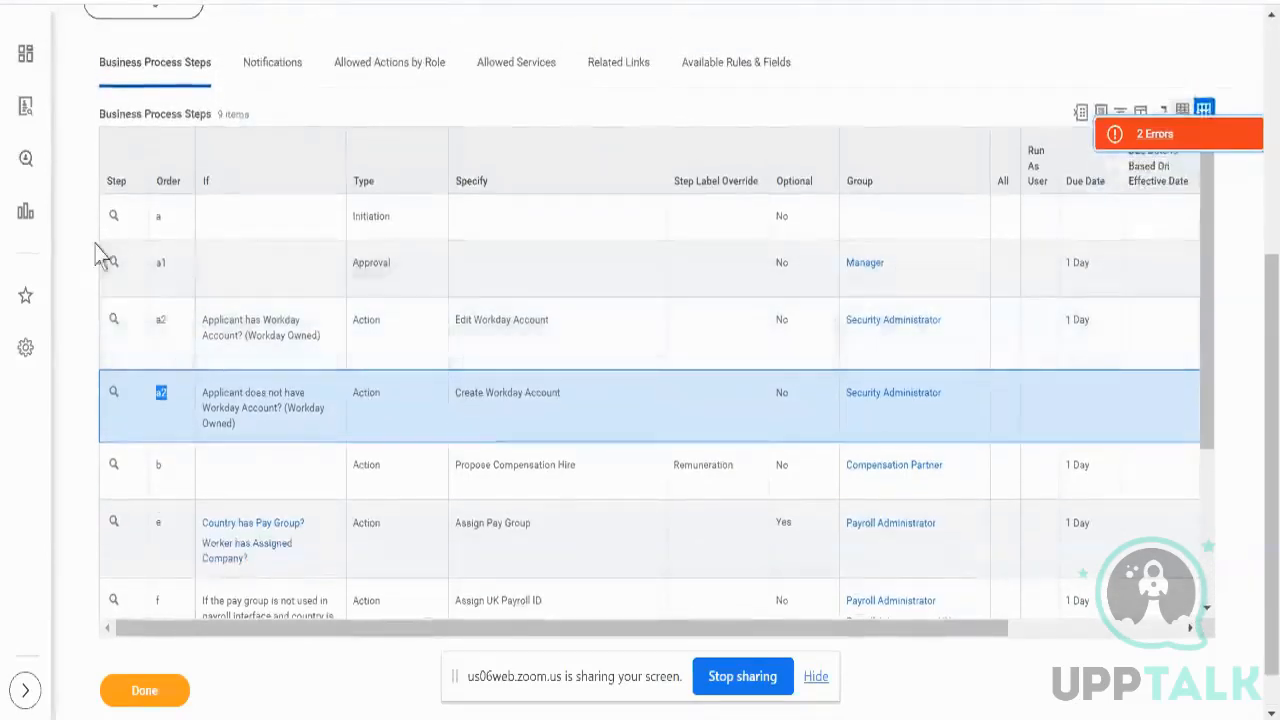
{"action": "scroll", "coordinate": [611, 151], "scroll_direction": "up", "scroll_amount": 3}
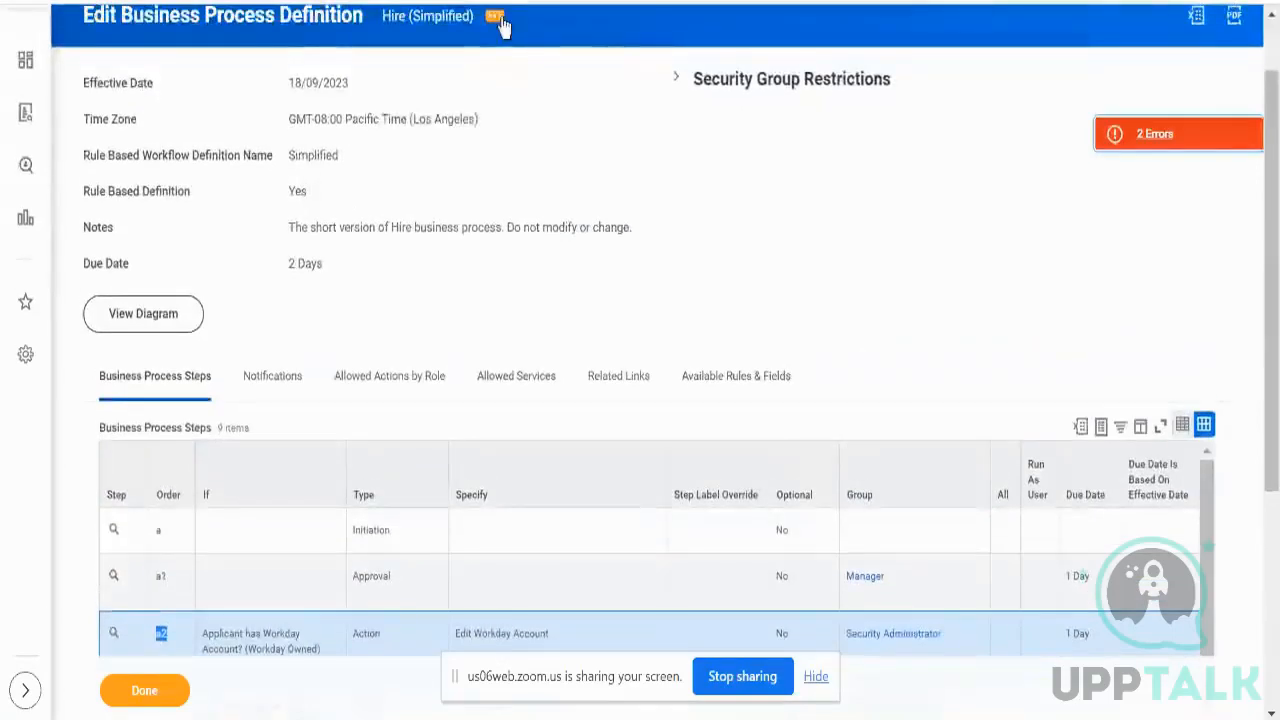
- Edit the Hire (Simplified) definition, keeping effective date 18/09/2023 and Pacific time, and scroll to the steps grid
{"action": "left_click", "coordinate": [497, 18]}
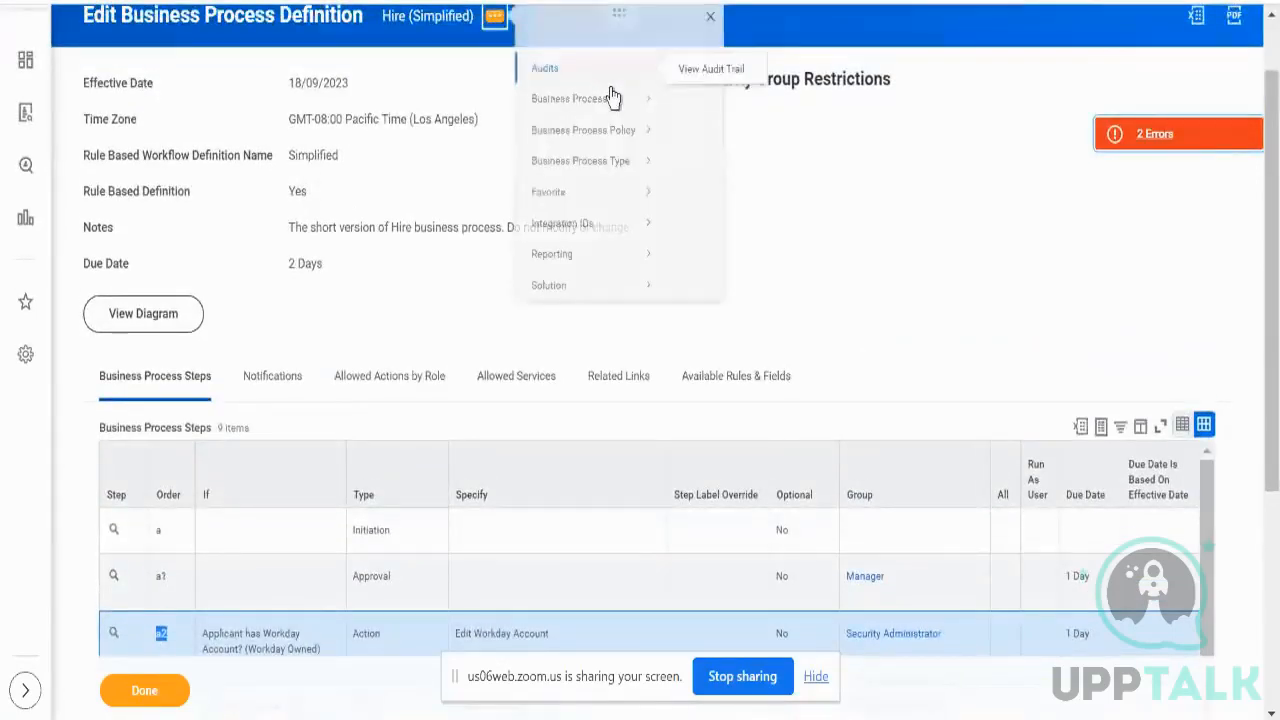
{"action": "mouse_move", "coordinate": [616, 114]}
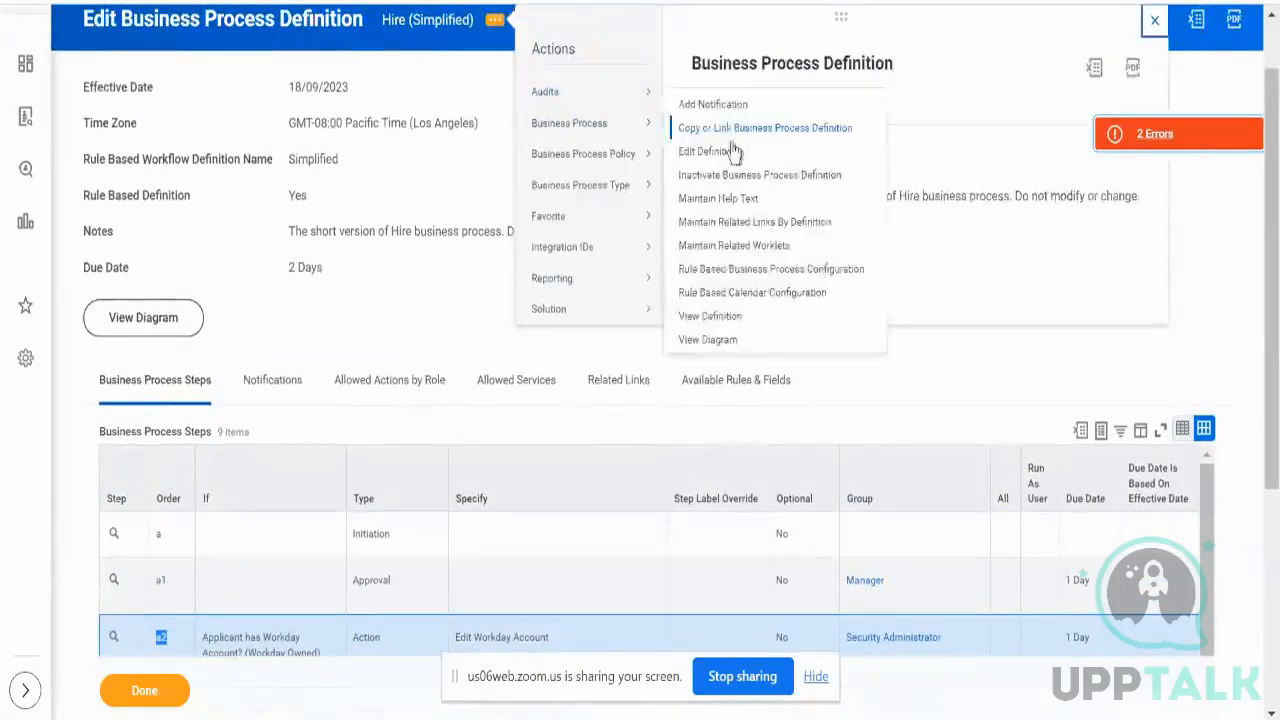
{"action": "left_click", "coordinate": [733, 151]}
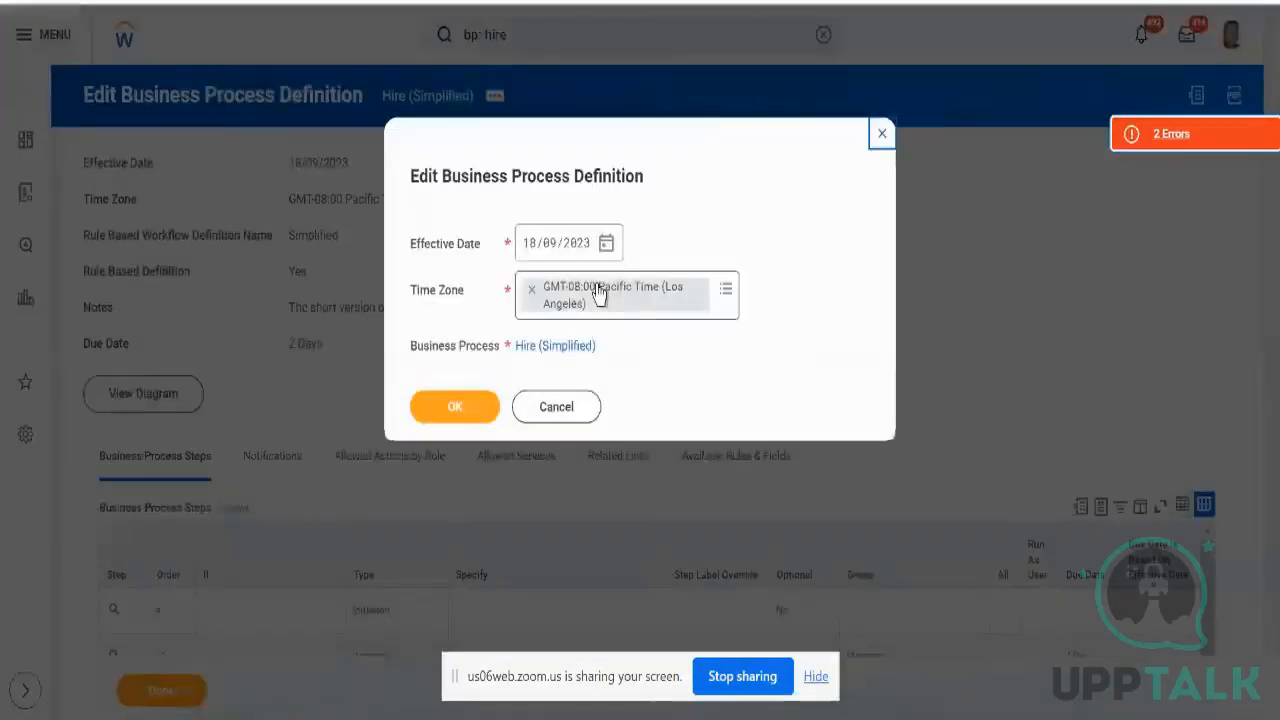
{"action": "left_click", "coordinate": [455, 418]}
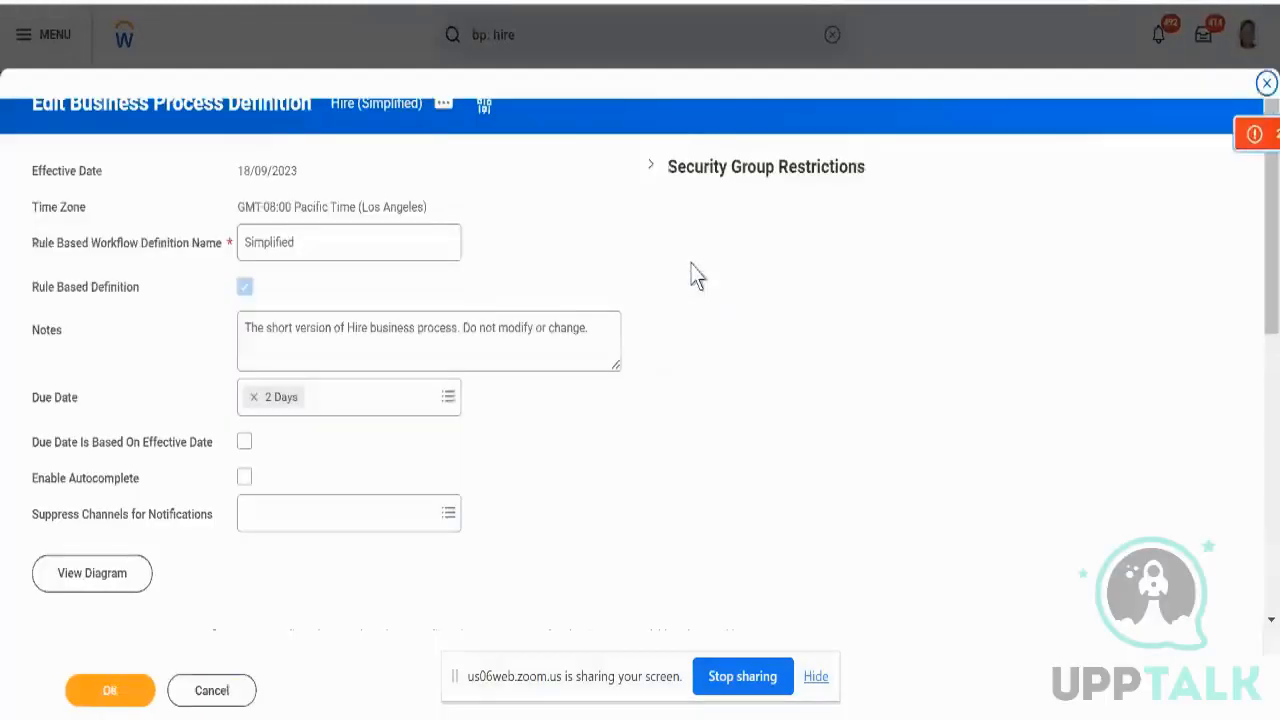
{"action": "scroll", "coordinate": [660, 265], "scroll_direction": "down", "scroll_amount": 10}
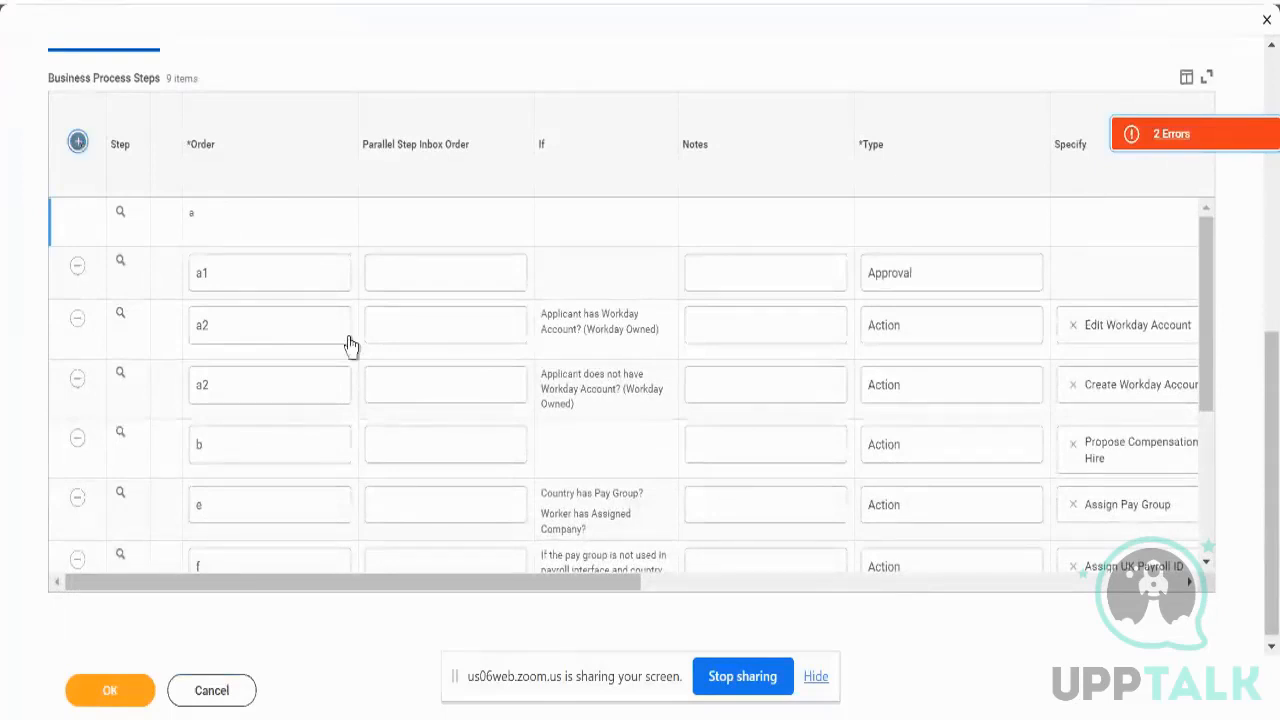
- Add a new step with order b, type Action, for the Propose Compensation Hire task
{"action": "left_click", "coordinate": [278, 226]}
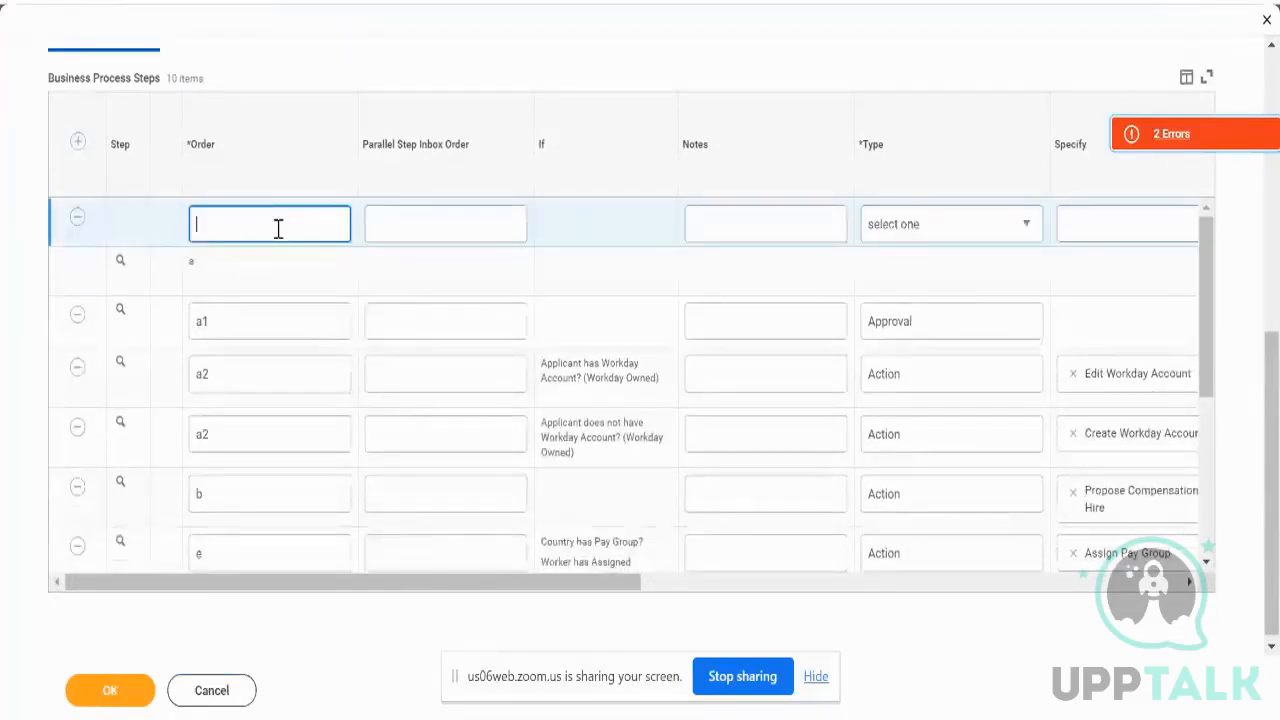
{"action": "type", "text": "b"}
{"action": "left_click", "coordinate": [946, 241]}
{"action": "left_click", "coordinate": [941, 240]}
{"action": "left_click", "coordinate": [908, 287]}
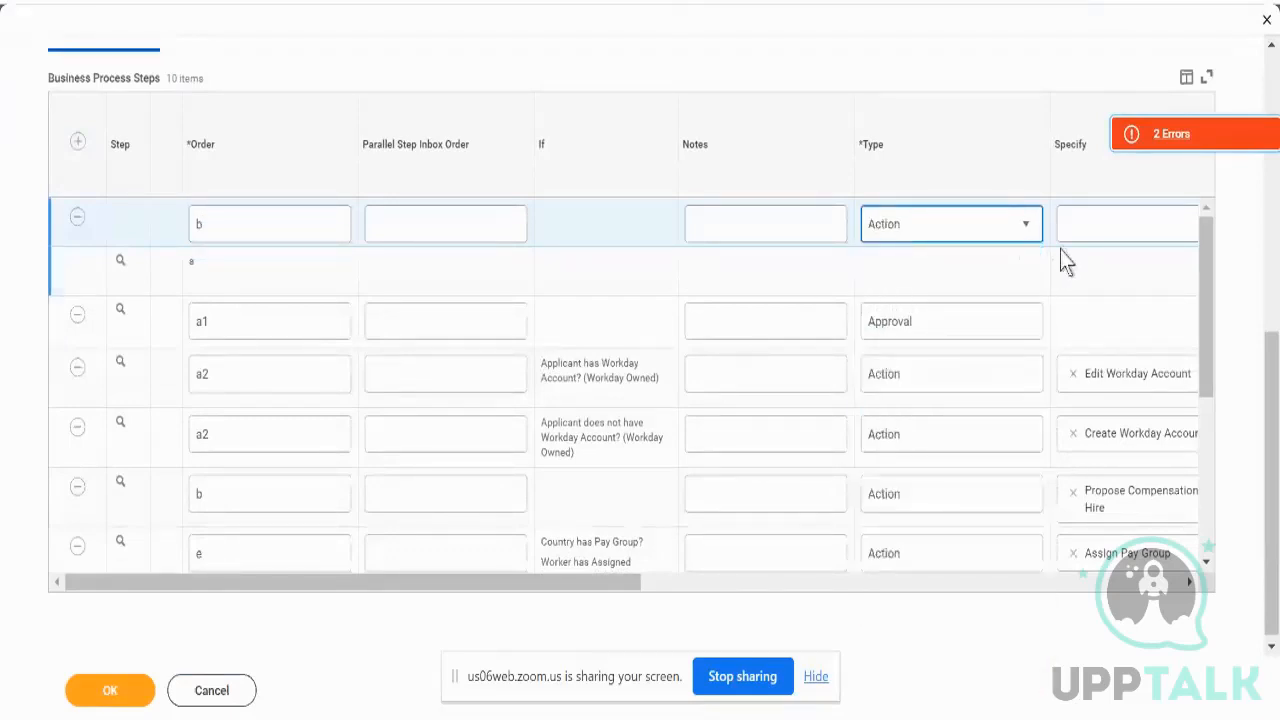
{"action": "left_click", "coordinate": [1073, 228]}
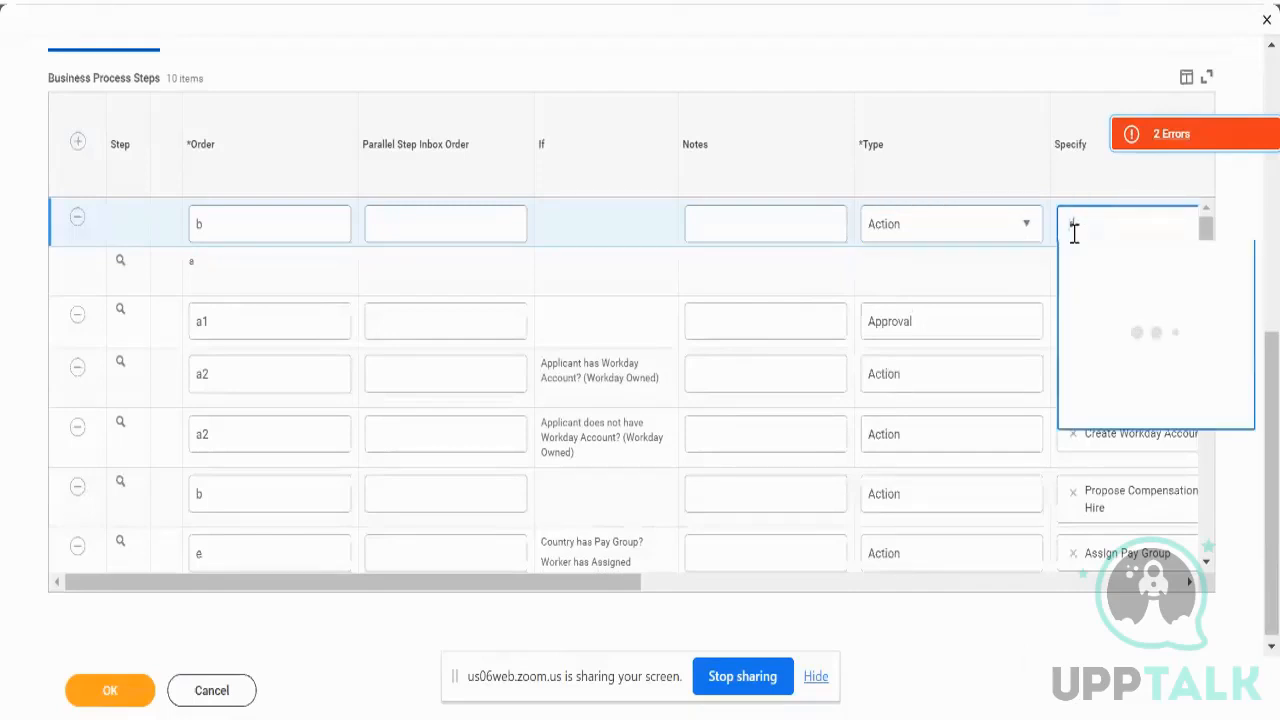
{"action": "type", "text": "appo comp"}
{"action": "key", "text": "Return"}
- Assign the Compensation Administrator group to step b and submit the definition
{"action": "scroll", "coordinate": [1034, 271], "scroll_direction": "right", "scroll_amount": 5}
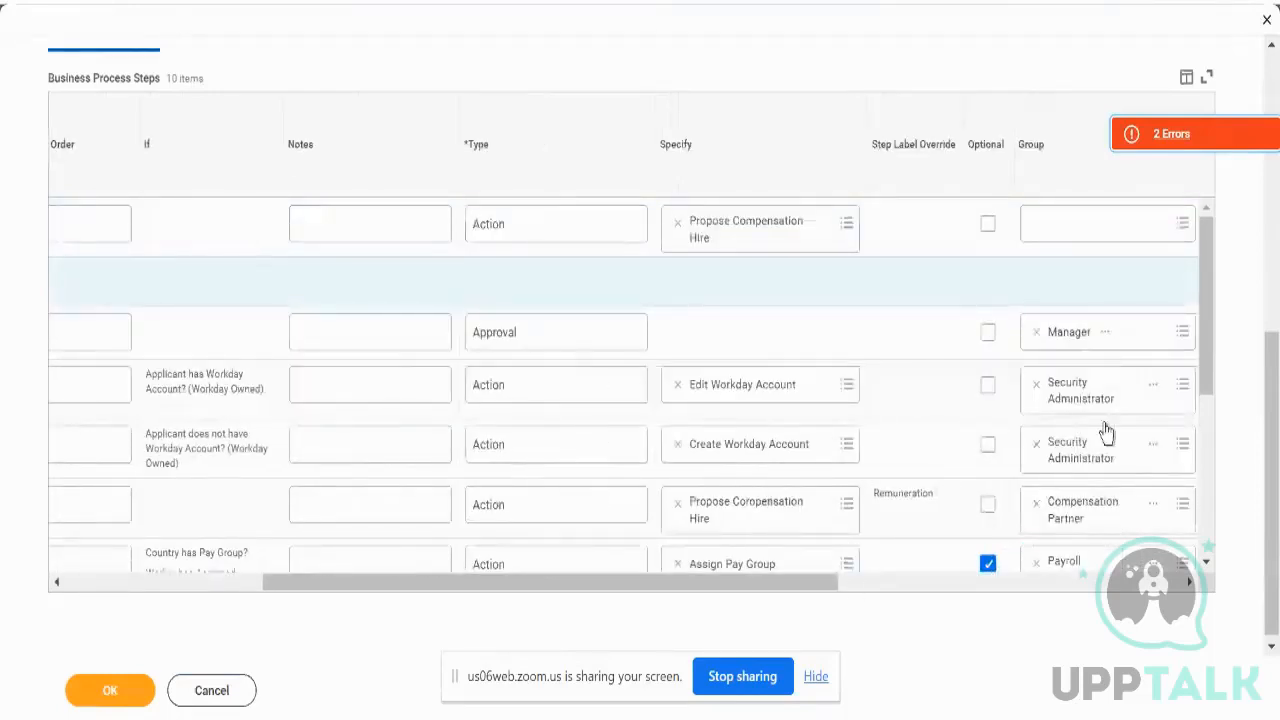
{"action": "left_click", "coordinate": [1044, 226]}
{"action": "type", "text": "com"}
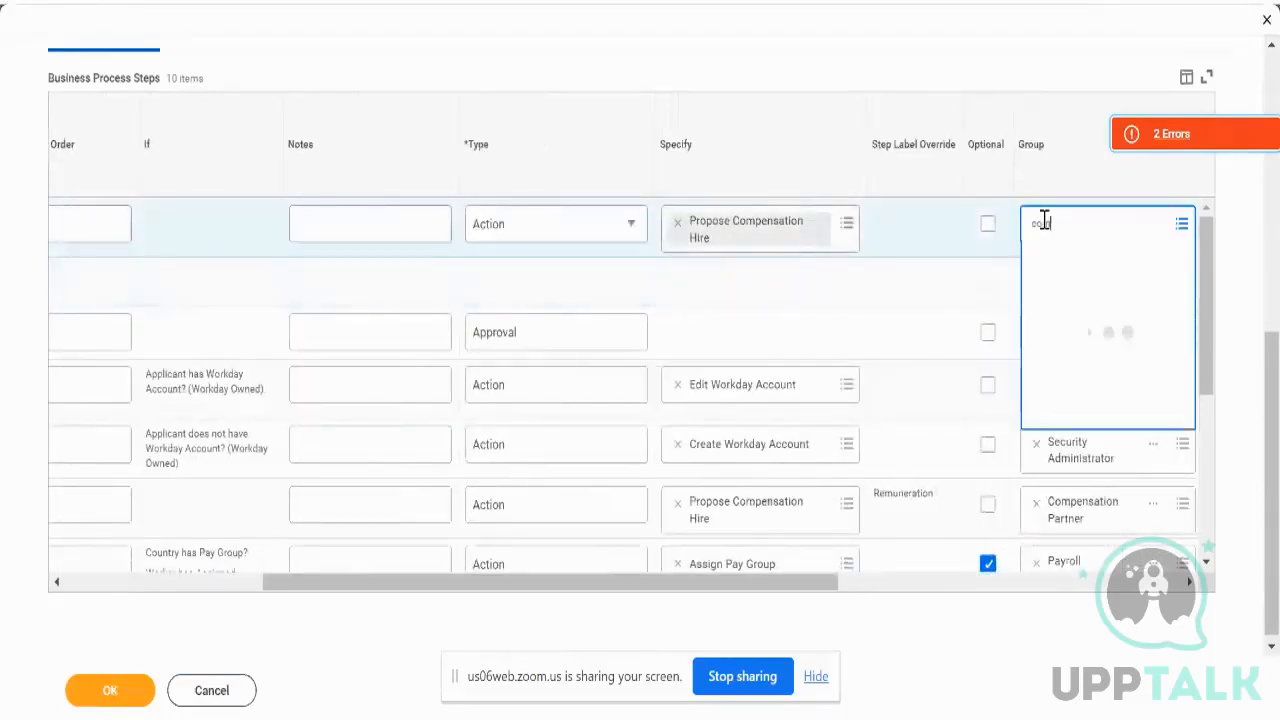
{"action": "type", "text": "p"}
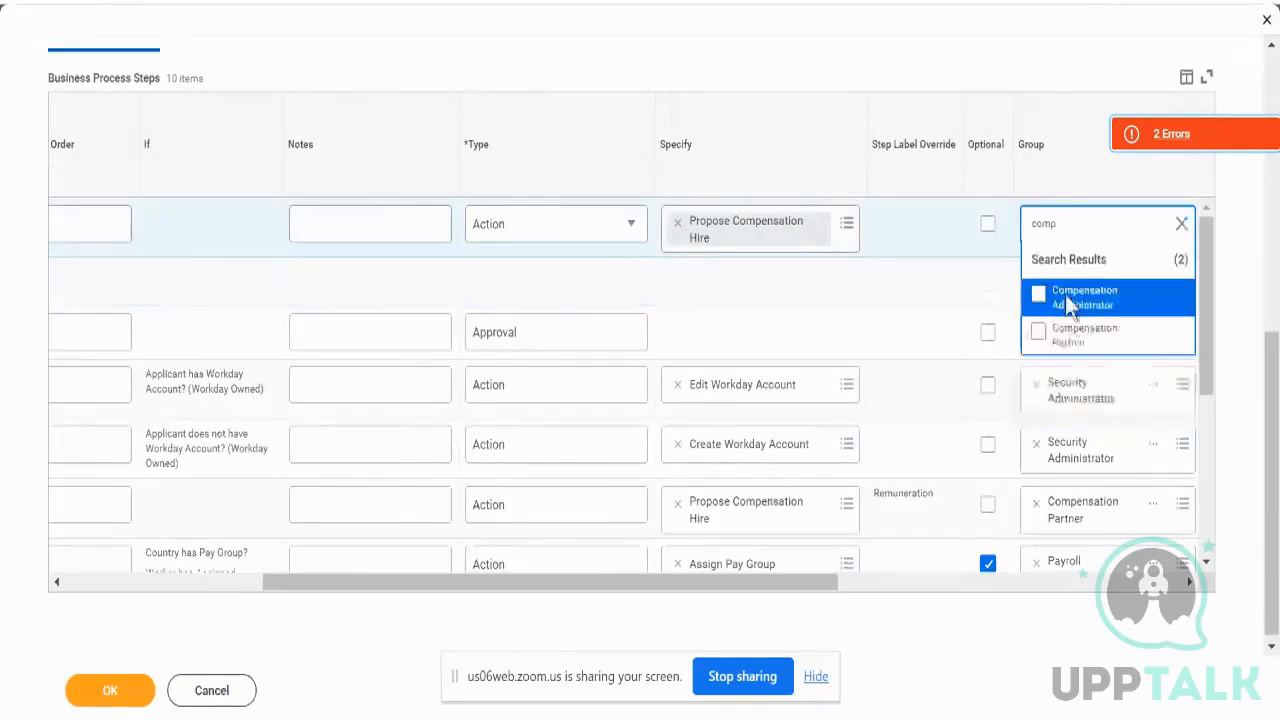
{"action": "left_click", "coordinate": [1038, 296]}
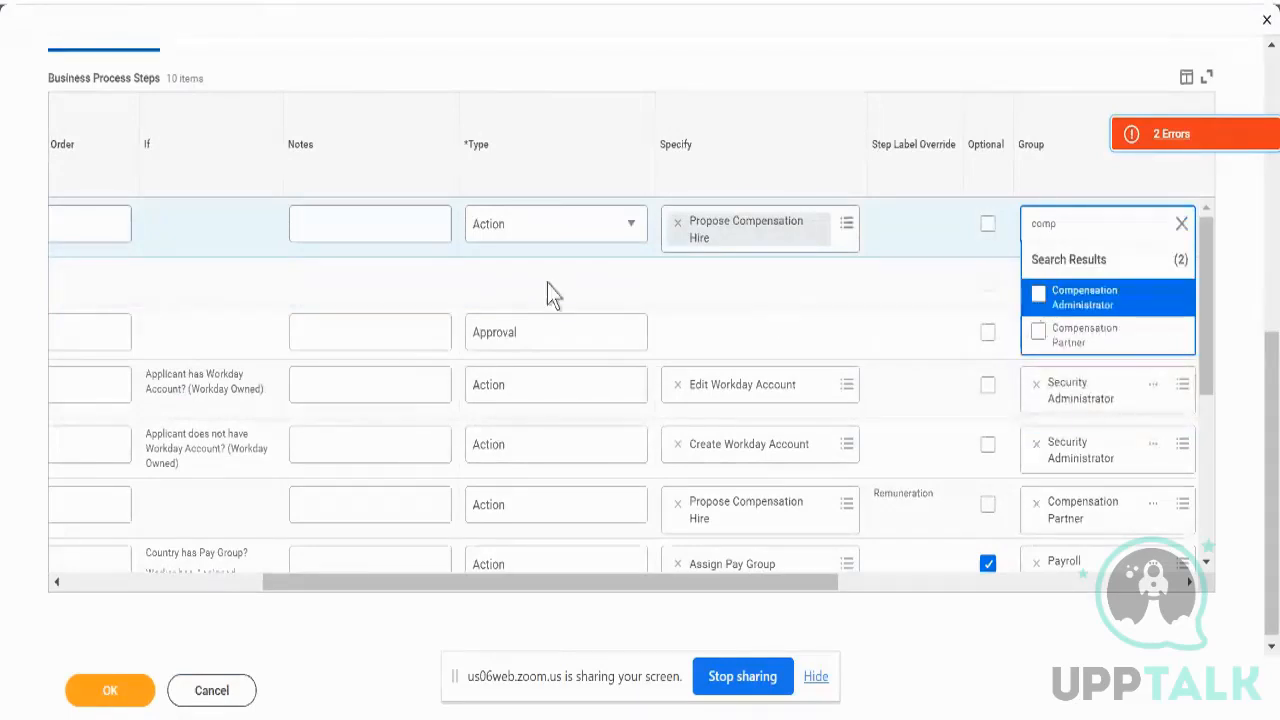
{"action": "left_click", "coordinate": [546, 277]}
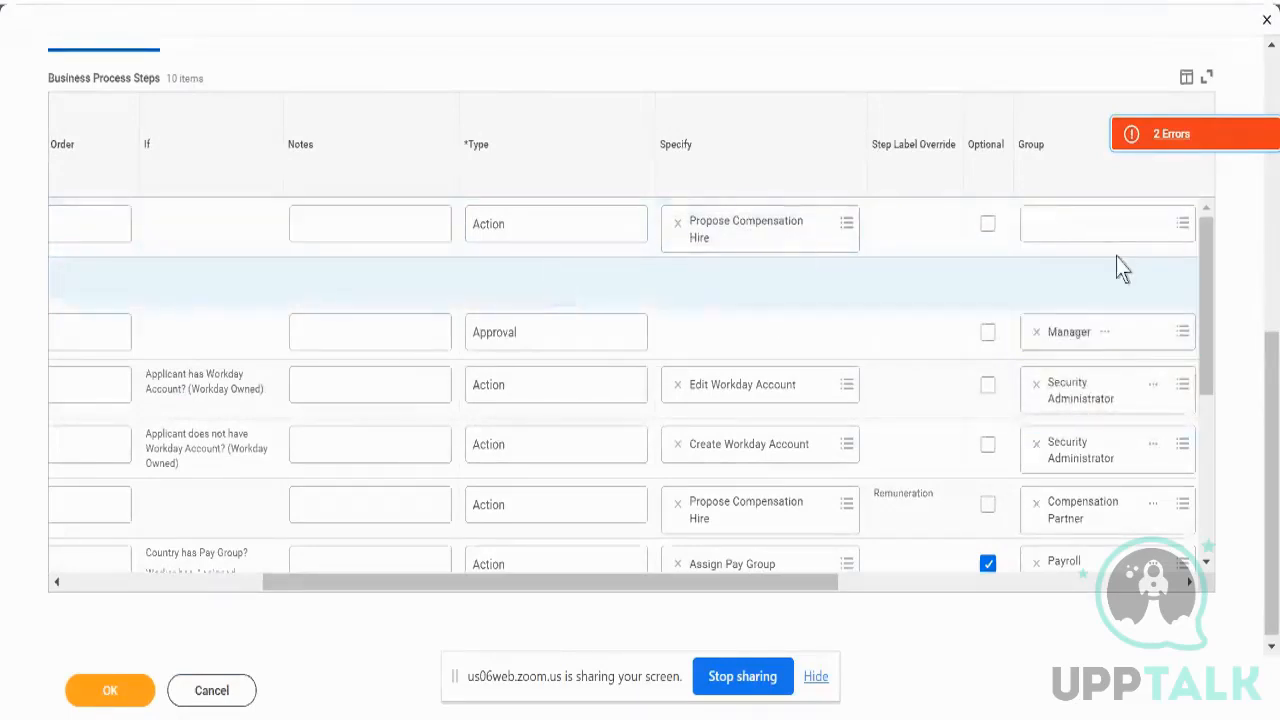
{"action": "left_click", "coordinate": [1110, 225]}
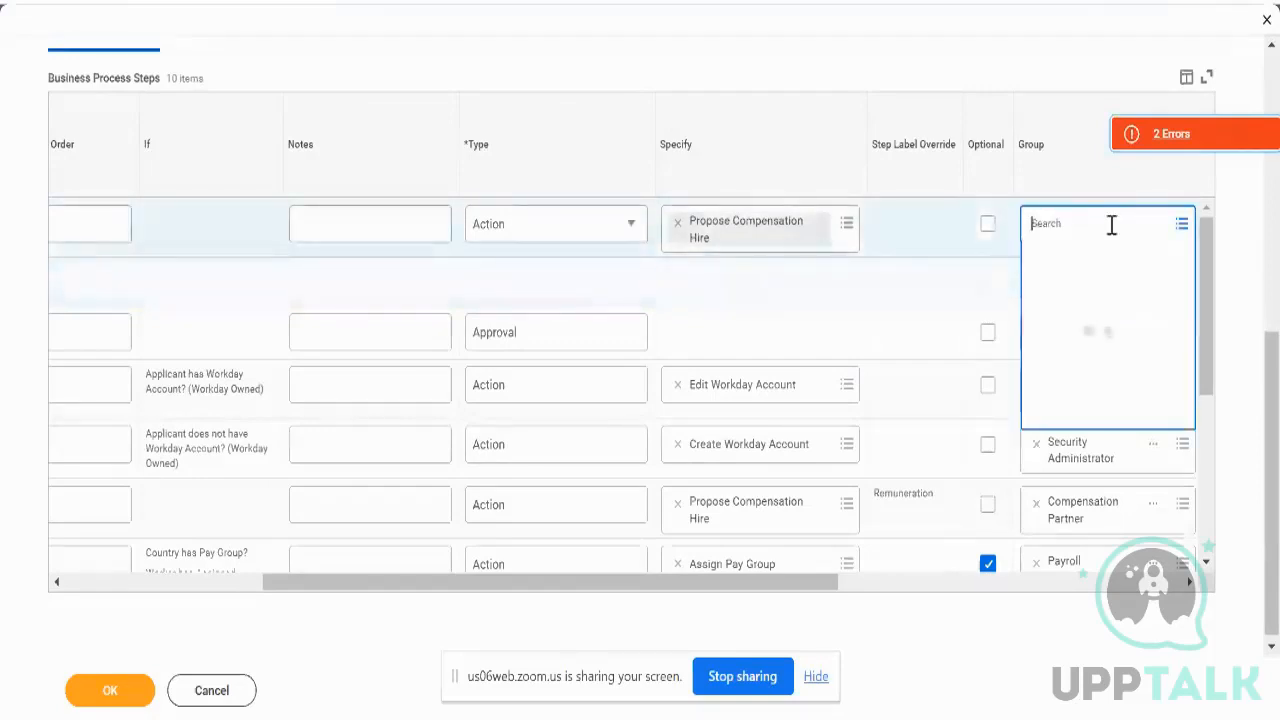
{"action": "type", "text": "comp adm"}
{"action": "left_click", "coordinate": [129, 694]}
{"action": "left_click", "coordinate": [129, 694]}
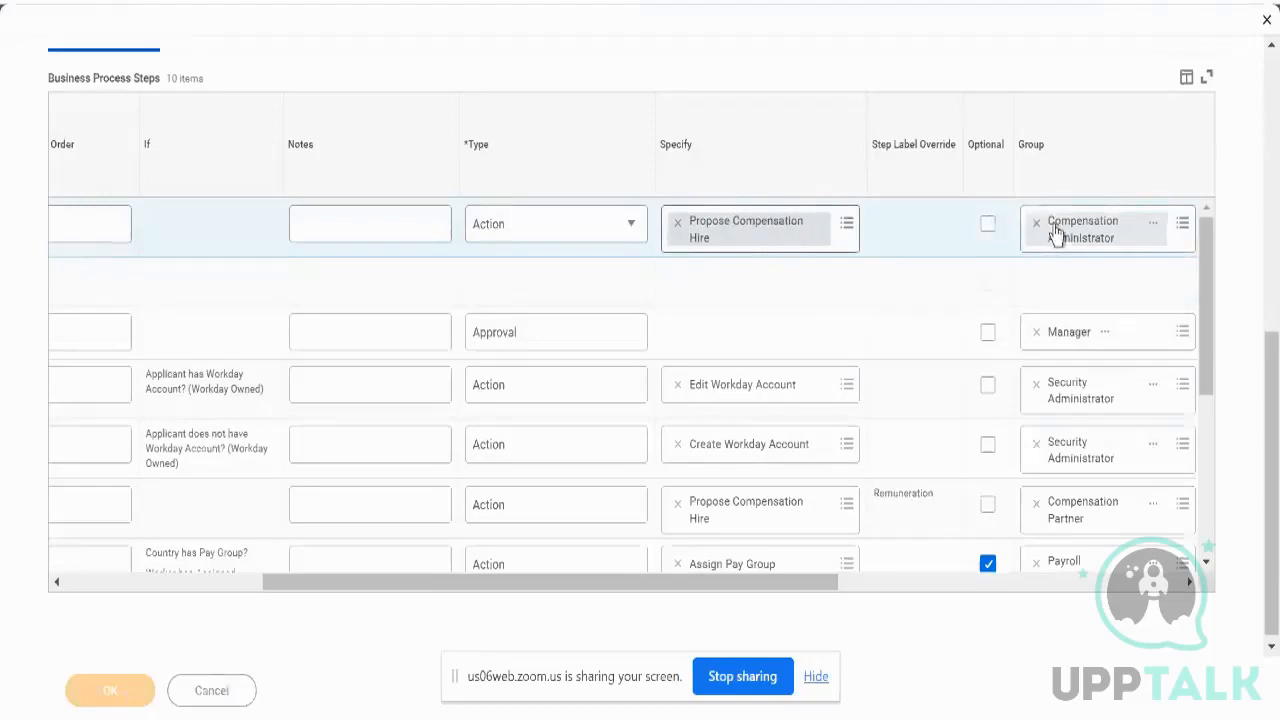
{"action": "scroll", "coordinate": [873, 289], "scroll_direction": "down", "scroll_amount": 4}
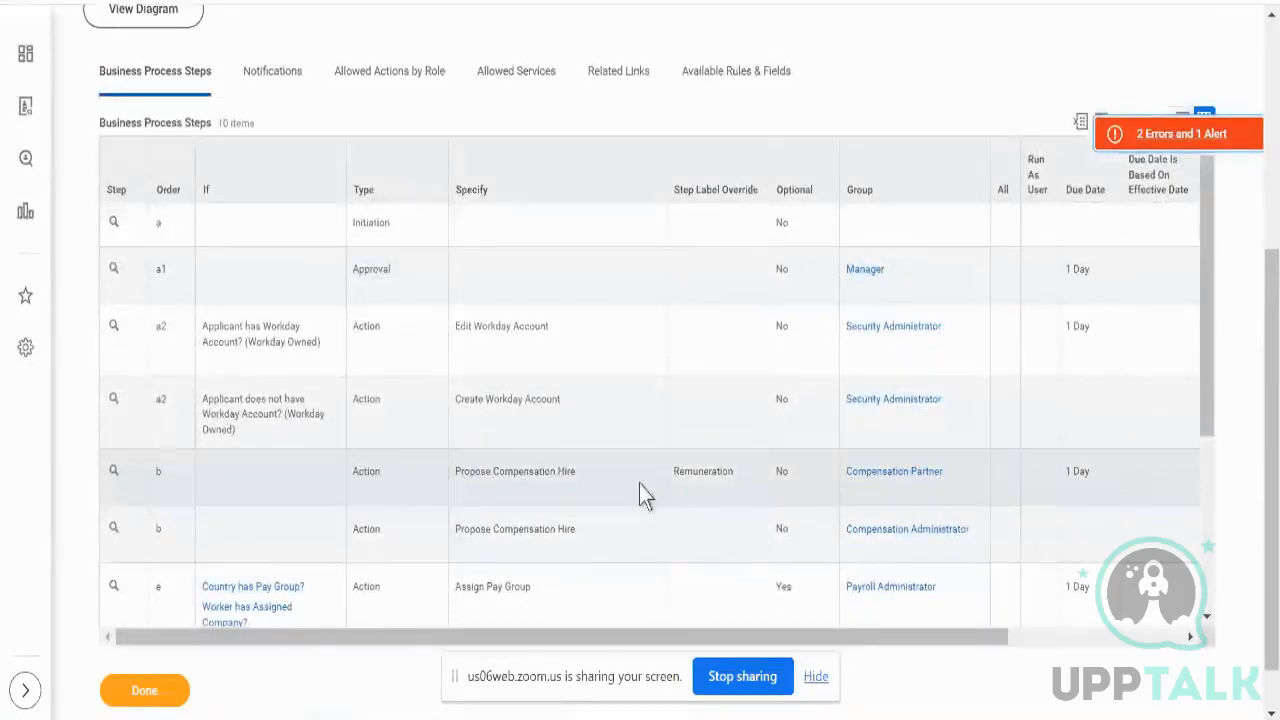
{"action": "double_click", "coordinate": [710, 480]}
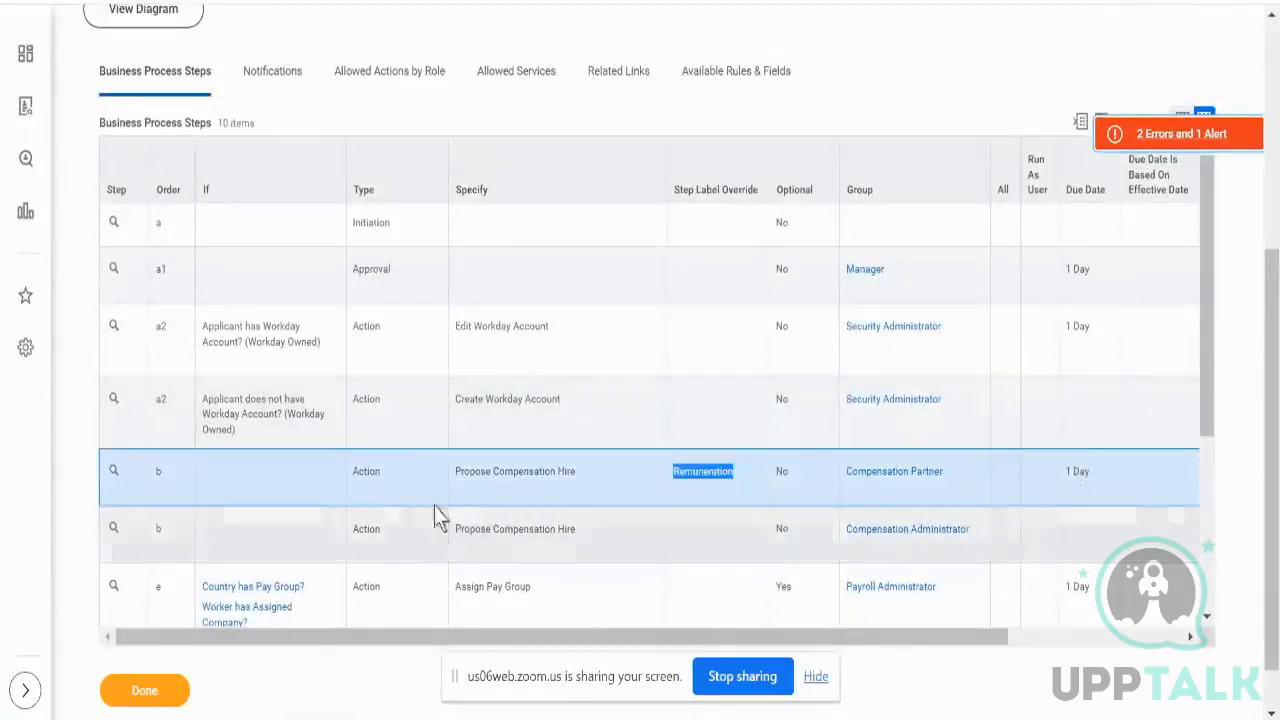
{"action": "left_click", "coordinate": [419, 487]}
{"action": "left_click", "coordinate": [419, 531]}
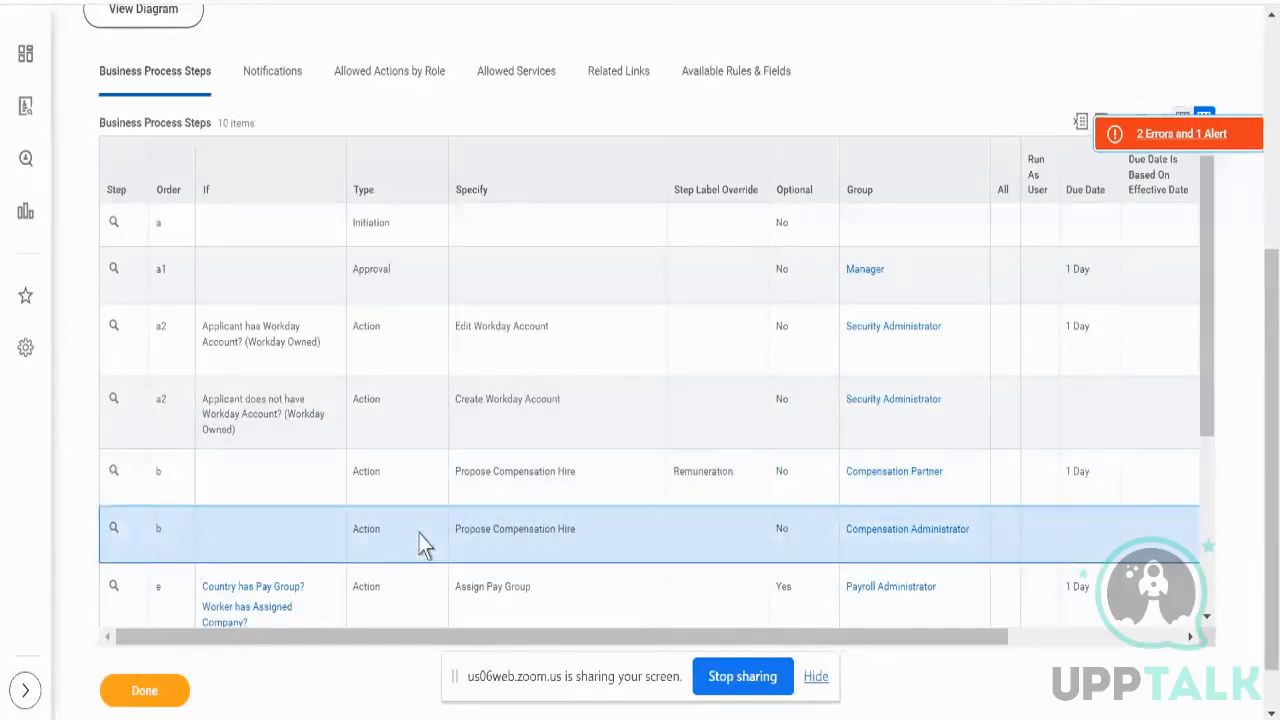
{"action": "left_click", "coordinate": [491, 466]}
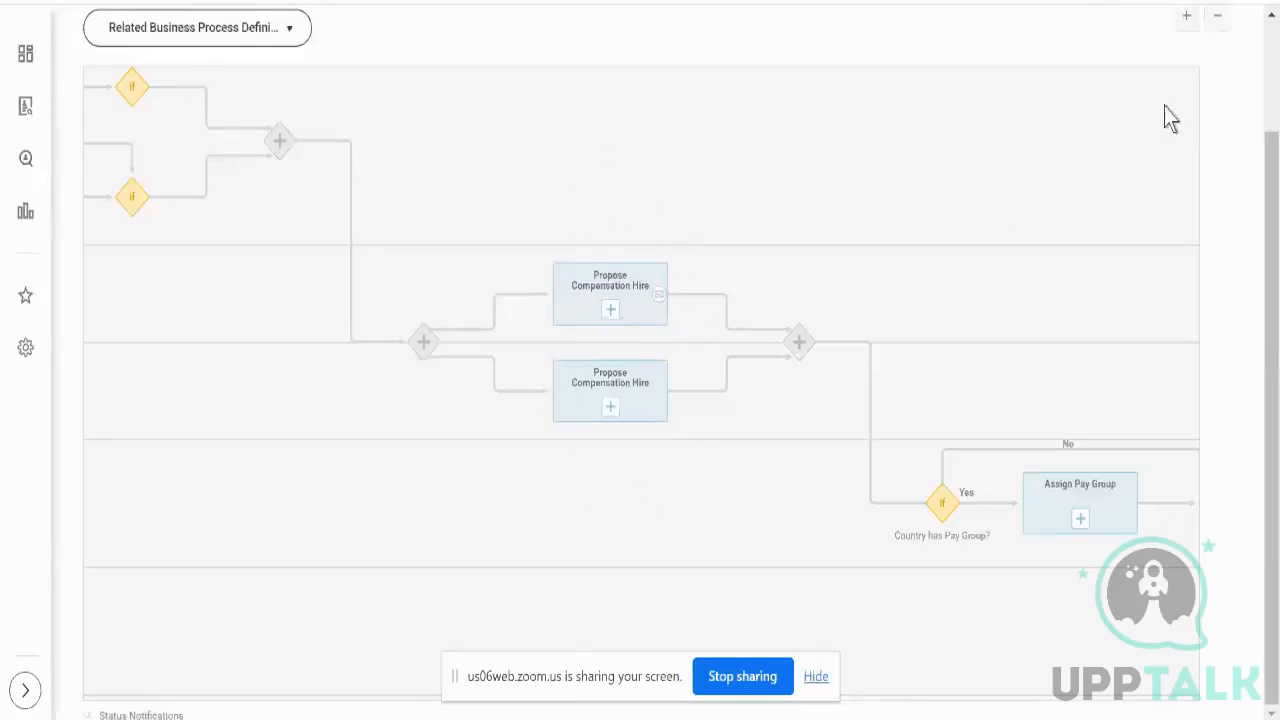
- Scroll back up to the header of the Hire (Simplified) visualization page
{"action": "scroll", "coordinate": [1230, 108], "scroll_direction": "up", "scroll_amount": 2}
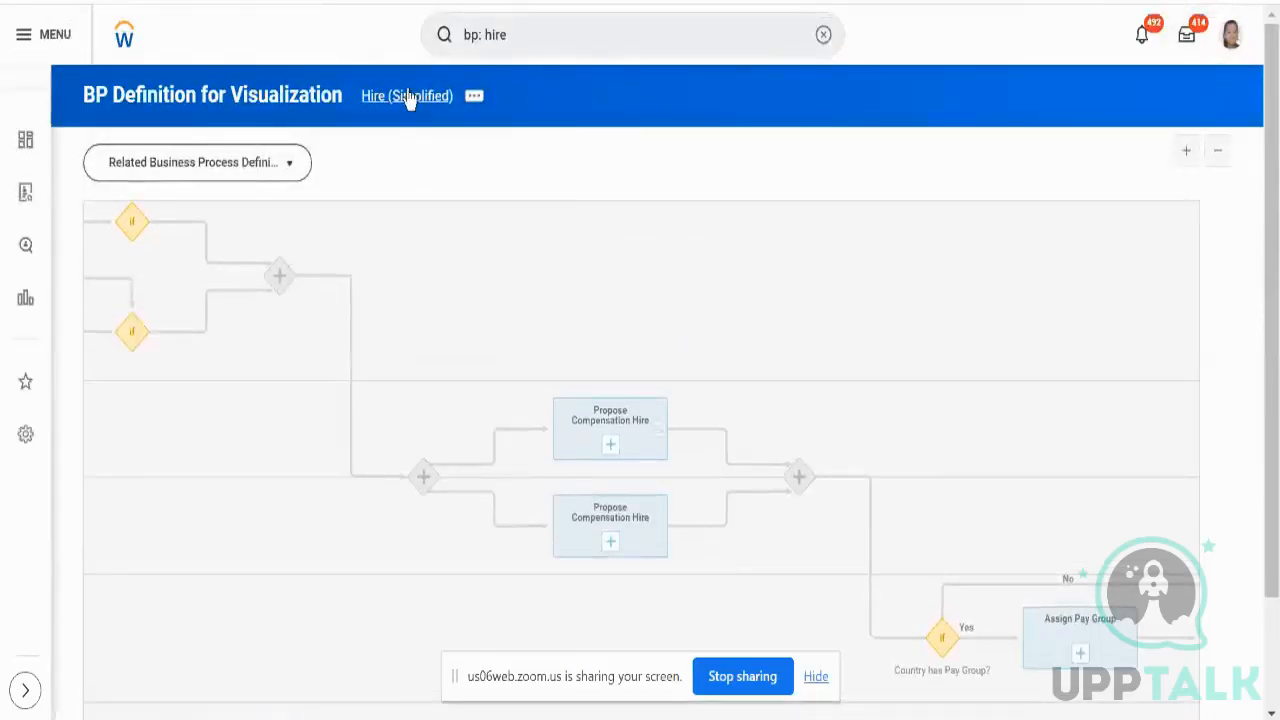
- Go back to the Hire (Simplified) definition and inspect both order-b Propose Compensation Hire steps
{"action": "left_click", "coordinate": [408, 97]}
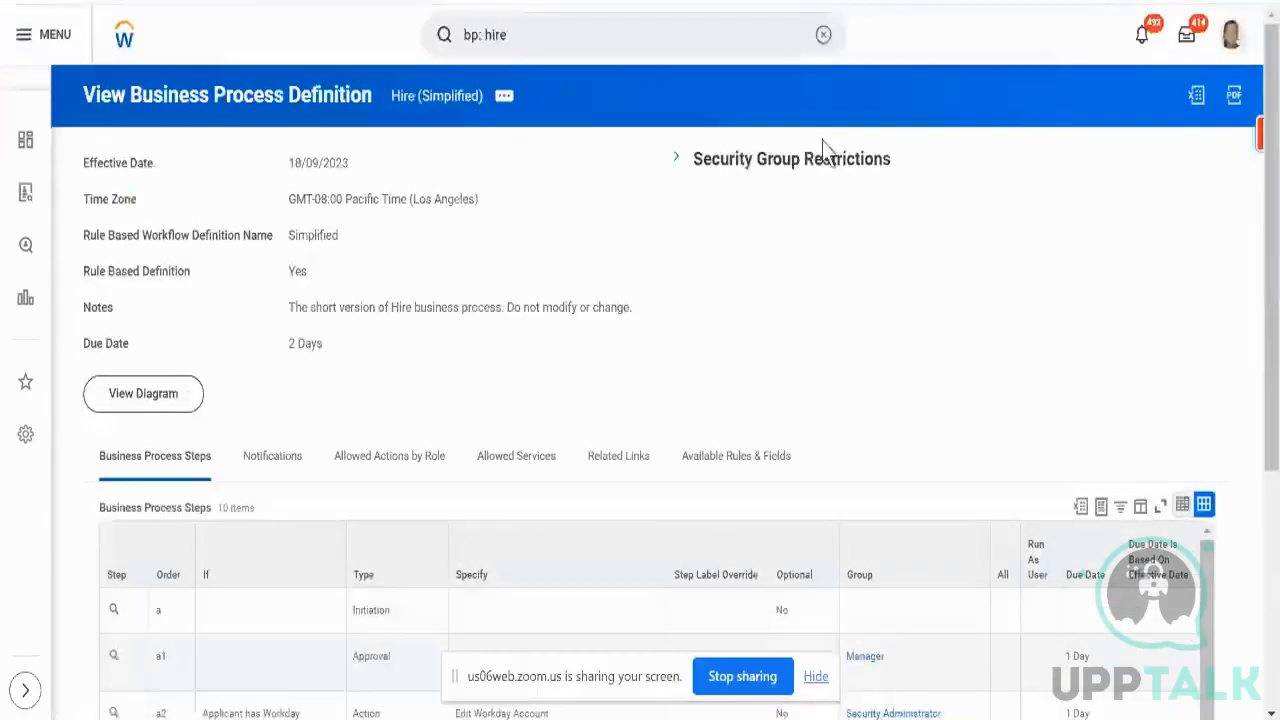
{"action": "scroll", "coordinate": [846, 324], "scroll_direction": "down", "scroll_amount": 4}
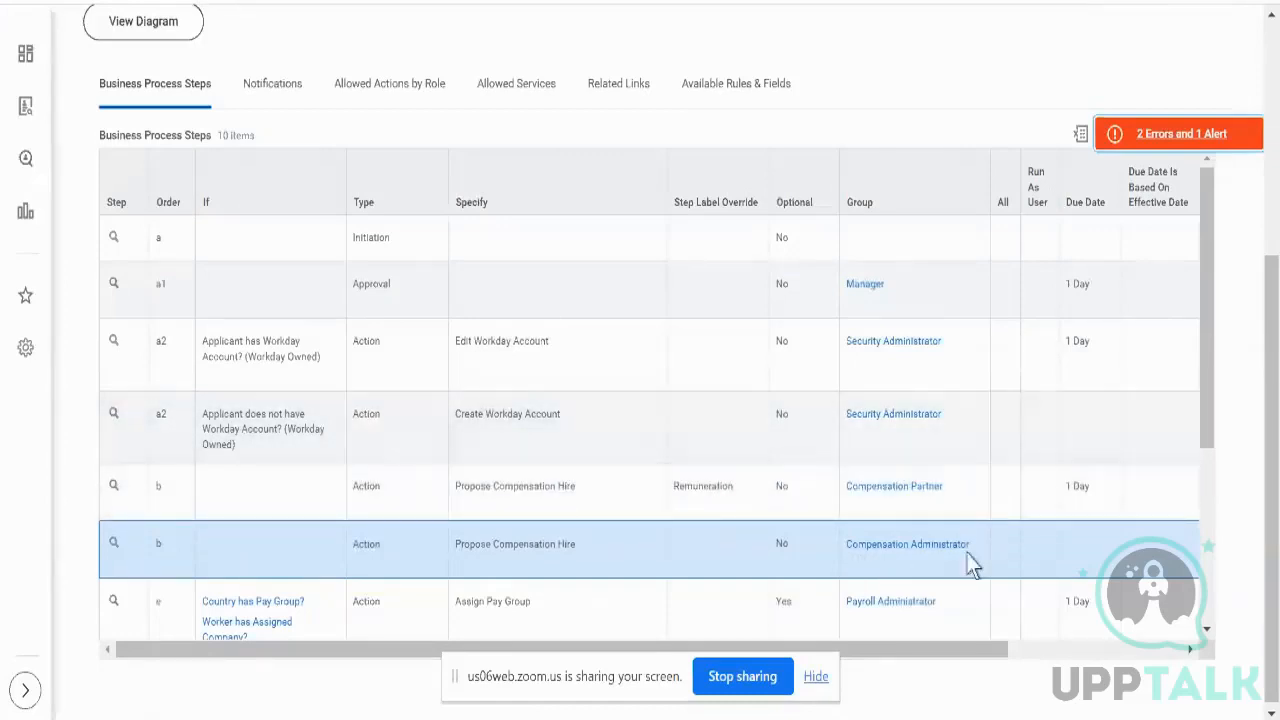
{"action": "scroll", "coordinate": [811, 528], "scroll_direction": "down", "scroll_amount": 1}
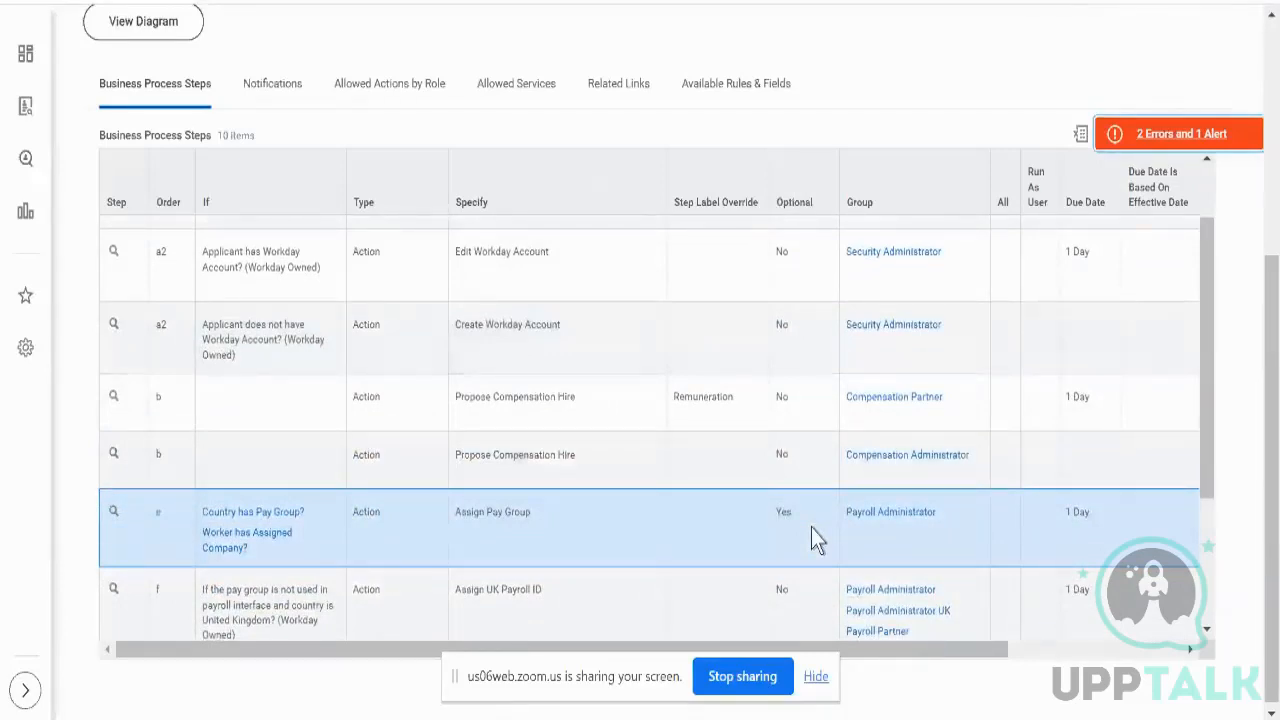
{"action": "double_click", "coordinate": [158, 397]}
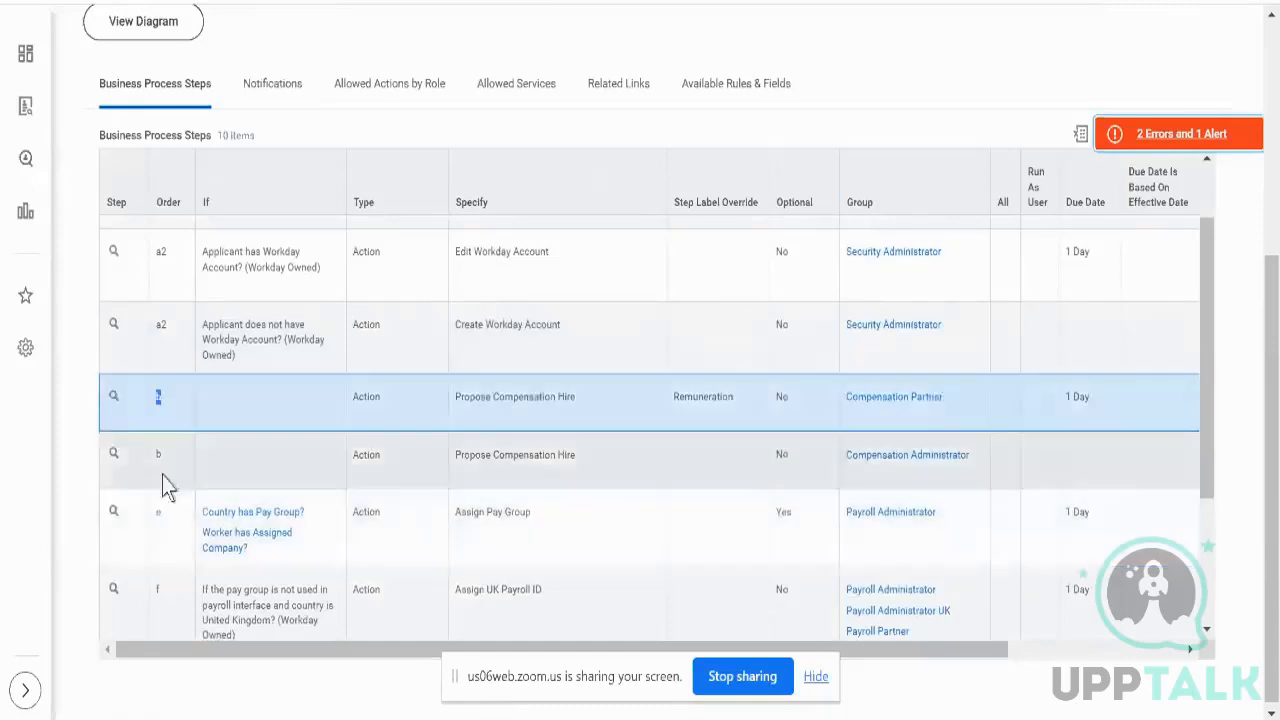
{"action": "mouse_move", "coordinate": [605, 420]}
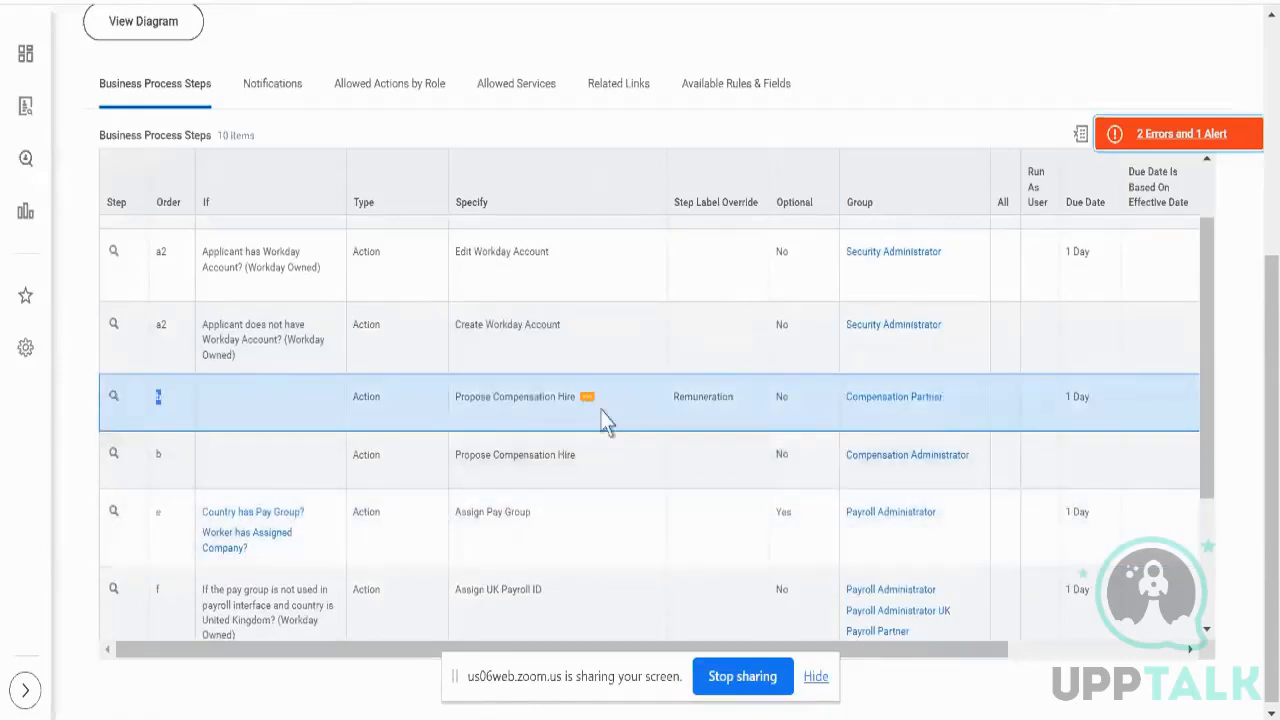
{"action": "left_click", "coordinate": [639, 480]}
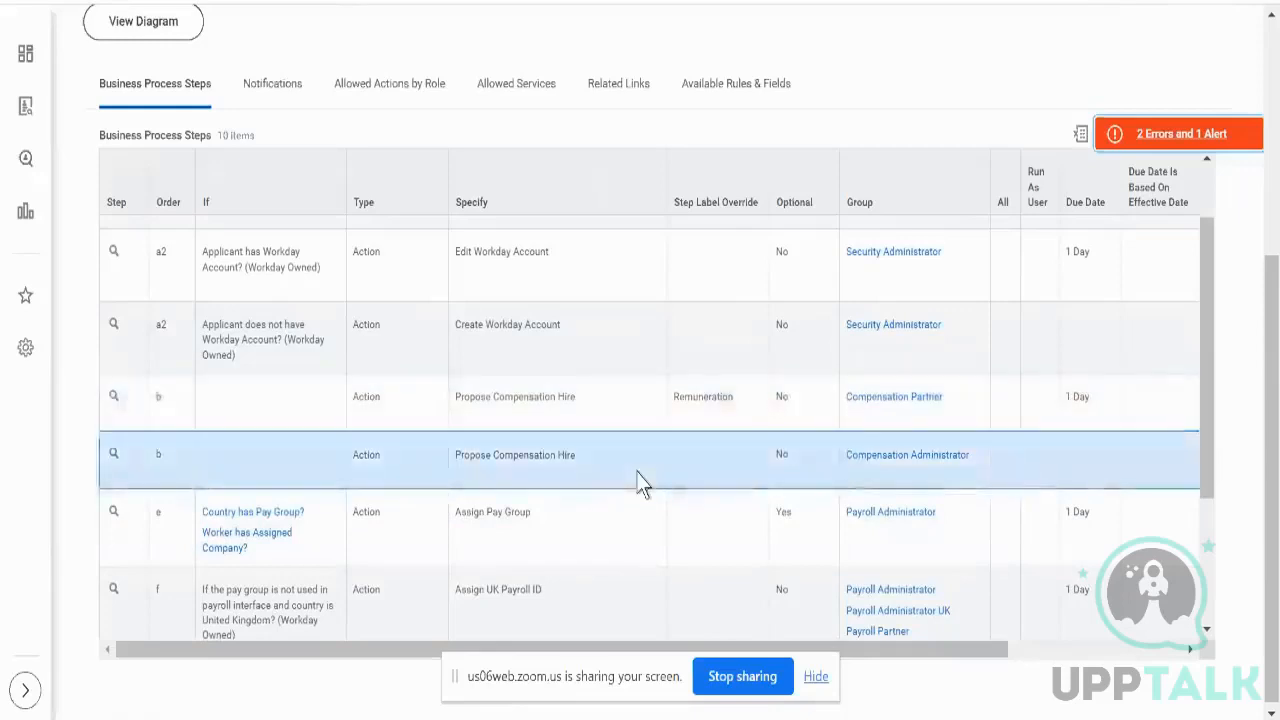
{"action": "left_click", "coordinate": [1175, 137]}
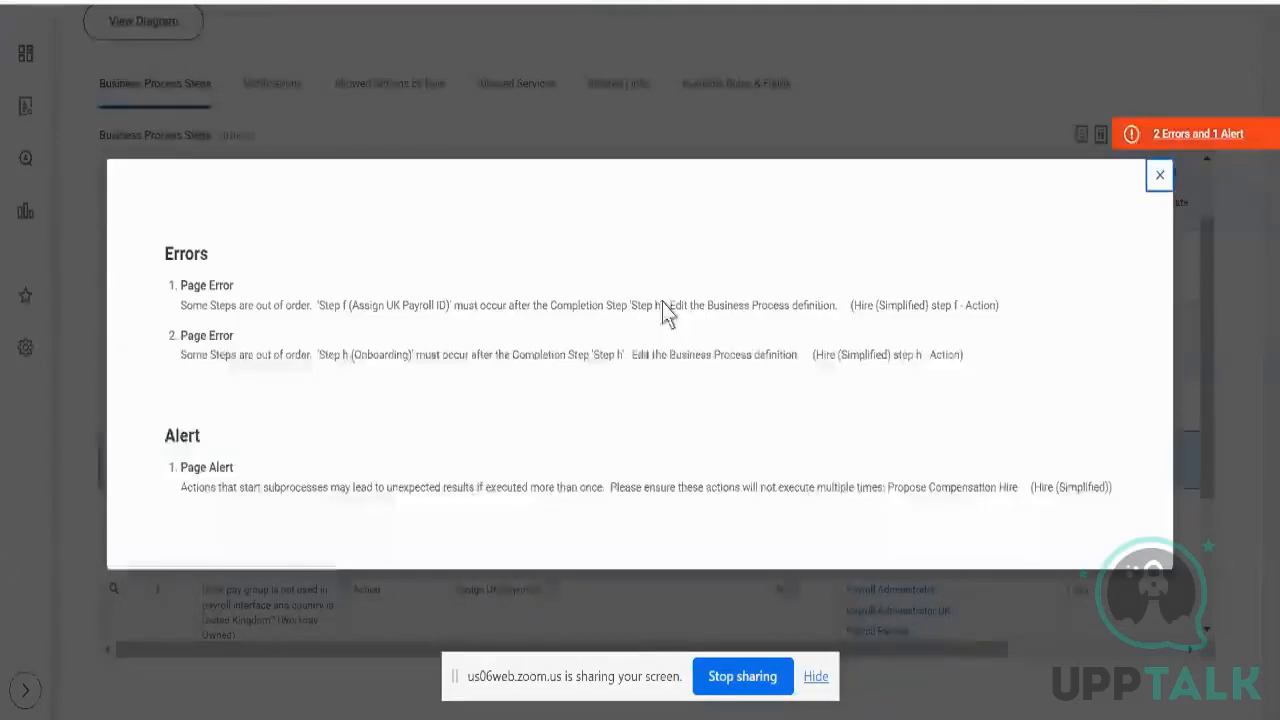
{"action": "triple_click", "coordinate": [324, 497]}
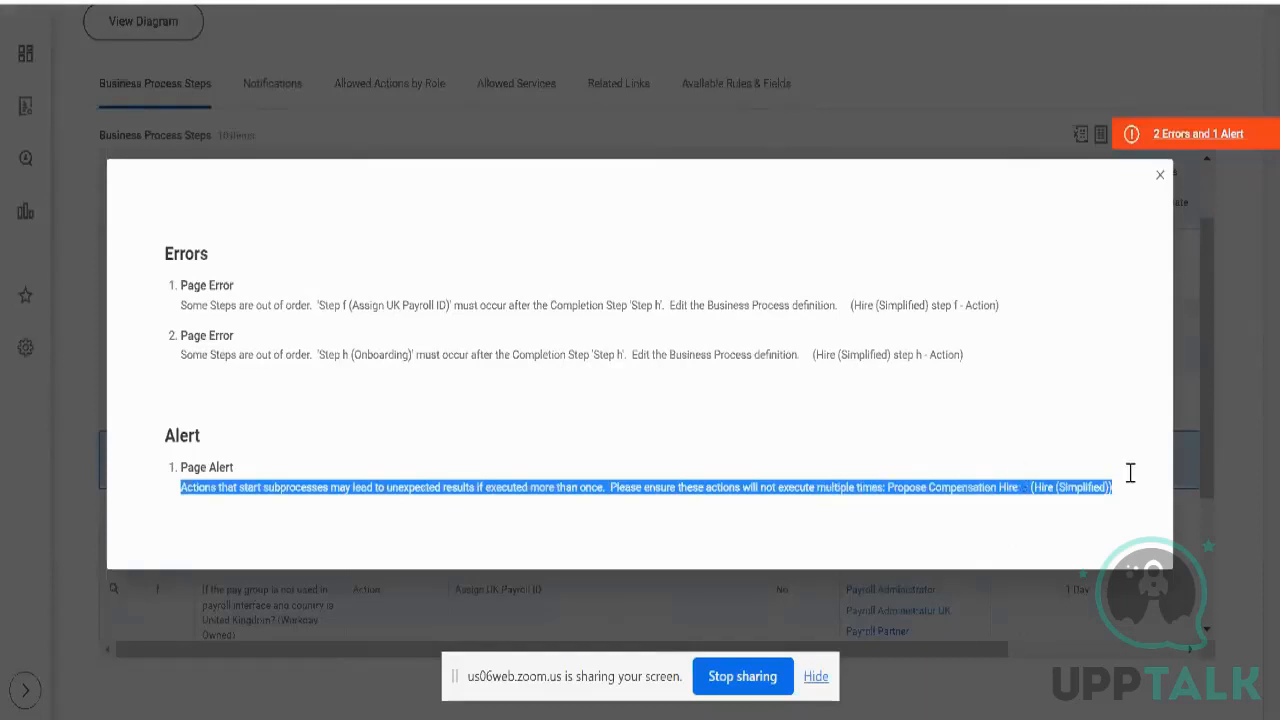
{"action": "left_click", "coordinate": [1220, 424]}
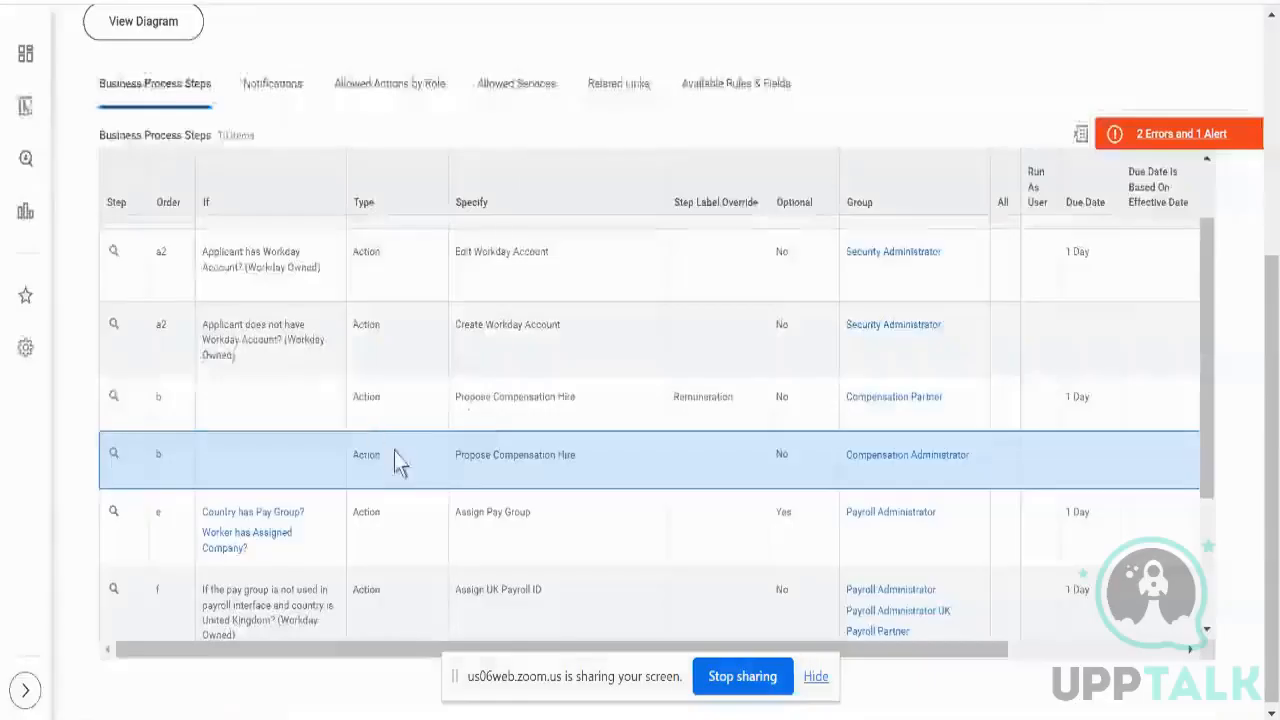
- Compare the Compensation Partner and Compensation Administrator Propose Compensation Hire steps
{"action": "left_click", "coordinate": [417, 409]}
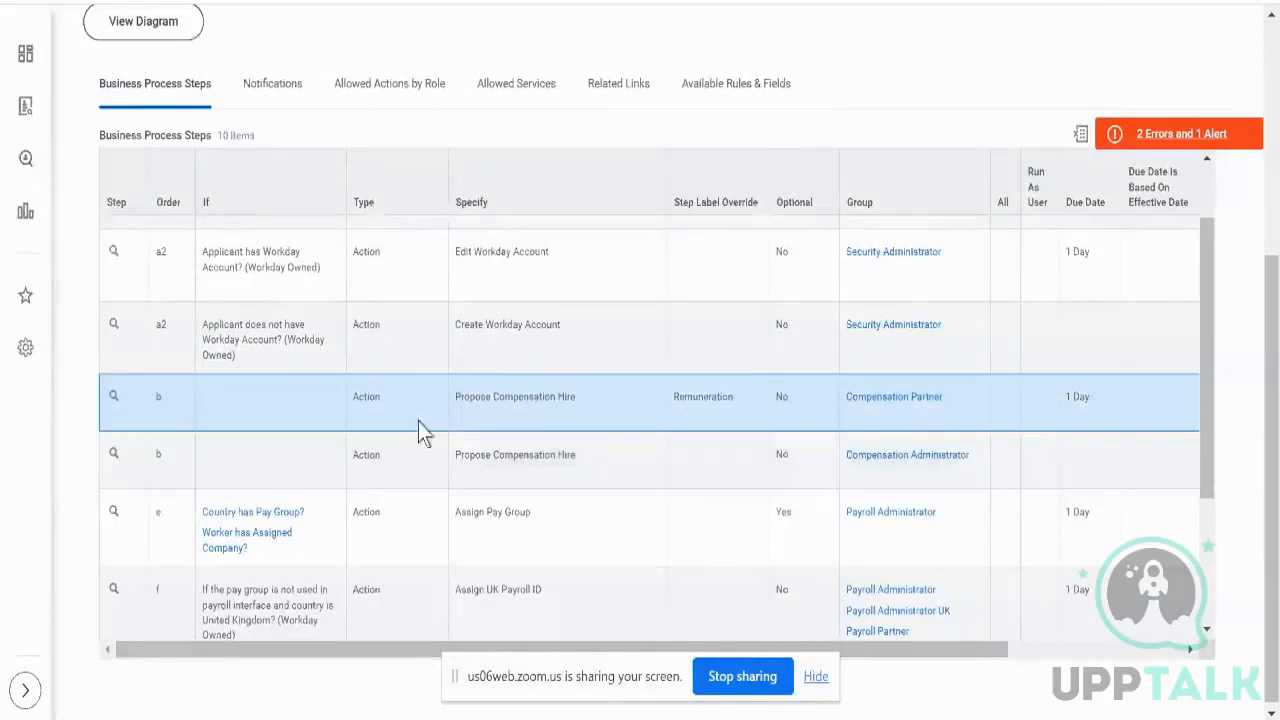
{"action": "left_click", "coordinate": [323, 460]}
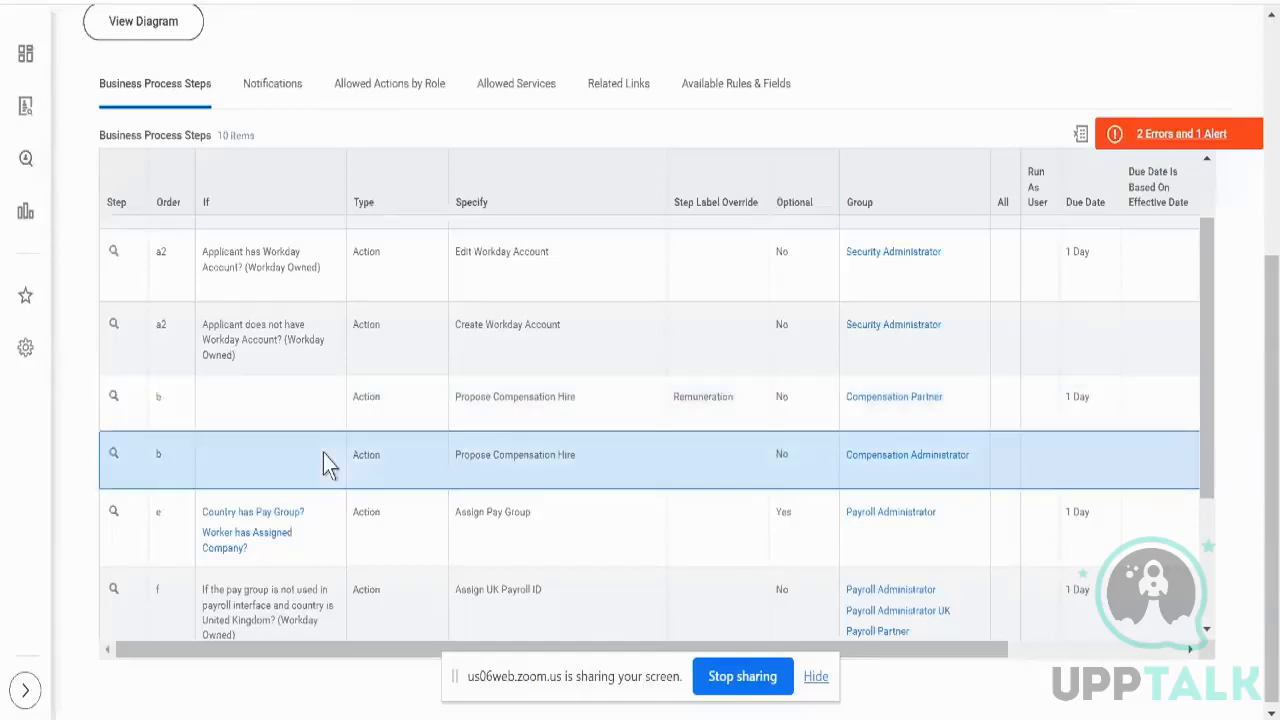
{"action": "triple_click", "coordinate": [562, 454]}
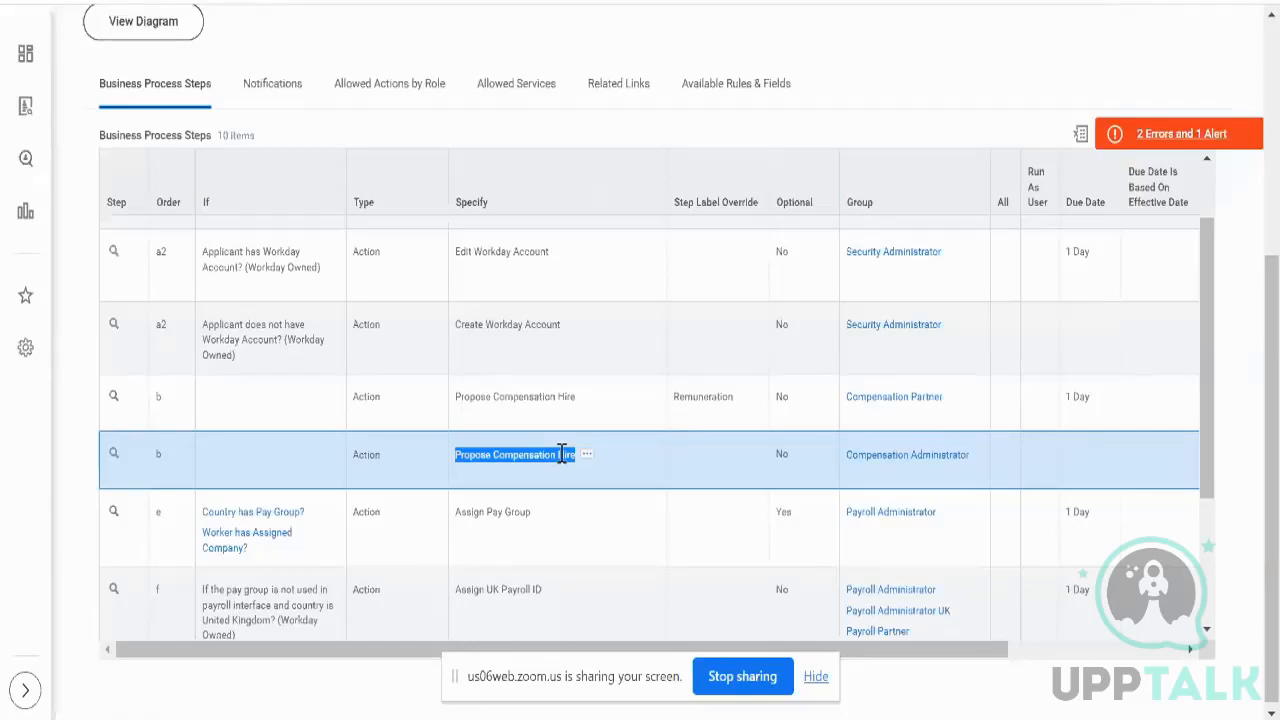
{"action": "left_click", "coordinate": [998, 387]}
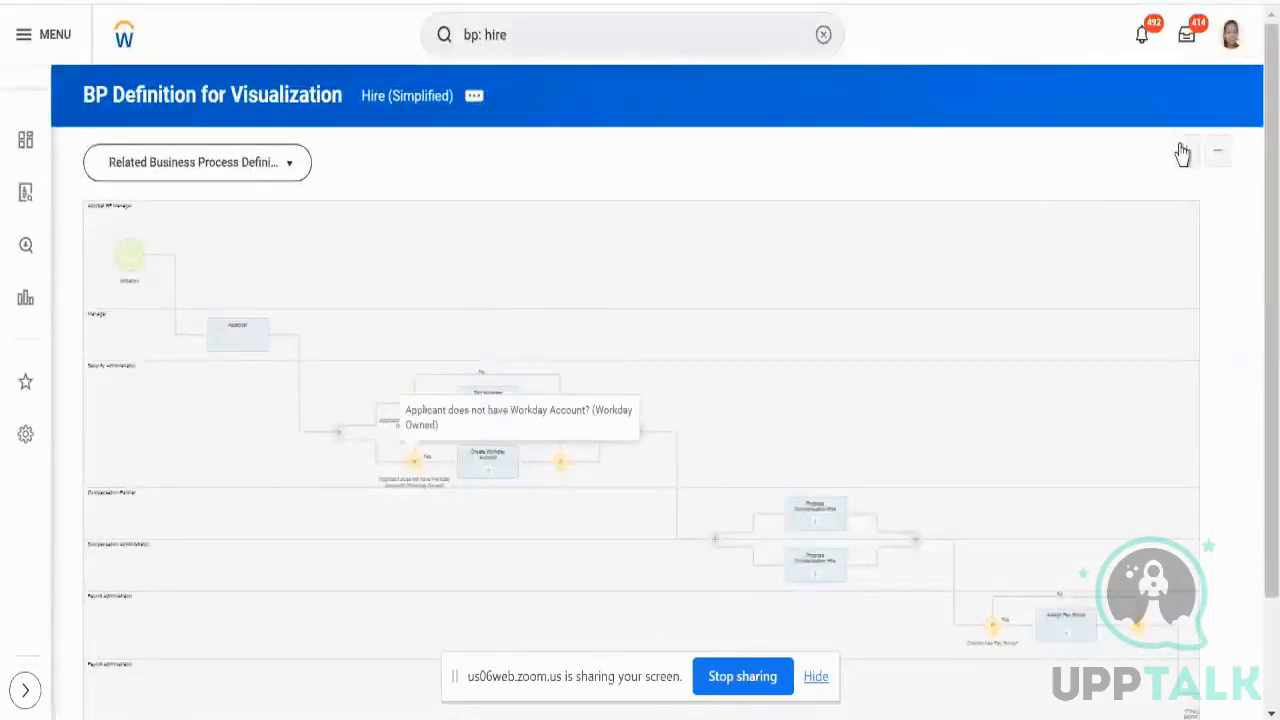
- Zoom the diagram in twice to review it, return to Hire (Simplified), and dismiss the Dell notification
{"action": "left_click", "coordinate": [1185, 150]}
{"action": "left_click", "coordinate": [1185, 150]}
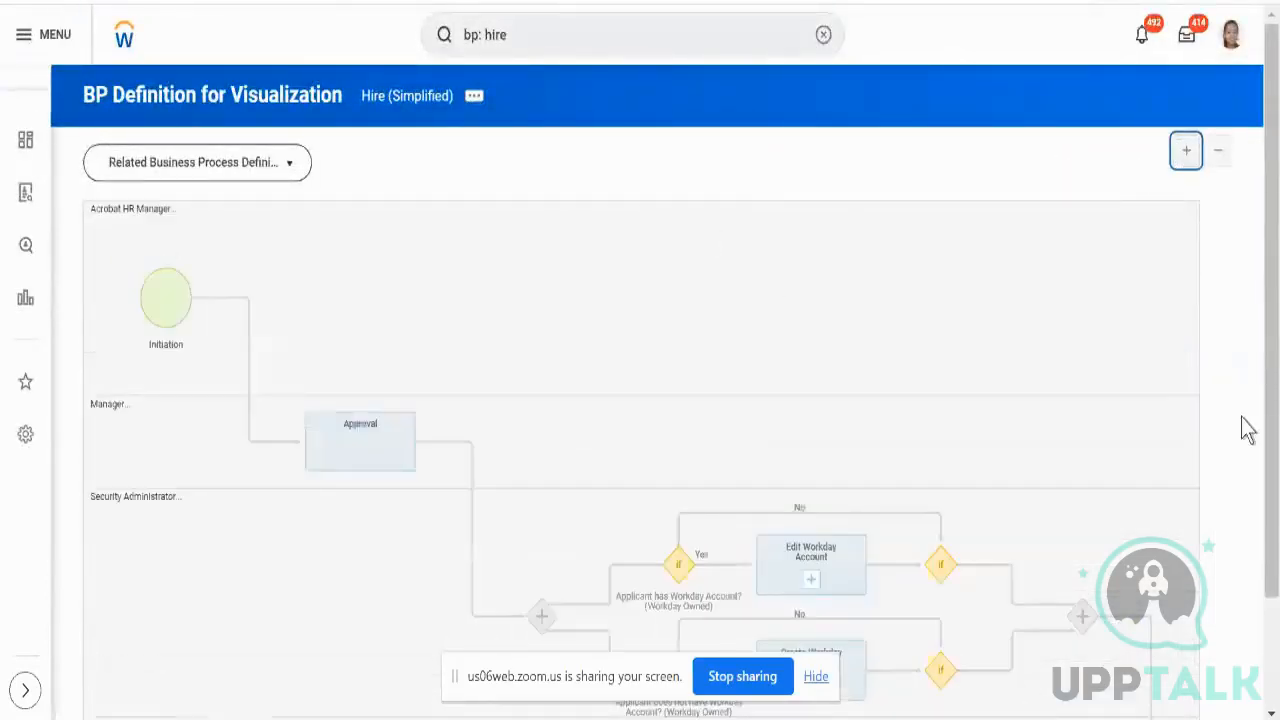
{"action": "scroll", "coordinate": [1258, 420], "scroll_direction": "down", "scroll_amount": 2}
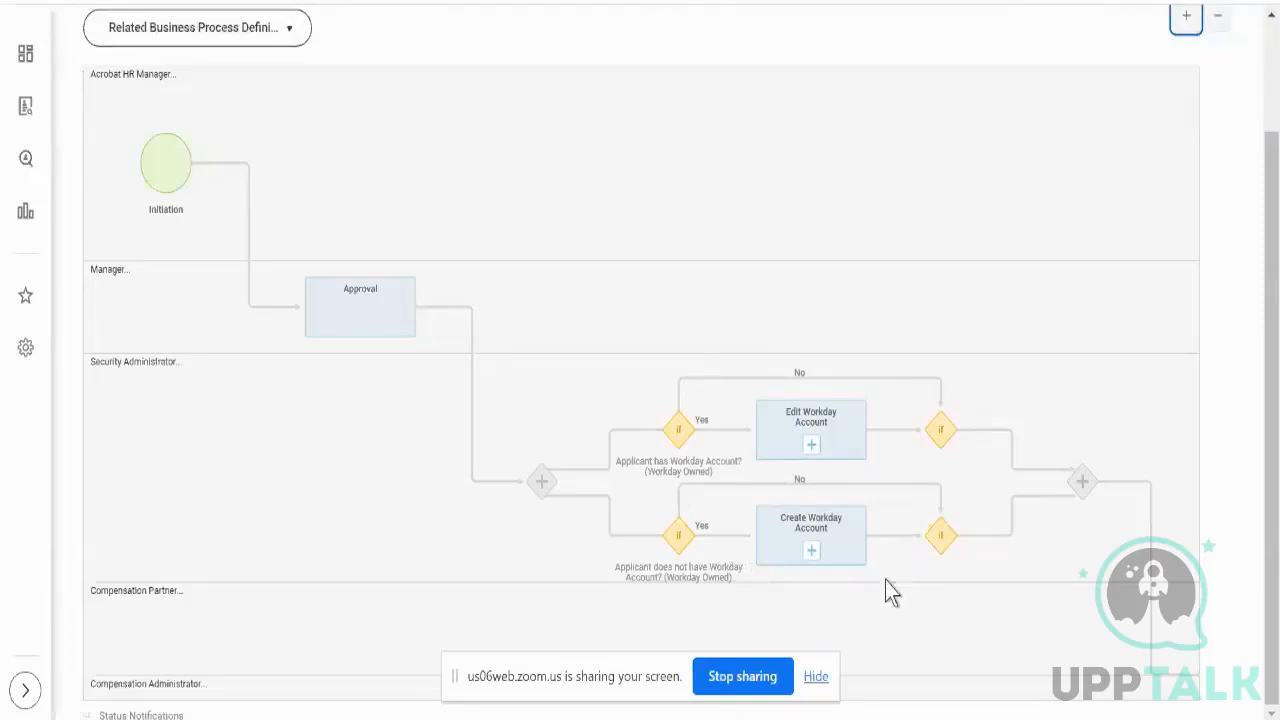
{"action": "scroll", "coordinate": [1226, 310], "scroll_direction": "up", "scroll_amount": 3}
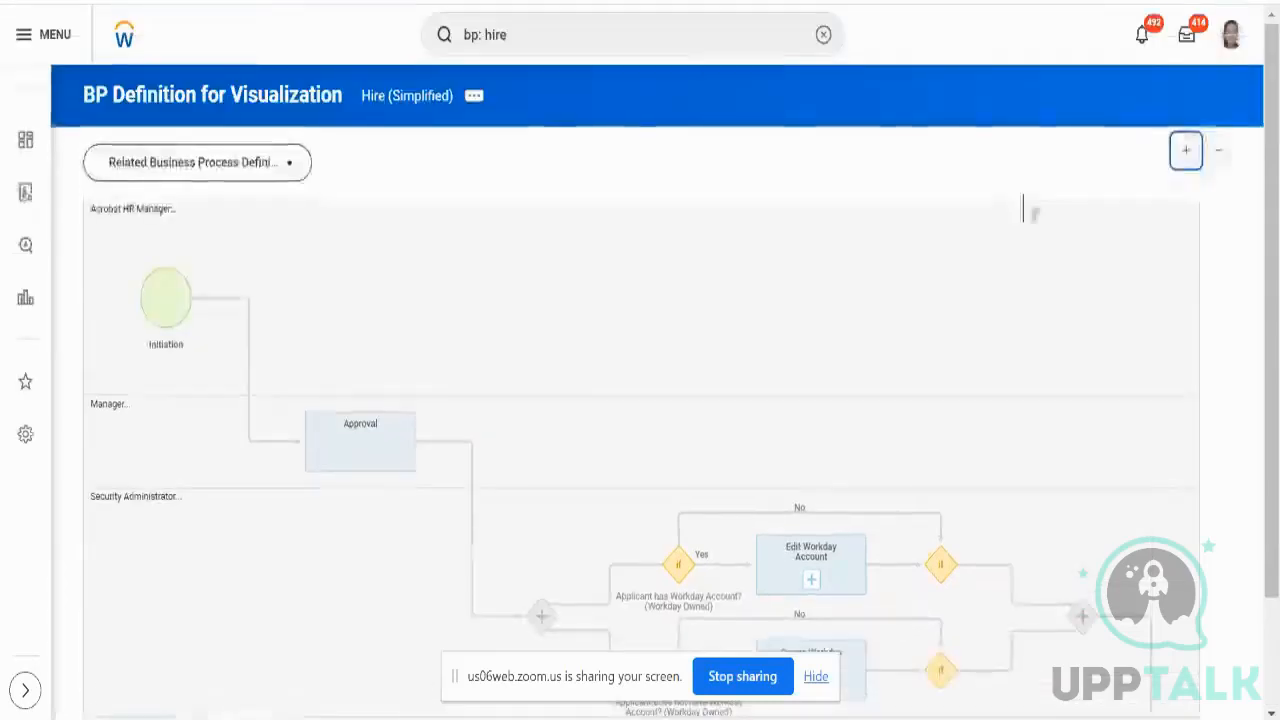
{"action": "left_click", "coordinate": [443, 96]}
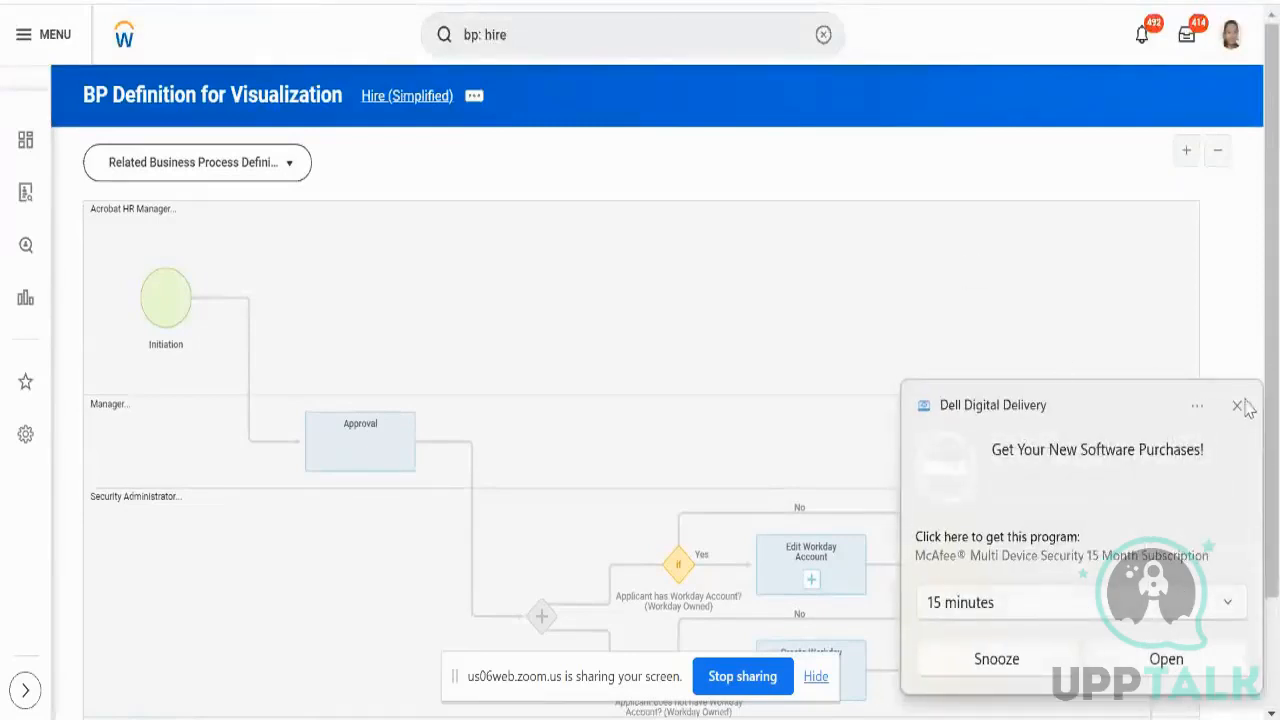
{"action": "left_click", "coordinate": [1238, 406]}
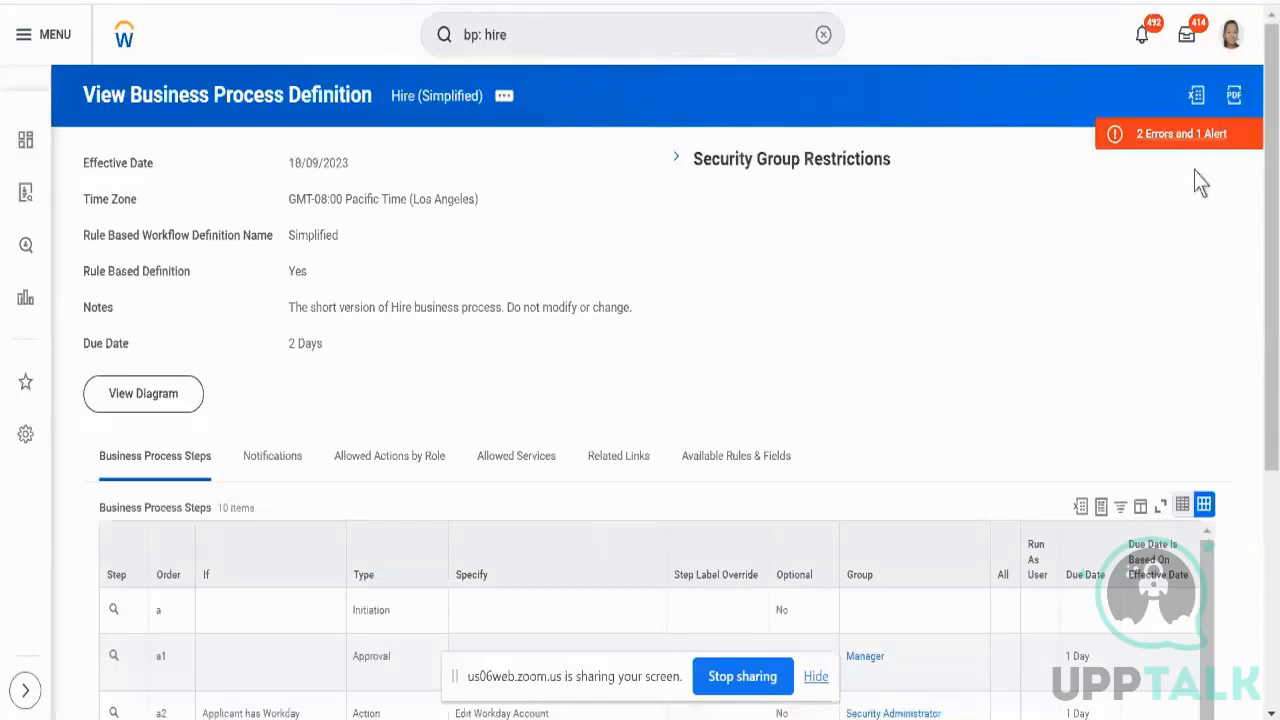
{"action": "scroll", "coordinate": [1226, 314], "scroll_direction": "down", "scroll_amount": 4}
{"action": "scroll", "coordinate": [1029, 450], "scroll_direction": "right", "scroll_amount": 2}
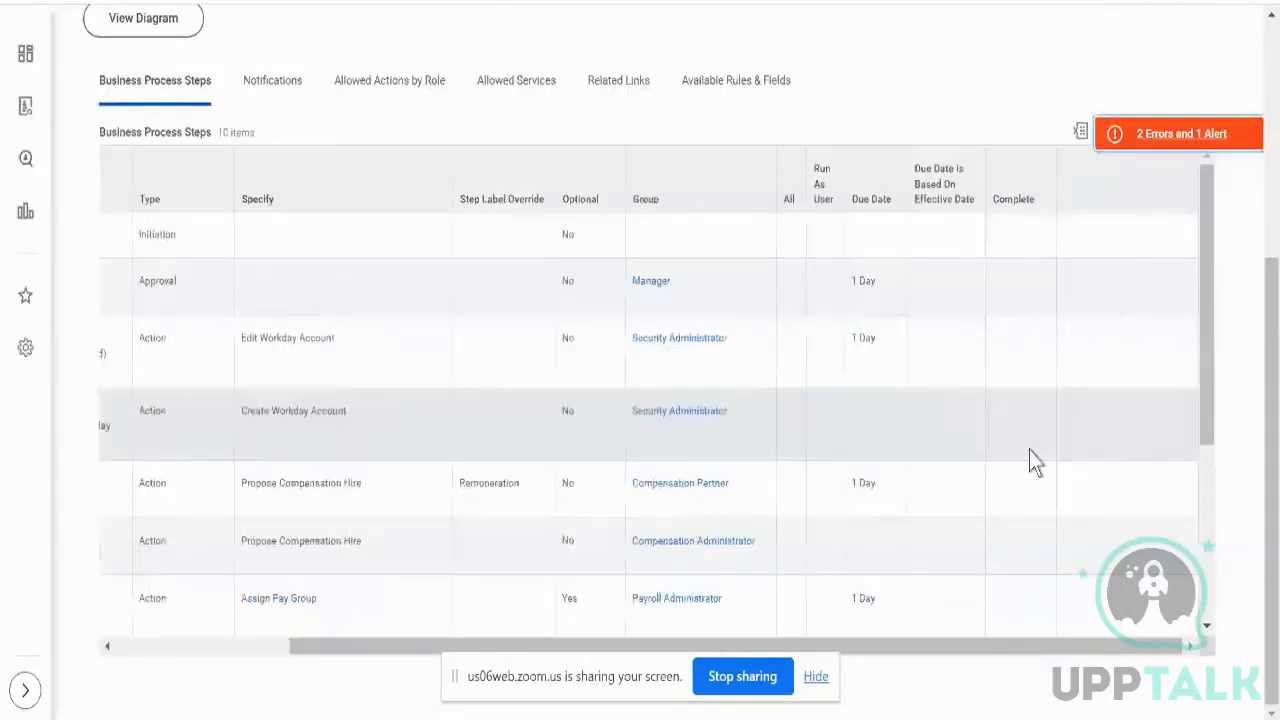
{"action": "scroll", "coordinate": [1029, 450], "scroll_direction": "down", "scroll_amount": 3}
{"action": "scroll", "coordinate": [1029, 450], "scroll_direction": "up", "scroll_amount": 1}
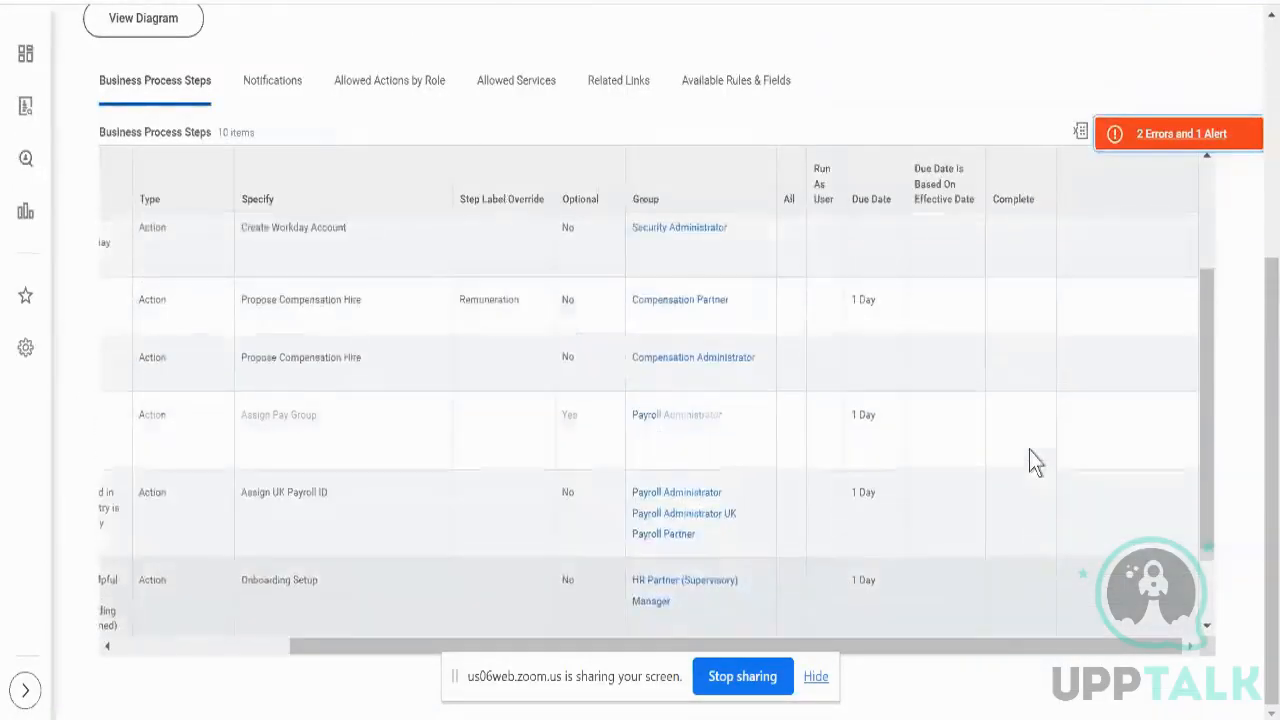
{"action": "scroll", "coordinate": [1029, 450], "scroll_direction": "left", "scroll_amount": 1}
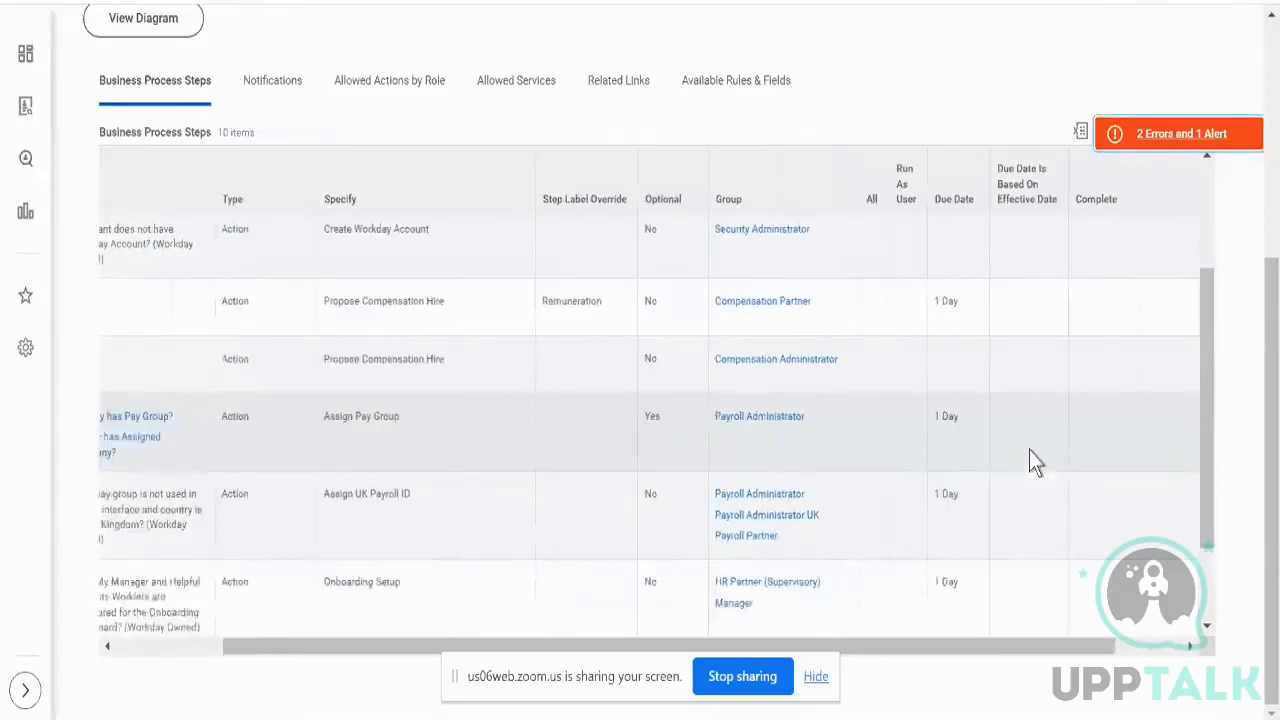
{"action": "scroll", "coordinate": [1029, 450], "scroll_direction": "left", "scroll_amount": 2}
{"action": "scroll", "coordinate": [1029, 450], "scroll_direction": "right", "scroll_amount": 3}
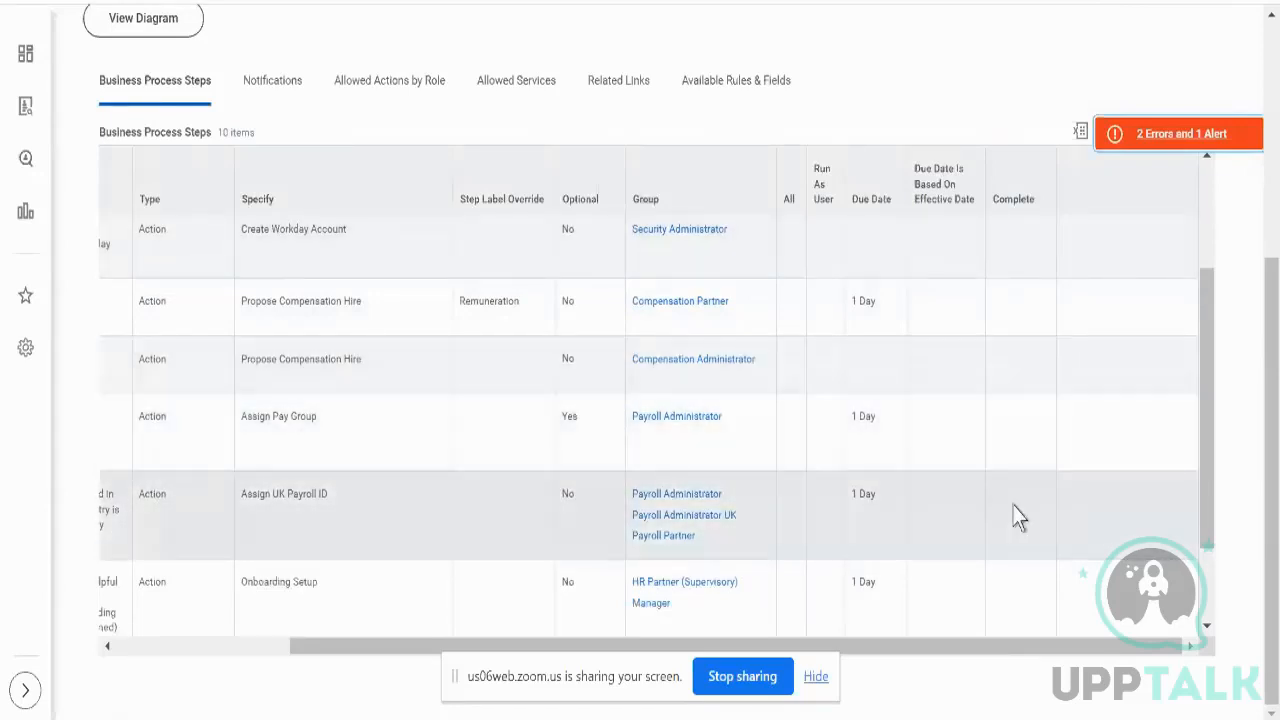
{"action": "scroll", "coordinate": [1013, 505], "scroll_direction": "left", "scroll_amount": 5}
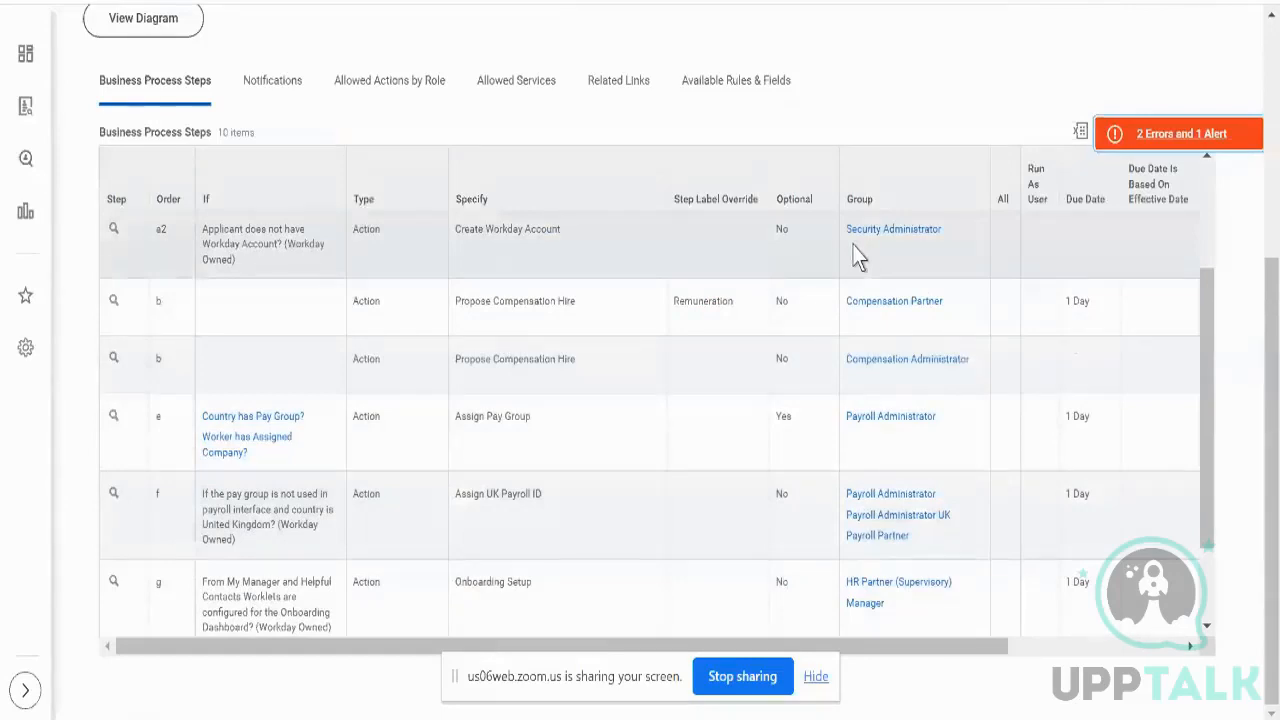
{"action": "scroll", "coordinate": [855, 250], "scroll_direction": "down", "scroll_amount": 2}
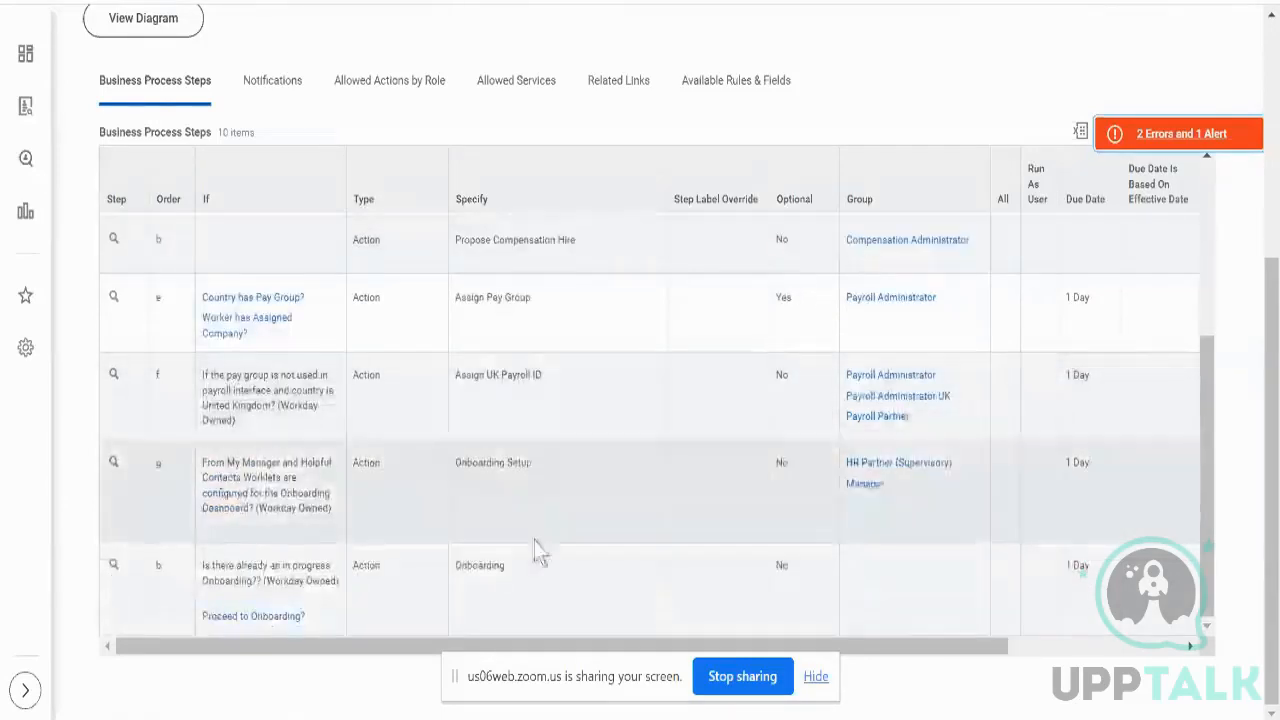
{"action": "left_click", "coordinate": [533, 597]}
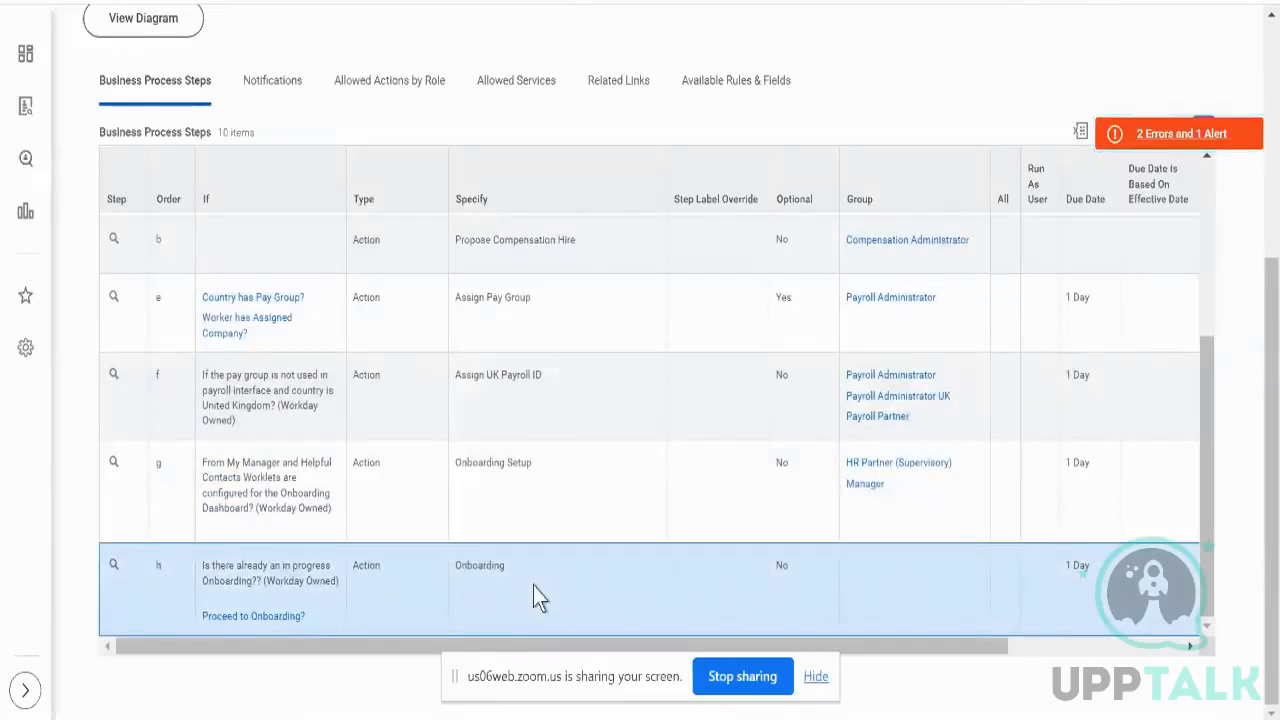
{"action": "scroll", "coordinate": [640, 394], "scroll_direction": "up", "scroll_amount": 5}
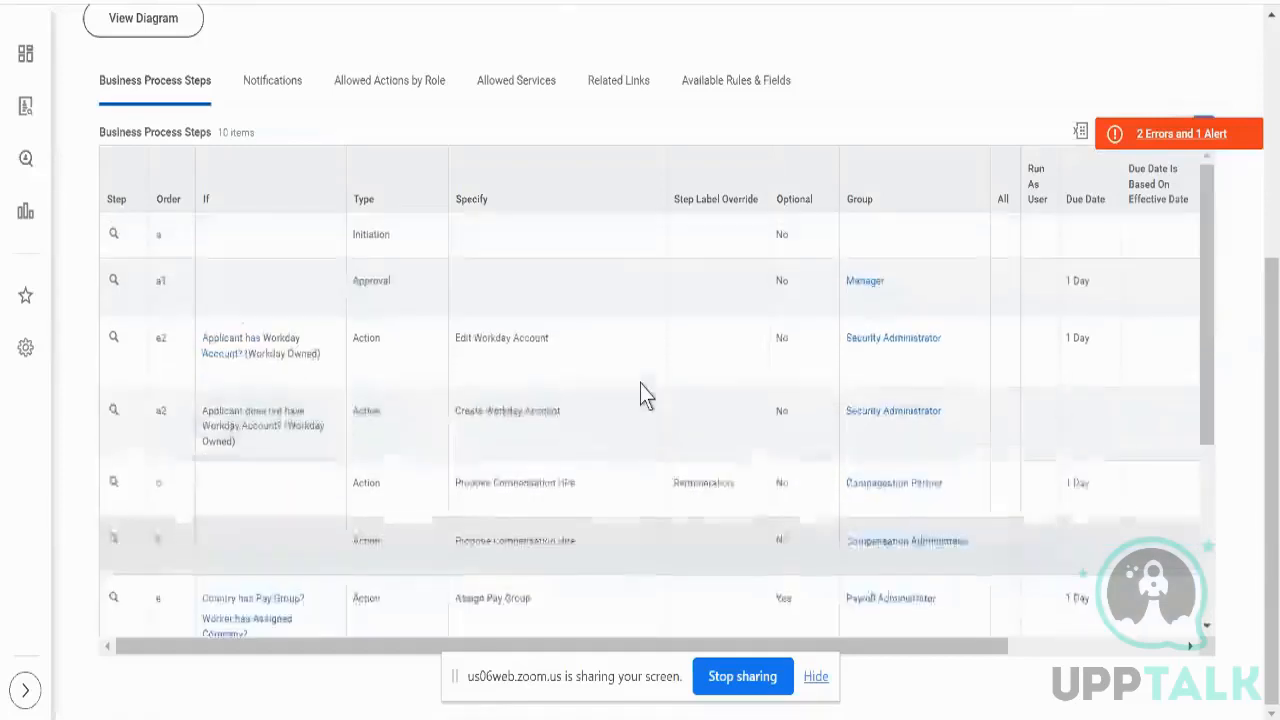
{"action": "left_click", "coordinate": [590, 245]}
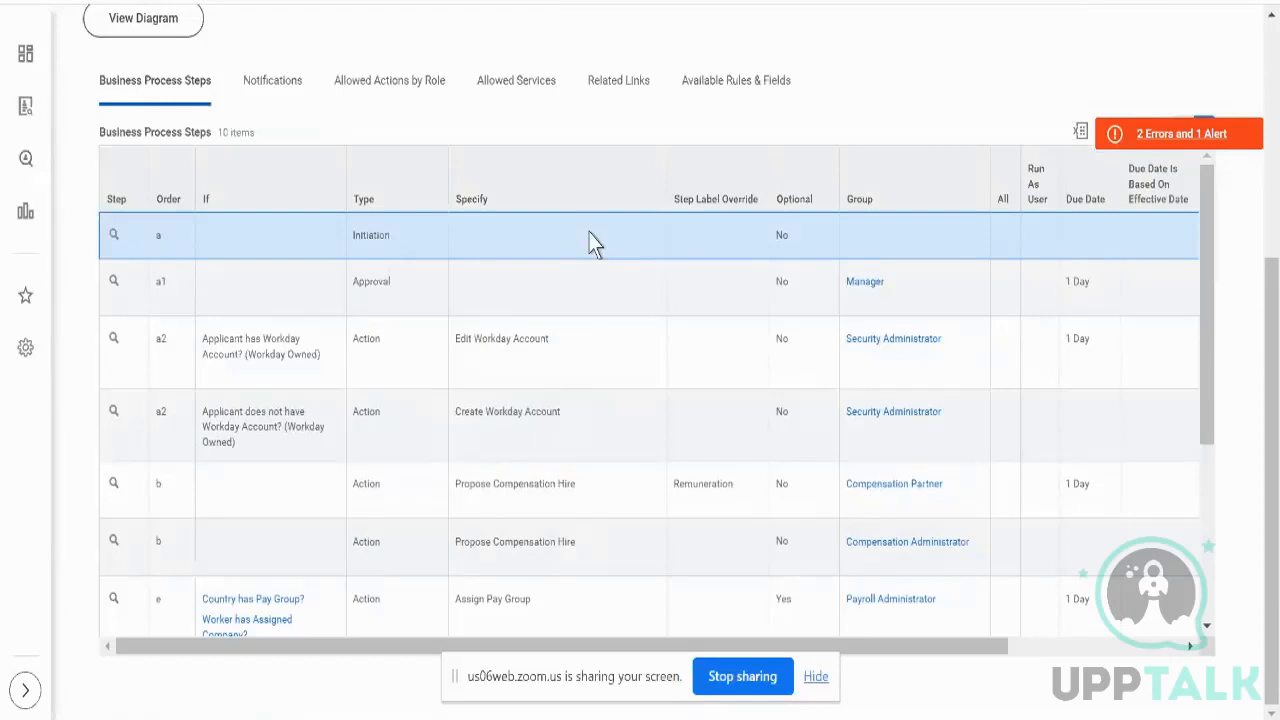
{"action": "scroll", "coordinate": [590, 243], "scroll_direction": "right", "scroll_amount": 3}
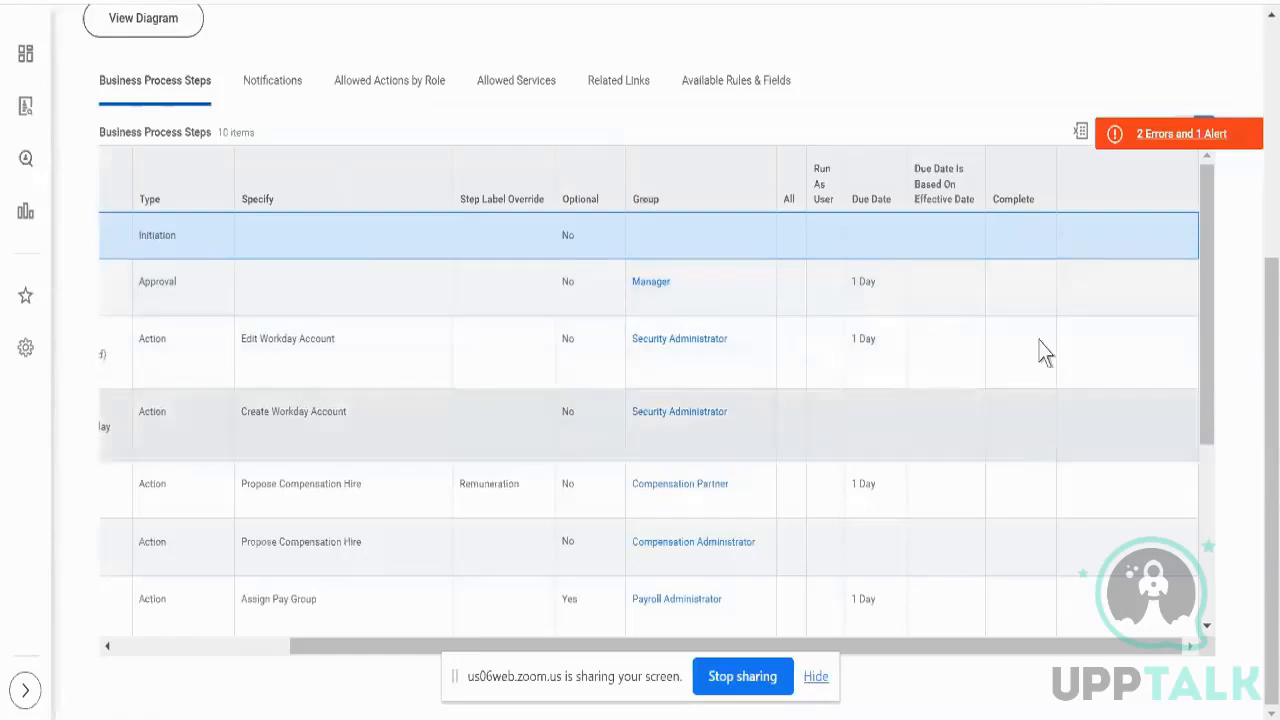
{"action": "scroll", "coordinate": [1046, 412], "scroll_direction": "down", "scroll_amount": 5}
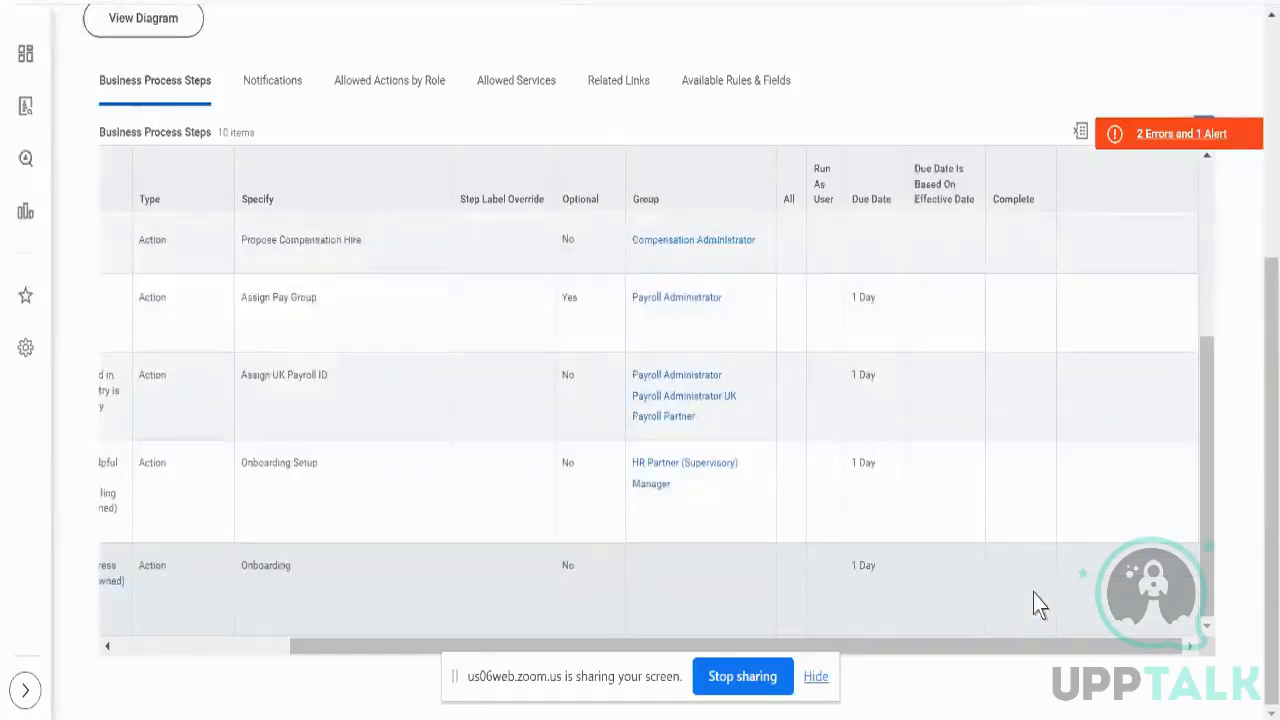
{"action": "left_click", "coordinate": [1033, 590]}
{"action": "scroll", "coordinate": [1000, 415], "scroll_direction": "up", "scroll_amount": 3}
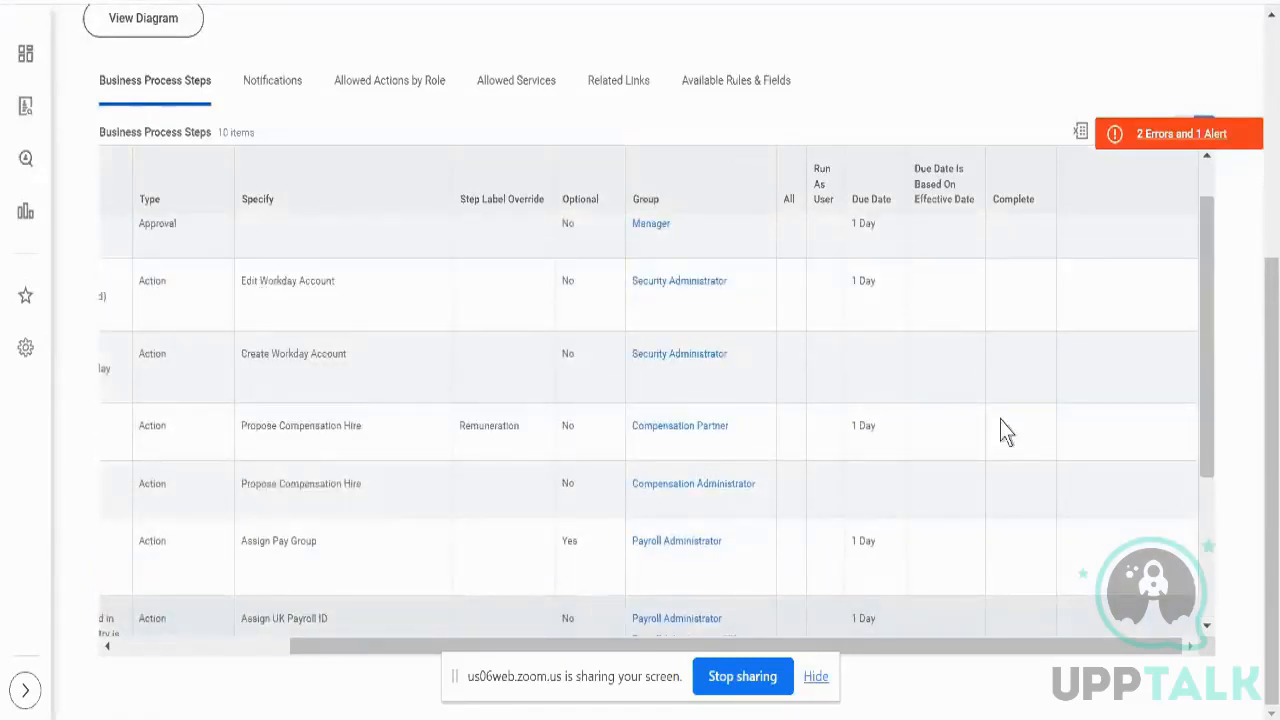
{"action": "scroll", "coordinate": [1000, 420], "scroll_direction": "down", "scroll_amount": 3}
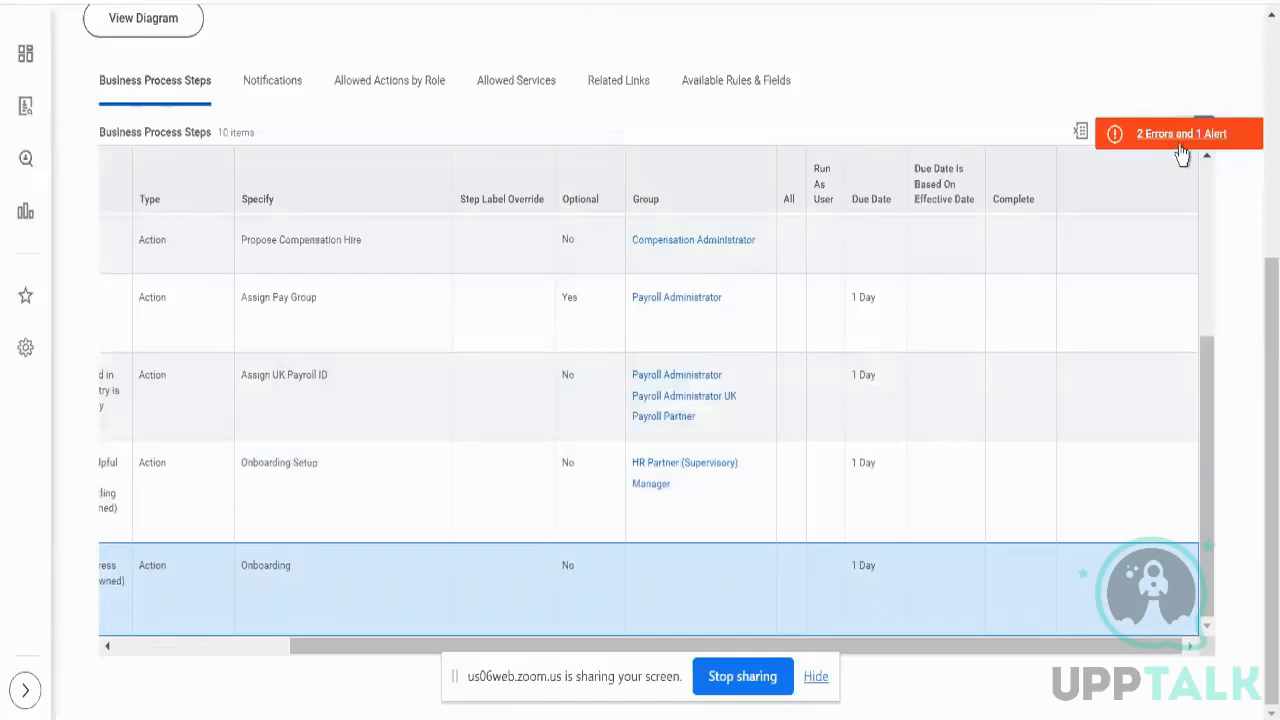
{"action": "left_click", "coordinate": [1153, 143]}
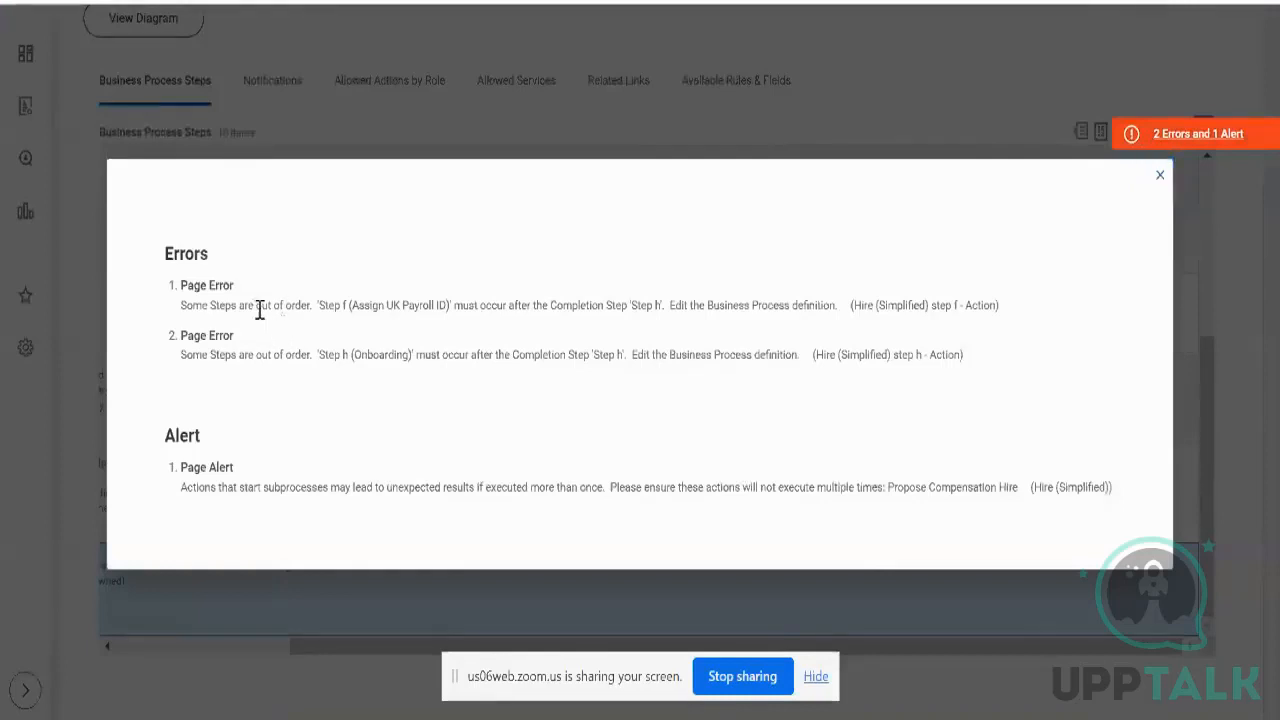
{"action": "triple_click", "coordinate": [257, 307]}
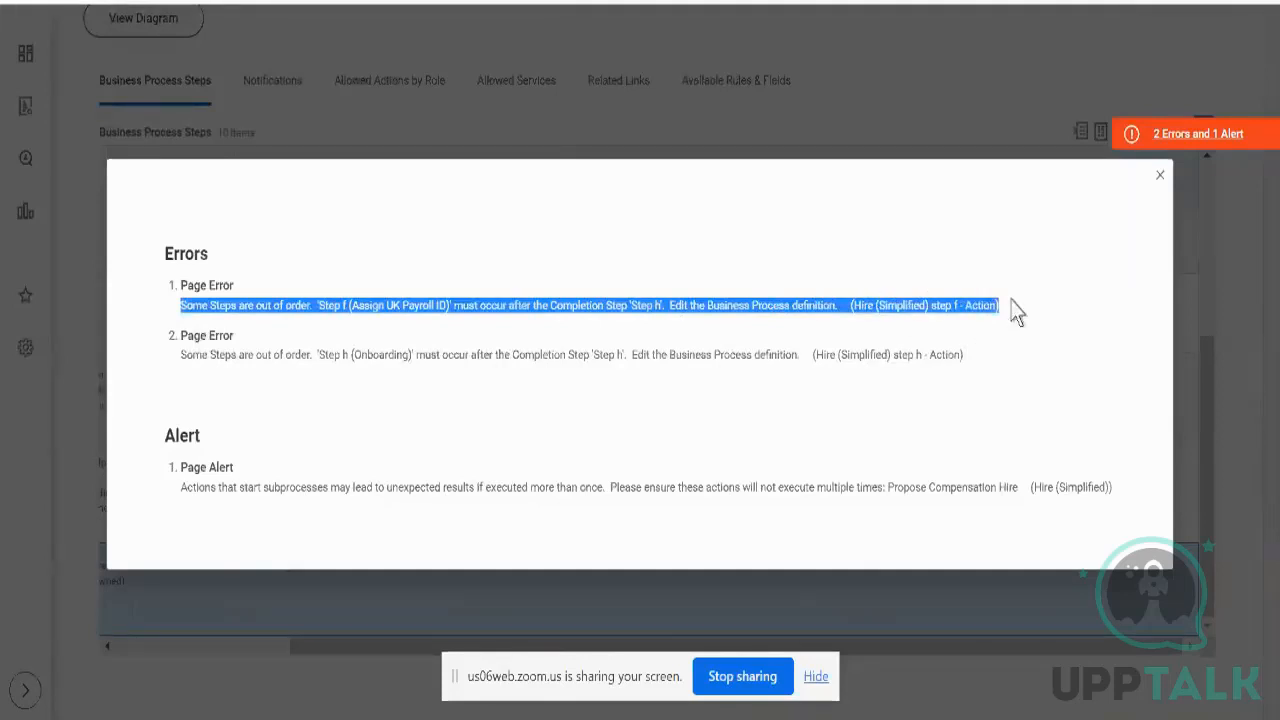
{"action": "left_click", "coordinate": [1158, 176]}
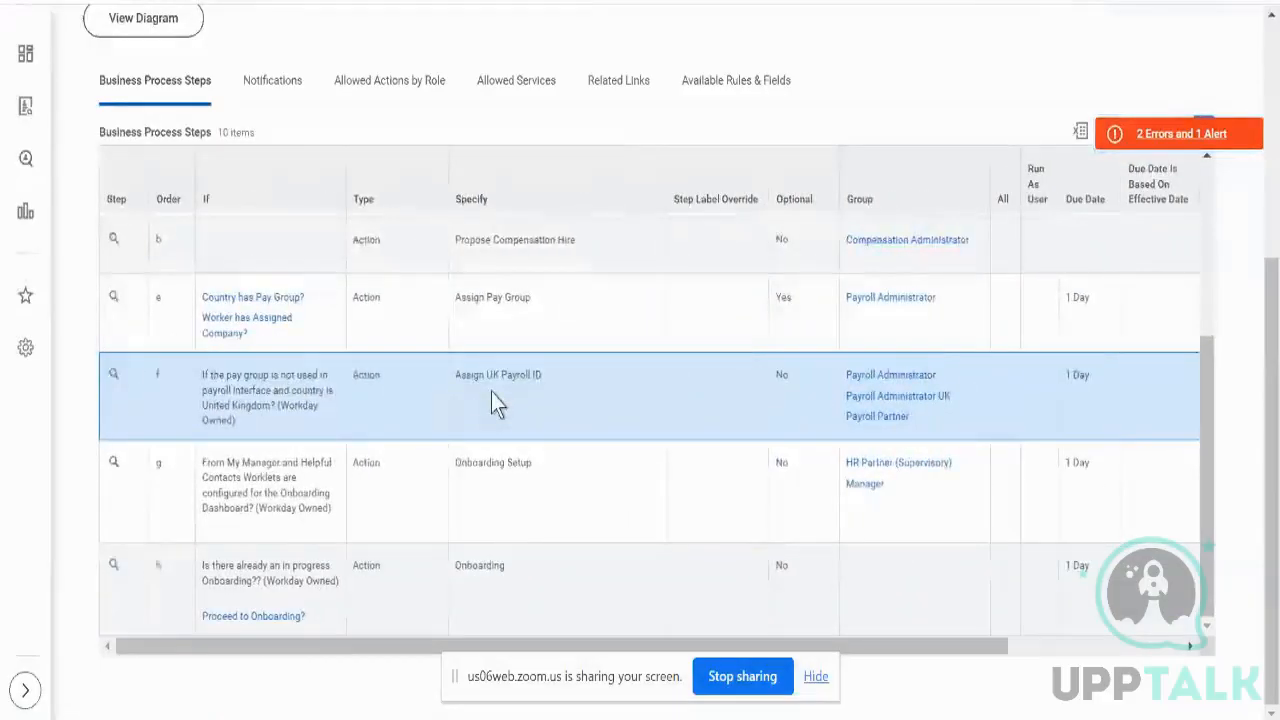
{"action": "scroll", "coordinate": [491, 392], "scroll_direction": "up", "scroll_amount": 1}
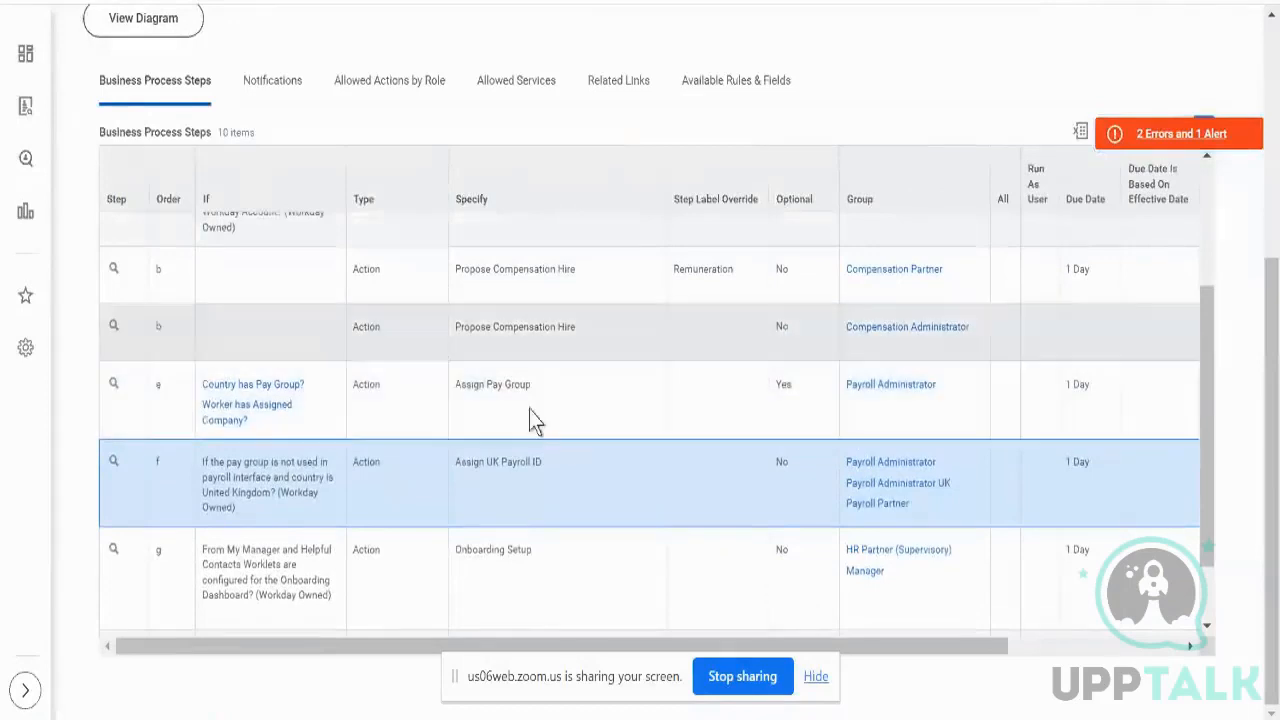
{"action": "left_click", "coordinate": [579, 416]}
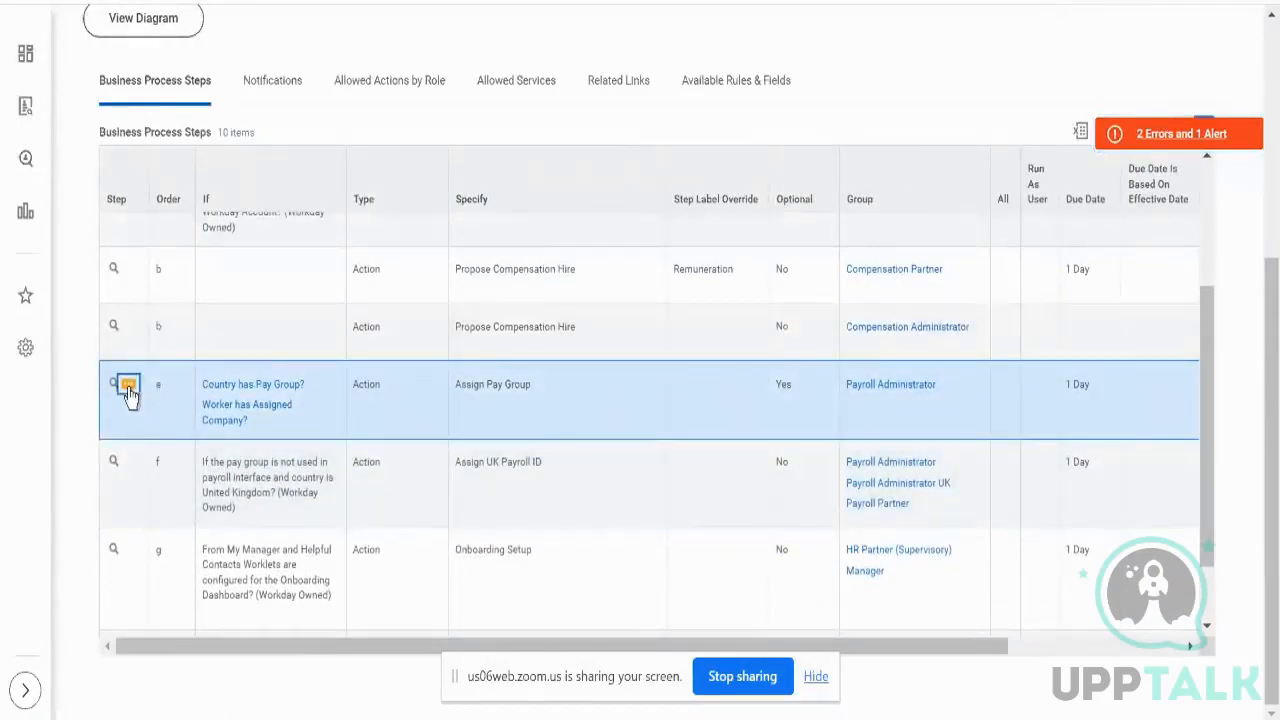
{"action": "left_click", "coordinate": [129, 388]}
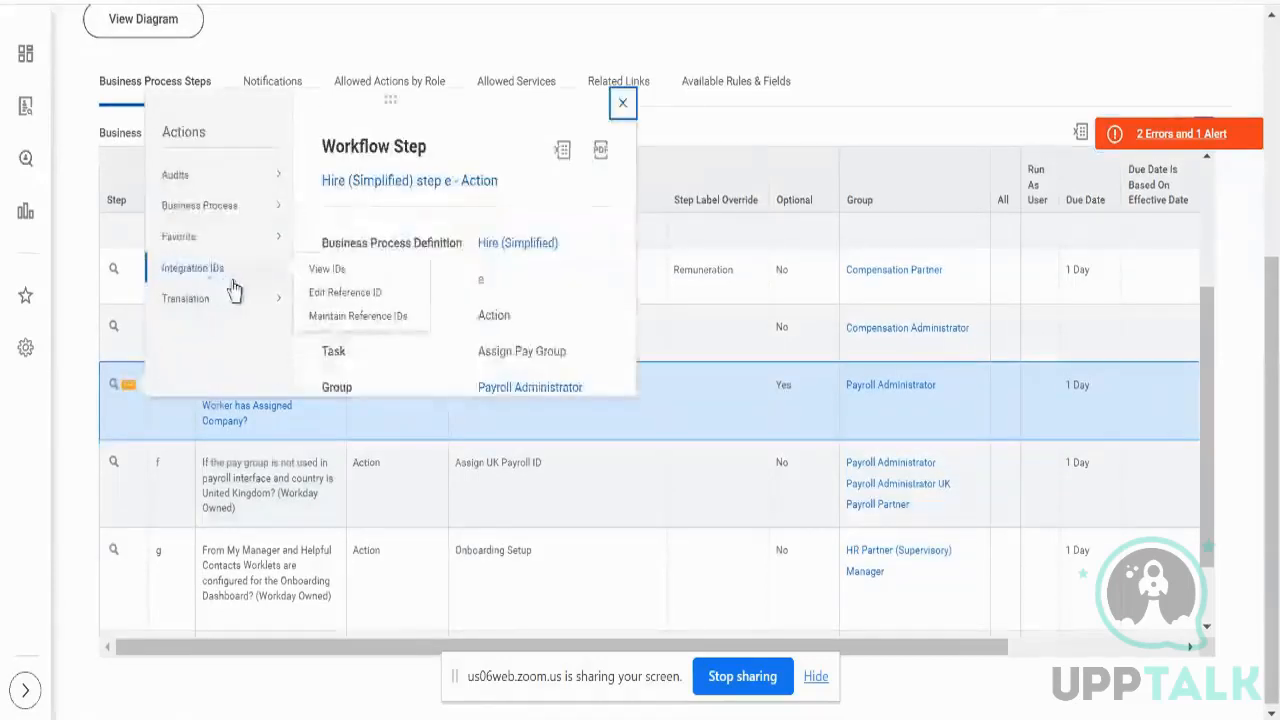
{"action": "mouse_move", "coordinate": [240, 211]}
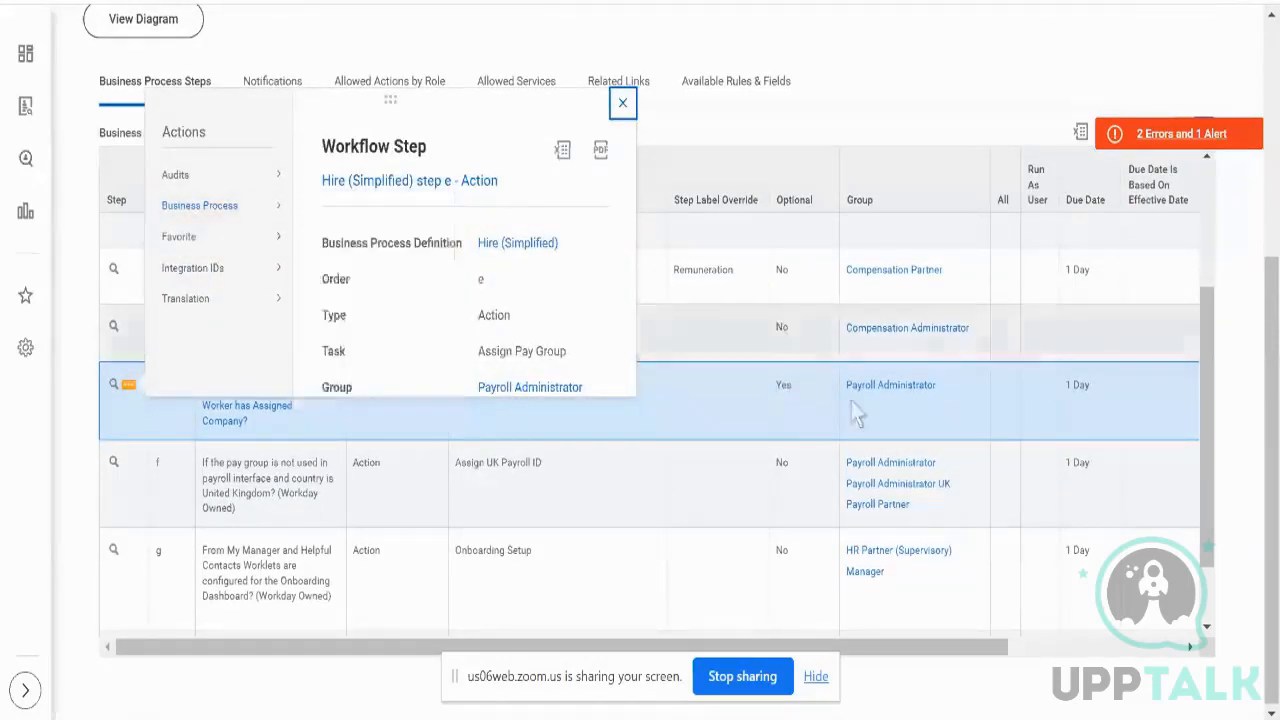
{"action": "left_click", "coordinate": [800, 417]}
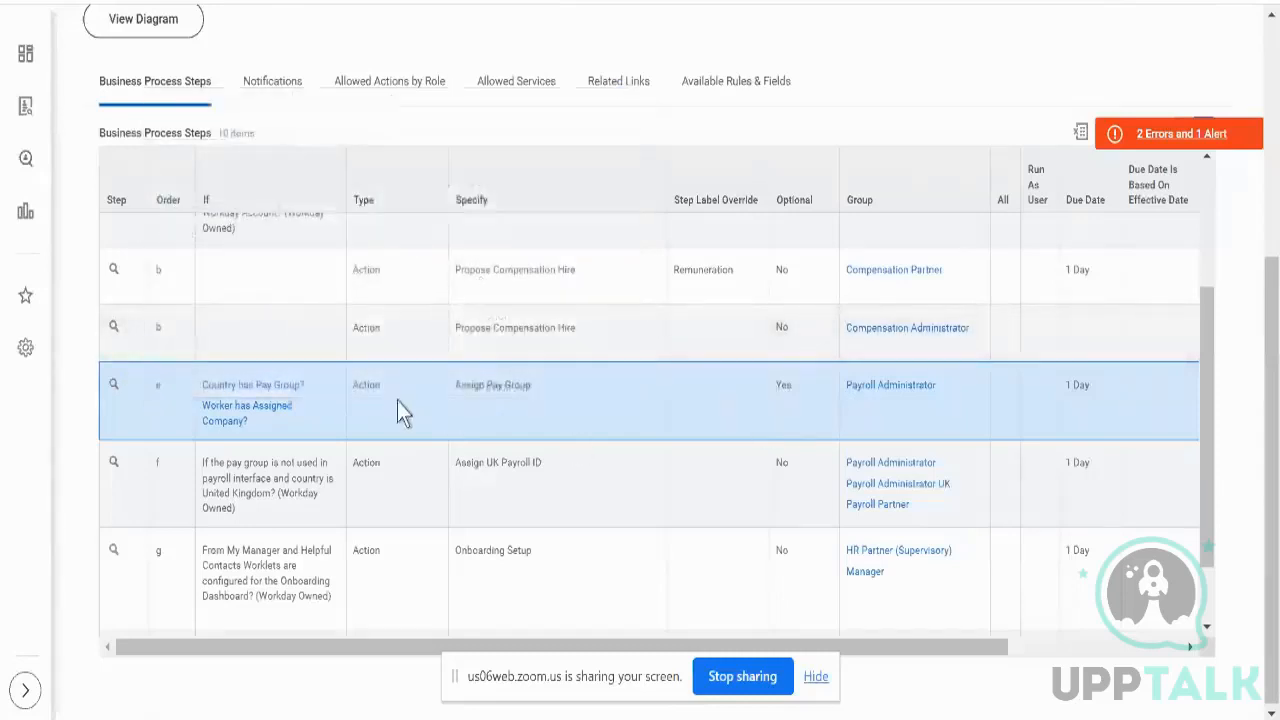
{"action": "triple_click", "coordinate": [496, 392]}
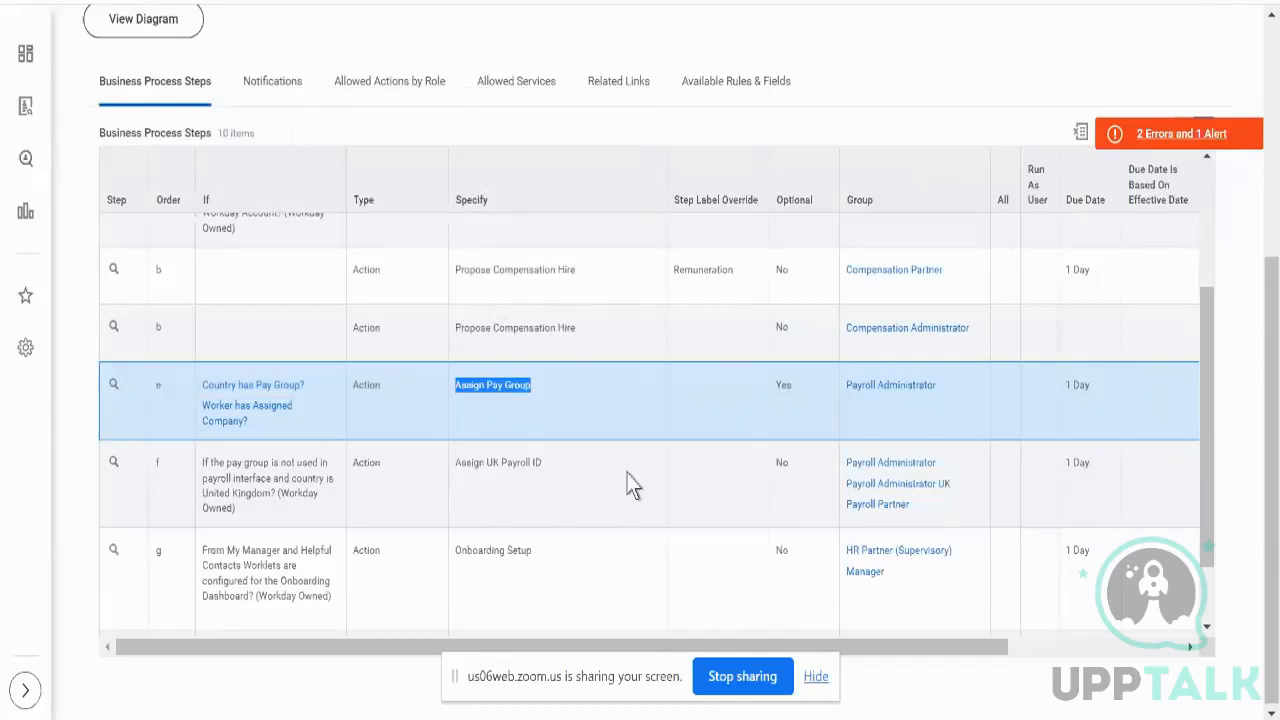
{"action": "scroll", "coordinate": [751, 530], "scroll_direction": "down", "scroll_amount": 1}
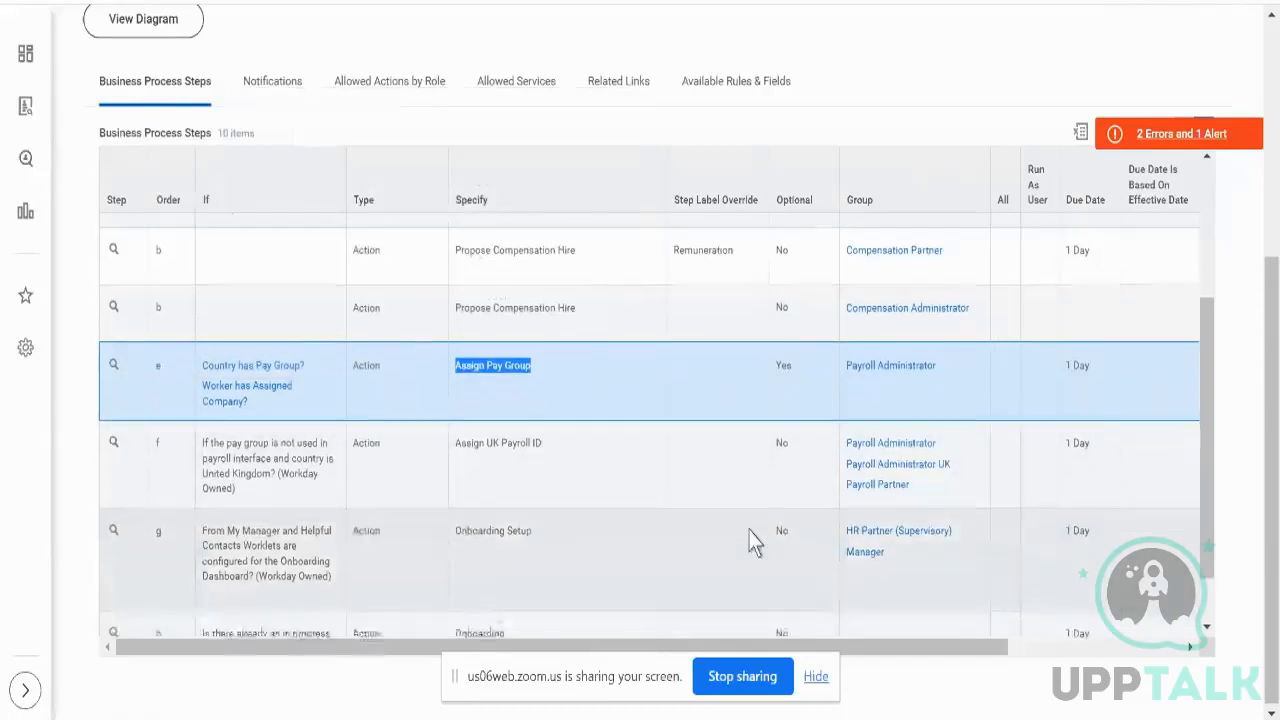
{"action": "scroll", "coordinate": [753, 541], "scroll_direction": "down", "scroll_amount": 1}
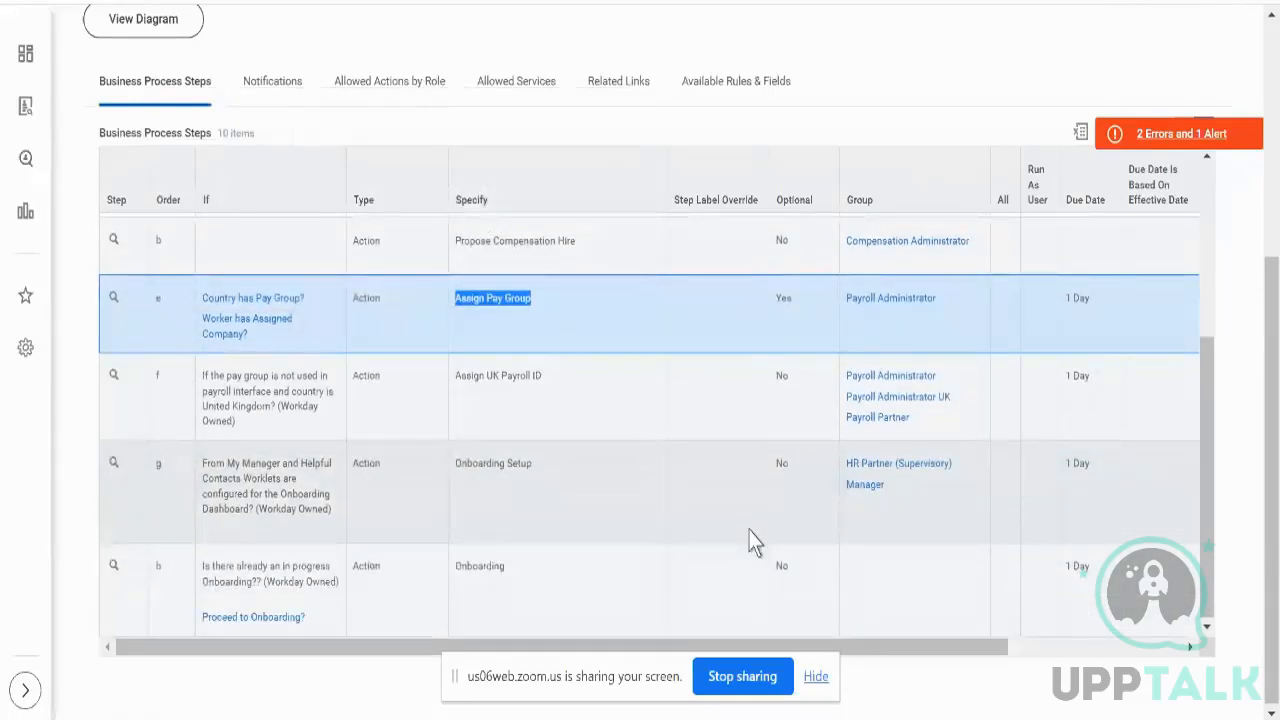
{"action": "triple_click", "coordinate": [523, 460]}
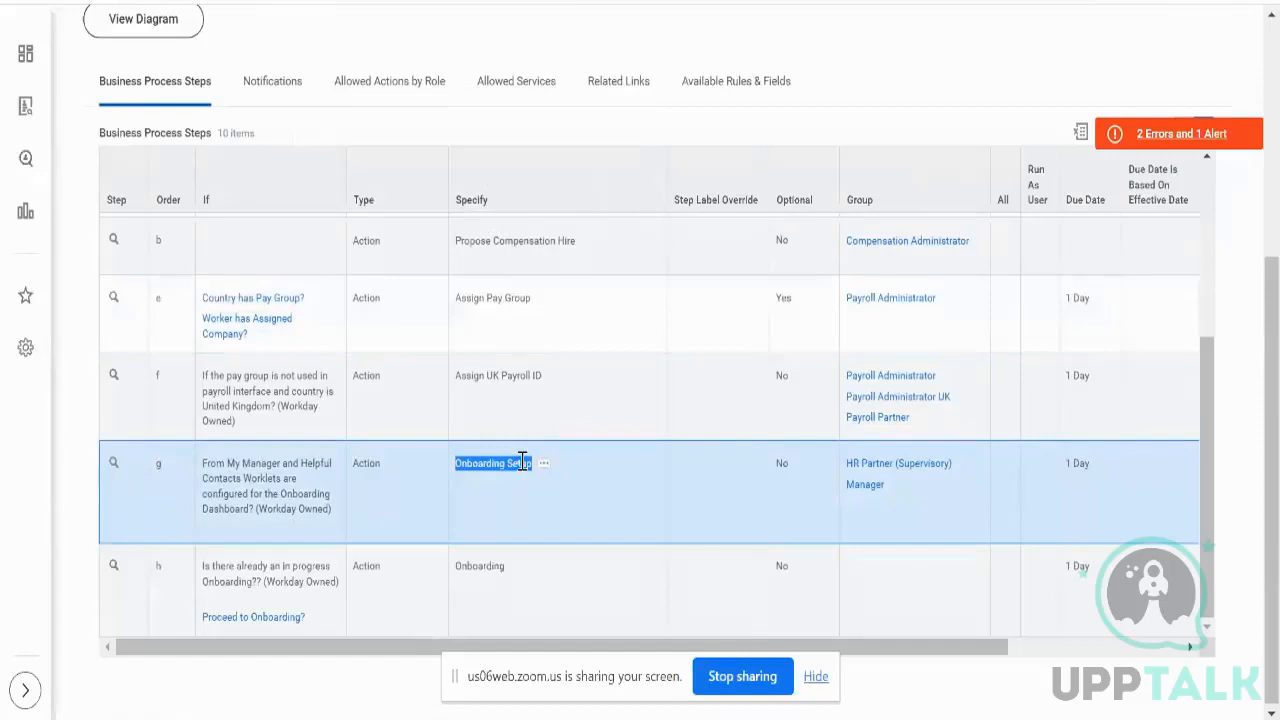
{"action": "left_click", "coordinate": [611, 313]}
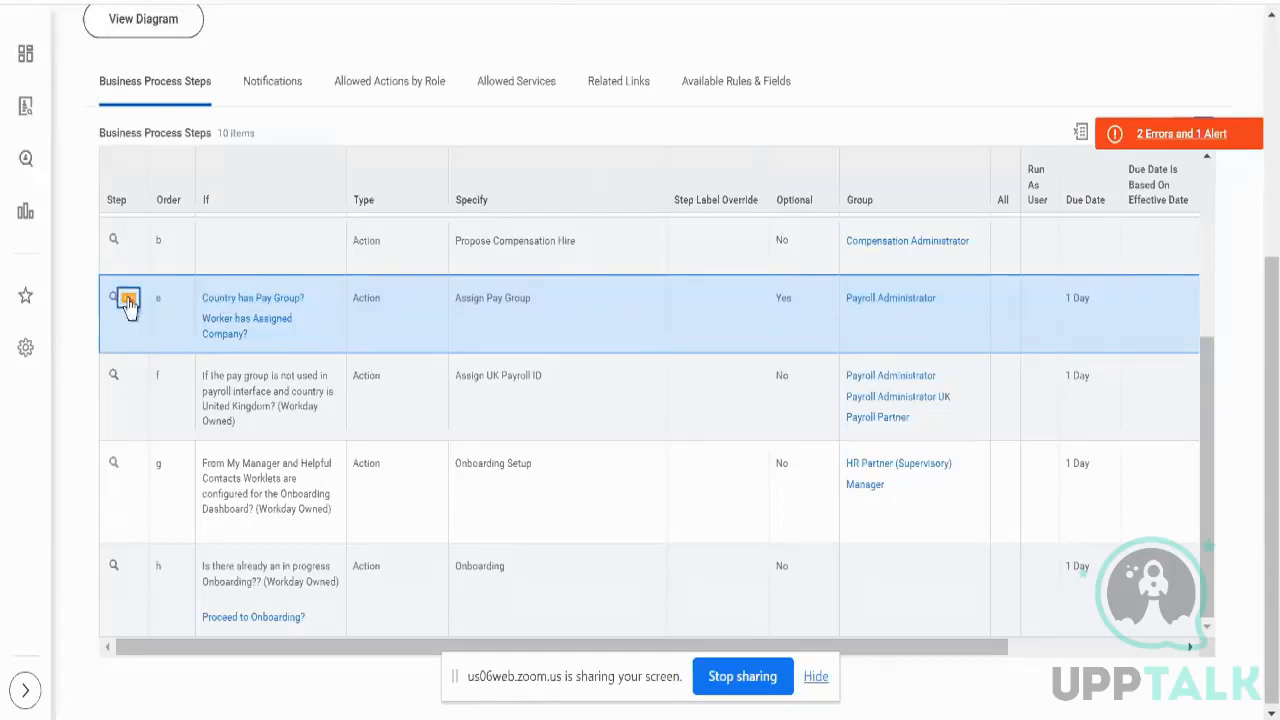
- Choose Set as Completion from the related actions of step e, Assign Pay Group
{"action": "left_click", "coordinate": [127, 302]}
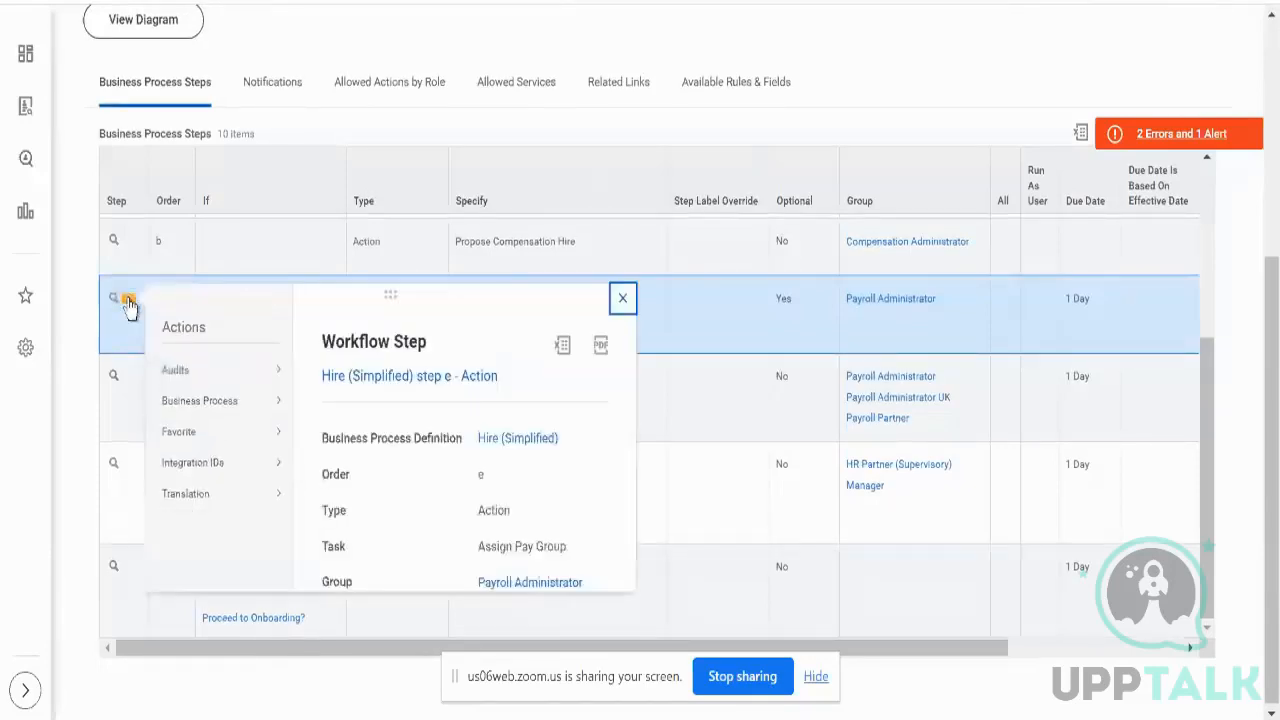
{"action": "left_click", "coordinate": [705, 320]}
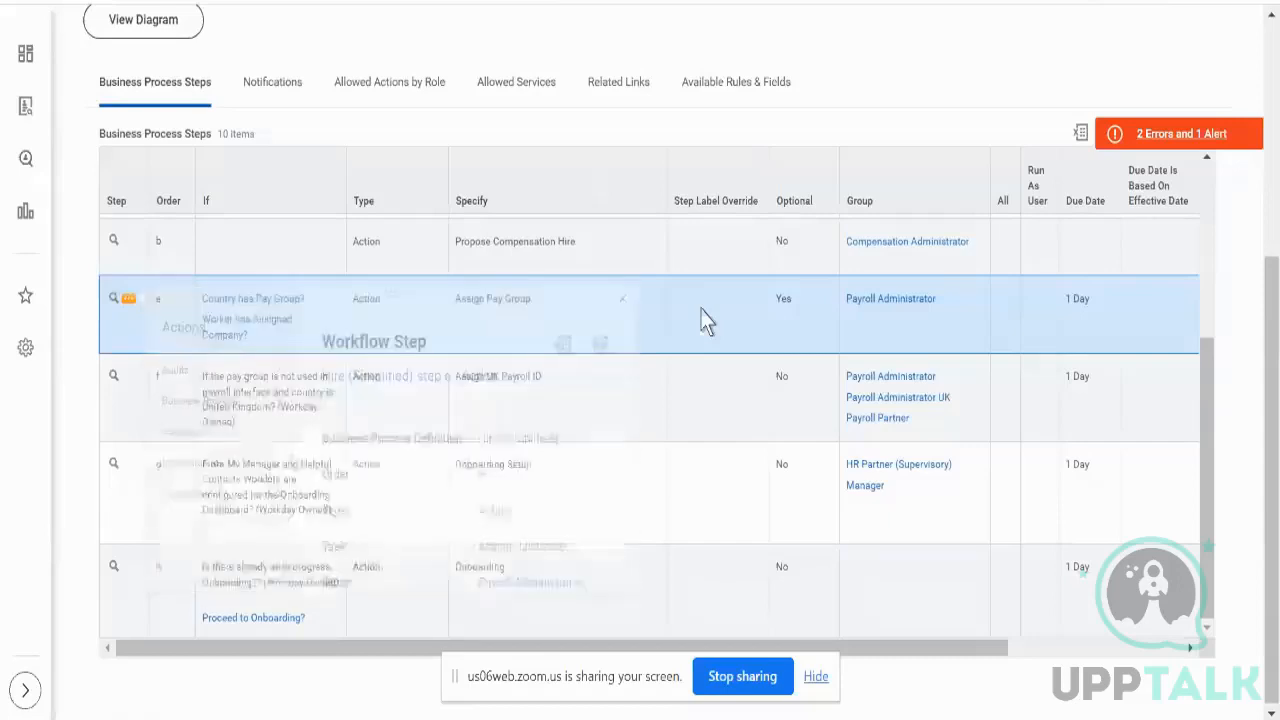
{"action": "scroll", "coordinate": [700, 320], "scroll_direction": "up", "scroll_amount": 3}
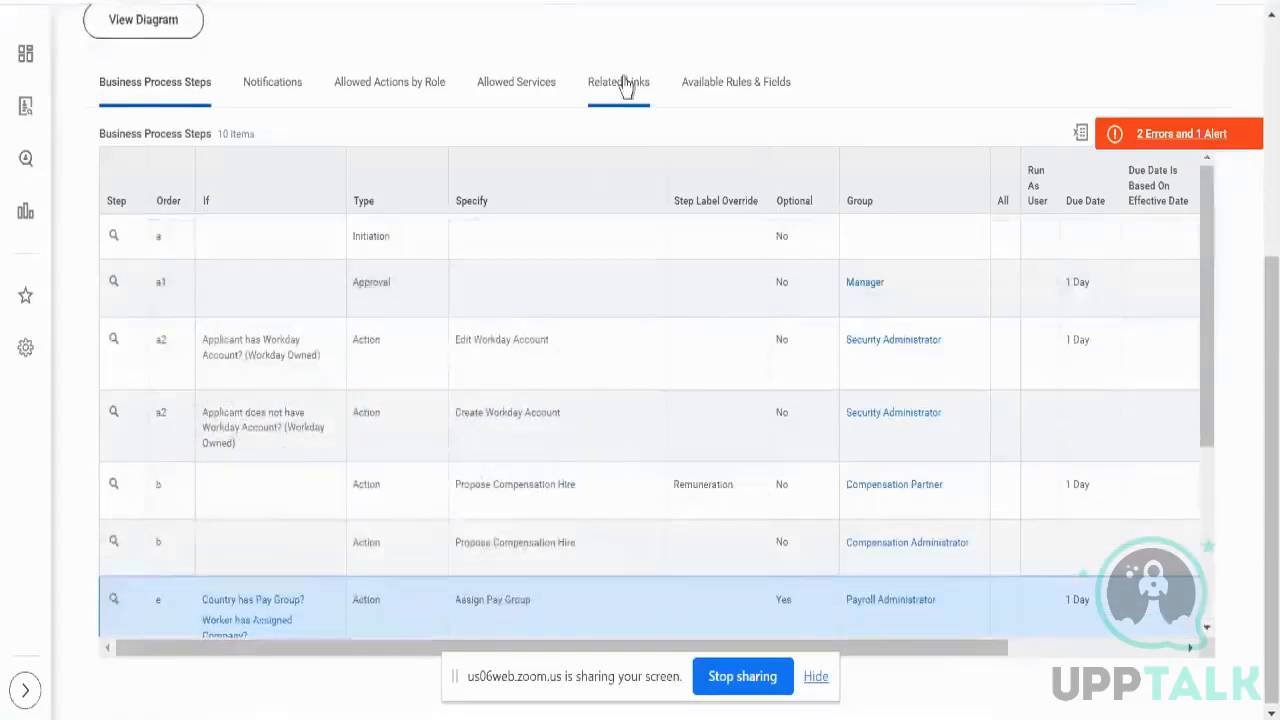
{"action": "scroll", "coordinate": [623, 88], "scroll_direction": "up", "scroll_amount": 3}
{"action": "scroll", "coordinate": [390, 88], "scroll_direction": "up", "scroll_amount": 2}
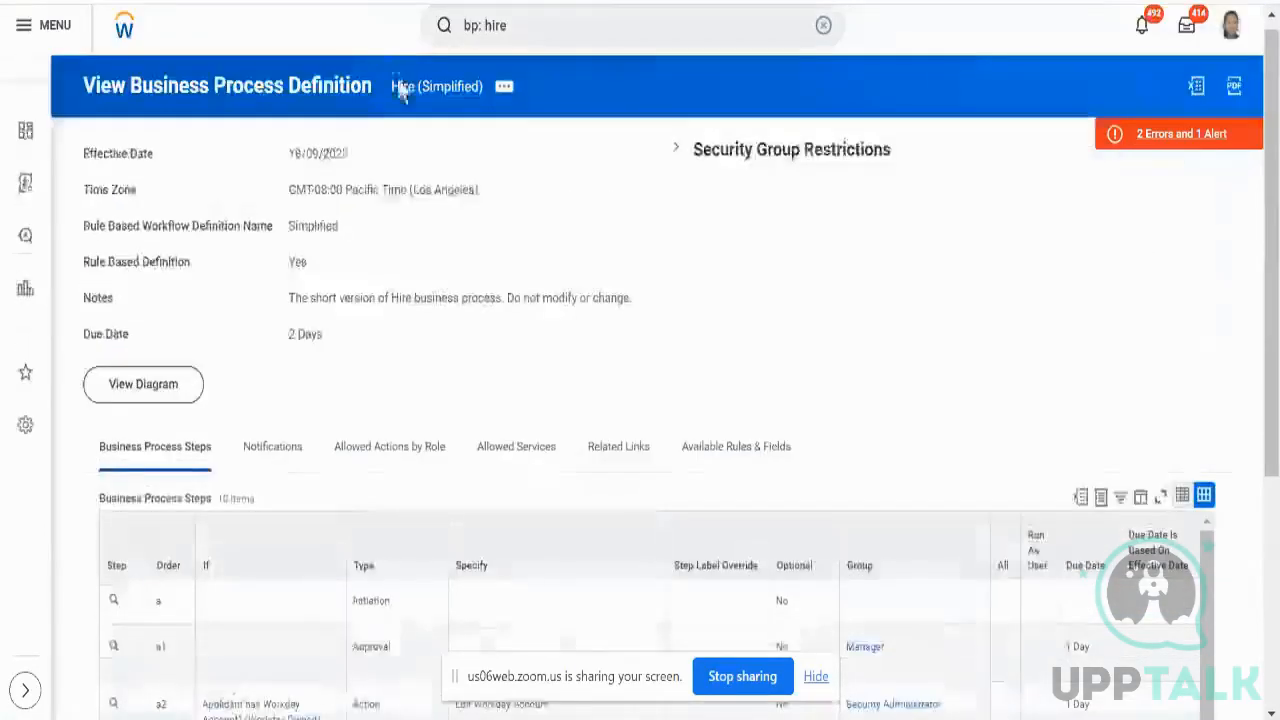
{"action": "scroll", "coordinate": [526, 239], "scroll_direction": "down", "scroll_amount": 3}
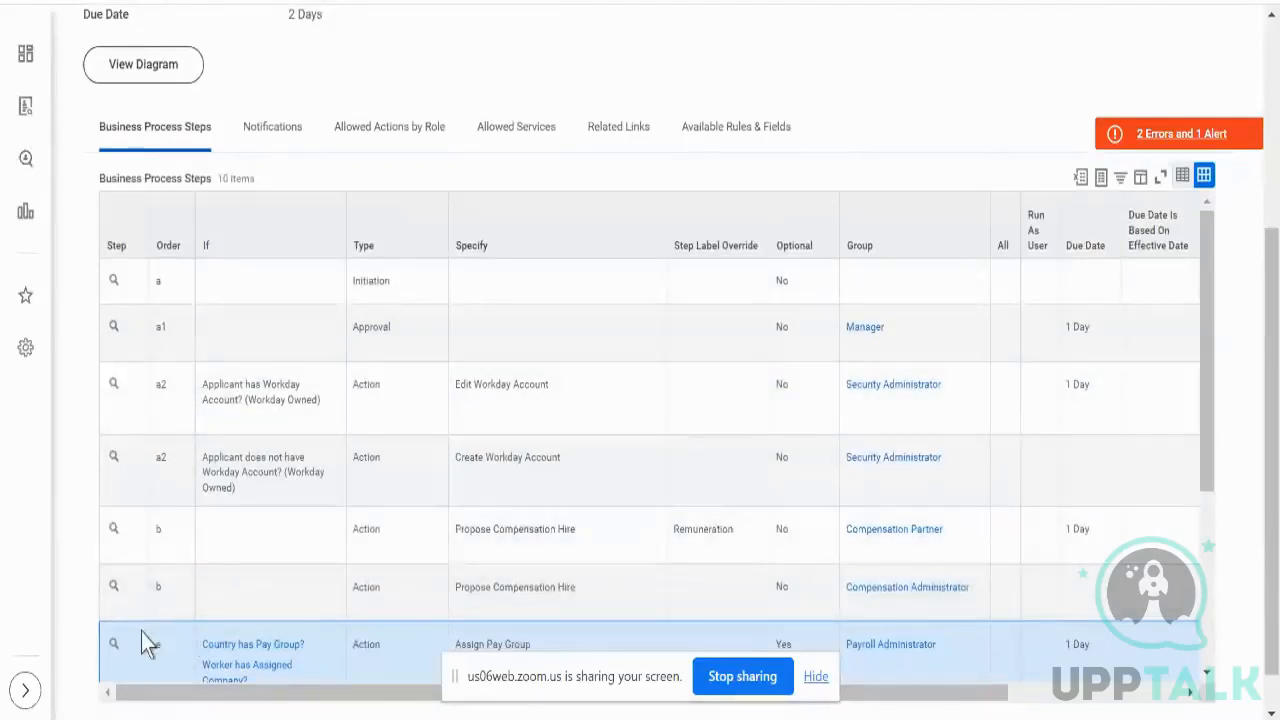
{"action": "mouse_move", "coordinate": [126, 650]}
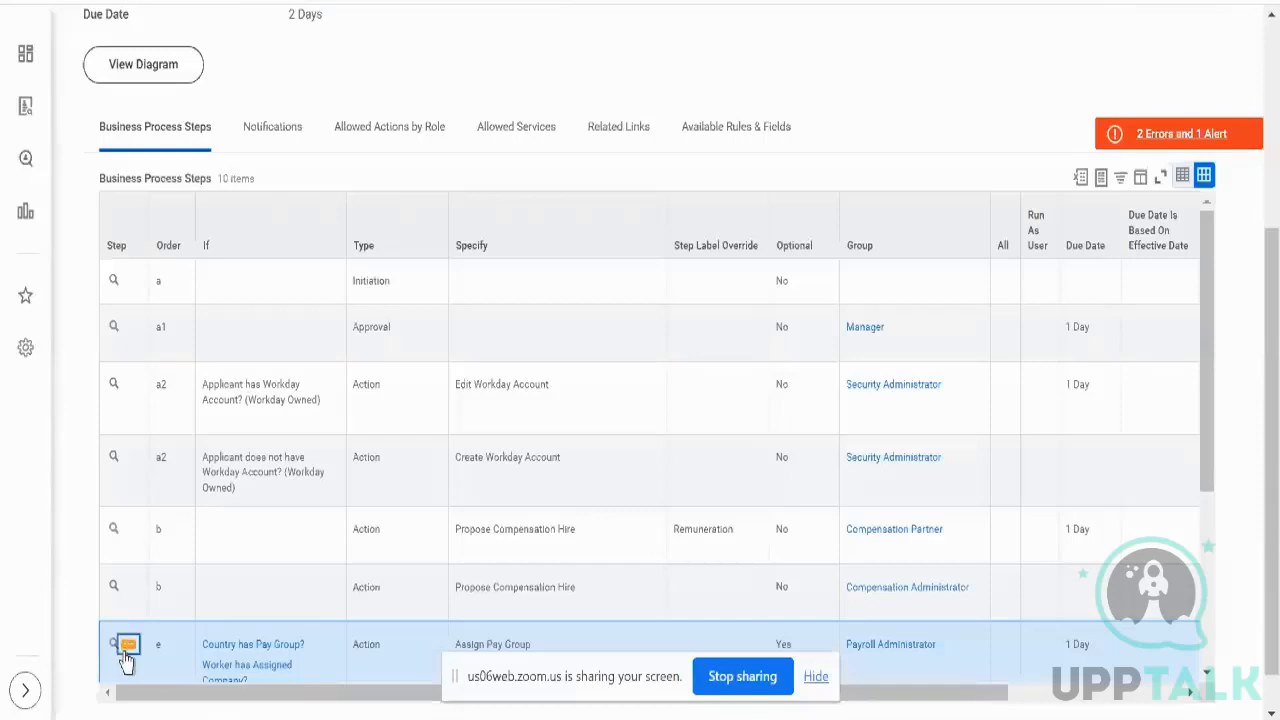
{"action": "left_click", "coordinate": [126, 648]}
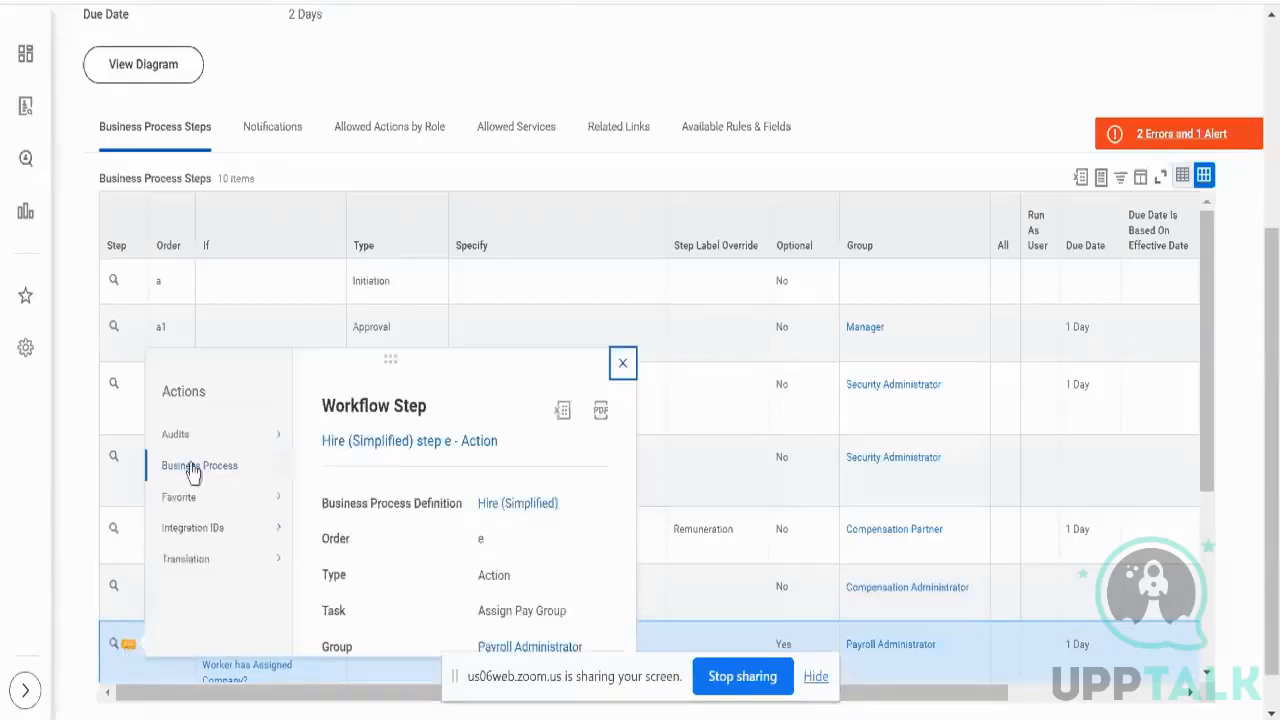
{"action": "mouse_move", "coordinate": [193, 470]}
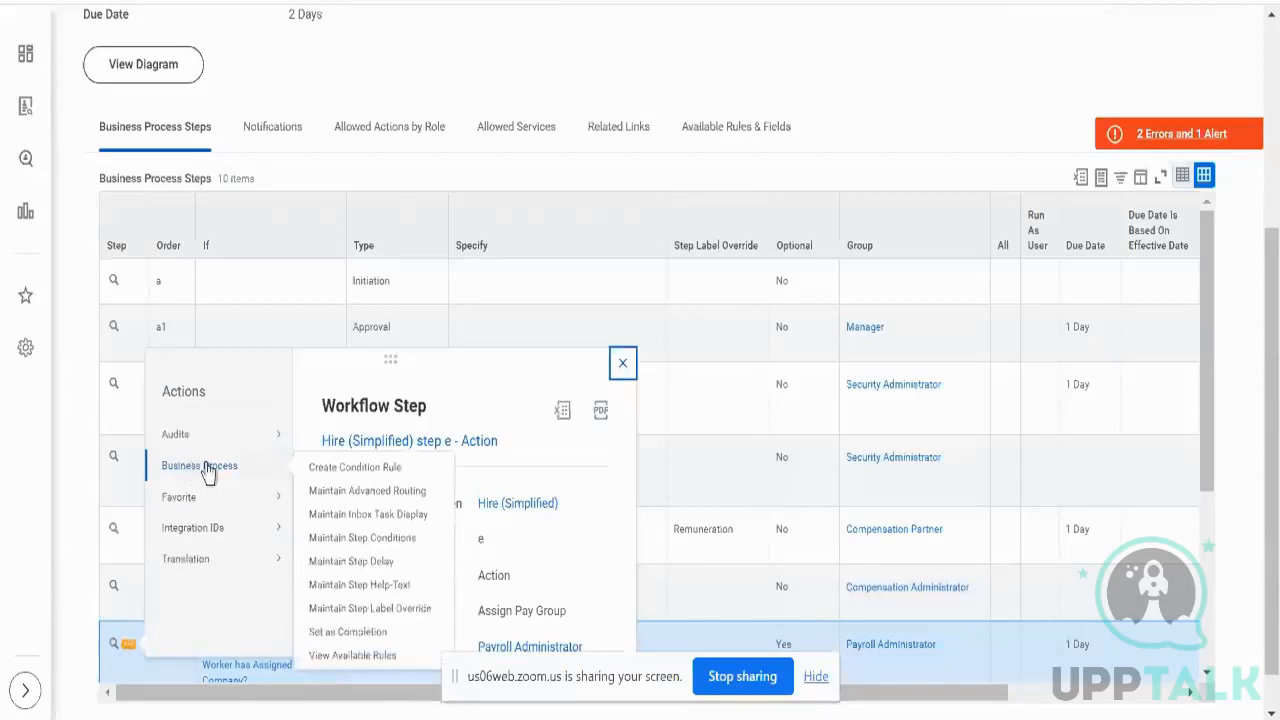
{"action": "left_click", "coordinate": [330, 632]}
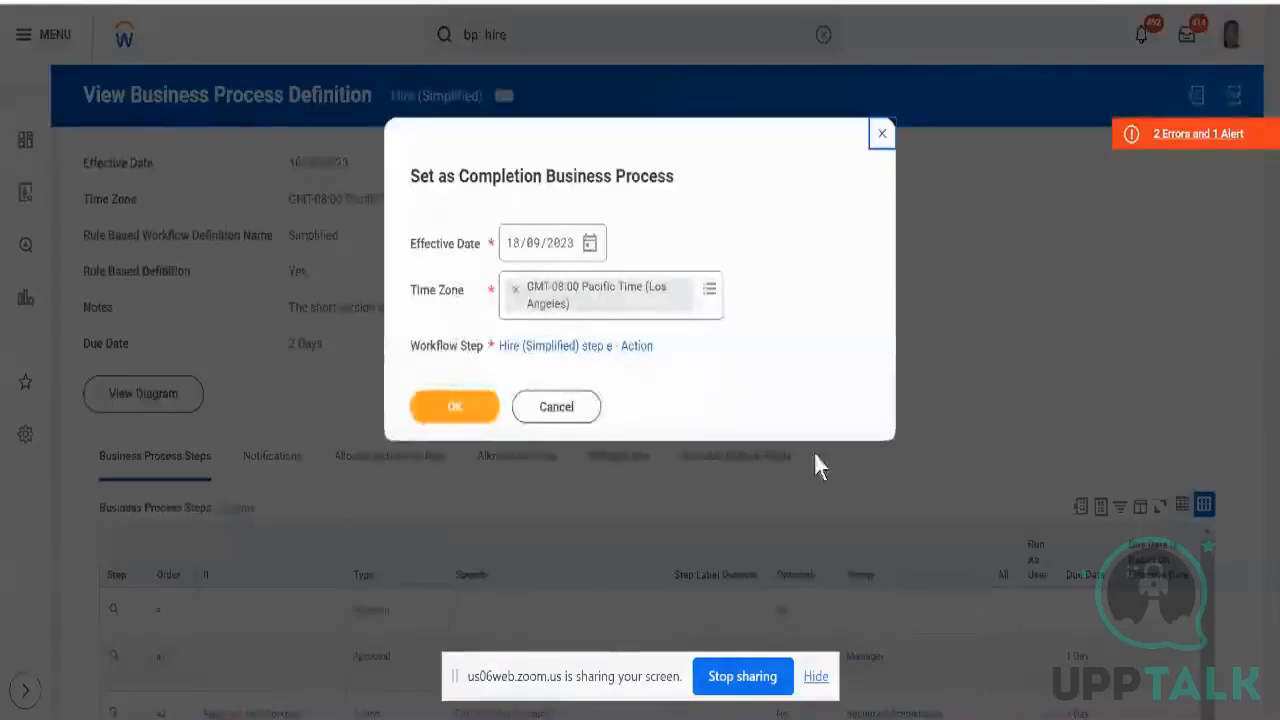
- Confirm Assign Pay Group as the completion step, keeping 18/09/2023 and Pacific Time
{"action": "left_click", "coordinate": [472, 423]}
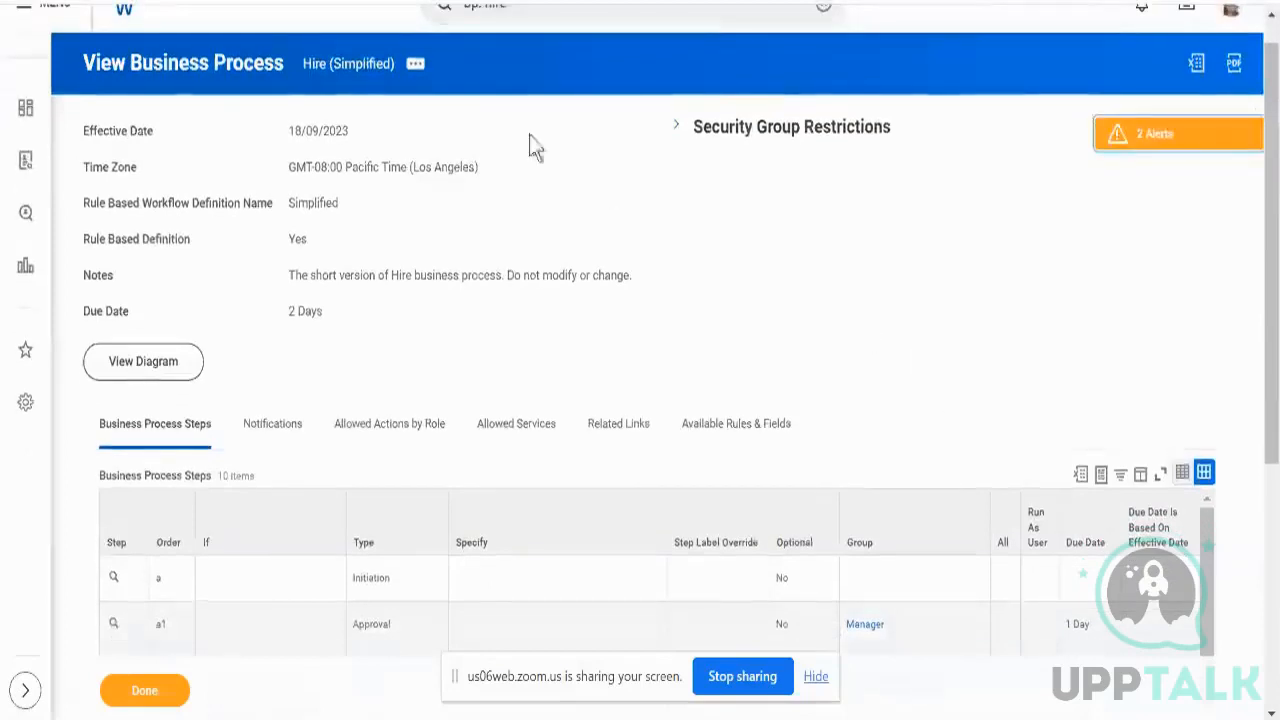
- Edit the Hire (Simplified) definition, delete the duplicate step b row, and save to leave nine steps
{"action": "left_click", "coordinate": [416, 65]}
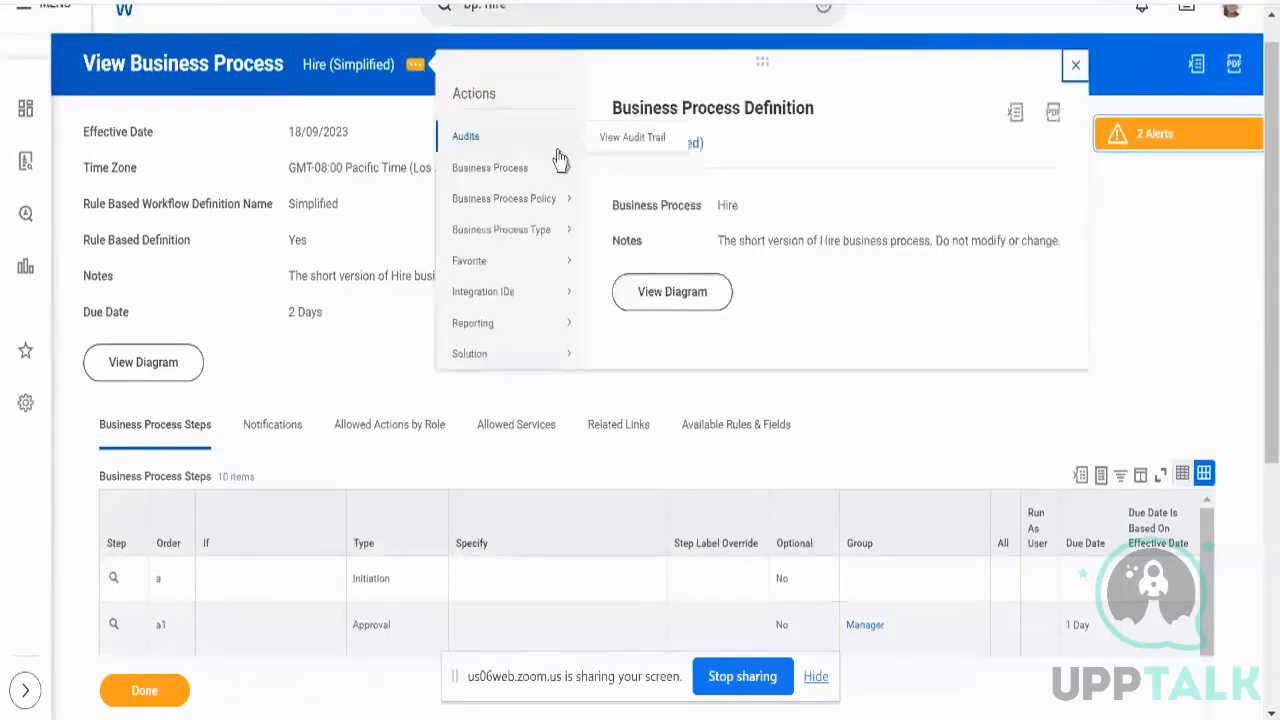
{"action": "mouse_move", "coordinate": [560, 165]}
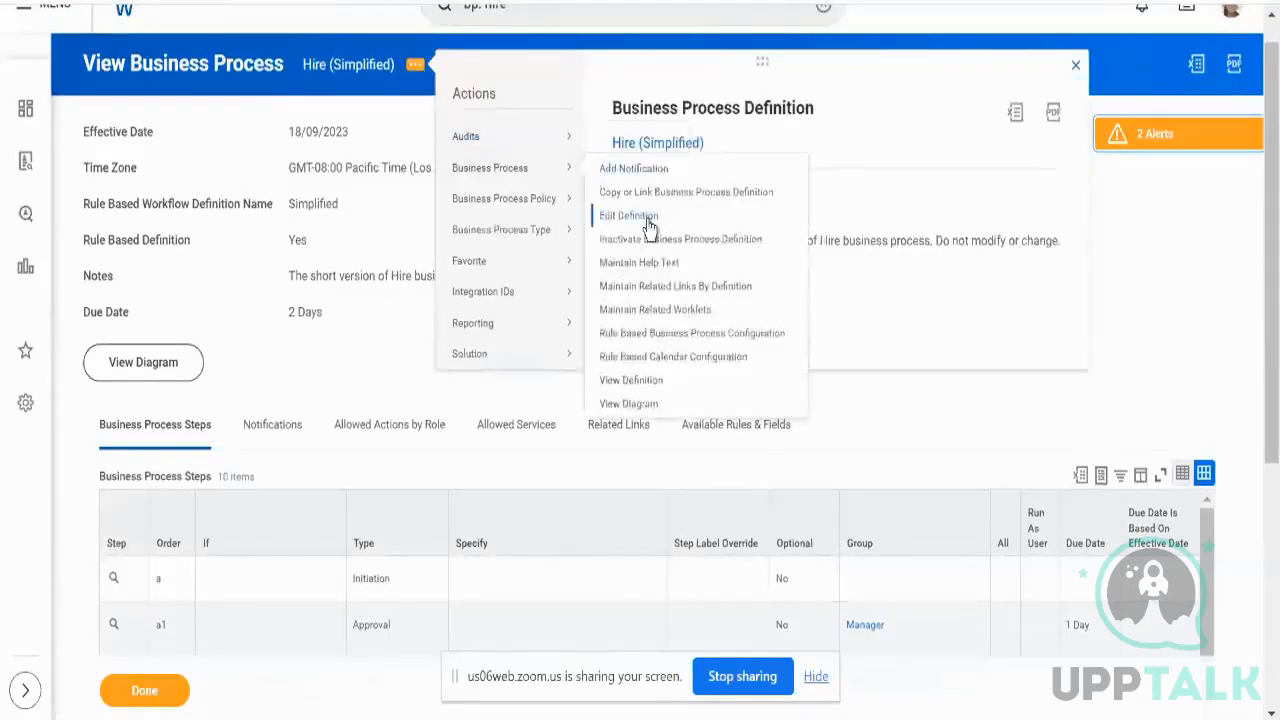
{"action": "left_click", "coordinate": [647, 218]}
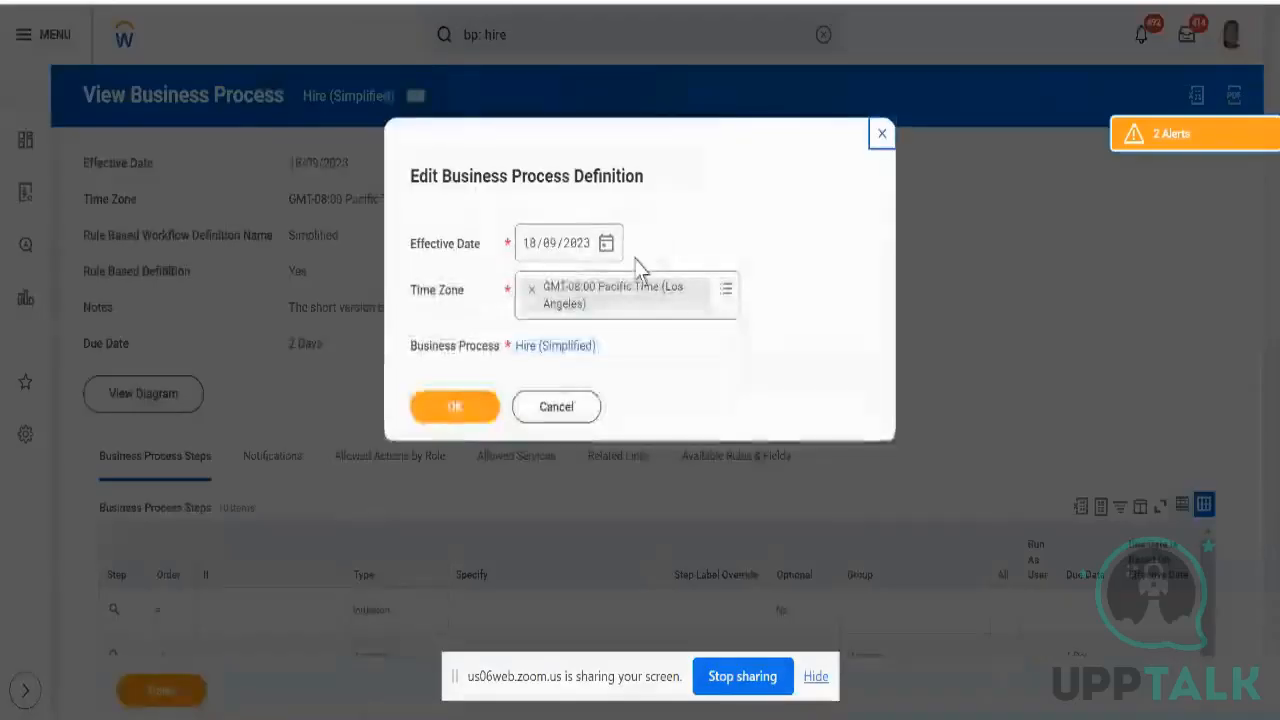
{"action": "left_click", "coordinate": [472, 407]}
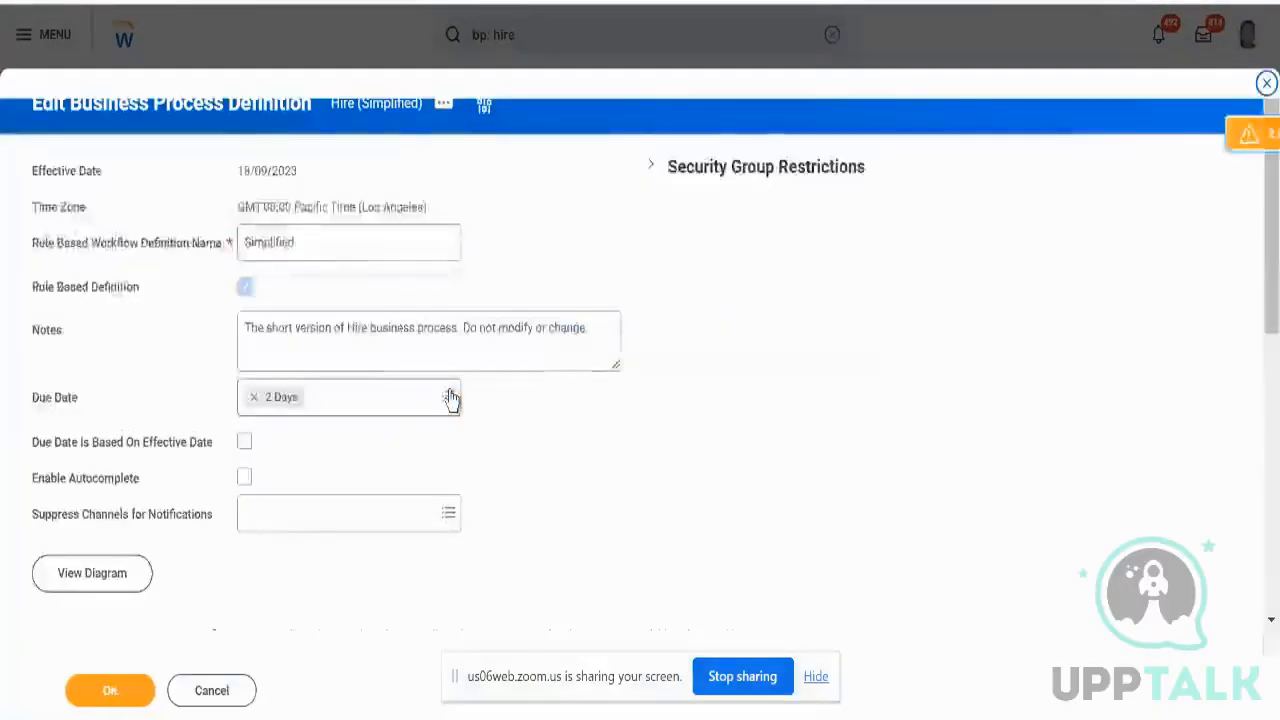
{"action": "scroll", "coordinate": [361, 453], "scroll_direction": "down", "scroll_amount": 5}
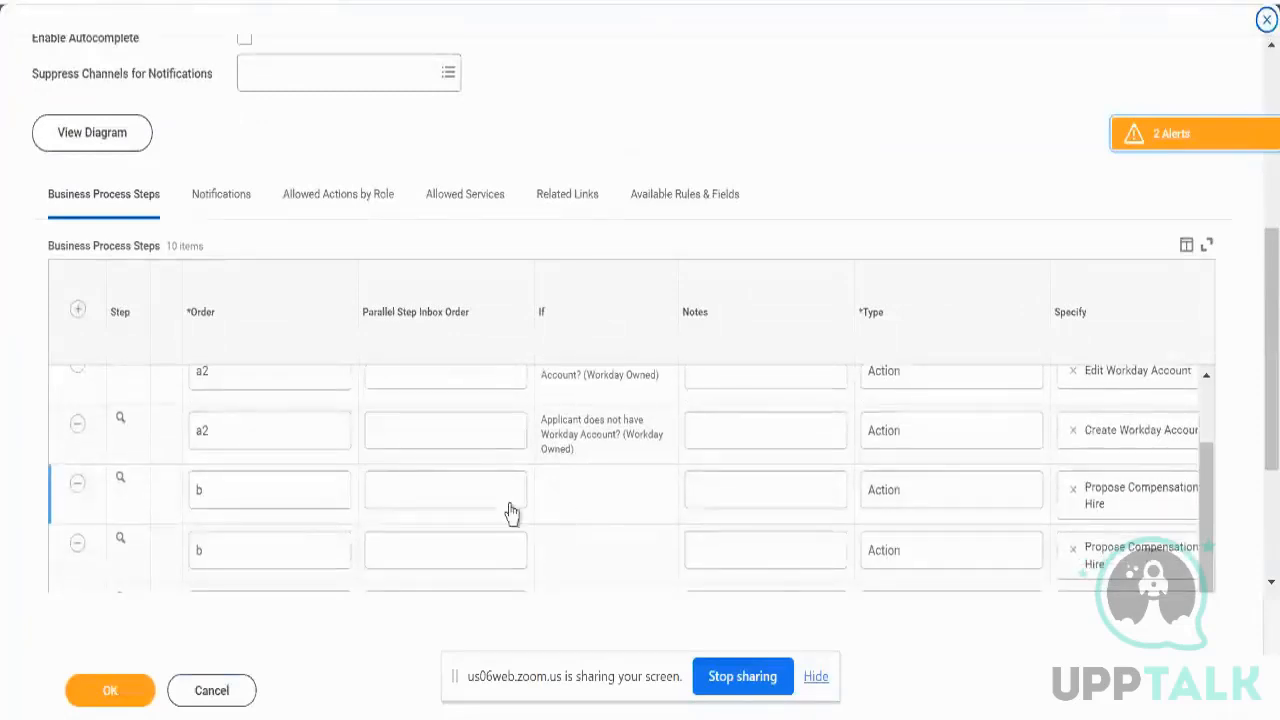
{"action": "scroll", "coordinate": [509, 514], "scroll_direction": "right", "scroll_amount": 3}
{"action": "scroll", "coordinate": [509, 514], "scroll_direction": "left", "scroll_amount": 5}
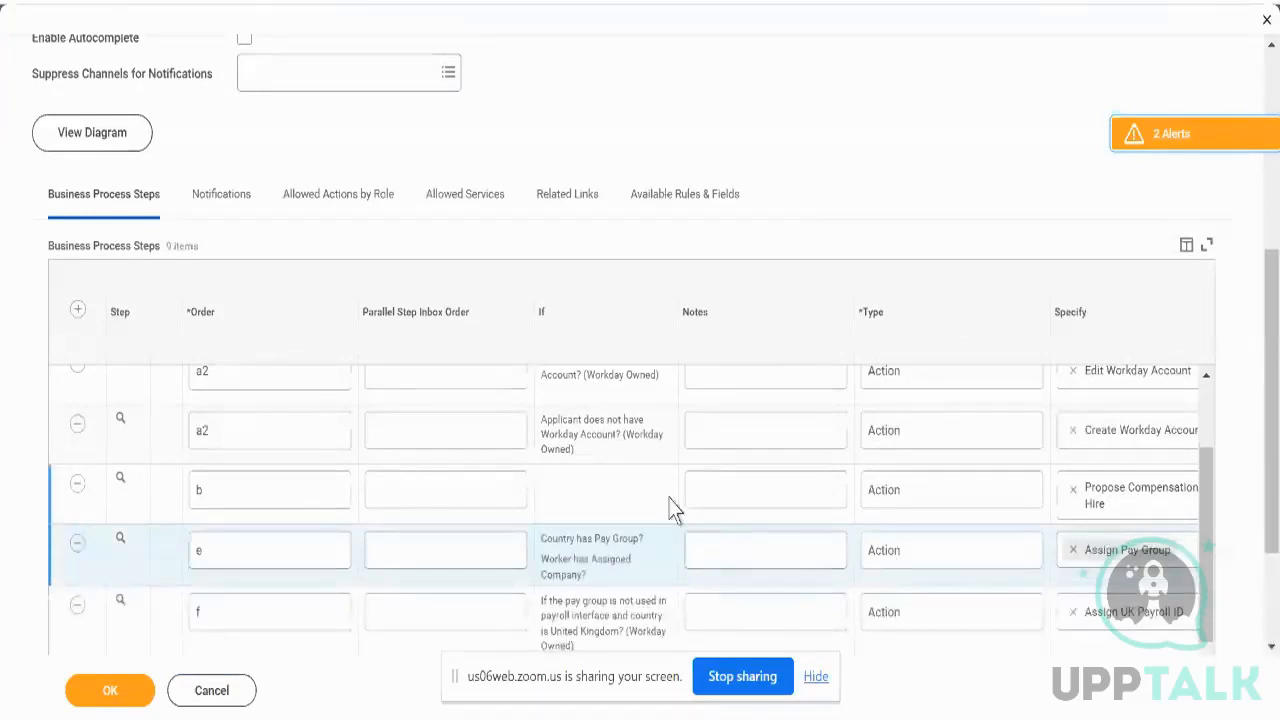
{"action": "left_click", "coordinate": [137, 692]}
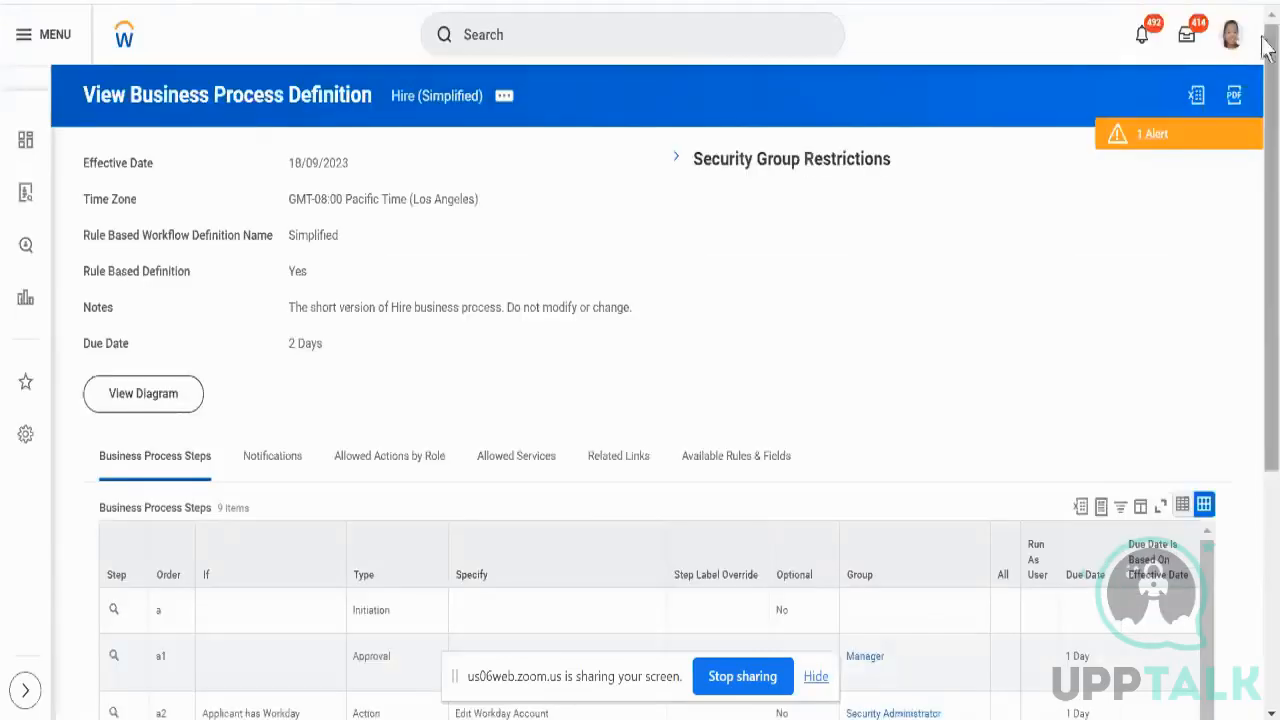
- Open the Technology Consulting - NA organization from the signed-in worker's profile
{"action": "left_click", "coordinate": [1231, 36]}
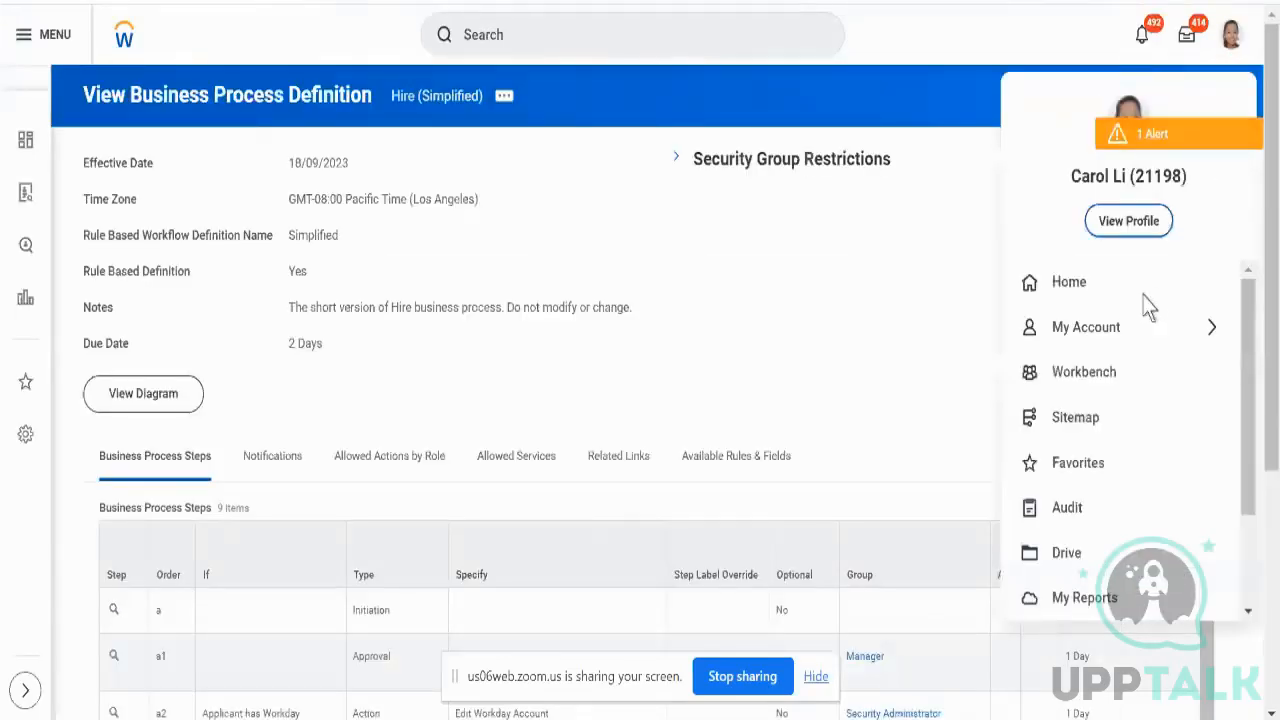
{"action": "left_click", "coordinate": [1127, 228]}
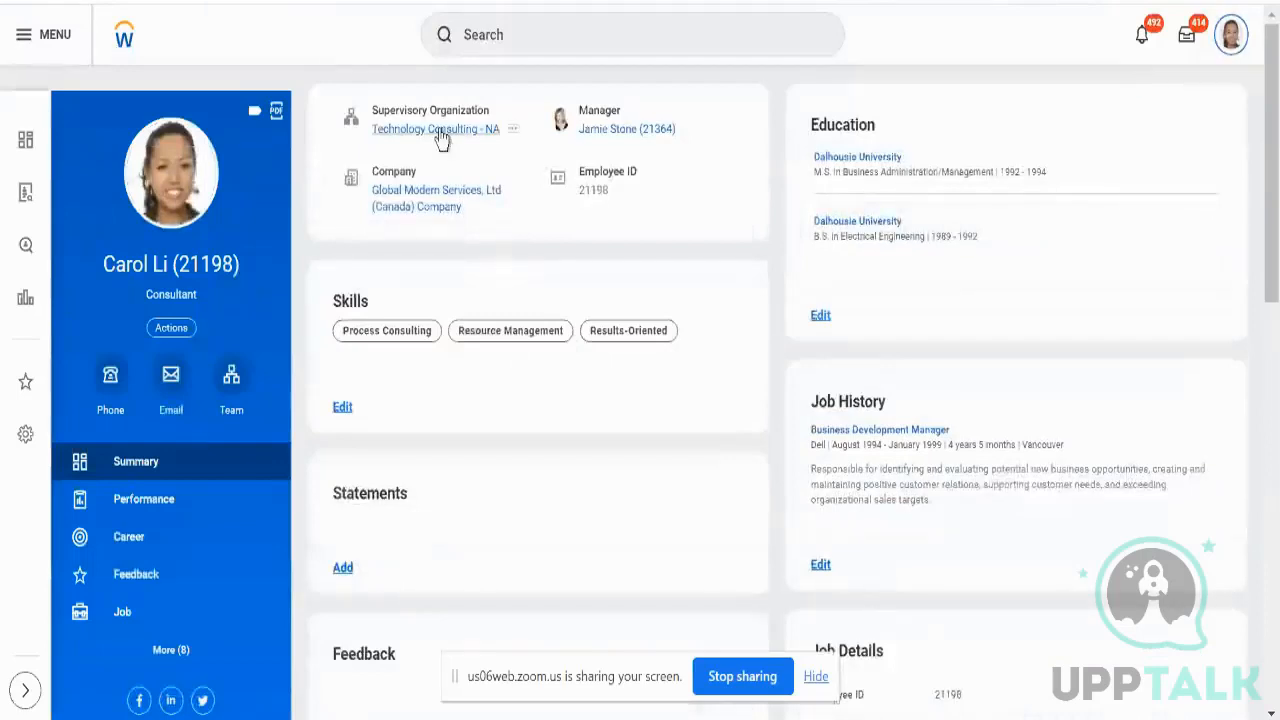
{"action": "left_click", "coordinate": [440, 133]}
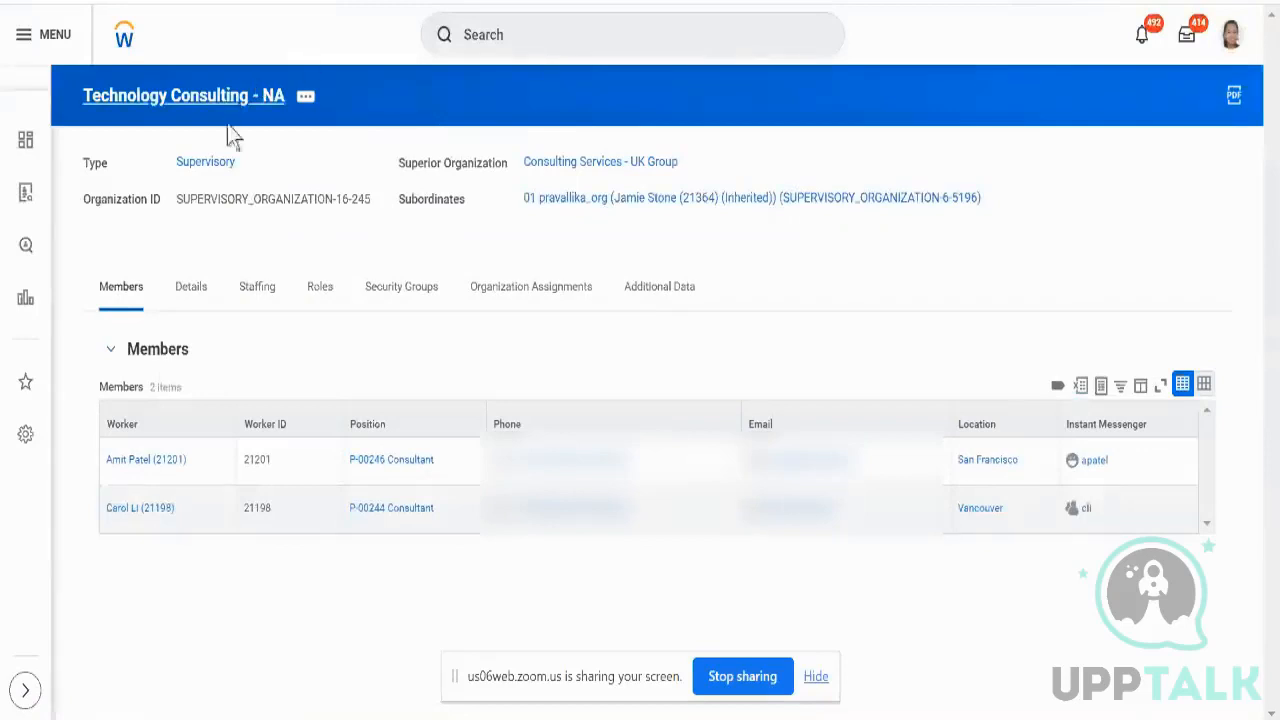
- Review the organization's Staffing and Members tabs, then bring up its related actions
{"action": "left_click", "coordinate": [258, 294]}
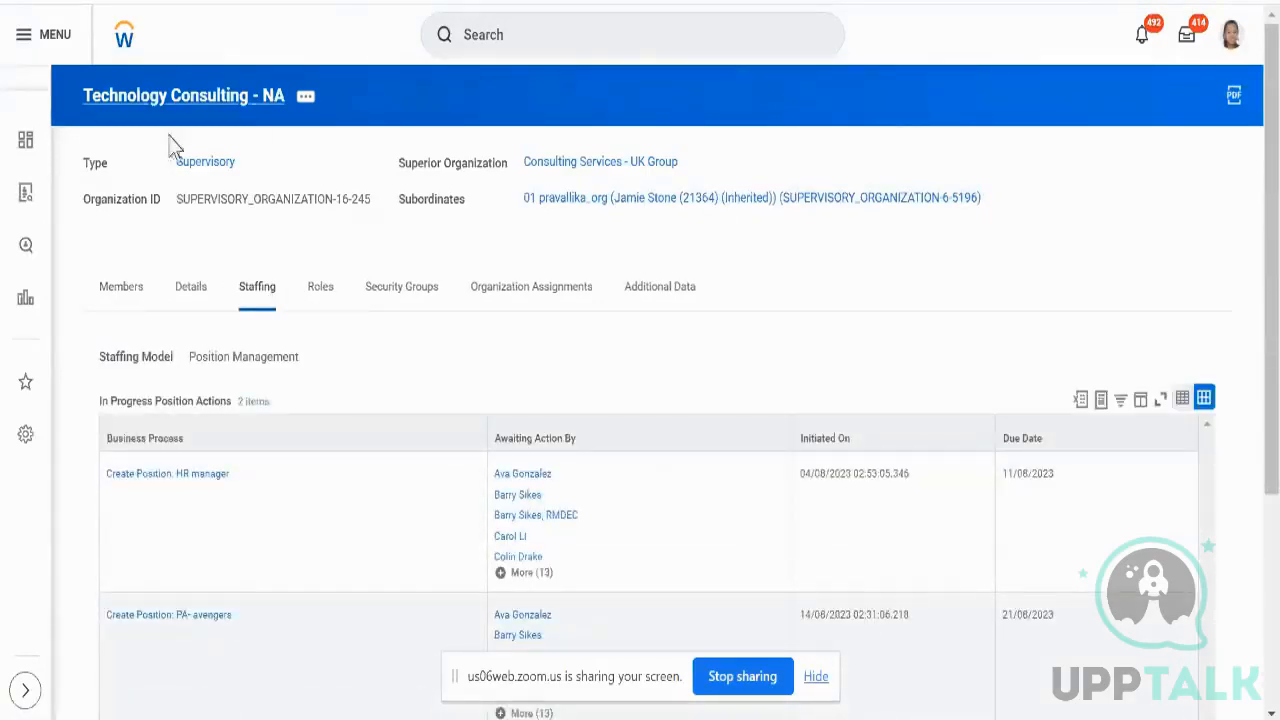
{"action": "scroll", "coordinate": [352, 250], "scroll_direction": "down", "scroll_amount": 3}
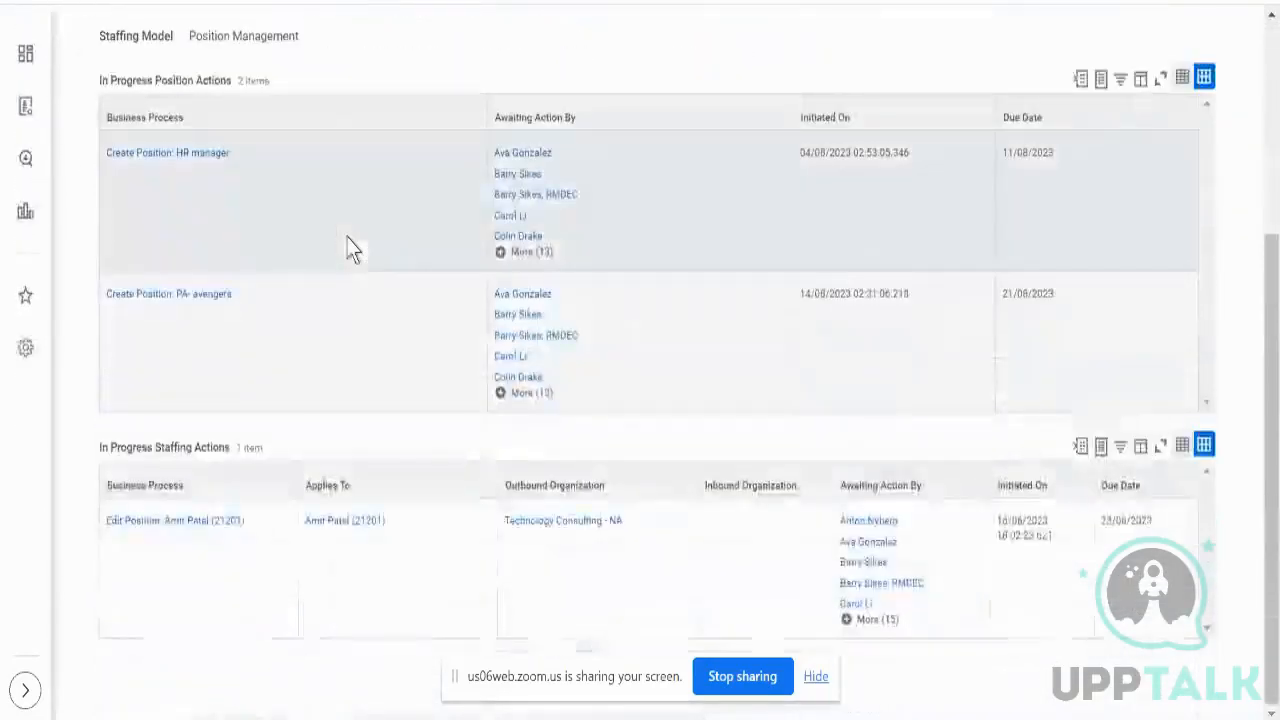
{"action": "scroll", "coordinate": [368, 424], "scroll_direction": "up", "scroll_amount": 3}
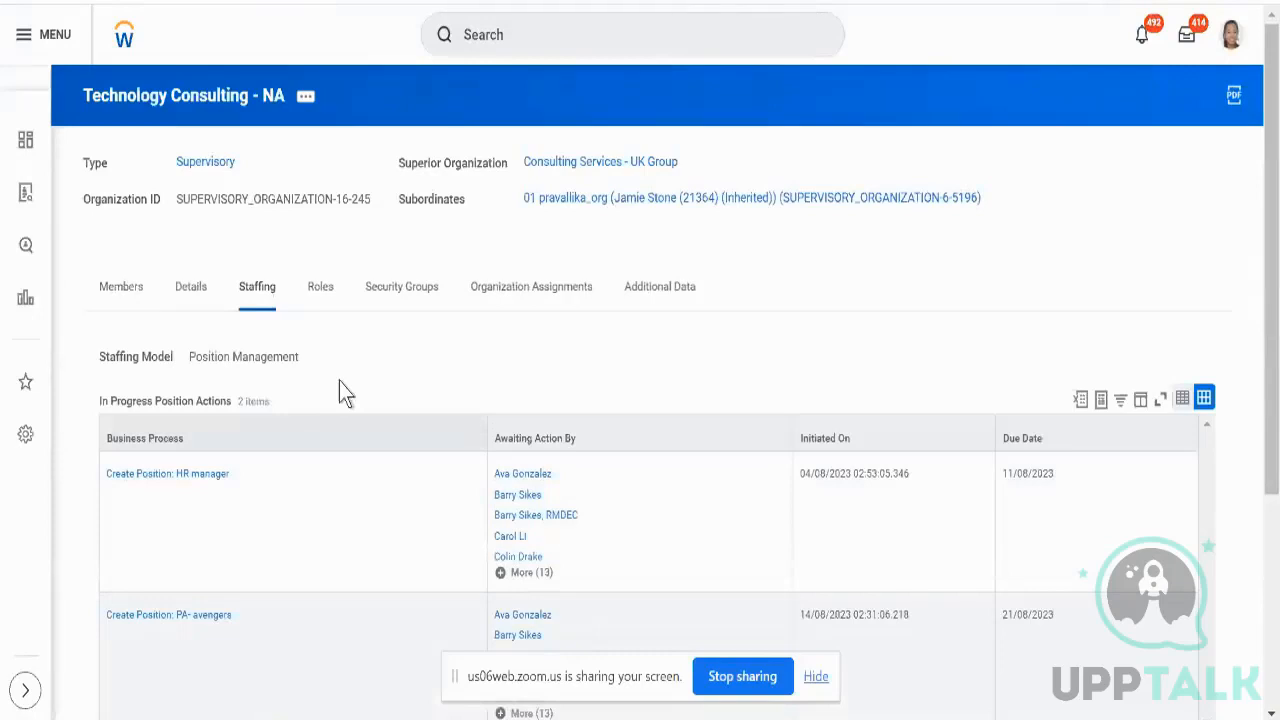
{"action": "left_click", "coordinate": [136, 288]}
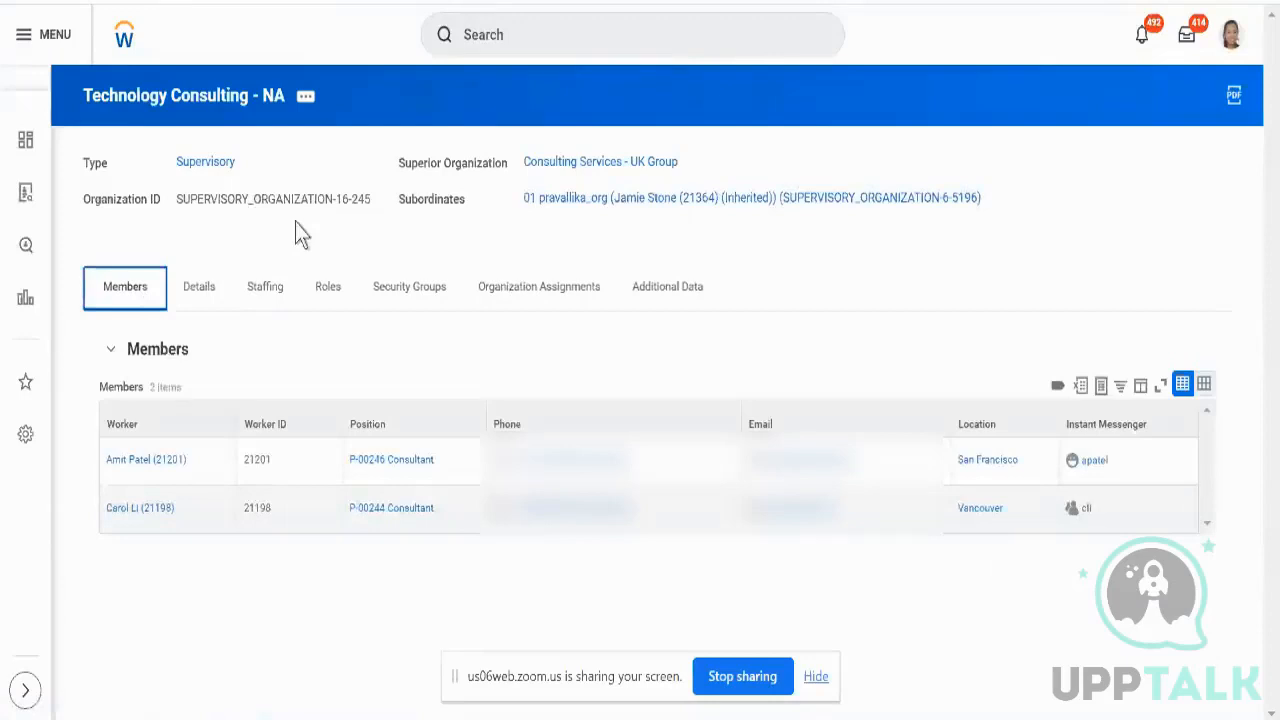
{"action": "left_click", "coordinate": [305, 96]}
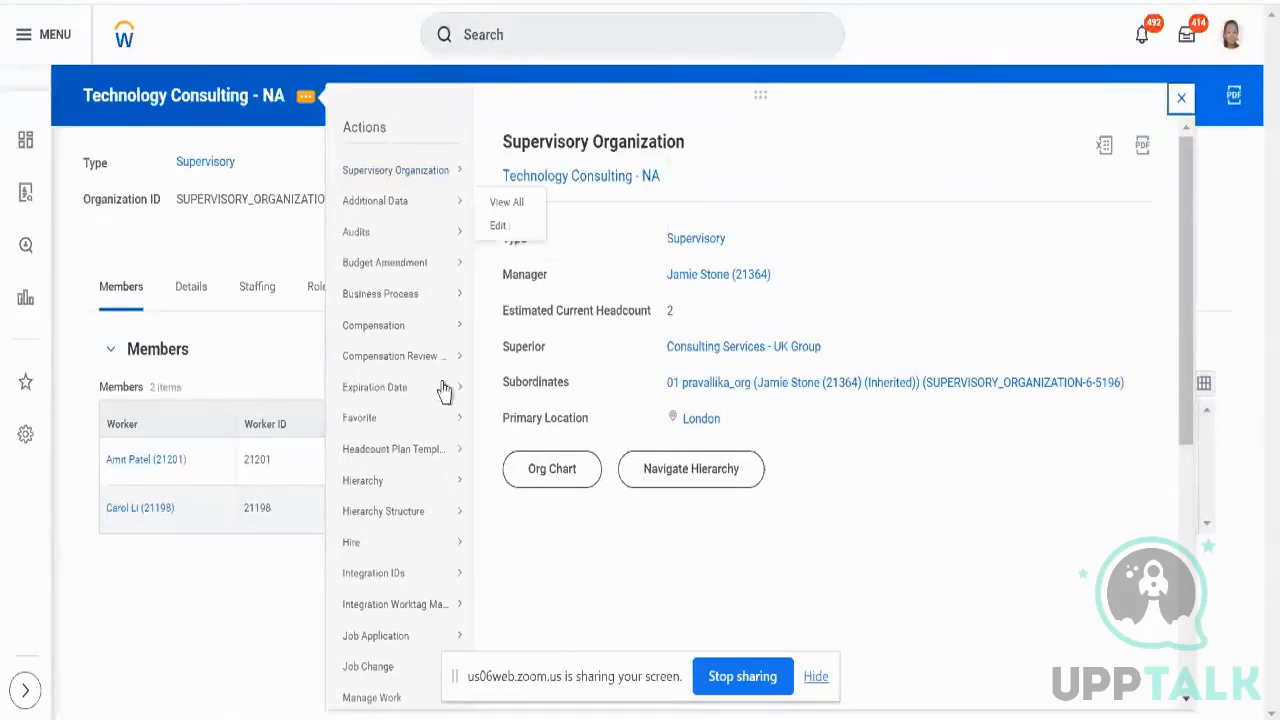
- Start Staffing > Create Position for Technology Consulting - NA
{"action": "scroll", "coordinate": [440, 395], "scroll_direction": "down", "scroll_amount": 2}
{"action": "mouse_move", "coordinate": [400, 432]}
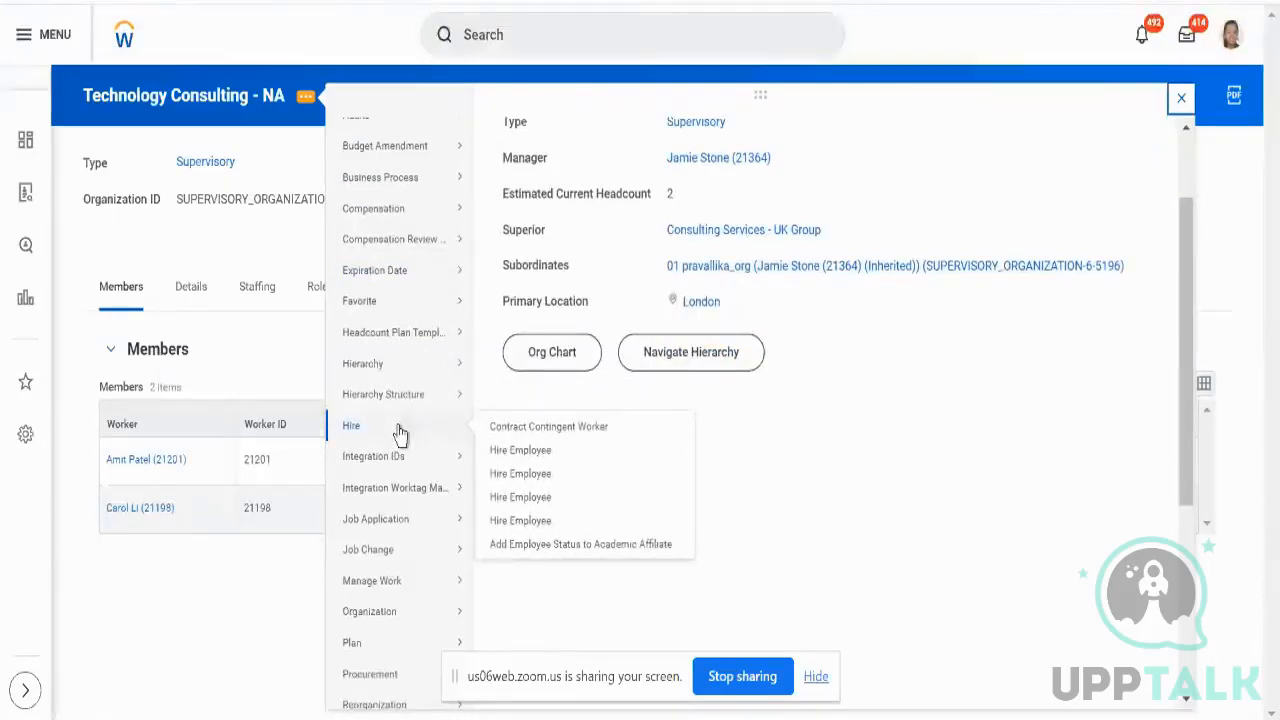
{"action": "scroll", "coordinate": [400, 430], "scroll_direction": "down", "scroll_amount": 2}
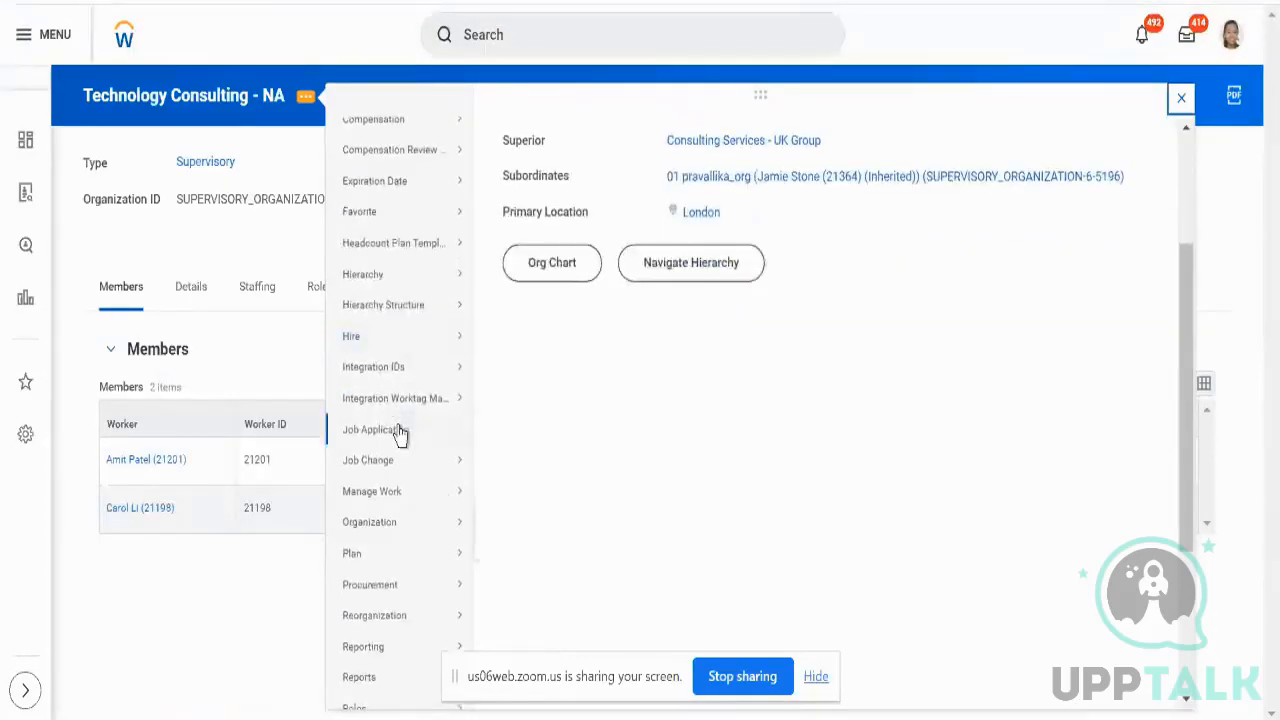
{"action": "scroll", "coordinate": [414, 349], "scroll_direction": "down", "scroll_amount": 2}
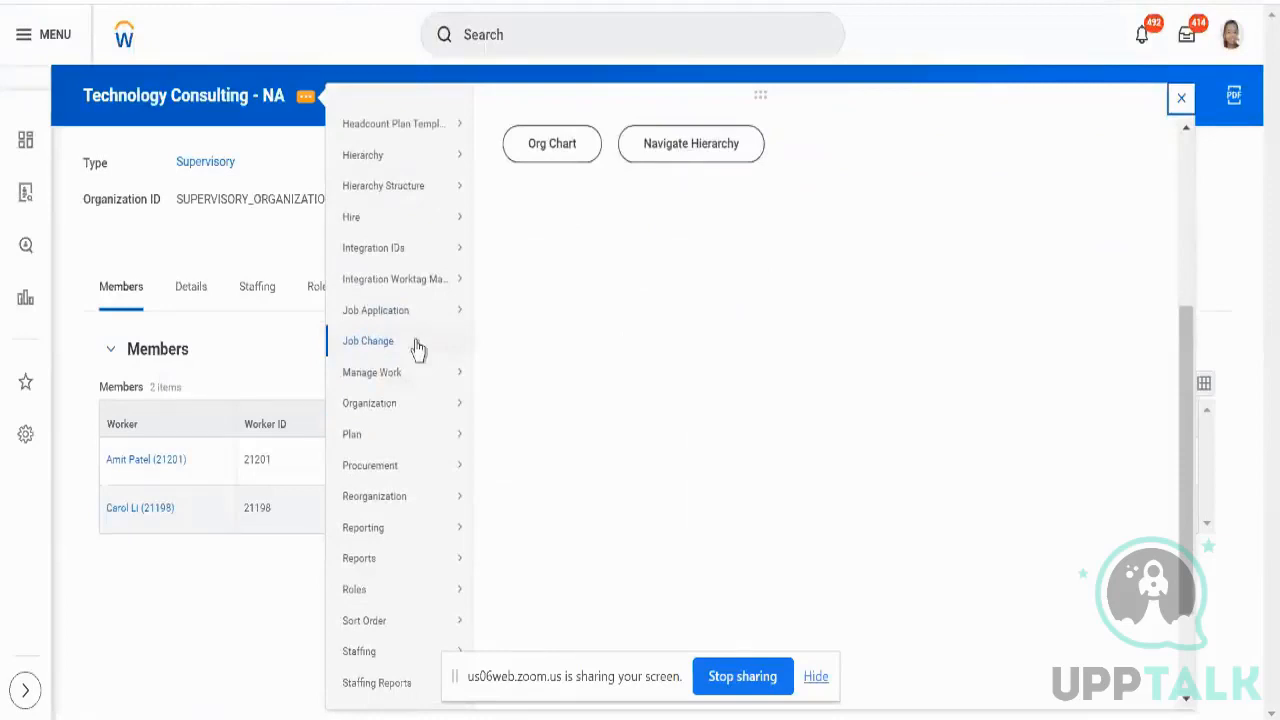
{"action": "mouse_move", "coordinate": [402, 658]}
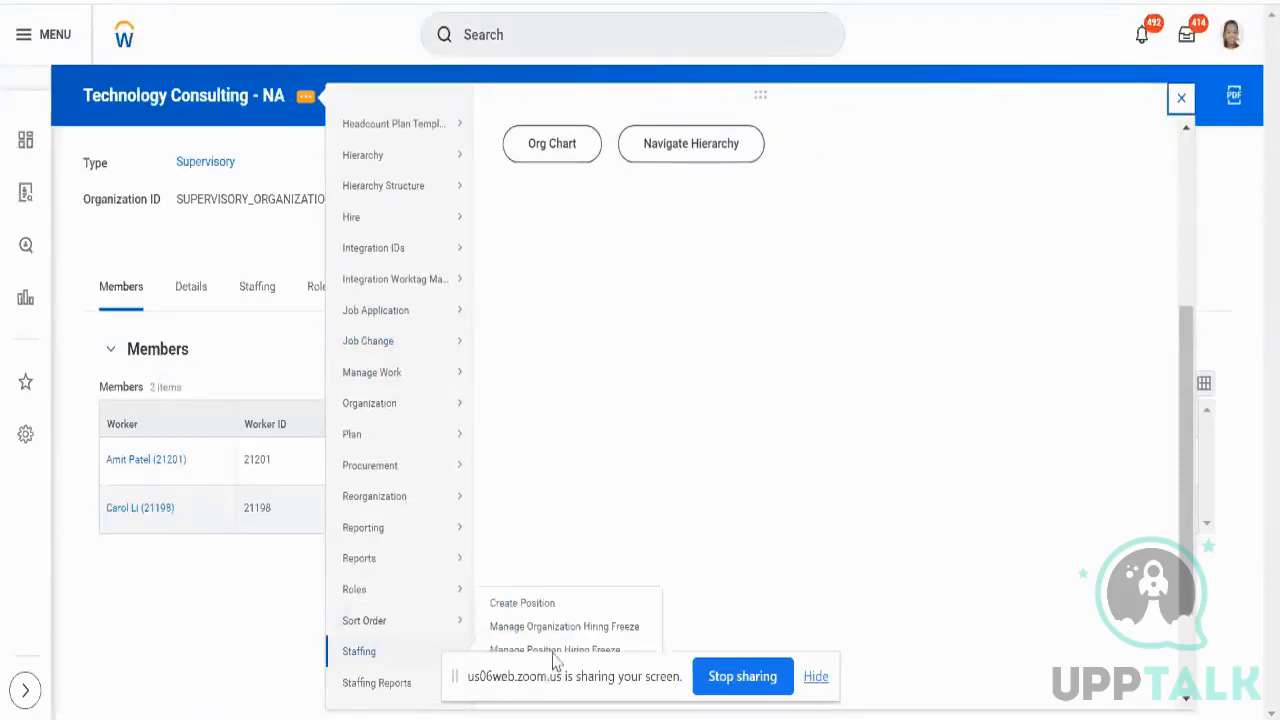
{"action": "left_click", "coordinate": [526, 605]}
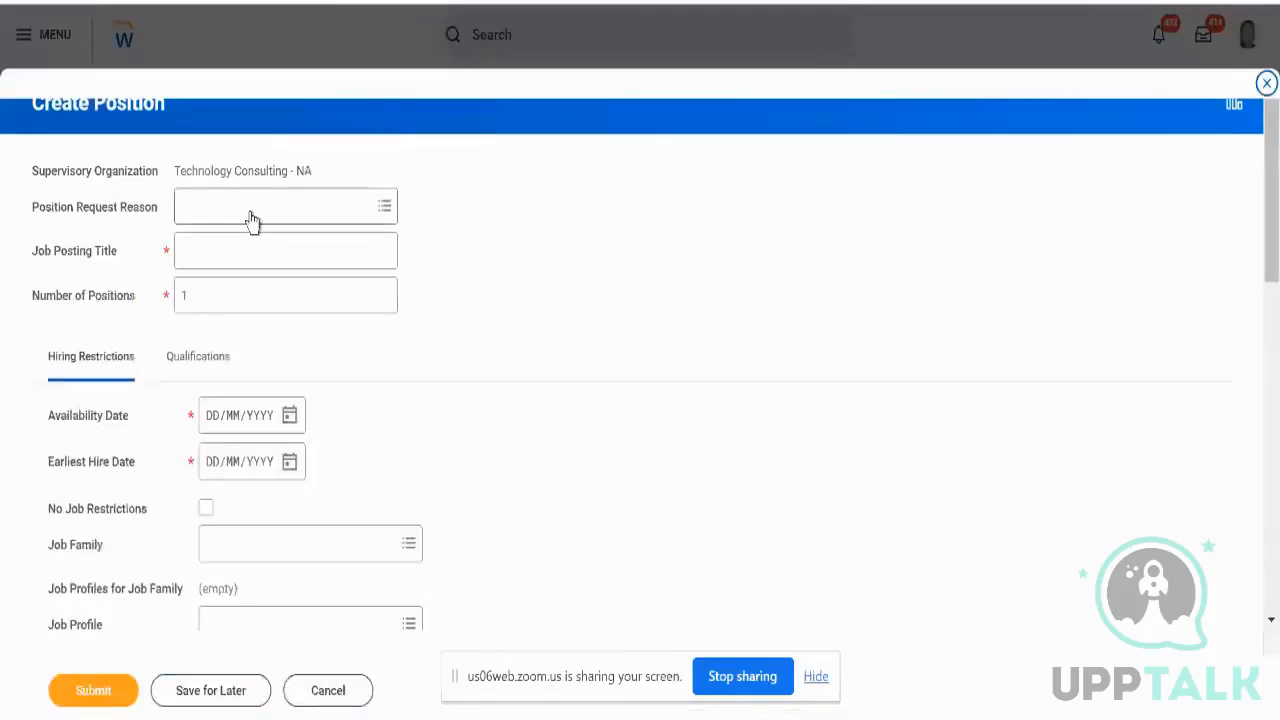
- Set reason Staff New Project, a test position title, and 20 positions
{"action": "left_click", "coordinate": [251, 210]}
{"action": "type", "text": "new"}
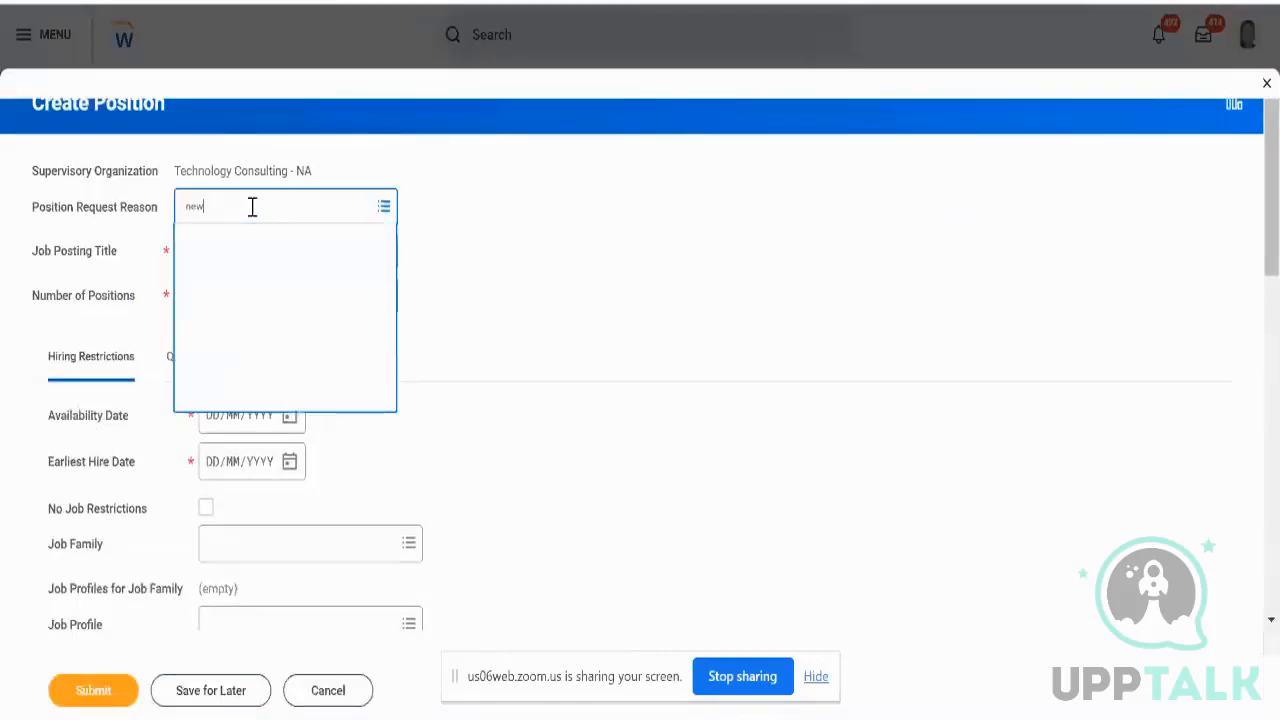
{"action": "key", "text": "Return"}
{"action": "left_click", "coordinate": [217, 265]}
{"action": "type", "text": "T"}
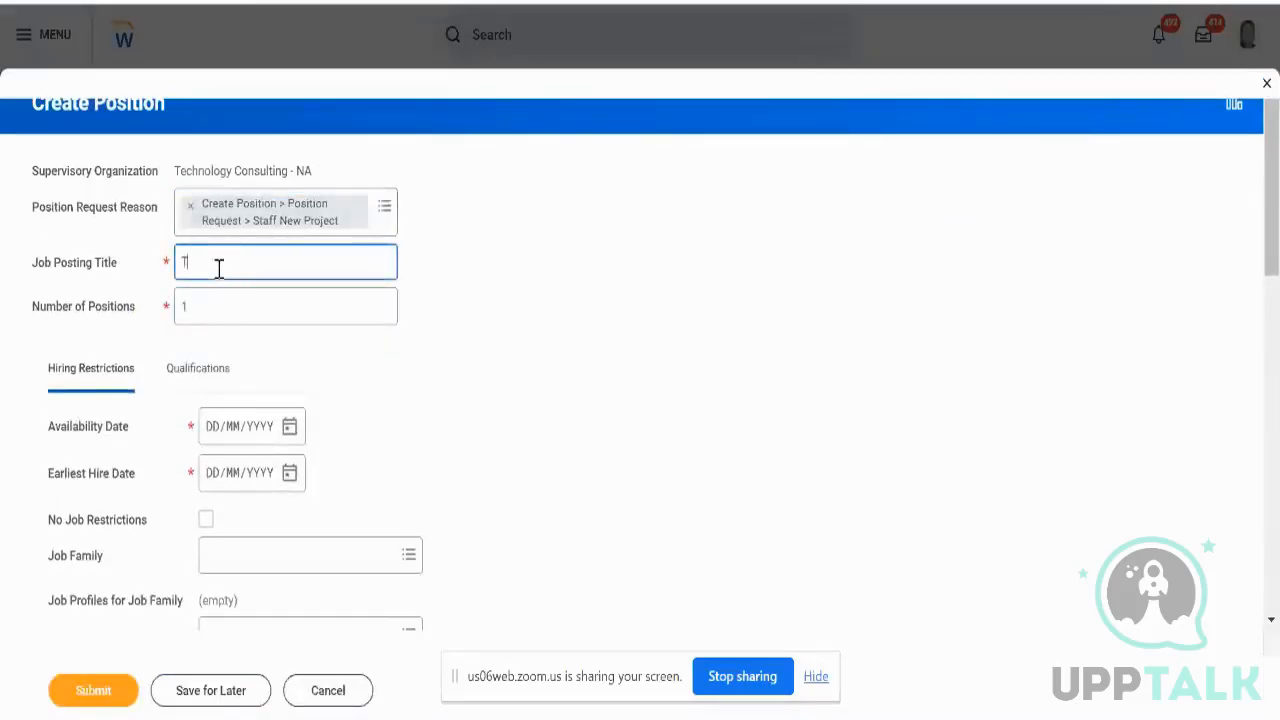
{"action": "type", "text": "est Po"}
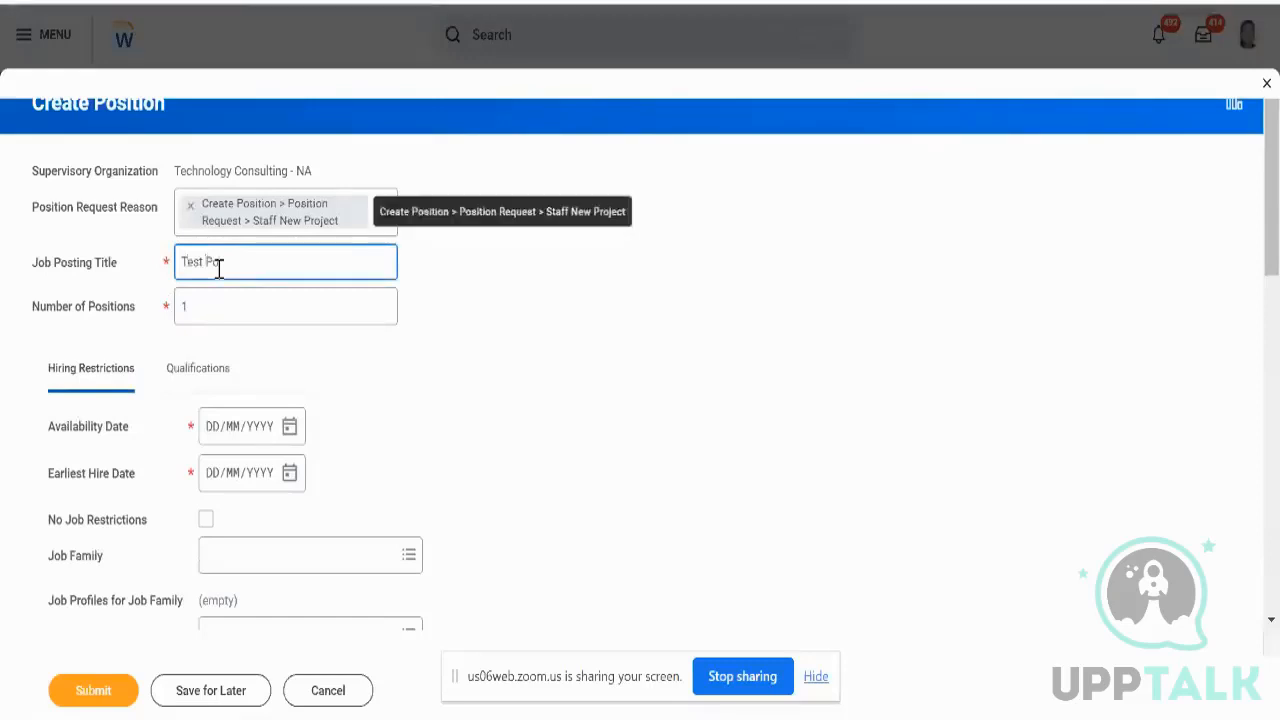
{"action": "type", "text": "sition Aryan"}
{"action": "left_click", "coordinate": [218, 312]}
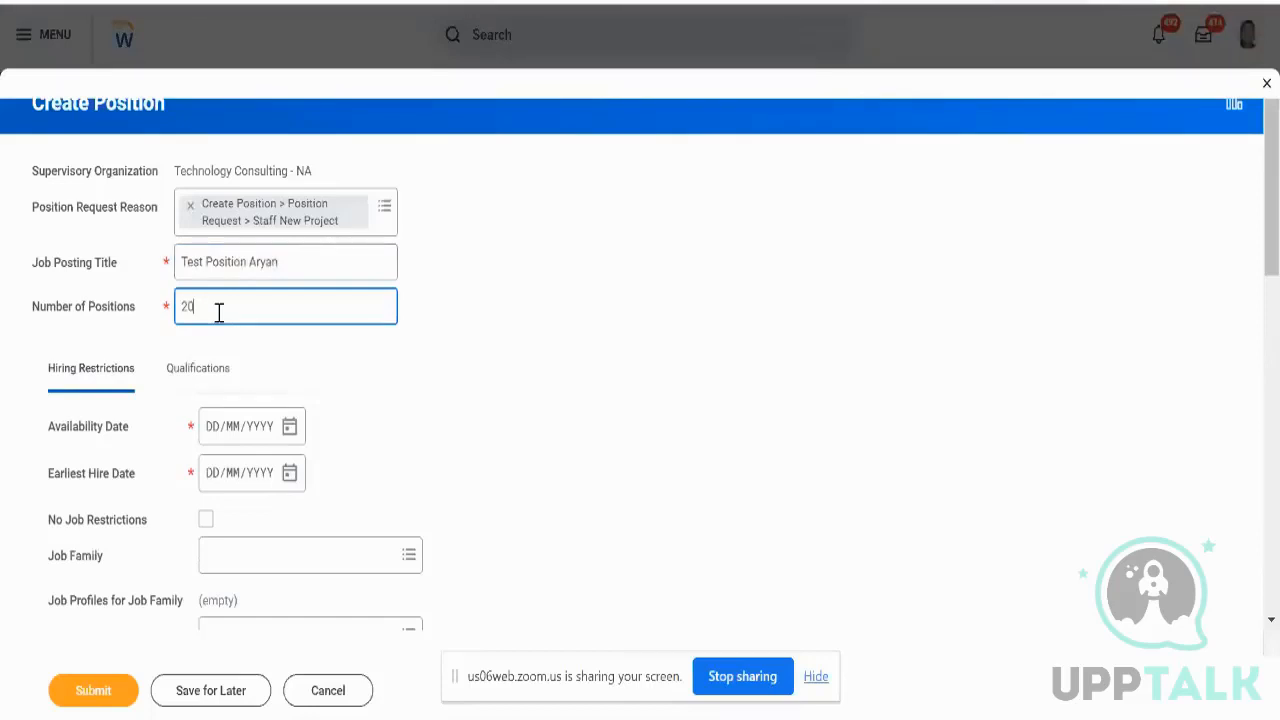
- Set both the availability and earliest hire dates to 19/09/2023
{"action": "left_click", "coordinate": [289, 428]}
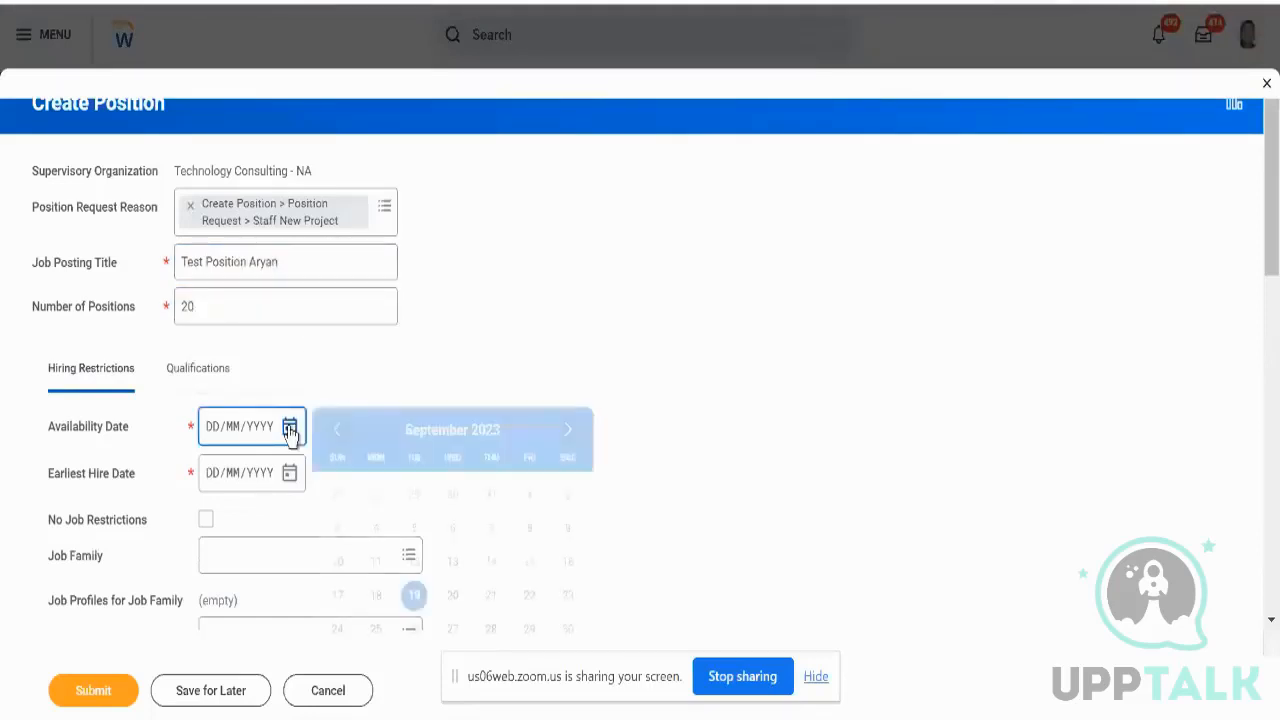
{"action": "left_click", "coordinate": [413, 595]}
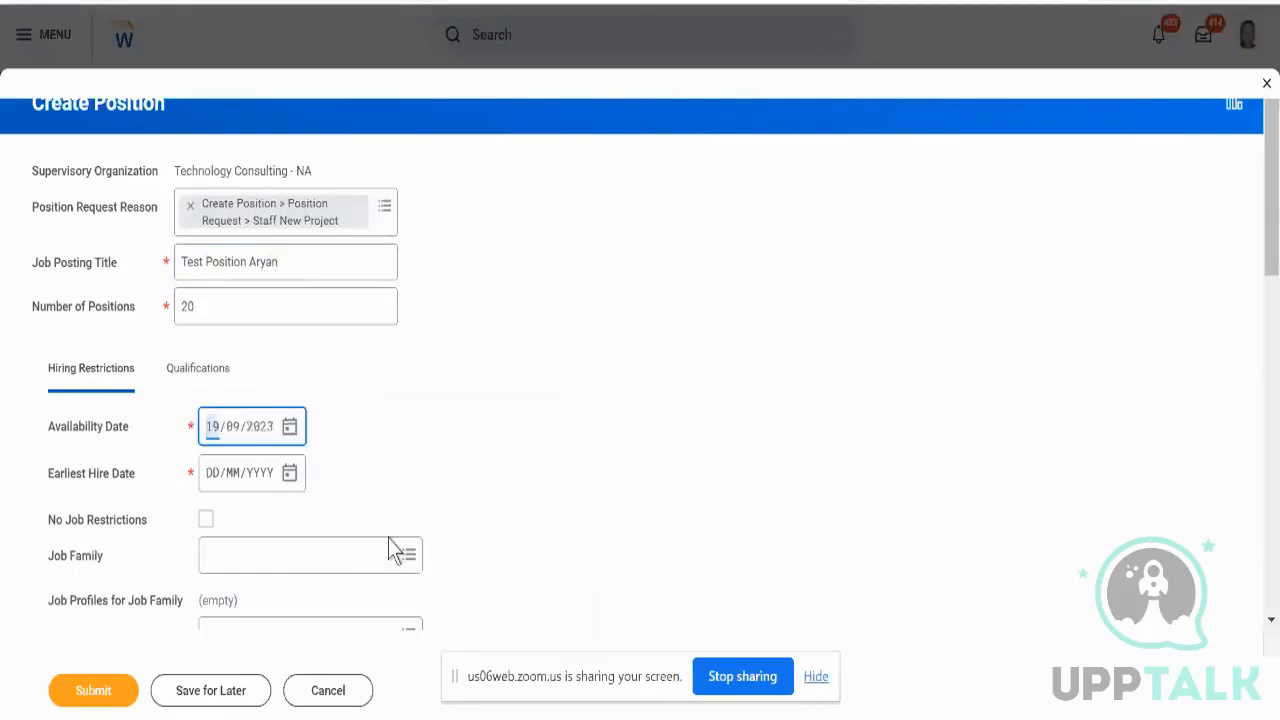
{"action": "left_click", "coordinate": [285, 480]}
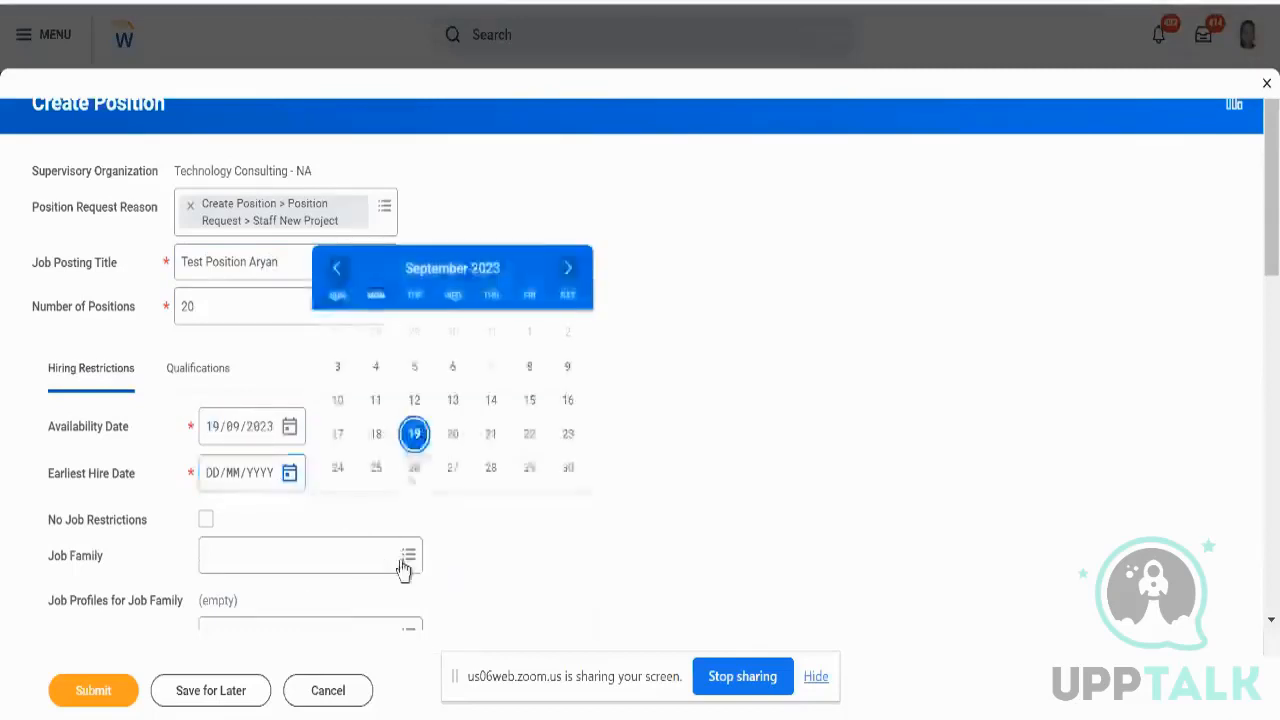
{"action": "left_click", "coordinate": [414, 436]}
{"action": "scroll", "coordinate": [414, 440], "scroll_direction": "down", "scroll_amount": 5}
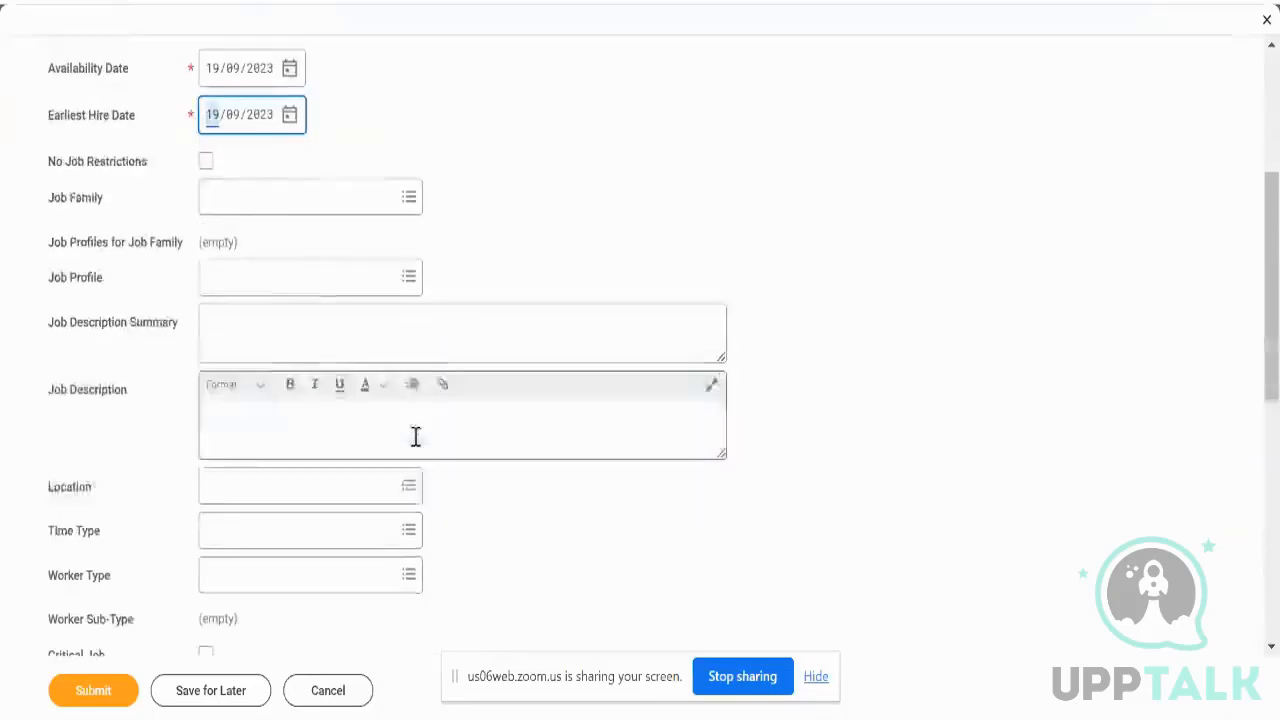
{"action": "left_click", "coordinate": [279, 173]}
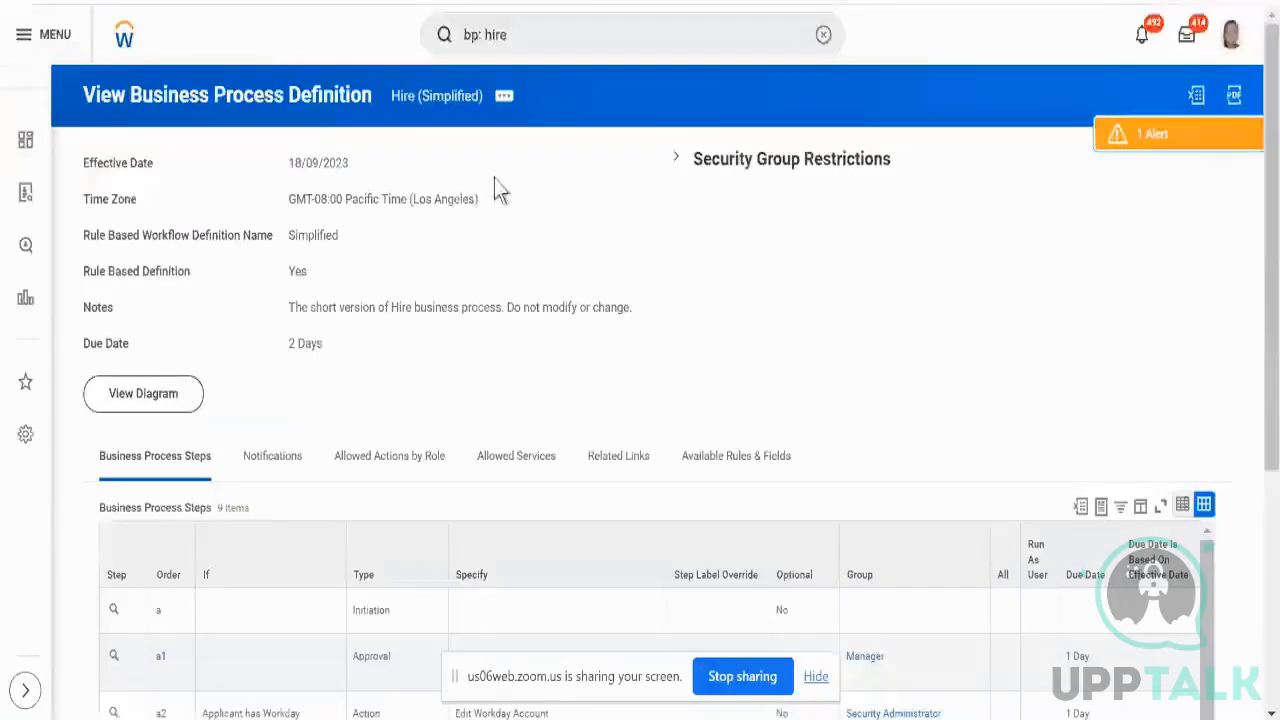
- Open the worker profile in a new tab and copy the Consultant job profile name
{"action": "left_click", "coordinate": [1230, 34]}
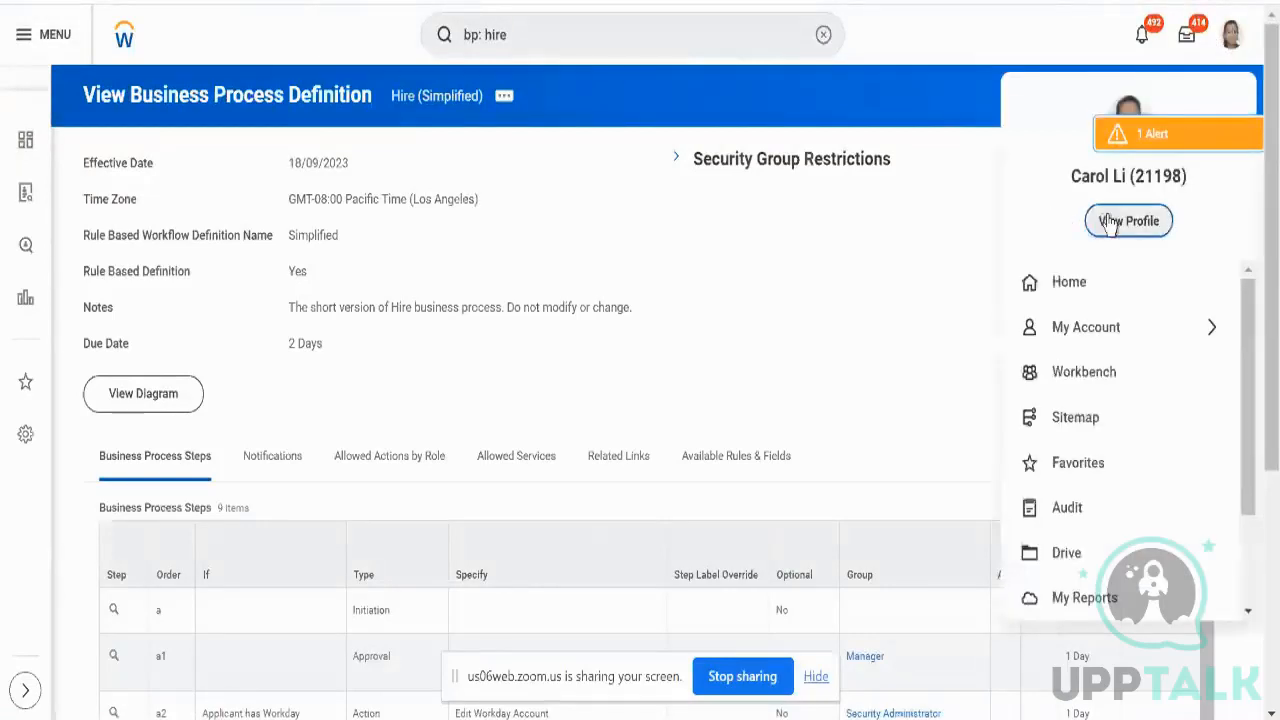
{"action": "right_click", "coordinate": [1112, 224]}
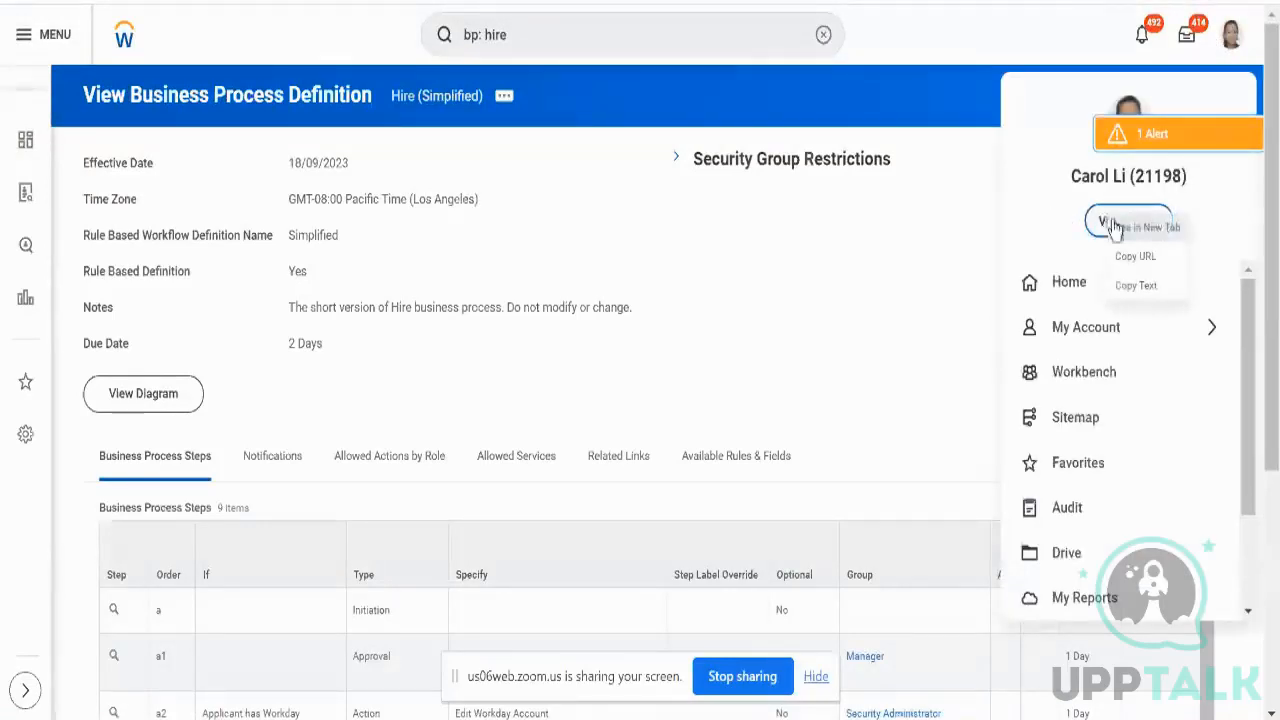
{"action": "left_click", "coordinate": [1133, 233]}
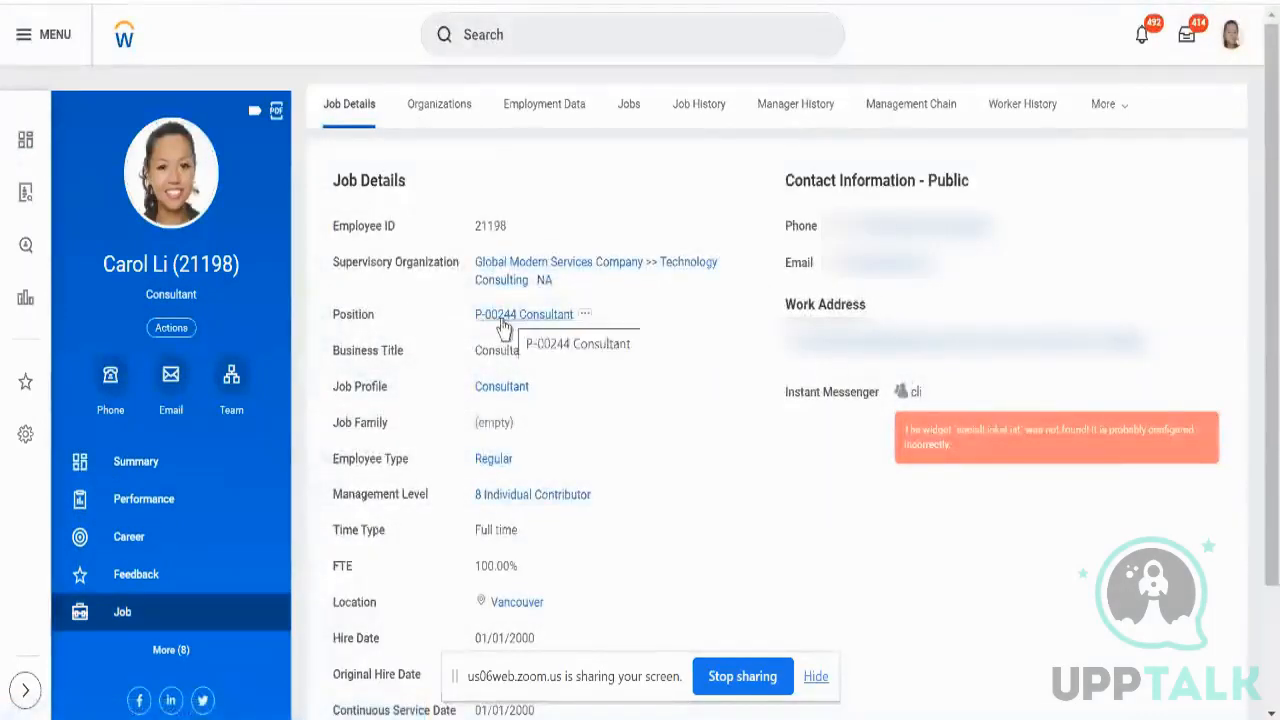
{"action": "right_click", "coordinate": [480, 384]}
{"action": "left_click", "coordinate": [527, 457]}
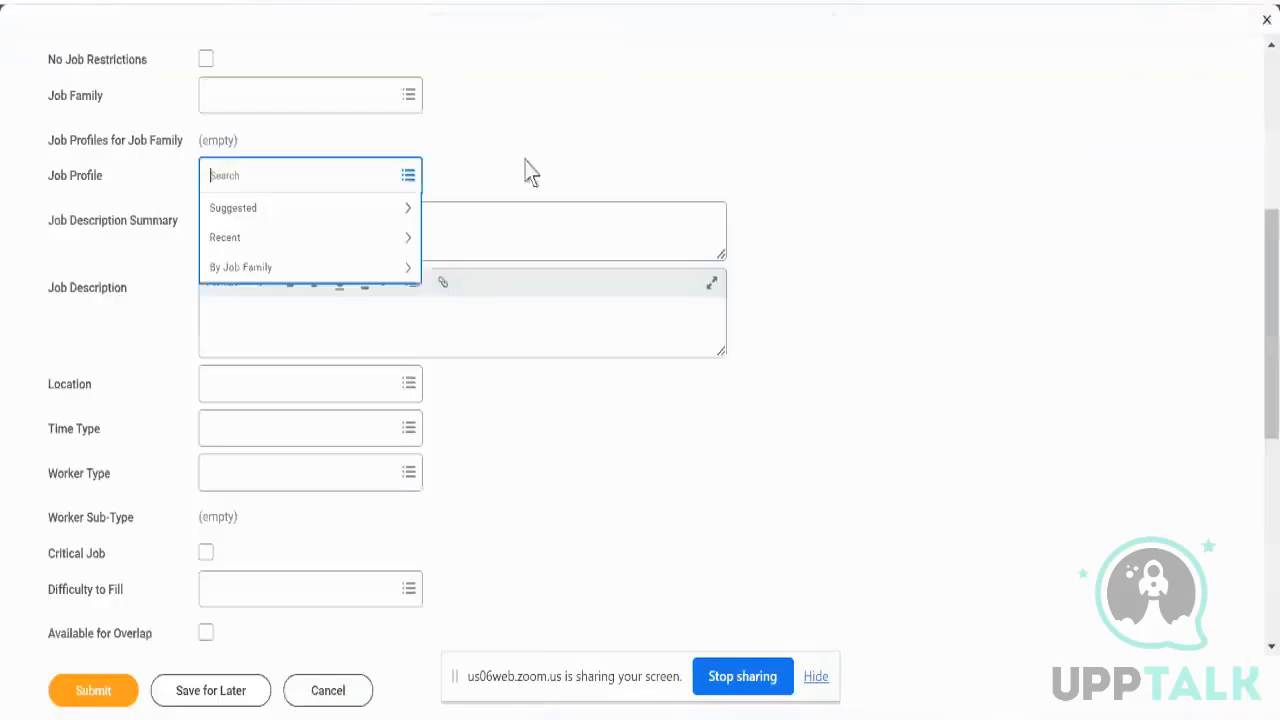
- Set job profile Consultant and description 'test', submit, and mark No Job Restrictions
{"action": "key", "text": "Return"}
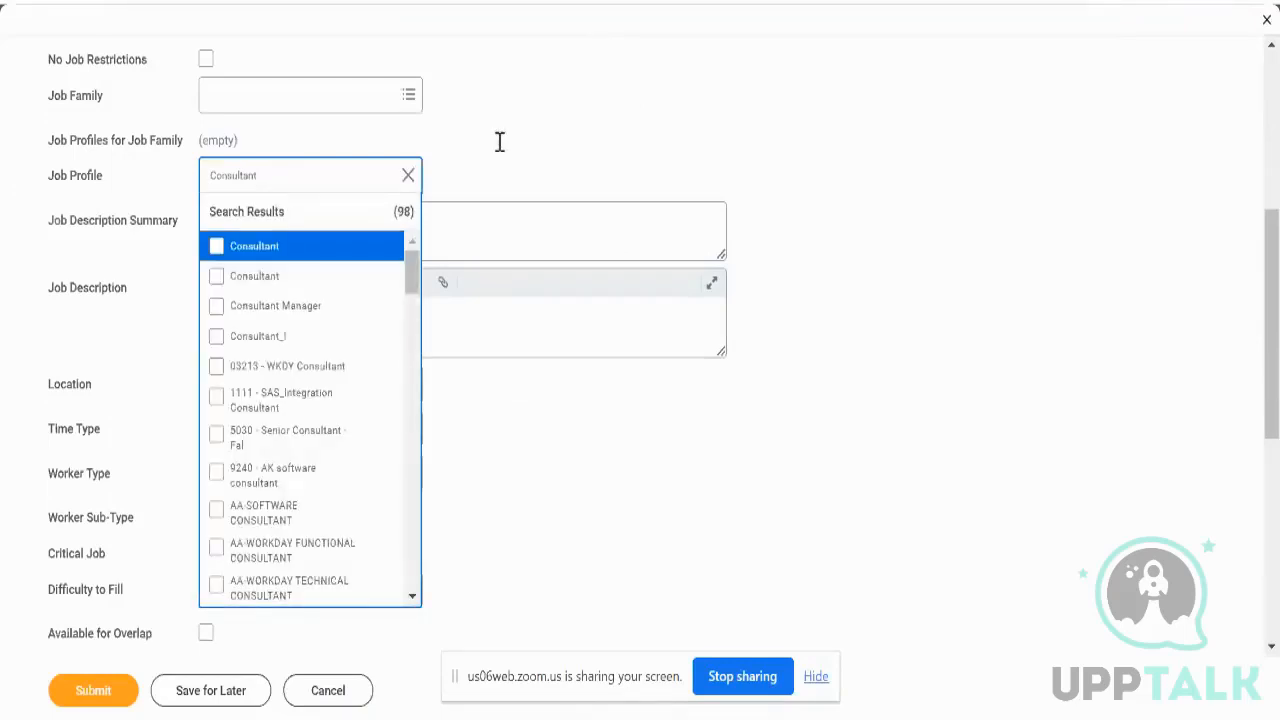
{"action": "key", "text": "Return"}
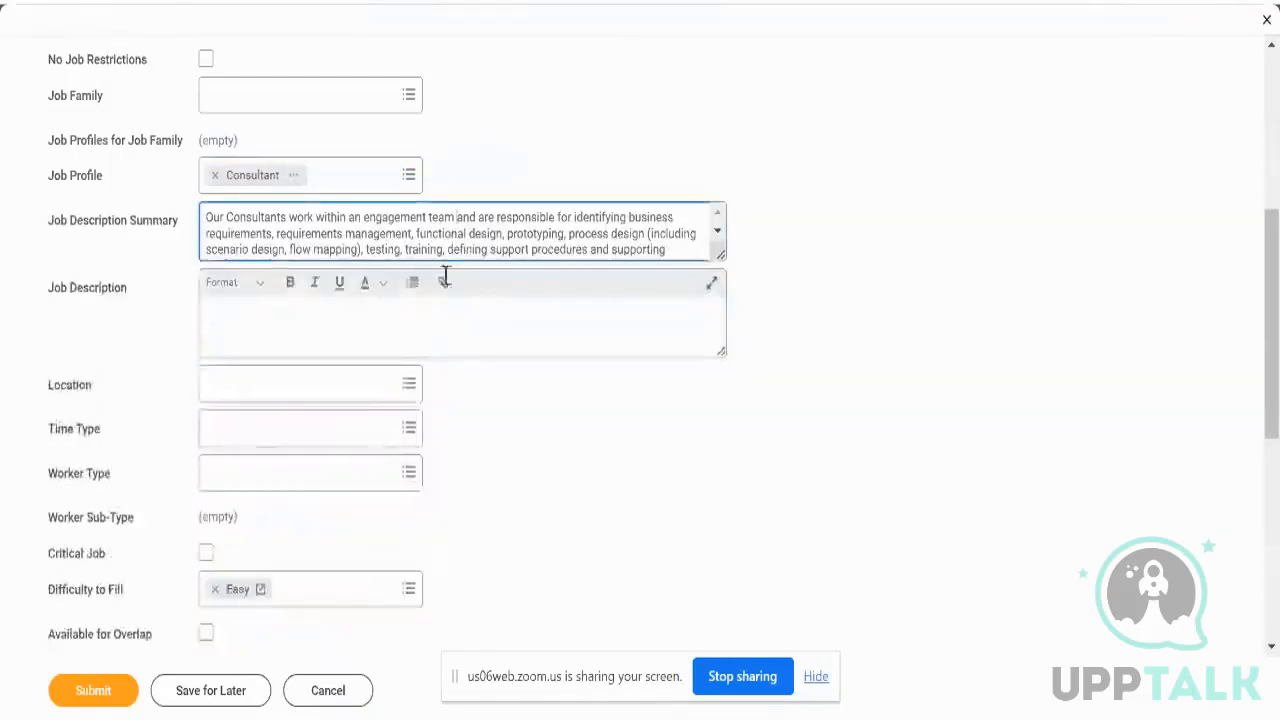
{"action": "left_click", "coordinate": [431, 326]}
{"action": "type", "text": "test"}
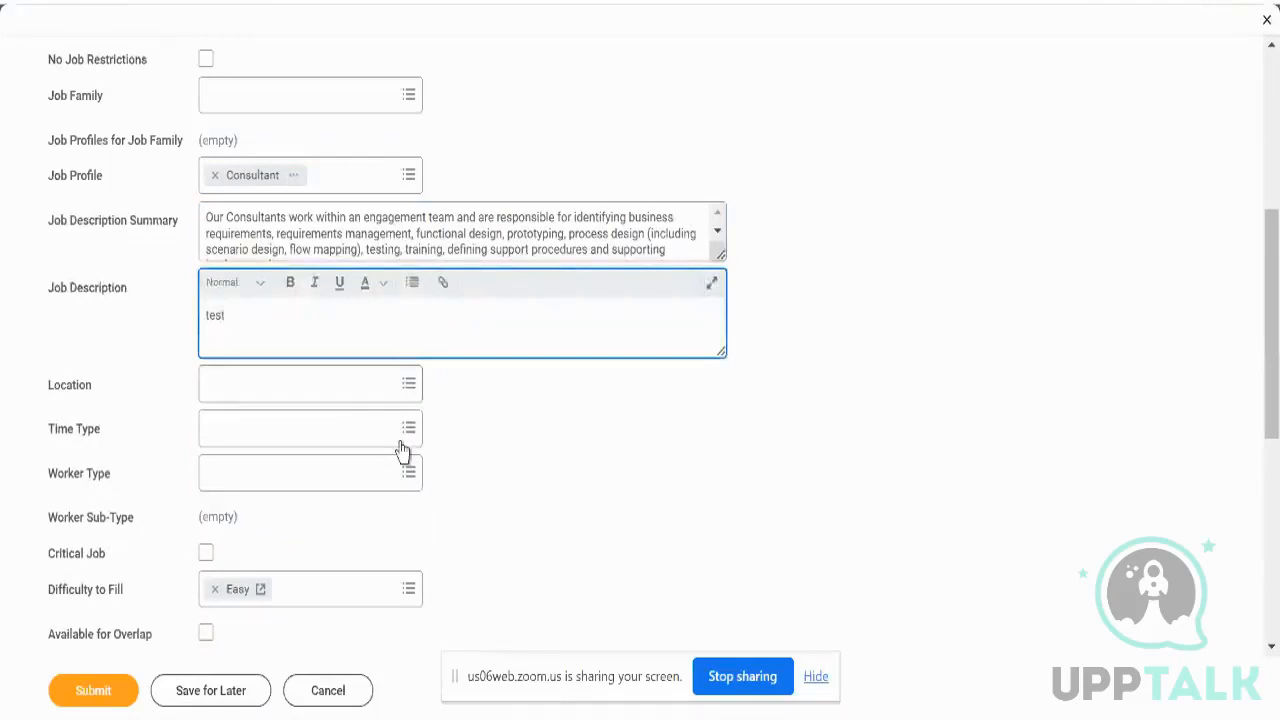
{"action": "scroll", "coordinate": [463, 529], "scroll_direction": "down", "scroll_amount": 4}
{"action": "scroll", "coordinate": [252, 632], "scroll_direction": "up", "scroll_amount": 10}
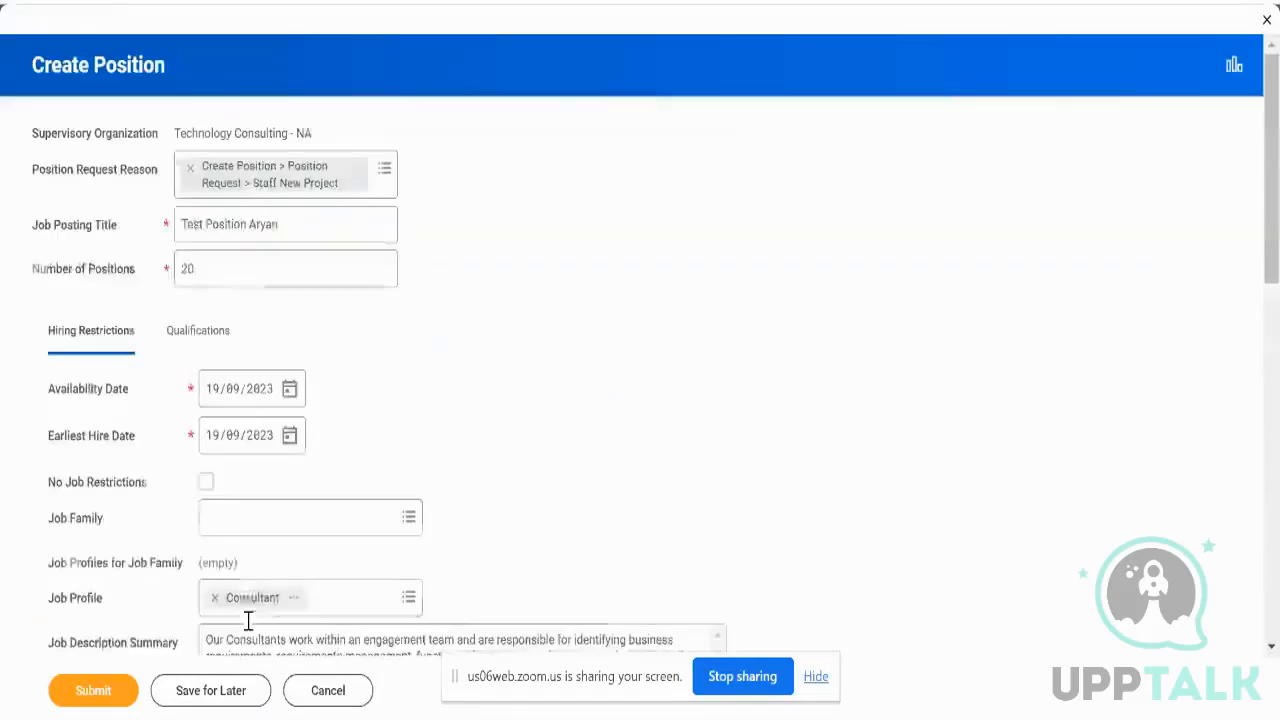
{"action": "left_click", "coordinate": [100, 688]}
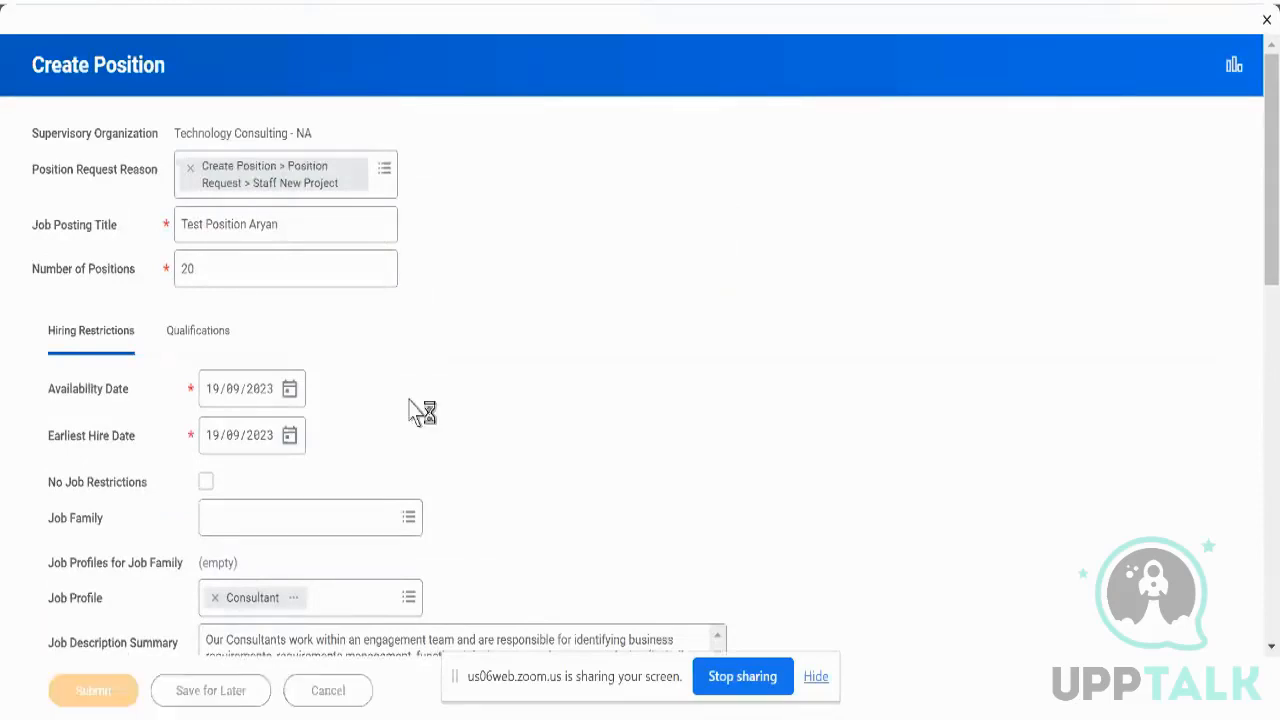
{"action": "left_click", "coordinate": [205, 482]}
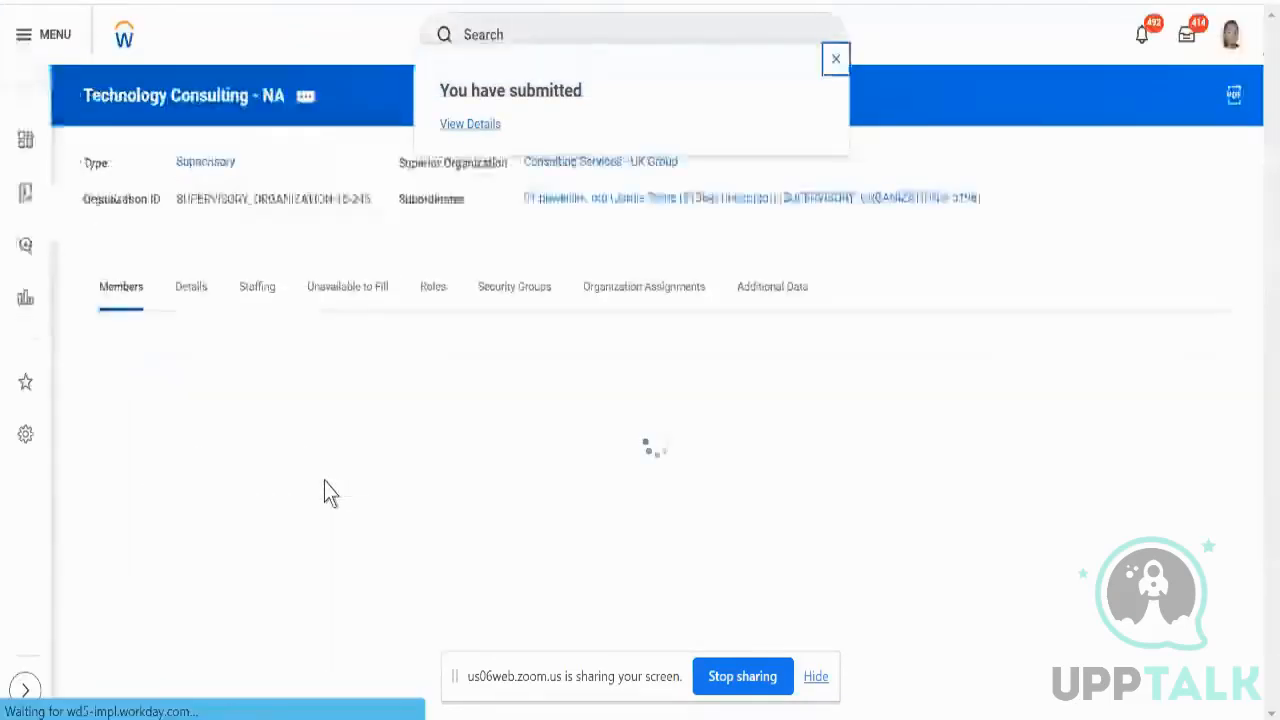
- Check the completed Create Position event under Unavailable to Fill, then return to Technology Consulting - NA
{"action": "left_click", "coordinate": [259, 300]}
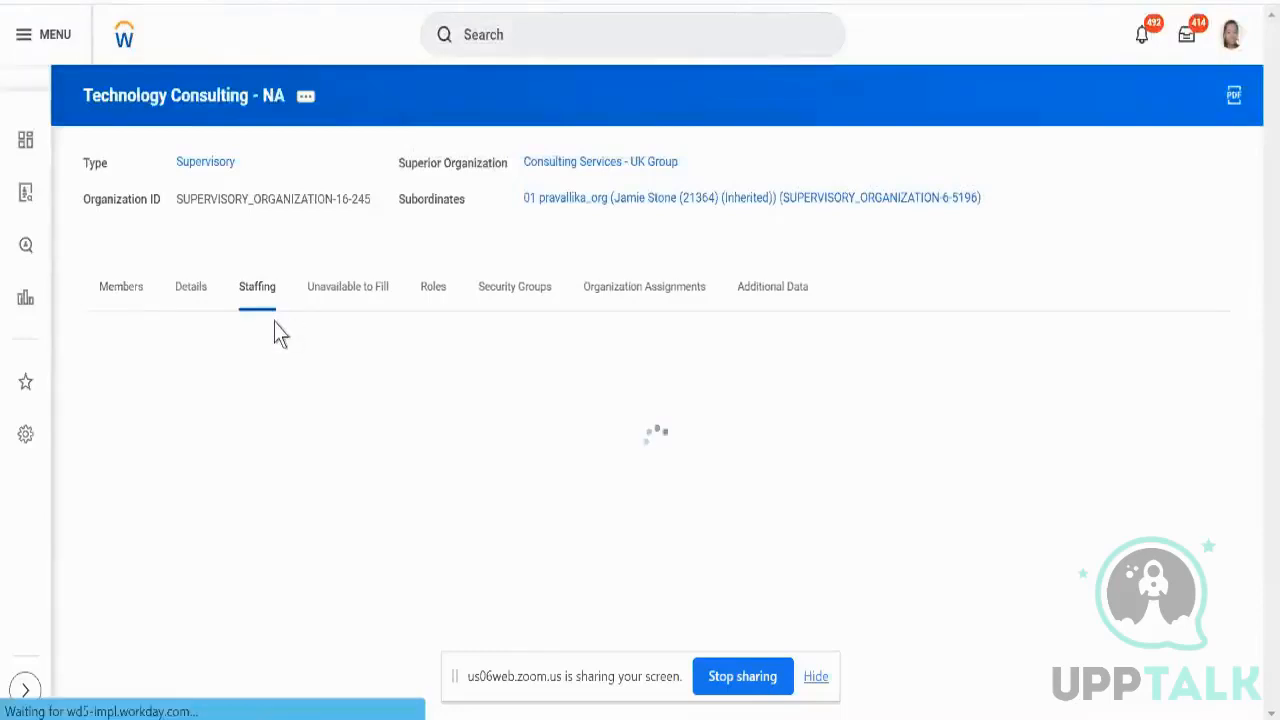
{"action": "scroll", "coordinate": [274, 322], "scroll_direction": "down", "scroll_amount": 1}
{"action": "scroll", "coordinate": [354, 285], "scroll_direction": "down", "scroll_amount": 3}
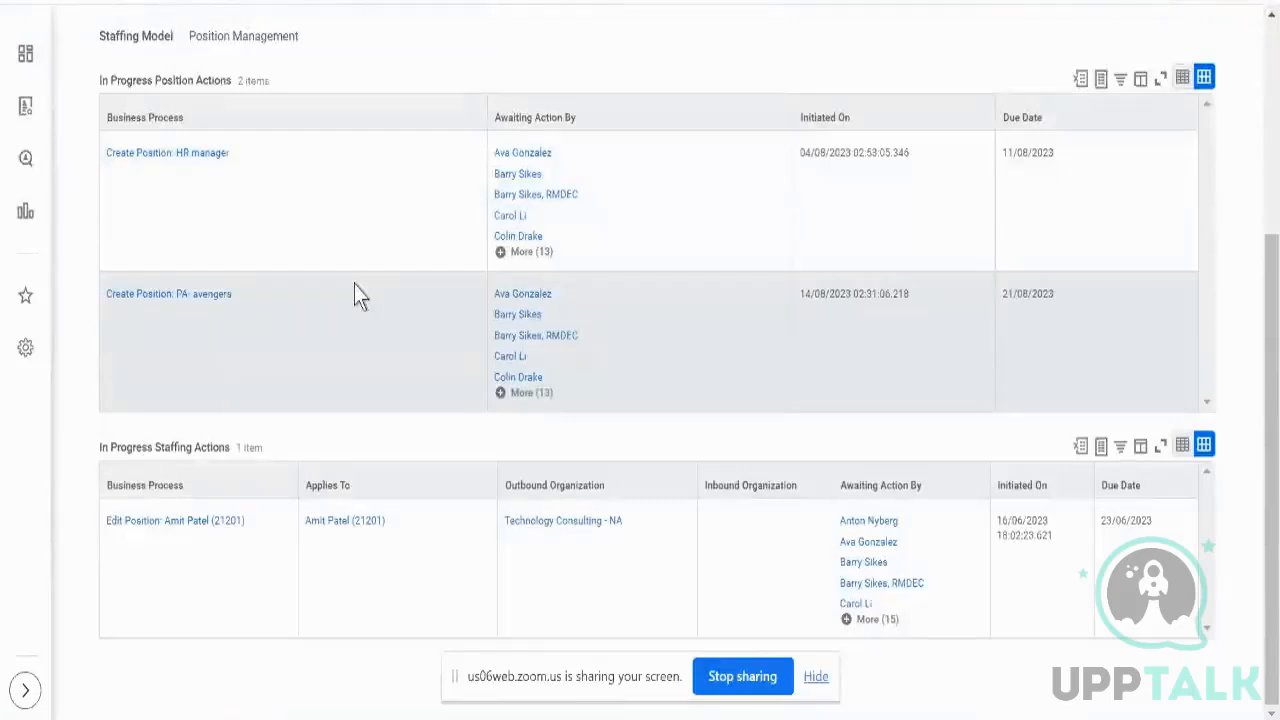
{"action": "scroll", "coordinate": [354, 290], "scroll_direction": "up", "scroll_amount": 3}
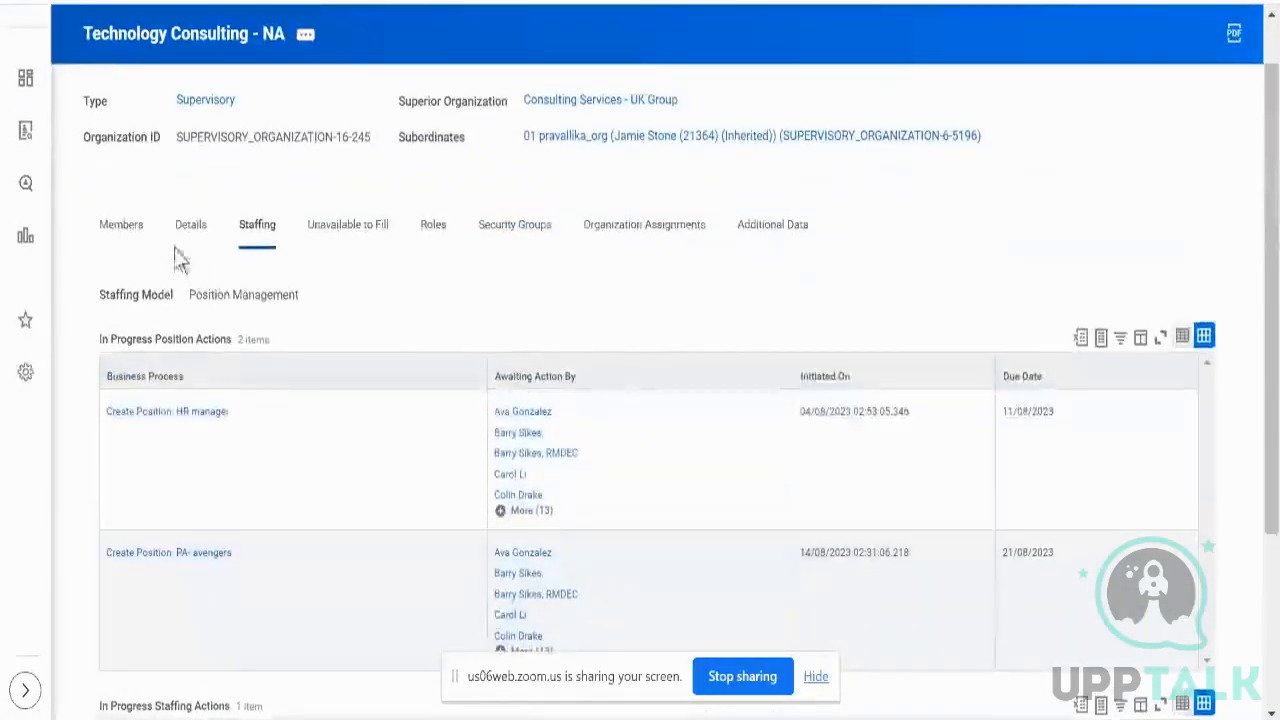
{"action": "left_click", "coordinate": [361, 247]}
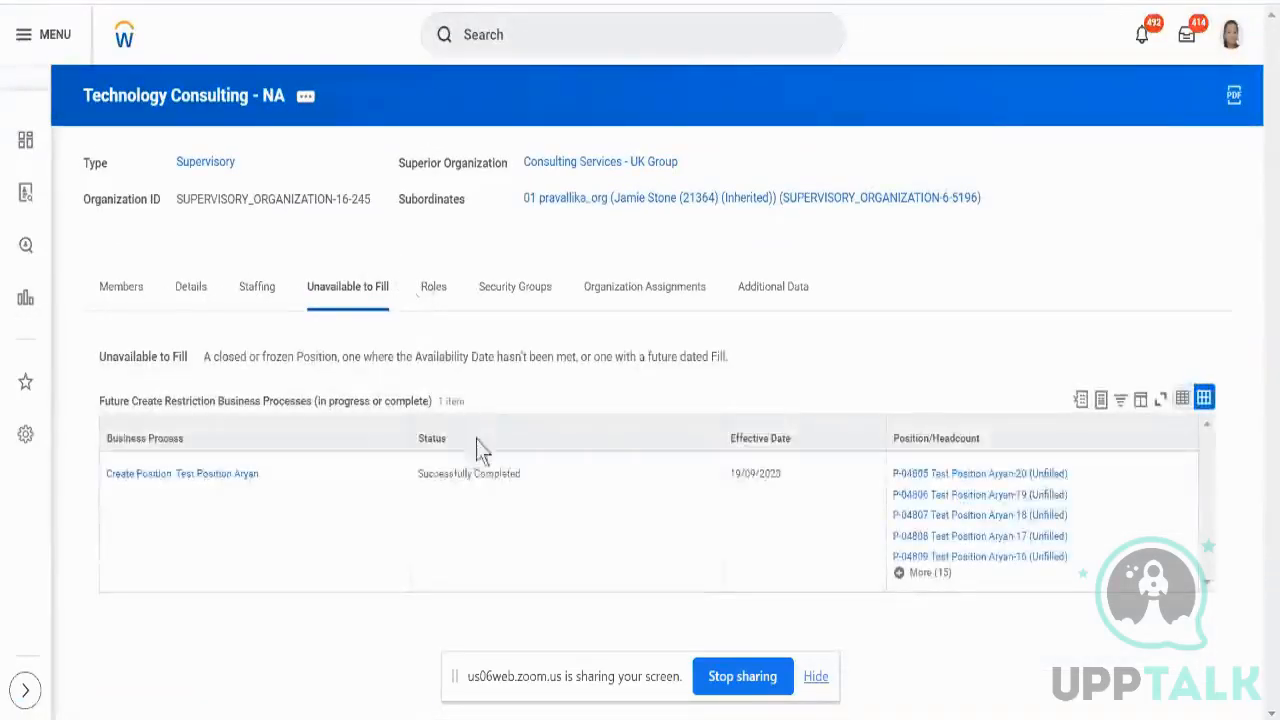
{"action": "left_click", "coordinate": [246, 478]}
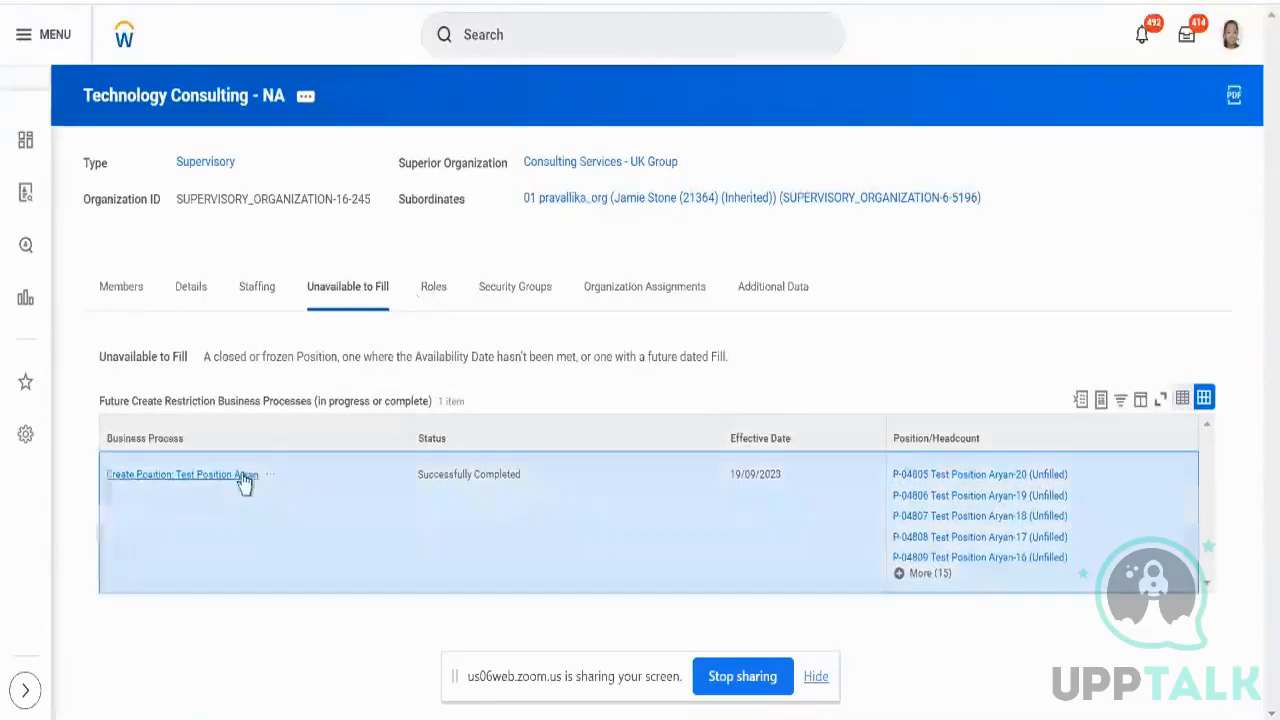
{"action": "left_click", "coordinate": [244, 476]}
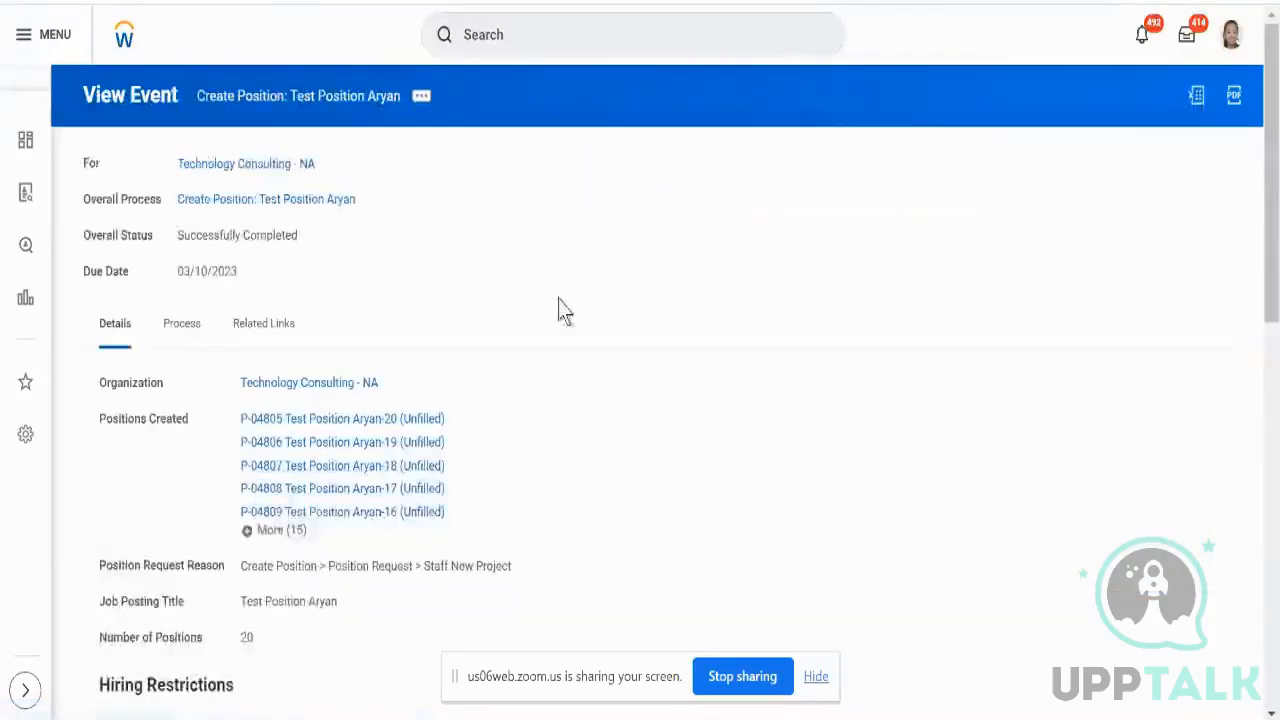
{"action": "scroll", "coordinate": [564, 293], "scroll_direction": "down", "scroll_amount": 2}
{"action": "scroll", "coordinate": [564, 293], "scroll_direction": "up", "scroll_amount": 2}
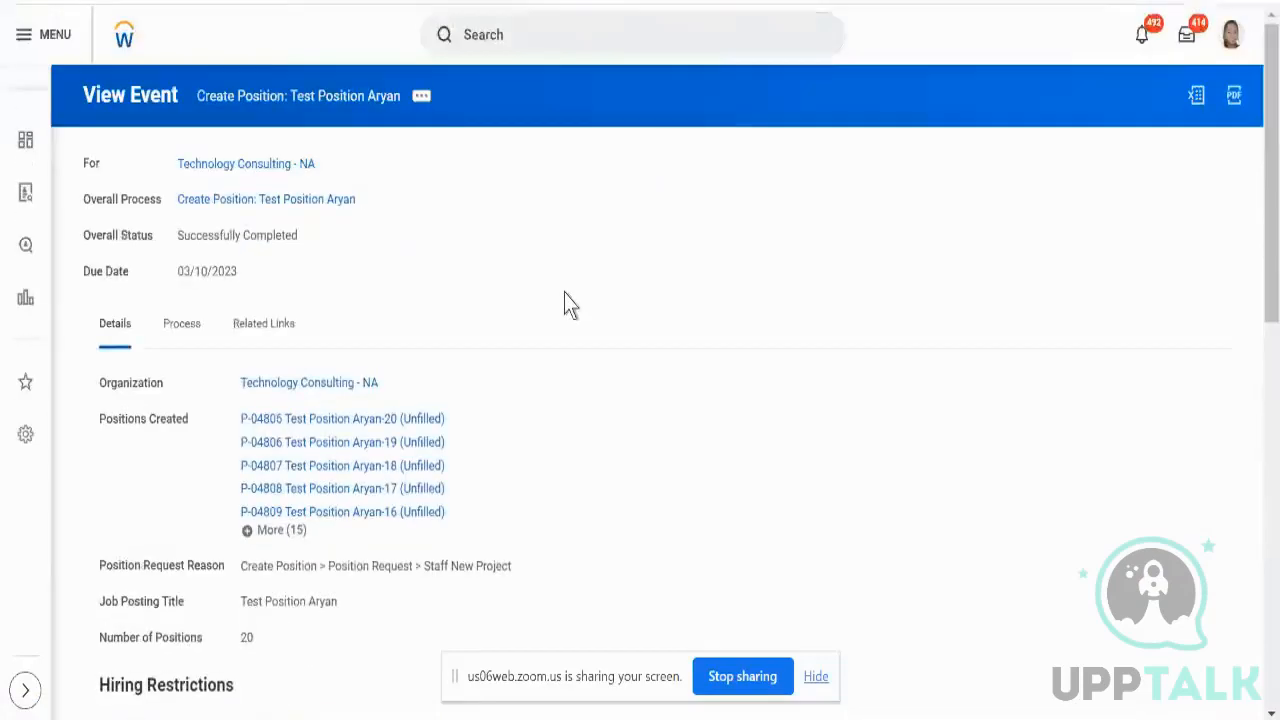
{"action": "left_click", "coordinate": [262, 164]}
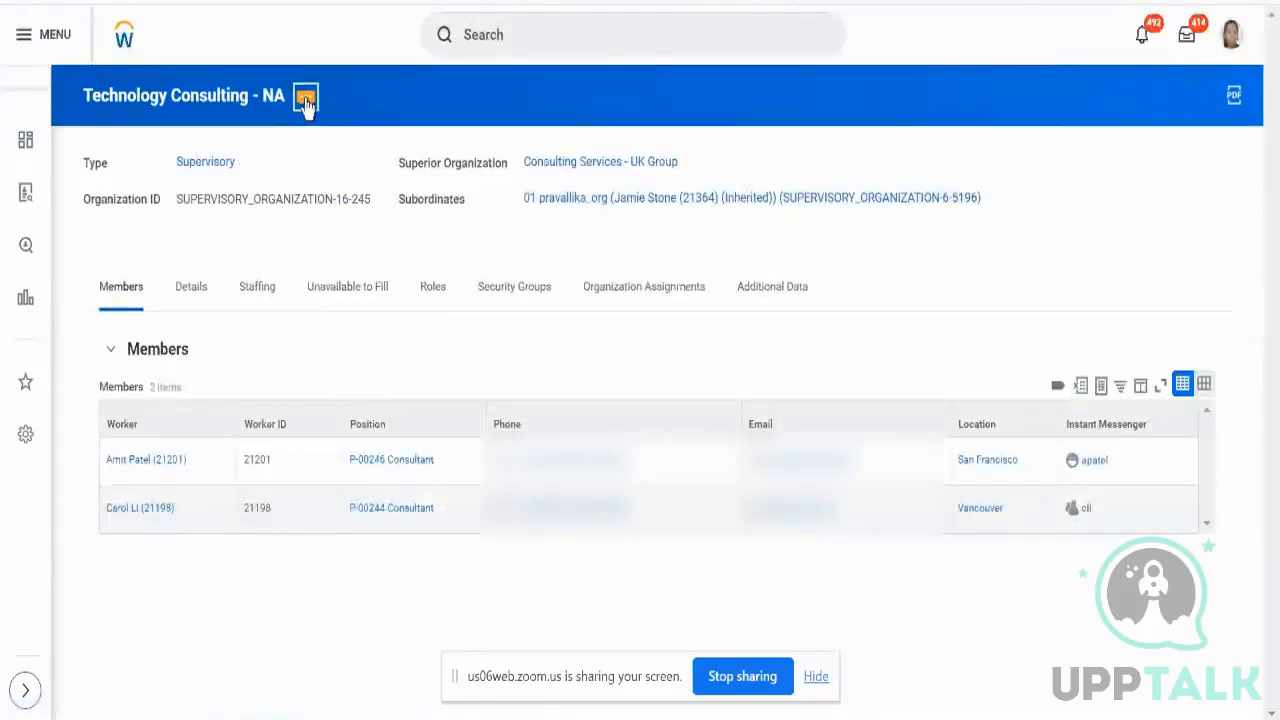
{"action": "left_click", "coordinate": [305, 100]}
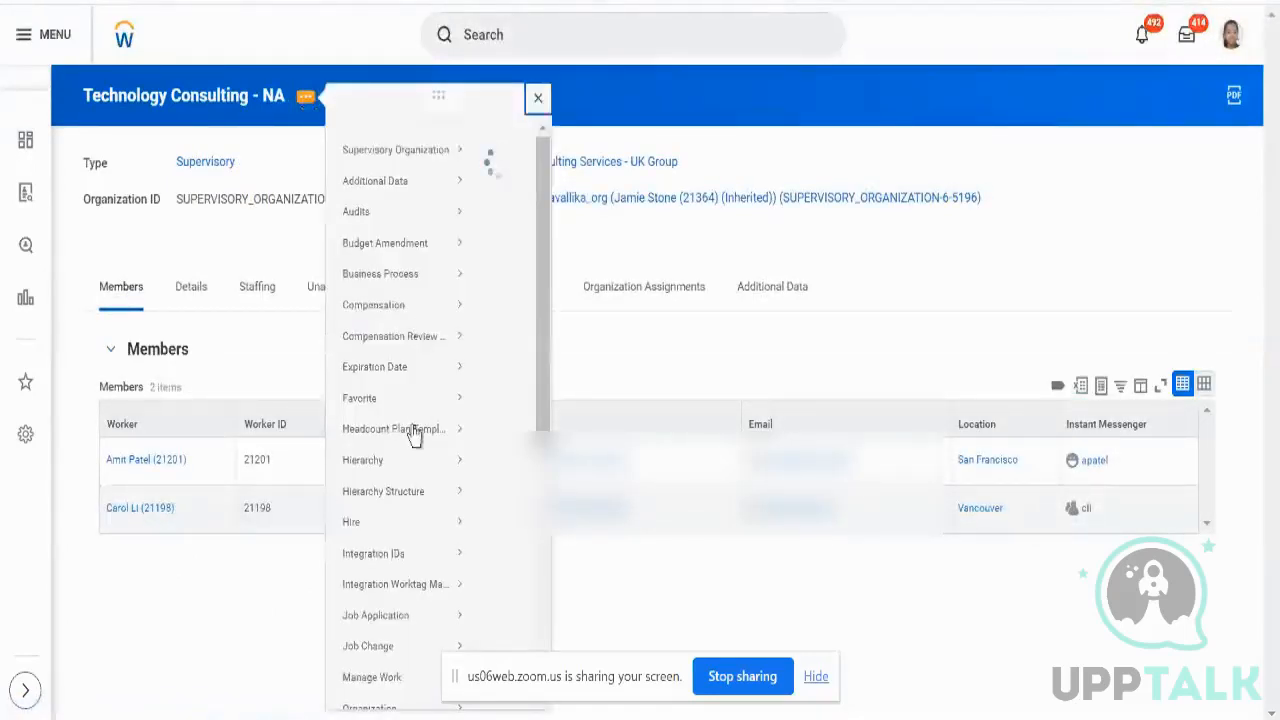
{"action": "mouse_move", "coordinate": [402, 542]}
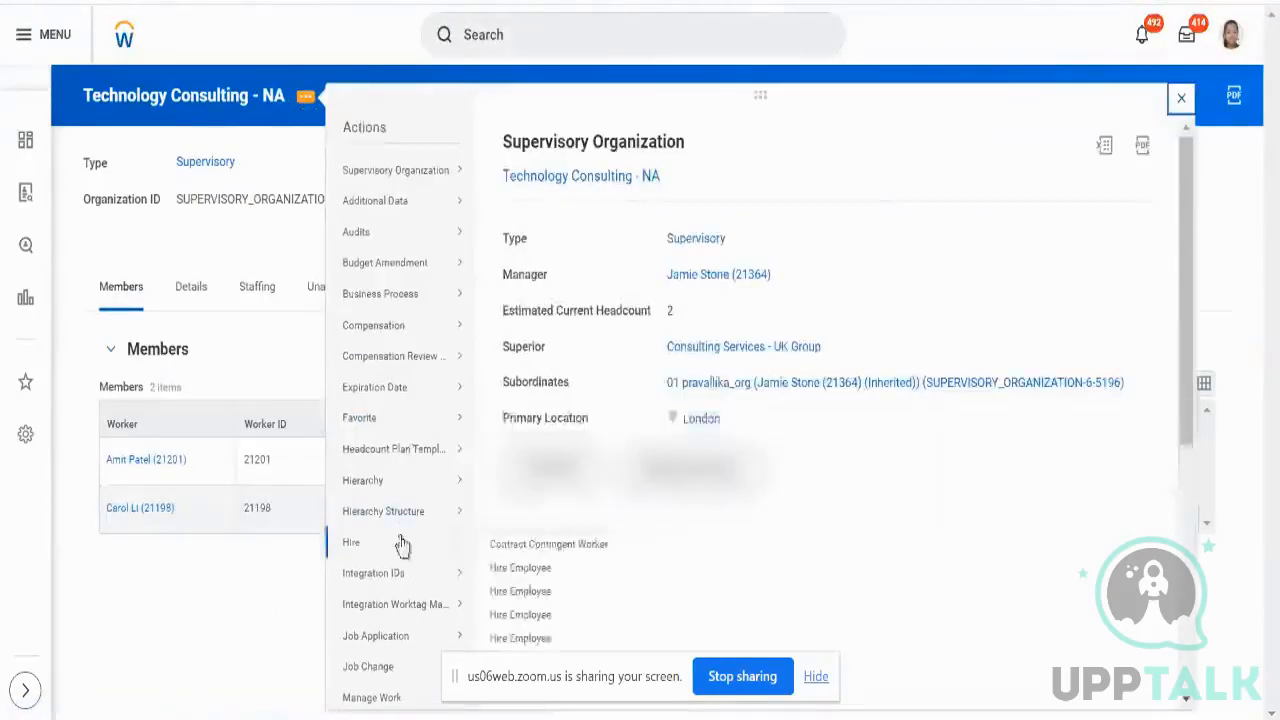
{"action": "left_click", "coordinate": [529, 568]}
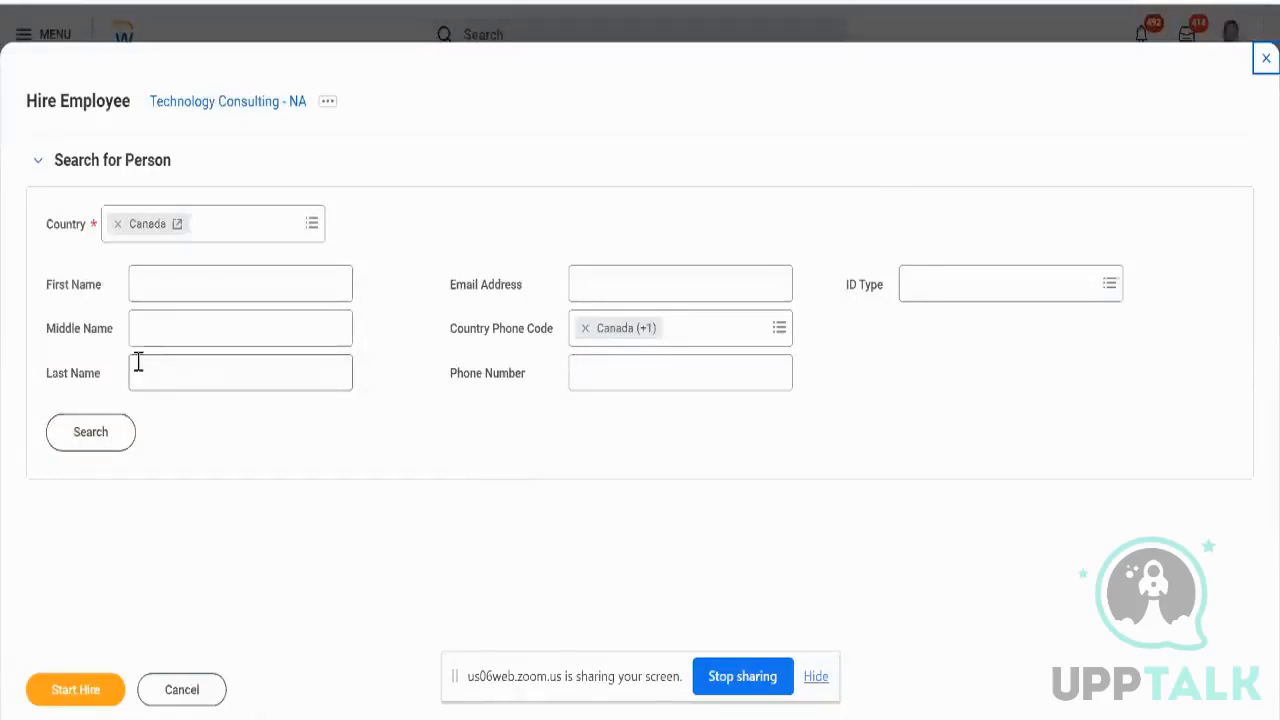
{"action": "left_click", "coordinate": [112, 436]}
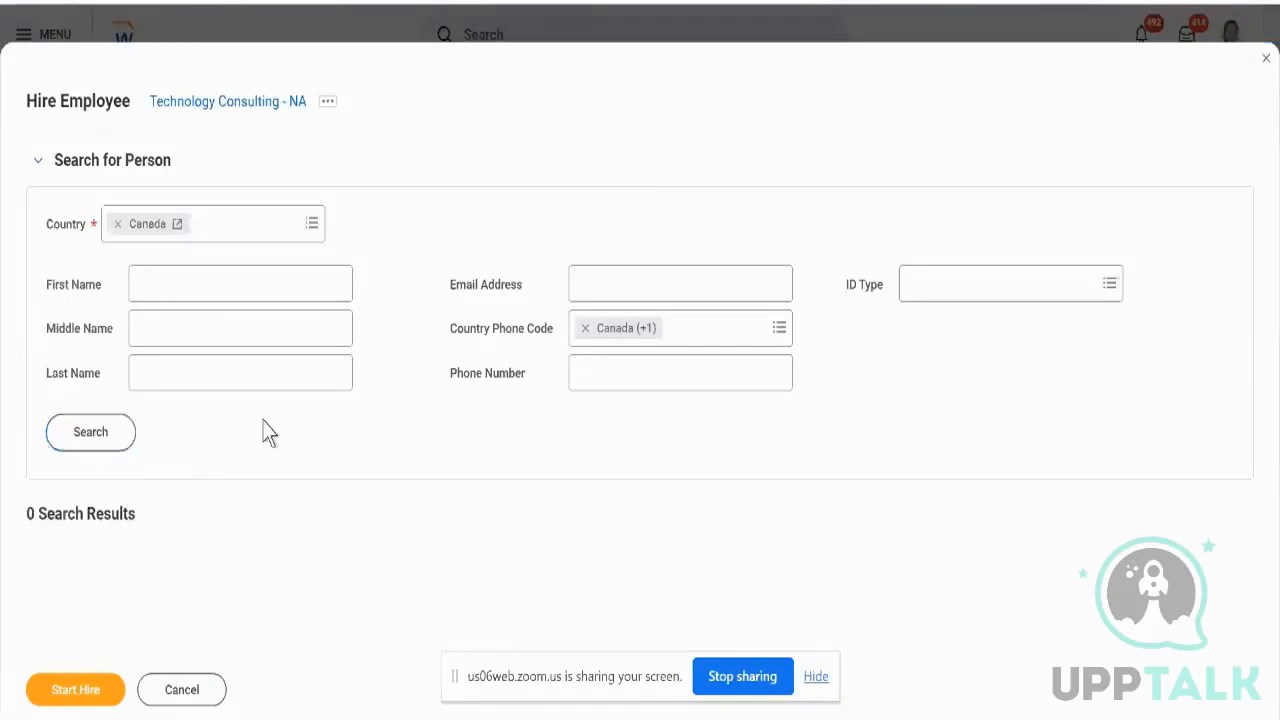
{"action": "left_click", "coordinate": [117, 224]}
{"action": "left_click", "coordinate": [174, 218]}
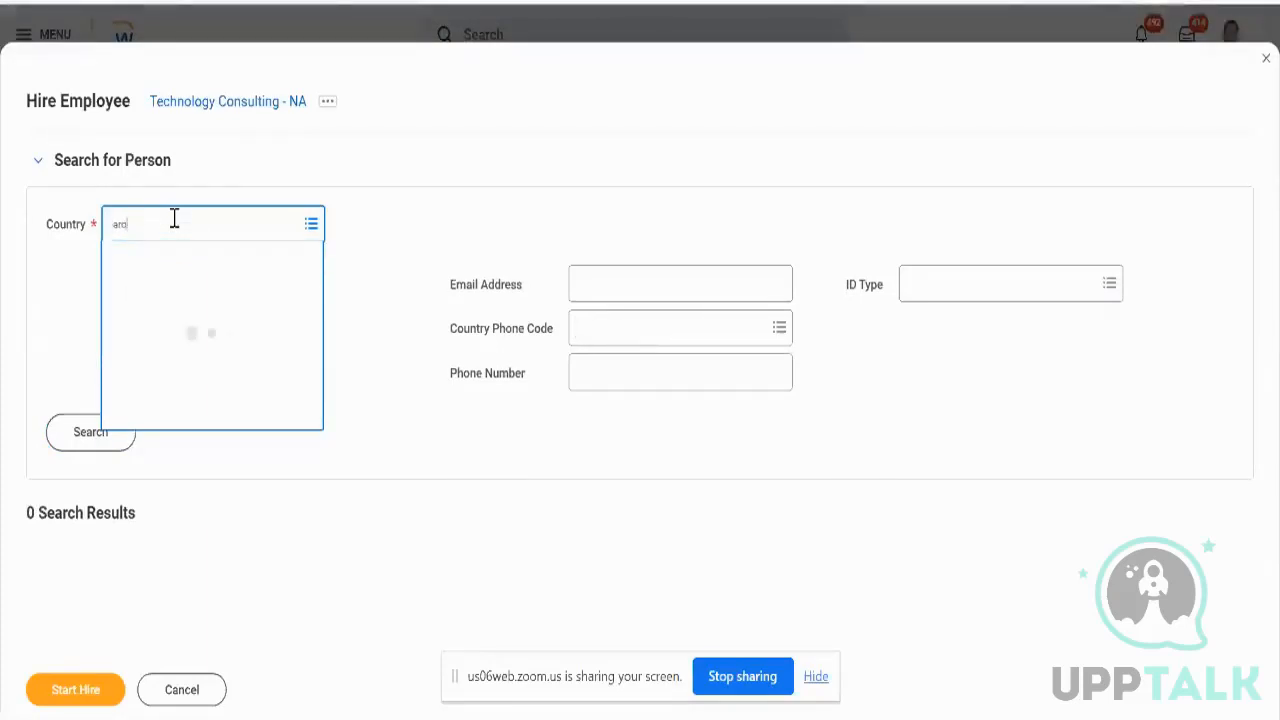
{"action": "type", "text": "enia"}
{"action": "key", "text": "BackSpace"}
{"action": "key", "text": "BackSpace"}
{"action": "key", "text": "BackSpace"}
{"action": "key", "text": "BackSpace"}
{"action": "key", "text": "BackSpace"}
{"action": "type", "text": "us"}
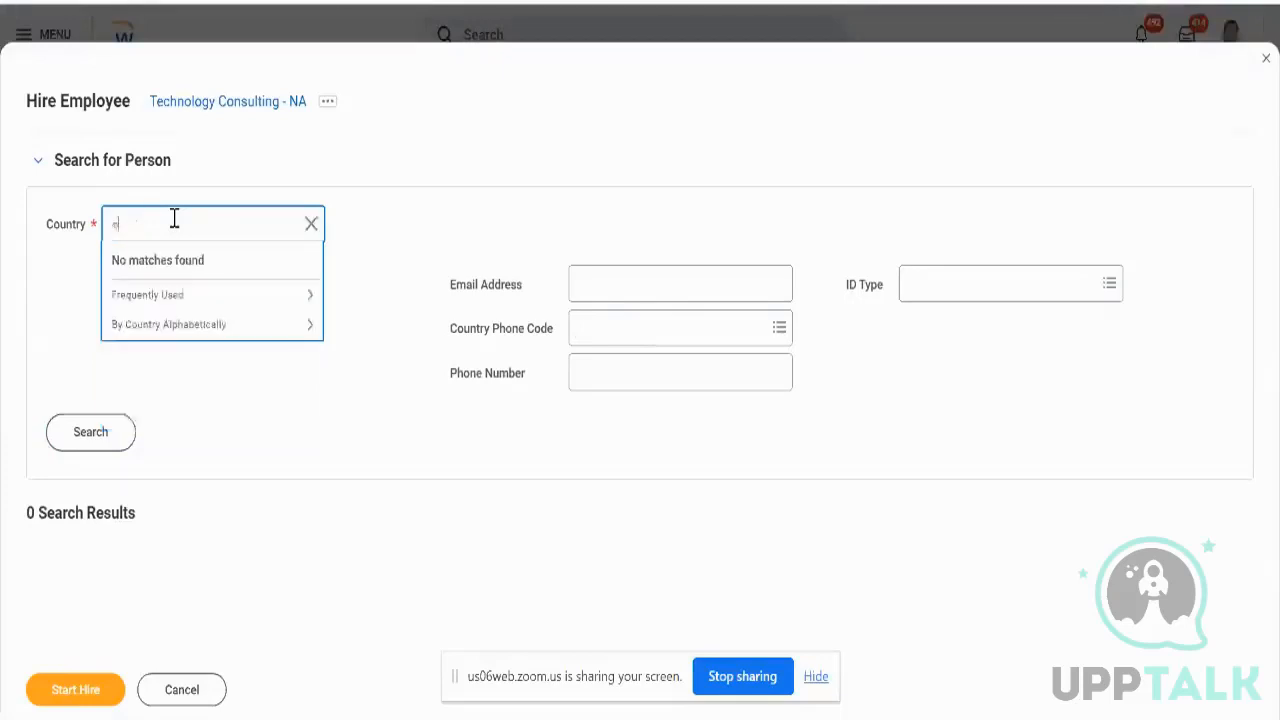
{"action": "key", "text": "Return"}
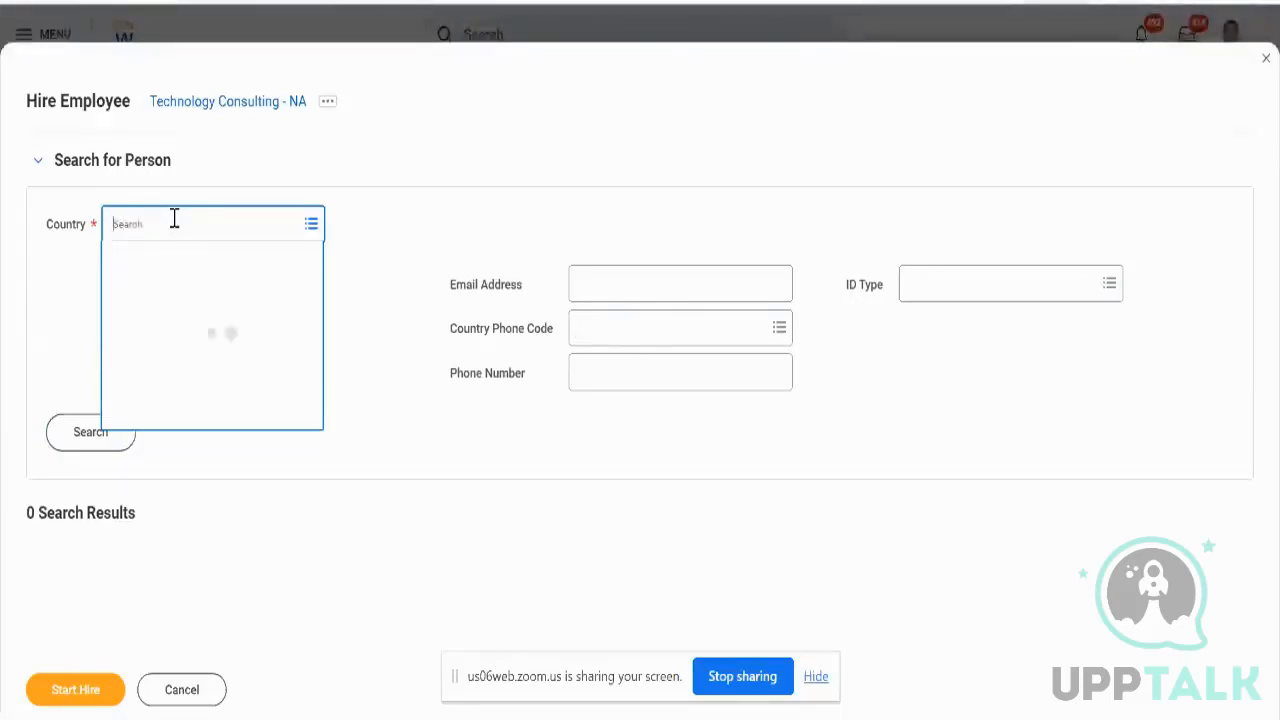
{"action": "type", "text": "amer"}
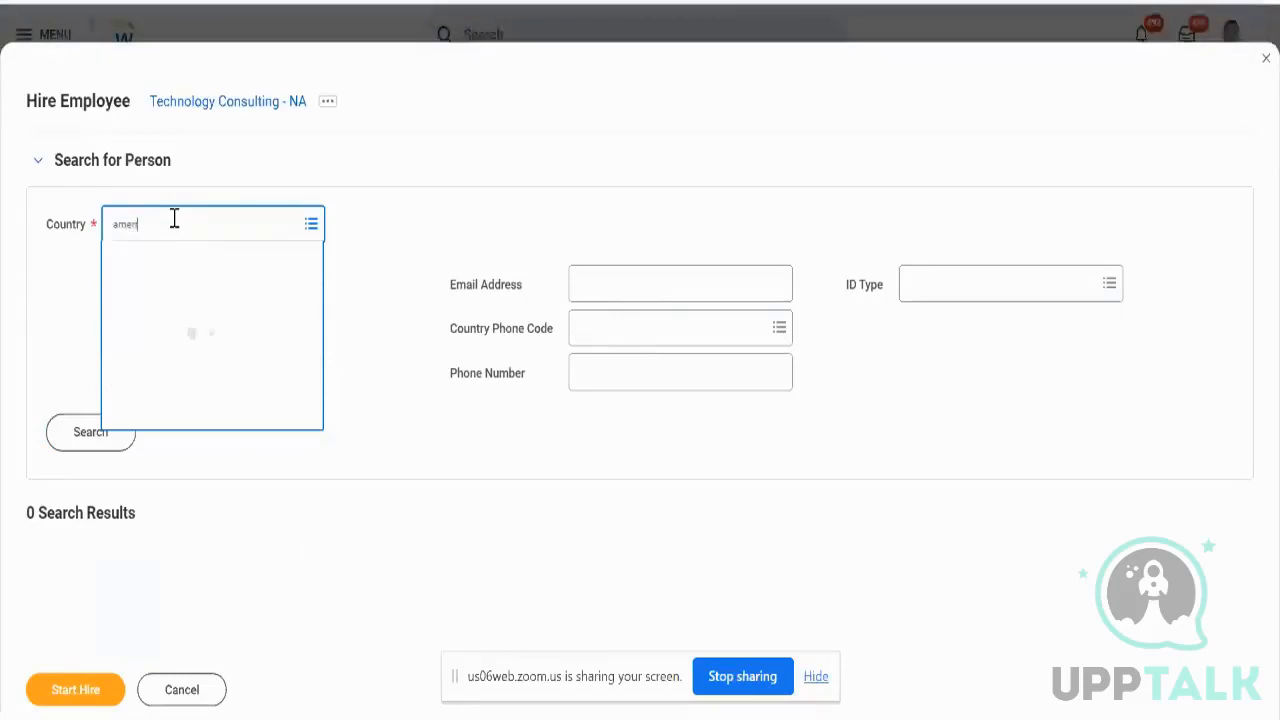
{"action": "key", "text": "Down"}
{"action": "key", "text": "Down"}
{"action": "key", "text": "Down"}
{"action": "key", "text": "Down"}
{"action": "key", "text": "Return"}
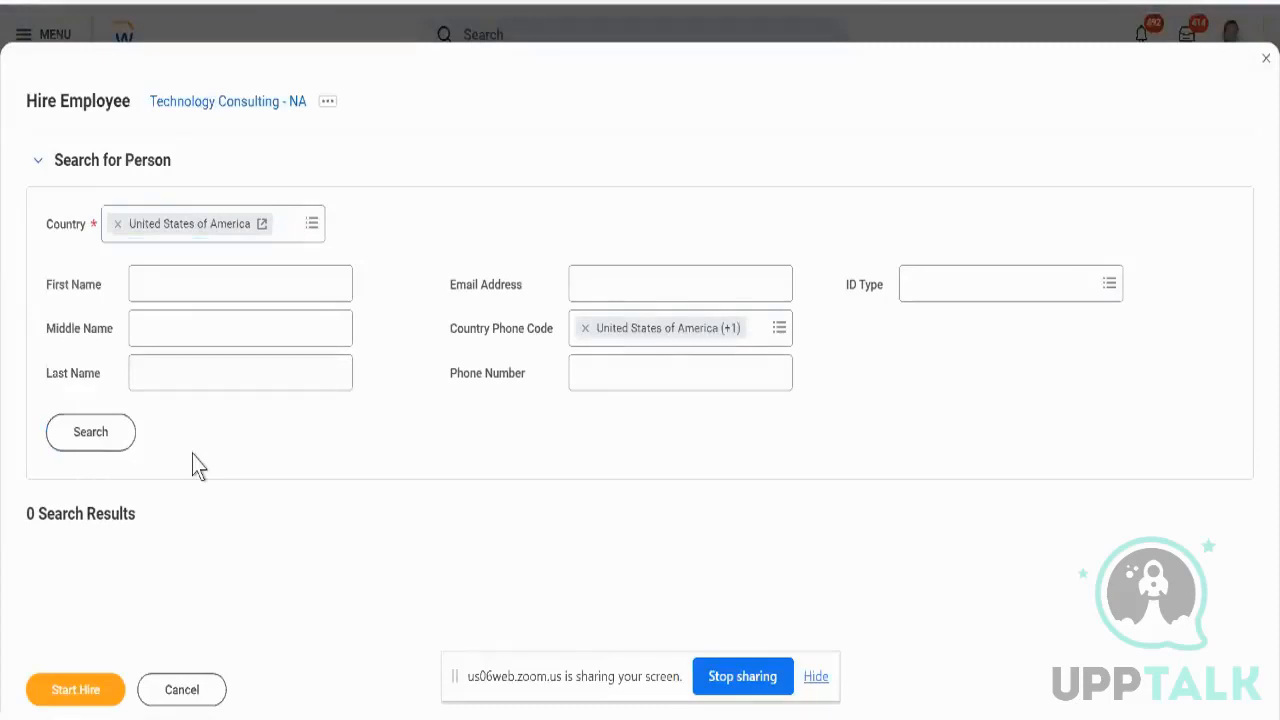
{"action": "left_click", "coordinate": [181, 689]}
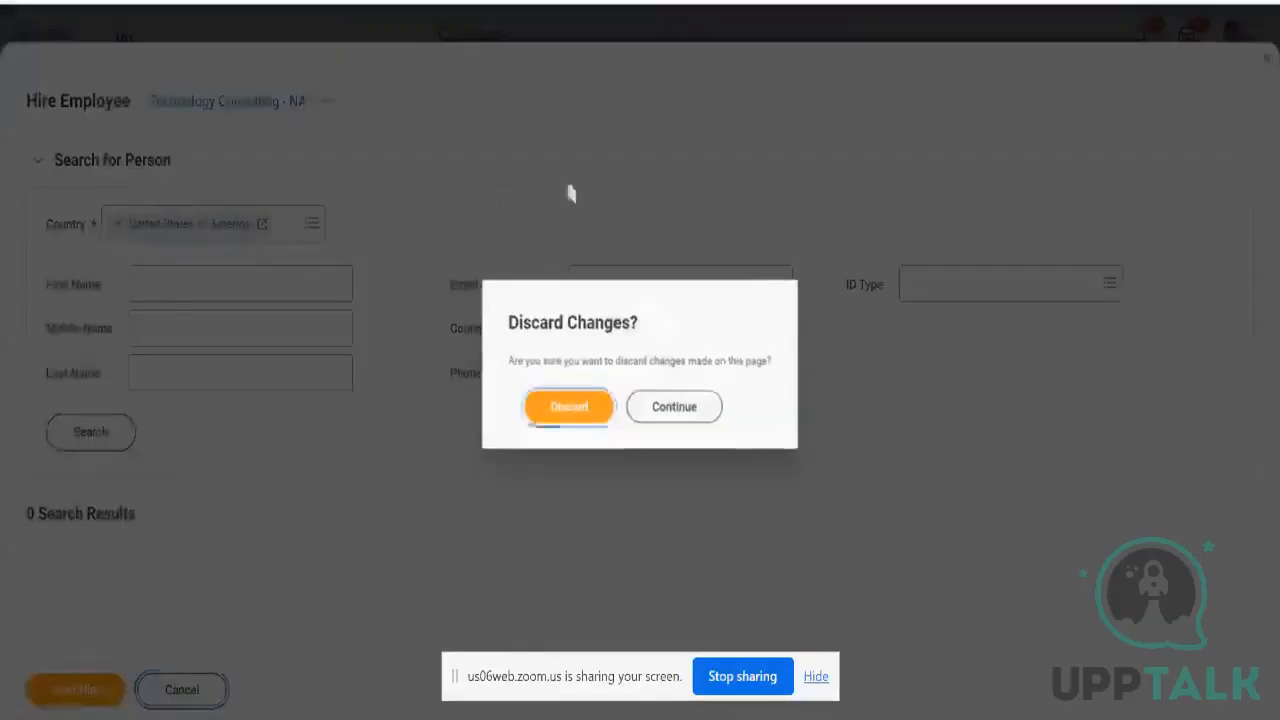
{"action": "left_click", "coordinate": [589, 408]}
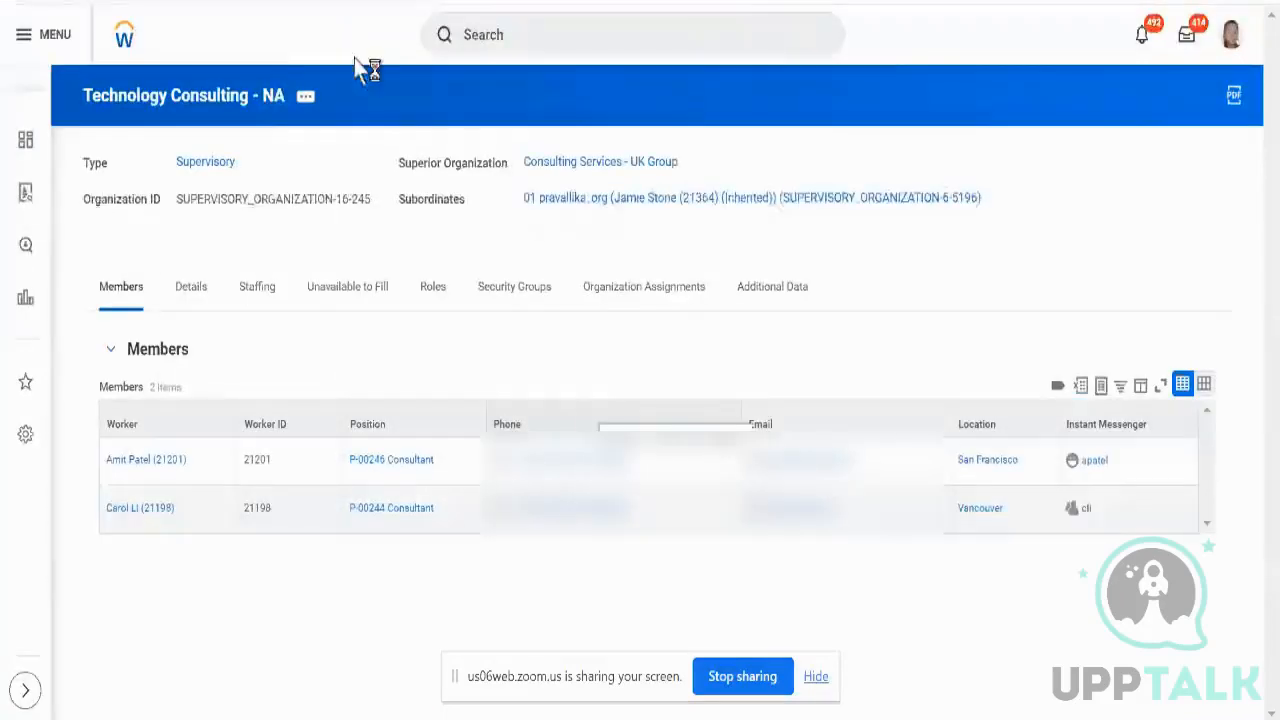
{"action": "right_click", "coordinate": [664, 1]}
- Start Create Pre-Hire with country United States of America
{"action": "left_click", "coordinate": [734, 84]}
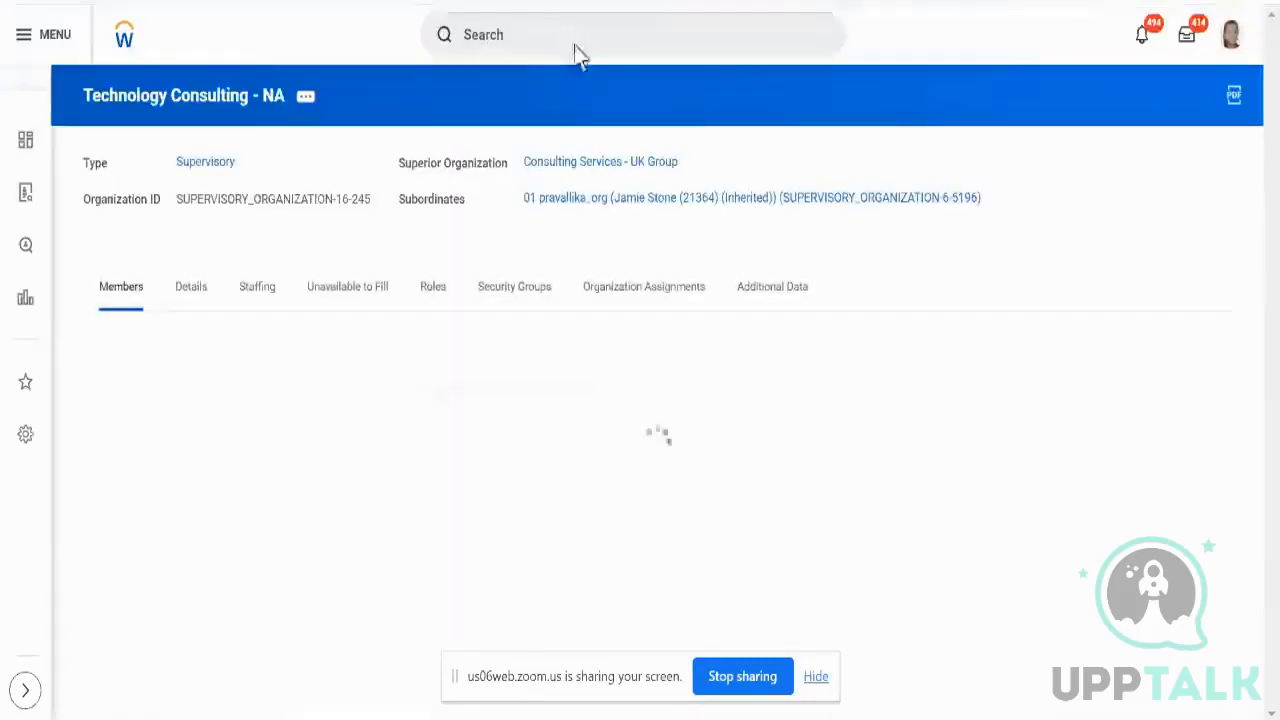
{"action": "left_click", "coordinate": [576, 43]}
{"action": "type", "text": "create"}
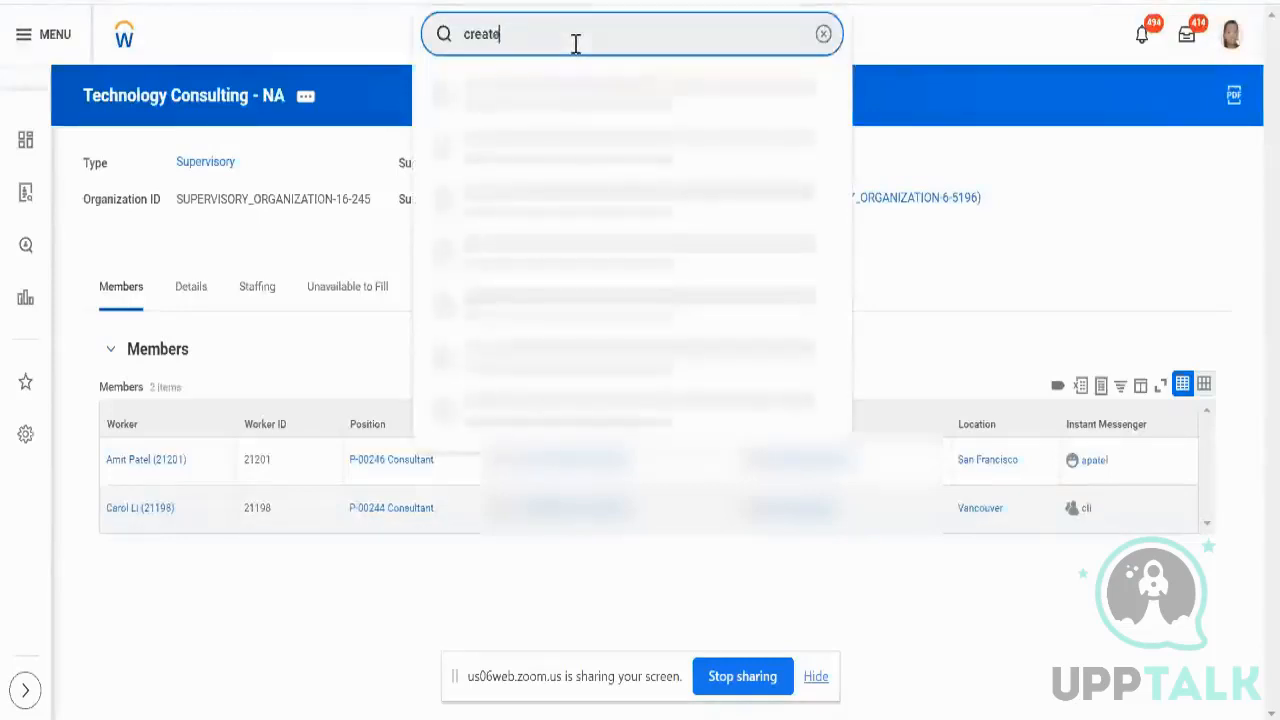
{"action": "type", "text": " pre-hire"}
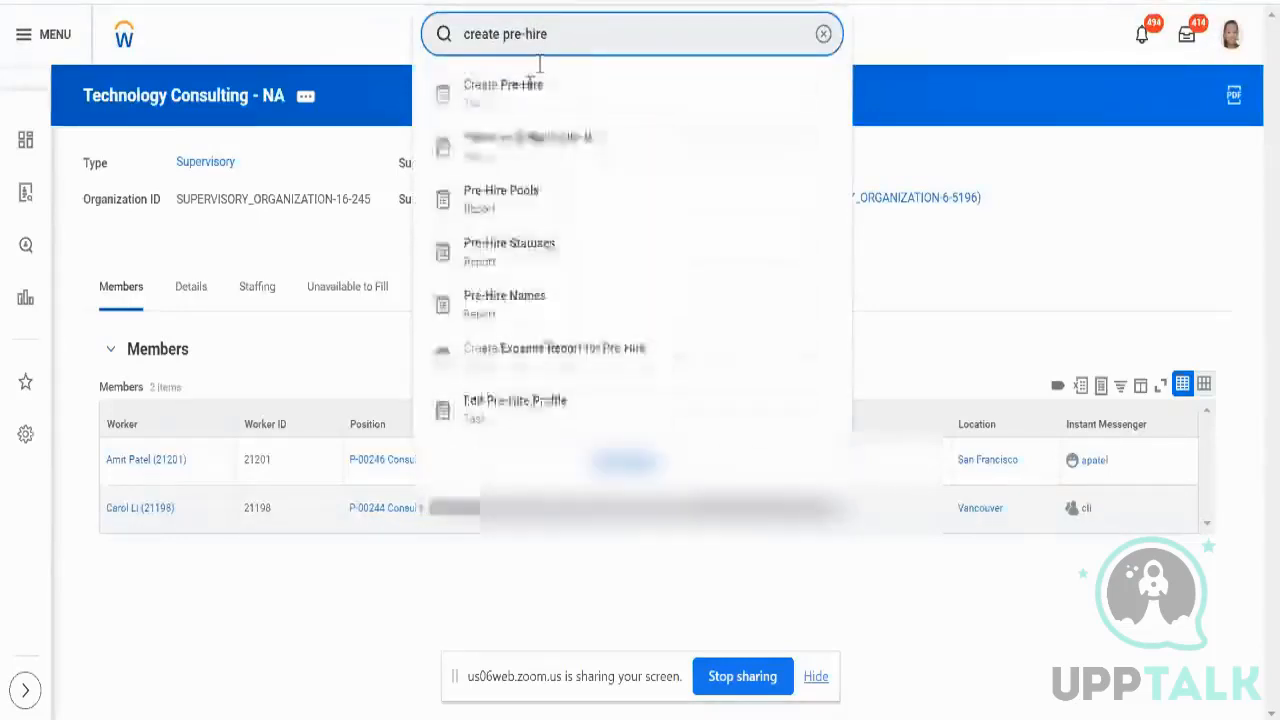
{"action": "left_click", "coordinate": [529, 104]}
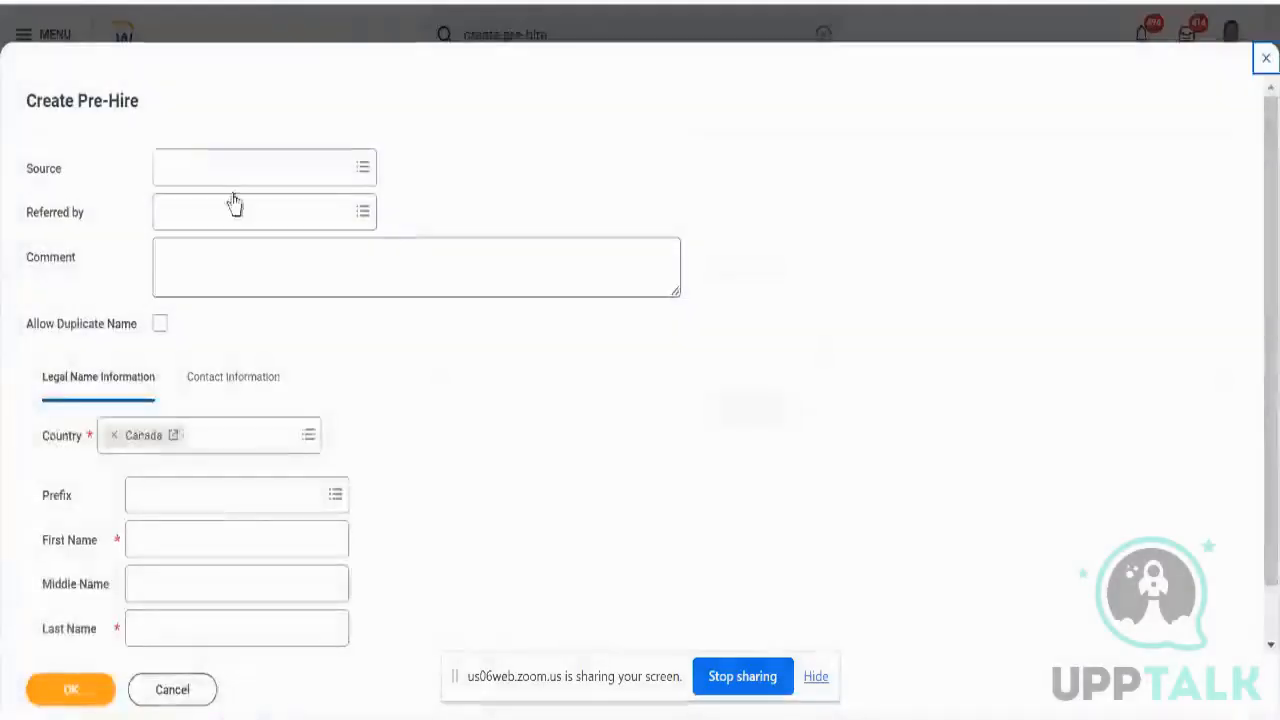
{"action": "left_click", "coordinate": [220, 449]}
{"action": "type", "text": "ame"}
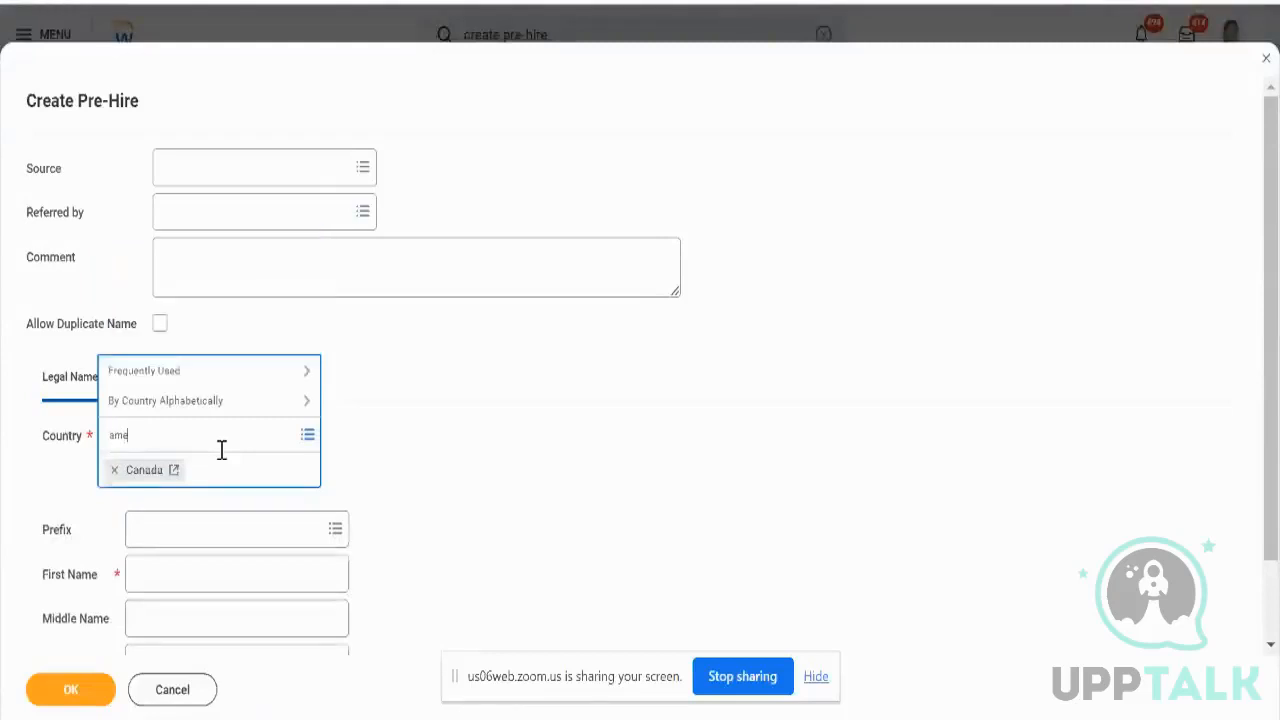
{"action": "type", "text": "ri"}
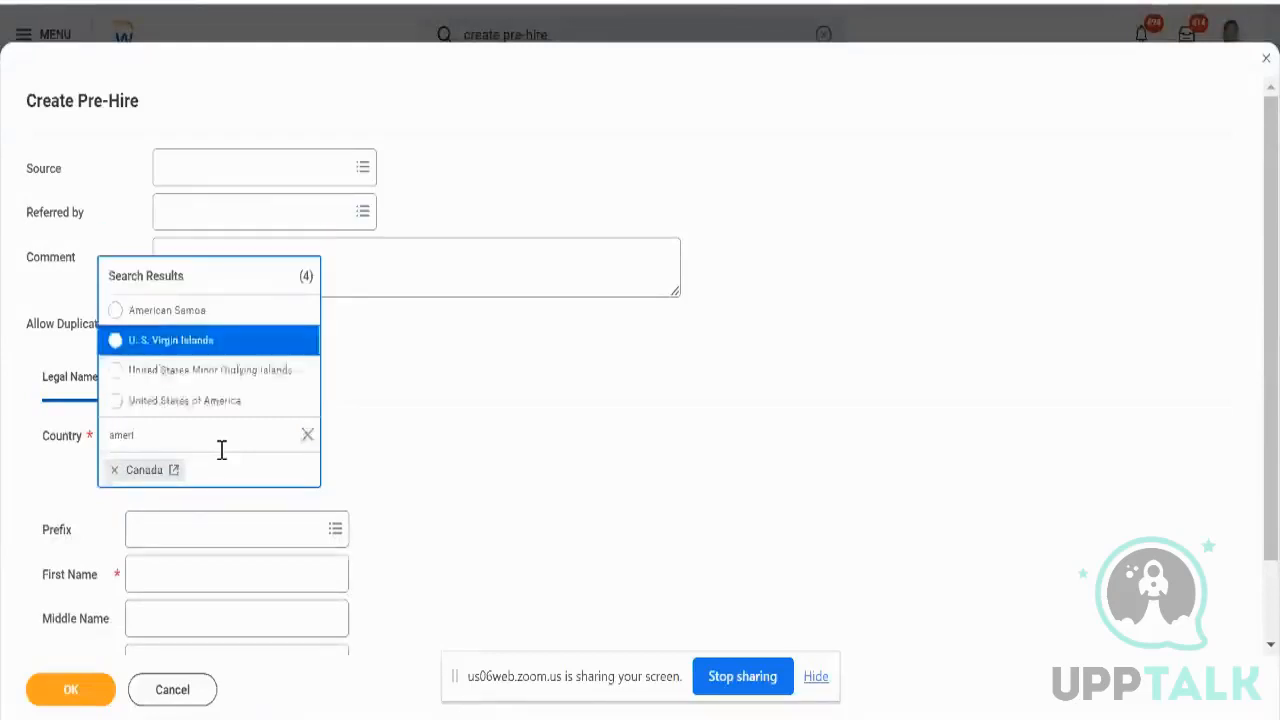
{"action": "key", "text": "Down"}
{"action": "key", "text": "Down"}
{"action": "key", "text": "Return"}
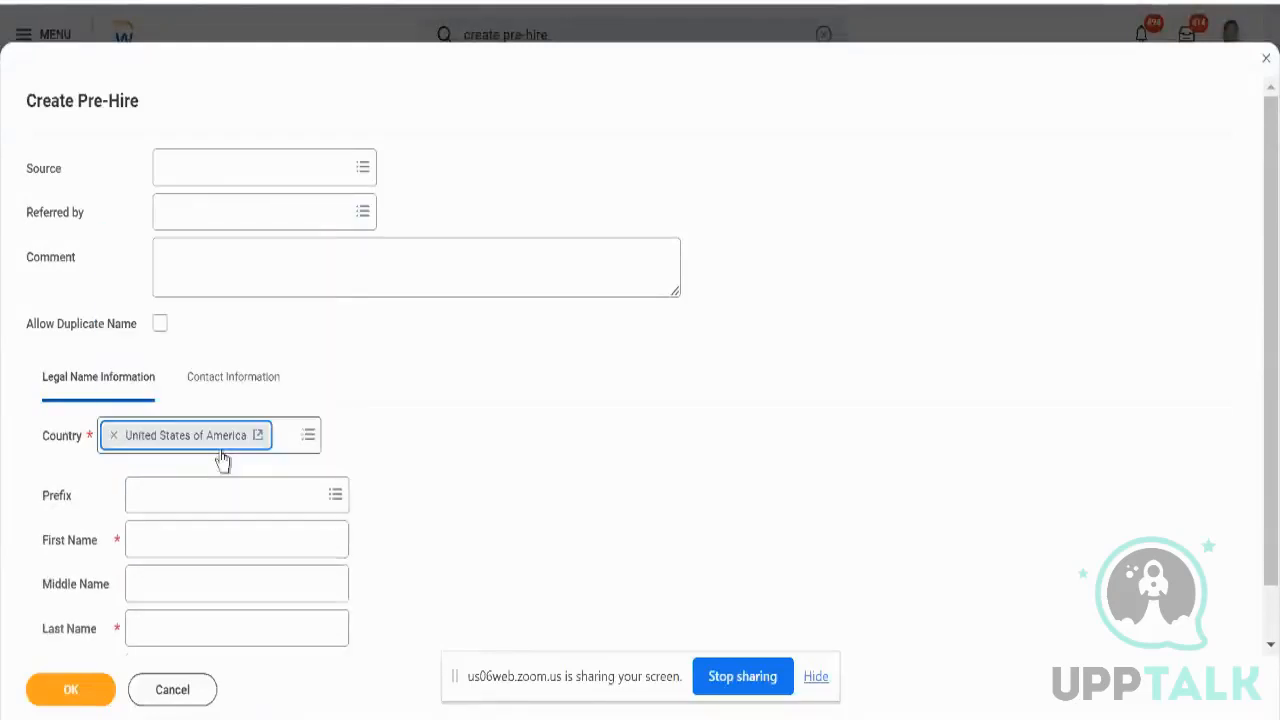
- Enter the hire's first and last name, submit, and search existing pre-hires for the contingent worker
{"action": "left_click", "coordinate": [277, 545]}
{"action": "type", "text": "Test"}
{"action": "key", "text": "Tab"}
{"action": "key", "text": "Tab"}
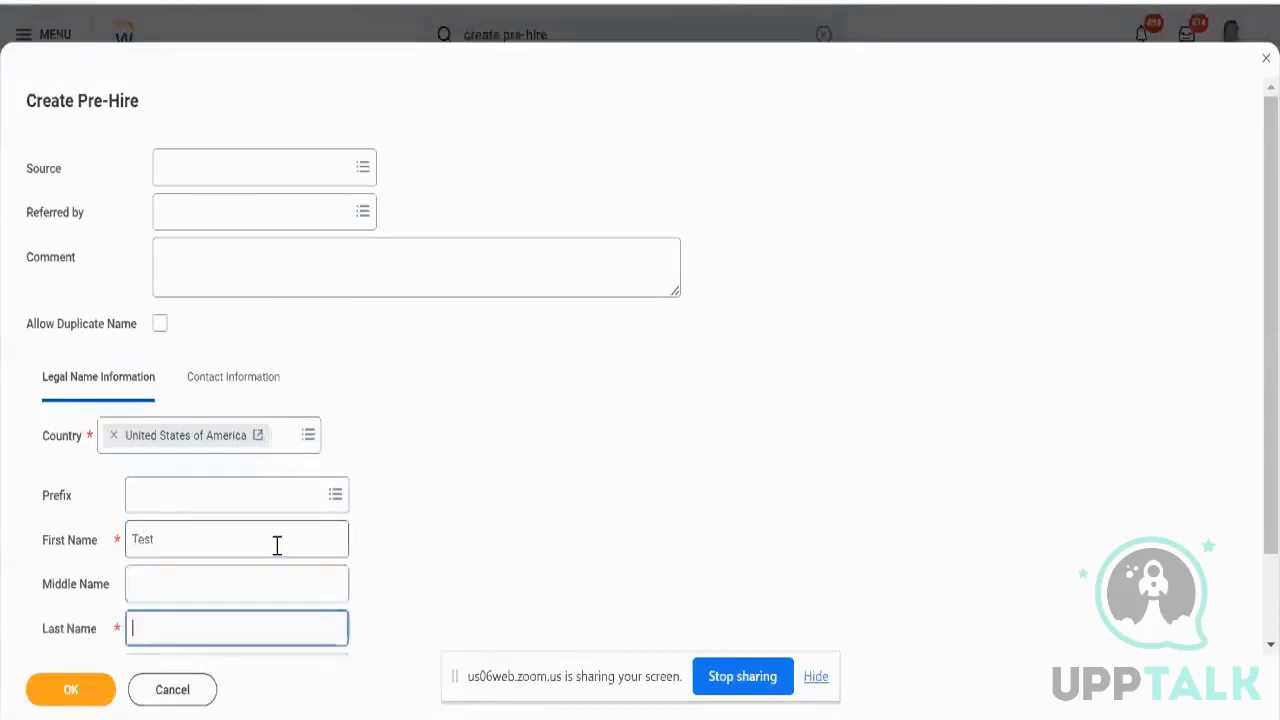
{"action": "type", "text": "Aryan"}
{"action": "scroll", "coordinate": [277, 545], "scroll_direction": "down", "scroll_amount": 1}
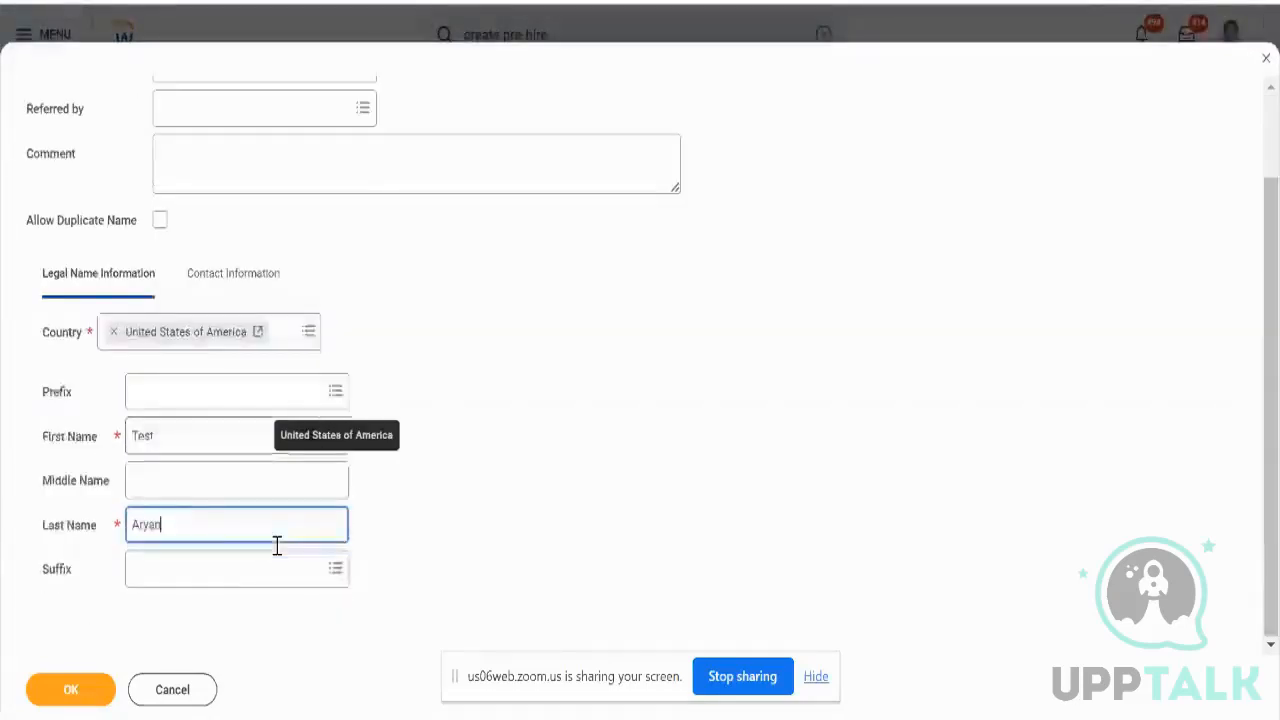
{"action": "left_click", "coordinate": [106, 688]}
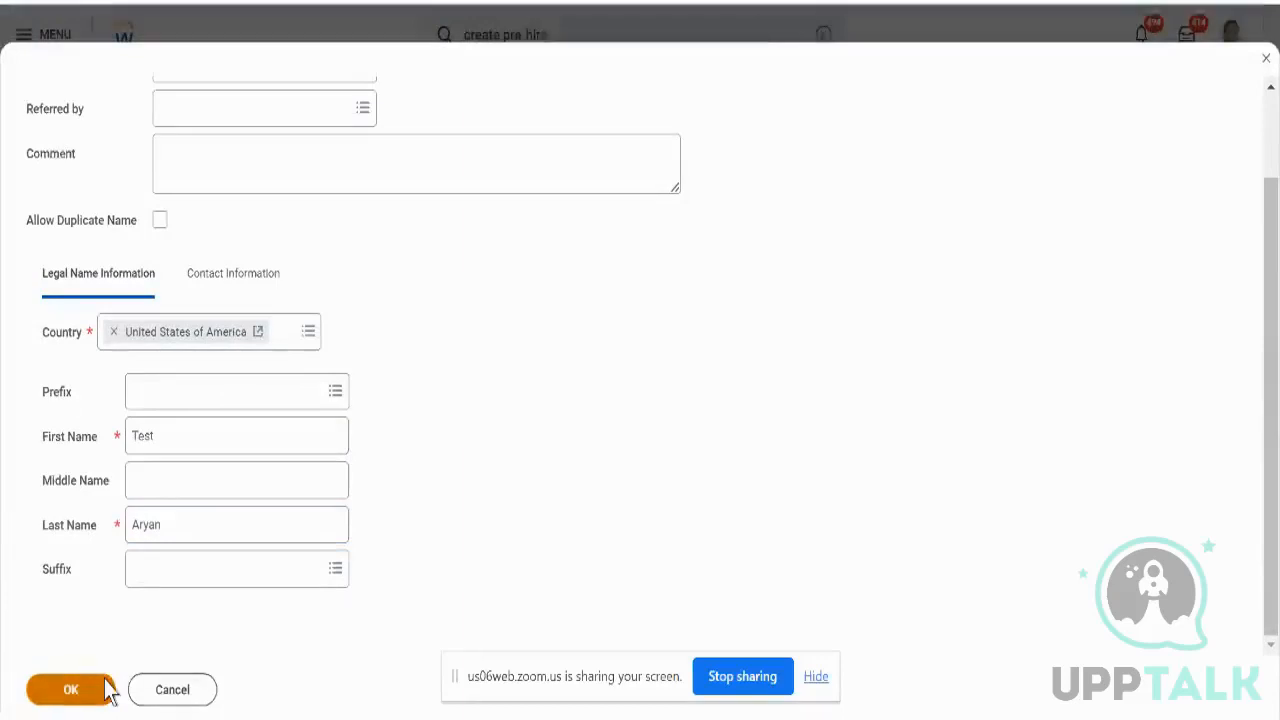
{"action": "left_click", "coordinate": [211, 283]}
{"action": "scroll", "coordinate": [352, 335], "scroll_direction": "down", "scroll_amount": 2}
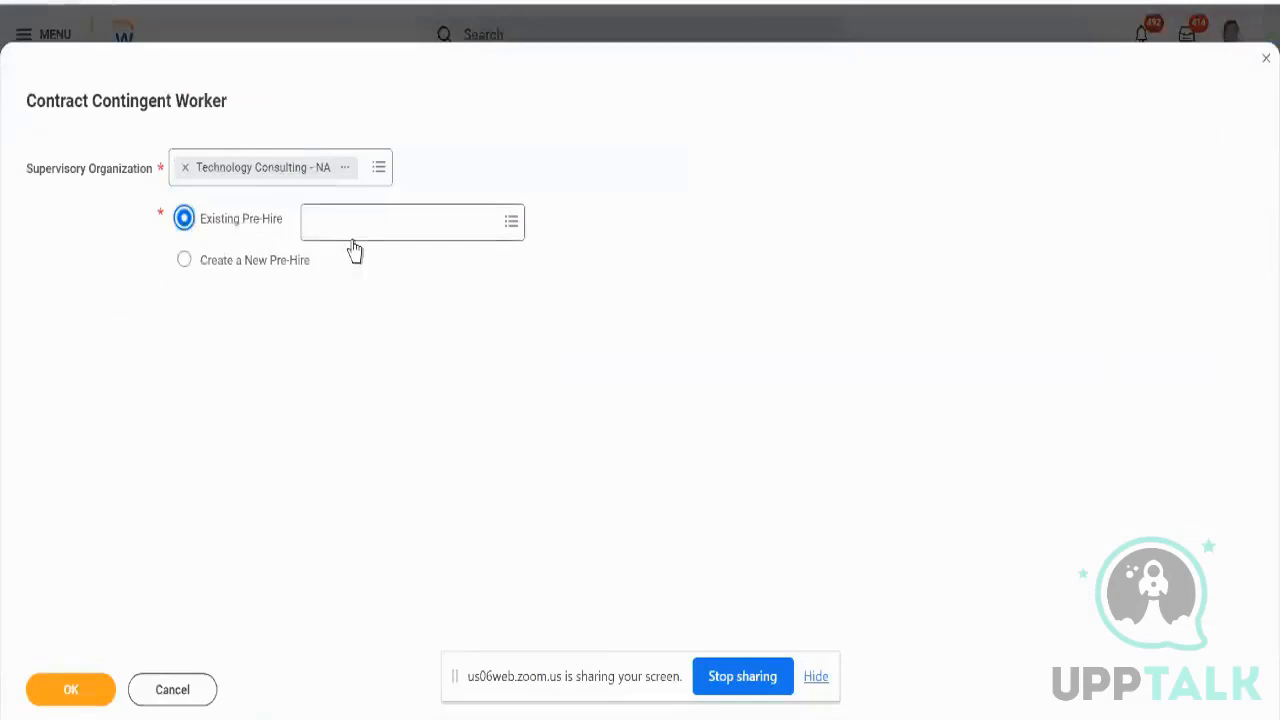
{"action": "left_click", "coordinate": [353, 248]}
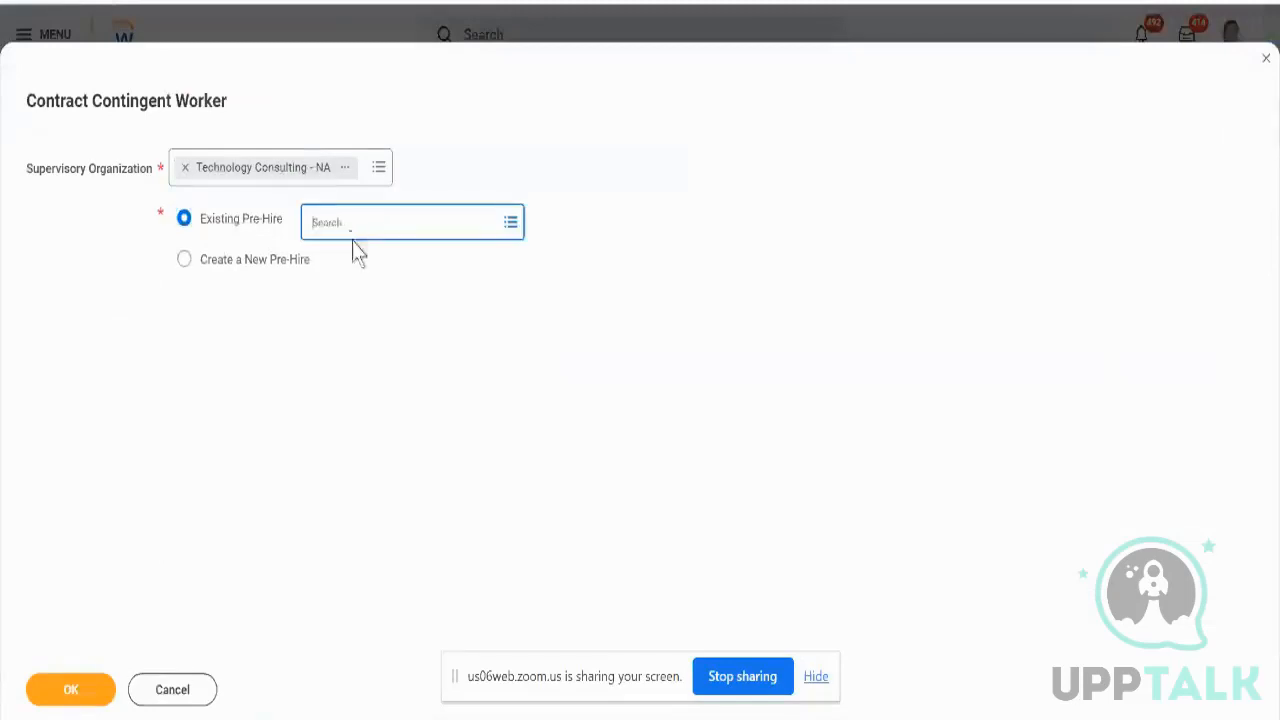
- Search existing pre-hires for the test hire's name
{"action": "type", "text": "test"}
{"action": "key", "text": "Return"}
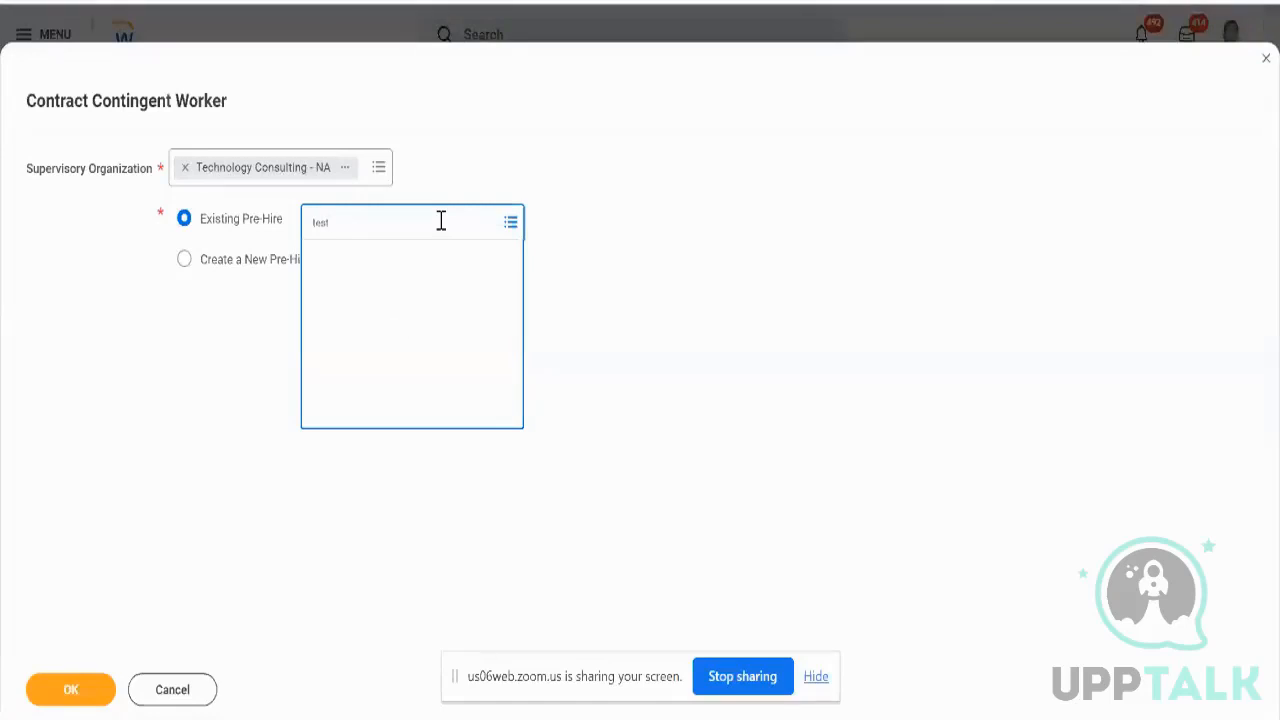
{"action": "type", "text": "aryan"}
{"action": "type", "text": "Test"}
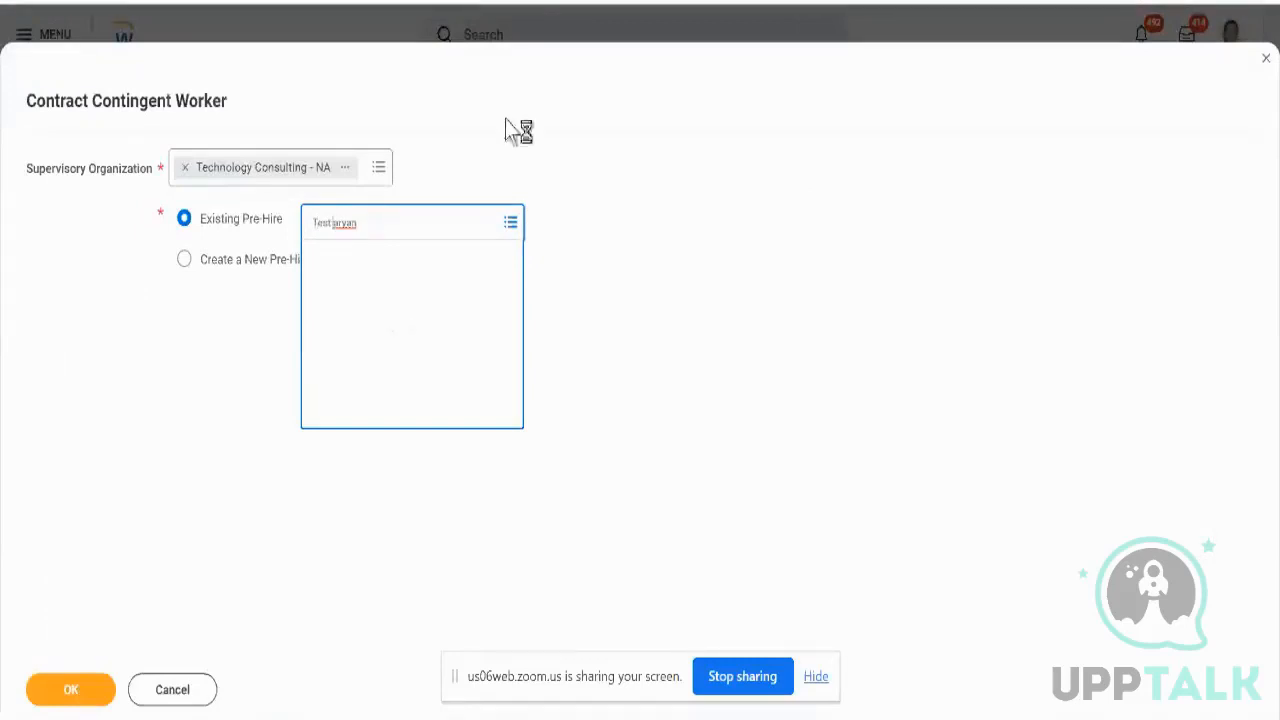
{"action": "left_click", "coordinate": [508, 120]}
{"action": "left_click", "coordinate": [420, 235]}
- Switch to creating a new pre-hire, then cancel the form and discard changes
{"action": "left_click", "coordinate": [185, 259]}
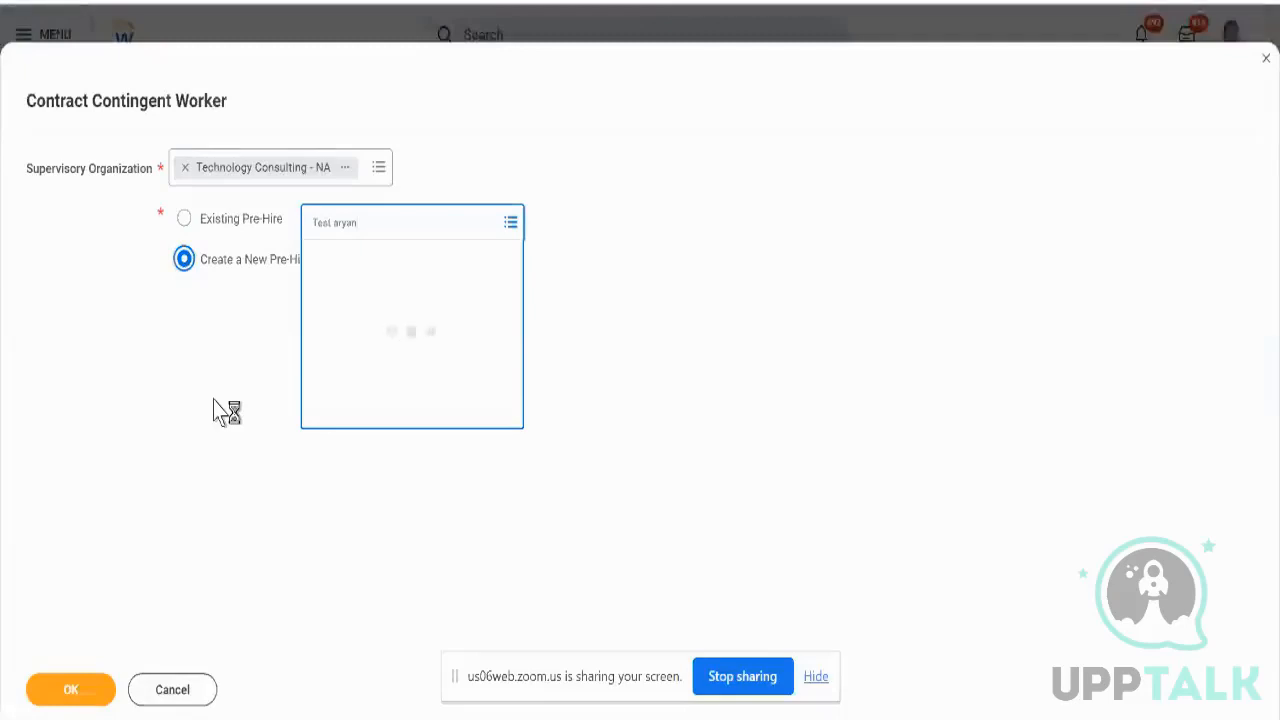
{"action": "left_click", "coordinate": [172, 689]}
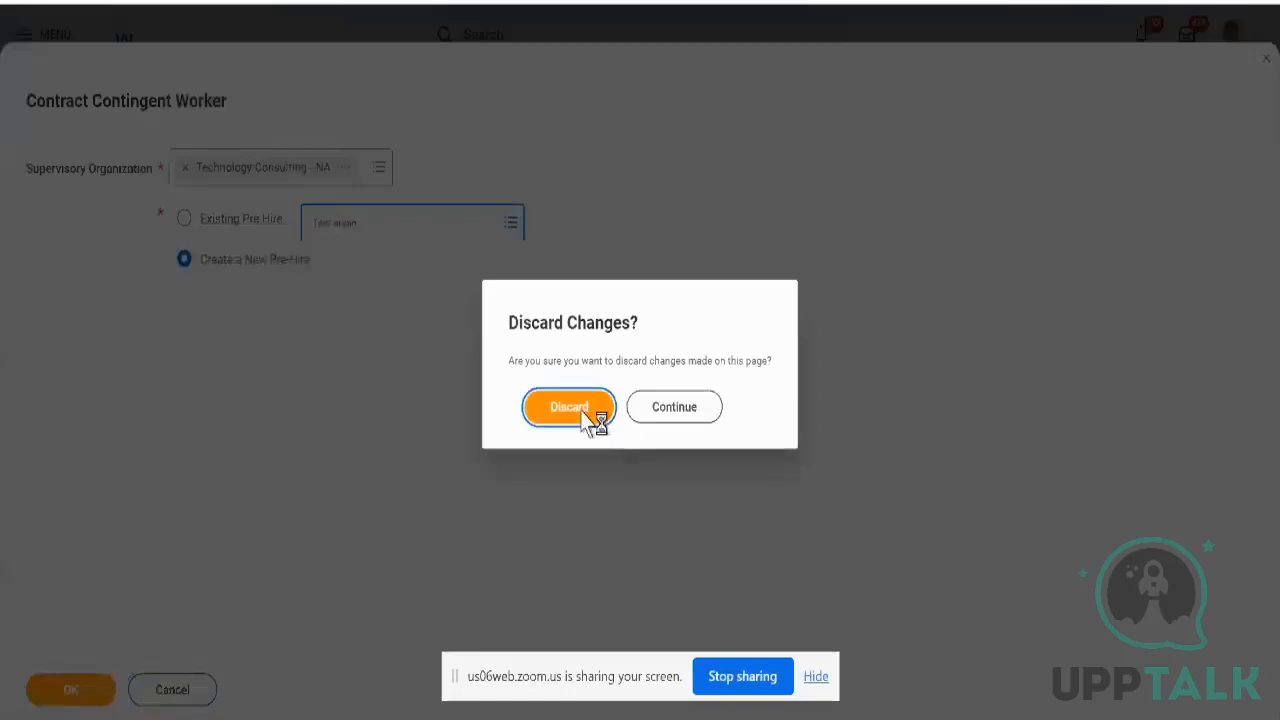
{"action": "left_click", "coordinate": [582, 408]}
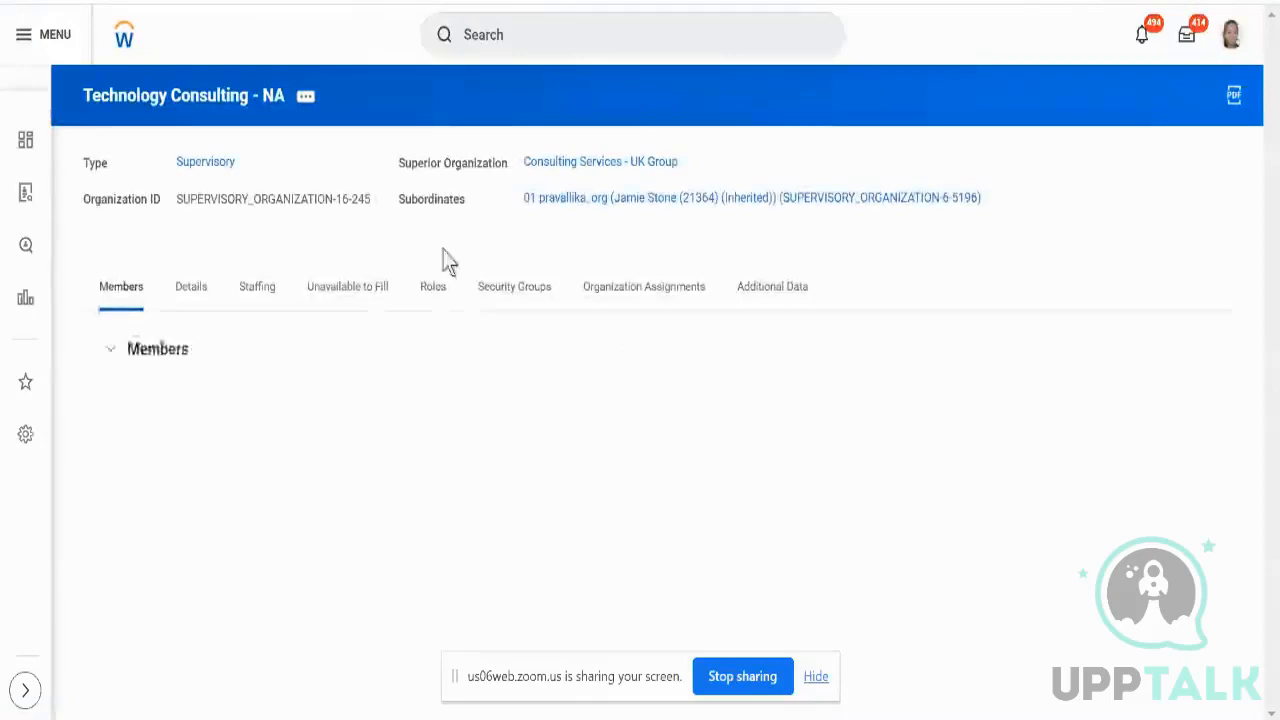
- Choose Business Process > Correct on the test position's Create Position event under Unavailable to Fill
{"action": "left_click", "coordinate": [369, 310]}
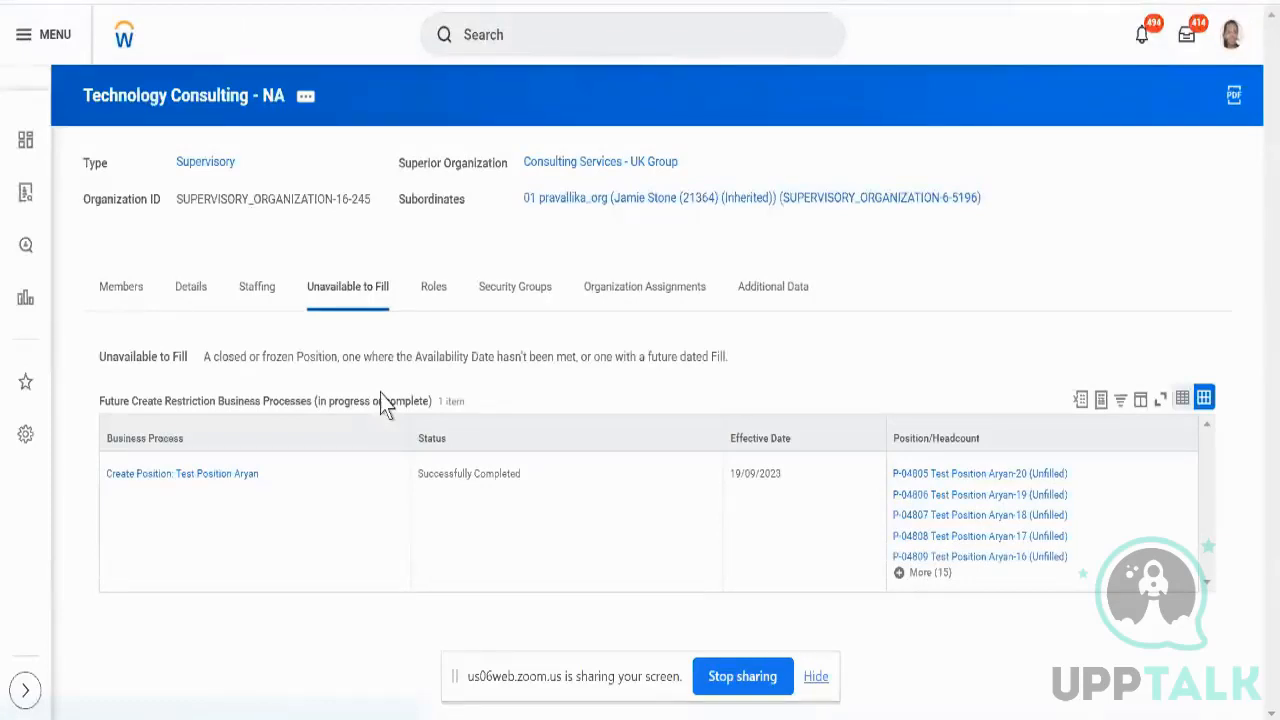
{"action": "mouse_move", "coordinate": [262, 478]}
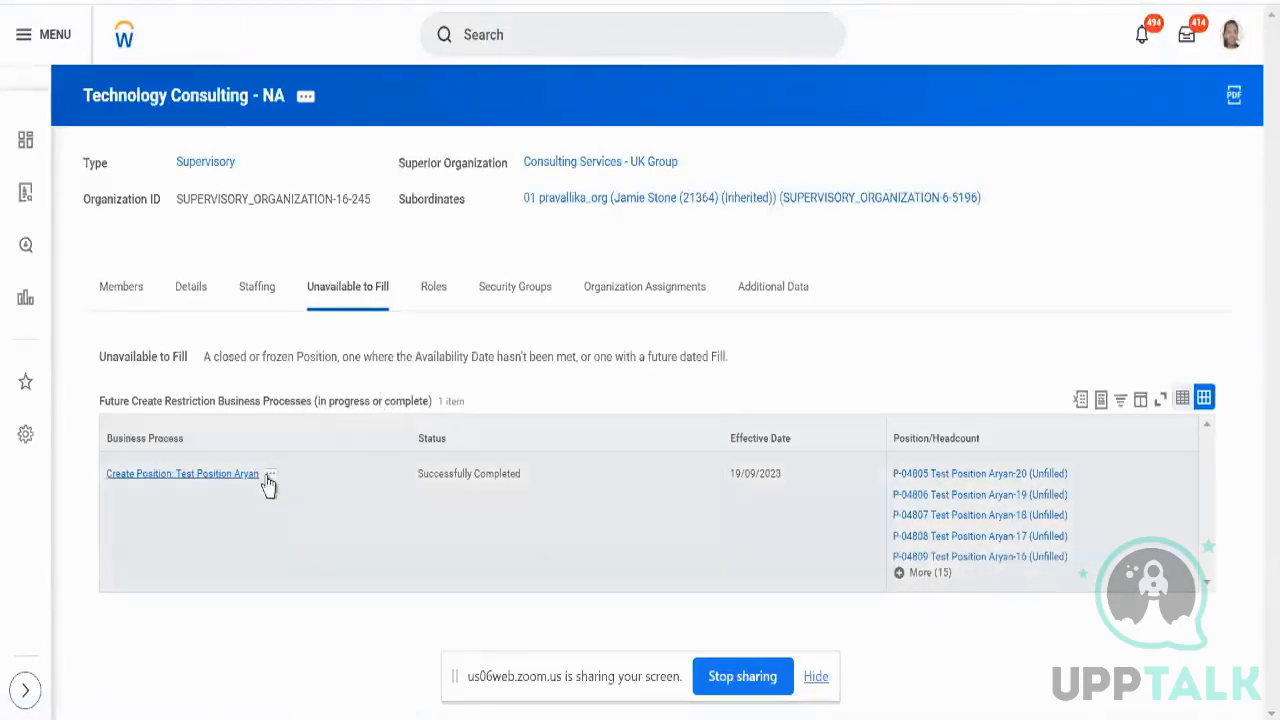
{"action": "left_click", "coordinate": [271, 479]}
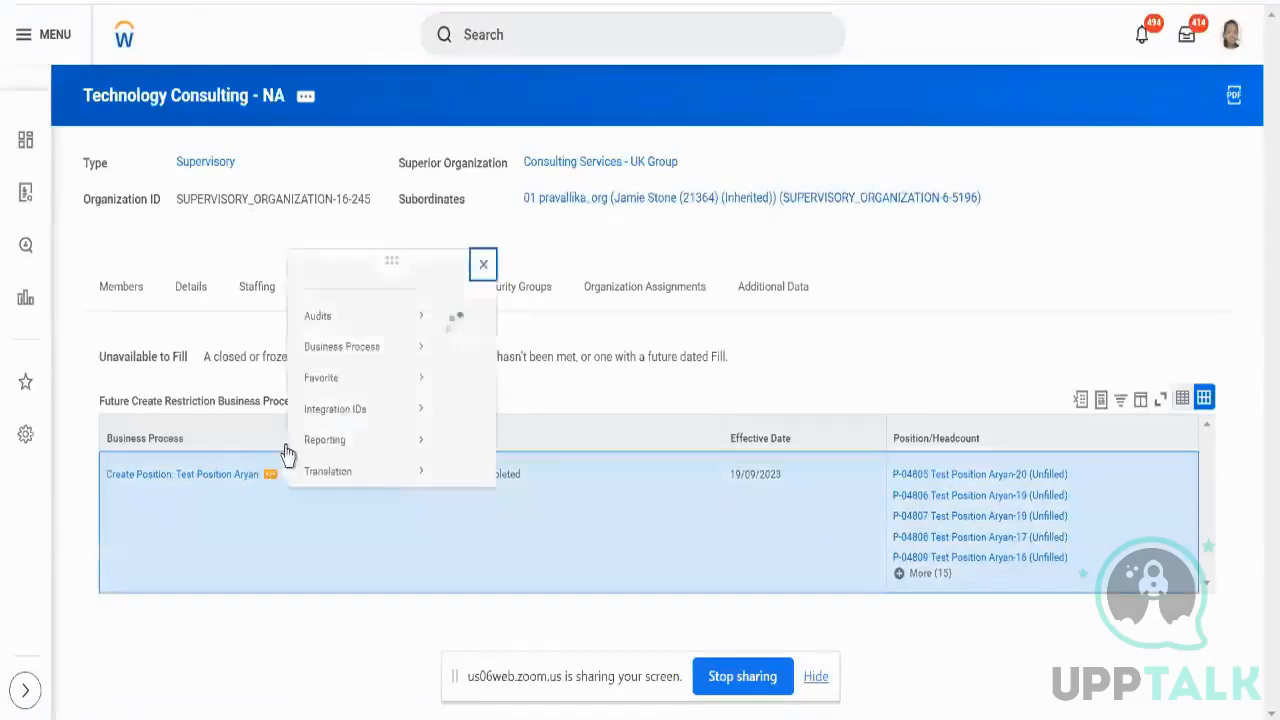
{"action": "mouse_move", "coordinate": [400, 300]}
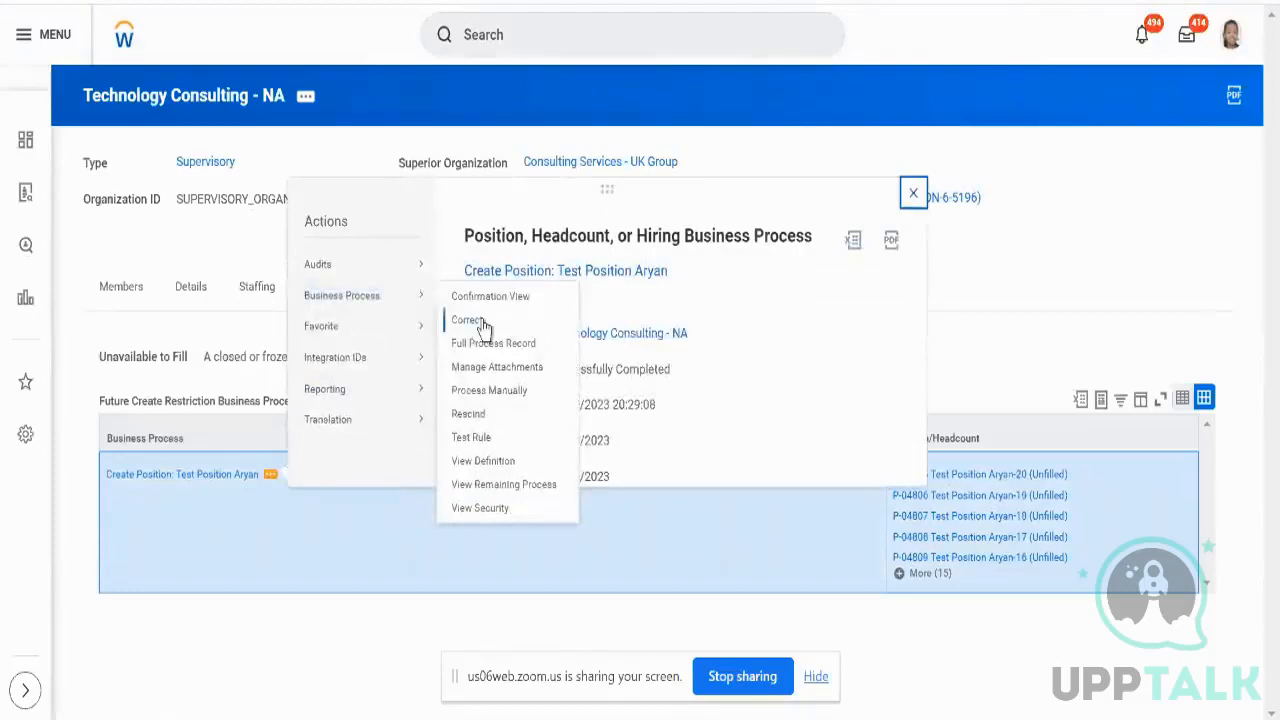
{"action": "left_click", "coordinate": [483, 322]}
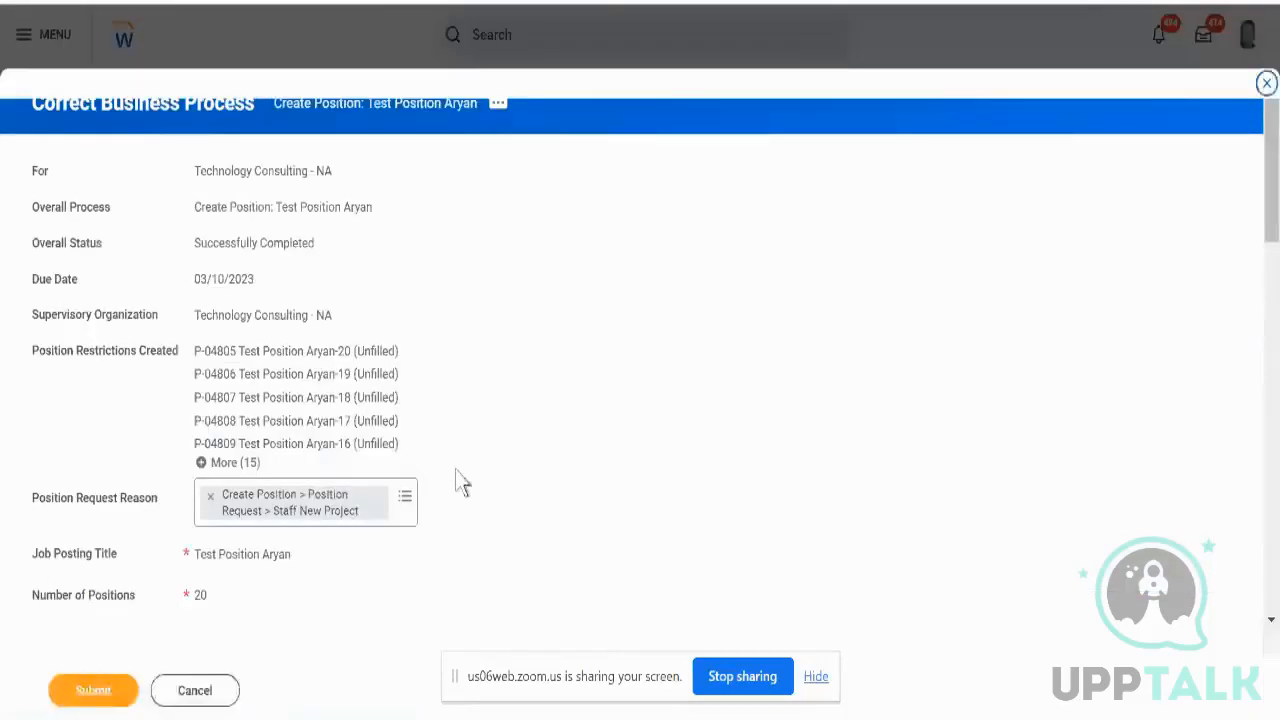
- Change both availability and earliest hire dates to 18/09/2023 and attempt submission, checking the error
{"action": "scroll", "coordinate": [457, 486], "scroll_direction": "down", "scroll_amount": 2}
{"action": "left_click", "coordinate": [290, 493]}
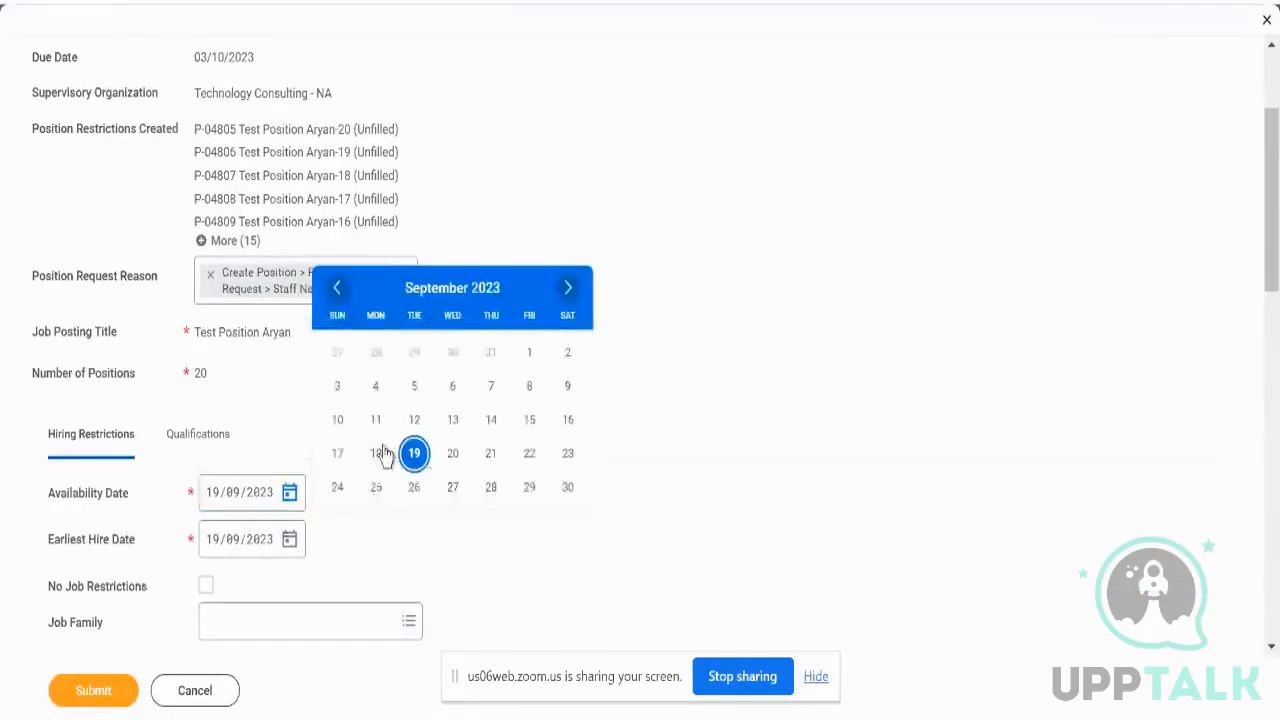
{"action": "left_click", "coordinate": [381, 450]}
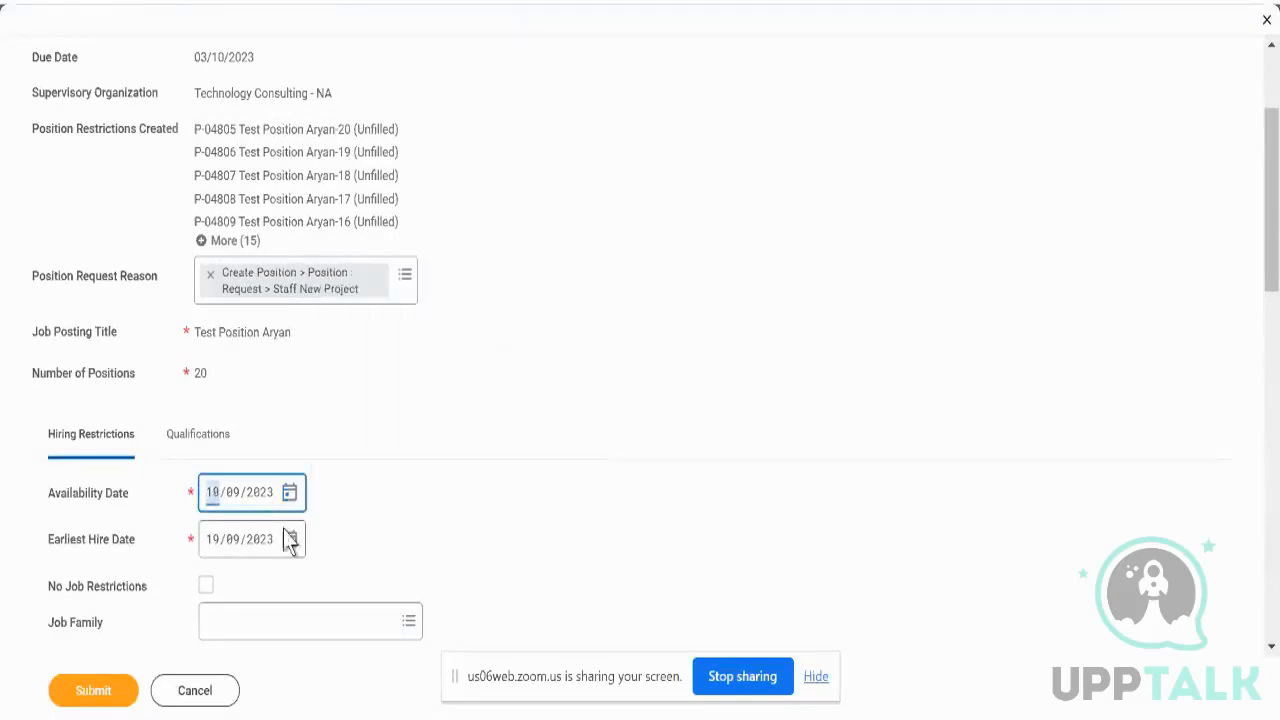
{"action": "left_click", "coordinate": [289, 539]}
{"action": "left_click", "coordinate": [375, 503]}
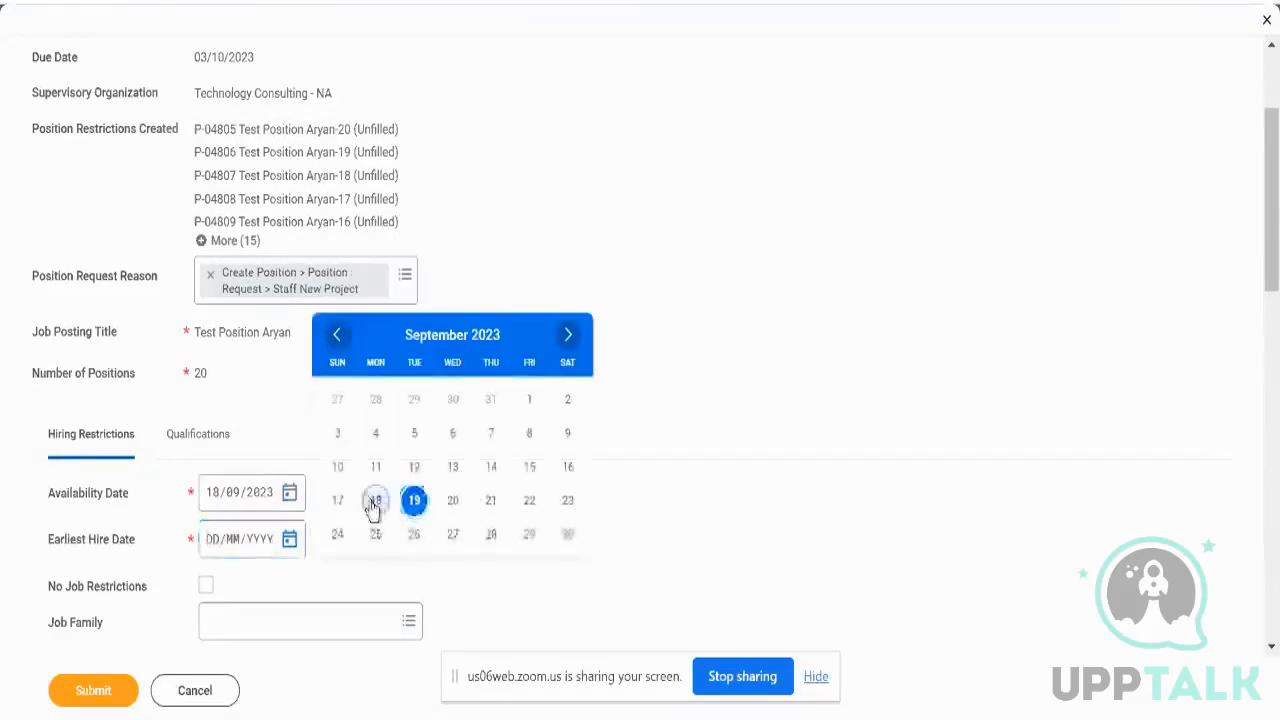
{"action": "left_click", "coordinate": [118, 704]}
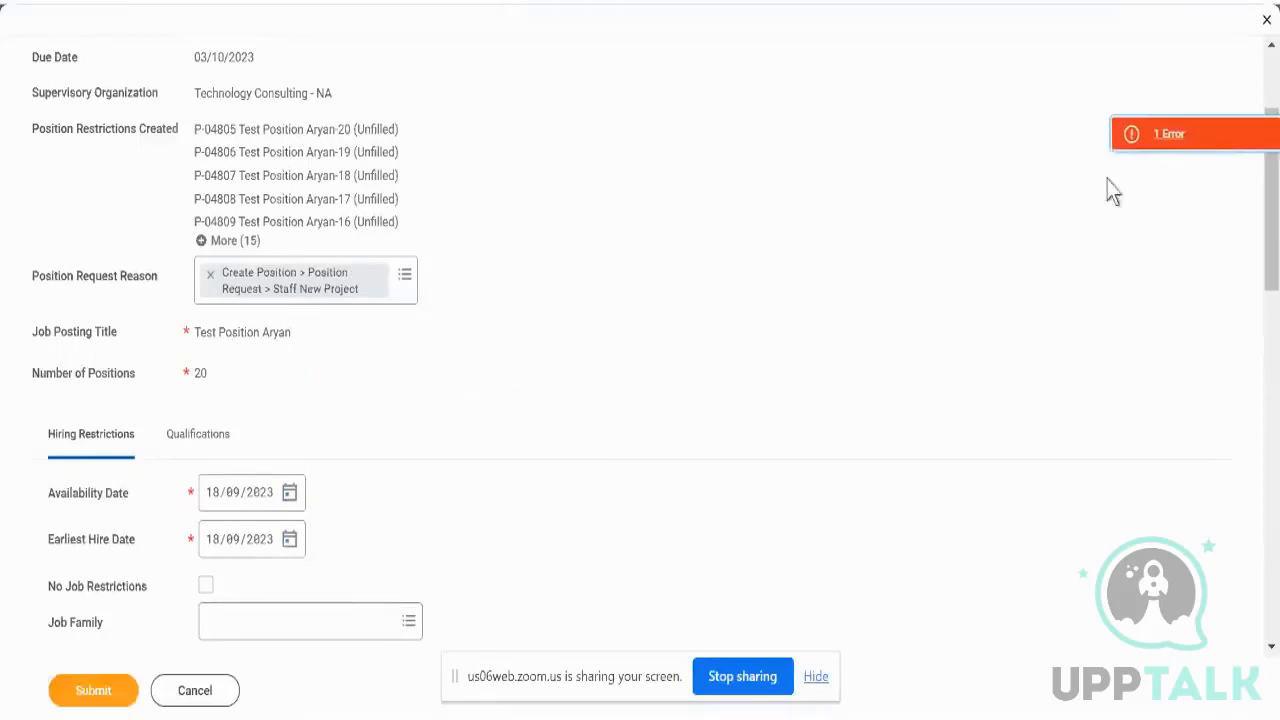
{"action": "left_click", "coordinate": [1168, 140]}
{"action": "left_click", "coordinate": [826, 267]}
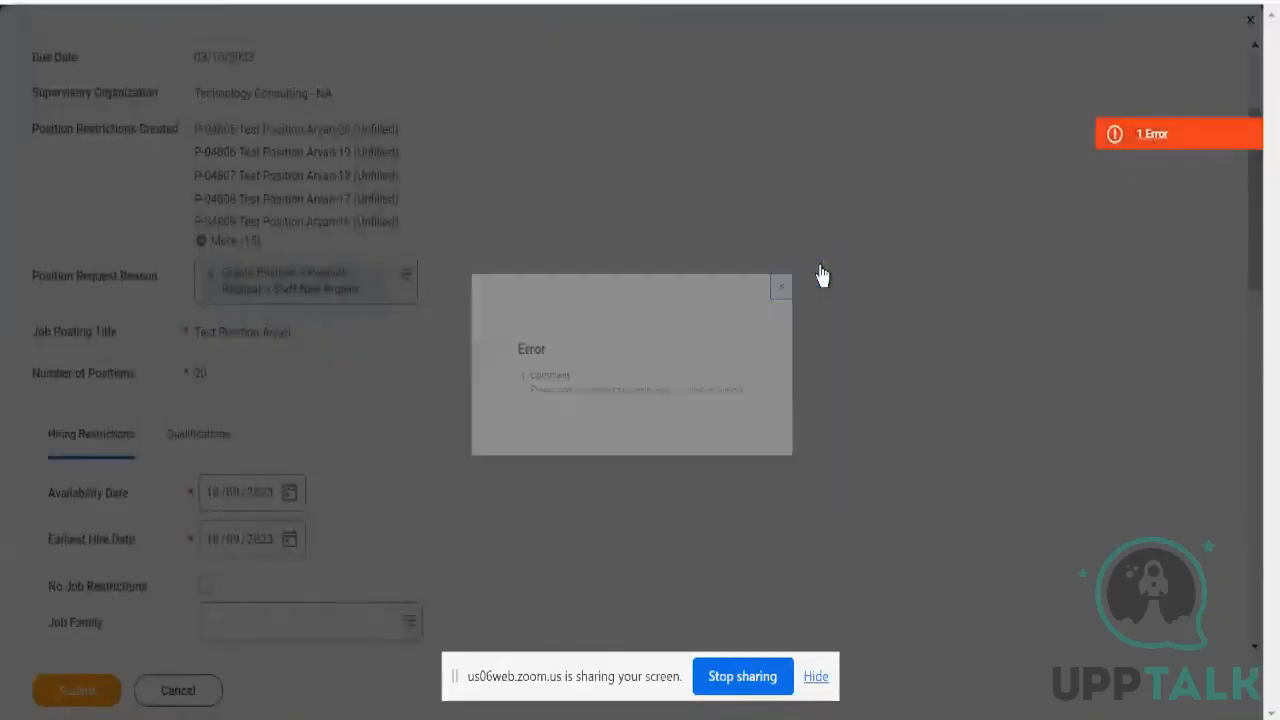
- Add the comment 'test' and submit the correction
{"action": "scroll", "coordinate": [300, 520], "scroll_direction": "down", "scroll_amount": 5}
{"action": "left_click", "coordinate": [231, 608]}
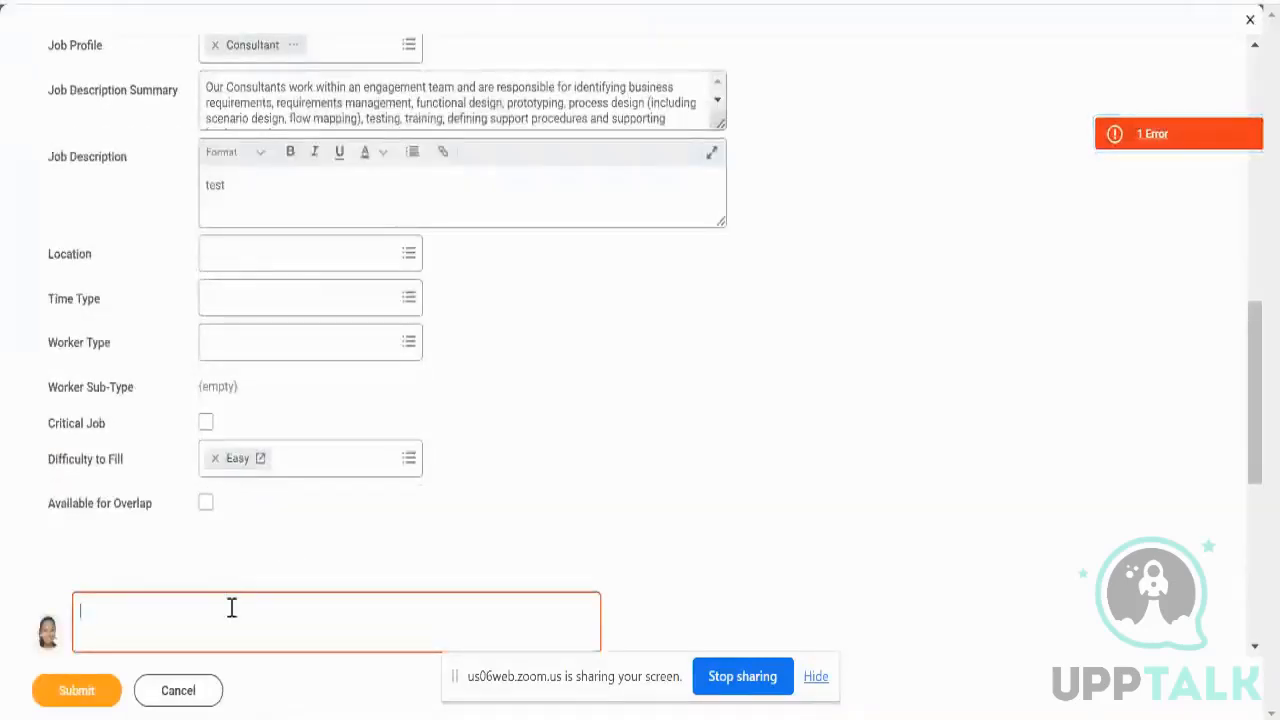
{"action": "type", "text": "test"}
{"action": "left_click", "coordinate": [97, 703]}
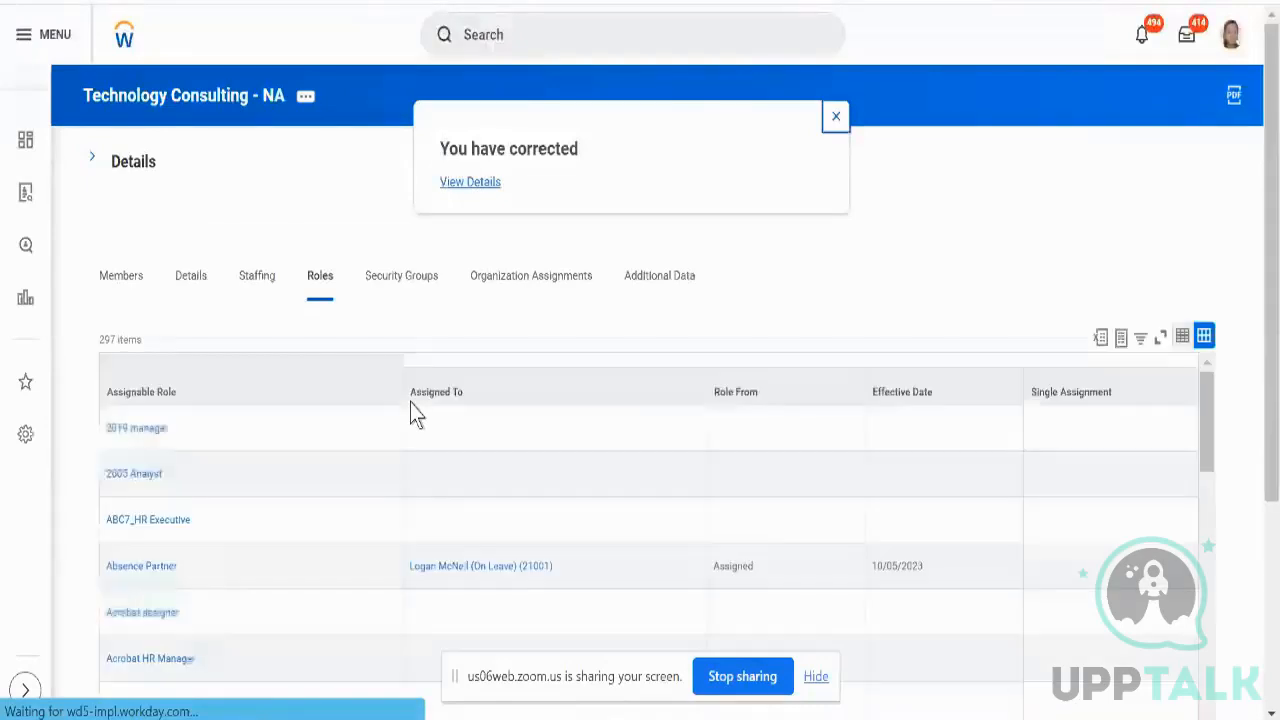
- Open the Staffing tab and scroll through the Positions without Job Requisition table
{"action": "left_click", "coordinate": [256, 276]}
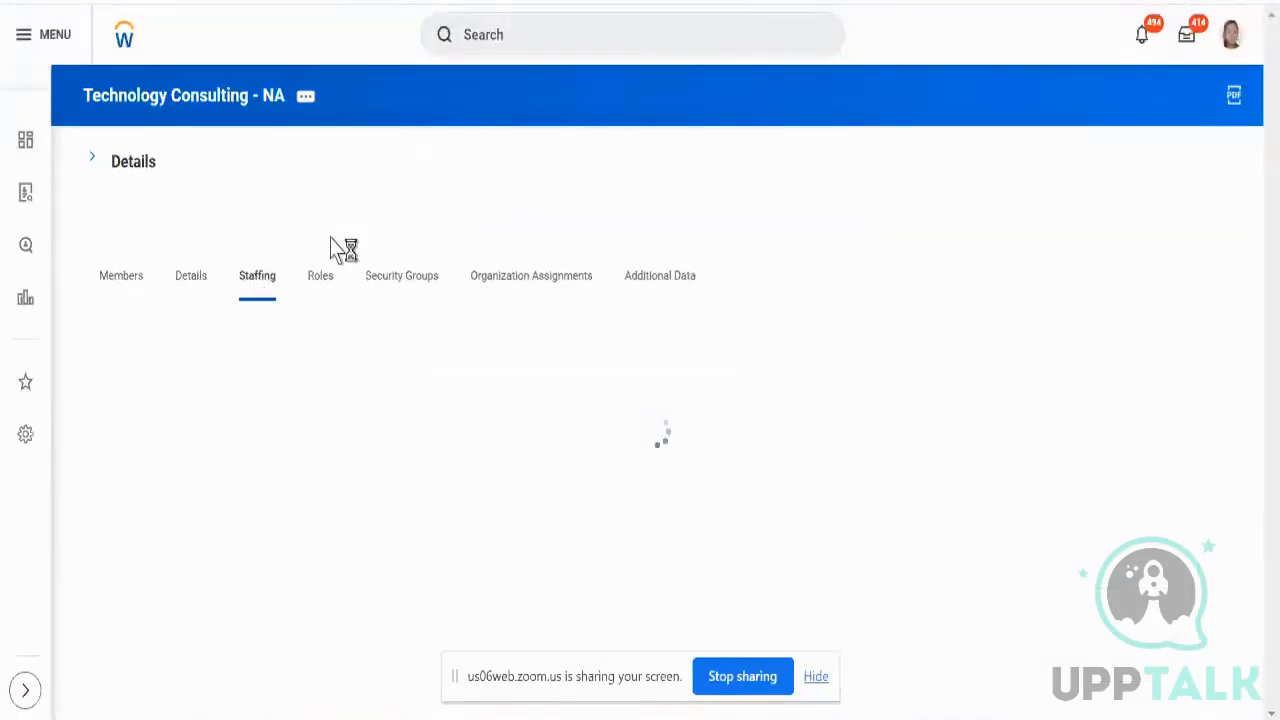
{"action": "scroll", "coordinate": [350, 244], "scroll_direction": "down", "scroll_amount": 1}
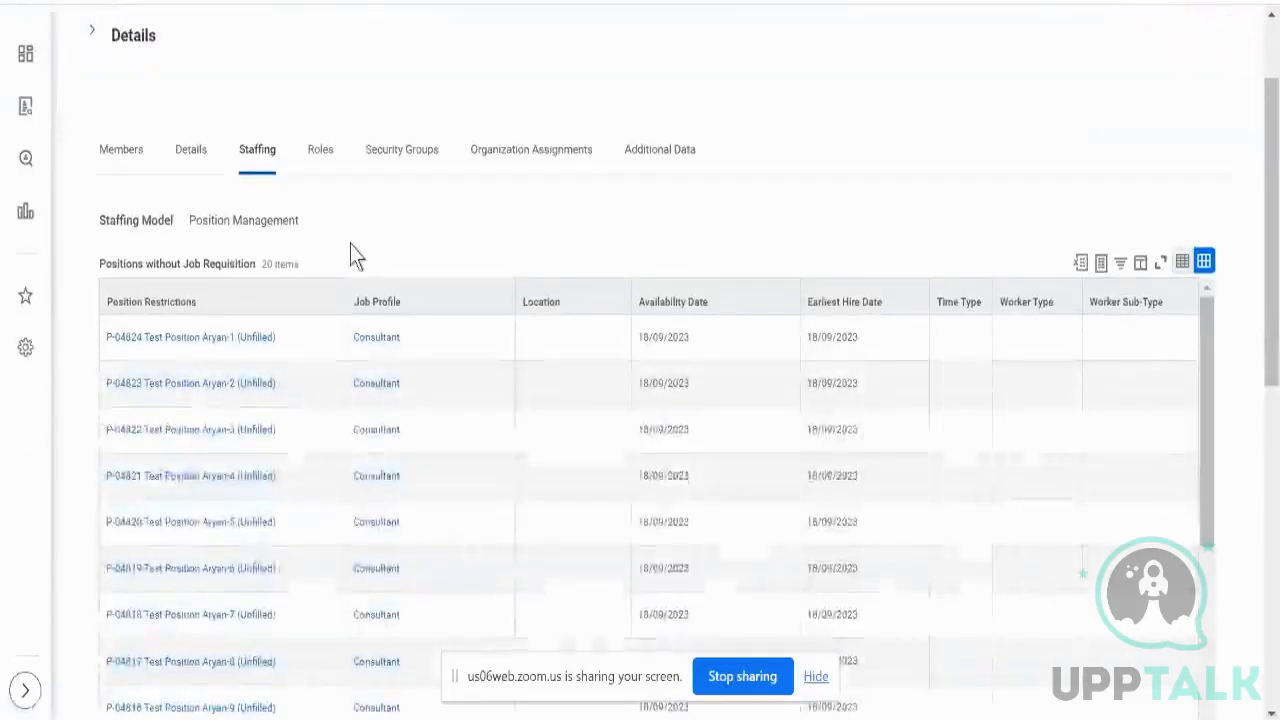
{"action": "scroll", "coordinate": [350, 258], "scroll_direction": "up", "scroll_amount": 1}
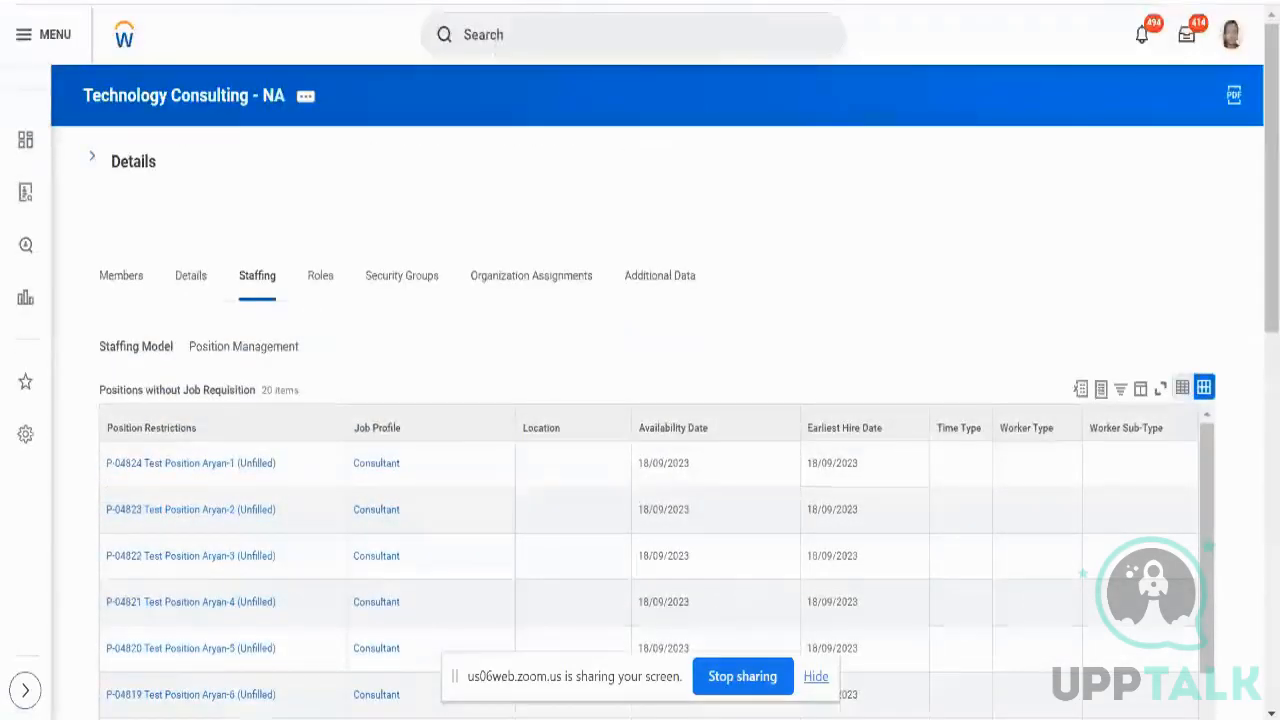
- Start Hire Employee from the related actions of position P-04824
{"action": "left_click", "coordinate": [287, 464]}
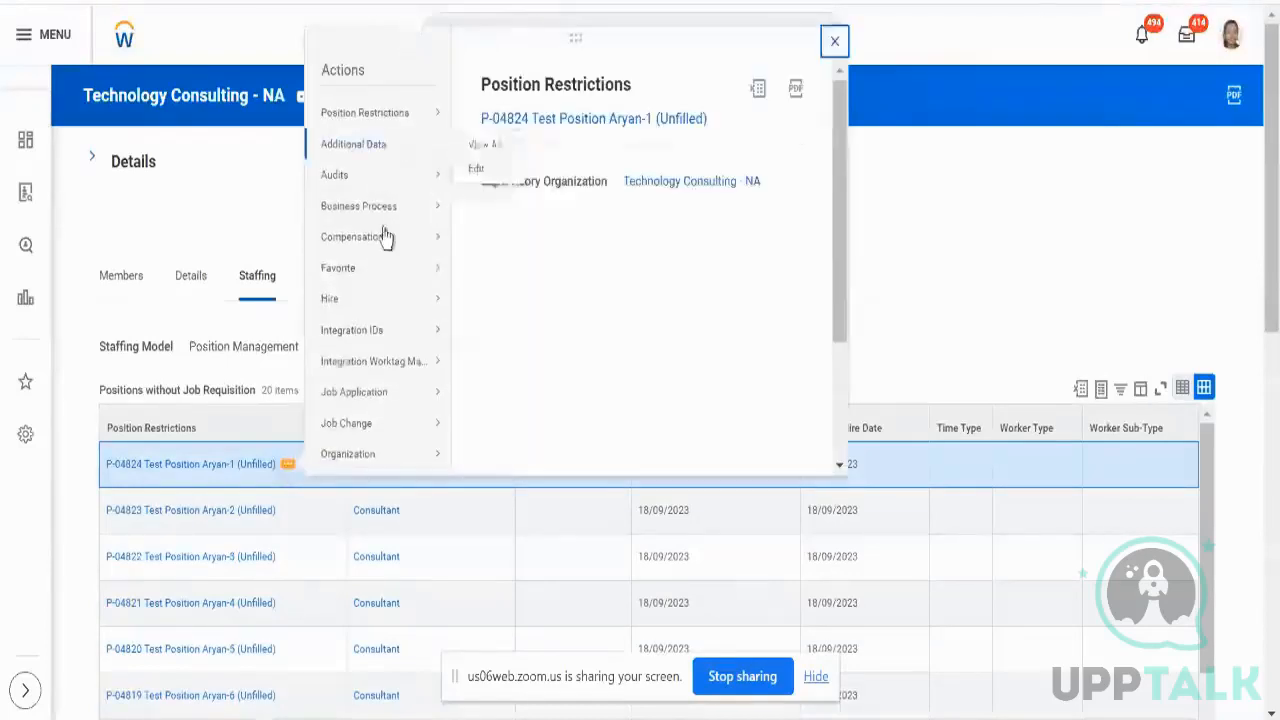
{"action": "mouse_move", "coordinate": [378, 302]}
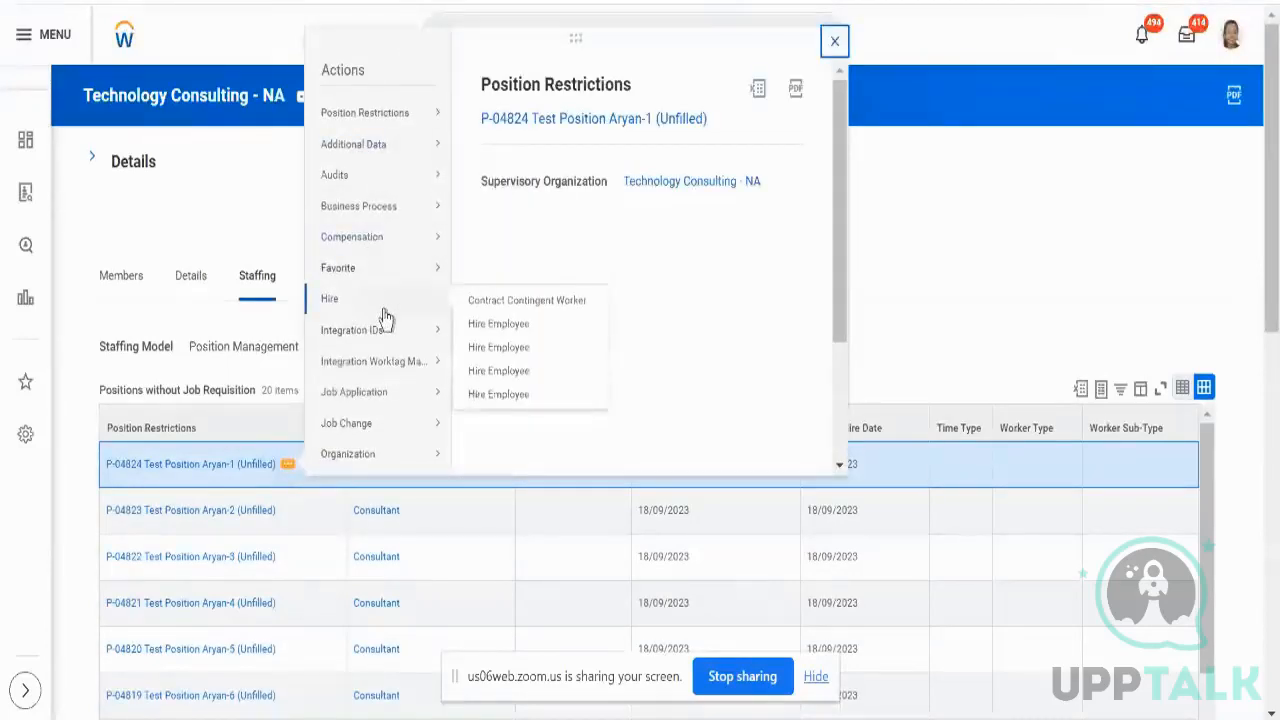
{"action": "left_click", "coordinate": [499, 326]}
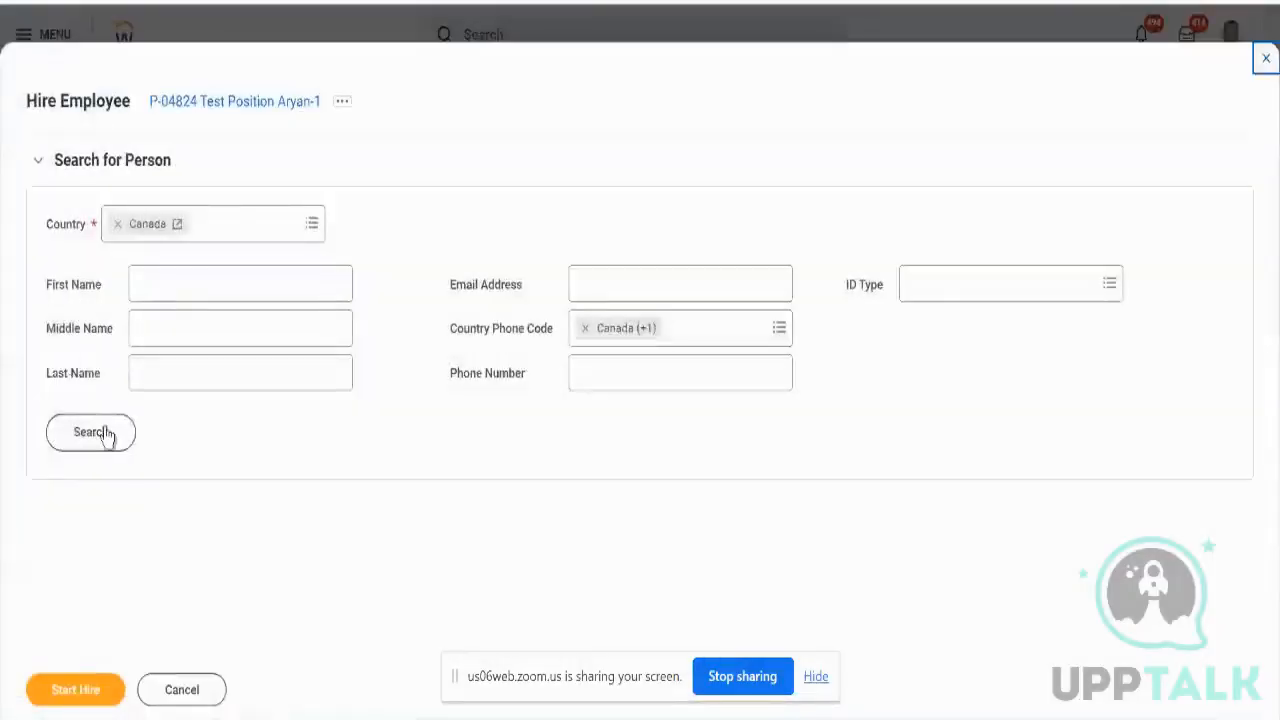
- Set the country to United States of America and search for the person by first name
{"action": "left_click", "coordinate": [230, 231]}
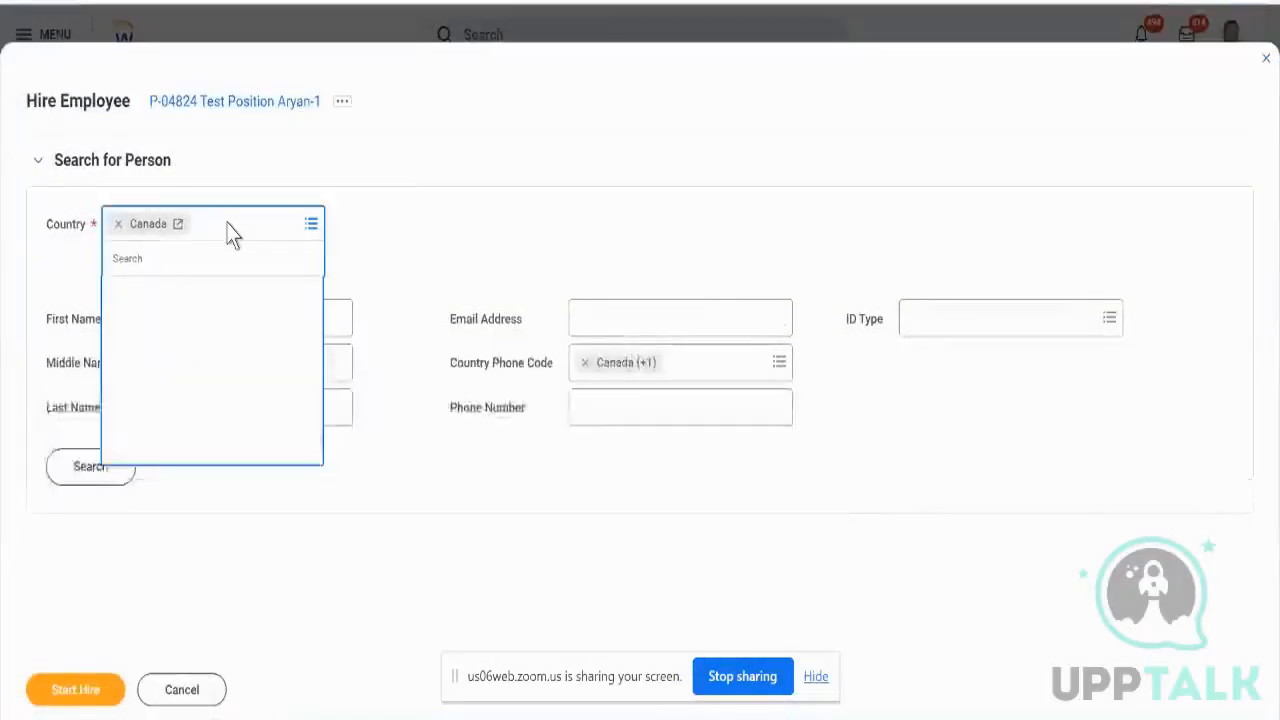
{"action": "type", "text": "ameri"}
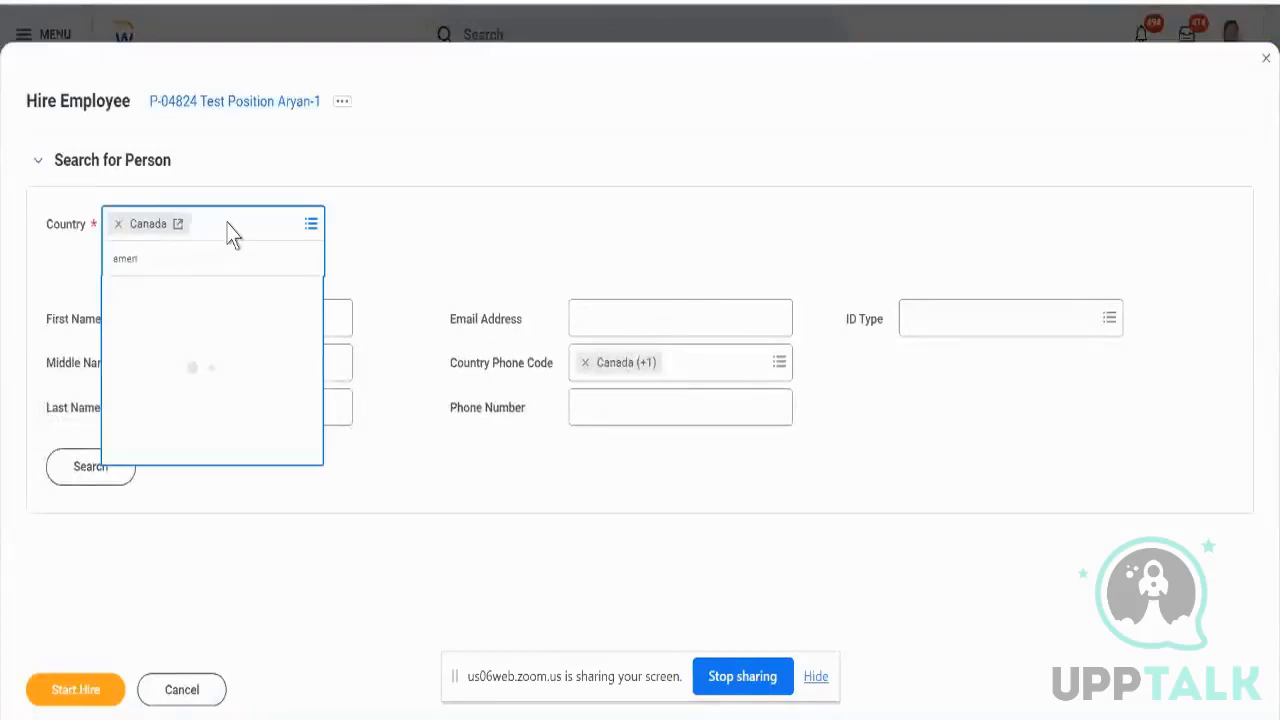
{"action": "key", "text": "Down"}
{"action": "key", "text": "Down"}
{"action": "key", "text": "Down"}
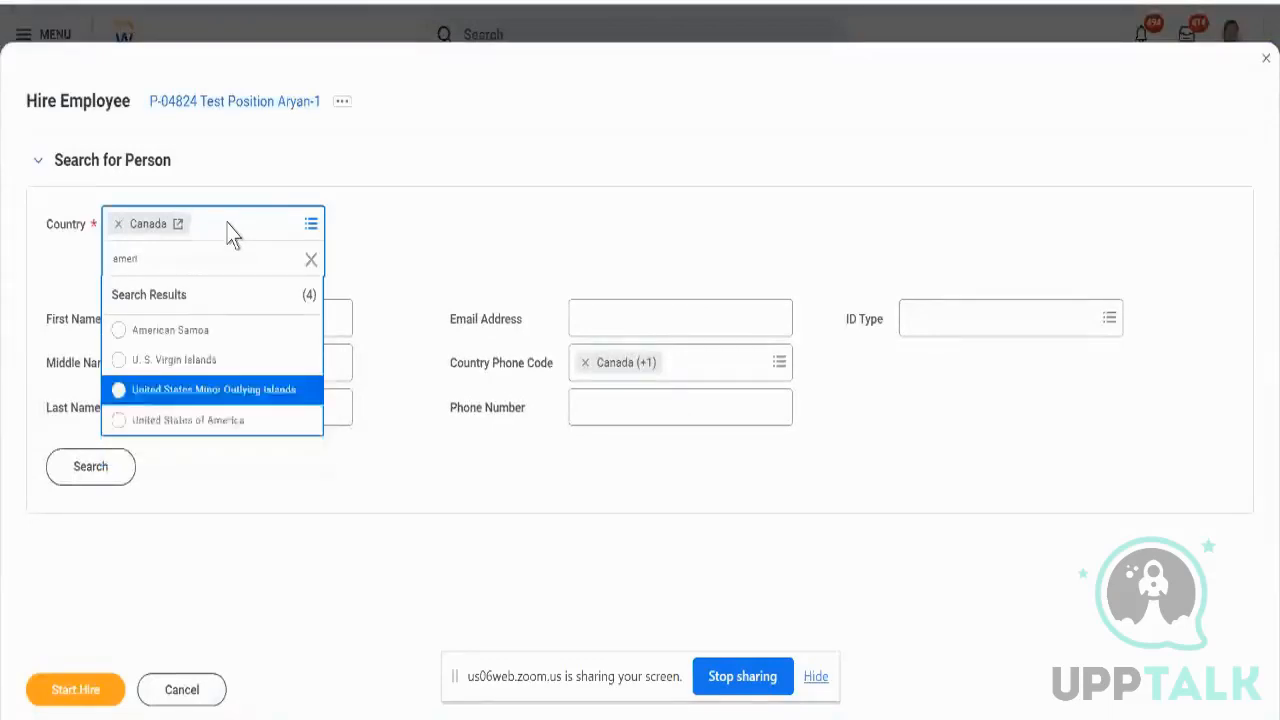
{"action": "key", "text": "Return"}
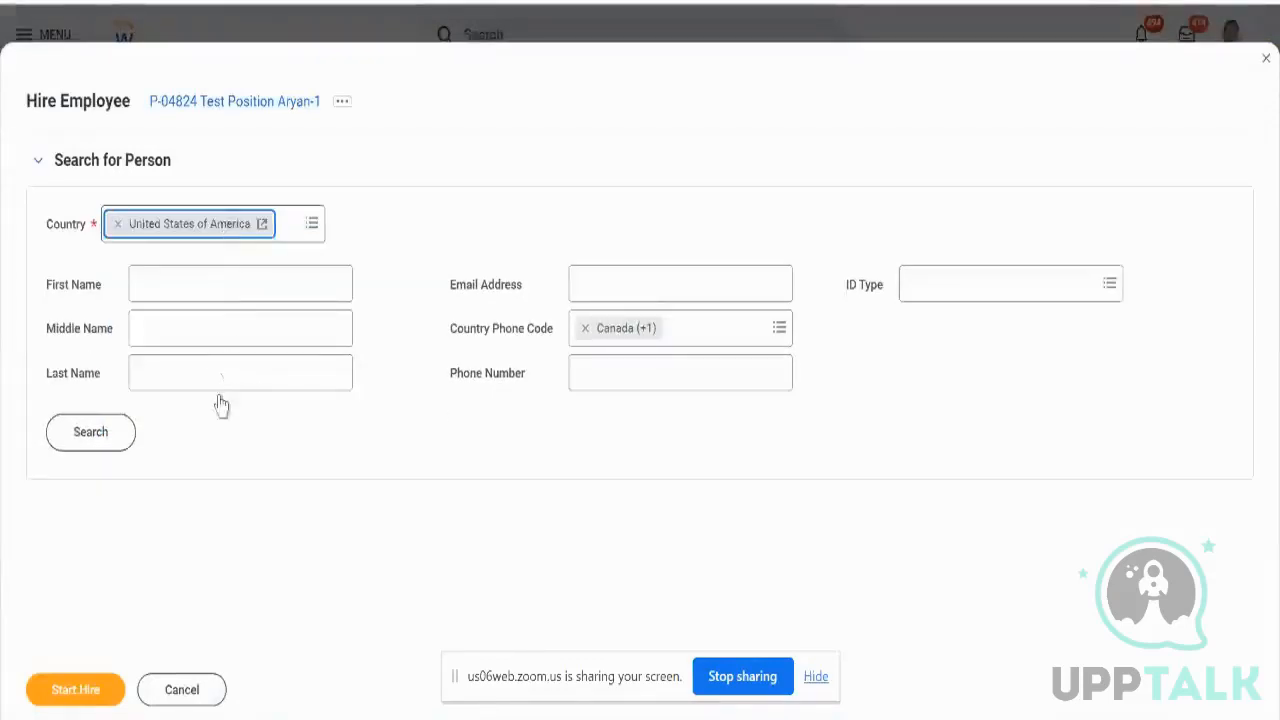
{"action": "left_click", "coordinate": [112, 450]}
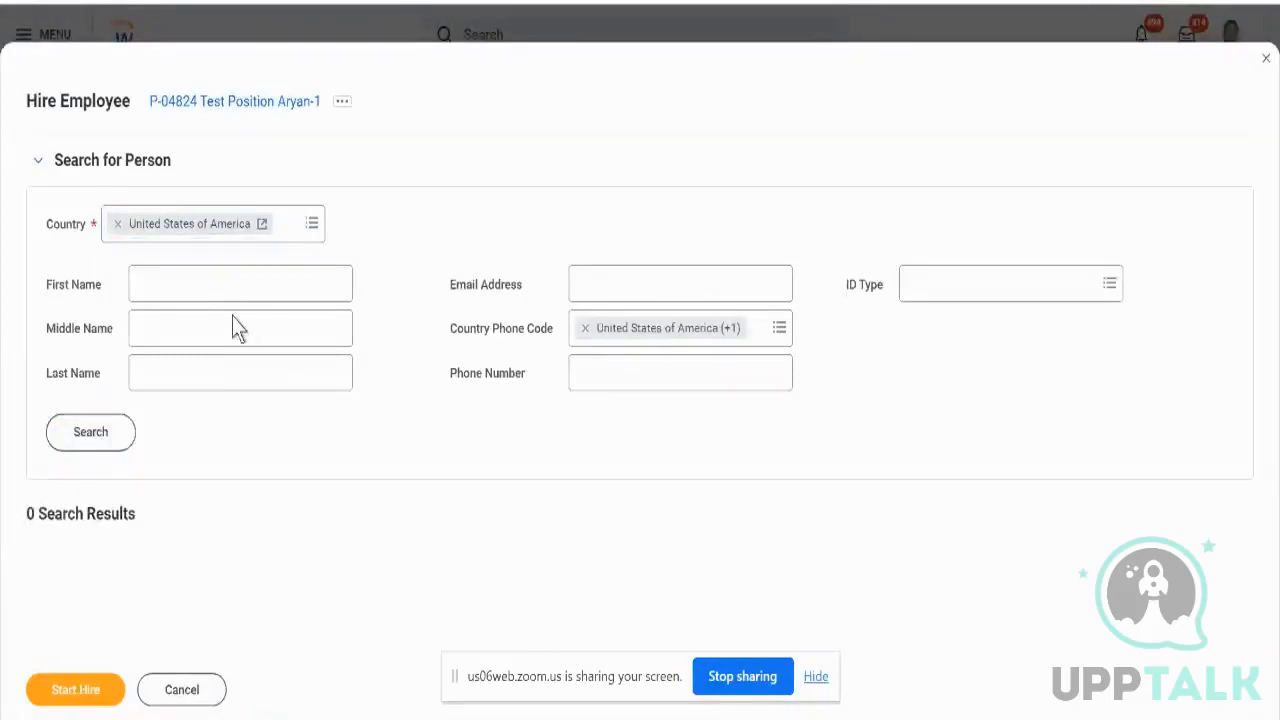
{"action": "left_click", "coordinate": [207, 288]}
{"action": "type", "text": "A"}
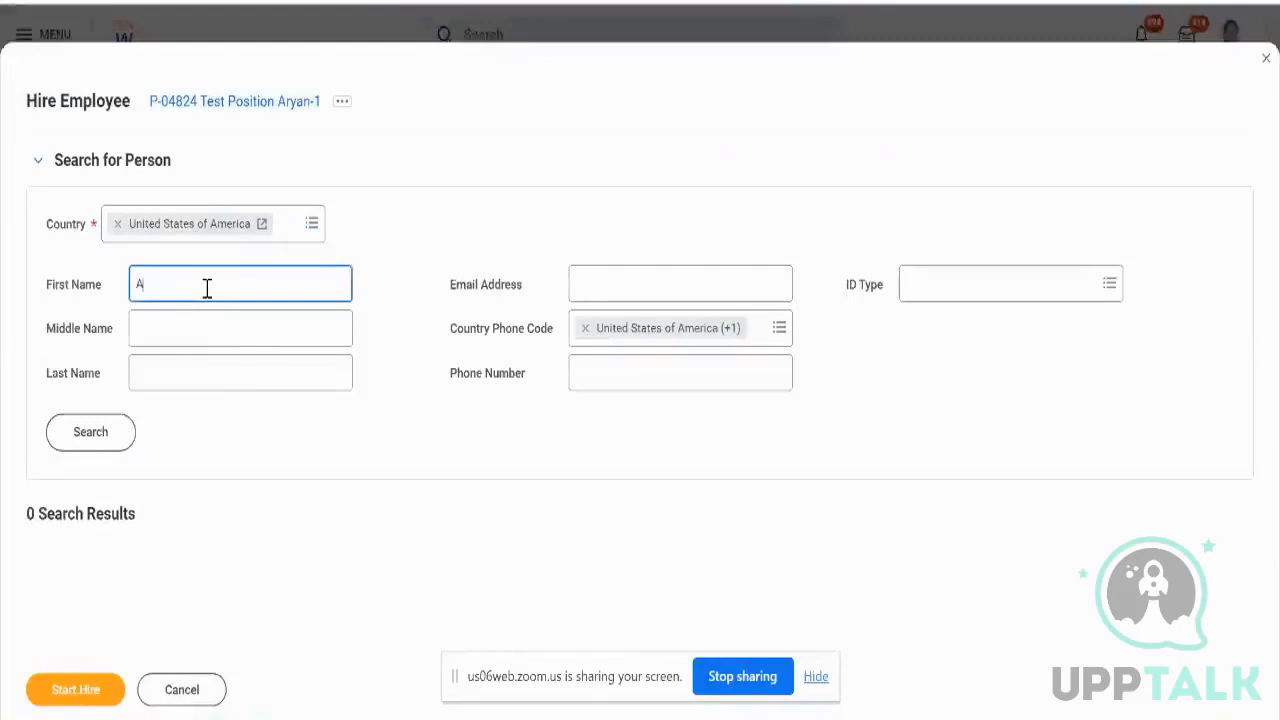
{"action": "type", "text": "ryan"}
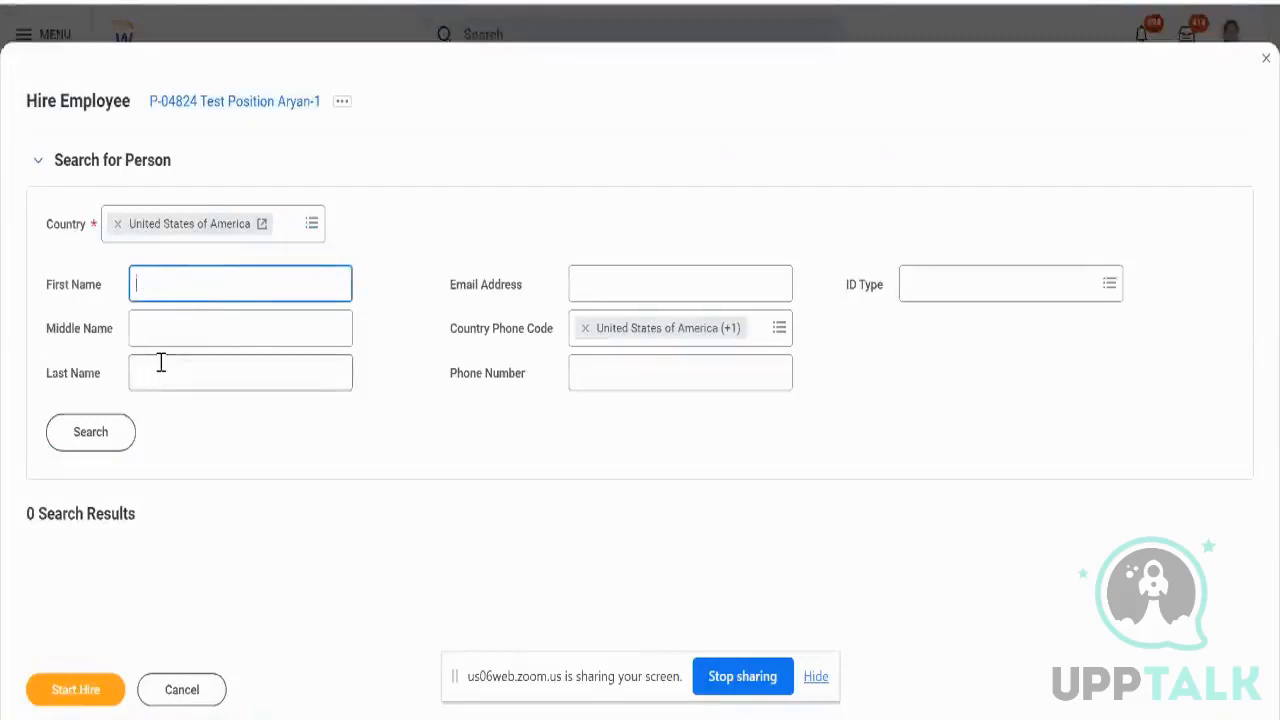
{"action": "type", "text": "Aryan"}
{"action": "left_click", "coordinate": [94, 430]}
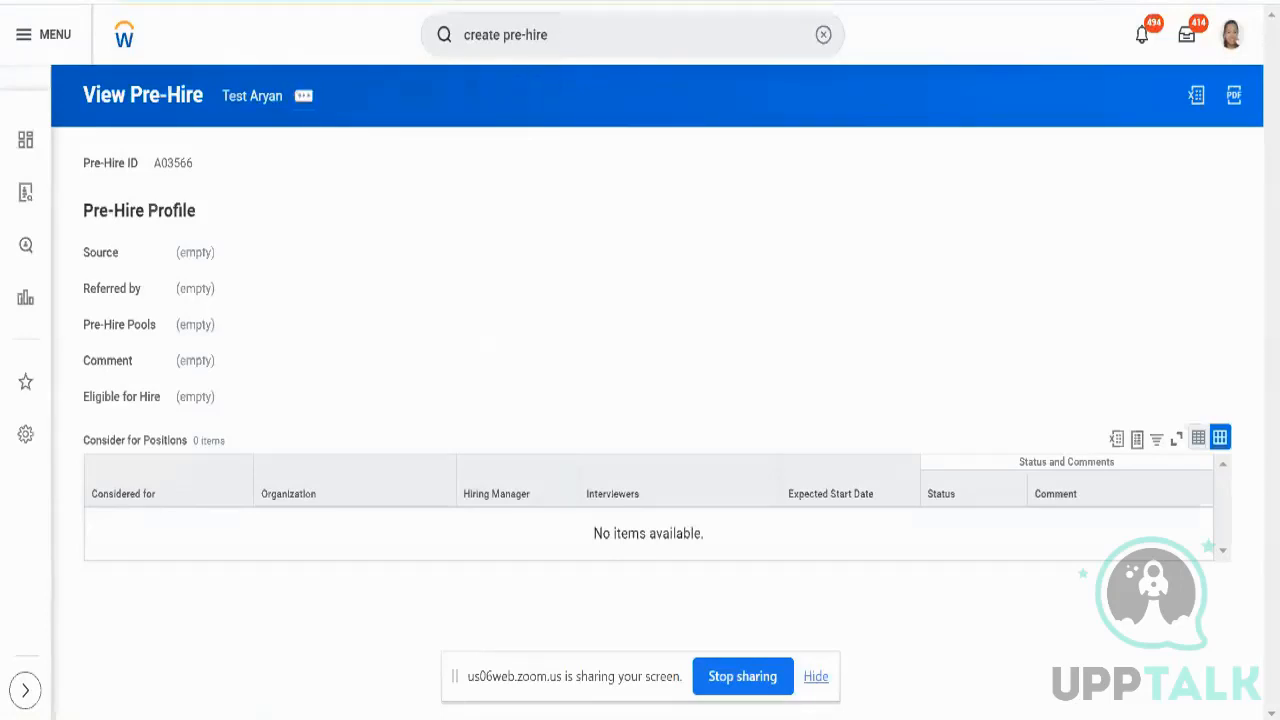
- Reload the page and cancel the long-running processing request
{"action": "key", "text": "F5"}
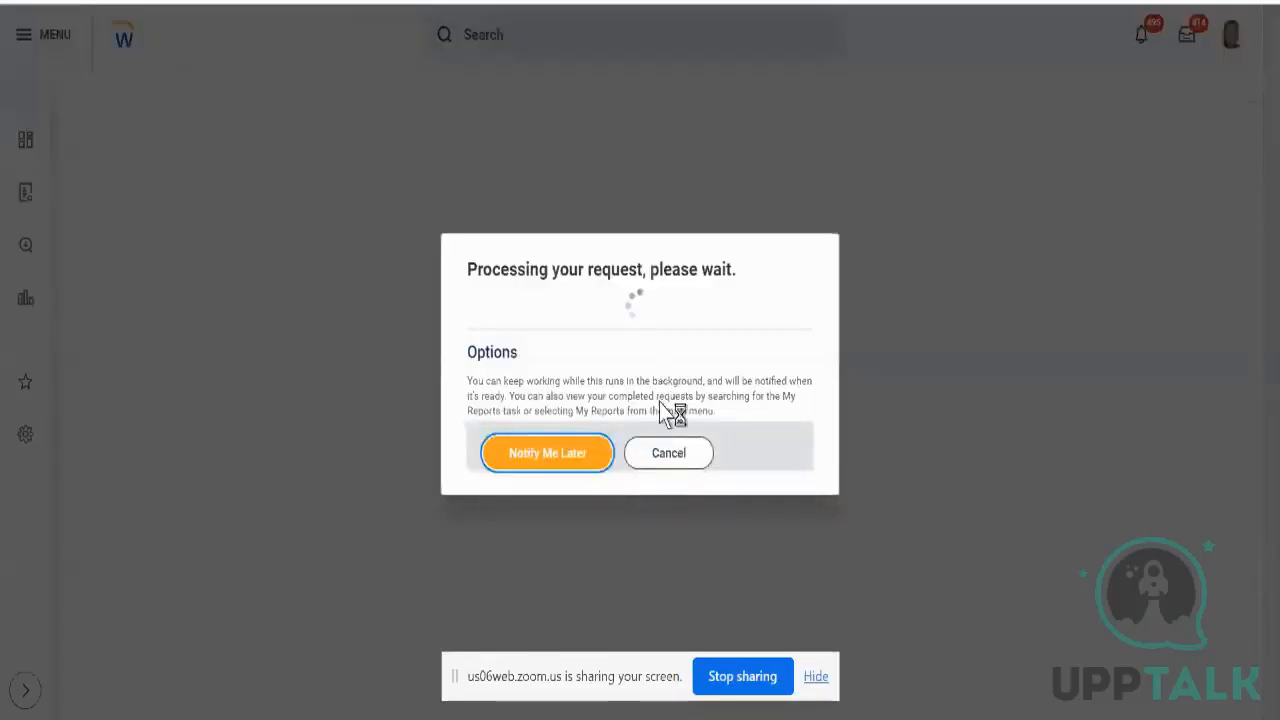
{"action": "left_click", "coordinate": [660, 443]}
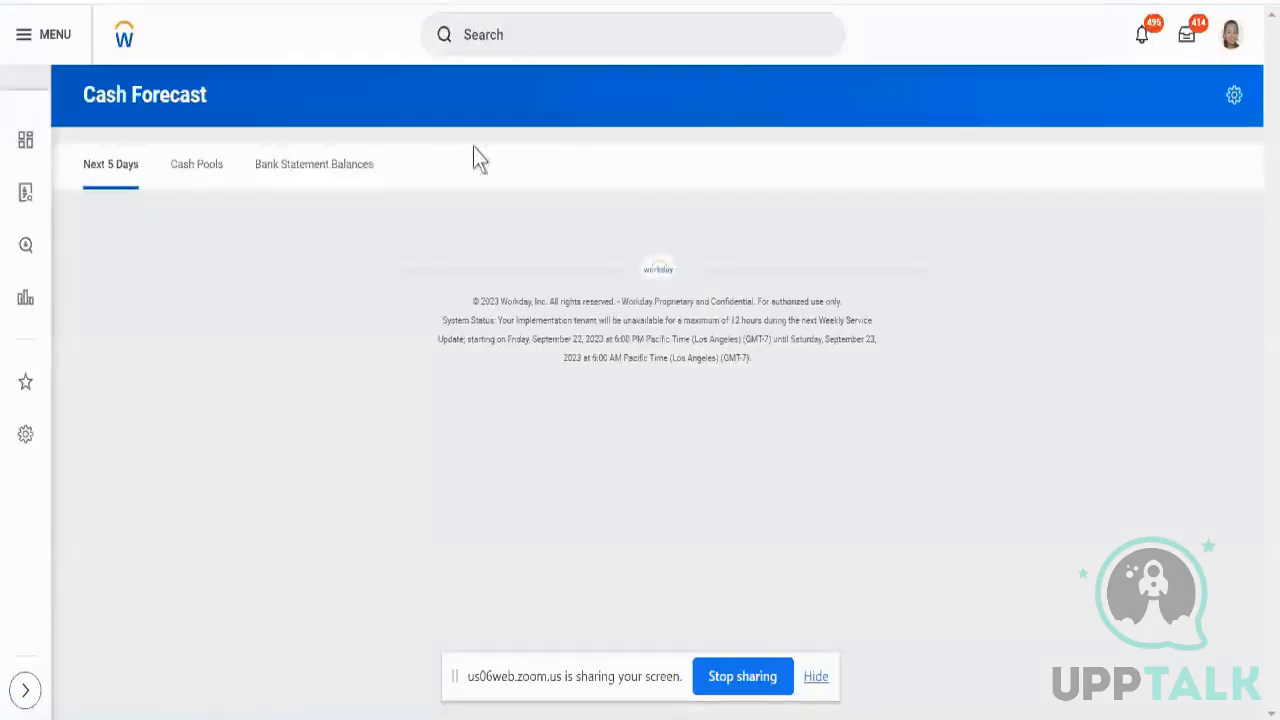
- Search for the test pre-hire with 'pre hire:', then 'cand:' prefixed name queries
{"action": "left_click", "coordinate": [598, 37]}
{"action": "type", "text": "p"}
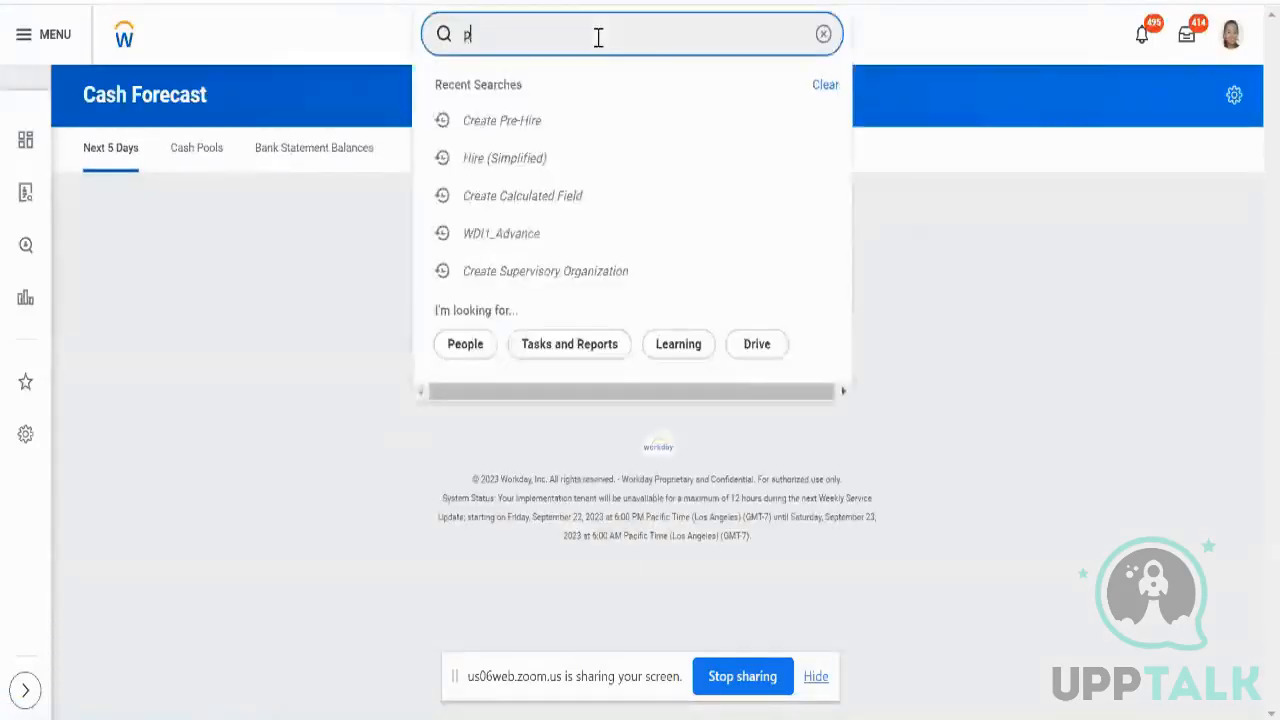
{"action": "type", "text": "re hire"}
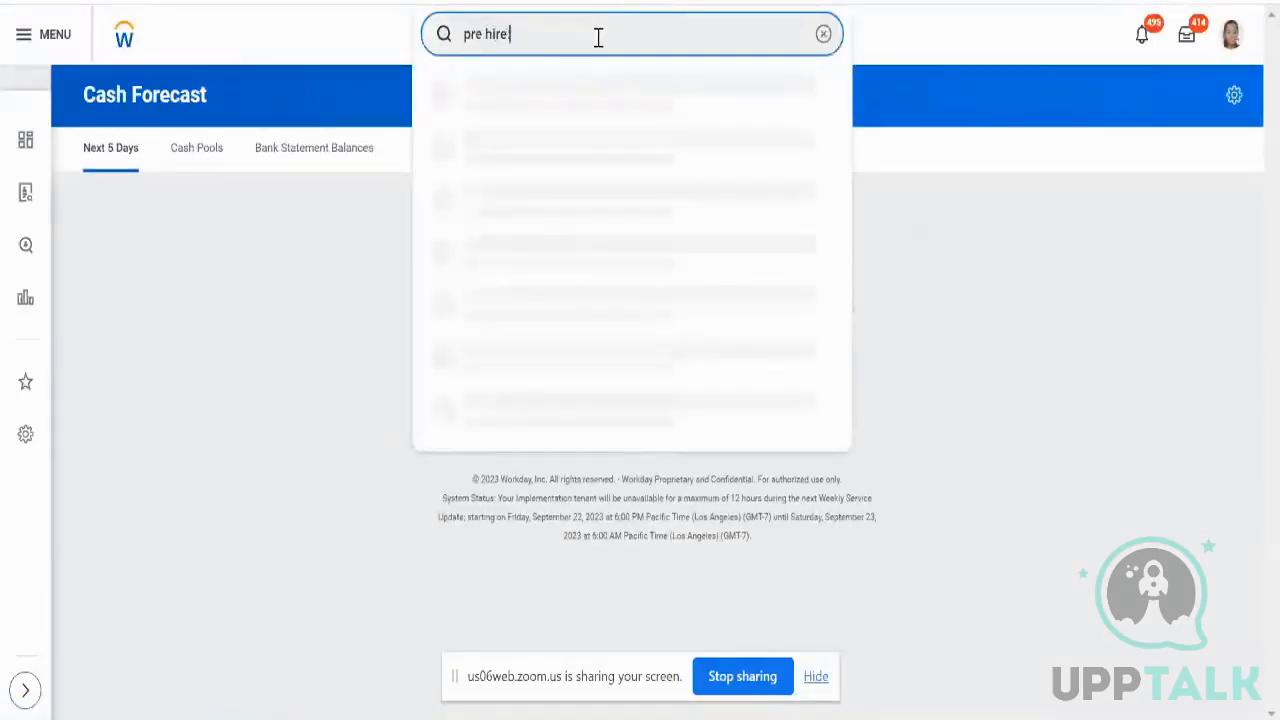
{"action": "type", "text": ": test aryan"}
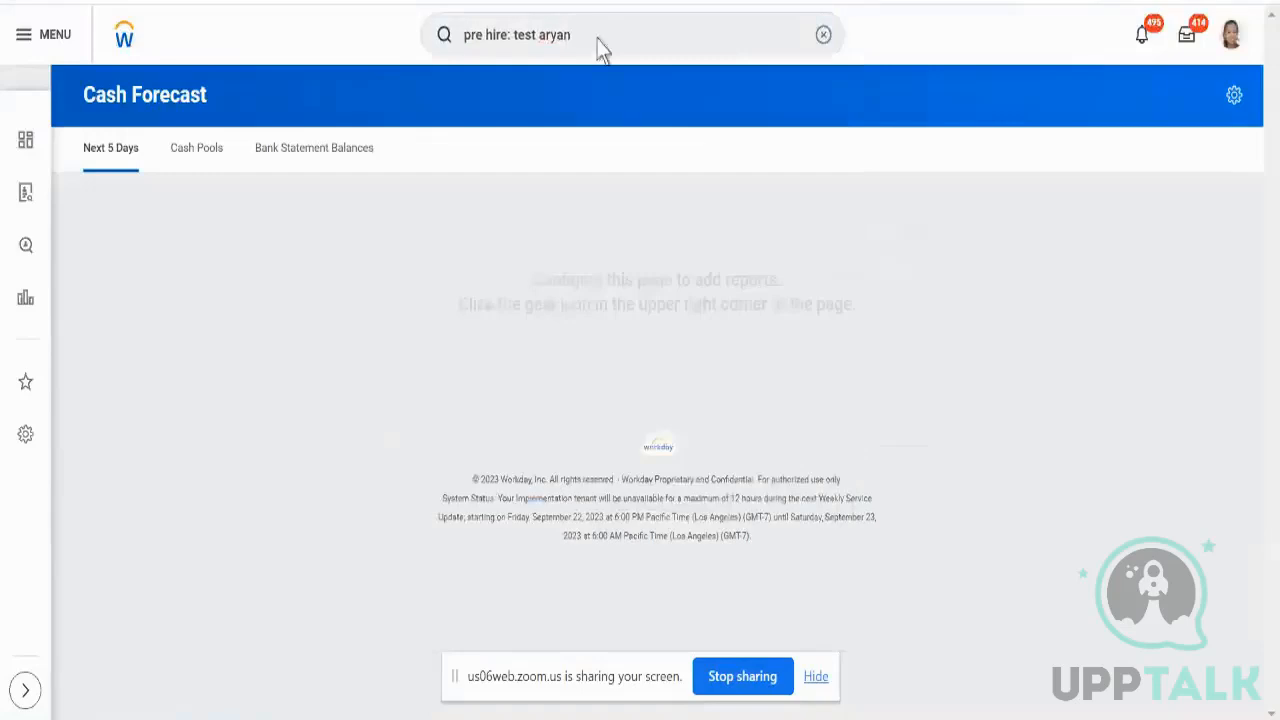
{"action": "key", "text": "Return"}
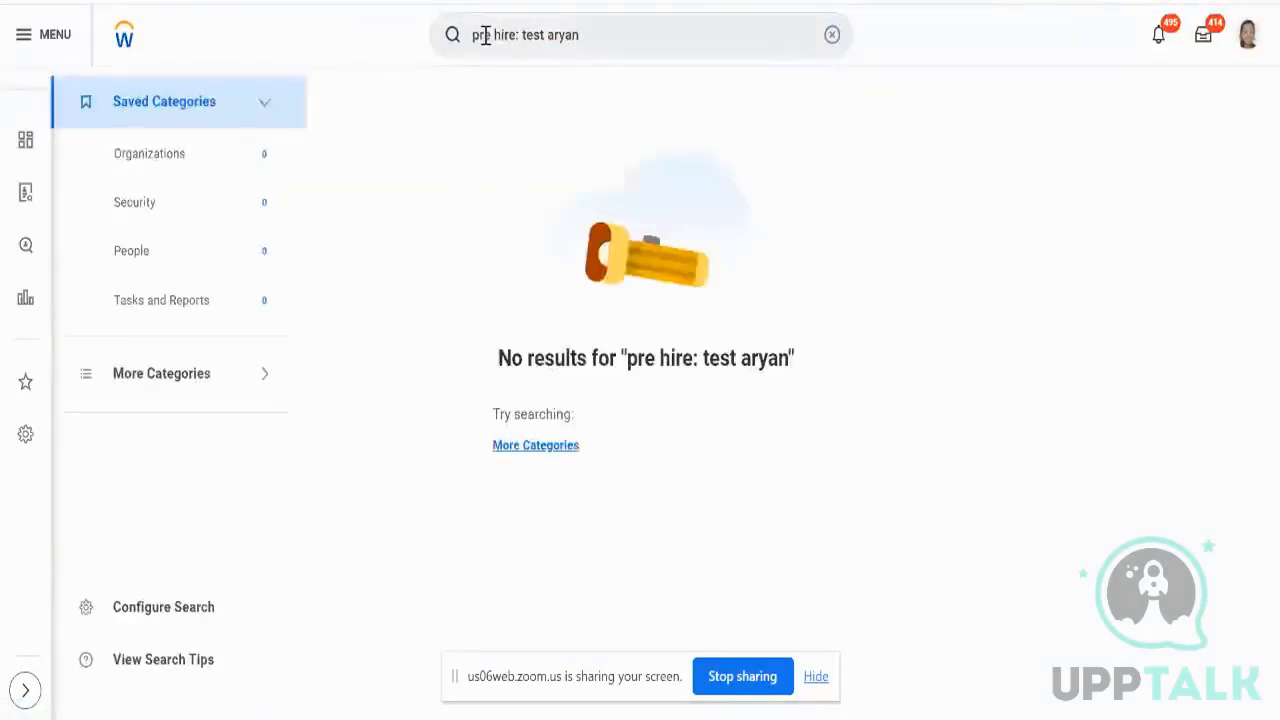
{"action": "double_click", "coordinate": [485, 35]}
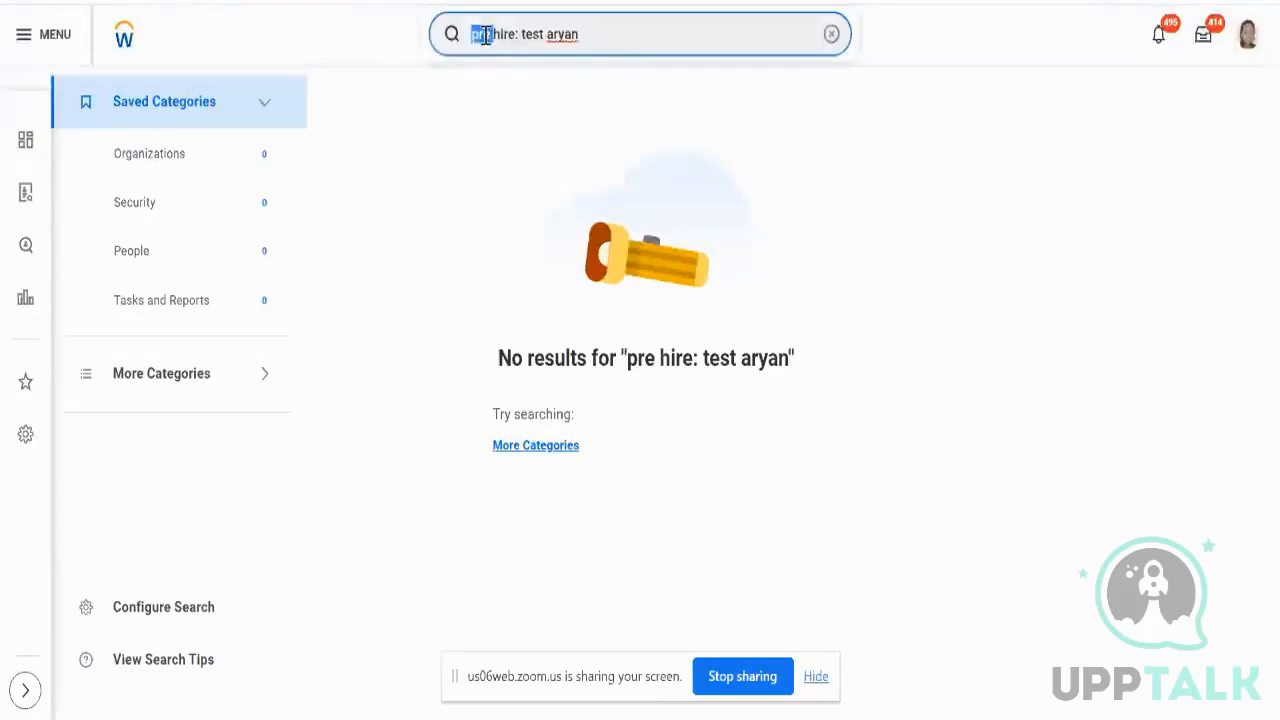
{"action": "key", "text": "ctrl+shift+Right"}
{"action": "key", "text": "ctrl+shift+Right"}
{"action": "type", "text": "c"}
{"action": "type", "text": "and:"}
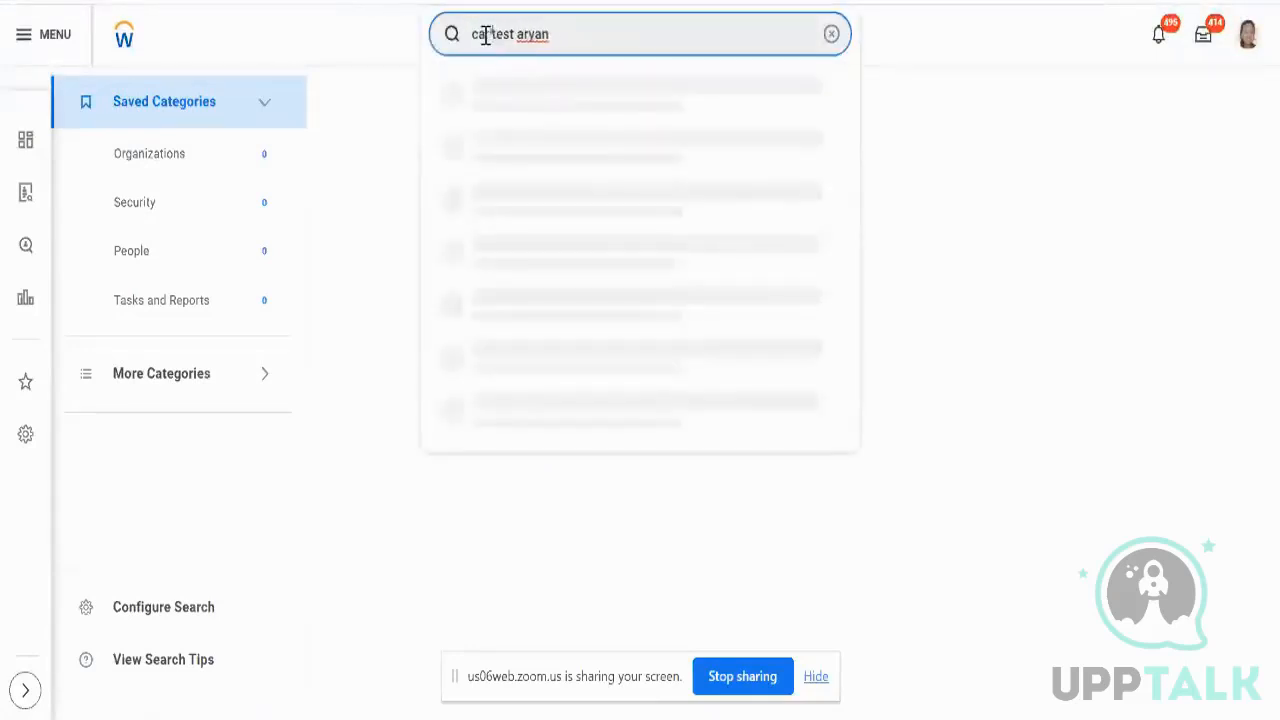
{"action": "key", "text": "Return"}
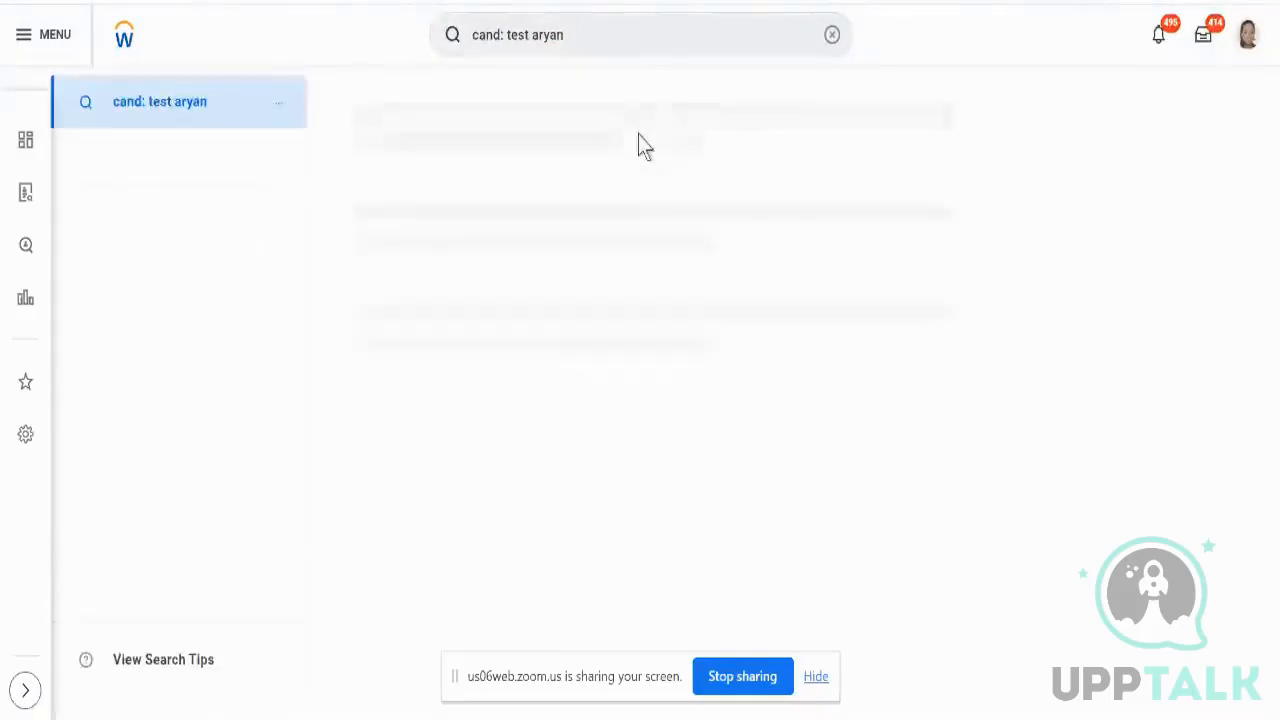
- Search the plain name, view the People results, and clear the search box
{"action": "scroll", "coordinate": [675, 261], "scroll_direction": "down", "scroll_amount": 3}
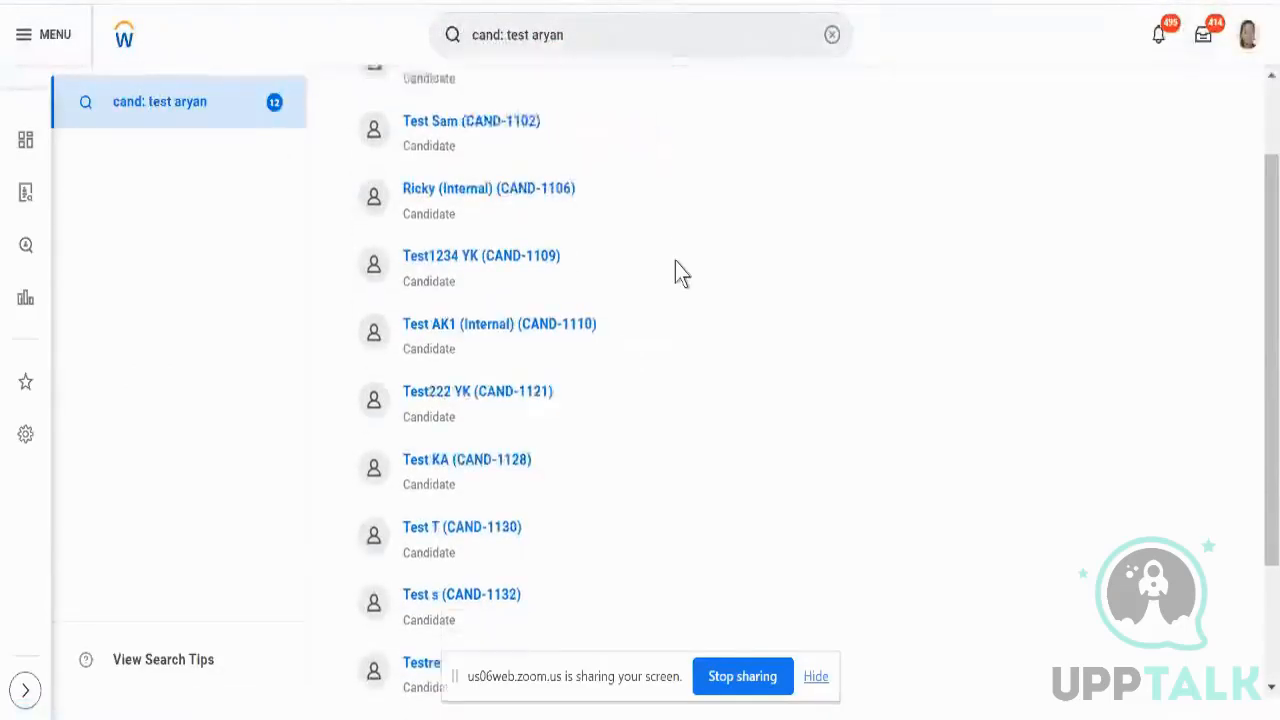
{"action": "scroll", "coordinate": [675, 261], "scroll_direction": "up", "scroll_amount": 3}
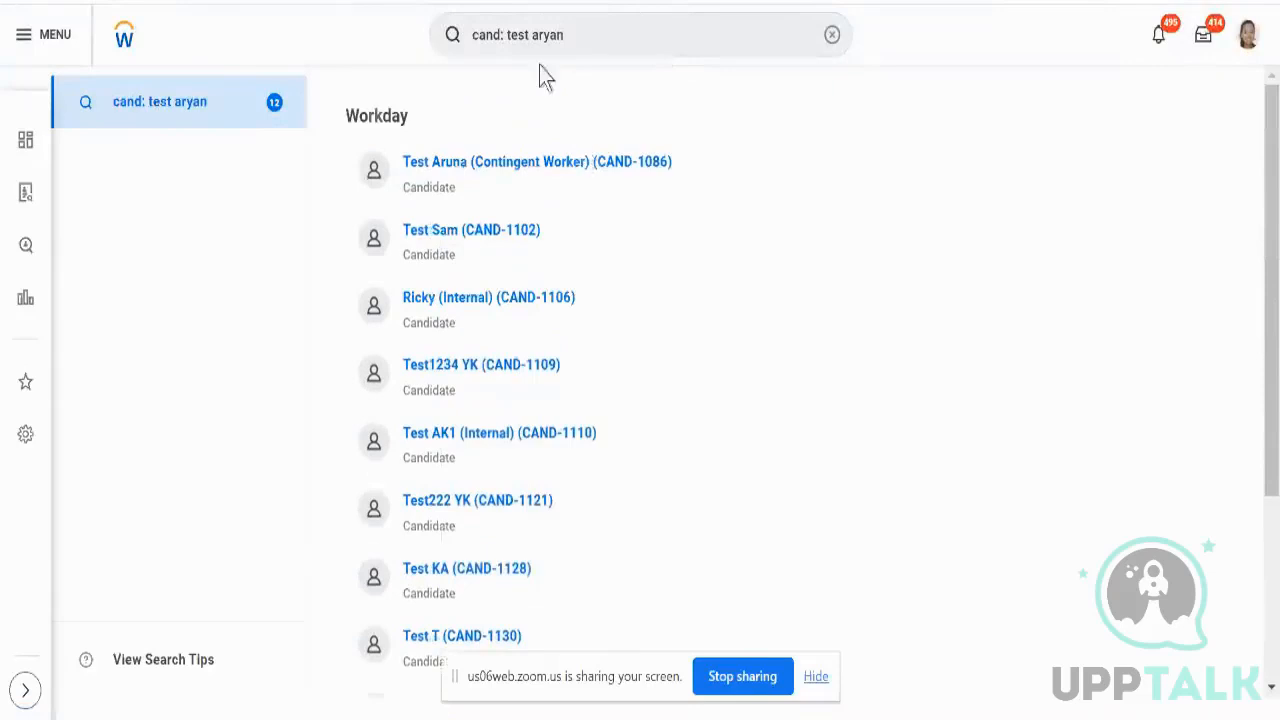
{"action": "left_click", "coordinate": [505, 34]}
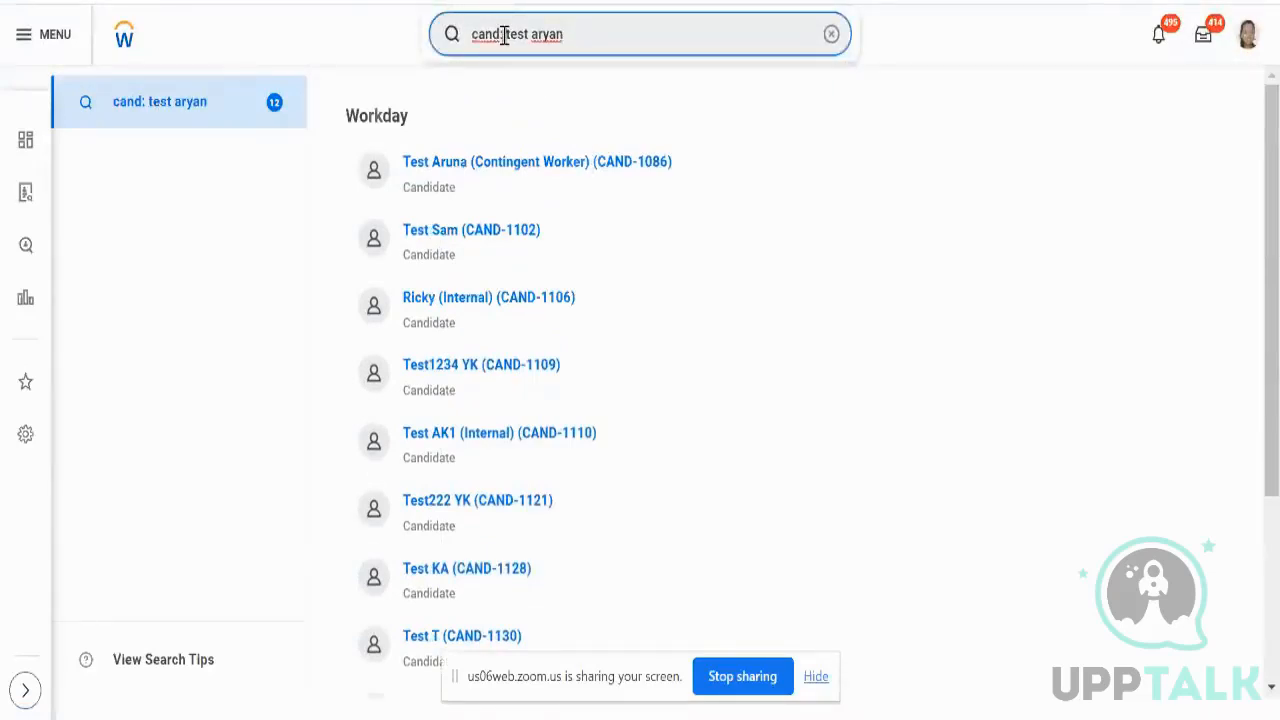
{"action": "key", "text": "BackSpace"}
{"action": "key", "text": "BackSpace"}
{"action": "key", "text": "BackSpace"}
{"action": "key", "text": "BackSpace"}
{"action": "key", "text": "BackSpace"}
{"action": "key", "text": "BackSpace"}
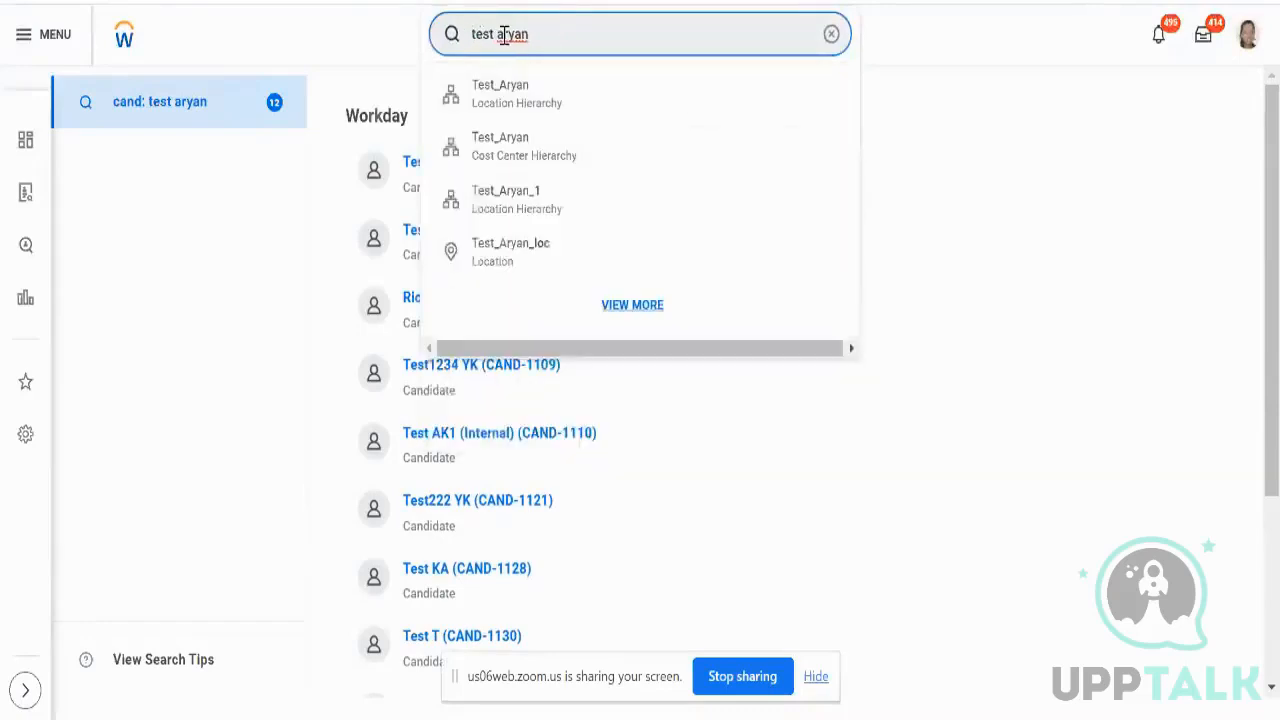
{"action": "key", "text": "Return"}
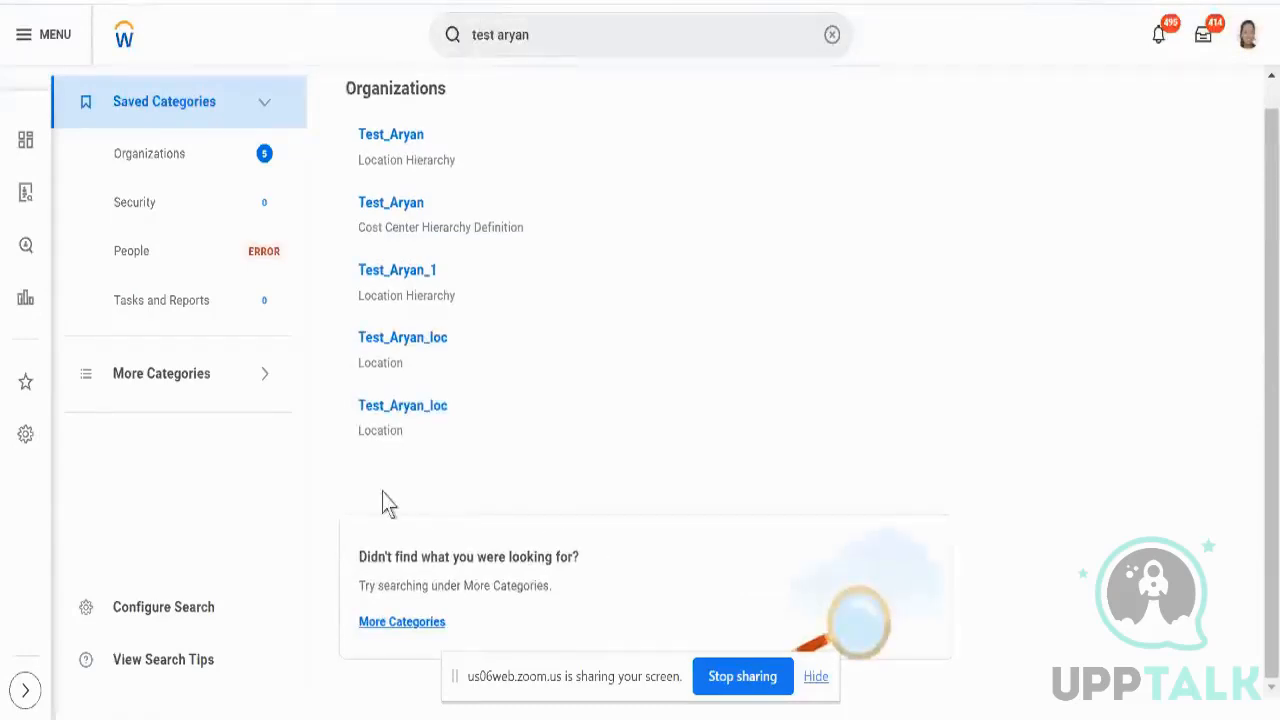
{"action": "left_click", "coordinate": [215, 271]}
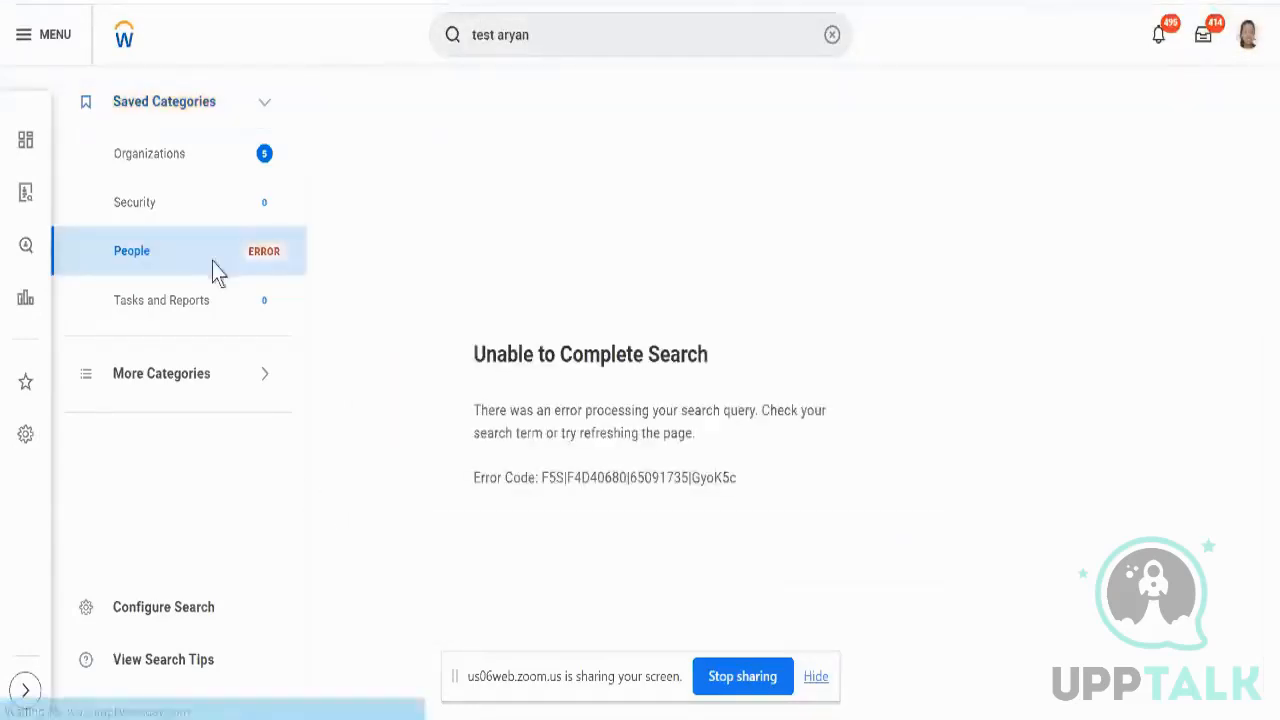
{"action": "left_click", "coordinate": [594, 38]}
{"action": "left_click", "coordinate": [594, 38]}
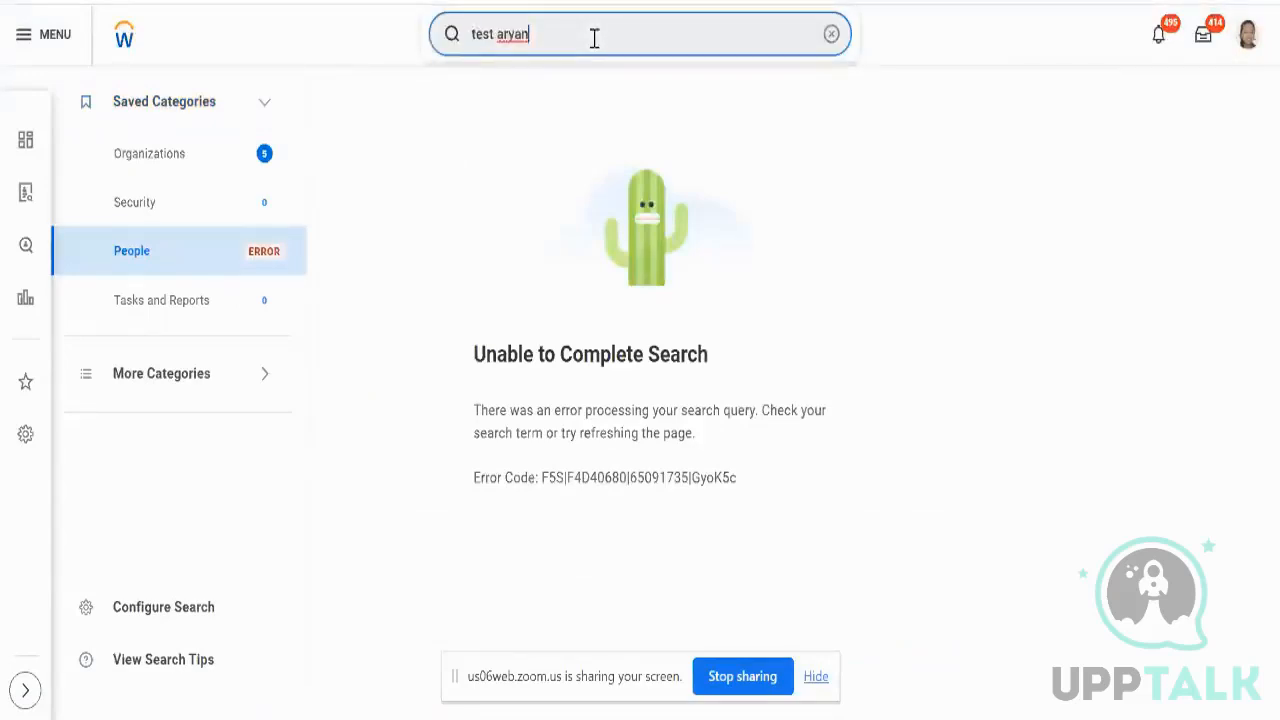
{"action": "key", "text": "BackSpace"}
{"action": "key", "text": "BackSpace"}
{"action": "key", "text": "BackSpace"}
{"action": "key", "text": "BackSpace"}
{"action": "key", "text": "BackSpace"}
{"action": "key", "text": "BackSpace"}
{"action": "key", "text": "BackSpace"}
{"action": "key", "text": "BackSpace"}
{"action": "key", "text": "BackSpace"}
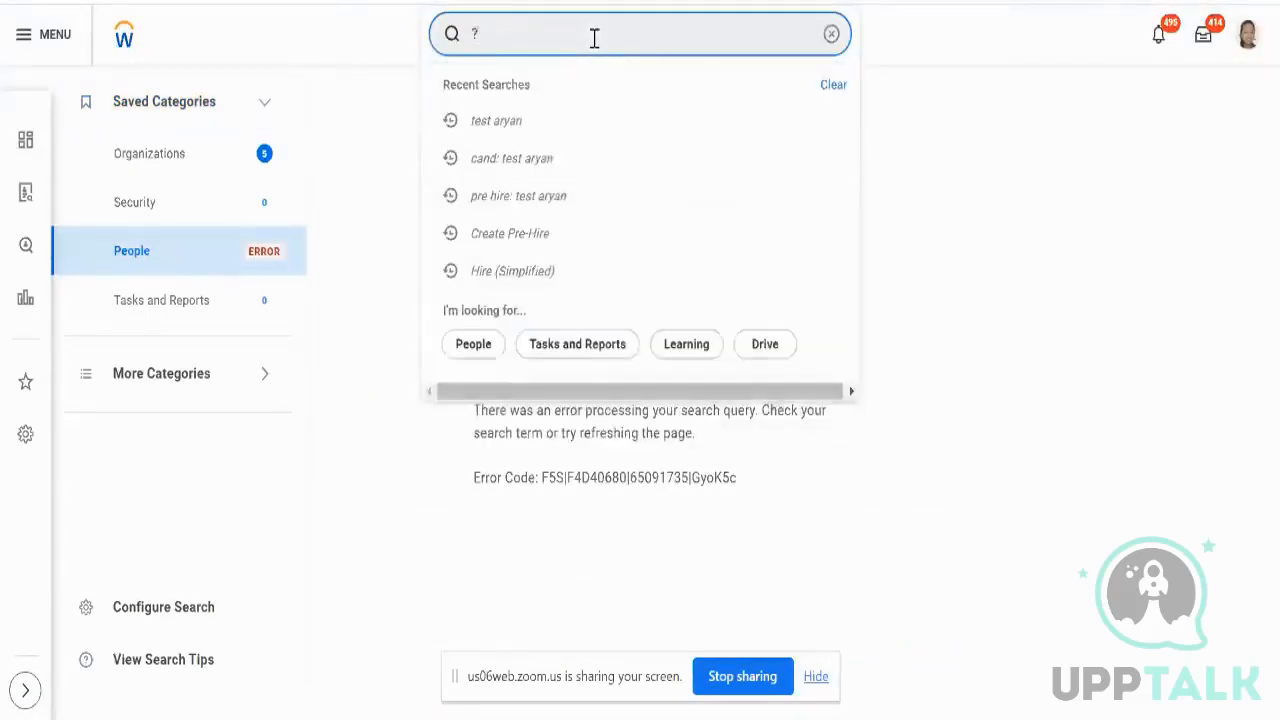
- List the search prefixes with '?', then search the test pre-hire using 'ph:'
{"action": "key", "text": "Return"}
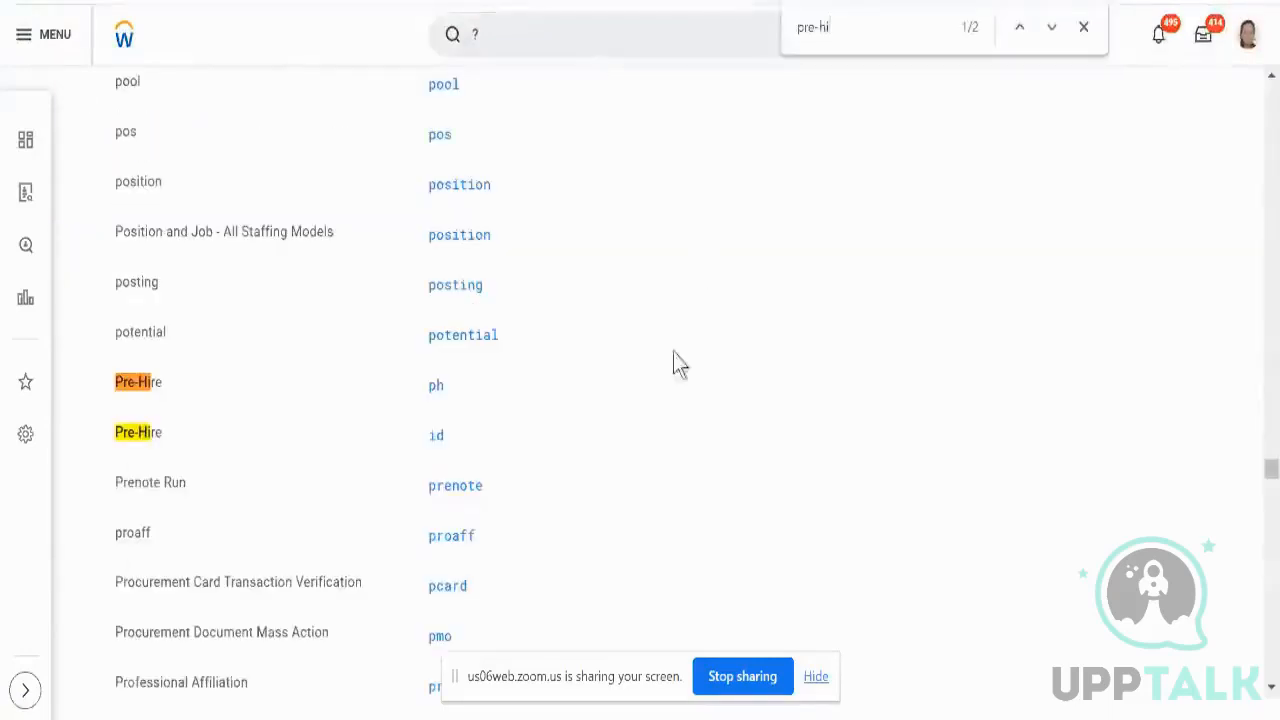
{"action": "scroll", "coordinate": [670, 372], "scroll_direction": "up", "scroll_amount": 10}
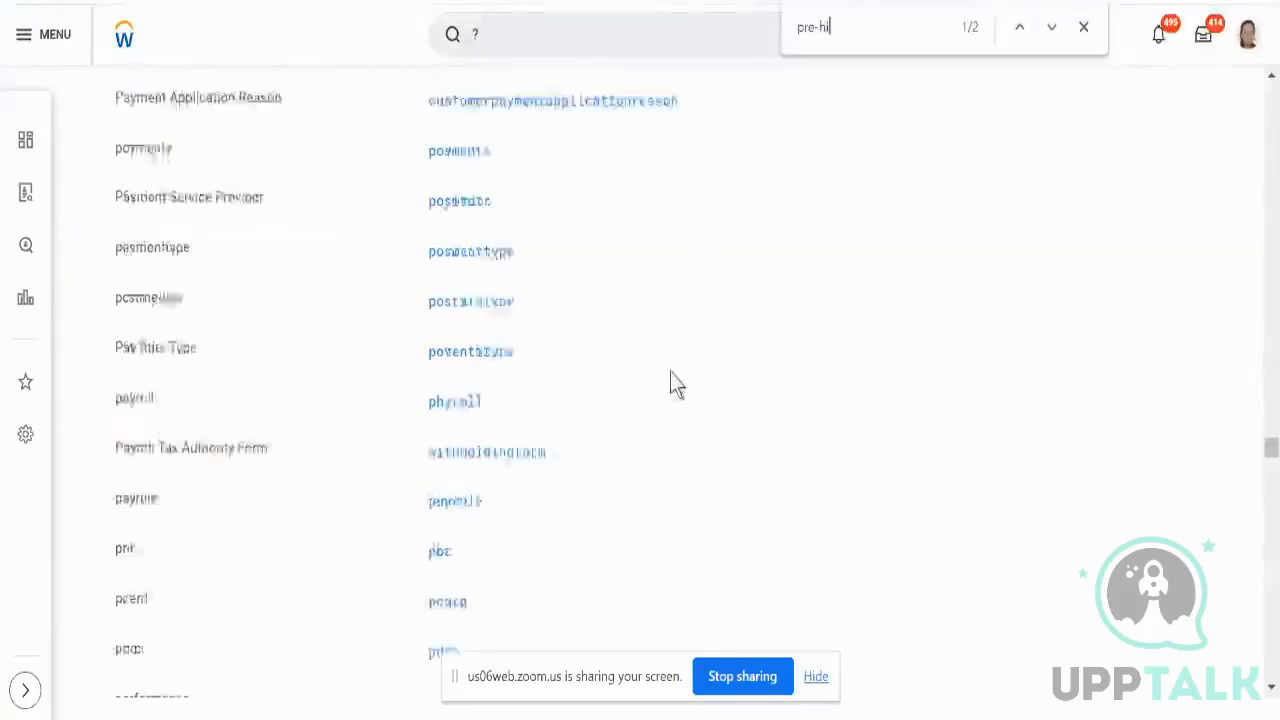
{"action": "left_click", "coordinate": [566, 38]}
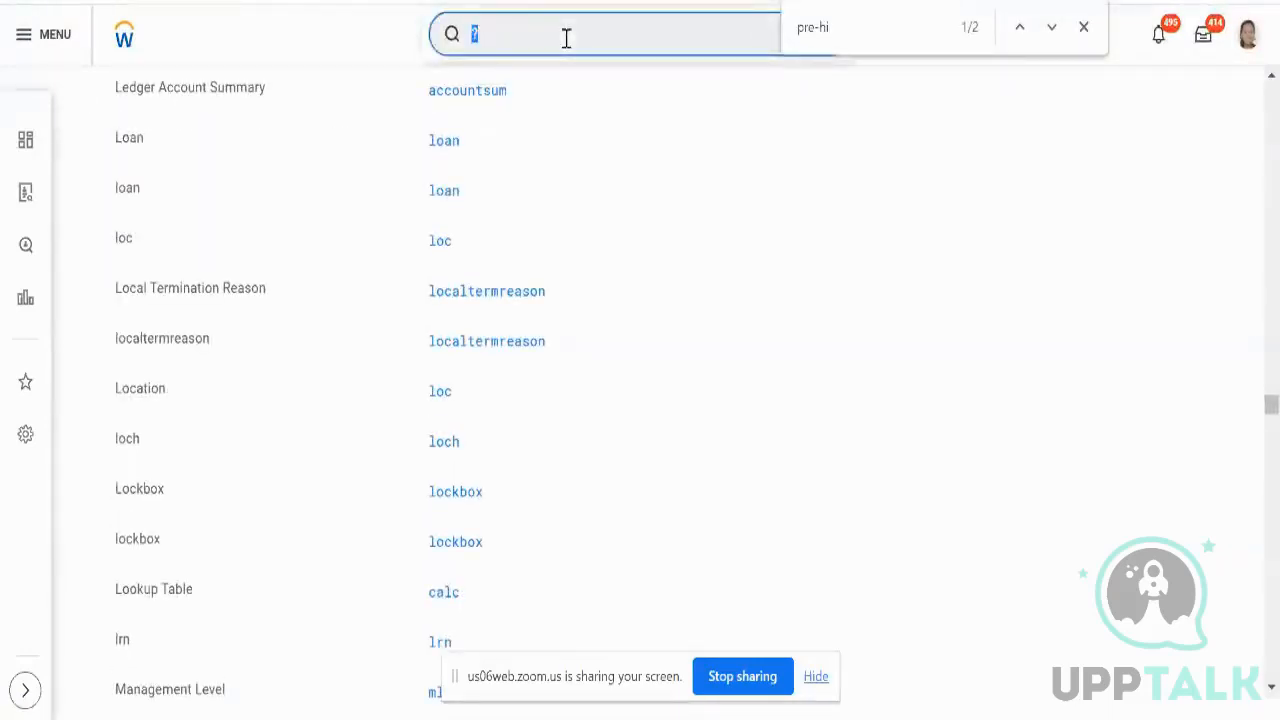
{"action": "type", "text": "ph: t"}
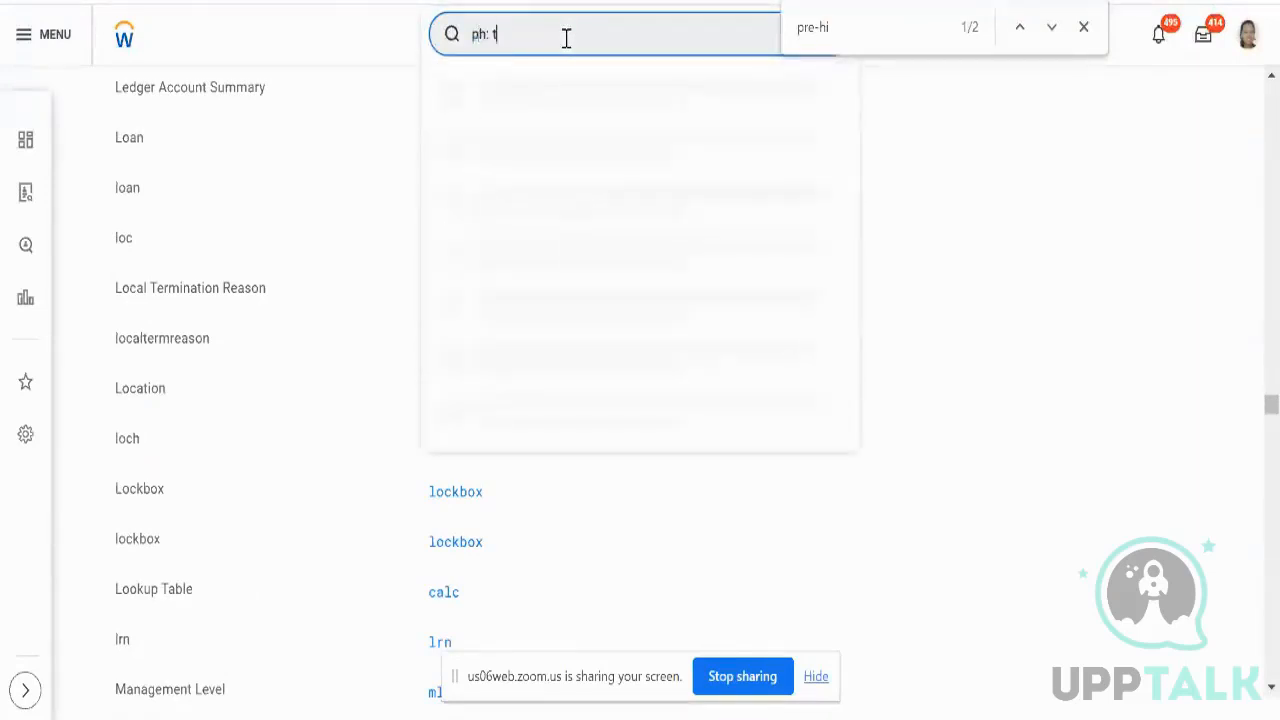
{"action": "type", "text": "est aryan"}
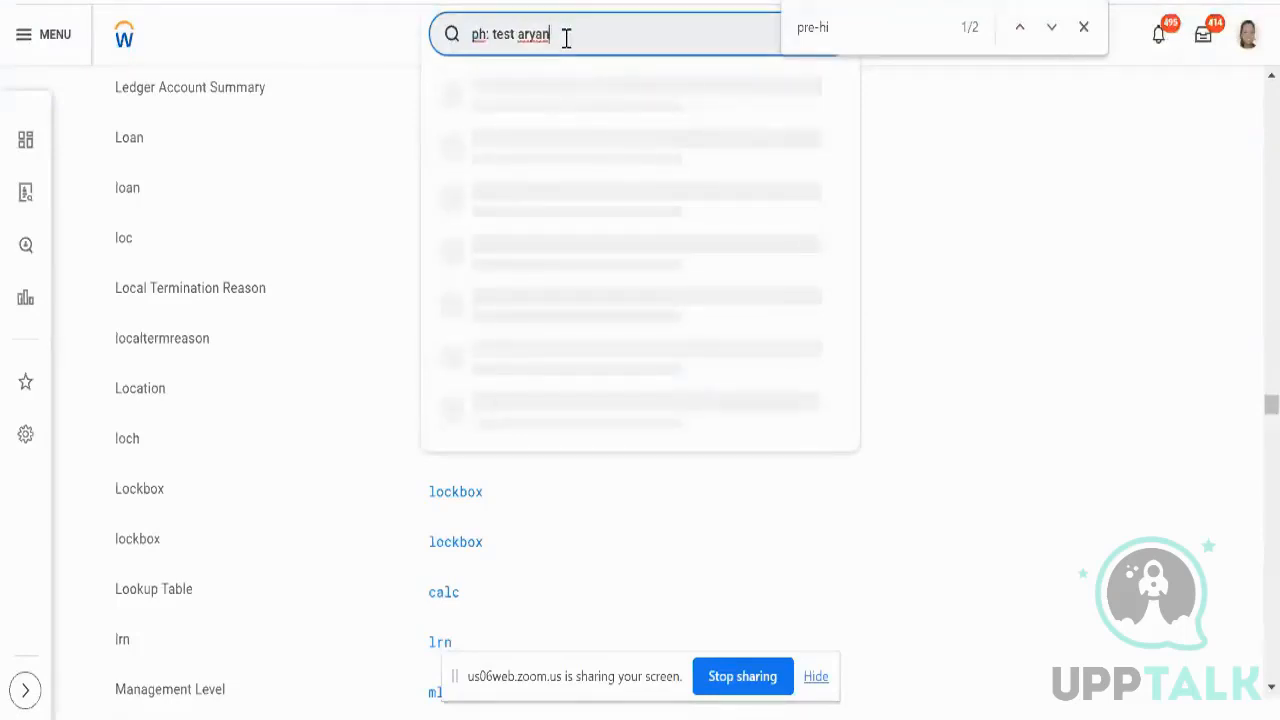
{"action": "key", "text": "Return"}
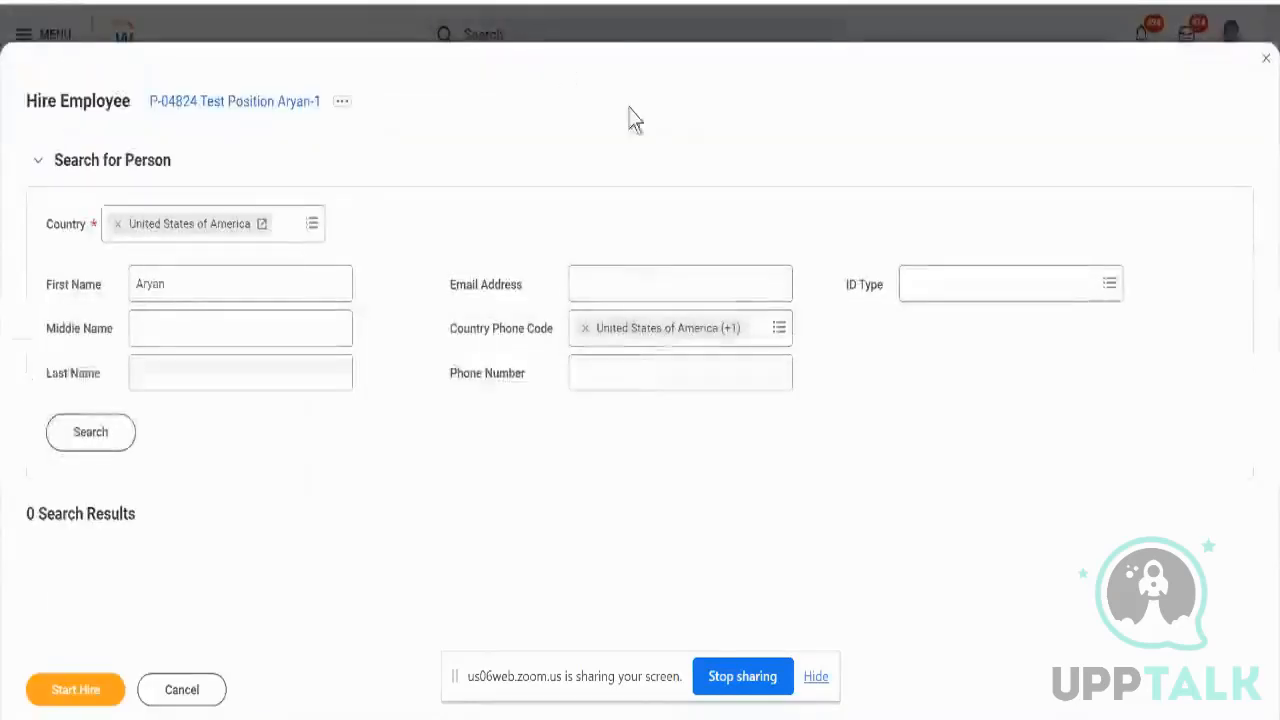
- Search for a matching person, then cancel and discard the Hire Employee form
{"action": "left_click", "coordinate": [91, 431]}
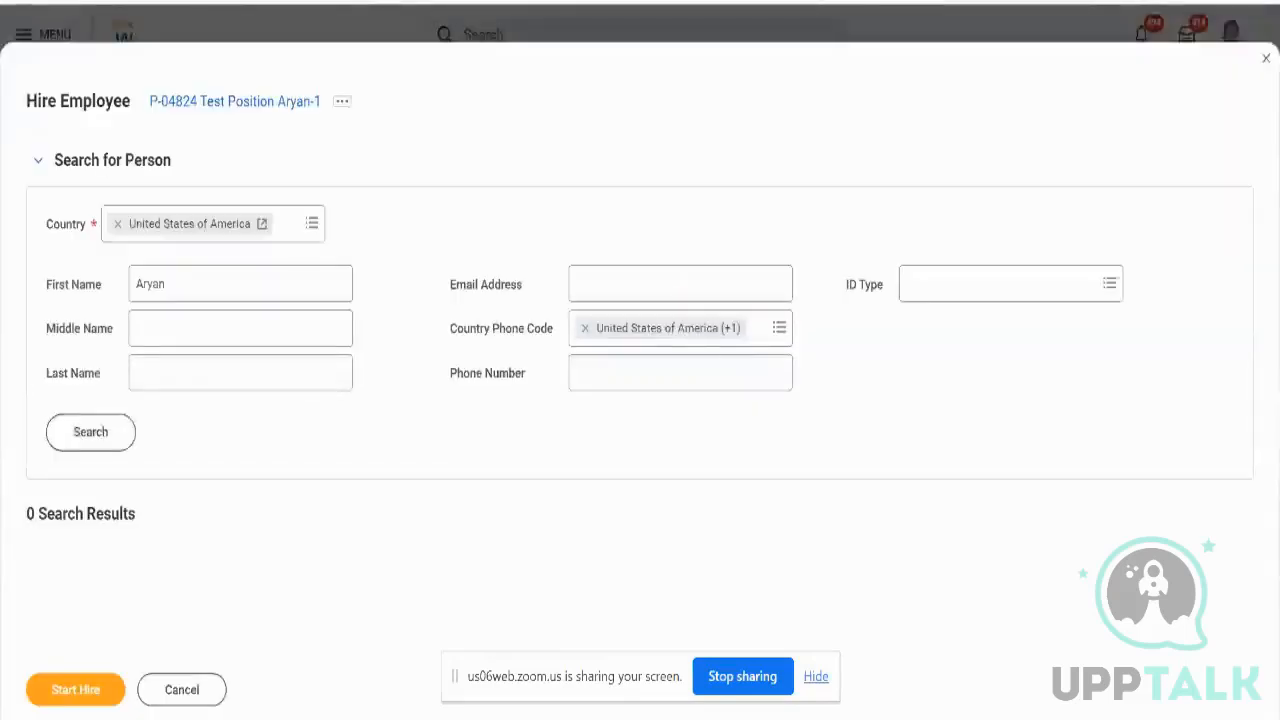
{"action": "left_click", "coordinate": [158, 700]}
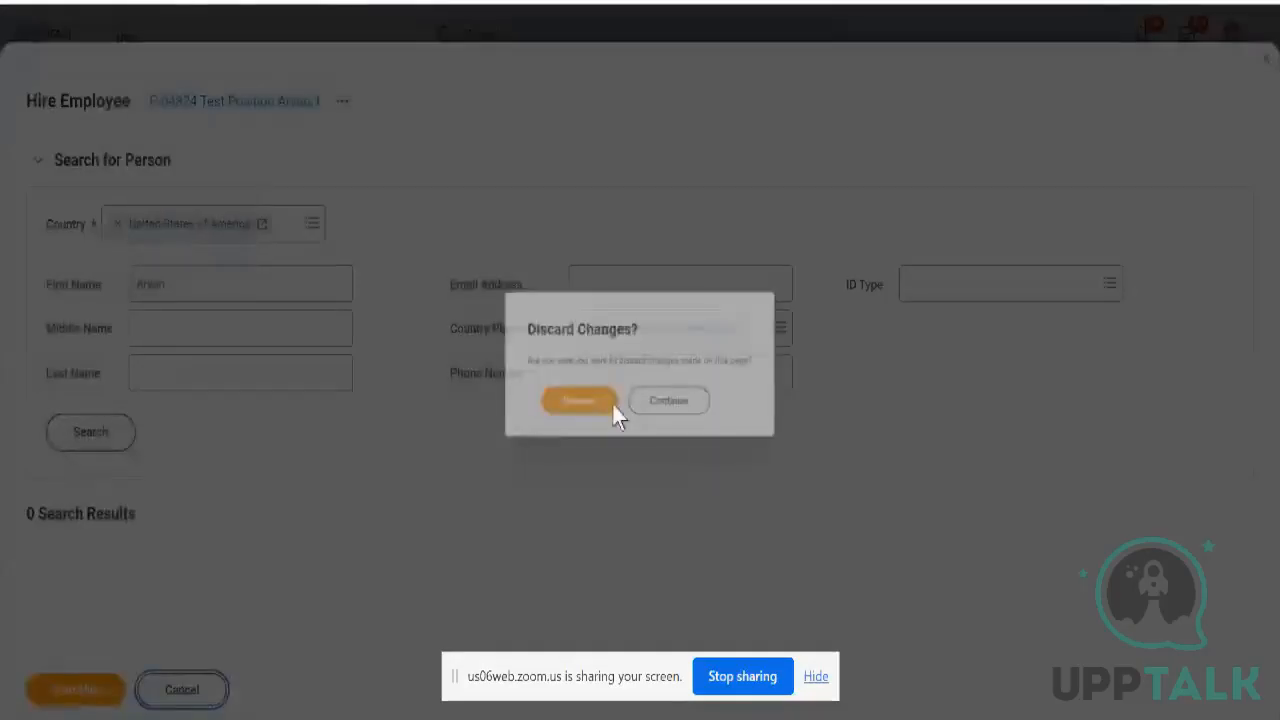
{"action": "left_click", "coordinate": [588, 404]}
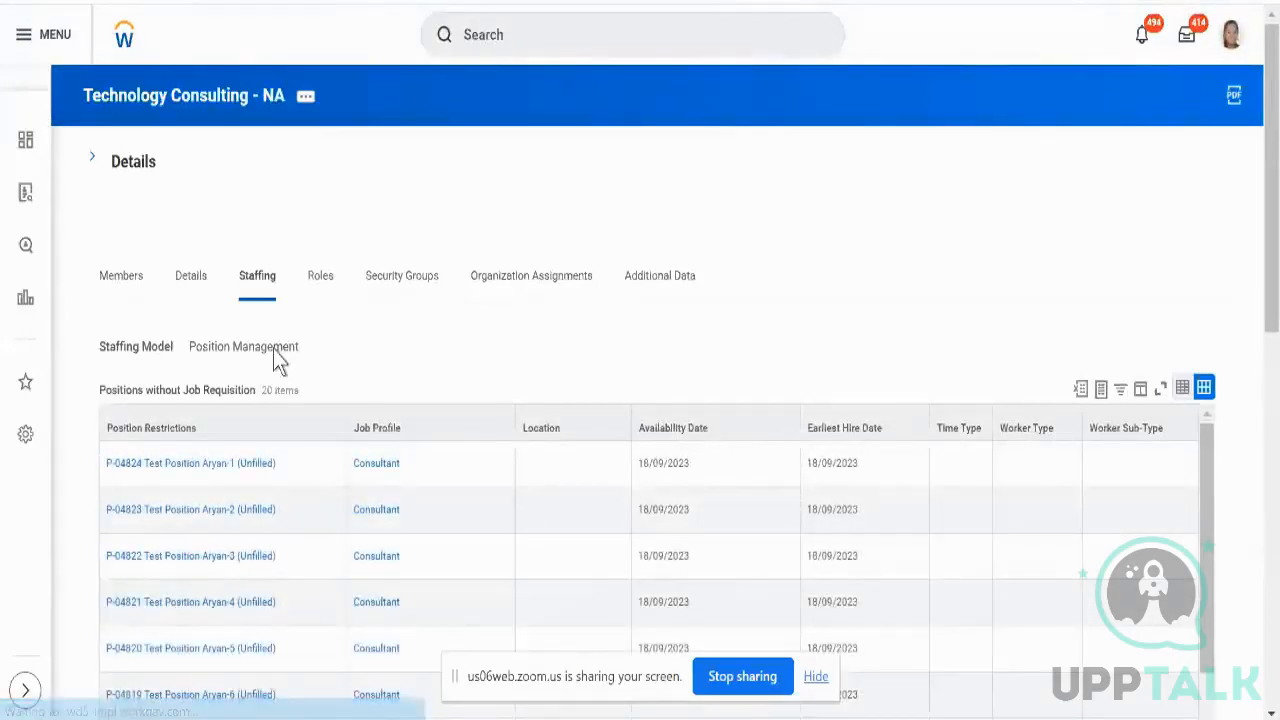
- Review the first position's availability and earliest hire dates, then return to Hire (Simplified)
{"action": "left_click", "coordinate": [95, 160]}
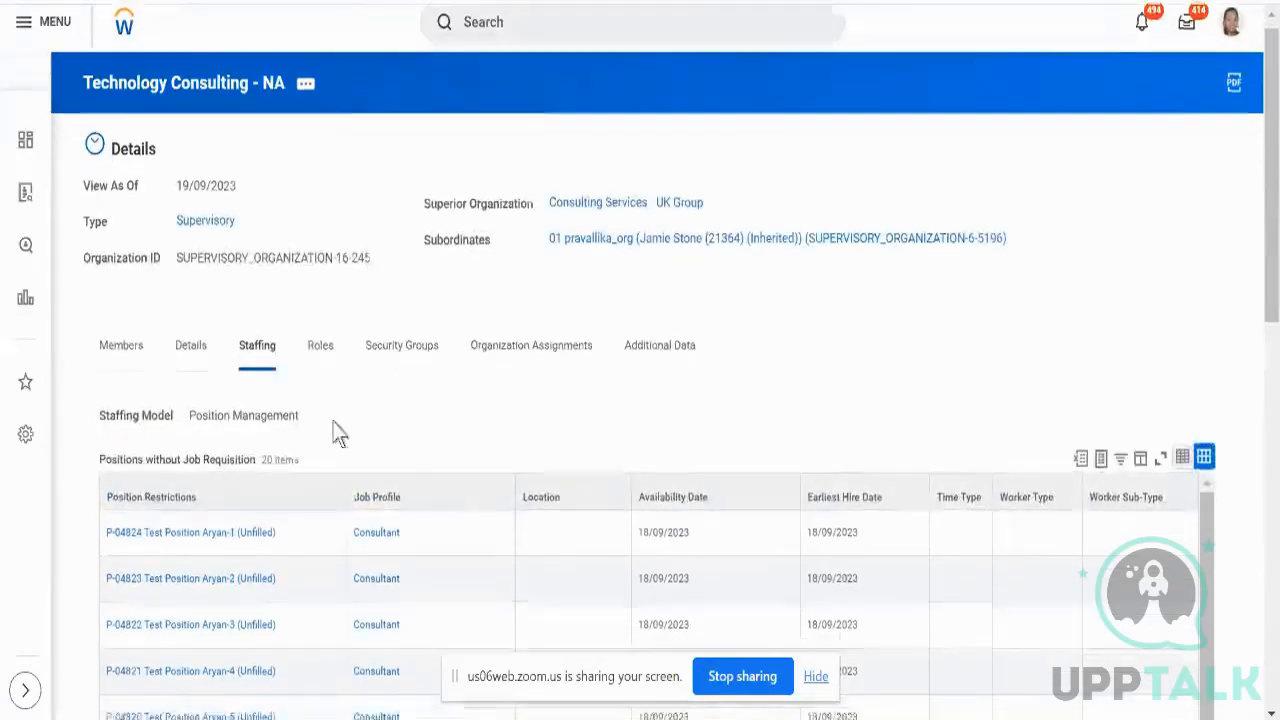
{"action": "scroll", "coordinate": [337, 430], "scroll_direction": "down", "scroll_amount": 2}
{"action": "scroll", "coordinate": [337, 432], "scroll_direction": "down", "scroll_amount": 5}
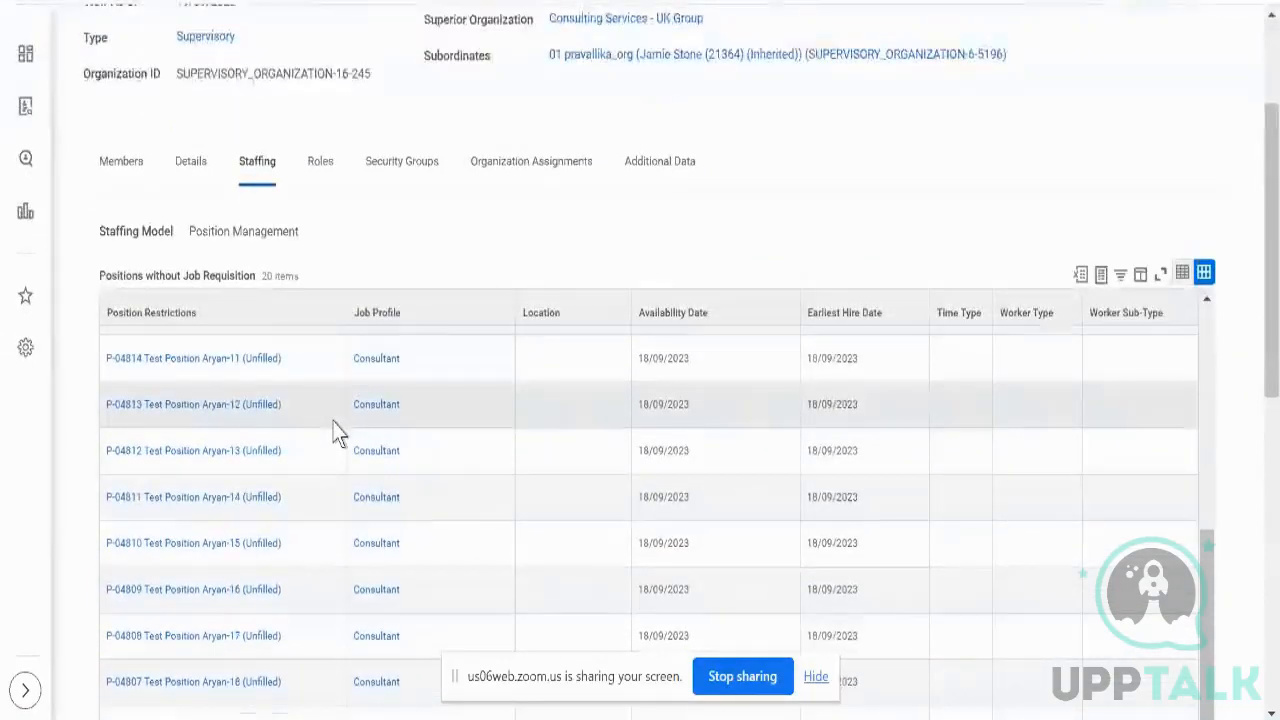
{"action": "scroll", "coordinate": [337, 434], "scroll_direction": "down", "scroll_amount": 3}
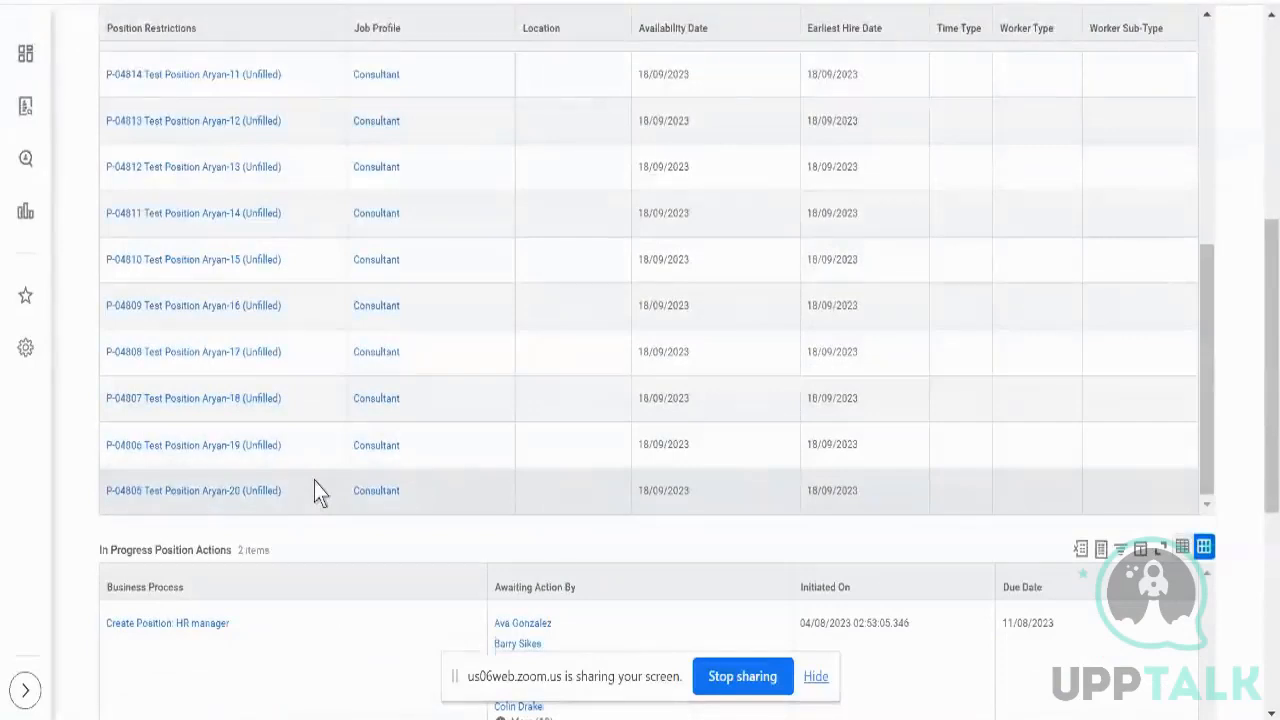
{"action": "scroll", "coordinate": [425, 322], "scroll_direction": "up", "scroll_amount": 3}
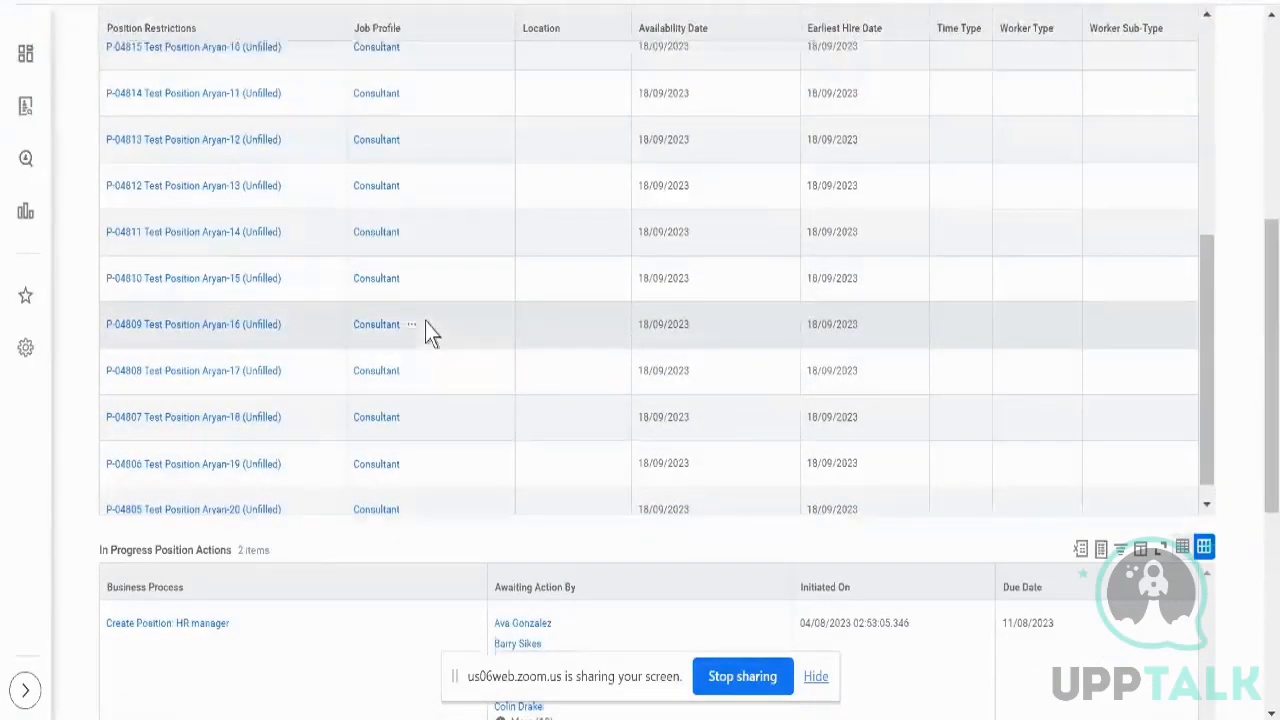
{"action": "scroll", "coordinate": [425, 330], "scroll_direction": "up", "scroll_amount": 2}
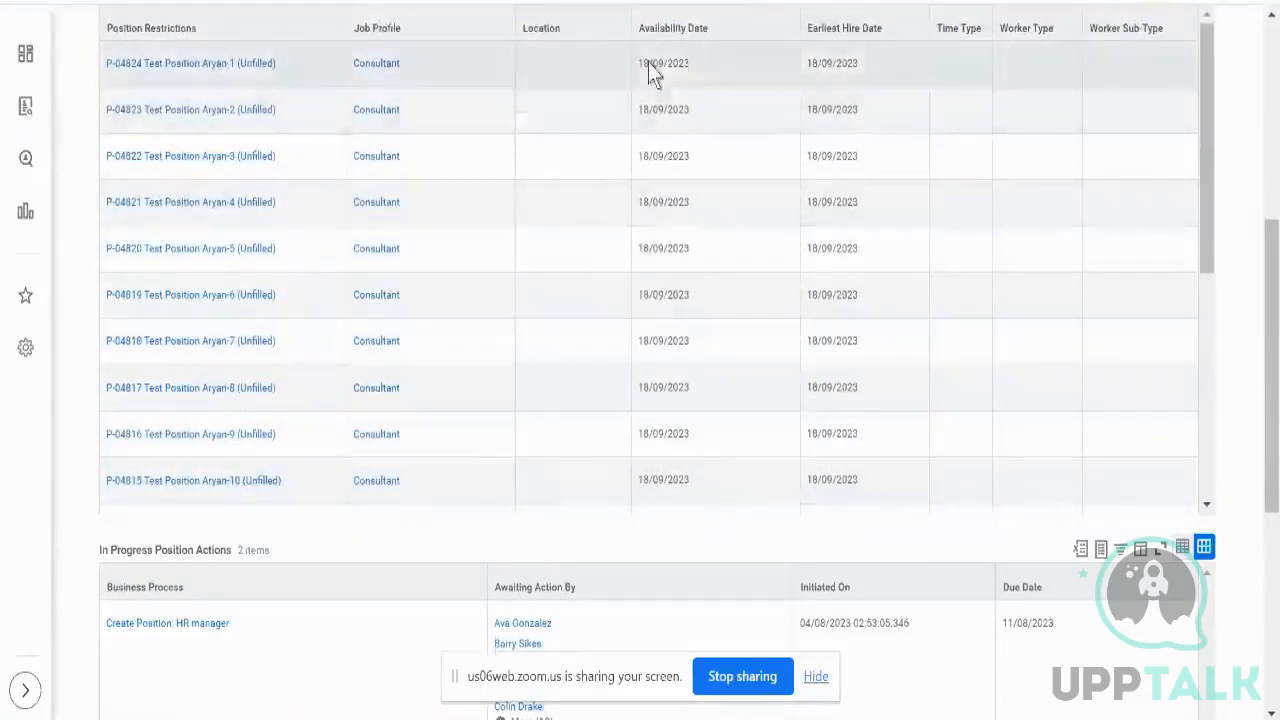
{"action": "double_click", "coordinate": [648, 64]}
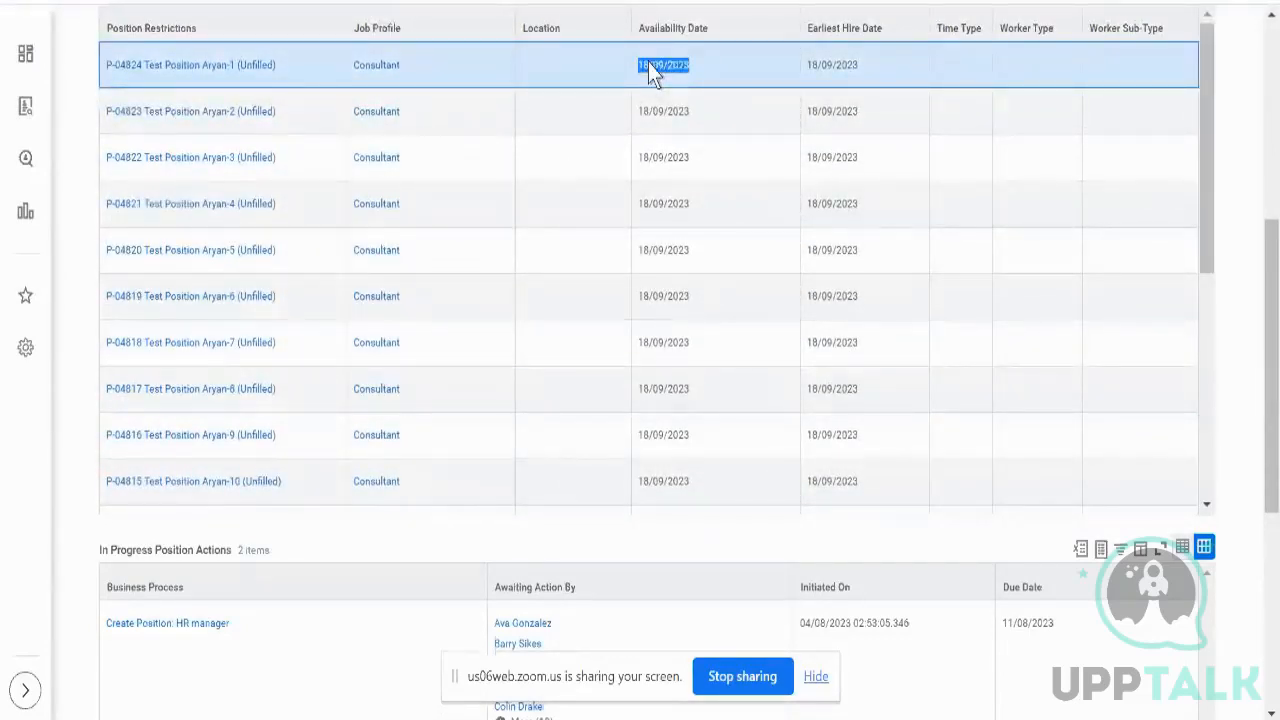
{"action": "scroll", "coordinate": [648, 64], "scroll_direction": "up", "scroll_amount": 3}
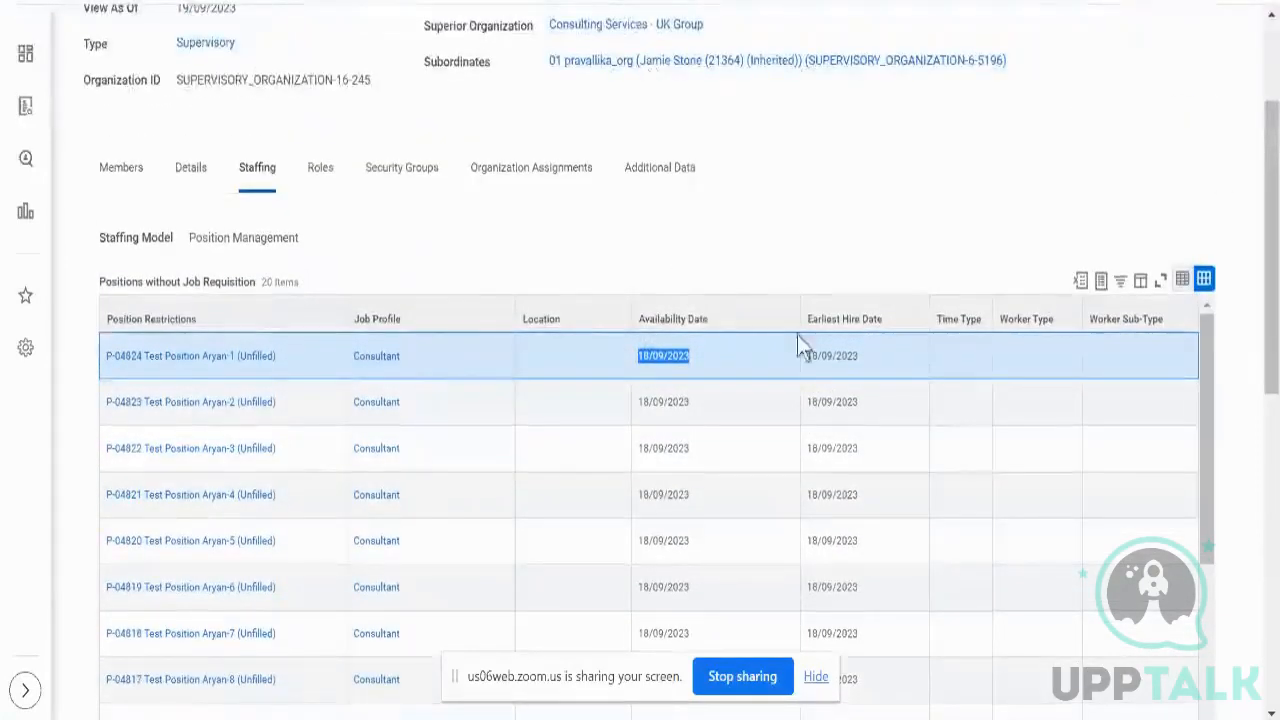
{"action": "double_click", "coordinate": [835, 364]}
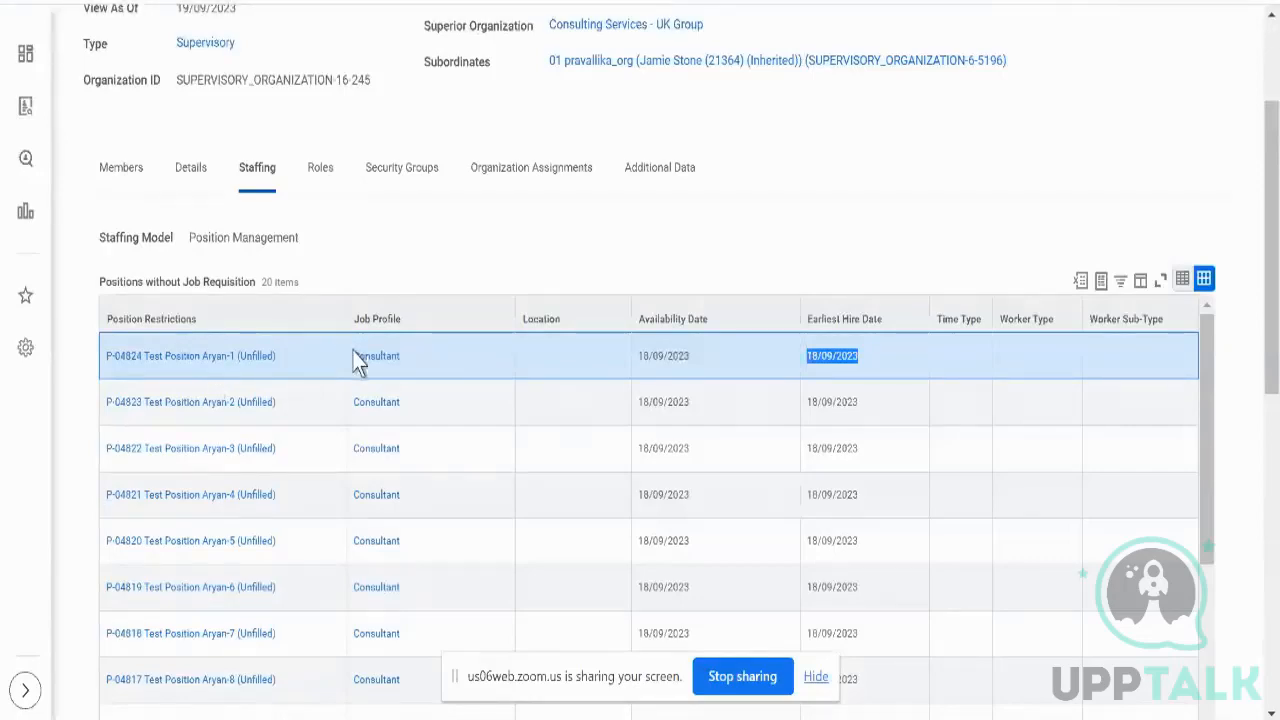
{"action": "scroll", "coordinate": [502, 278], "scroll_direction": "down", "scroll_amount": 3}
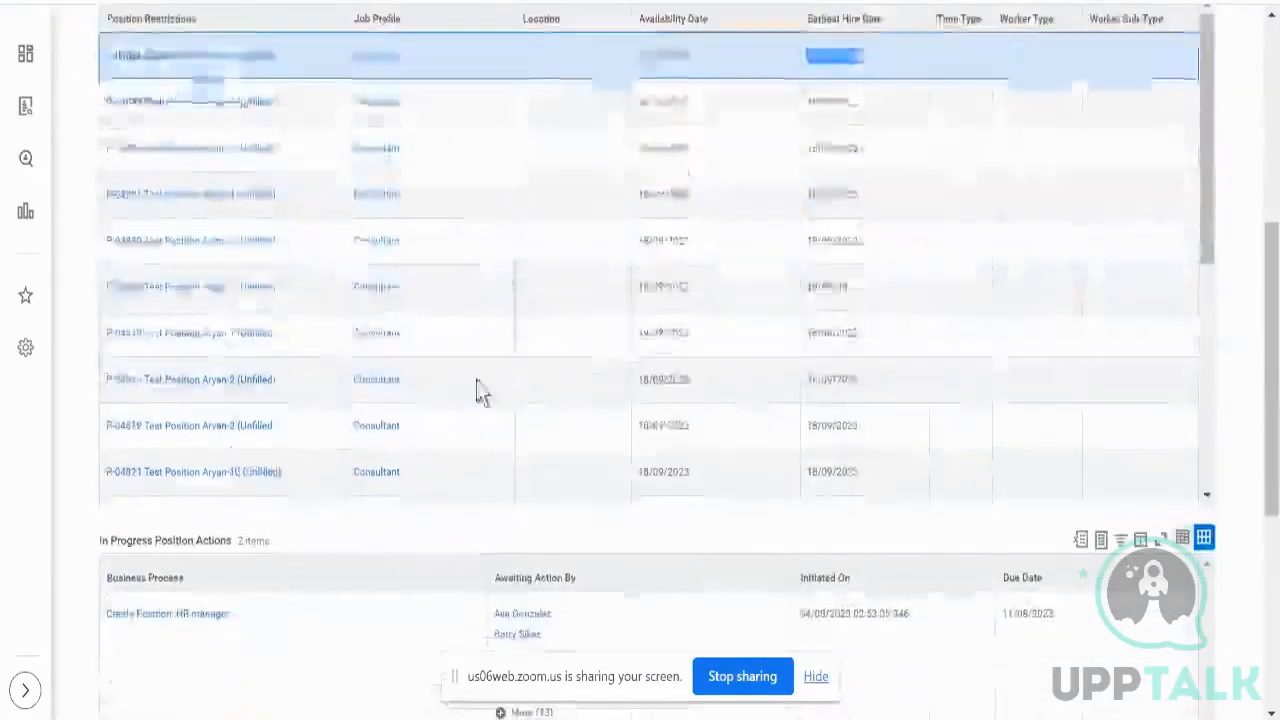
{"action": "scroll", "coordinate": [477, 390], "scroll_direction": "up", "scroll_amount": 3}
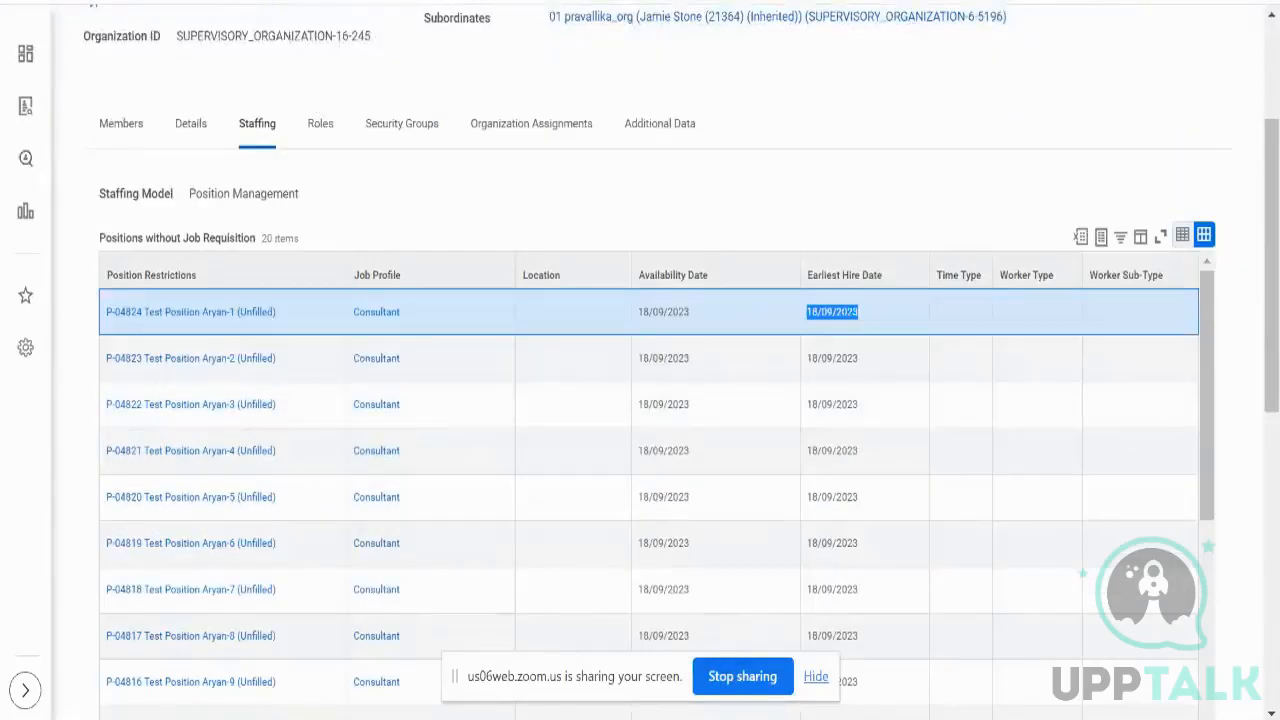
{"action": "left_click", "coordinate": [142, 2]}
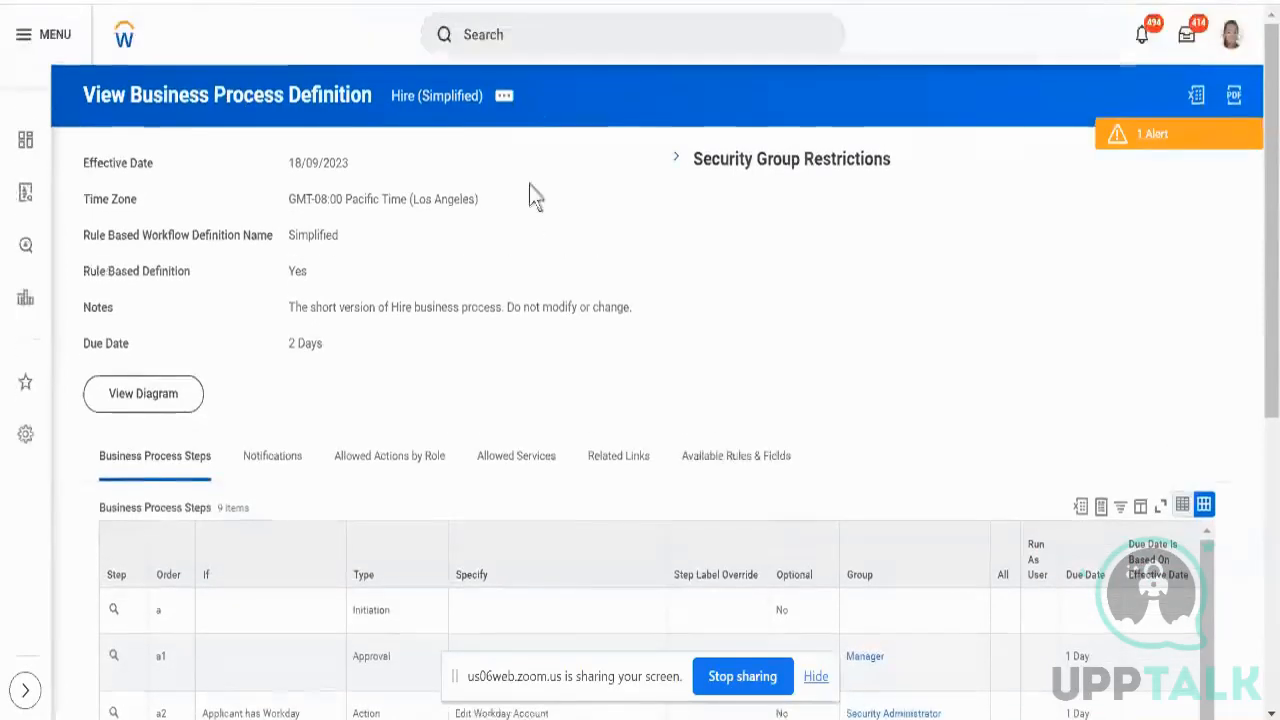
- Search 'bp: hire' and scroll through the 100 hire business process results
{"action": "left_click", "coordinate": [540, 51]}
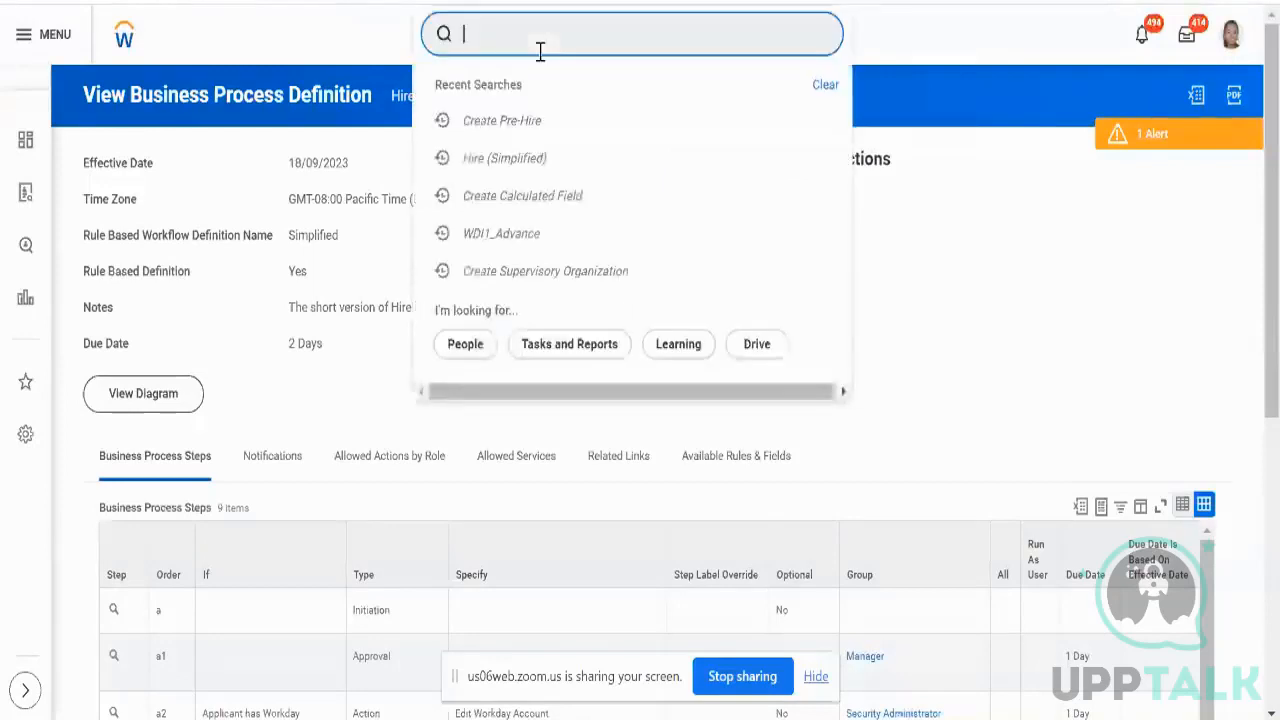
{"action": "type", "text": "bp: hir"}
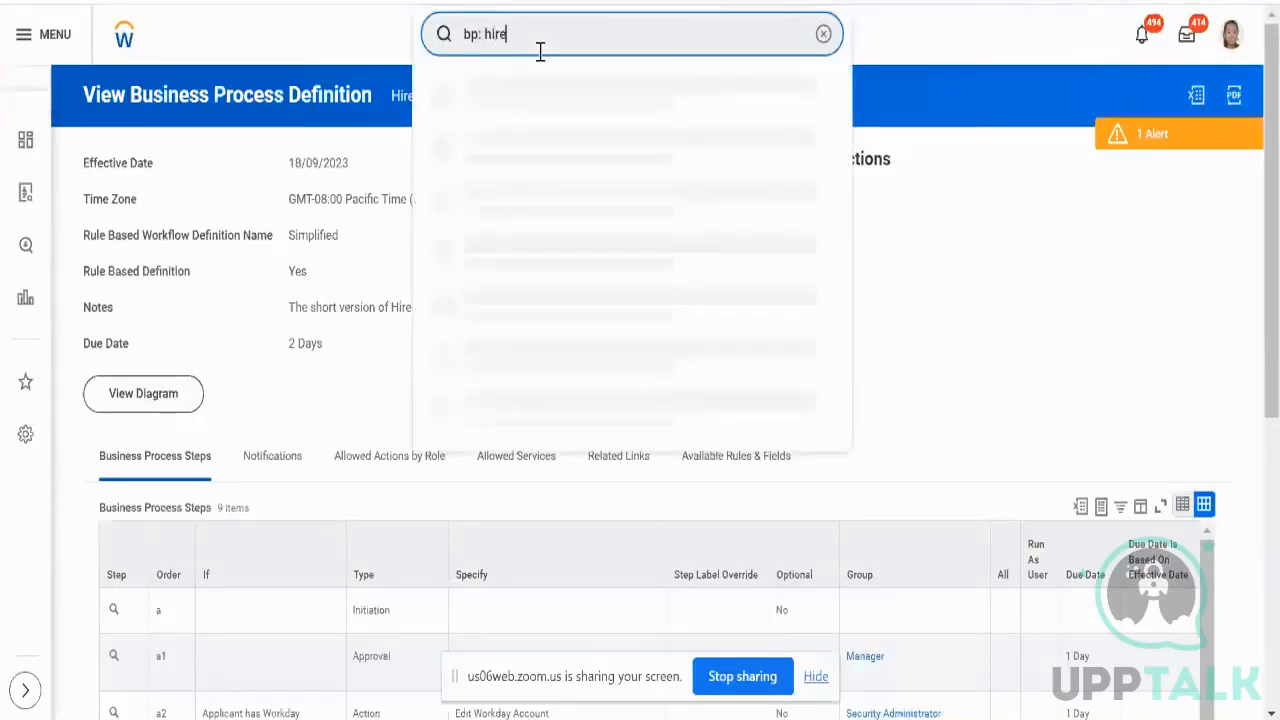
{"action": "type", "text": "e"}
{"action": "key", "text": "Return"}
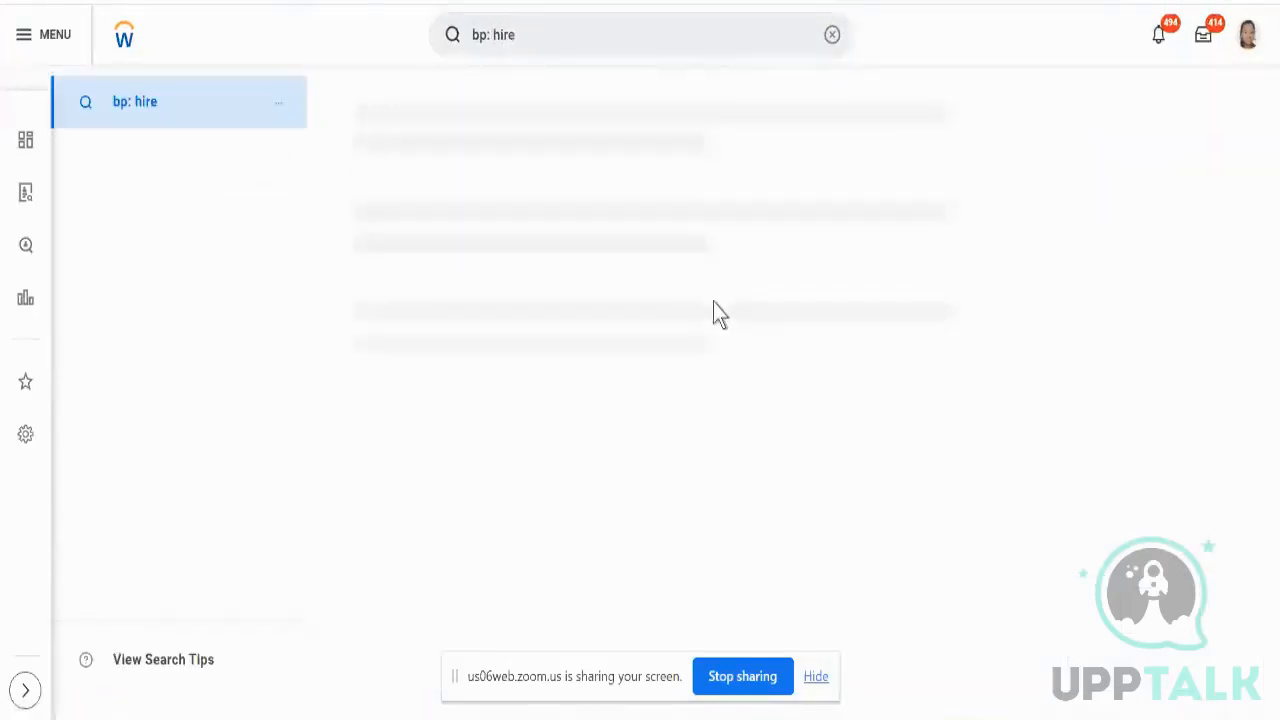
{"action": "scroll", "coordinate": [775, 287], "scroll_direction": "down", "scroll_amount": 2}
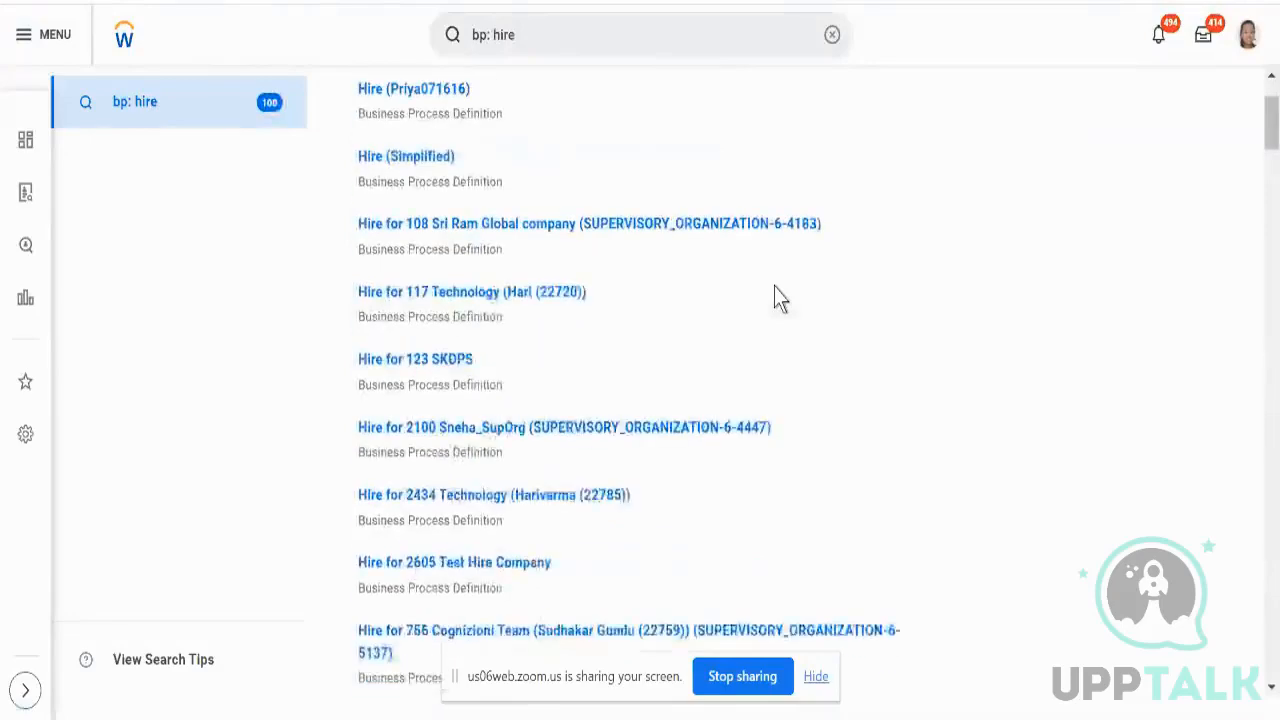
{"action": "scroll", "coordinate": [775, 287], "scroll_direction": "down", "scroll_amount": 6}
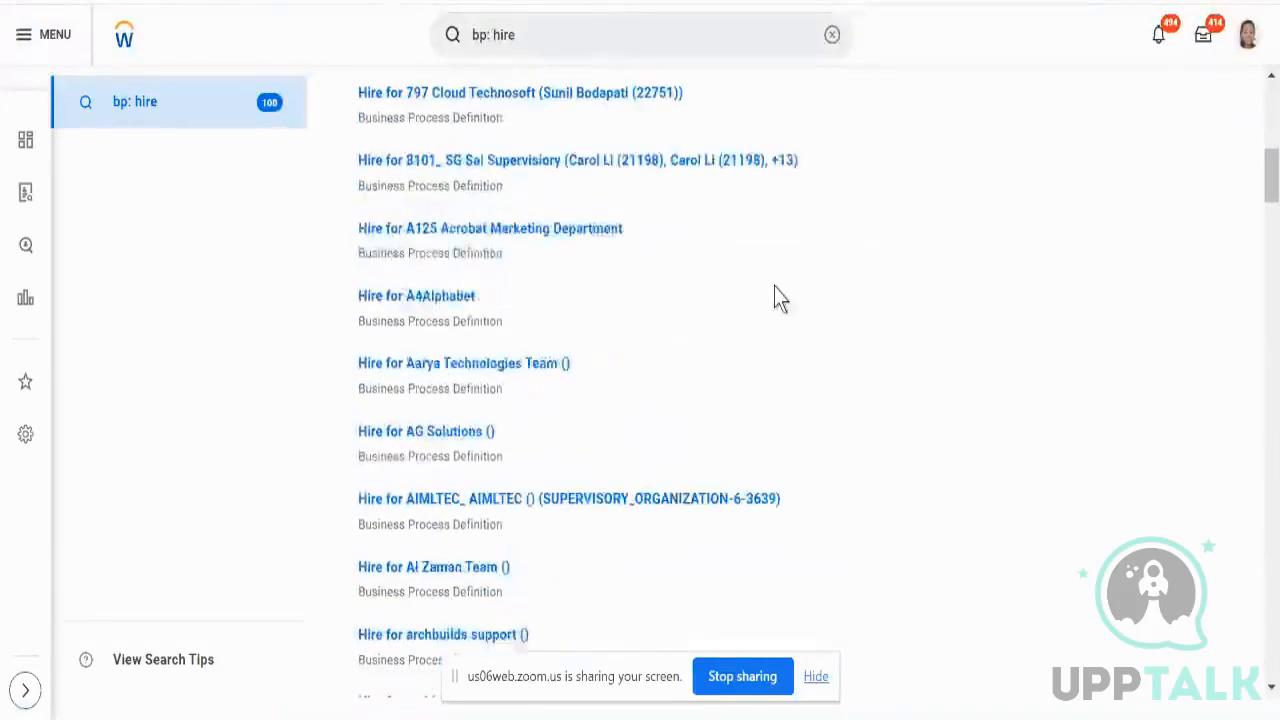
{"action": "scroll", "coordinate": [774, 286], "scroll_direction": "down", "scroll_amount": 9}
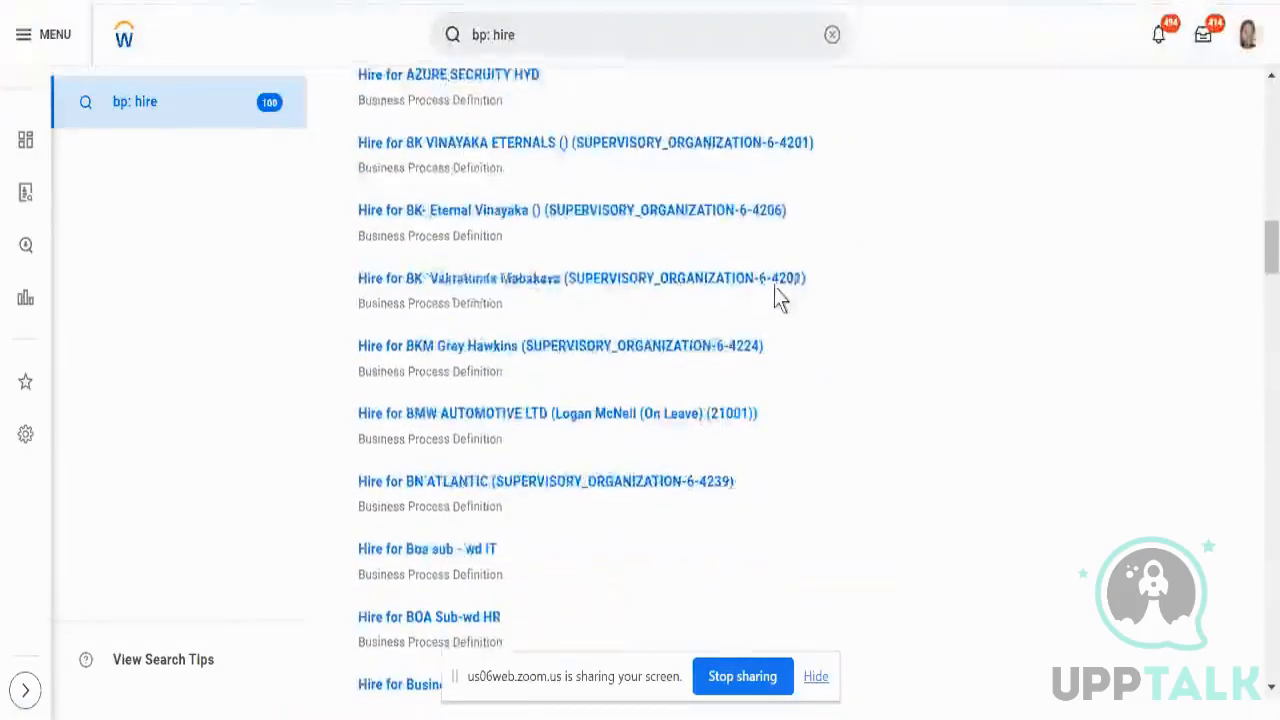
{"action": "scroll", "coordinate": [774, 286], "scroll_direction": "down", "scroll_amount": 8}
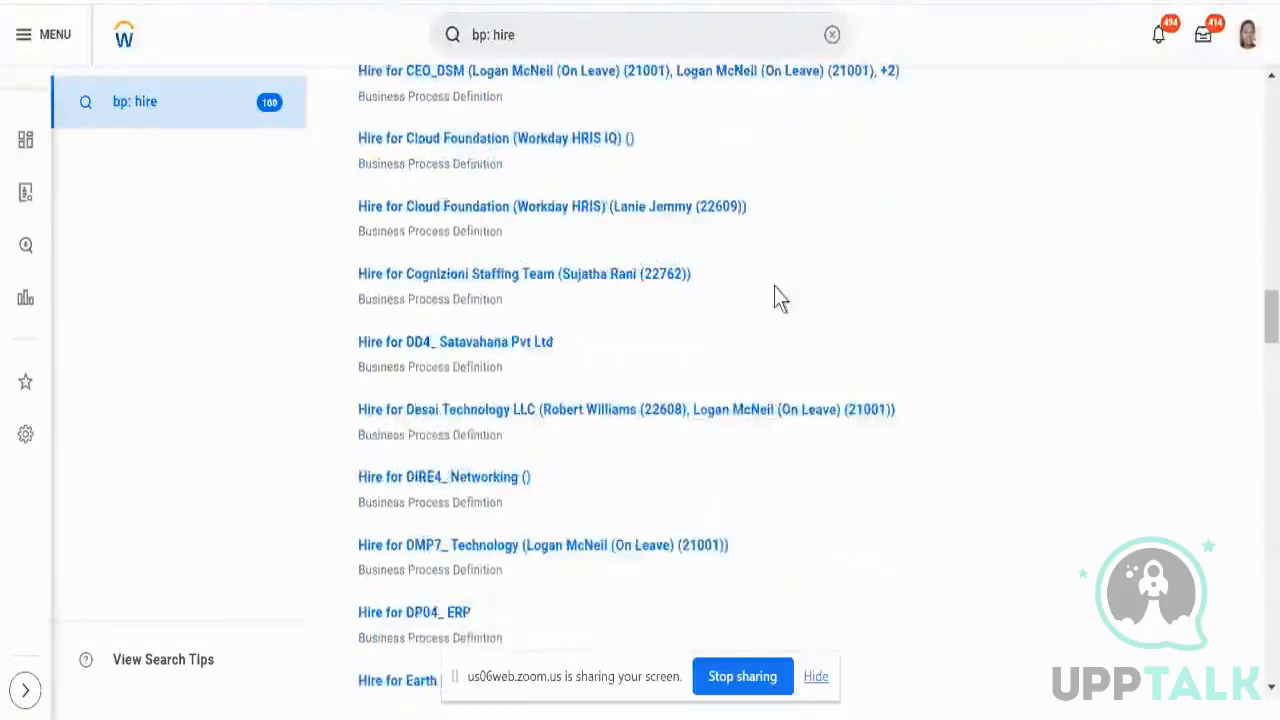
{"action": "scroll", "coordinate": [774, 286], "scroll_direction": "down", "scroll_amount": 3}
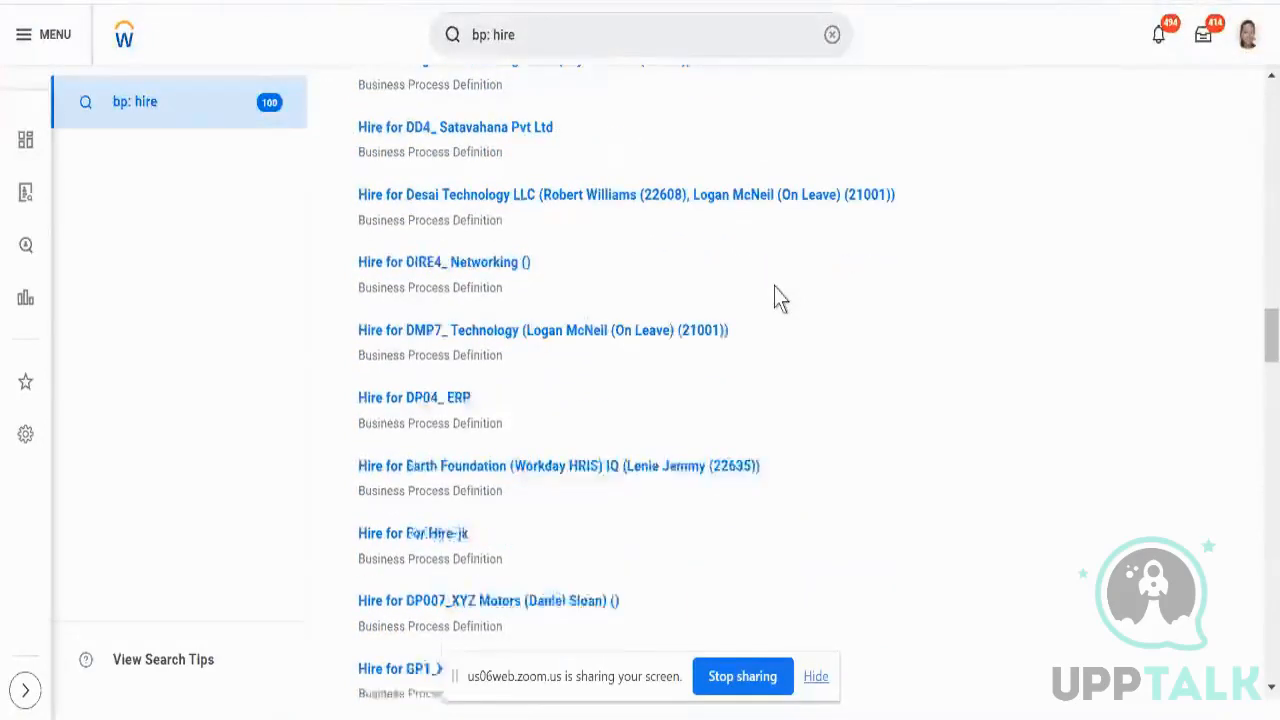
{"action": "scroll", "coordinate": [774, 286], "scroll_direction": "down", "scroll_amount": 1}
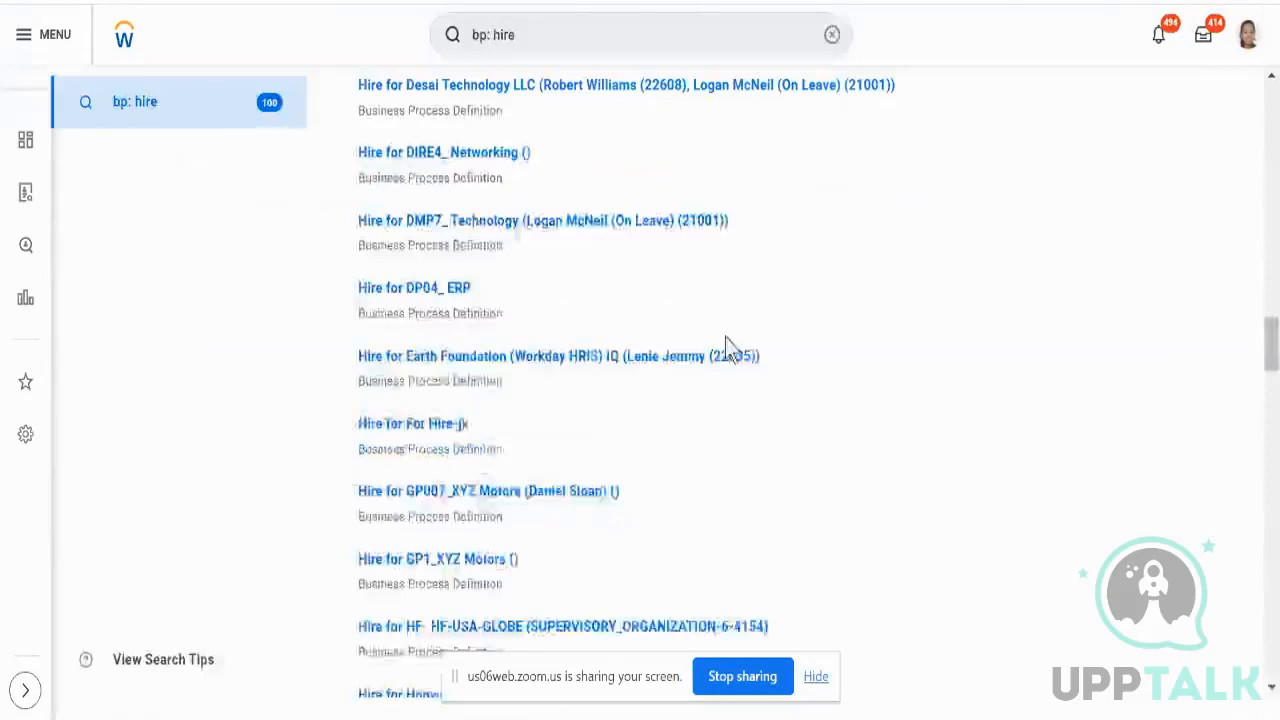
{"action": "scroll", "coordinate": [744, 380], "scroll_direction": "down", "scroll_amount": 3}
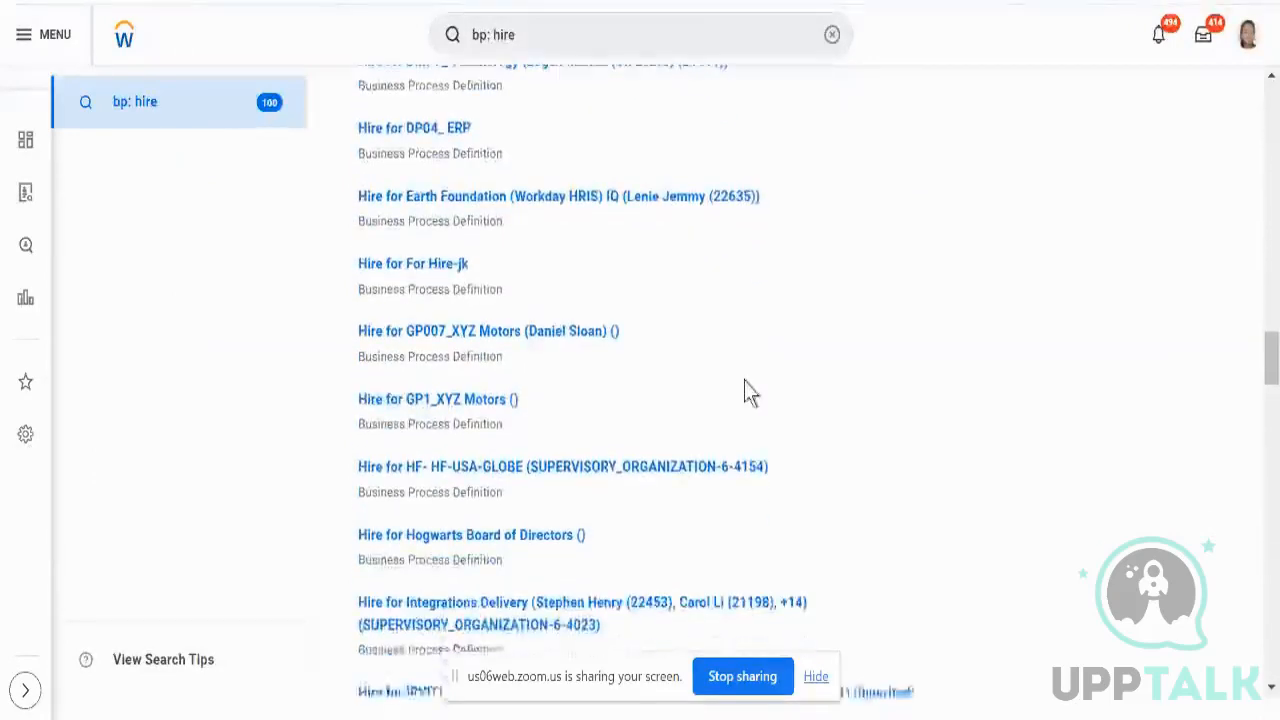
{"action": "scroll", "coordinate": [744, 380], "scroll_direction": "down", "scroll_amount": 3}
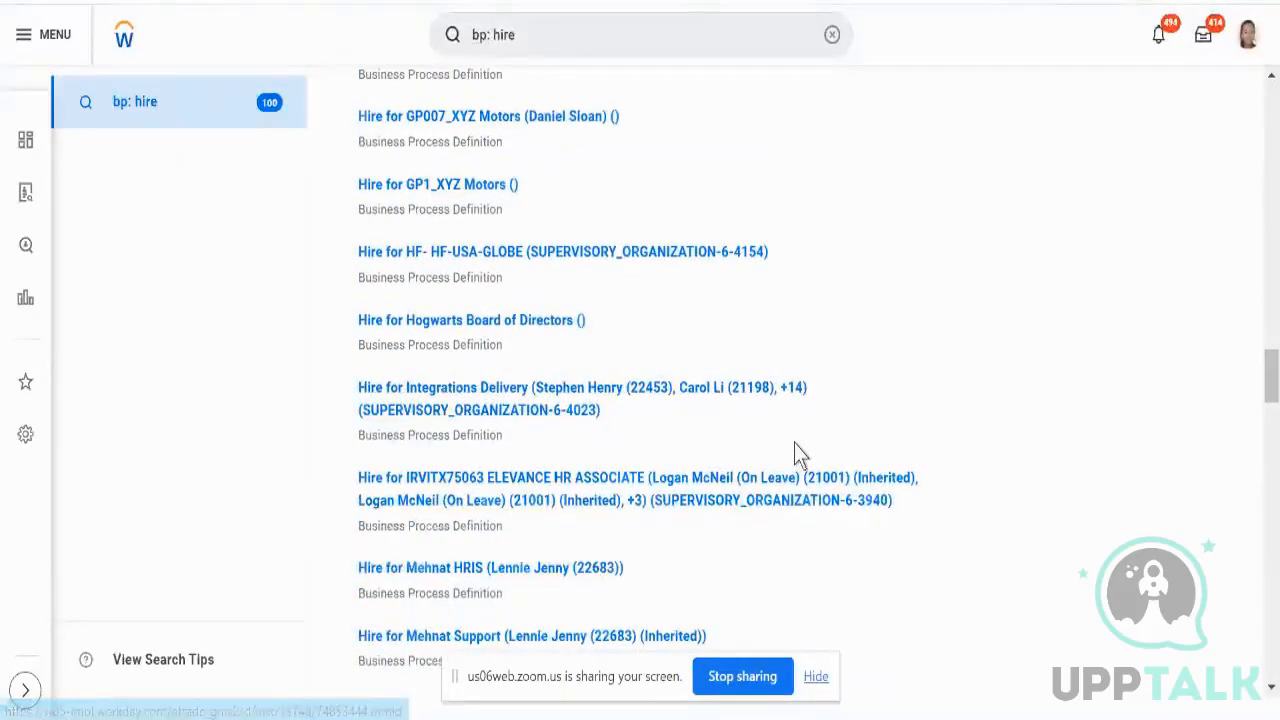
{"action": "scroll", "coordinate": [796, 445], "scroll_direction": "up", "scroll_amount": 20}
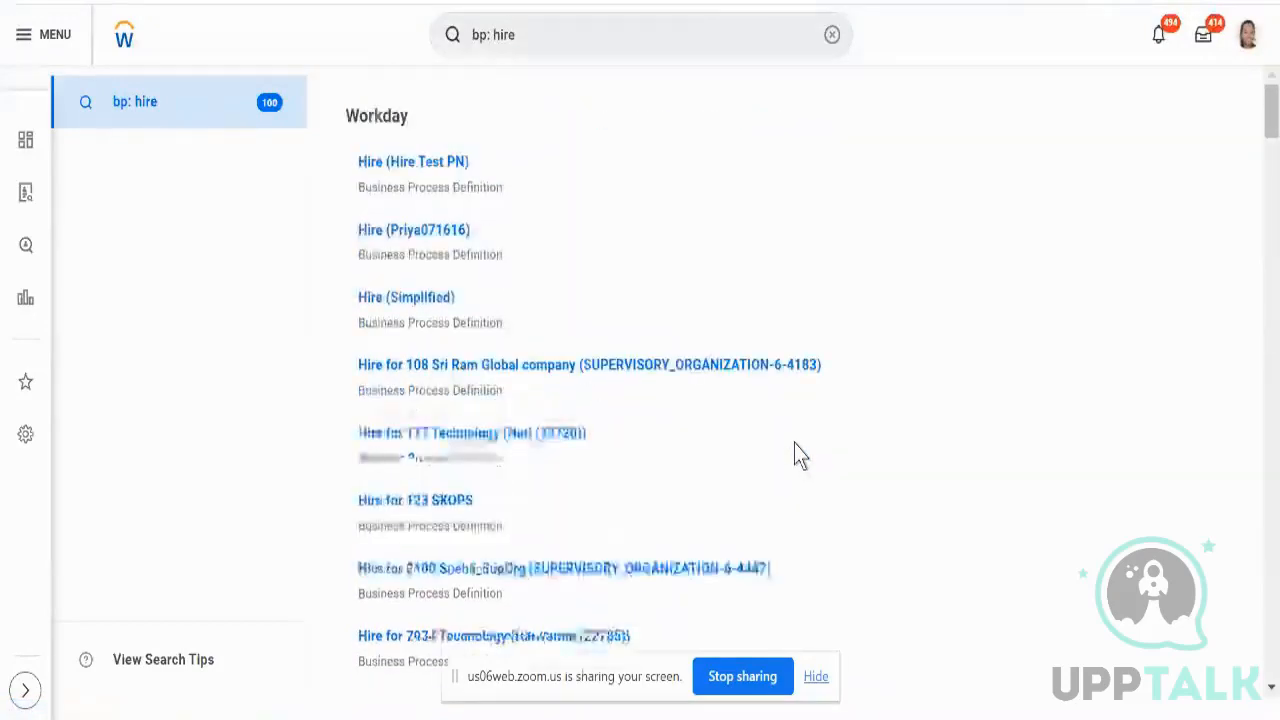
- Refine the query to 'bp: hire simpl' and open Hire (Simplified)
{"action": "left_click", "coordinate": [580, 28]}
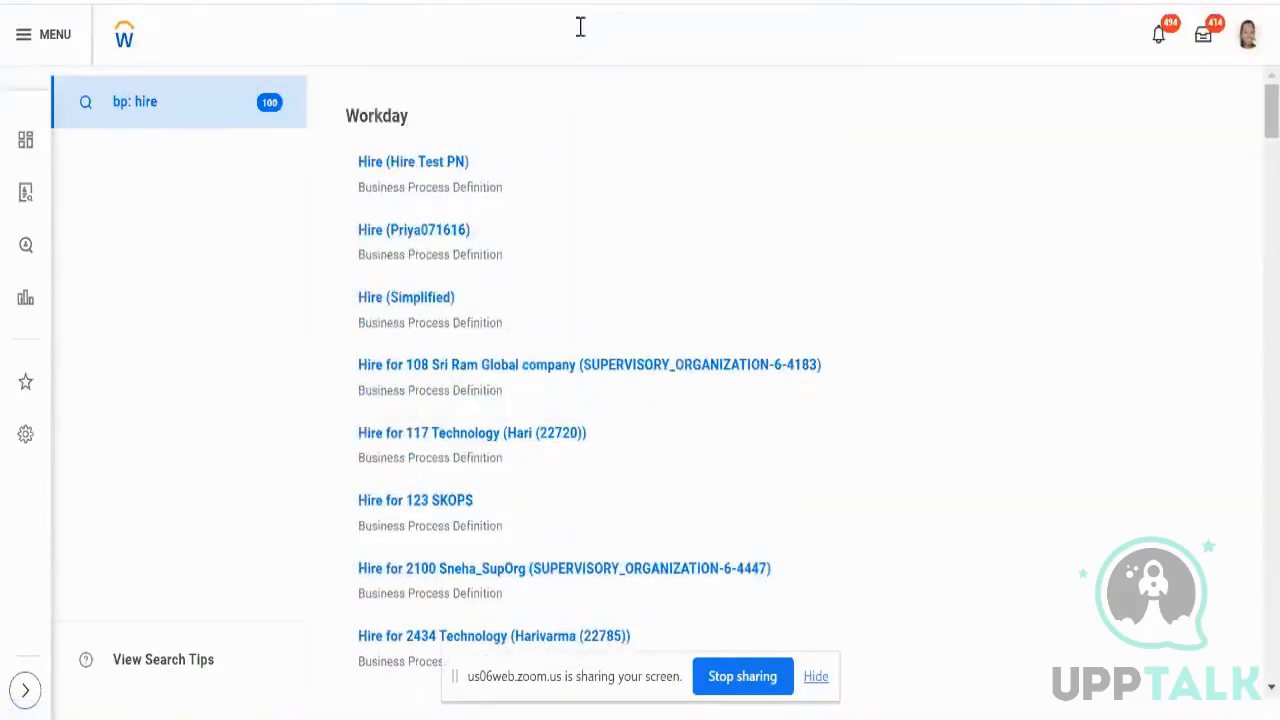
{"action": "type", "text": "si"}
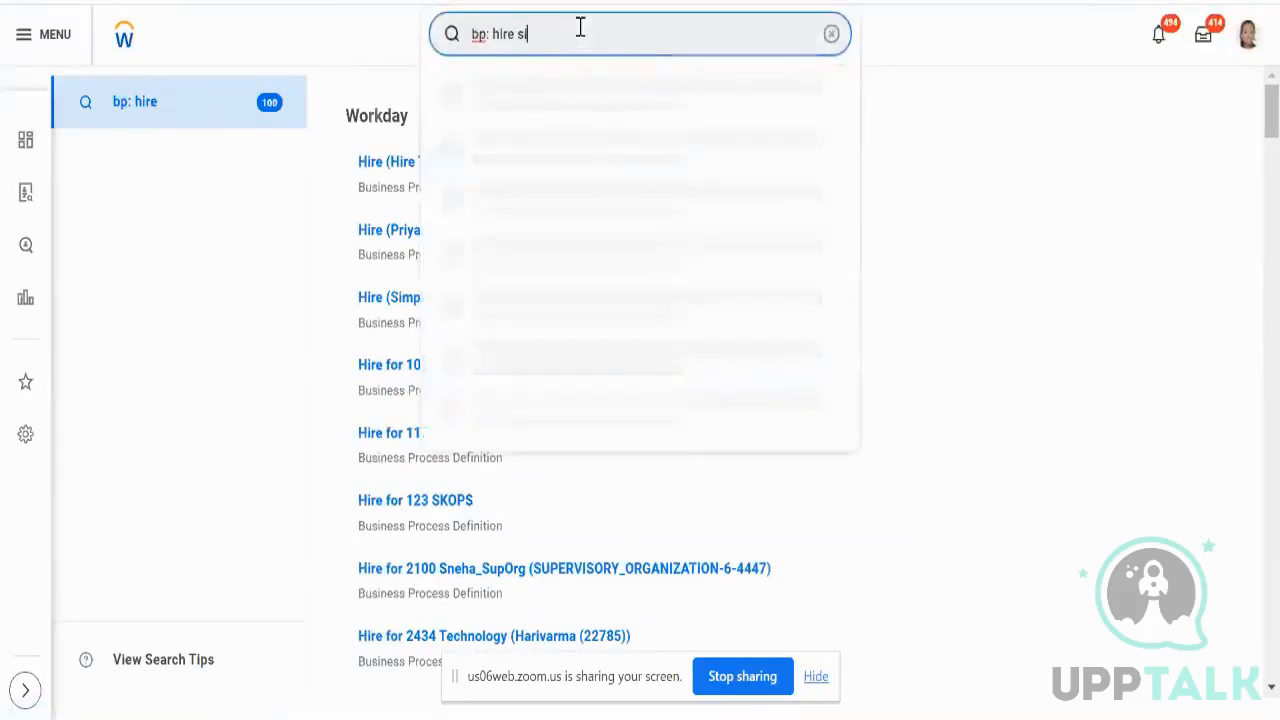
{"action": "type", "text": "mpl"}
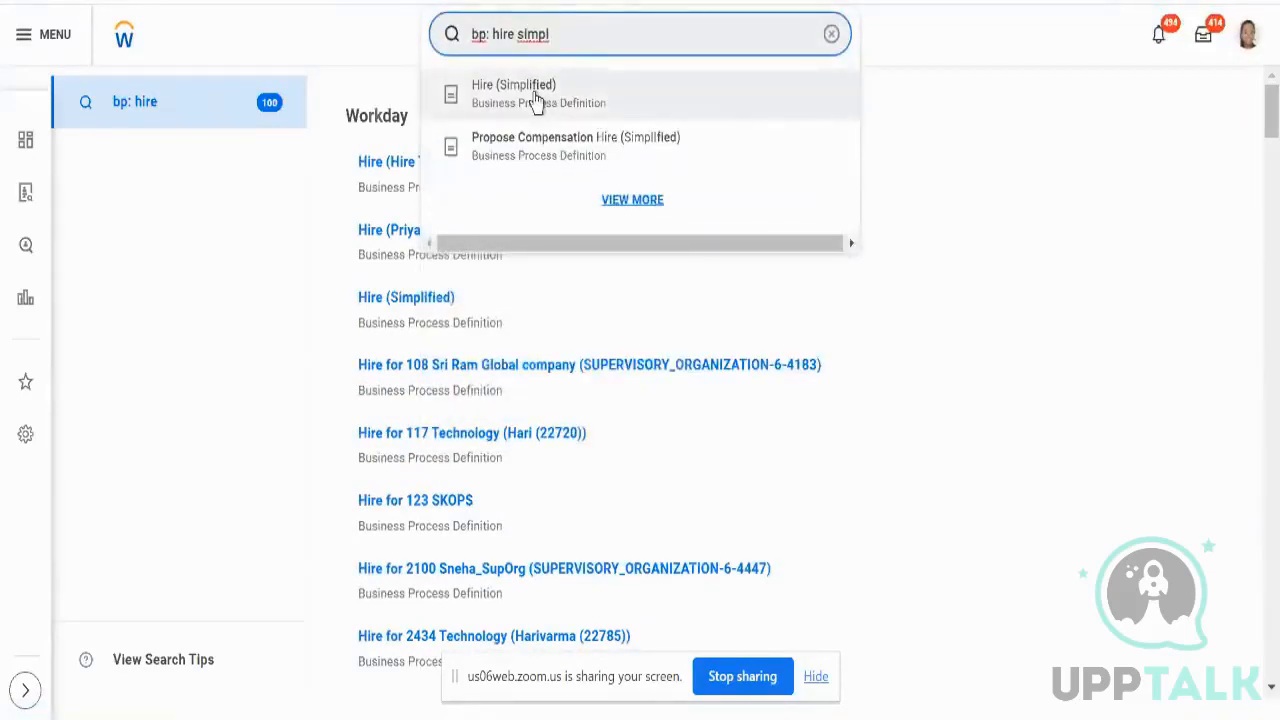
{"action": "left_click", "coordinate": [537, 100]}
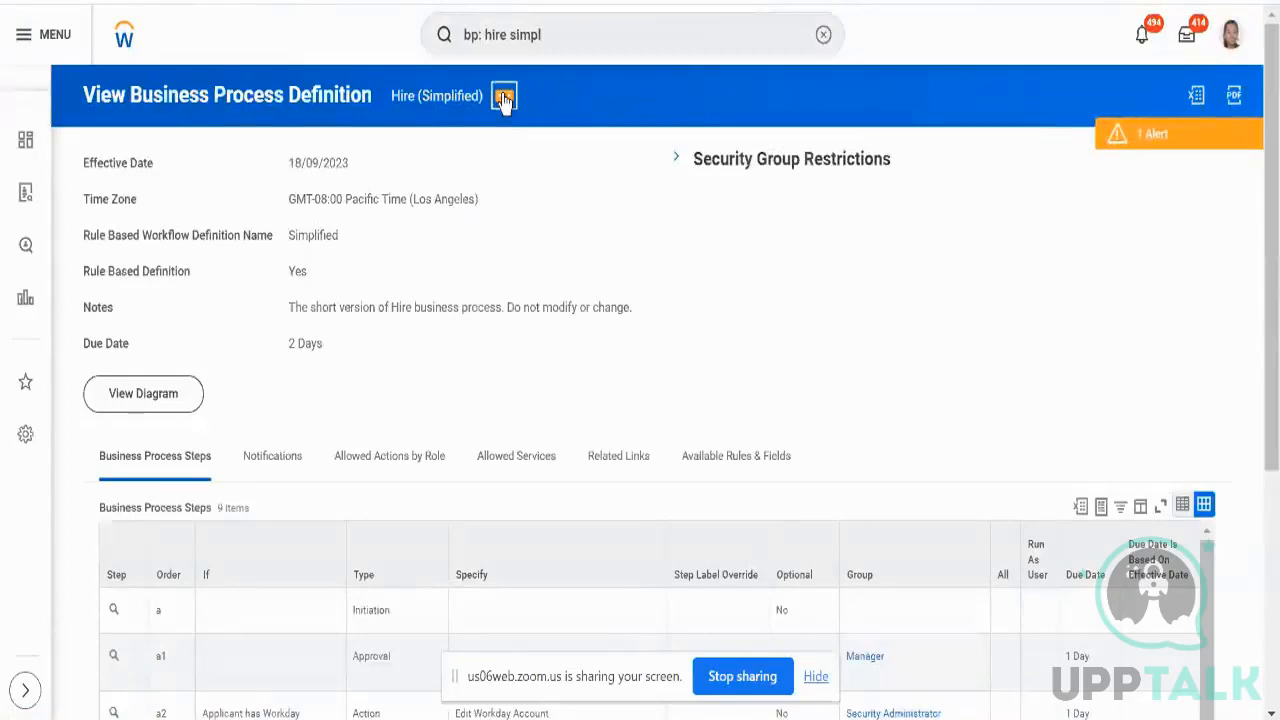
- Choose Business Process > Copy or Link Business Process Definition from Hire (Simplified)'s related actions
{"action": "left_click", "coordinate": [504, 97]}
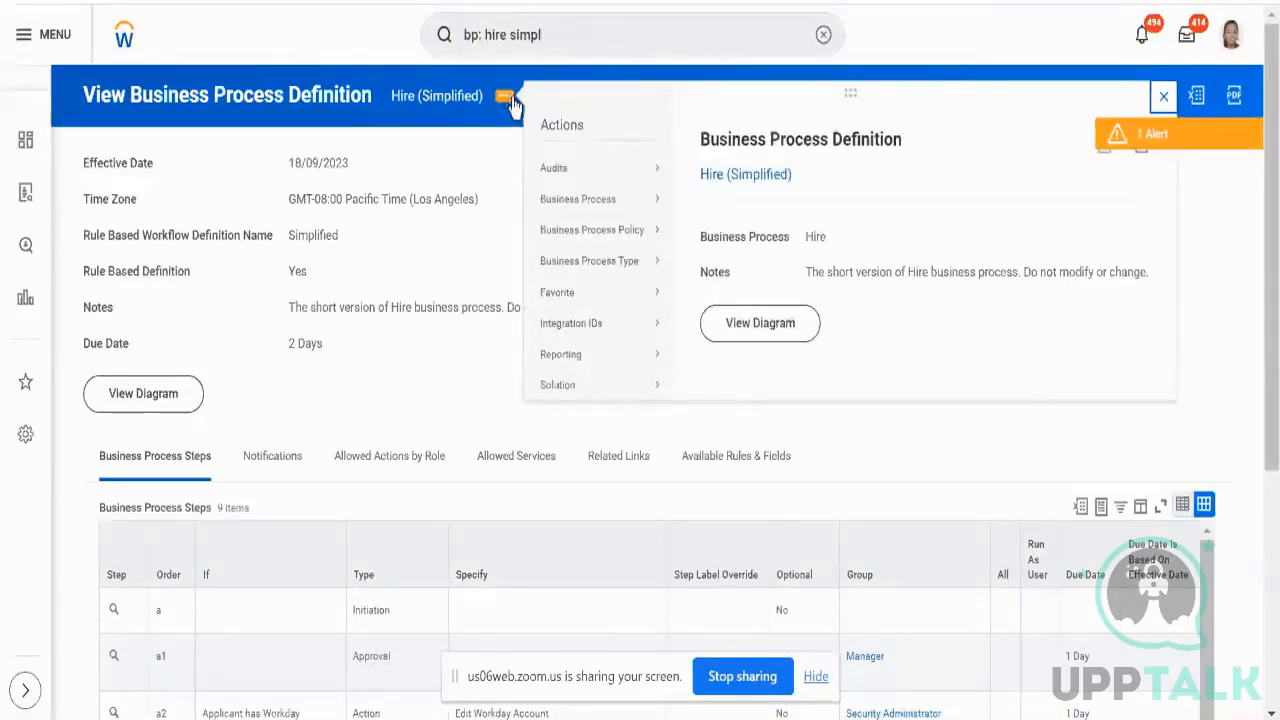
{"action": "left_click", "coordinate": [468, 132]}
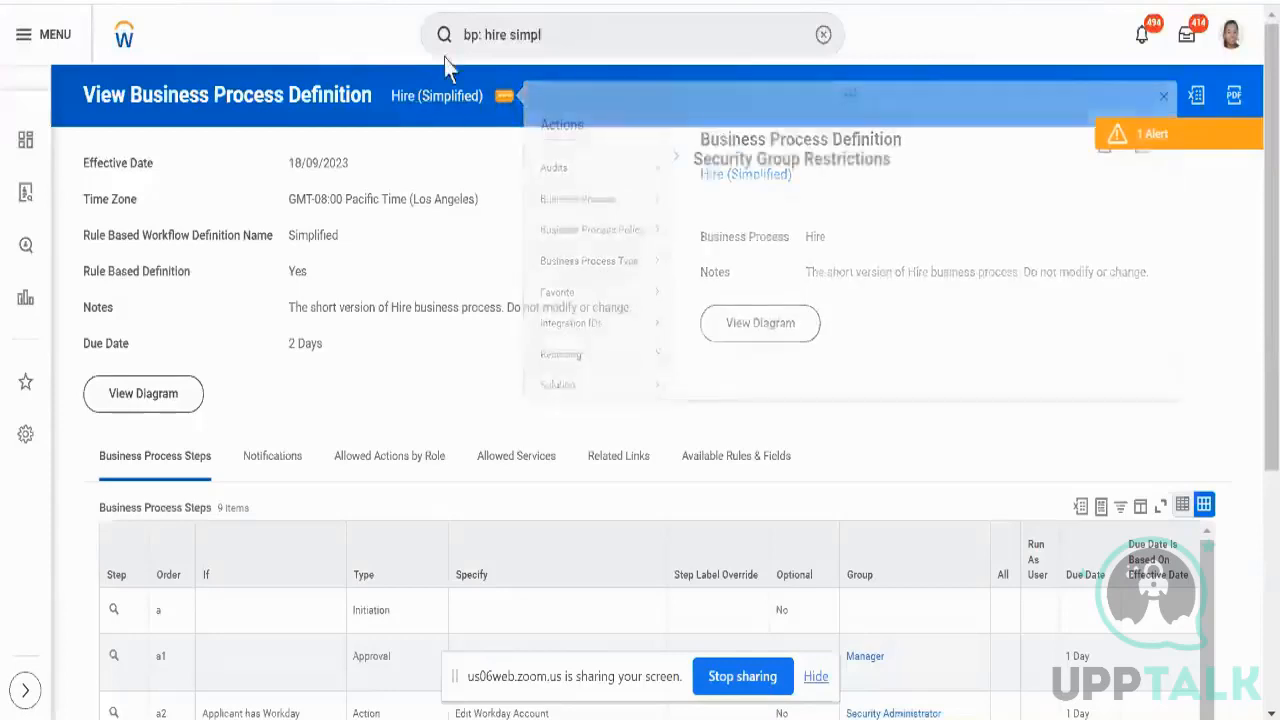
{"action": "left_click", "coordinate": [503, 96]}
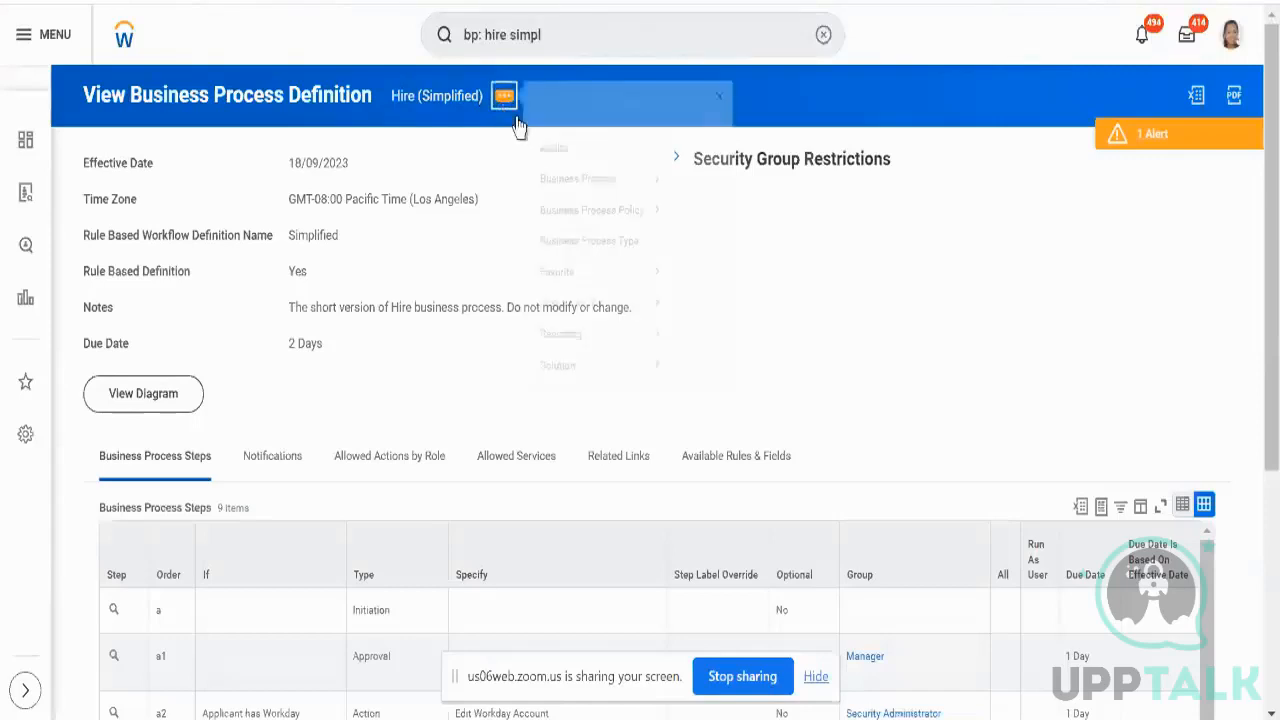
{"action": "mouse_move", "coordinate": [580, 205]}
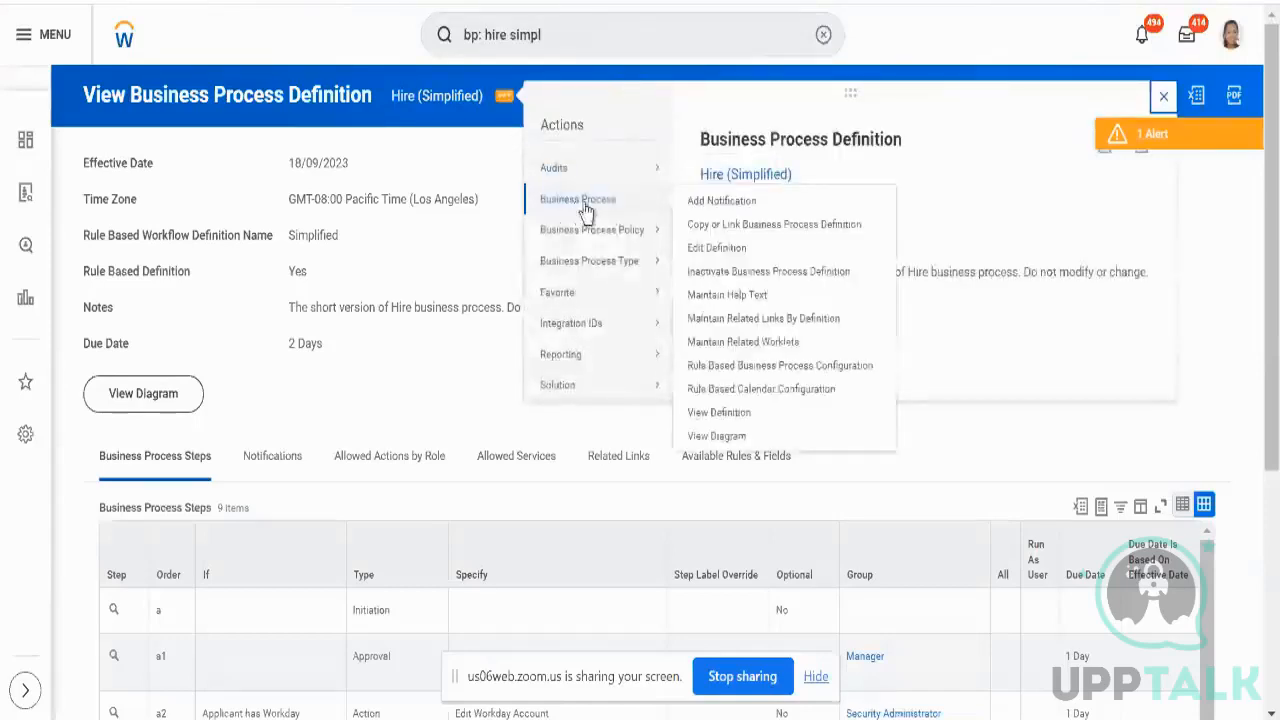
{"action": "left_click", "coordinate": [705, 225]}
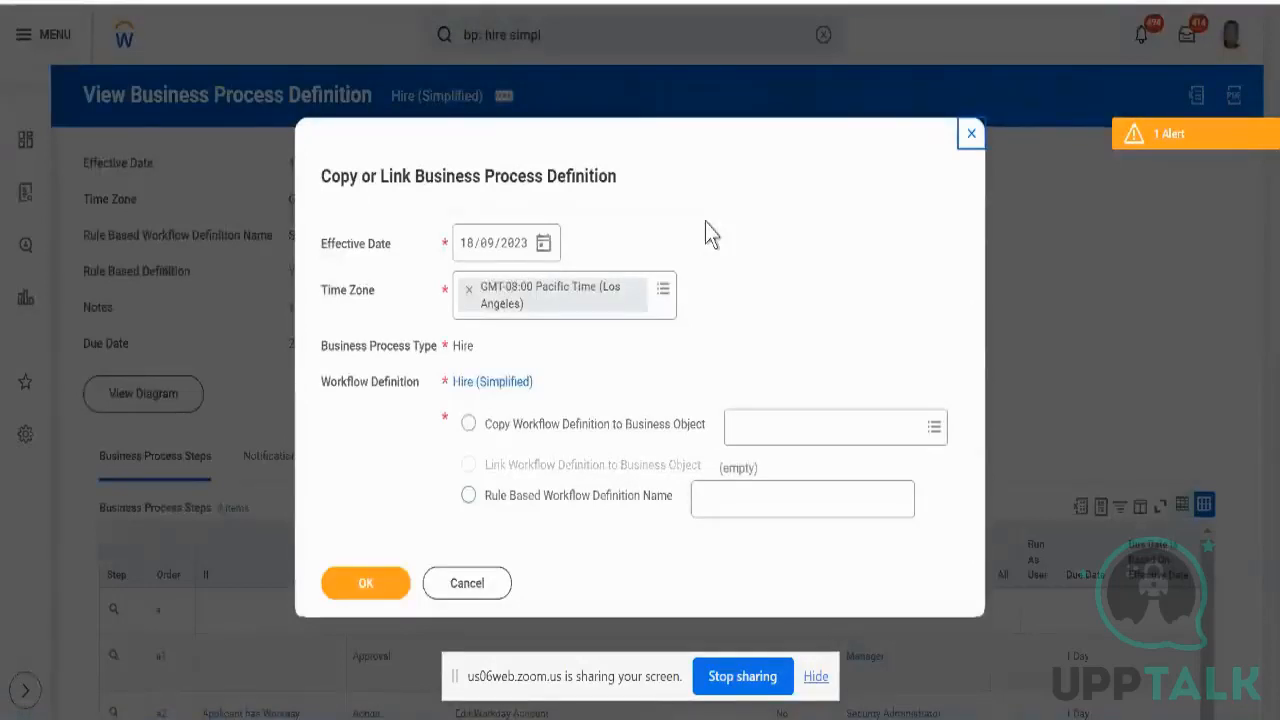
- Set the effective date to 01/01/1900 and select Copy Workflow Definition to Business Object
{"action": "left_click", "coordinate": [463, 250]}
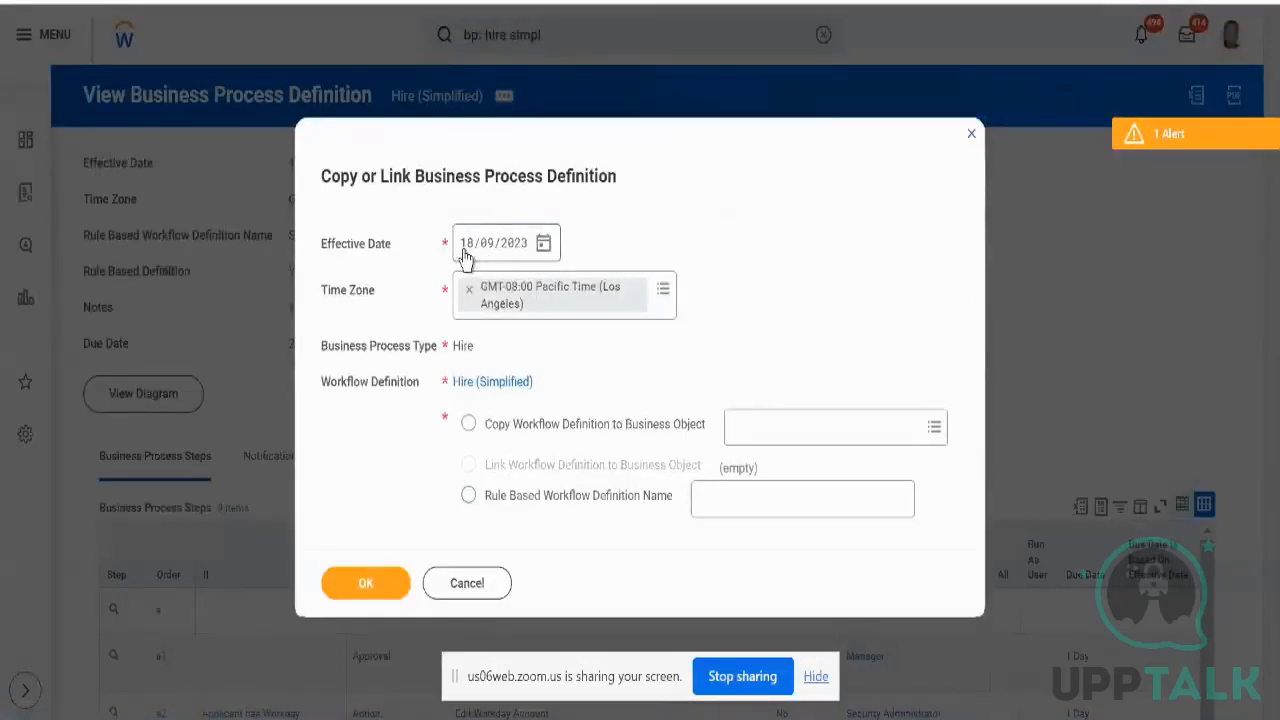
{"action": "left_click", "coordinate": [463, 250]}
{"action": "type", "text": "01/0"}
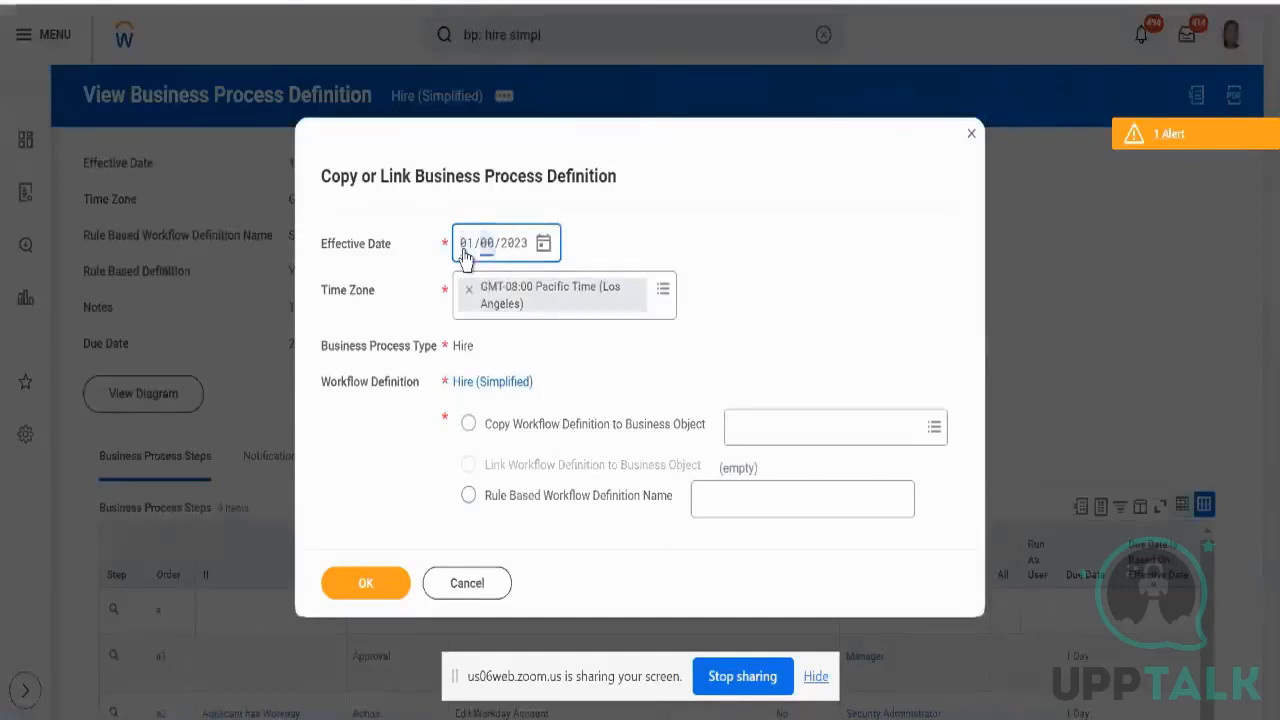
{"action": "type", "text": "1/19"}
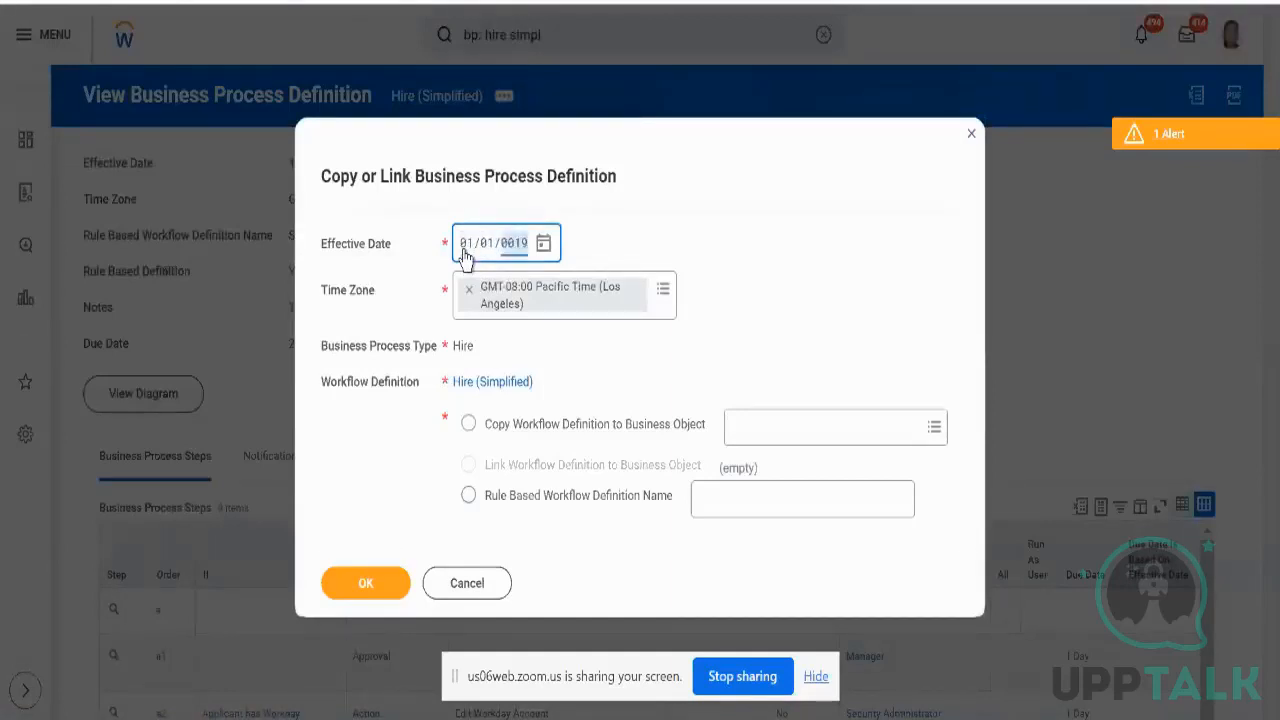
{"action": "type", "text": "00"}
{"action": "left_click", "coordinate": [606, 237]}
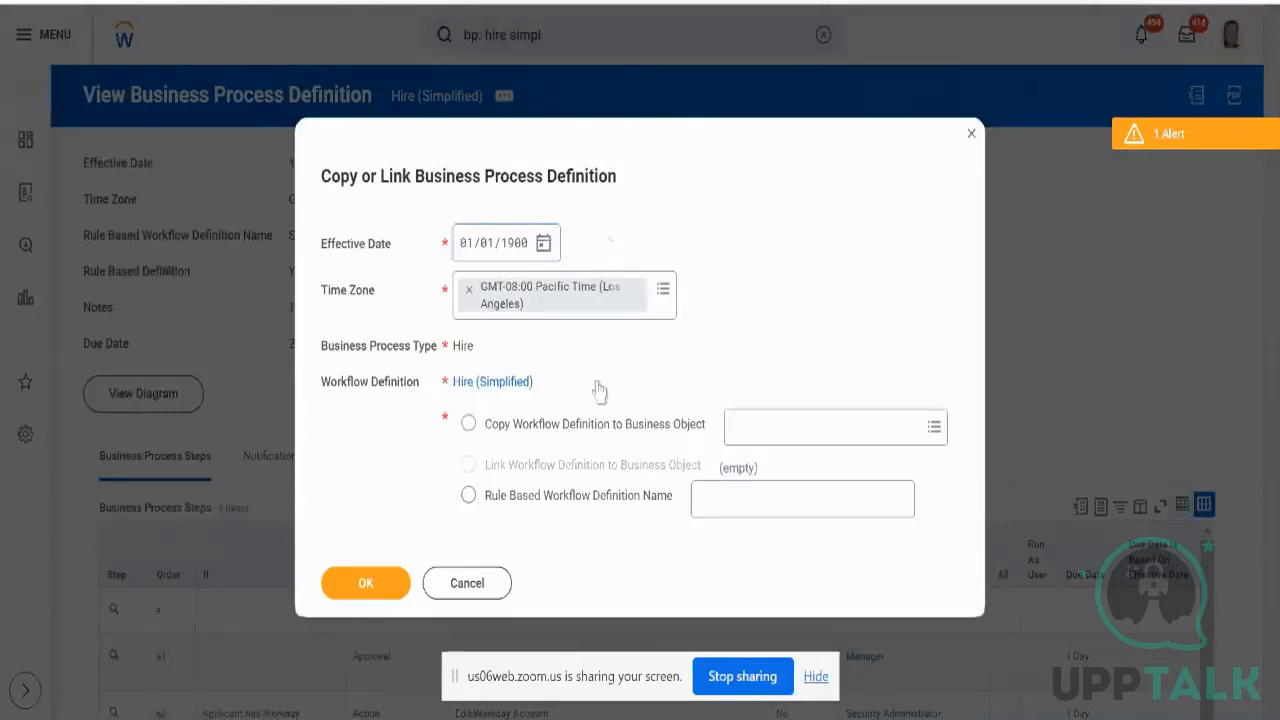
{"action": "left_click", "coordinate": [523, 424]}
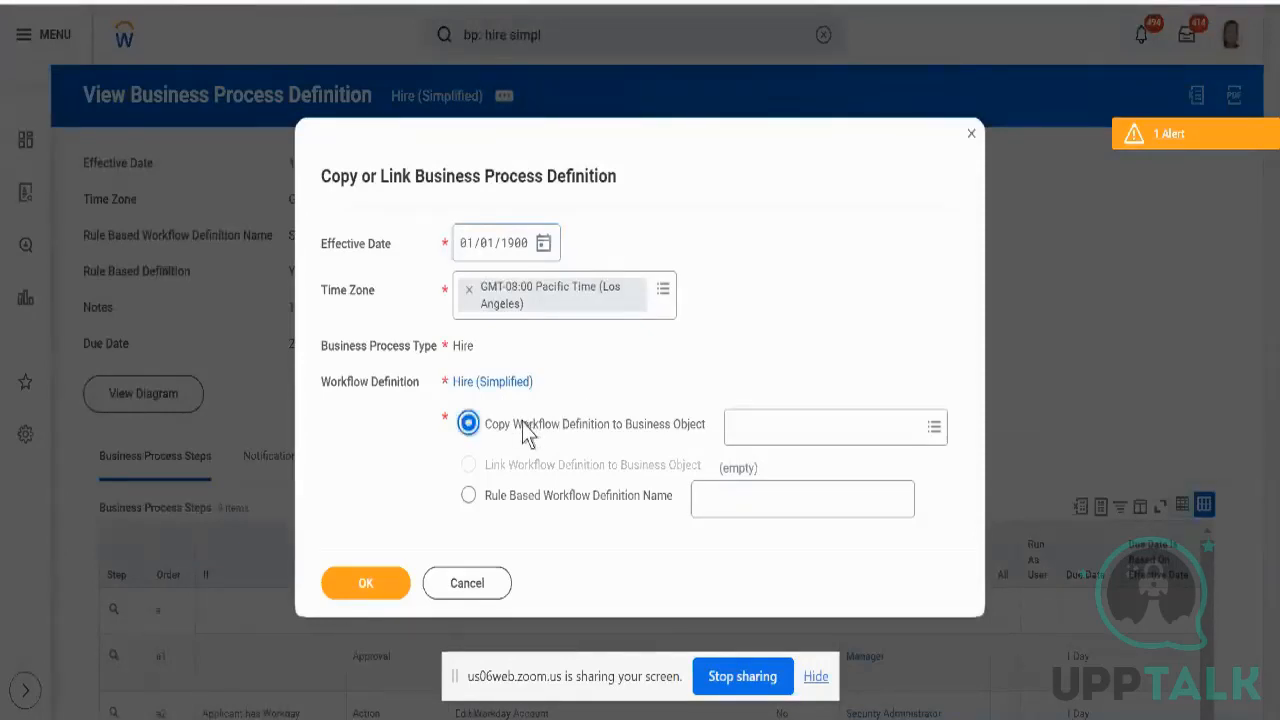
- Search 'tech consulting NA' and pick Technology Consulting - NA as the business object
{"action": "left_click", "coordinate": [783, 432]}
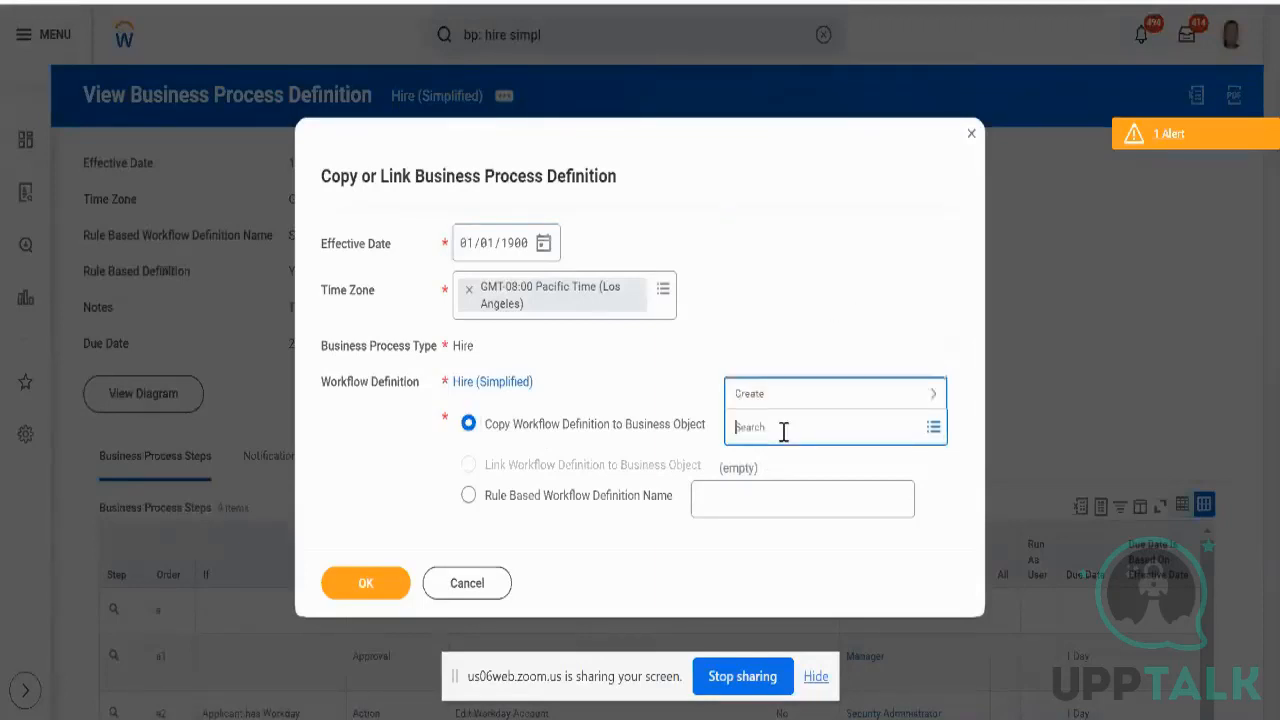
{"action": "left_click", "coordinate": [785, 395]}
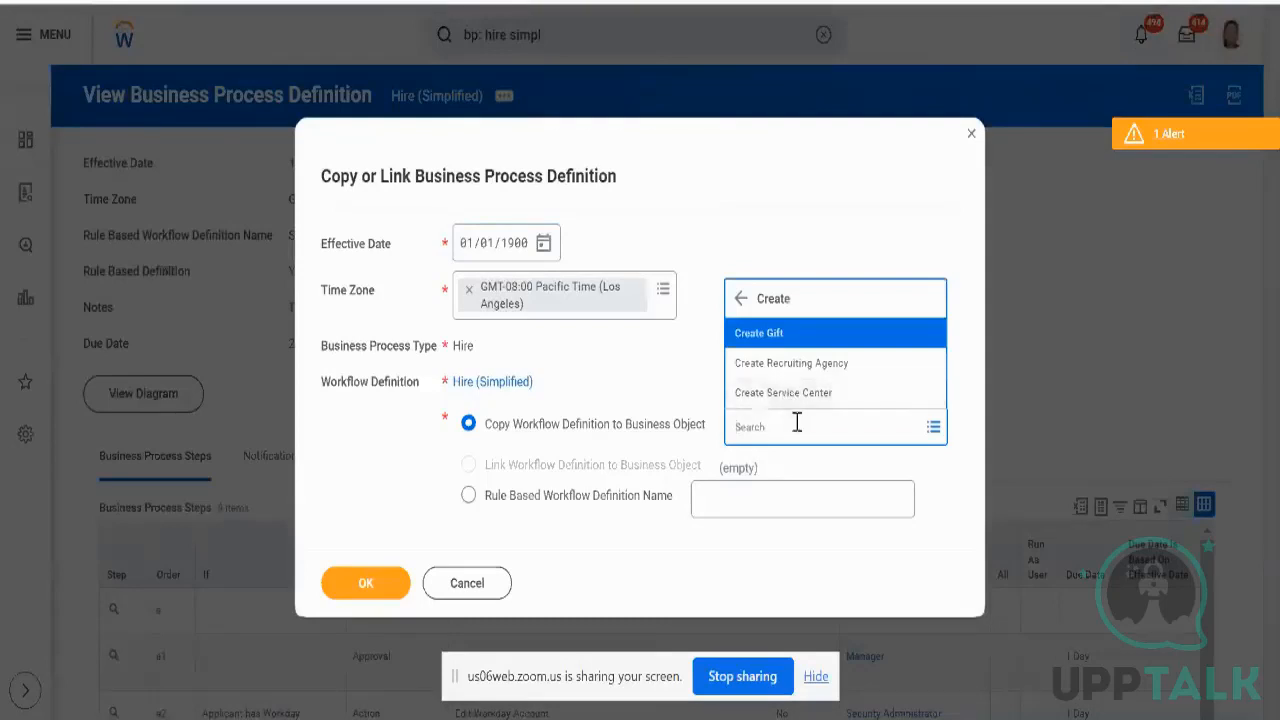
{"action": "left_click", "coordinate": [797, 422]}
{"action": "type", "text": "tec"}
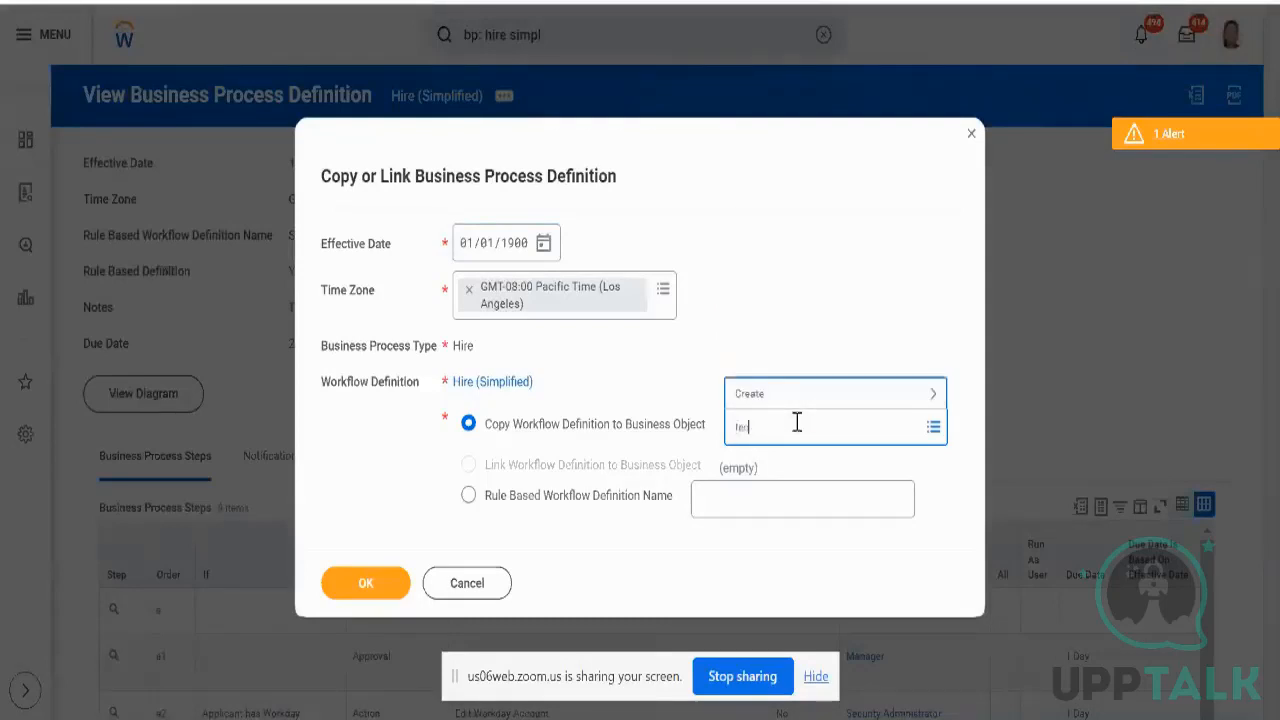
{"action": "type", "text": "h consulting NA"}
{"action": "key", "text": "Return"}
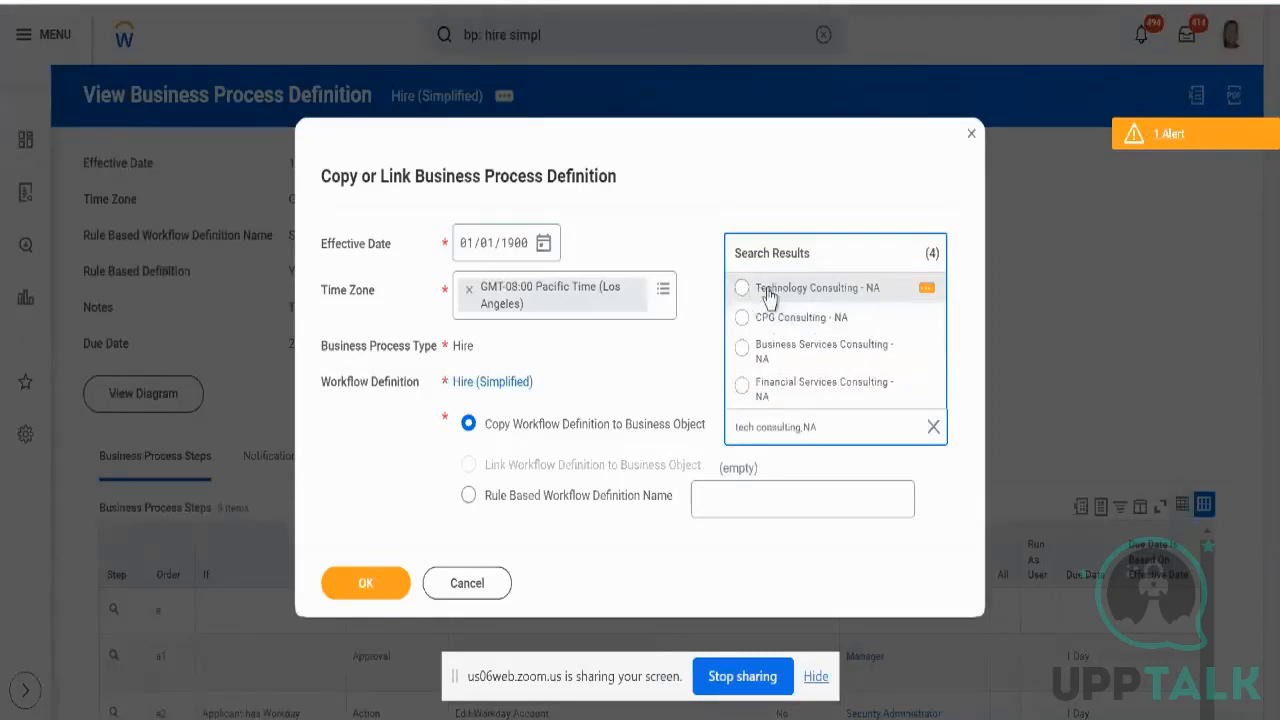
{"action": "left_click", "coordinate": [926, 290]}
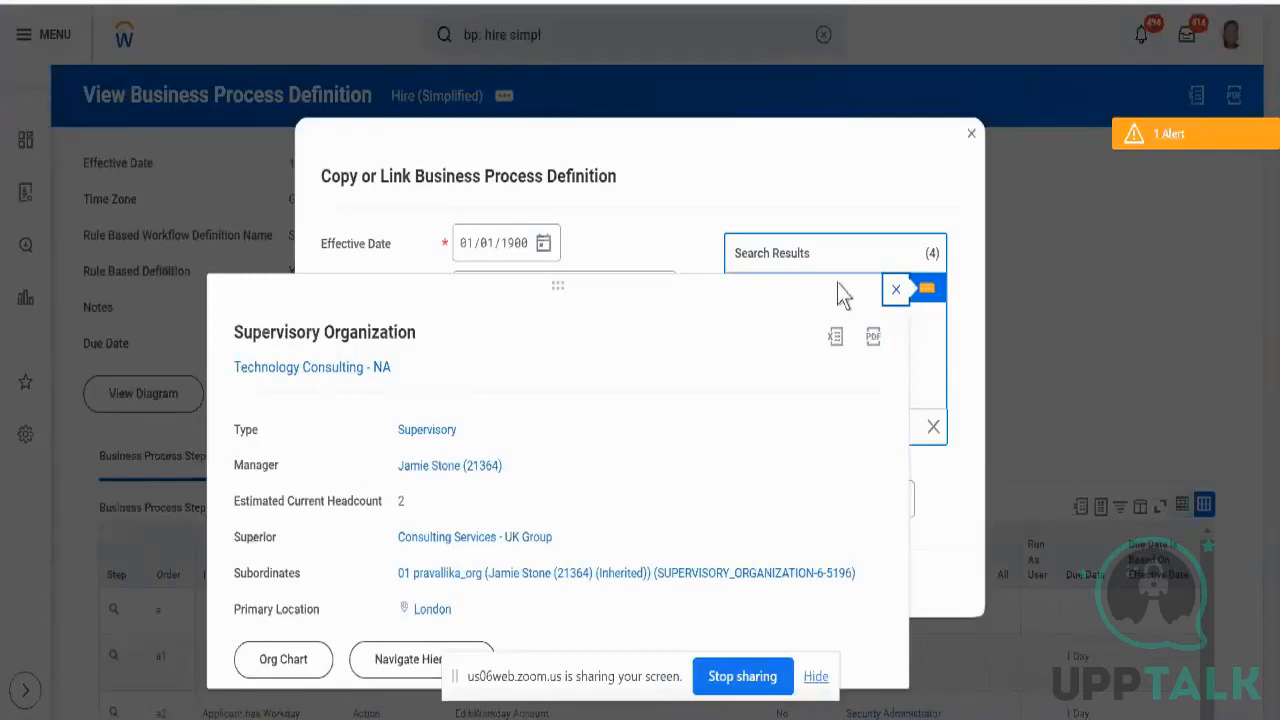
{"action": "left_click", "coordinate": [895, 289]}
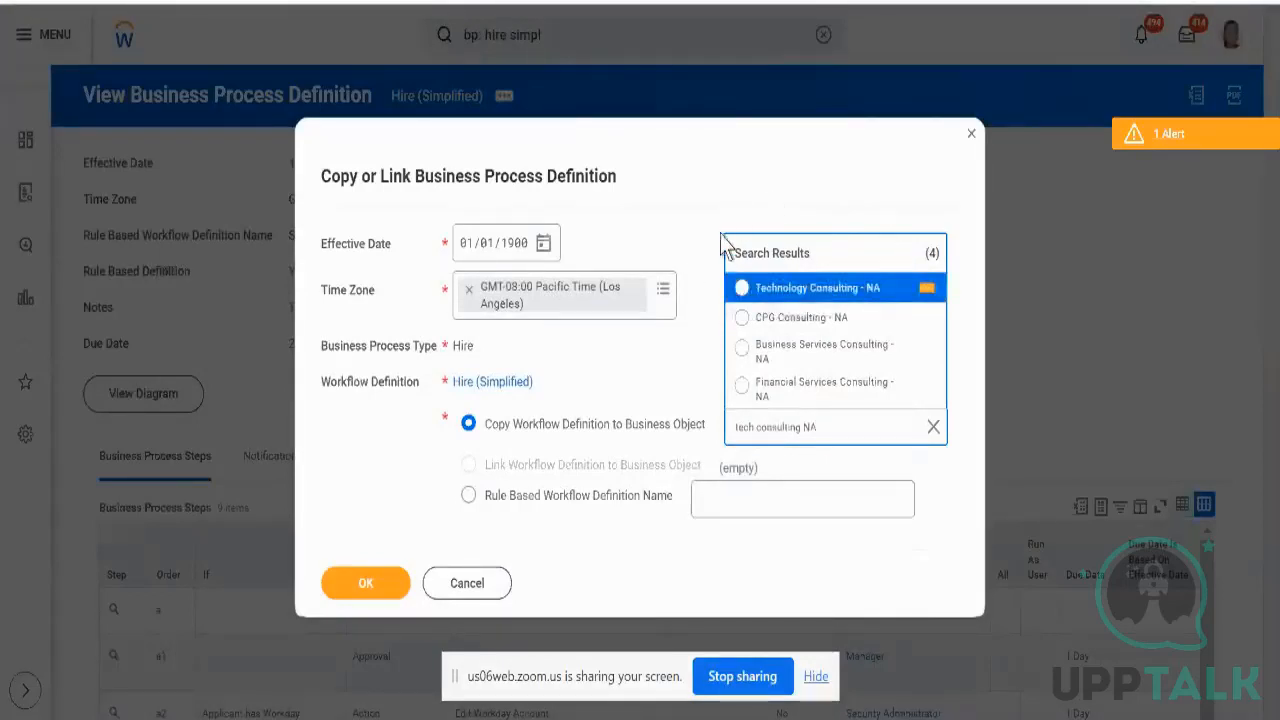
{"action": "left_click", "coordinate": [742, 289]}
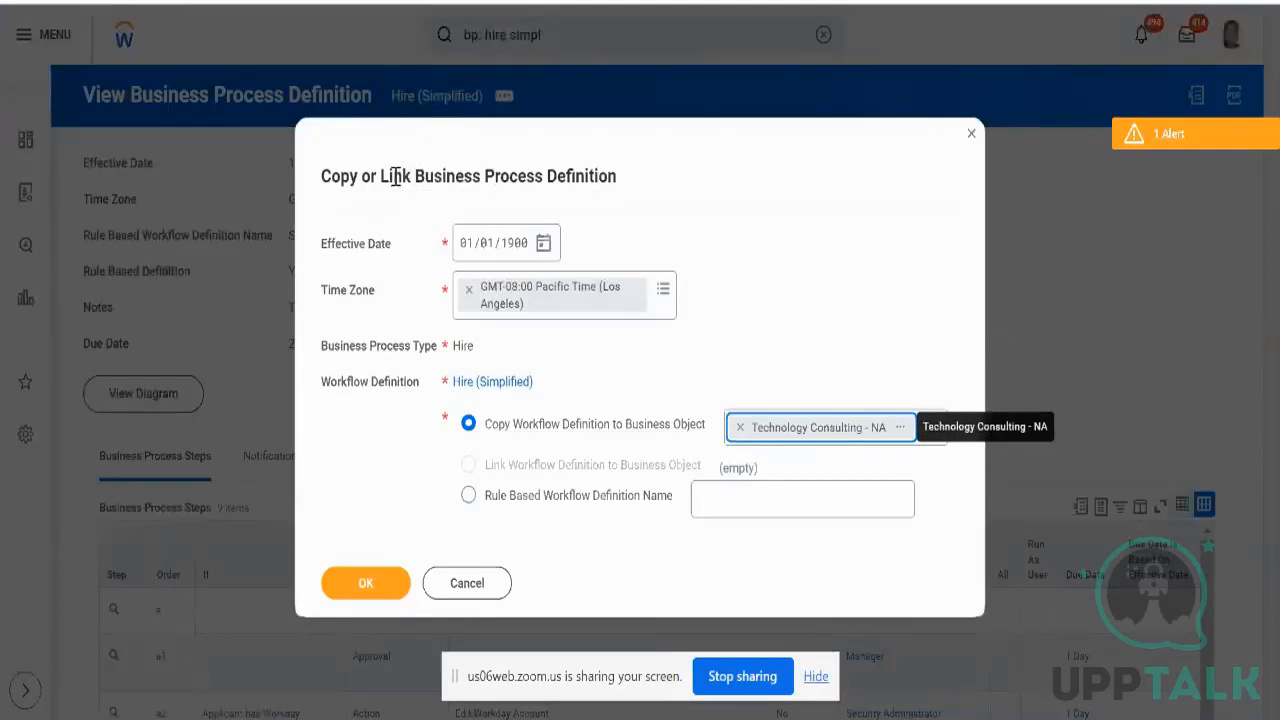
{"action": "triple_click", "coordinate": [519, 163]}
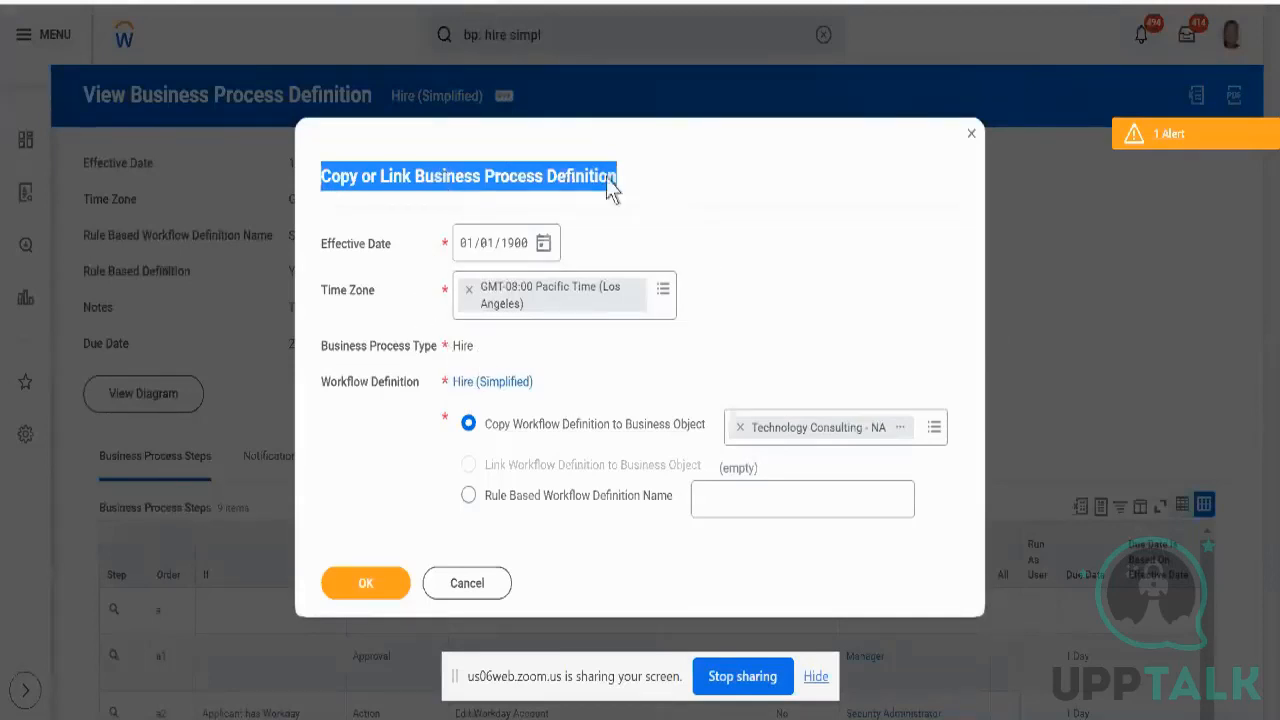
- Search 'tech comm' for the business object and submit the copy to Technology Consulting - NA
{"action": "triple_click", "coordinate": [343, 242]}
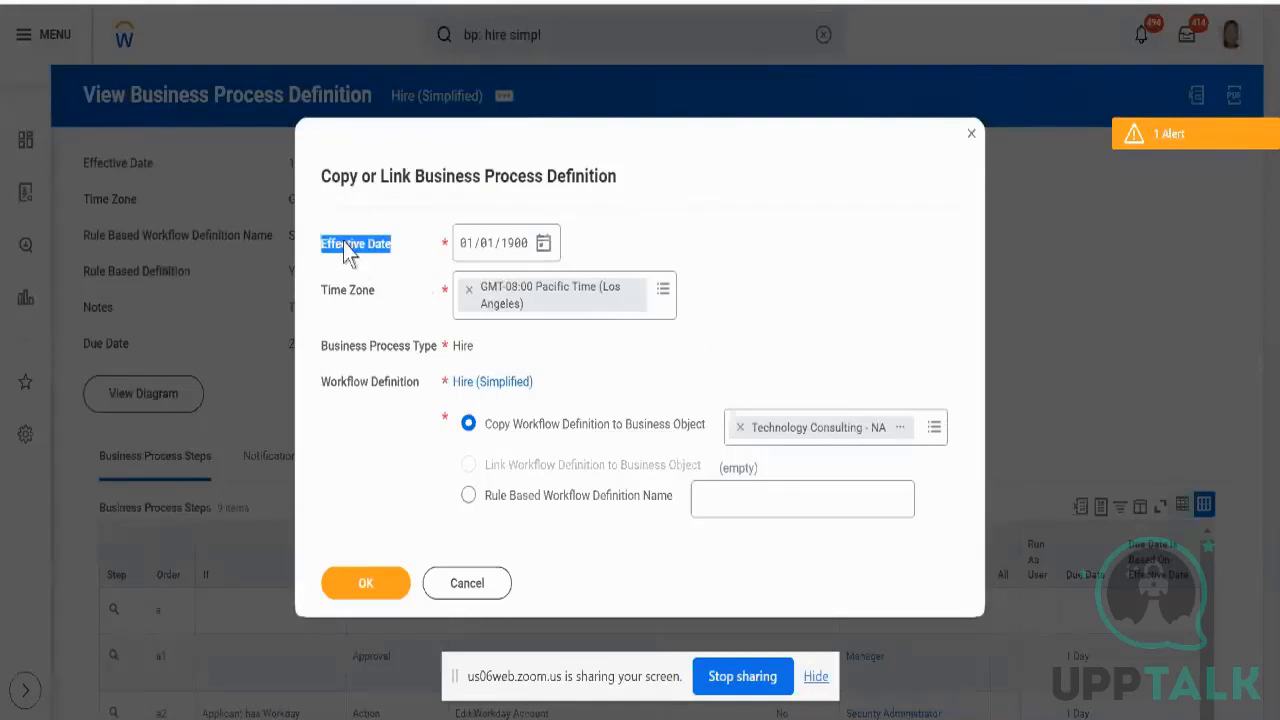
{"action": "left_click", "coordinate": [343, 242]}
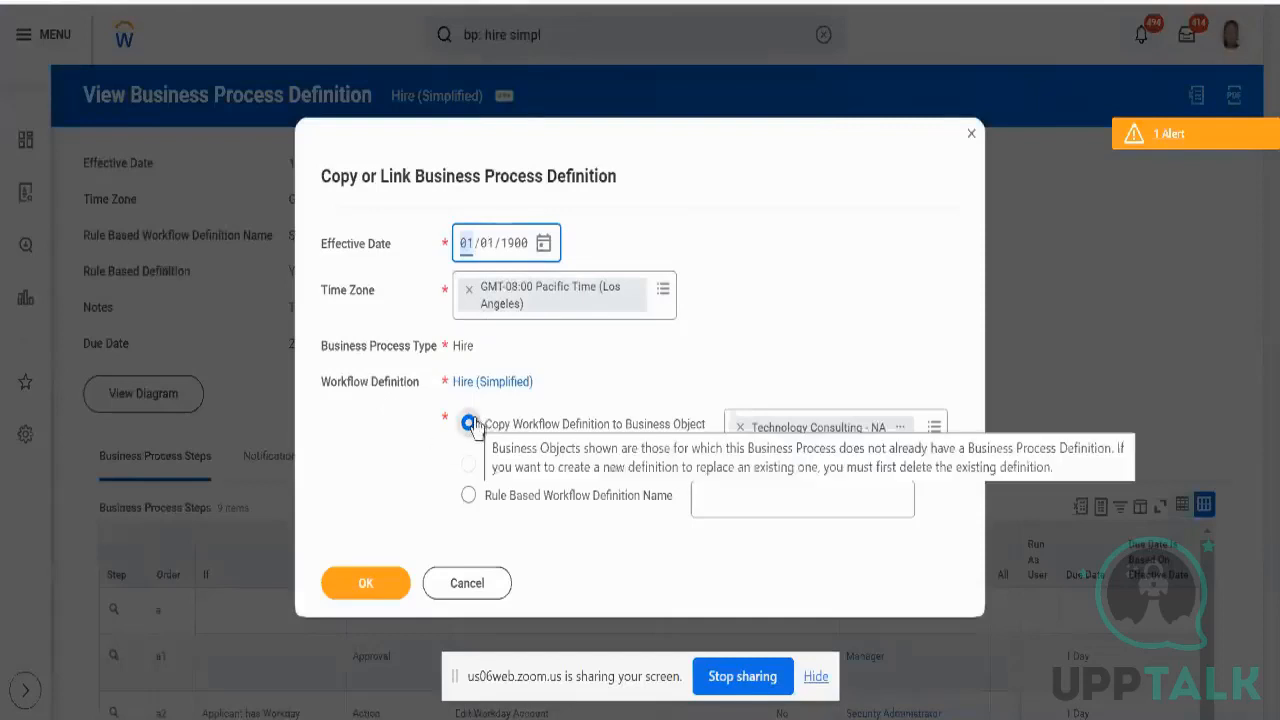
{"action": "mouse_move", "coordinate": [547, 430]}
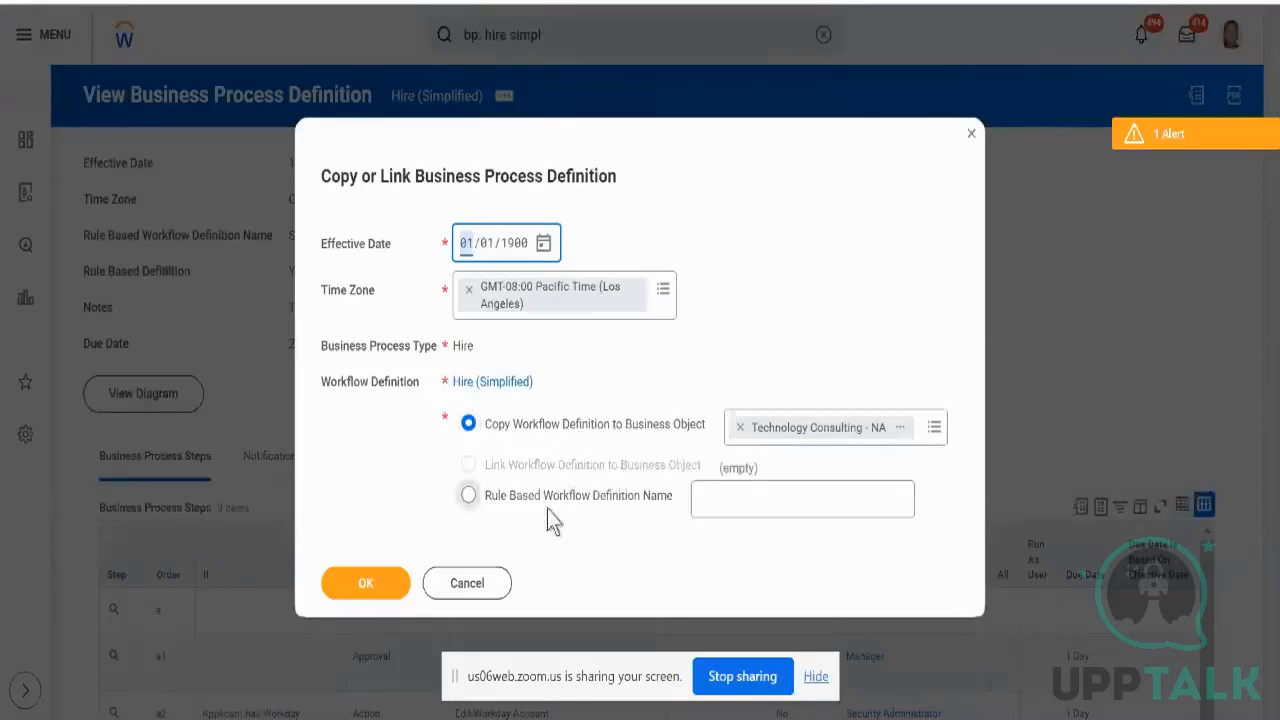
{"action": "mouse_move", "coordinate": [535, 442]}
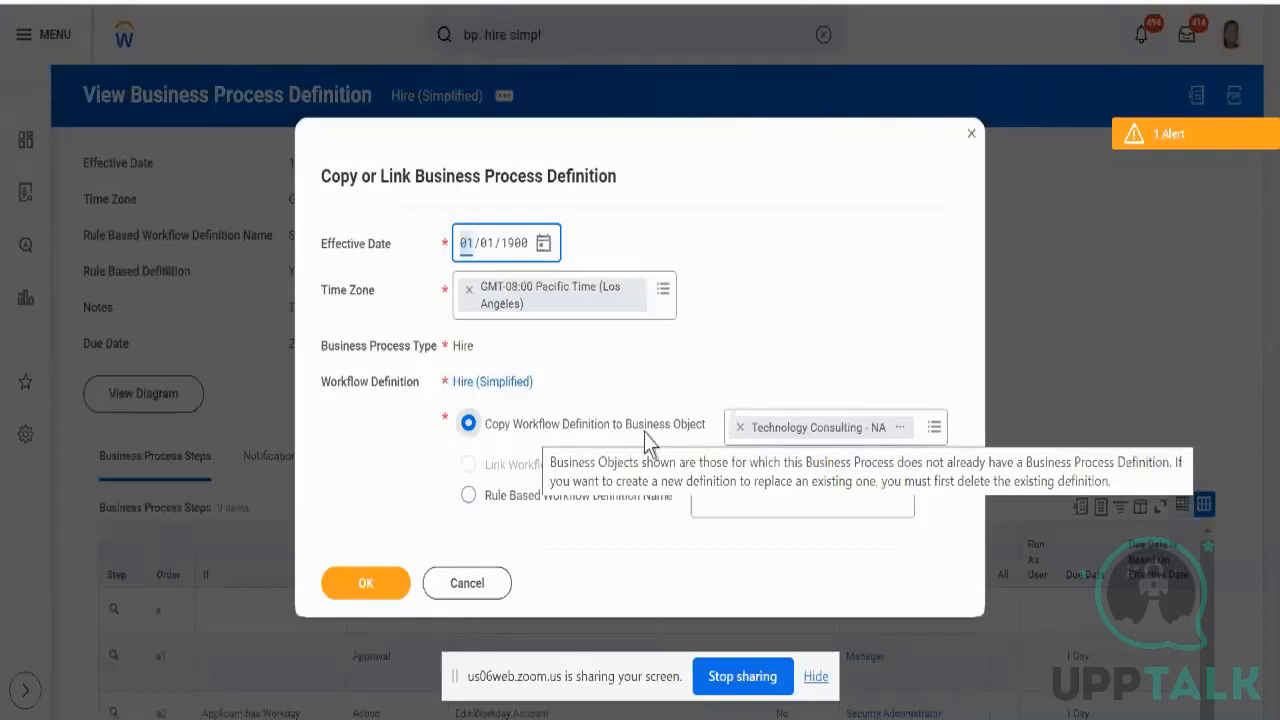
{"action": "mouse_move", "coordinate": [926, 450]}
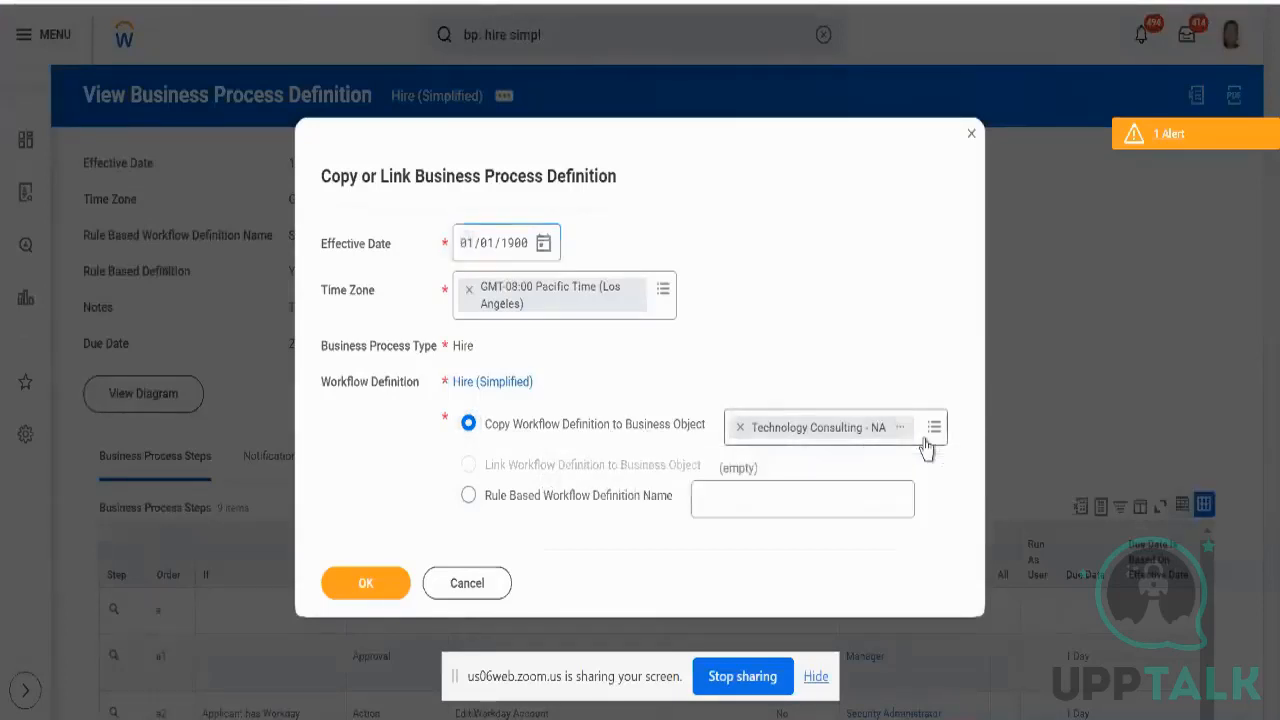
{"action": "left_click", "coordinate": [926, 447]}
{"action": "type", "text": "gg"}
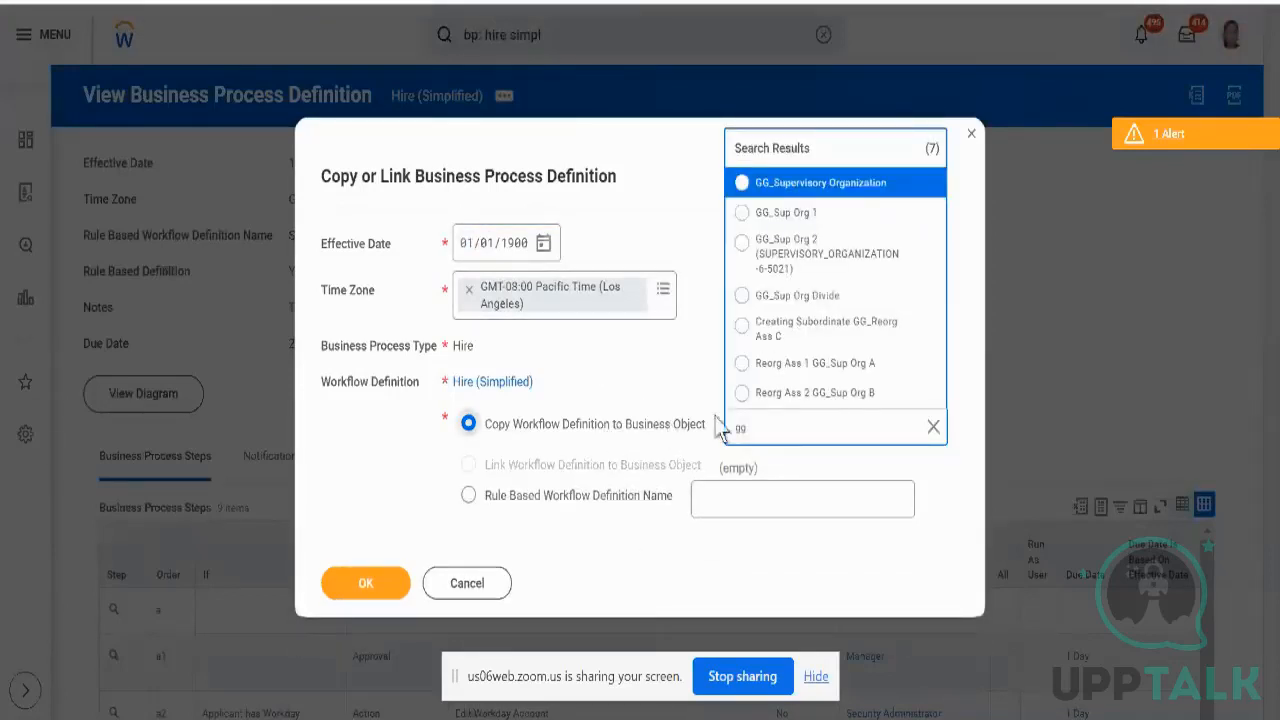
{"action": "double_click", "coordinate": [752, 429]}
{"action": "type", "text": "tech comm"}
{"action": "key", "text": "Return"}
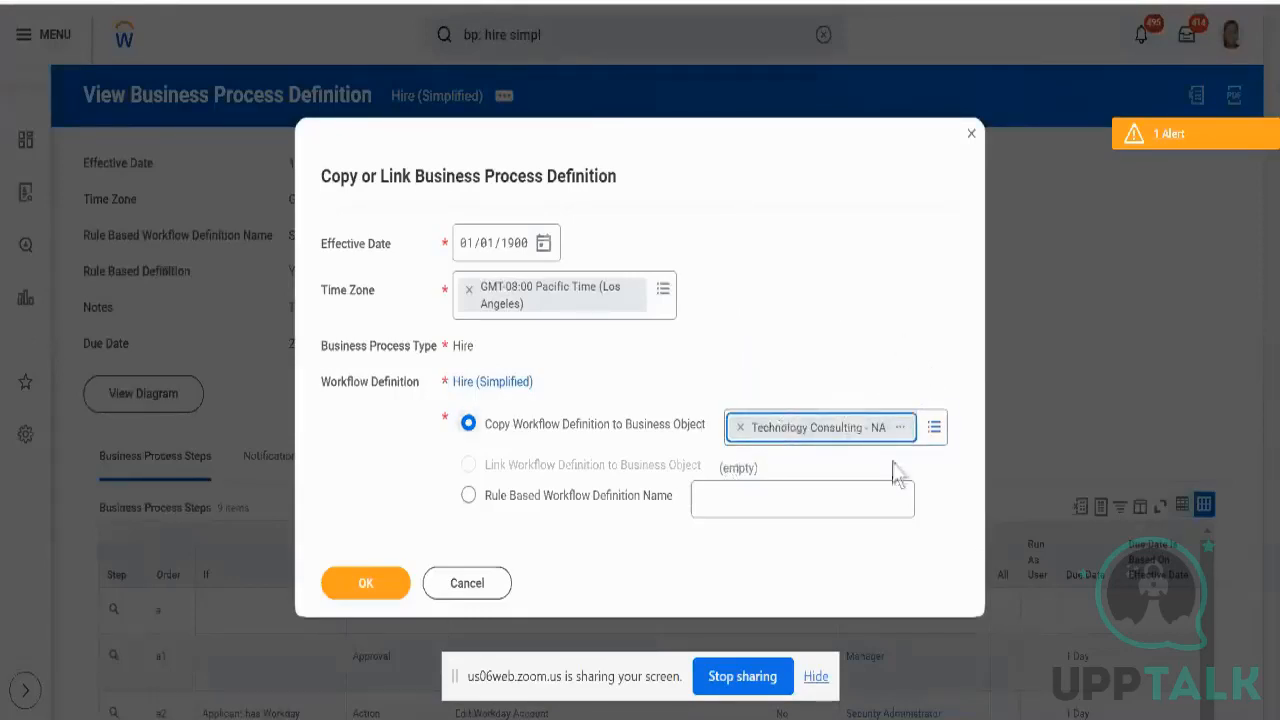
{"action": "left_click", "coordinate": [371, 578]}
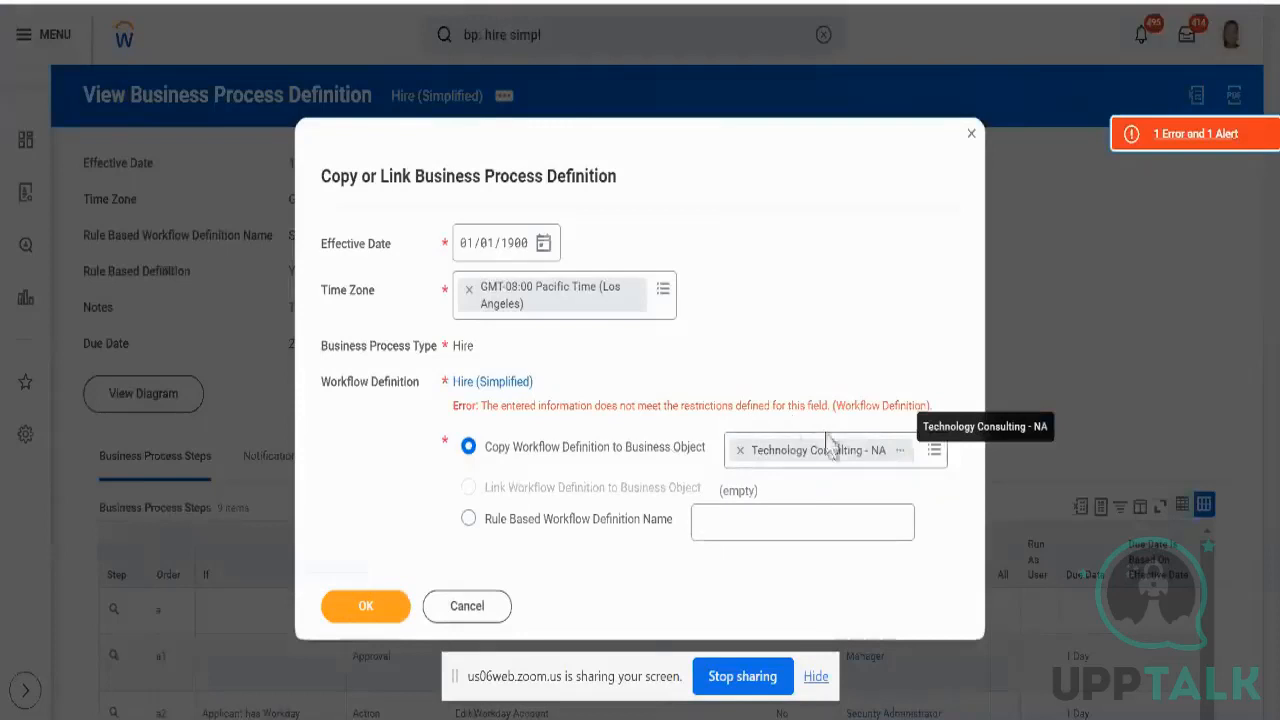
{"action": "mouse_move", "coordinate": [828, 443]}
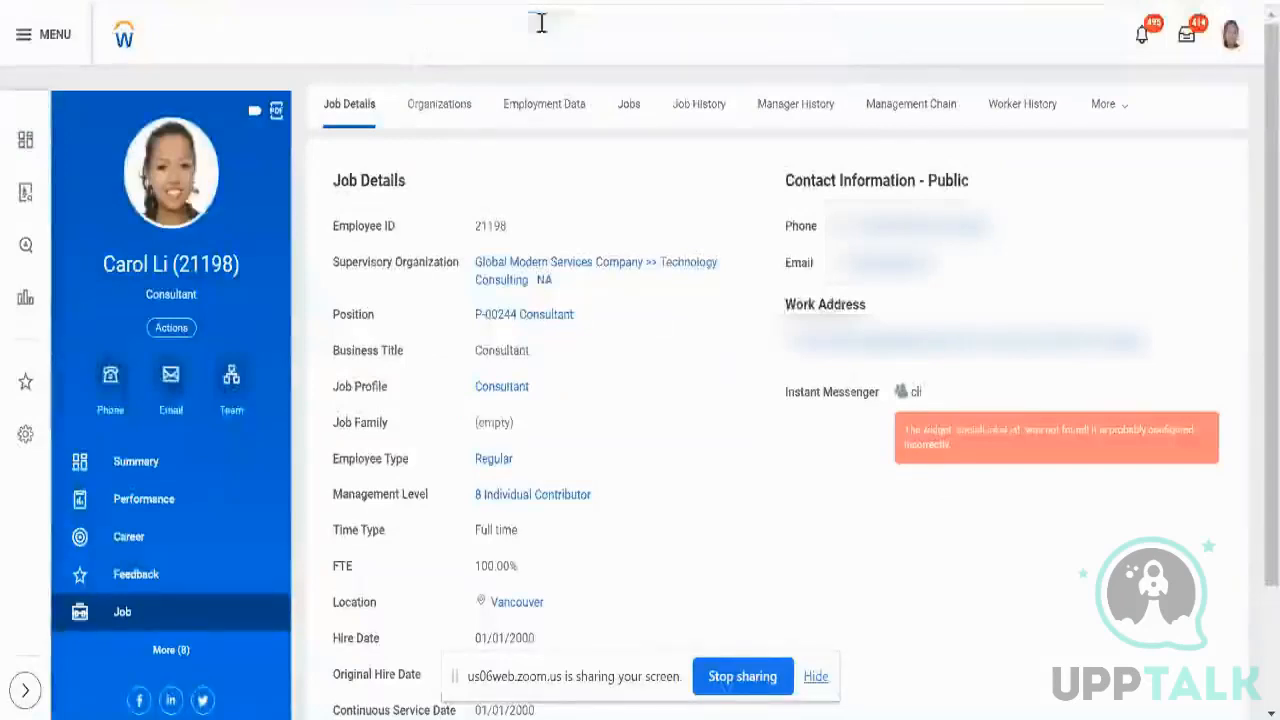
{"action": "left_click", "coordinate": [541, 23]}
{"action": "type", "text": "bp:"}
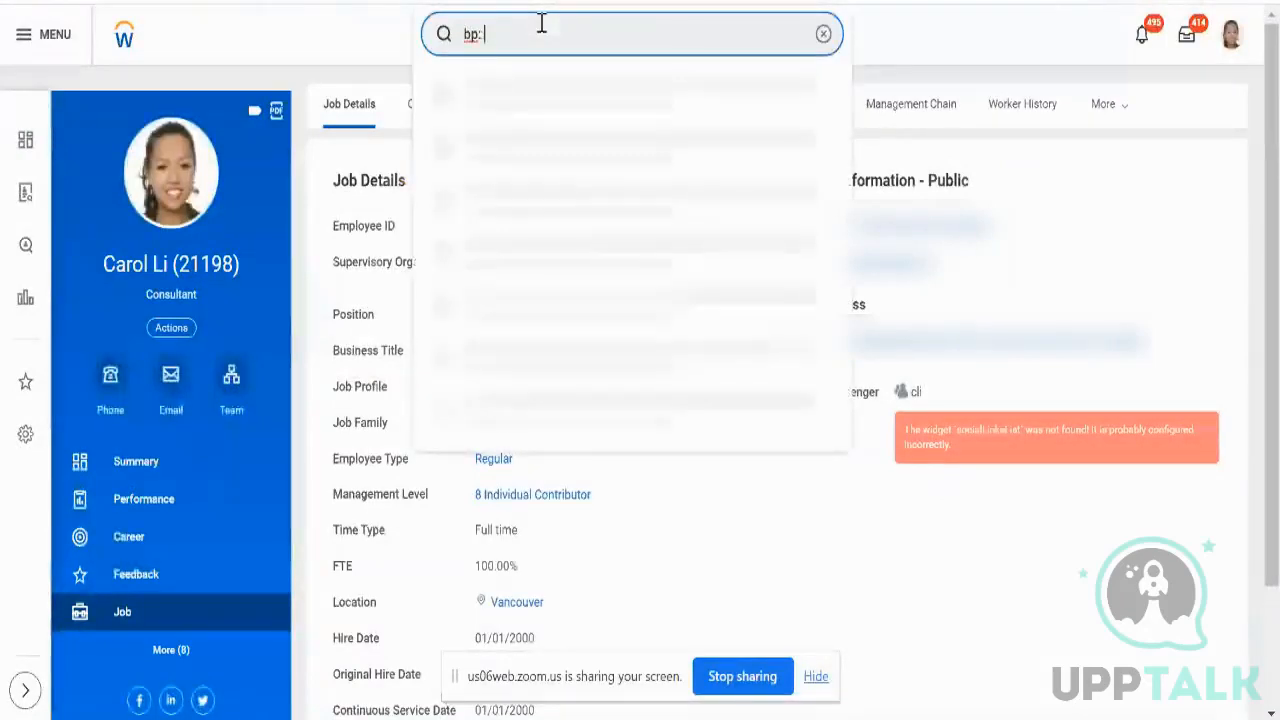
{"action": "type", "text": " hir"}
{"action": "key", "text": "BackSpace"}
{"action": "key", "text": "BackSpace"}
{"action": "type", "text": "hire t"}
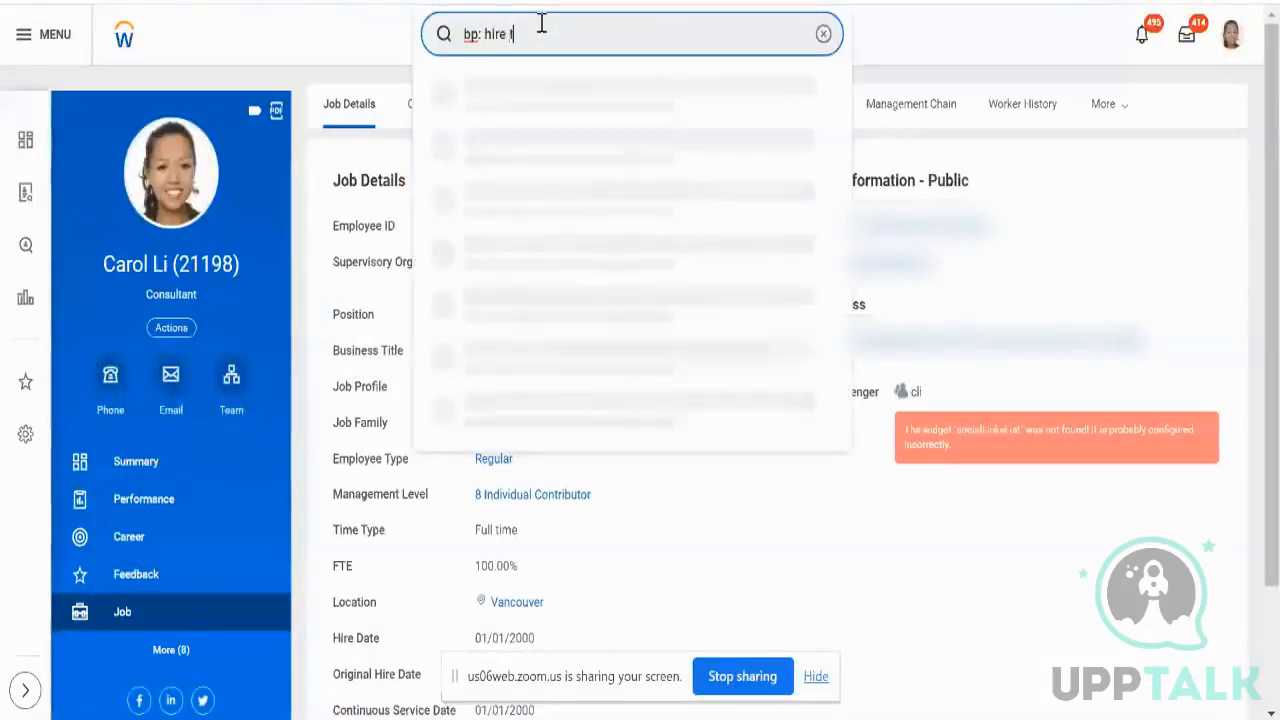
{"action": "type", "text": "ech cons"}
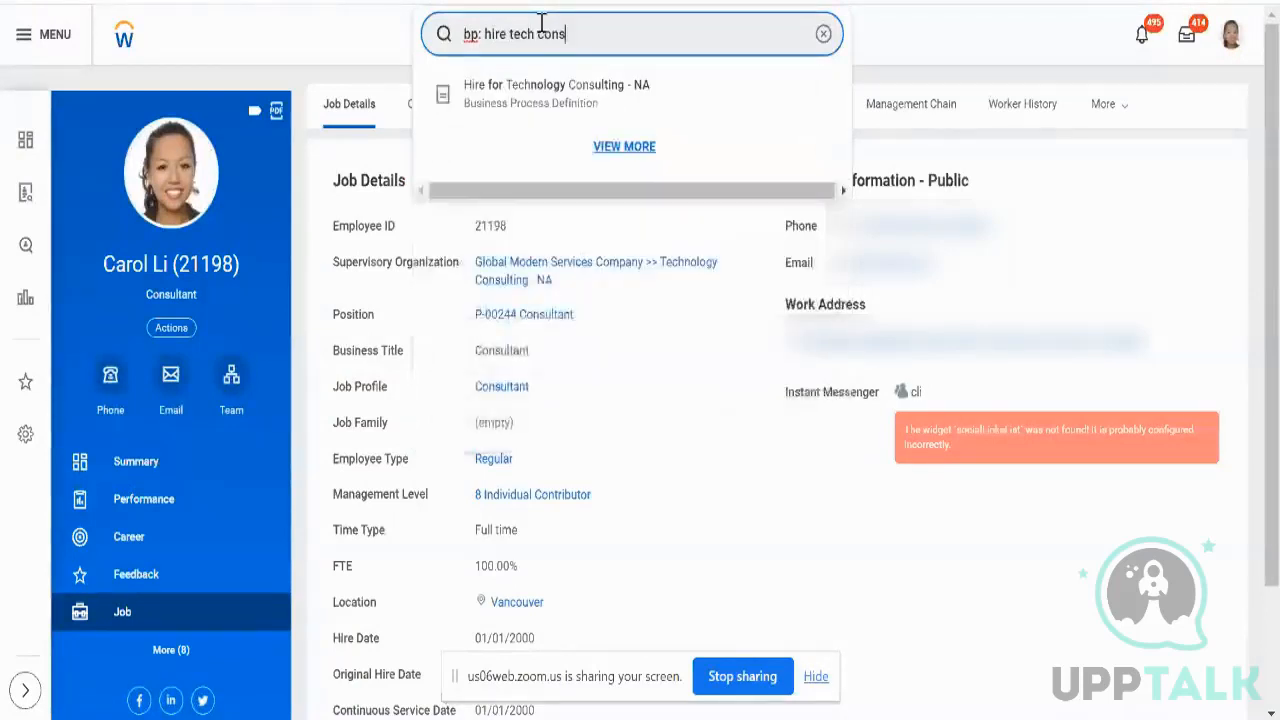
{"action": "left_click", "coordinate": [552, 93]}
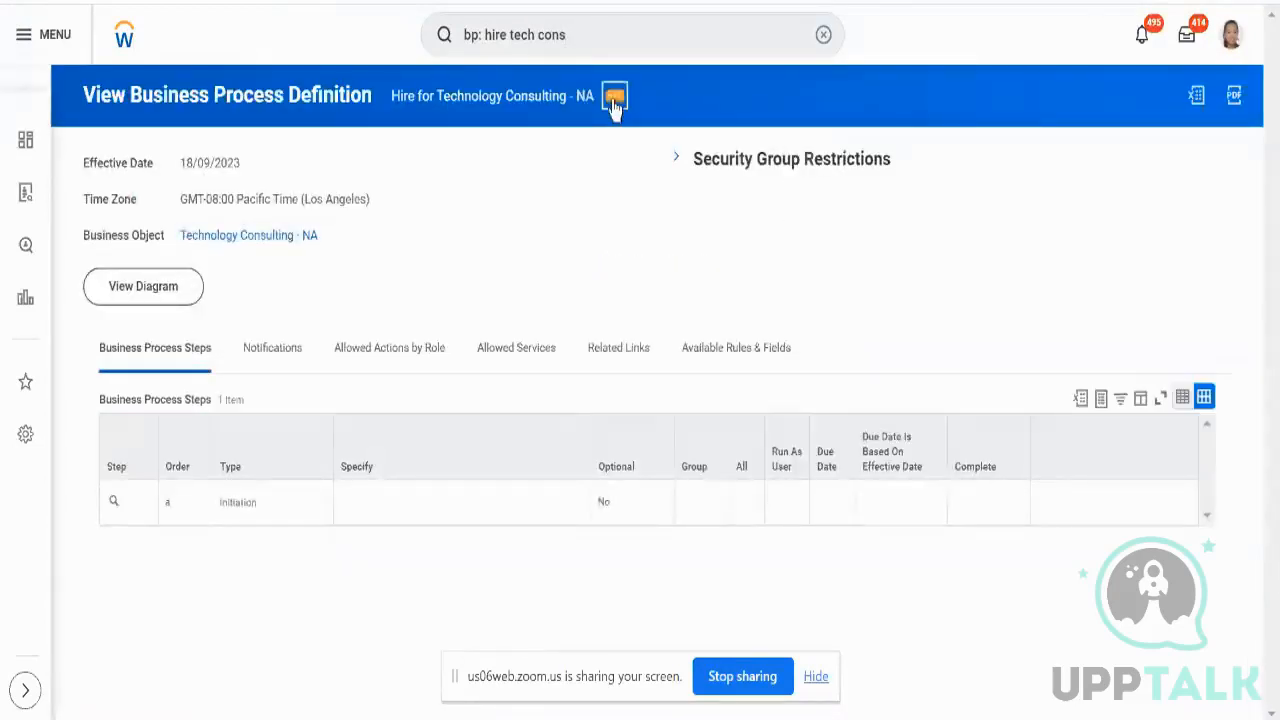
{"action": "left_click", "coordinate": [614, 108]}
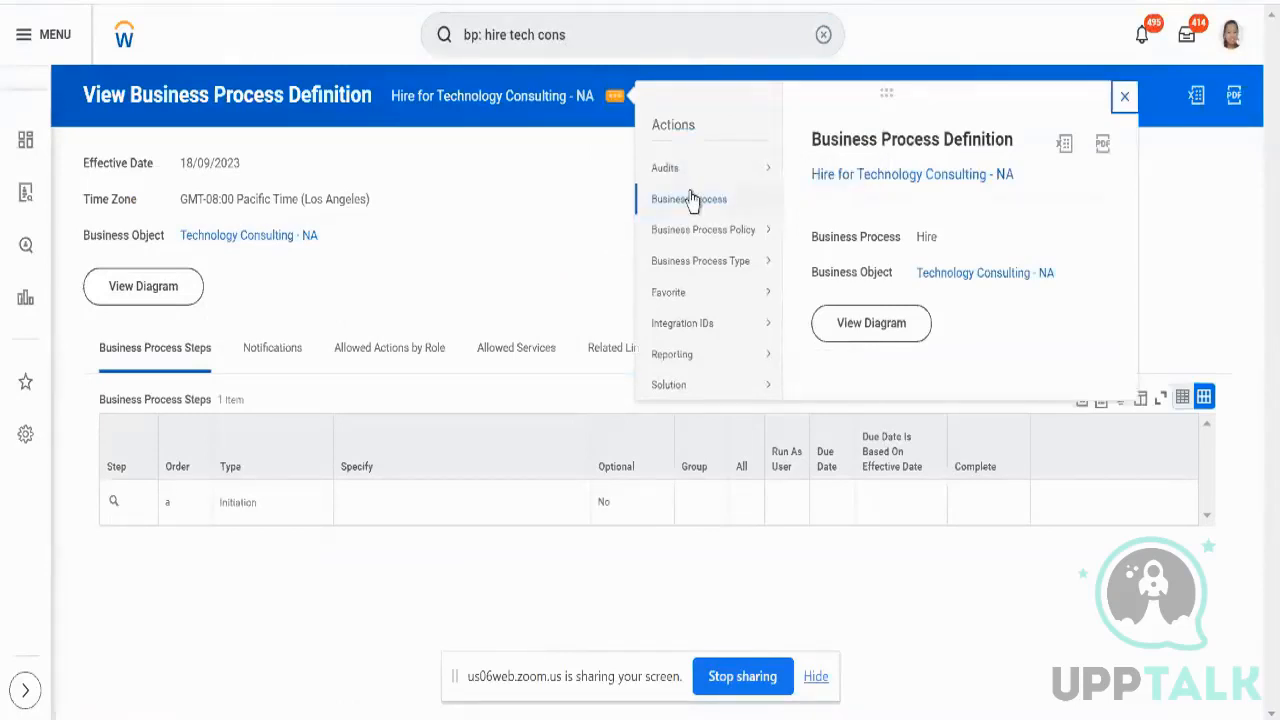
{"action": "mouse_move", "coordinate": [728, 200]}
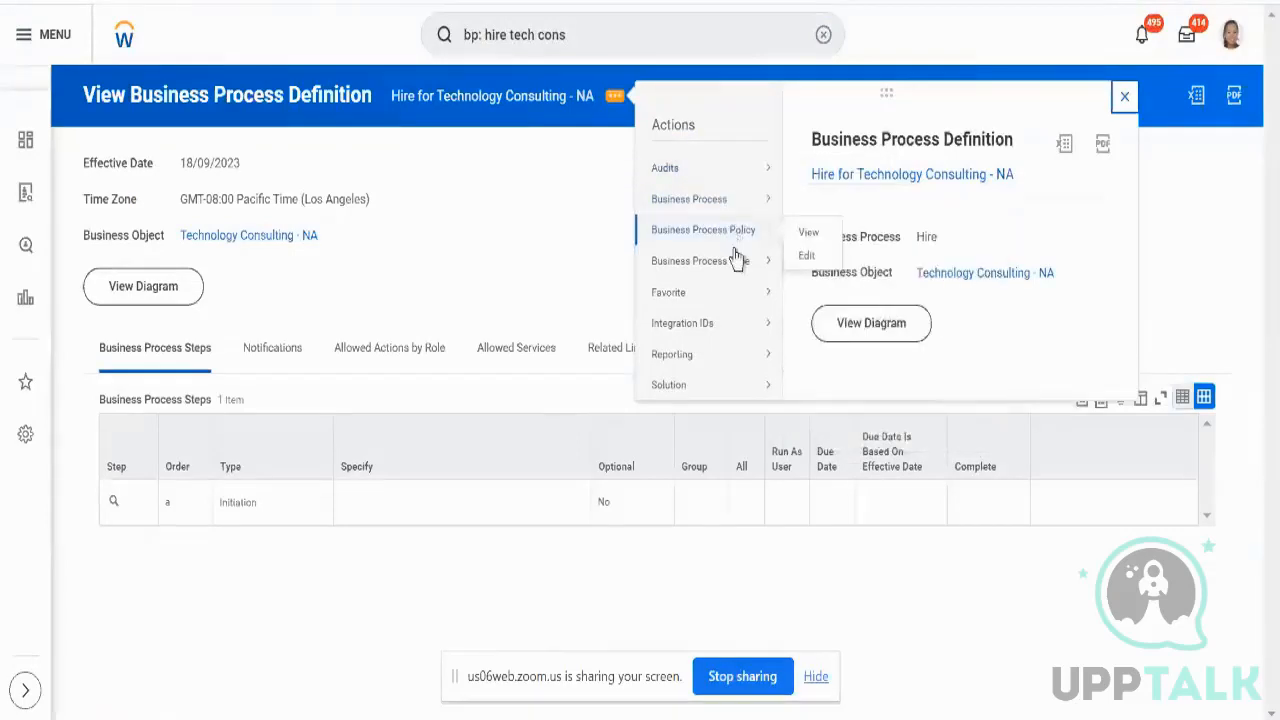
{"action": "mouse_move", "coordinate": [740, 274]}
{"action": "mouse_move", "coordinate": [729, 390]}
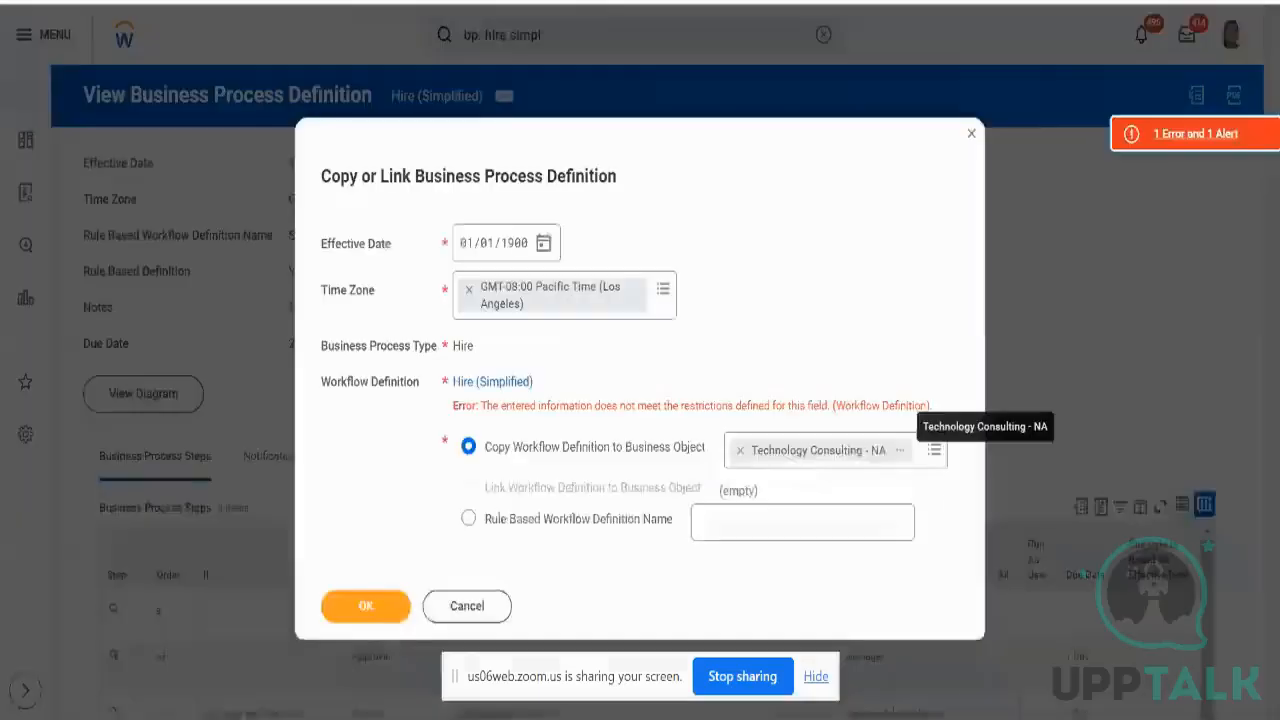
- Replace Technology Consulting - NA with NS_Test_Sup_Org, found by searching 'ns', and submit the copy
{"action": "left_click", "coordinate": [740, 450]}
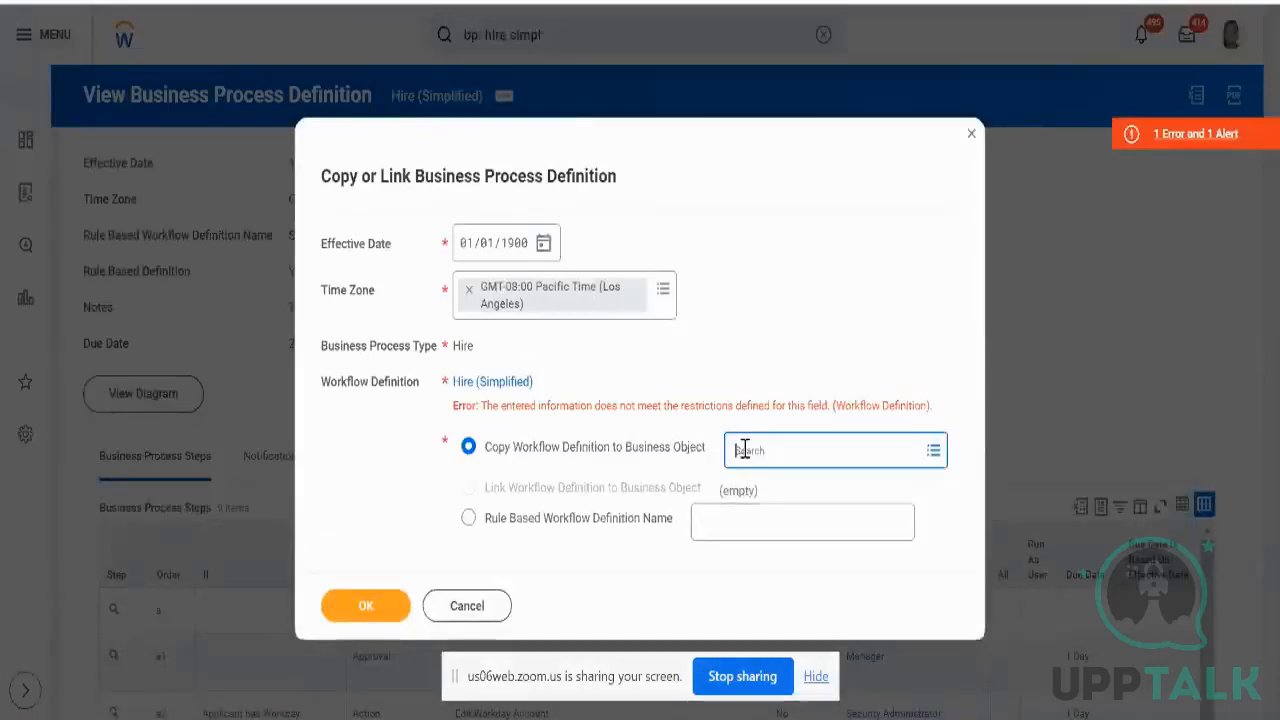
{"action": "type", "text": "ns"}
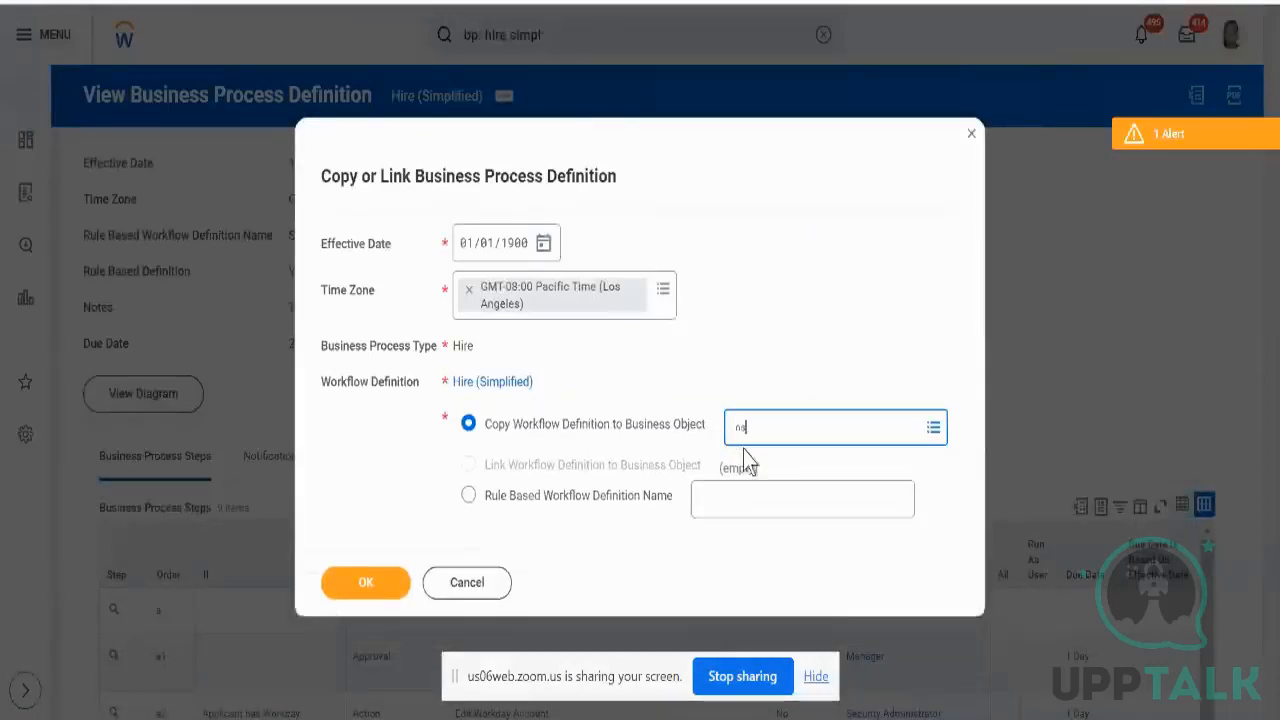
{"action": "key", "text": "Return"}
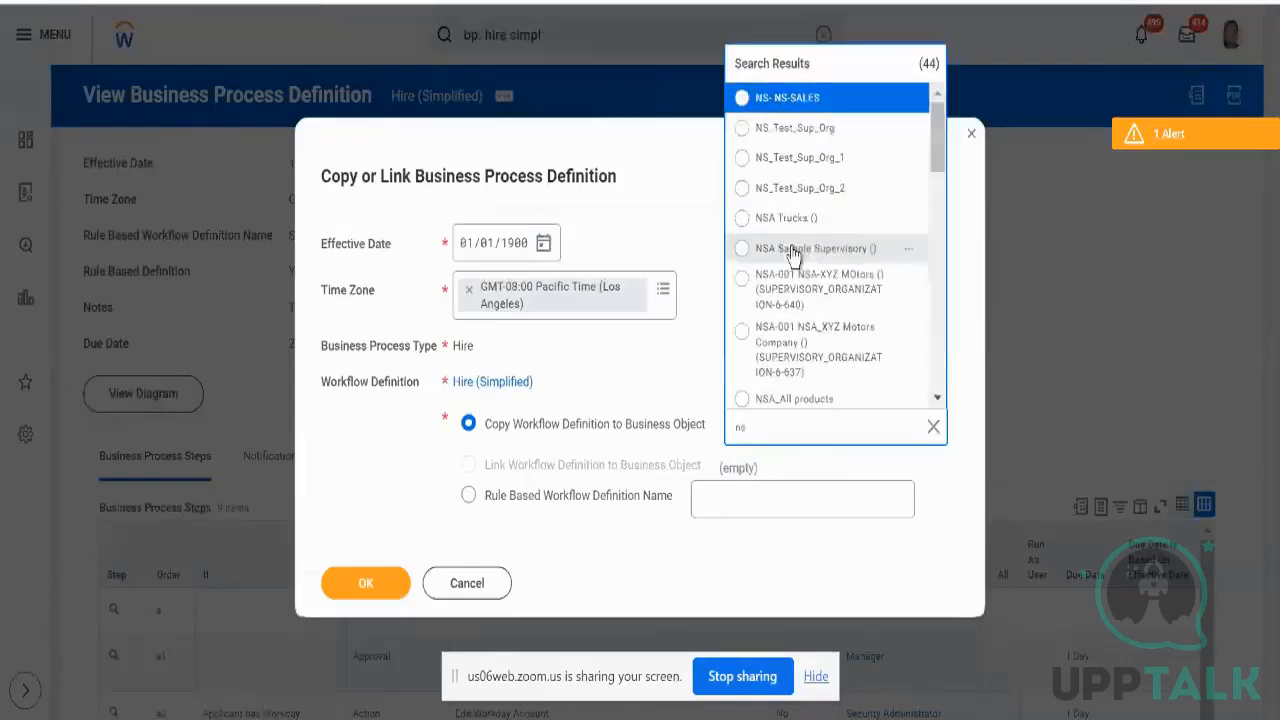
{"action": "left_click", "coordinate": [743, 129]}
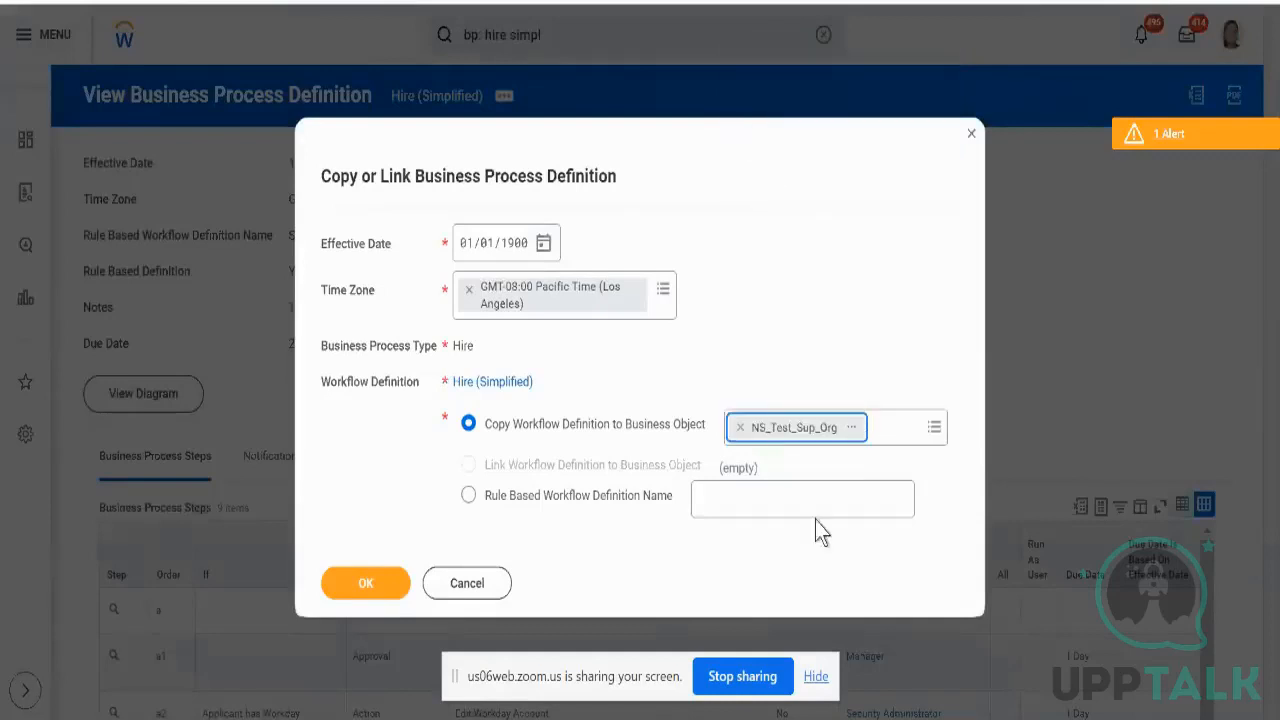
{"action": "left_click", "coordinate": [365, 585]}
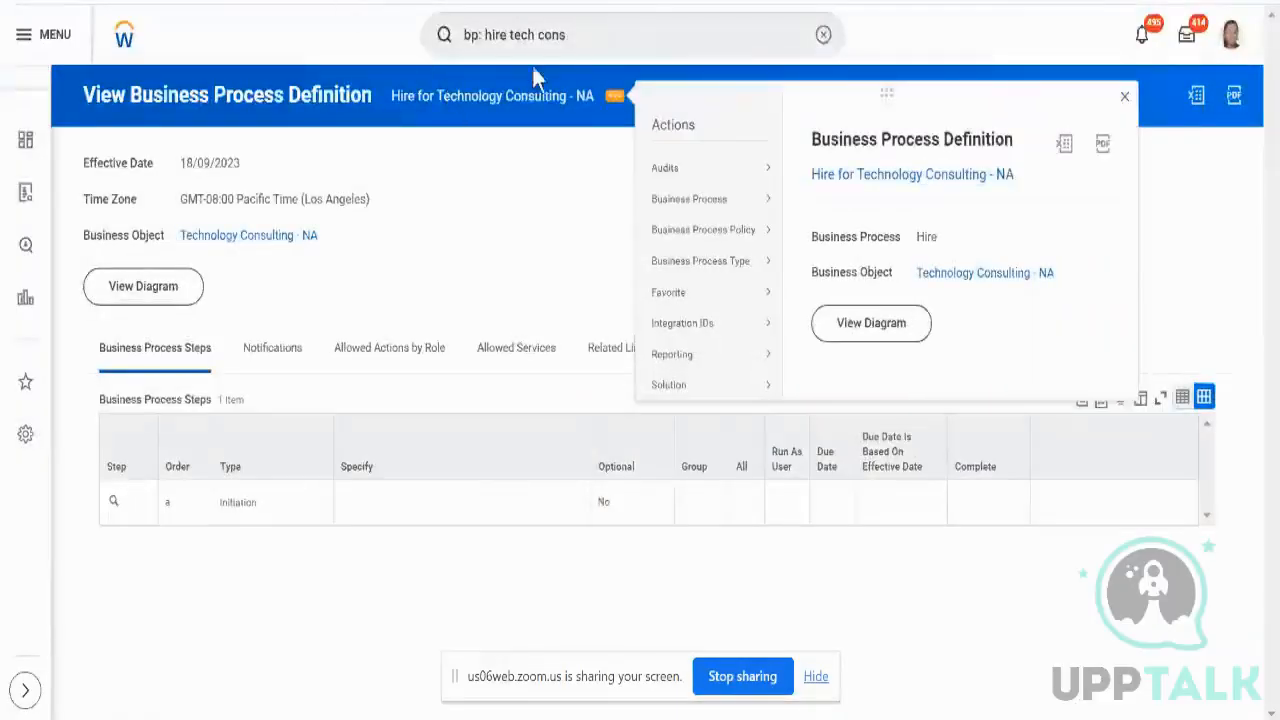
- Submit the copy to KV_SUP_ORAGANIZATION (), found via 'kv', check the error, then remove it
{"action": "left_click", "coordinate": [610, 20]}
{"action": "key", "text": "BackSpace"}
{"action": "key", "text": "BackSpace"}
{"action": "key", "text": "BackSpace"}
{"action": "key", "text": "BackSpace"}
{"action": "key", "text": "BackSpace"}
{"action": "key", "text": "BackSpace"}
{"action": "key", "text": "BackSpace"}
{"action": "key", "text": "BackSpace"}
{"action": "key", "text": "BackSpace"}
{"action": "type", "text": "n"}
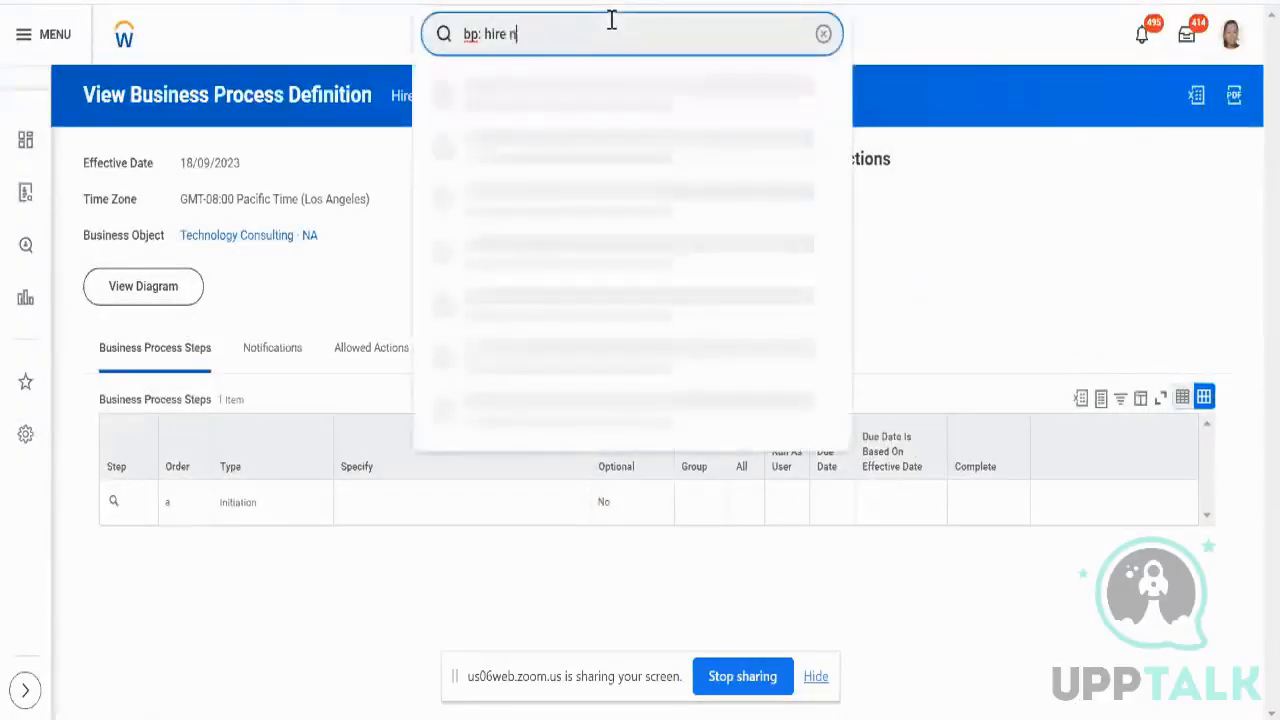
{"action": "type", "text": "s"}
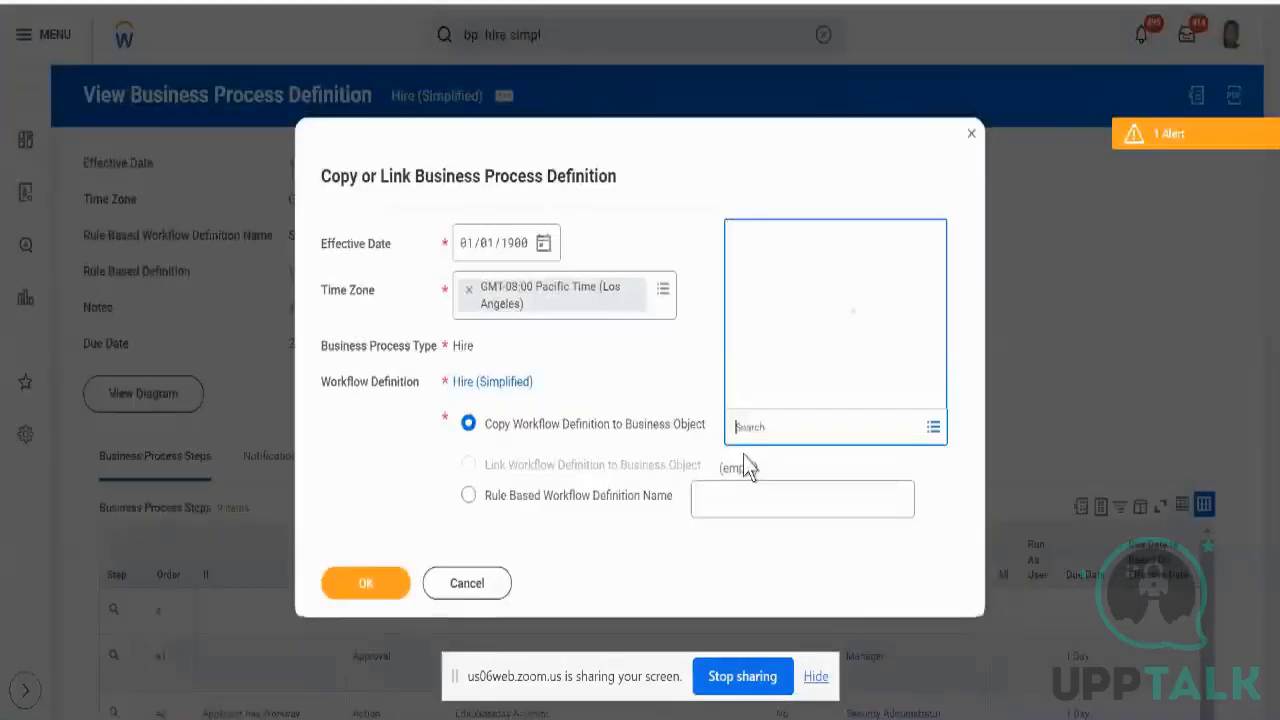
{"action": "type", "text": "kv"}
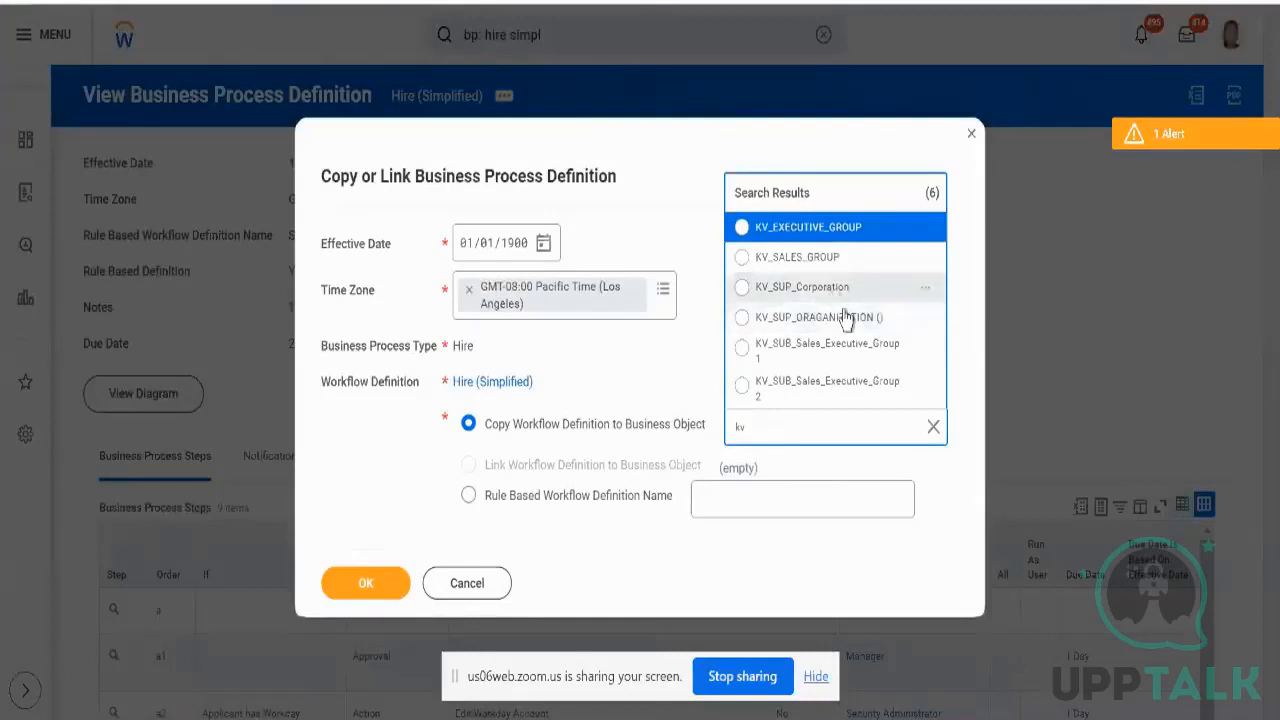
{"action": "left_click", "coordinate": [845, 316]}
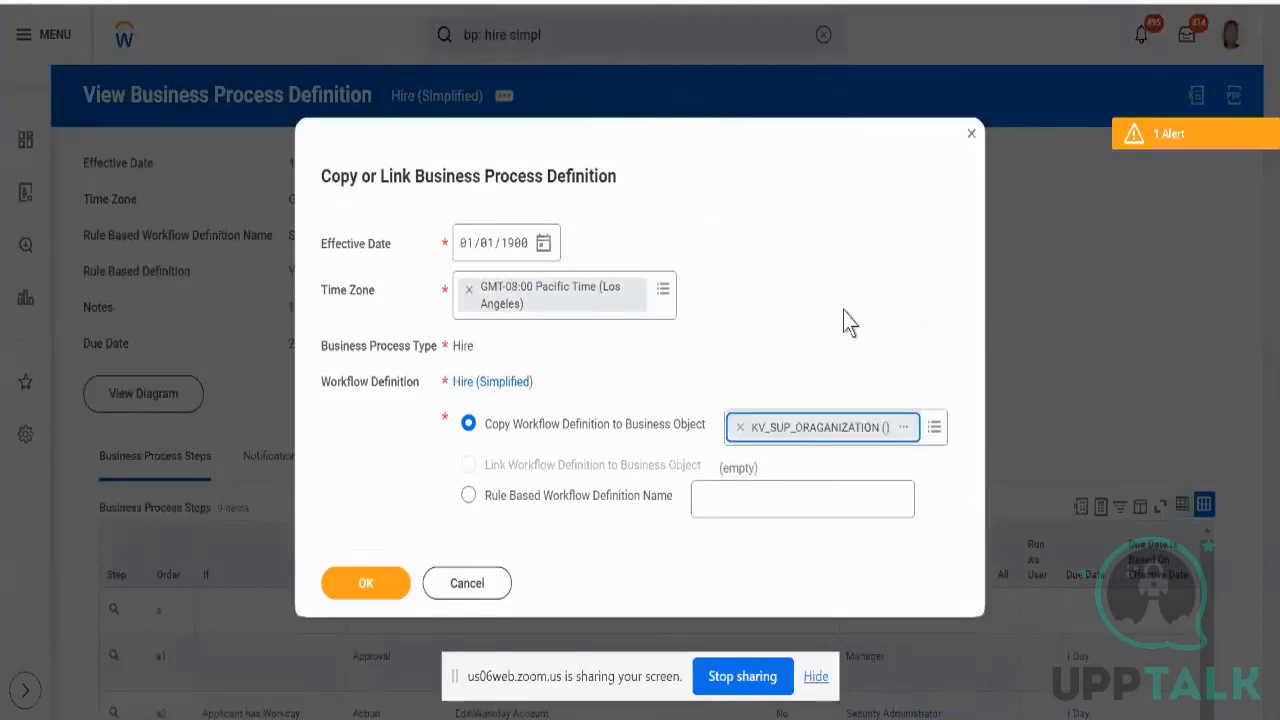
{"action": "left_click", "coordinate": [375, 600]}
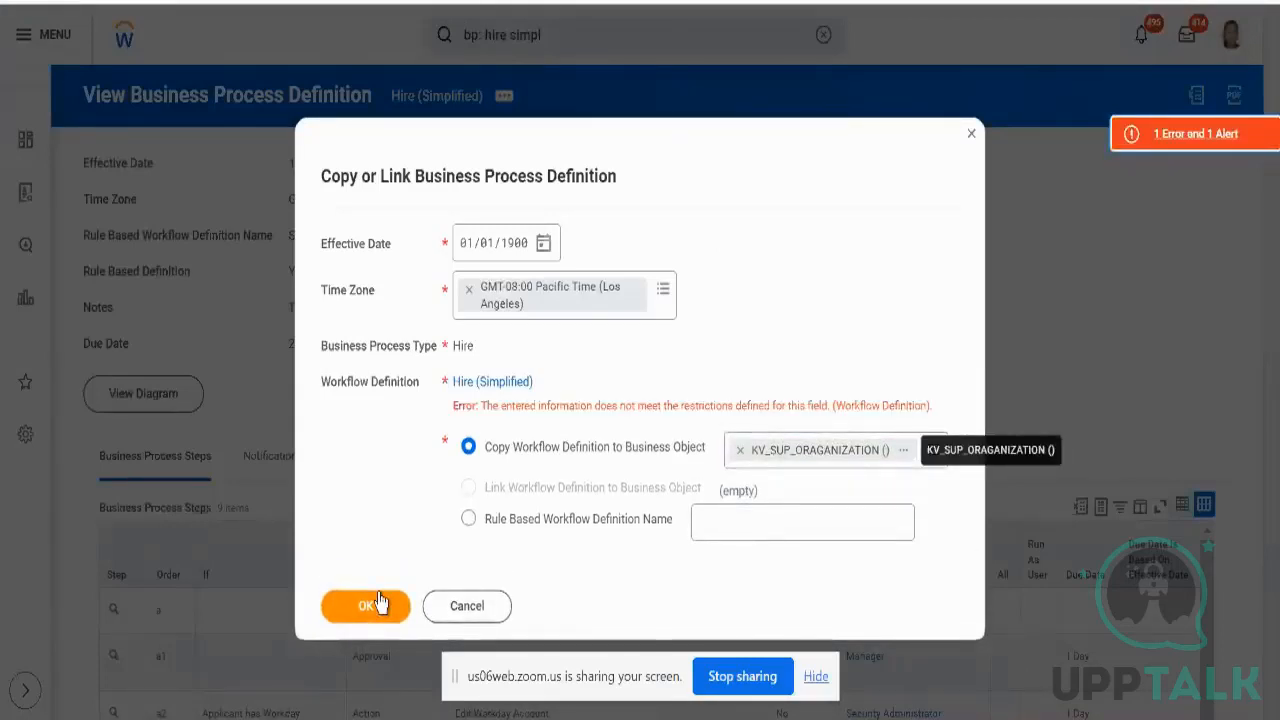
{"action": "left_click", "coordinate": [1177, 137]}
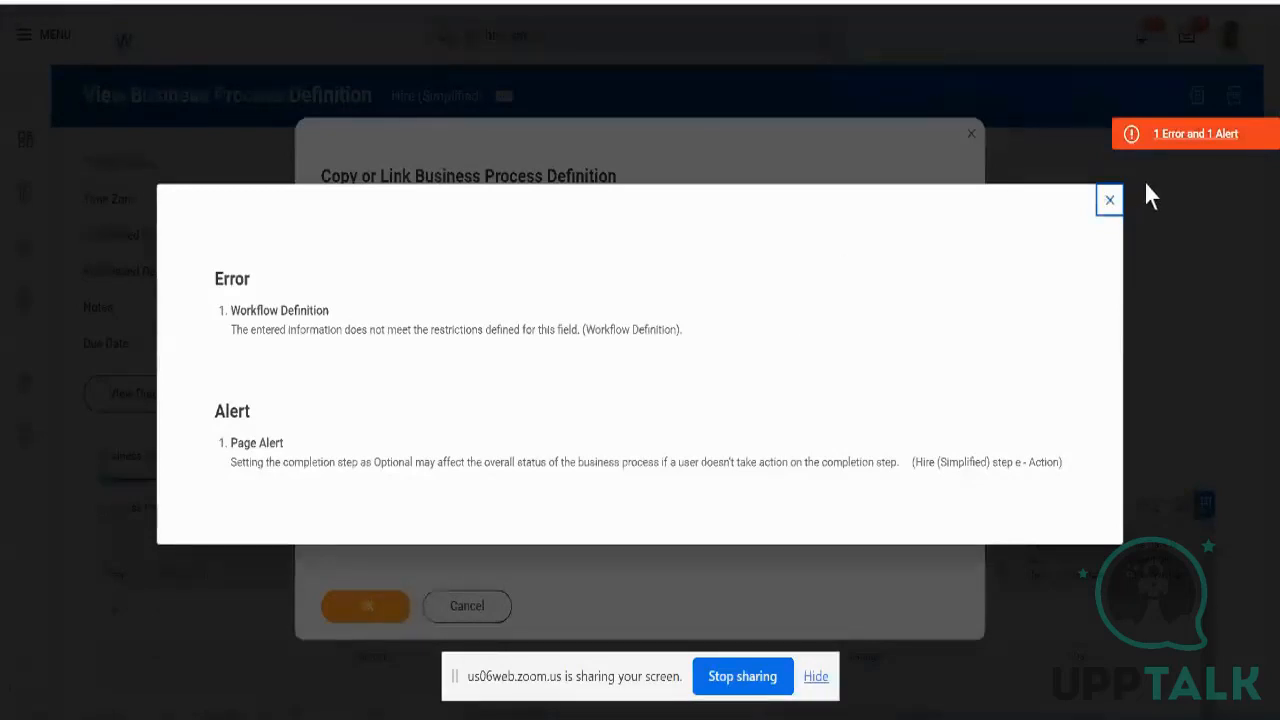
{"action": "left_click", "coordinate": [1109, 200]}
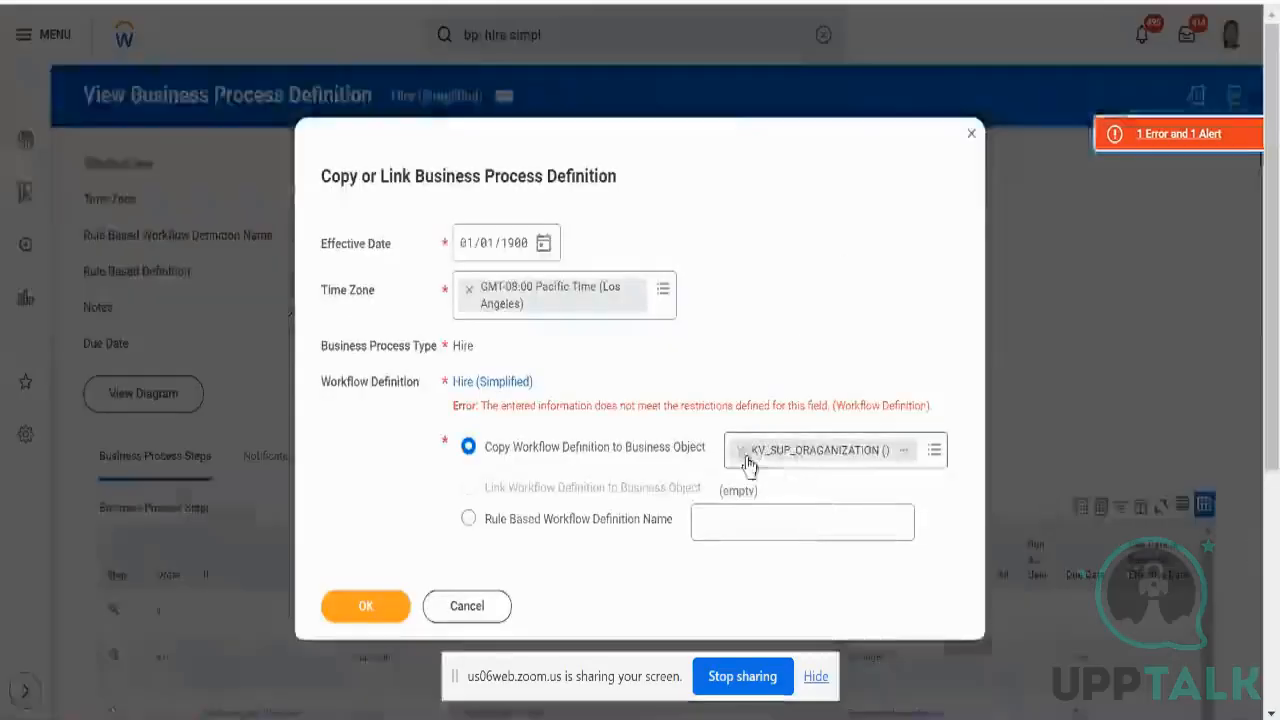
{"action": "left_click", "coordinate": [746, 458]}
- Submit the copy to Testing Company, found by searching 'test', then remove it after the error
{"action": "left_click", "coordinate": [786, 450]}
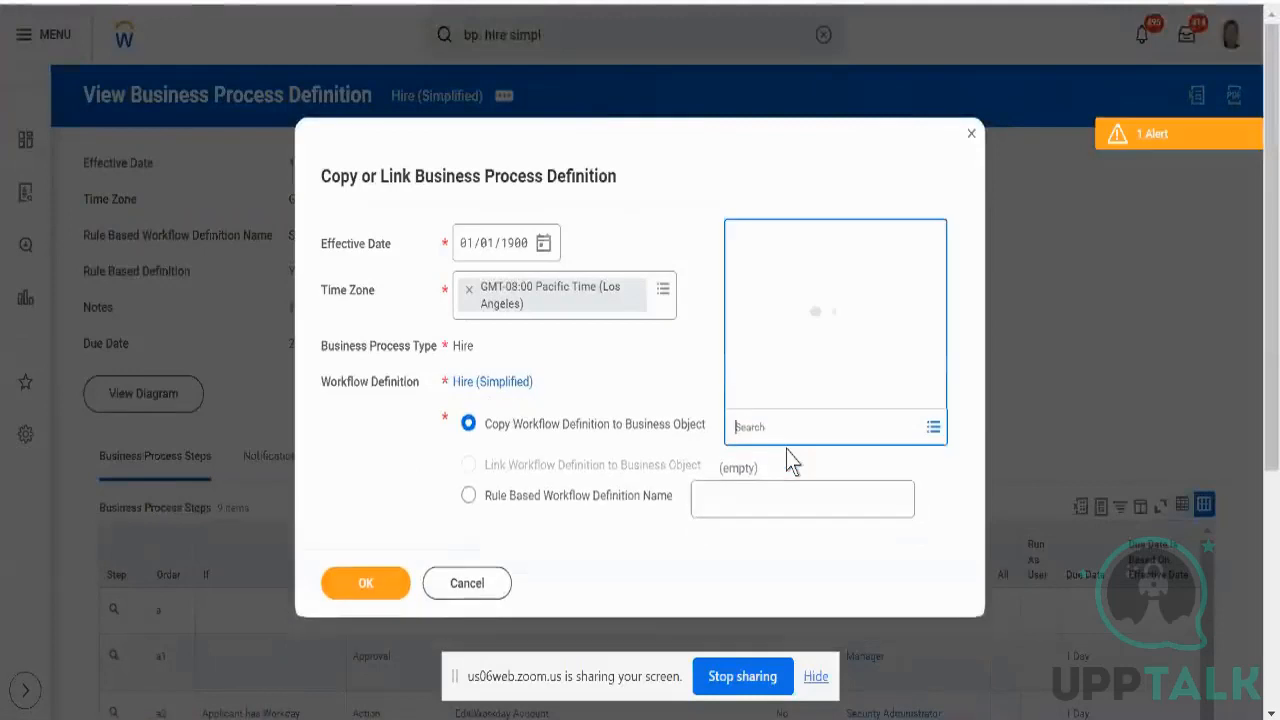
{"action": "type", "text": "tes"}
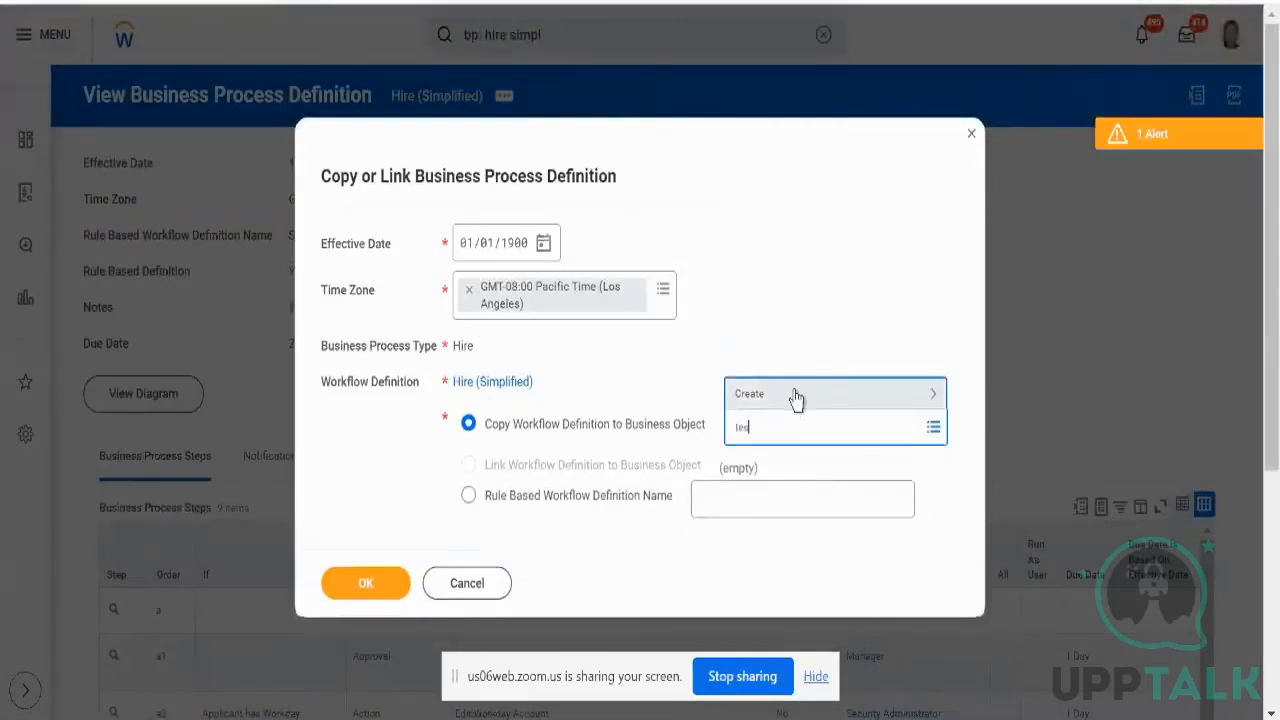
{"action": "key", "text": "BackSpace"}
{"action": "key", "text": "BackSpace"}
{"action": "key", "text": "BackSpace"}
{"action": "type", "text": "aryan"}
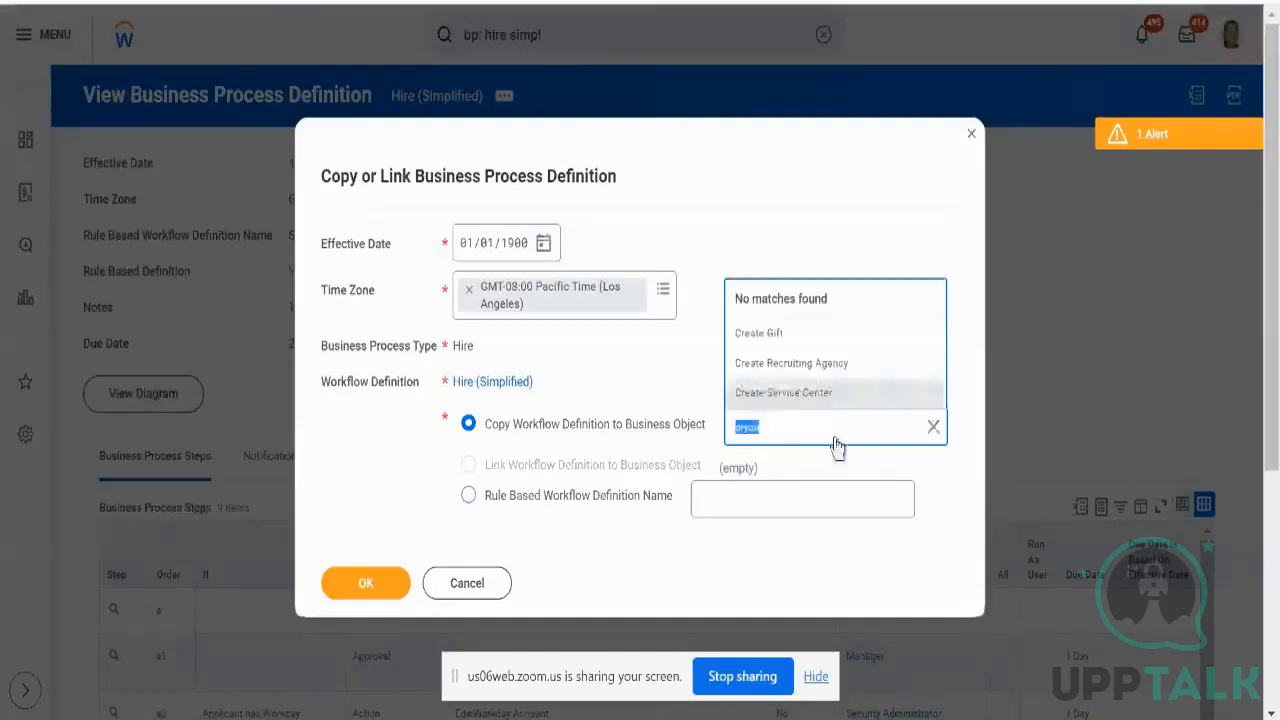
{"action": "key", "text": "BackSpace"}
{"action": "type", "text": "test"}
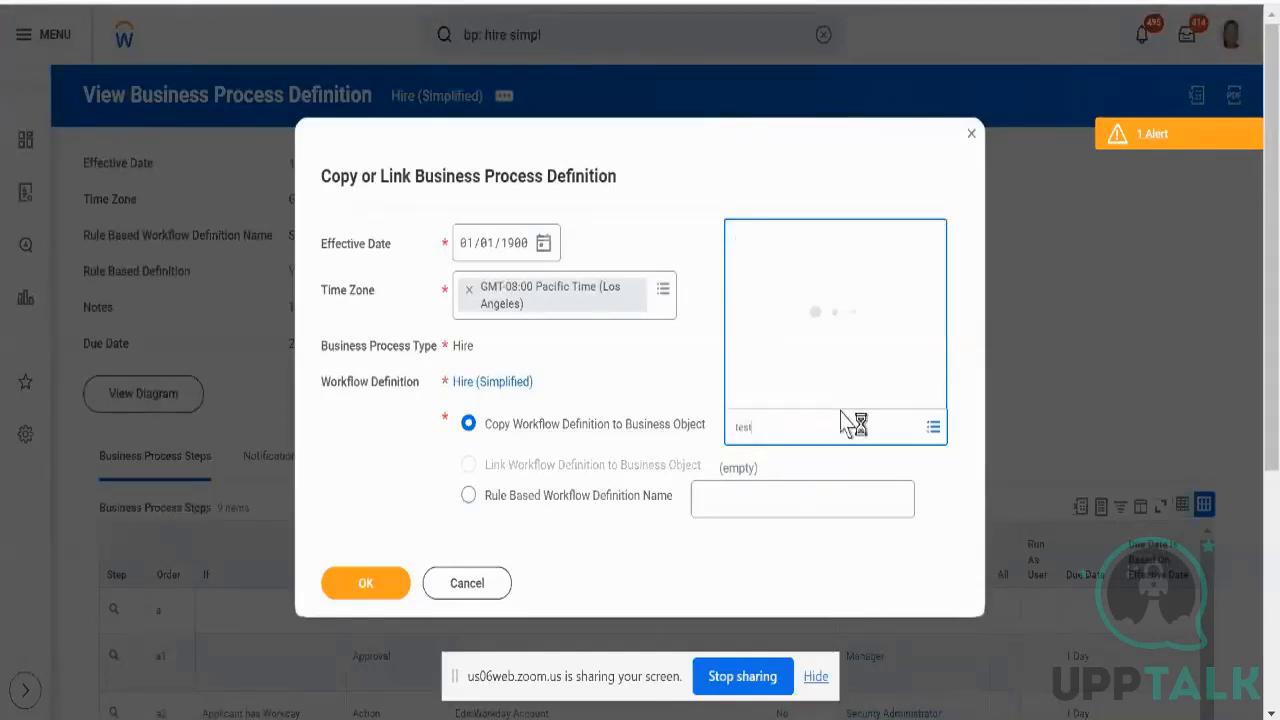
{"action": "scroll", "coordinate": [866, 274], "scroll_direction": "down", "scroll_amount": 5}
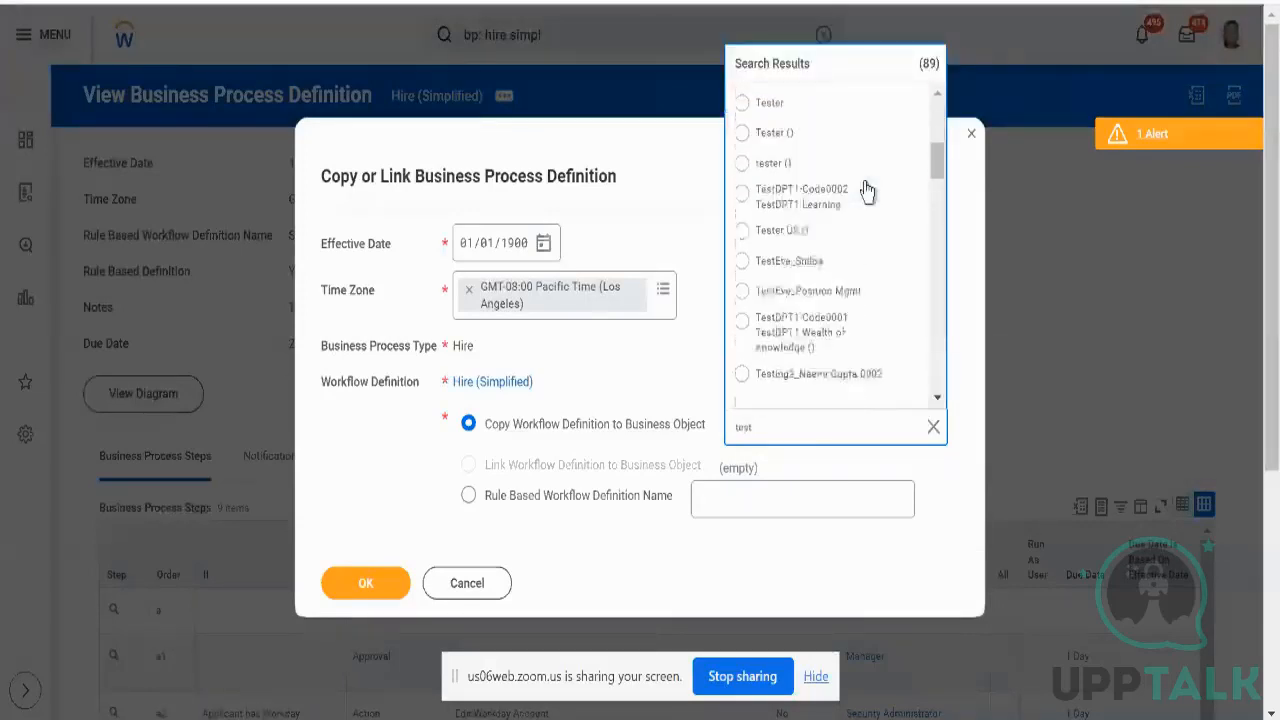
{"action": "scroll", "coordinate": [866, 192], "scroll_direction": "down", "scroll_amount": 8}
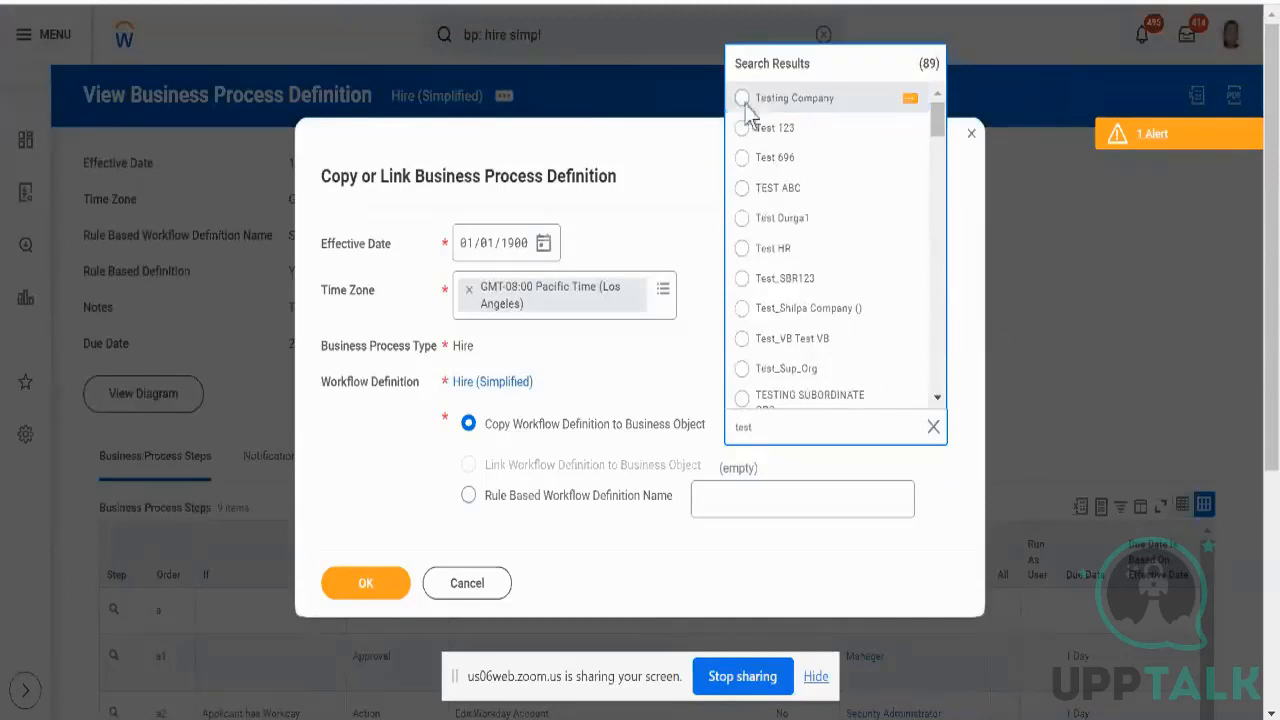
{"action": "left_click", "coordinate": [746, 108]}
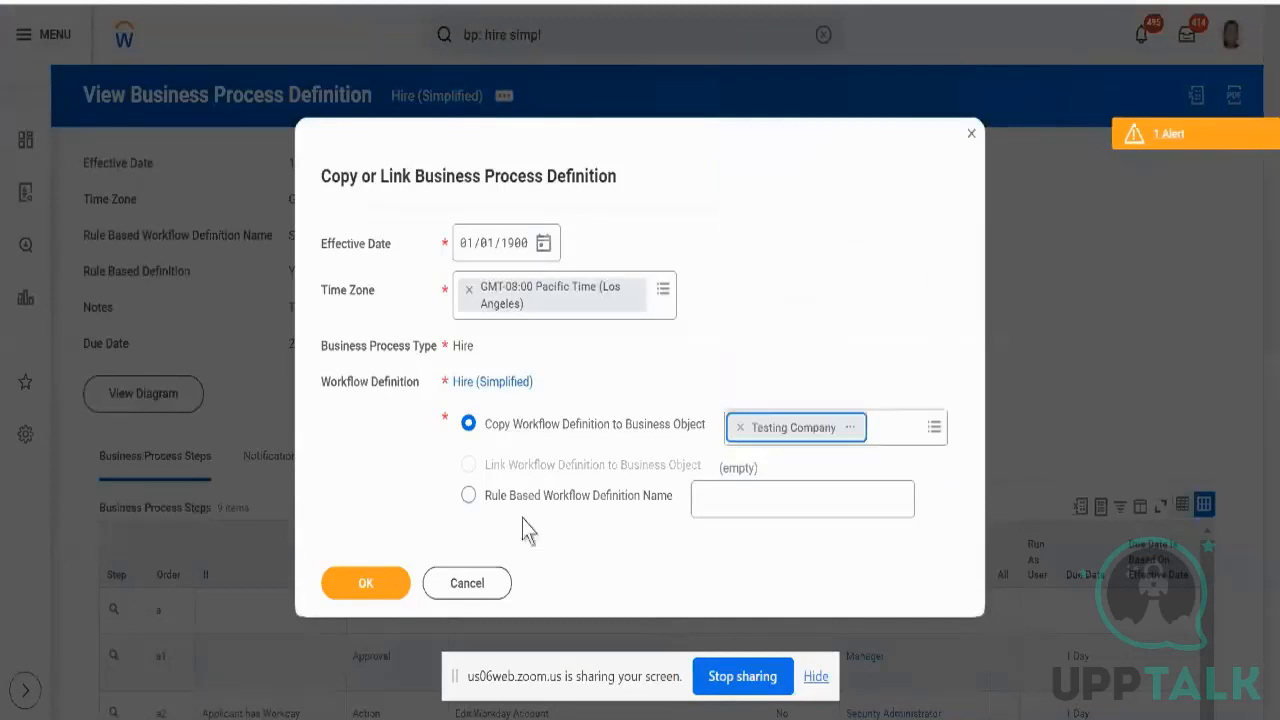
{"action": "left_click", "coordinate": [364, 584]}
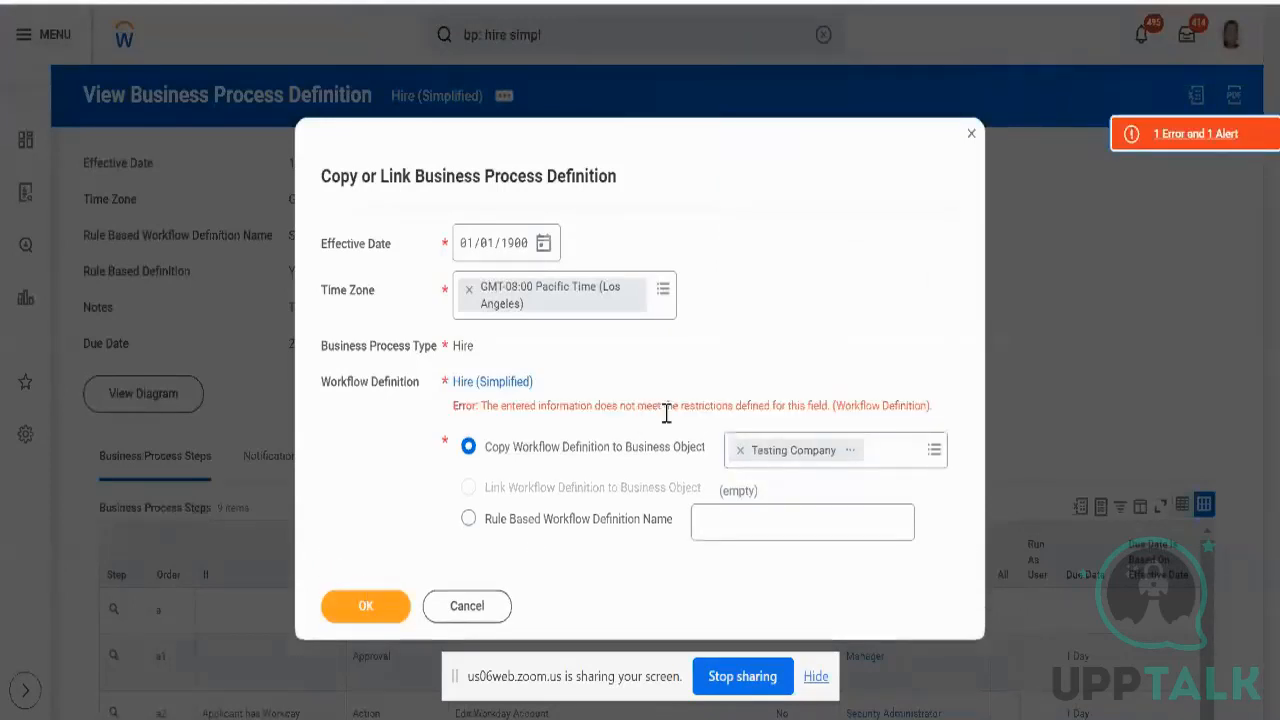
{"action": "left_click", "coordinate": [741, 454]}
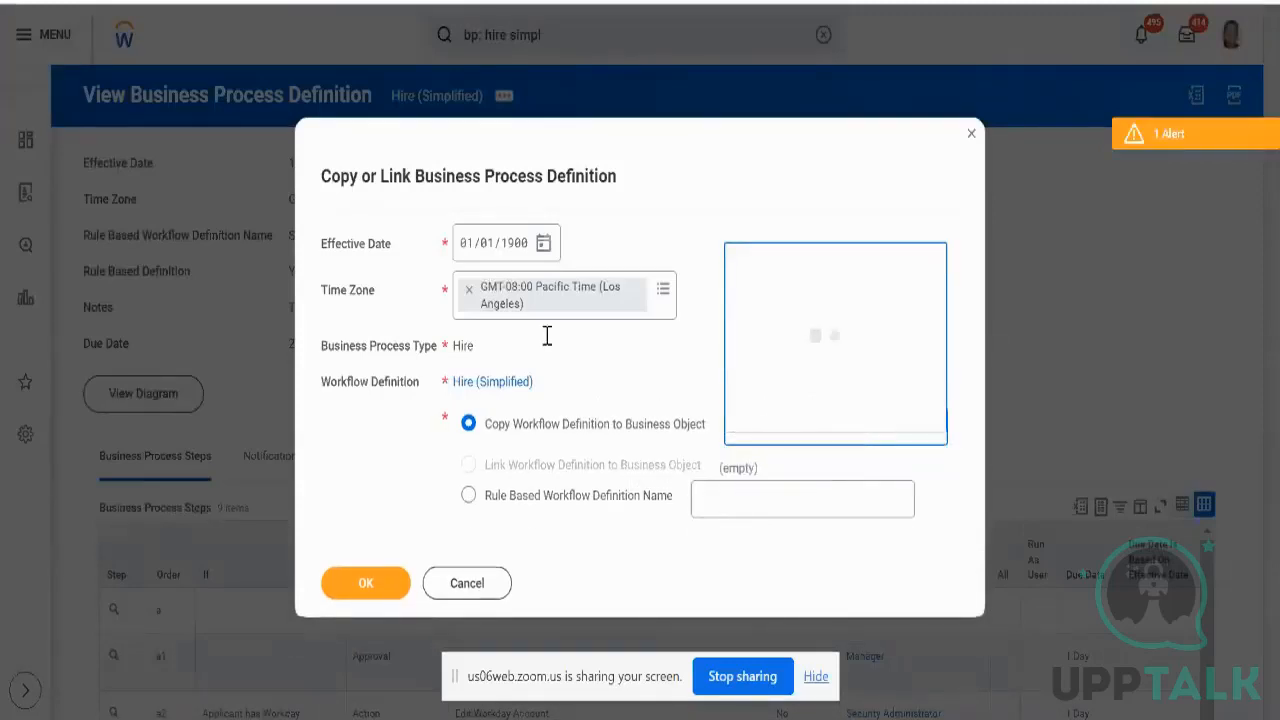
- Look through the business object Create options, then choose Rule Based Workflow Definition Name
{"action": "double_click", "coordinate": [844, 395]}
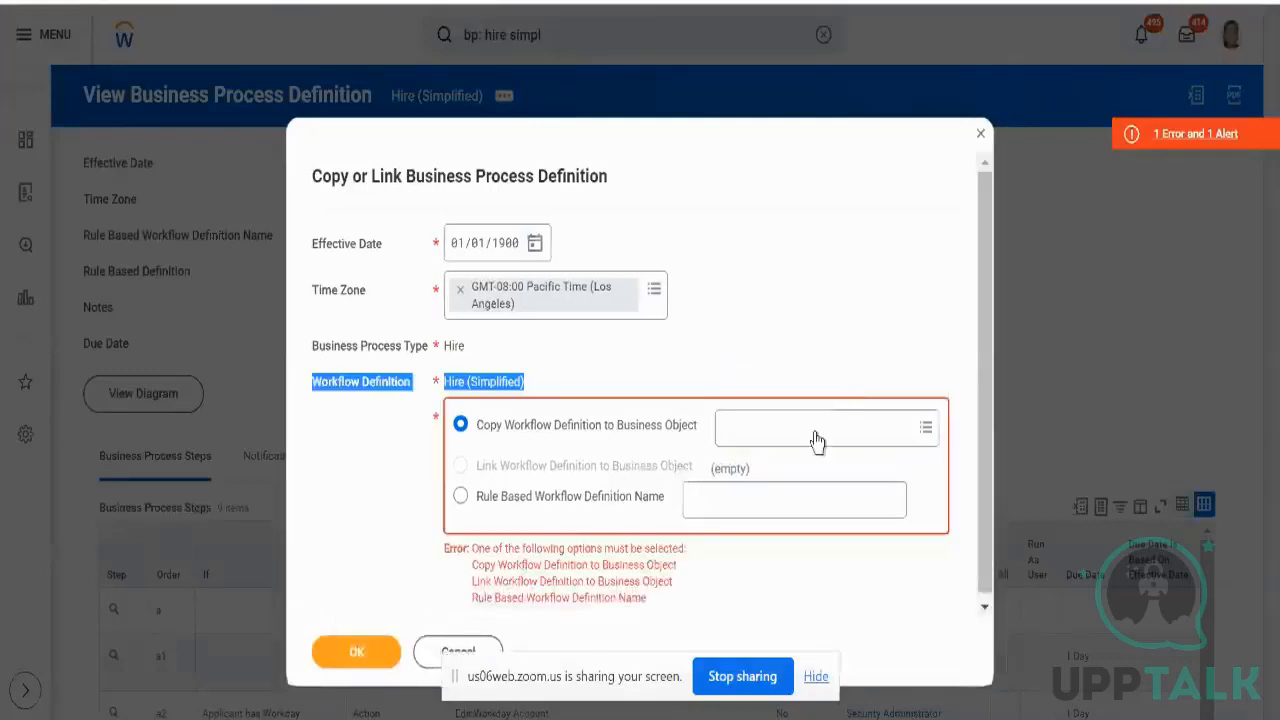
{"action": "left_click", "coordinate": [814, 430]}
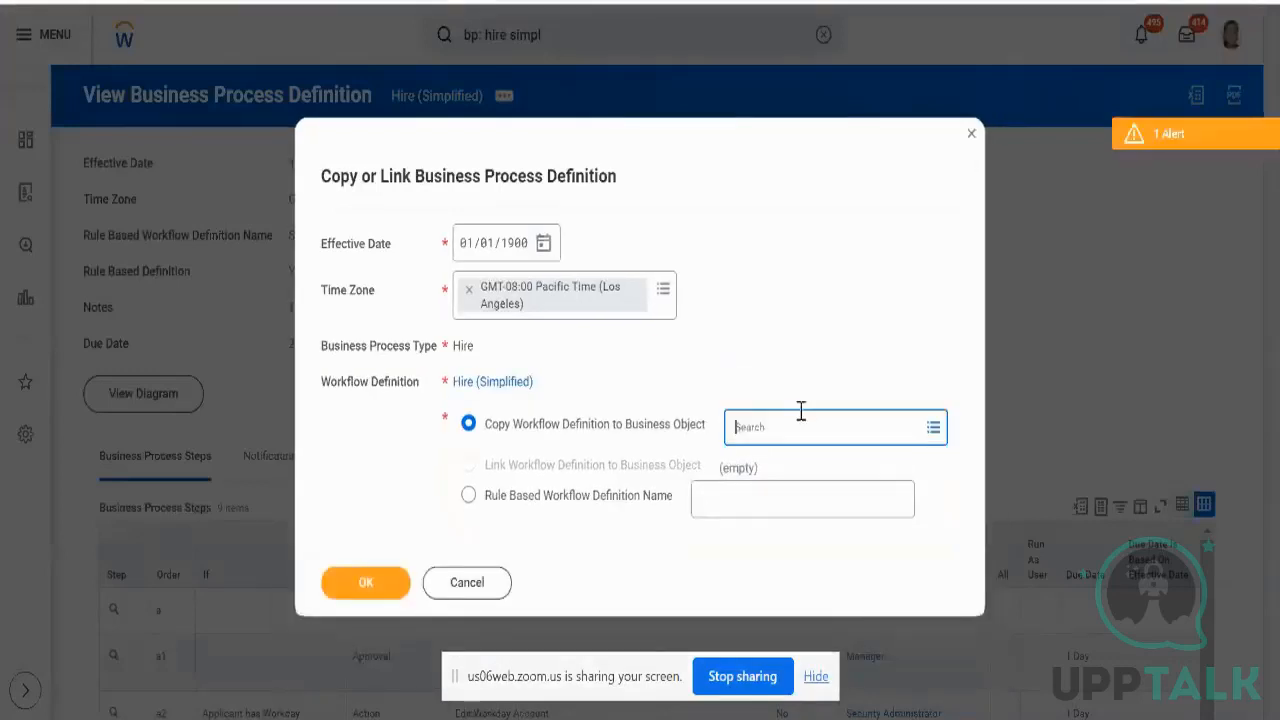
{"action": "left_click", "coordinate": [801, 411]}
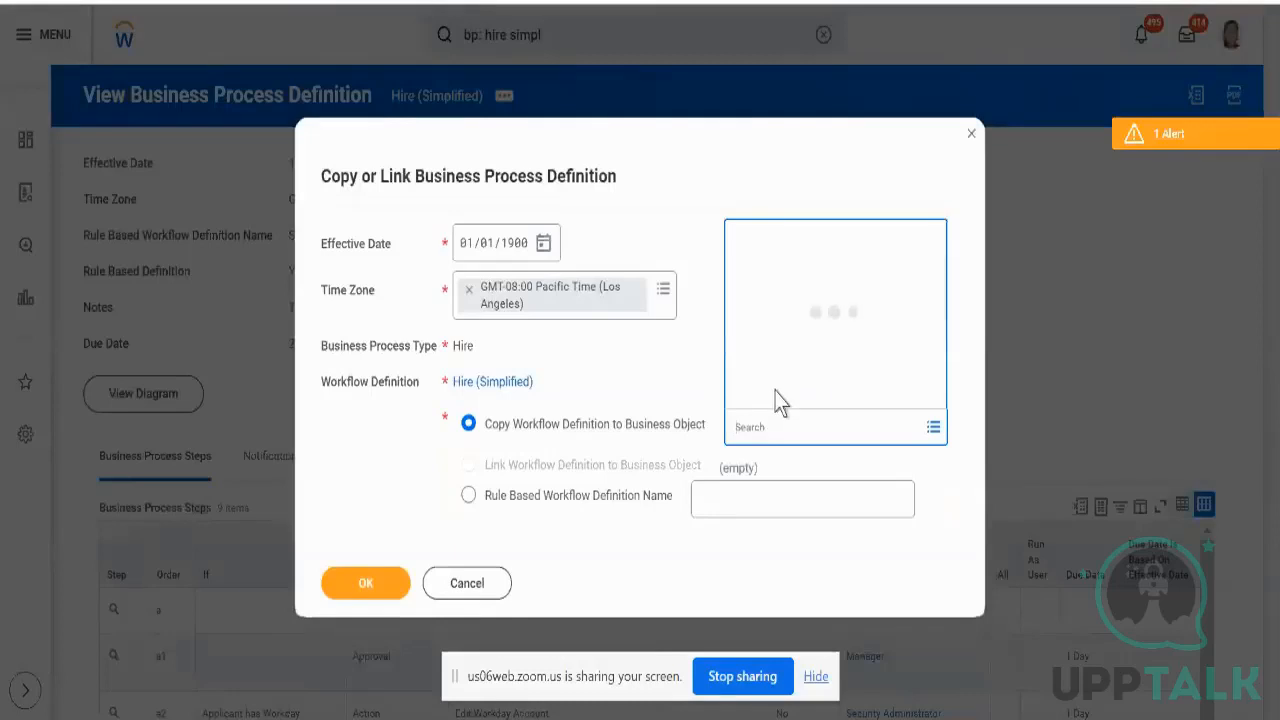
{"action": "left_click", "coordinate": [777, 395]}
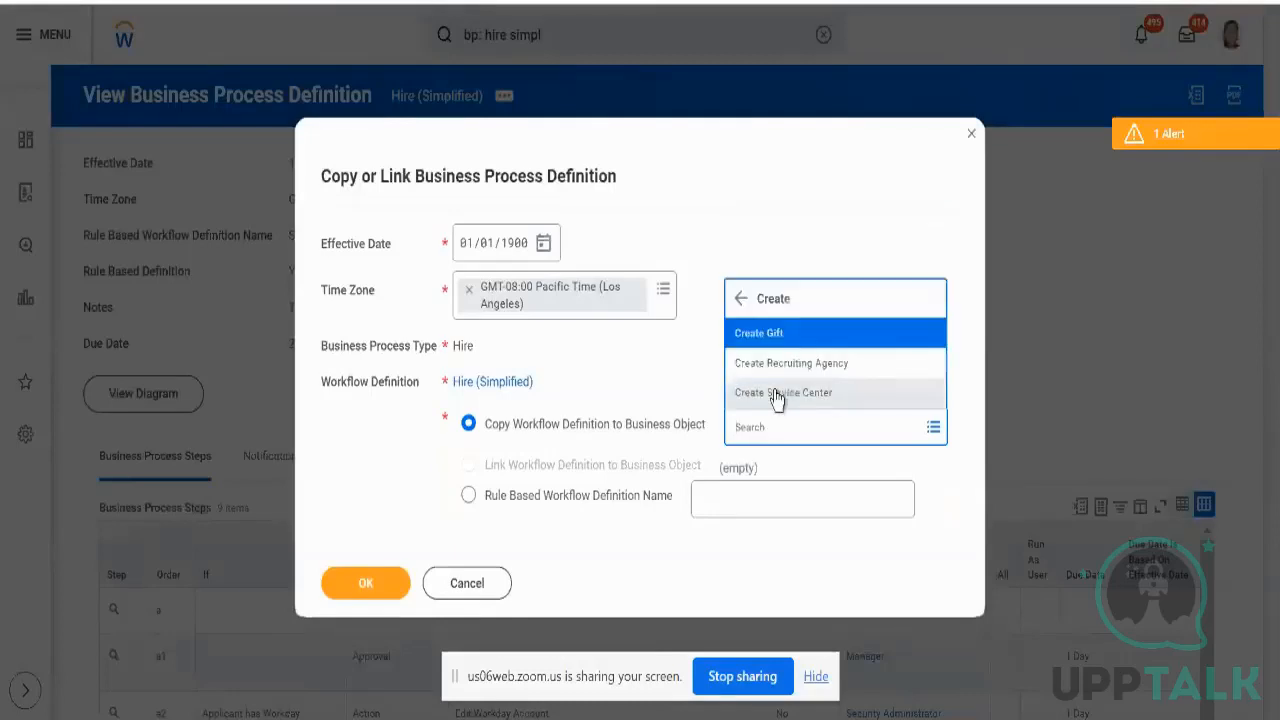
{"action": "left_click", "coordinate": [816, 433]}
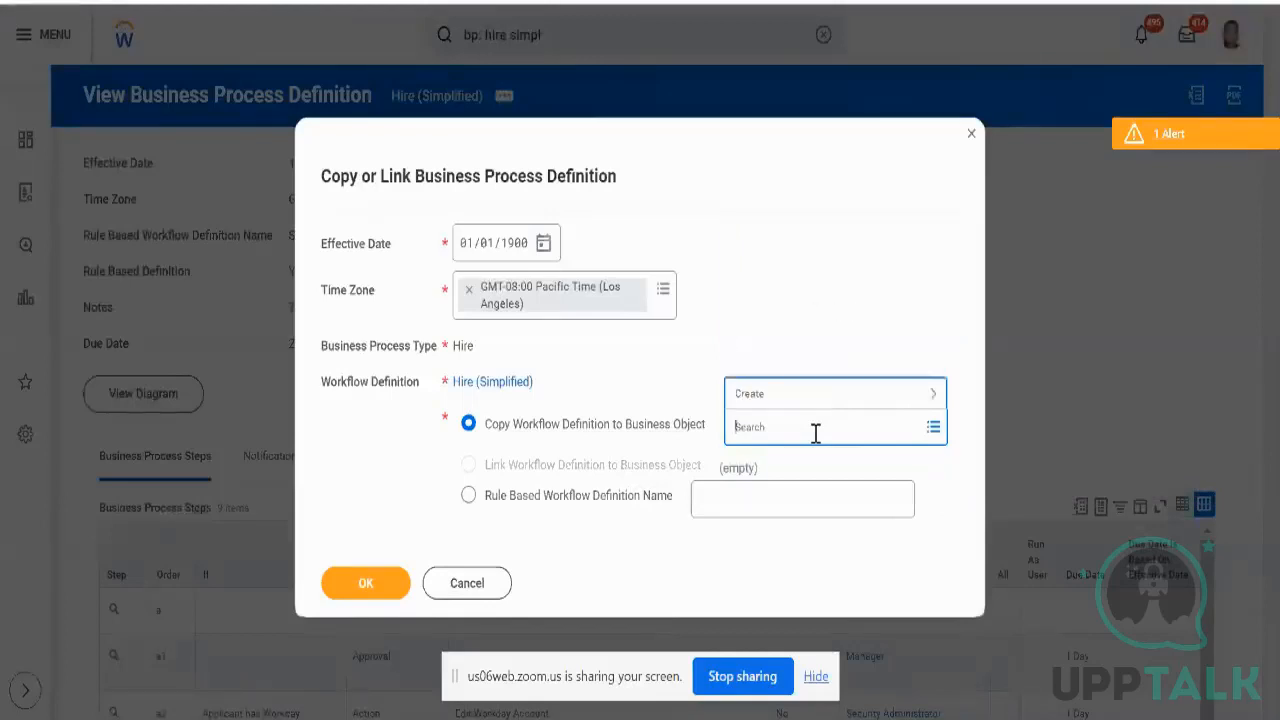
{"action": "left_click", "coordinate": [467, 496]}
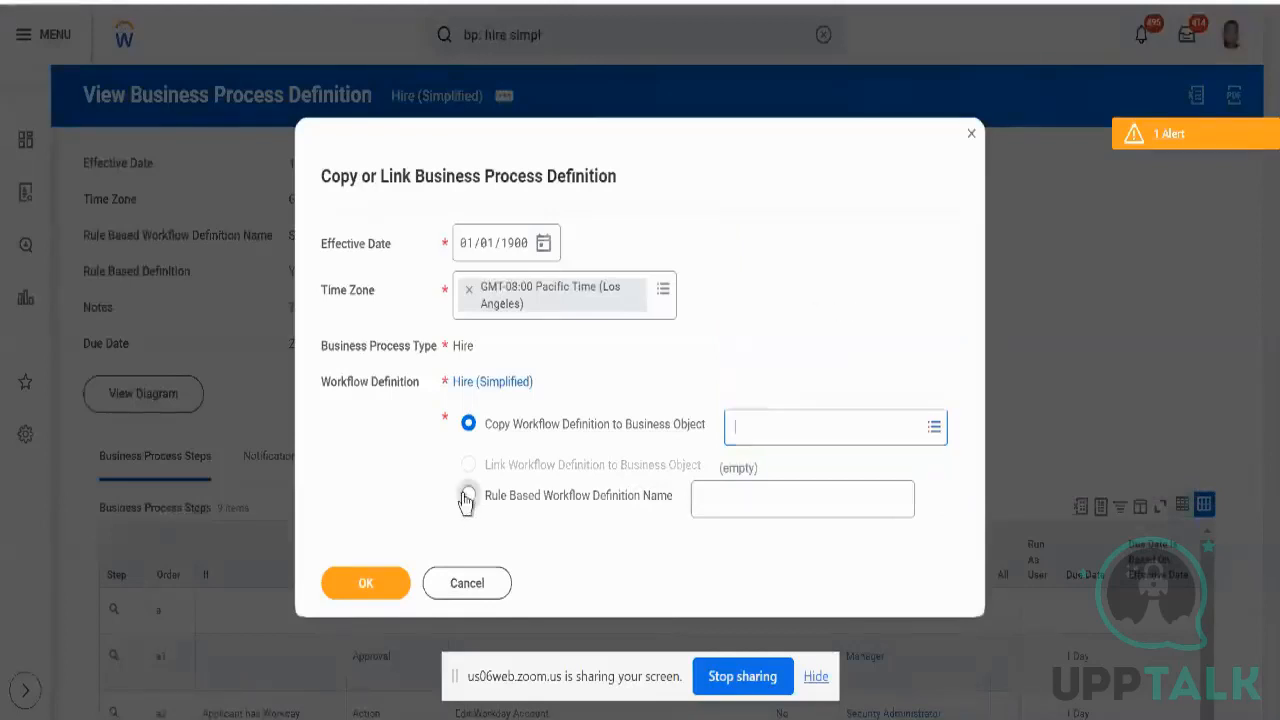
- Enter 'Tech Consulting - NA' as the rule-based workflow definition name
{"action": "left_click", "coordinate": [752, 502]}
{"action": "type", "text": "TEch"}
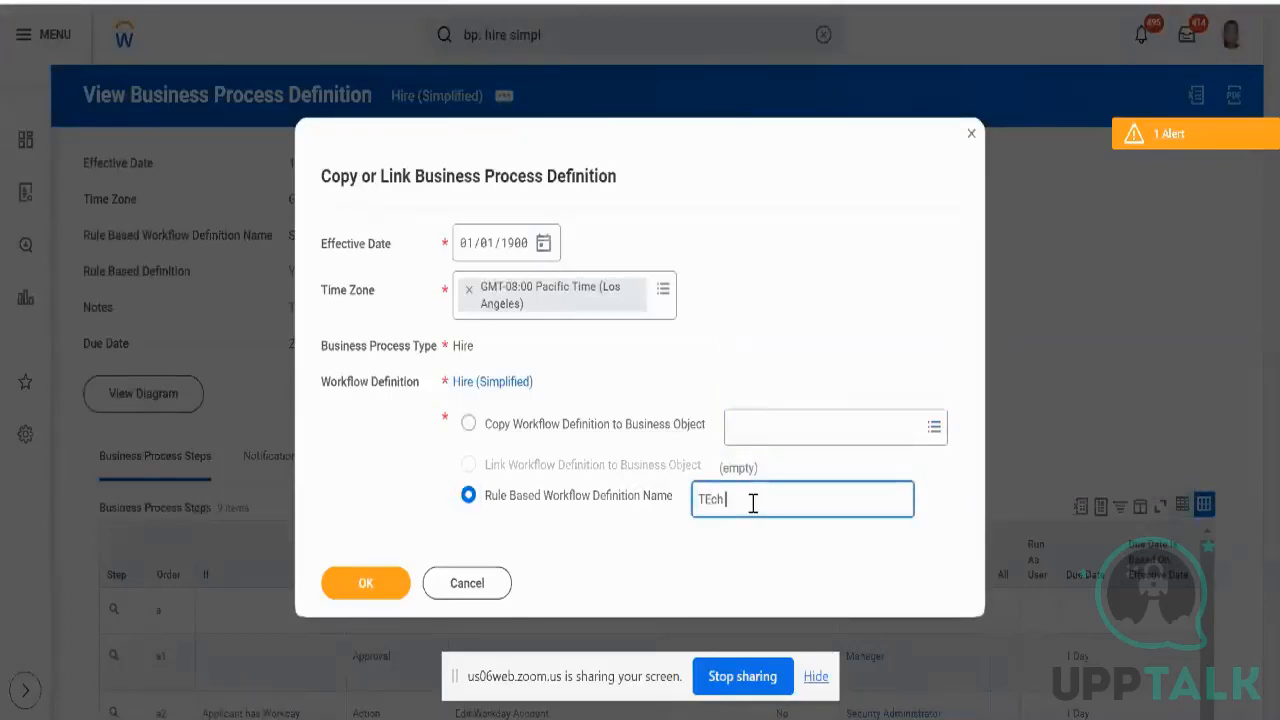
{"action": "key", "text": "BackSpace"}
{"action": "key", "text": "BackSpace"}
{"action": "key", "text": "BackSpace"}
{"action": "key", "text": "BackSpace"}
{"action": "type", "text": "Tech Consulting - NA"}
- Submit the rule-based name, then return to Copy to Business Object with effective date 18/12/2023
{"action": "left_click", "coordinate": [372, 583]}
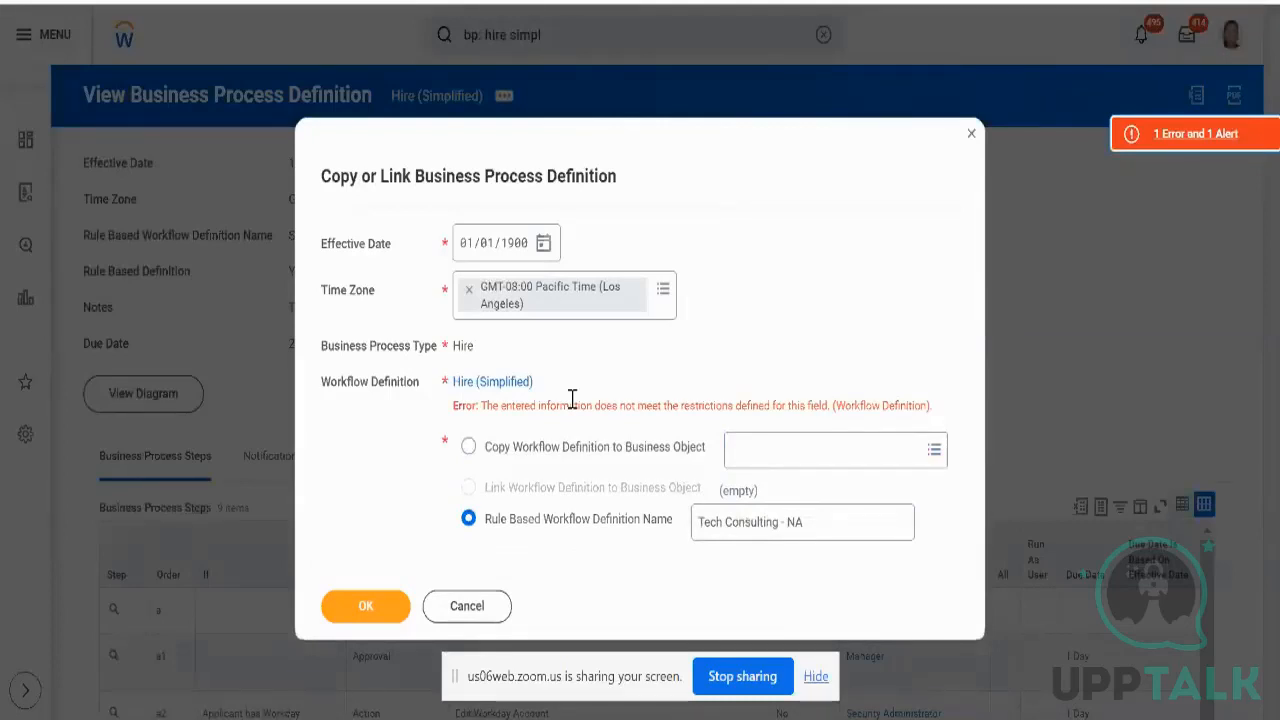
{"action": "left_click", "coordinate": [561, 448]}
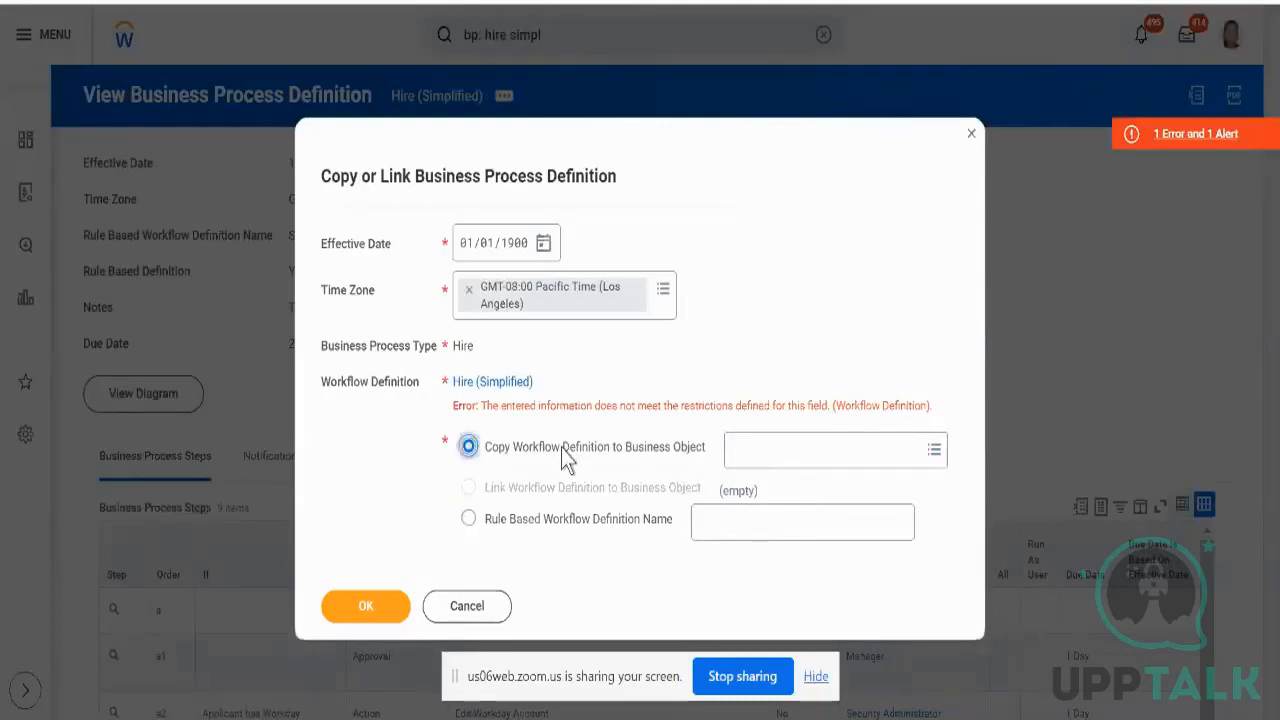
{"action": "left_click", "coordinate": [543, 243]}
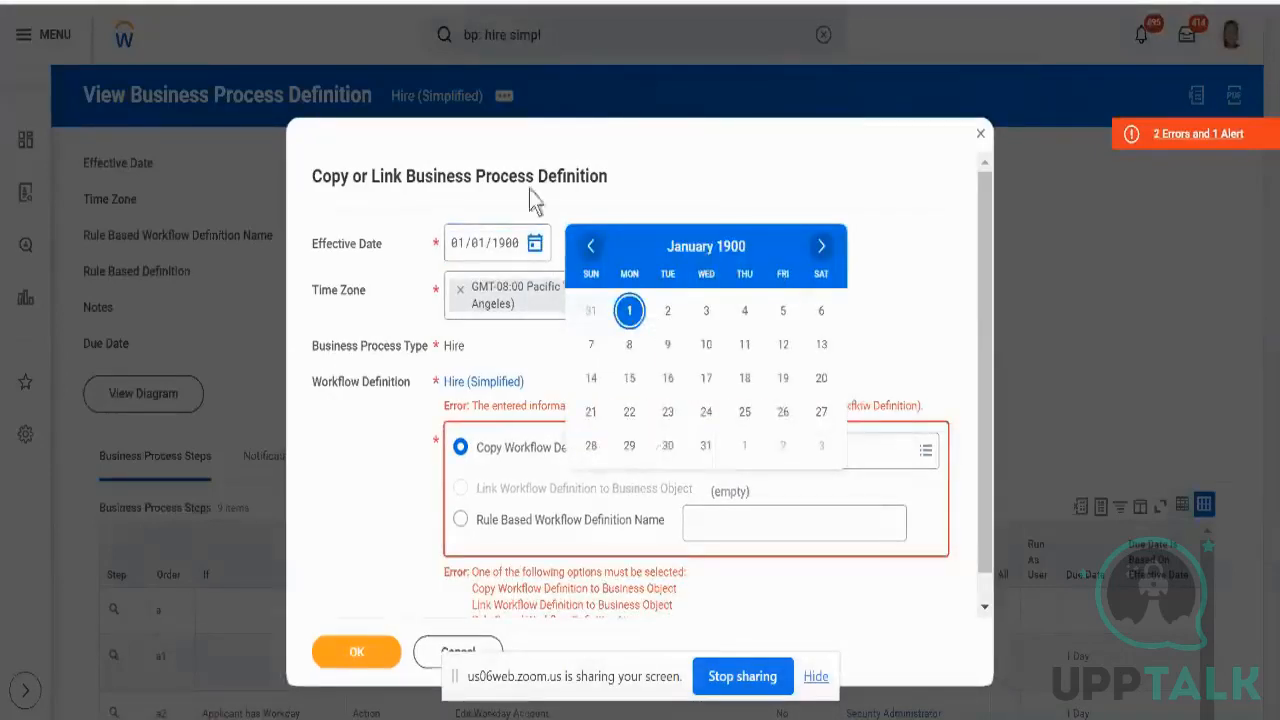
{"action": "left_click", "coordinate": [456, 243]}
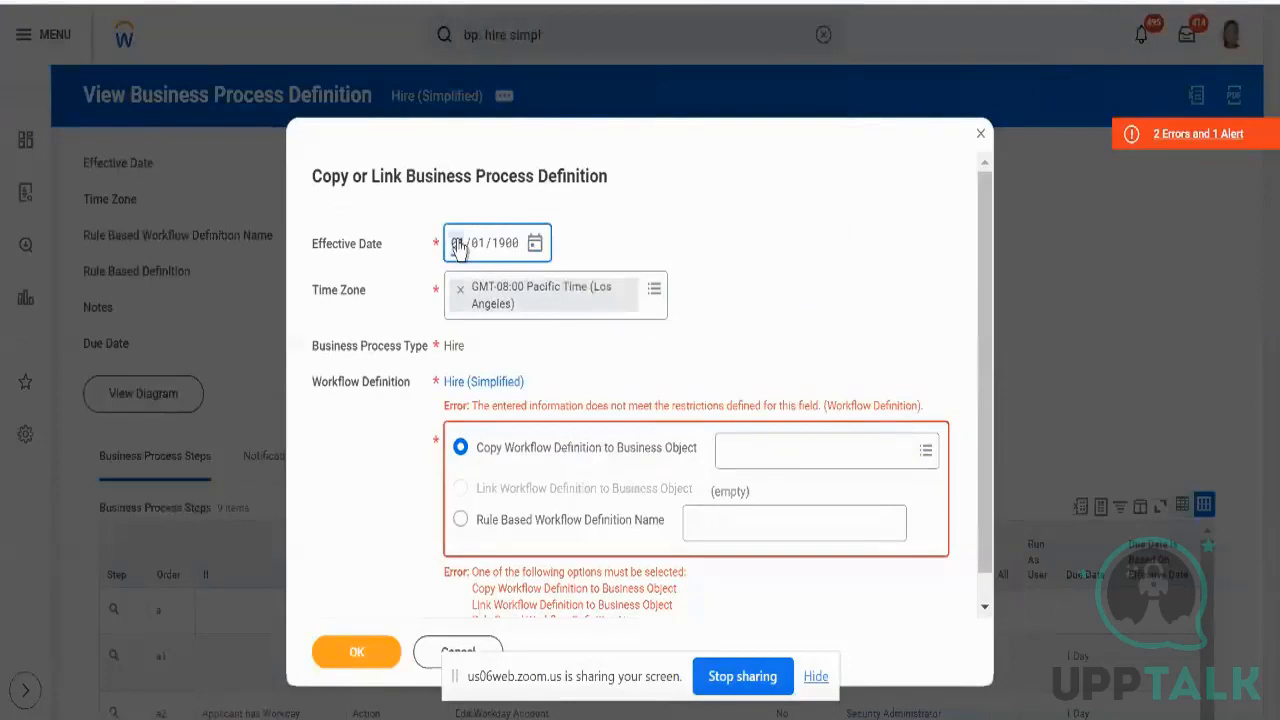
{"action": "type", "text": "10/"}
{"action": "type", "text": "12"}
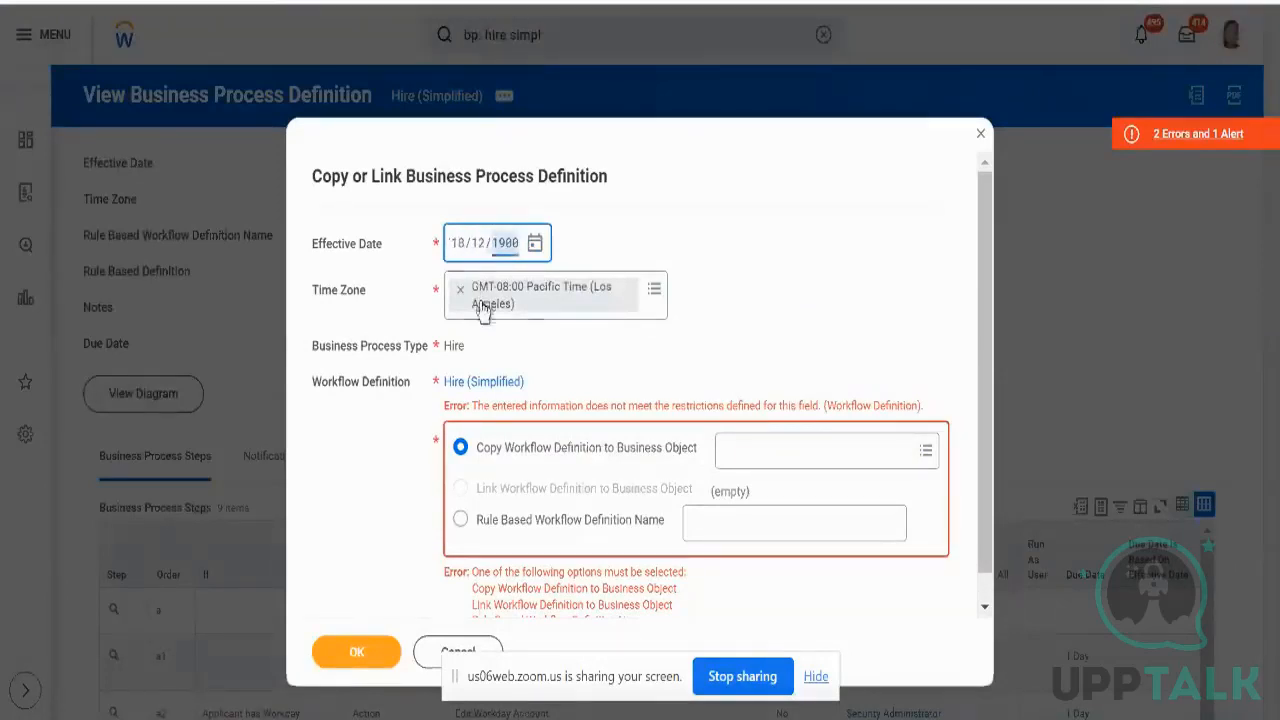
{"action": "left_click", "coordinate": [477, 245]}
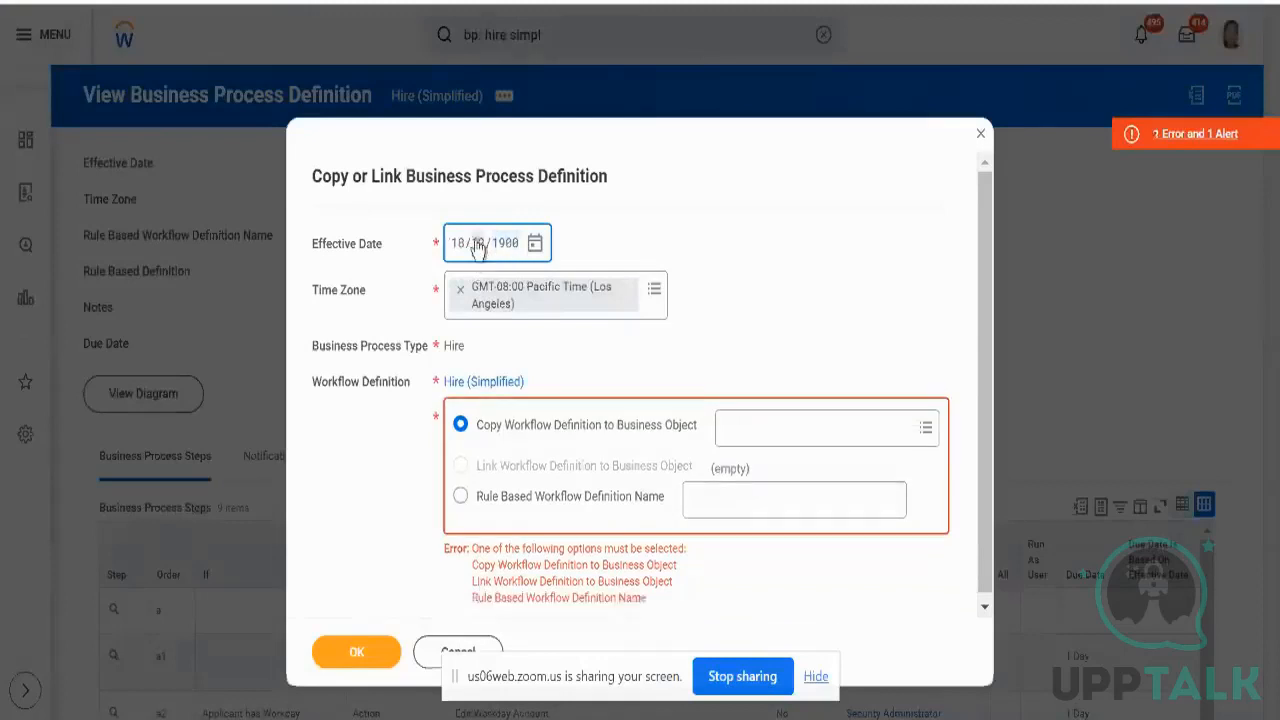
{"action": "type", "text": "09"}
{"action": "type", "text": "23"}
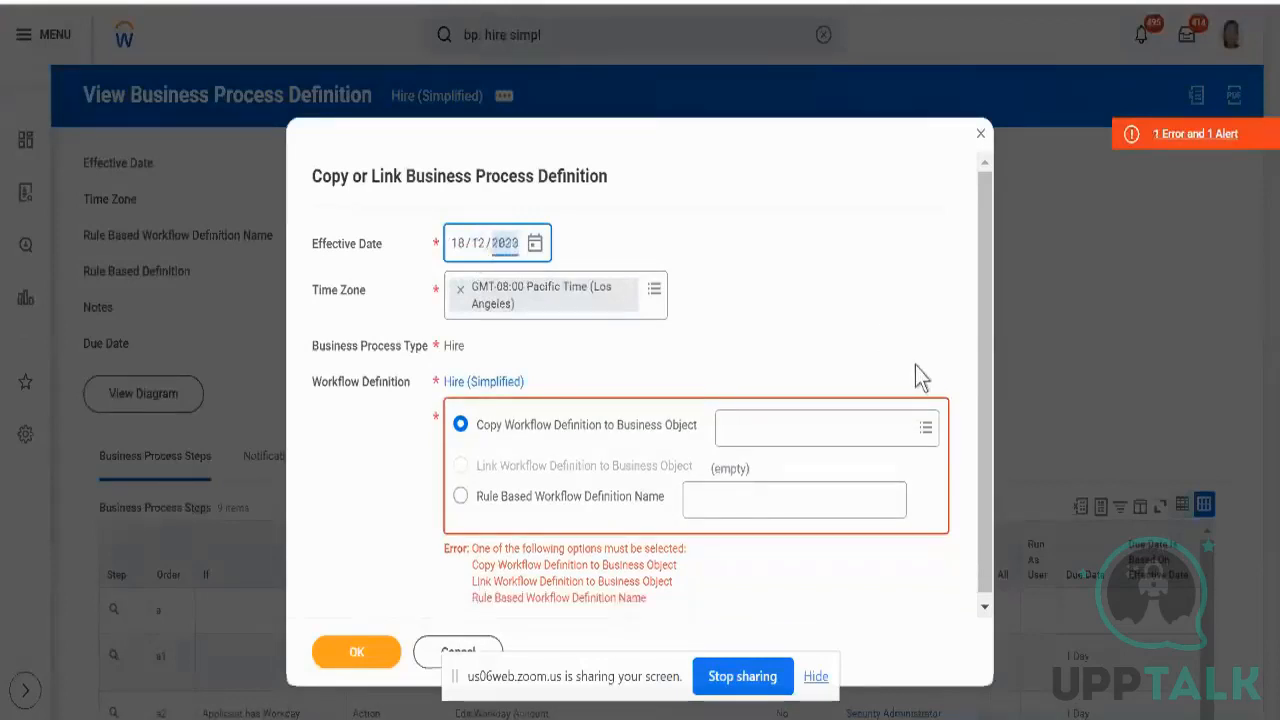
- Pick NS_Test_Sup_Org as the business object and submit the copy
{"action": "left_click", "coordinate": [766, 430]}
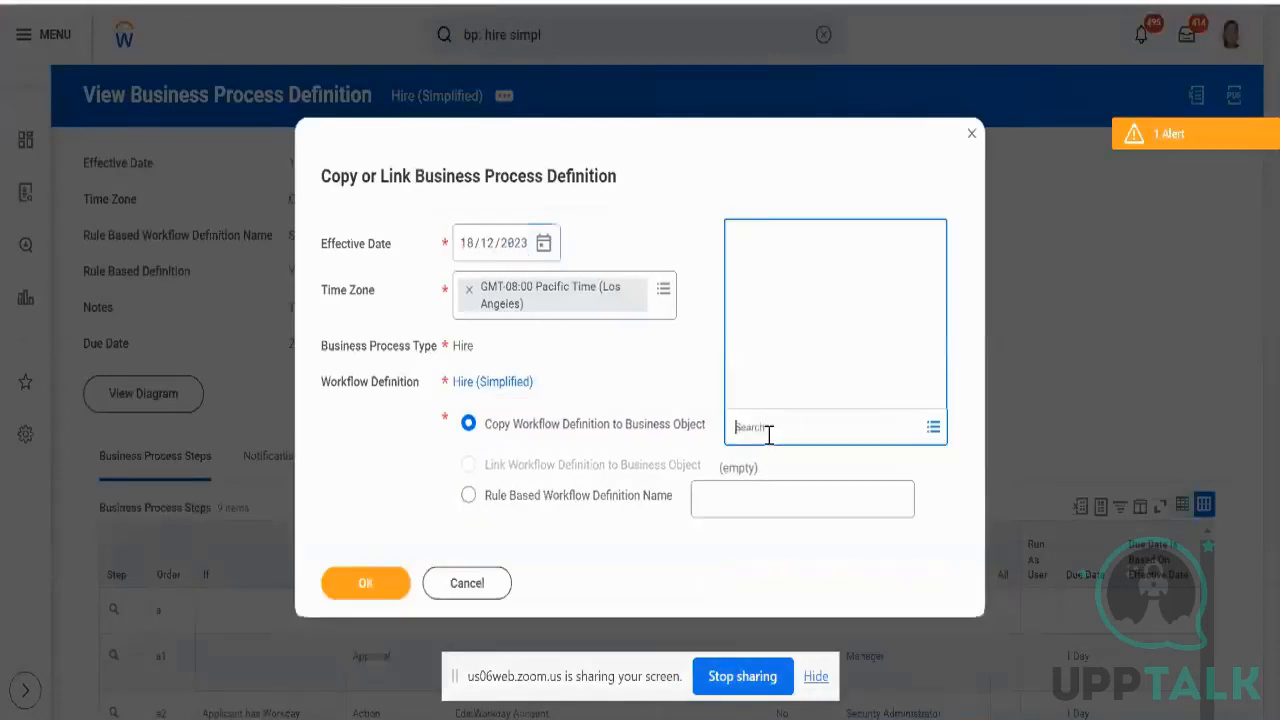
{"action": "type", "text": "ne"}
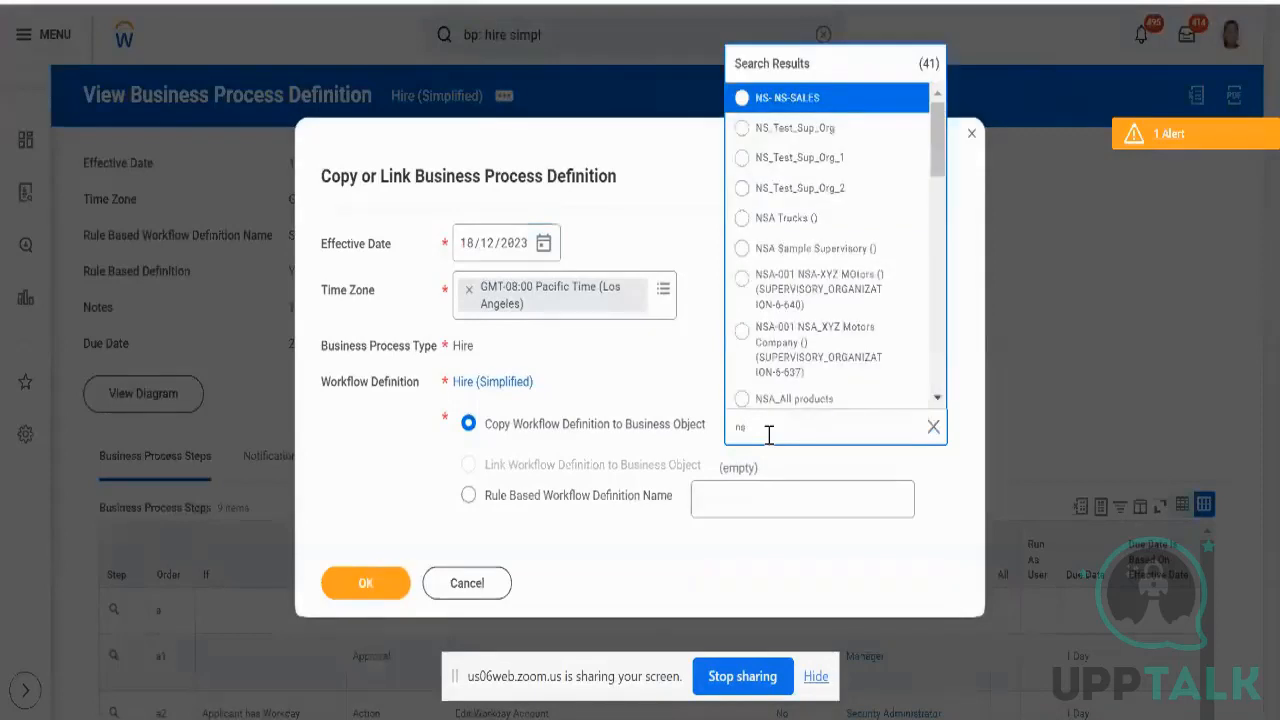
{"action": "left_click", "coordinate": [770, 128]}
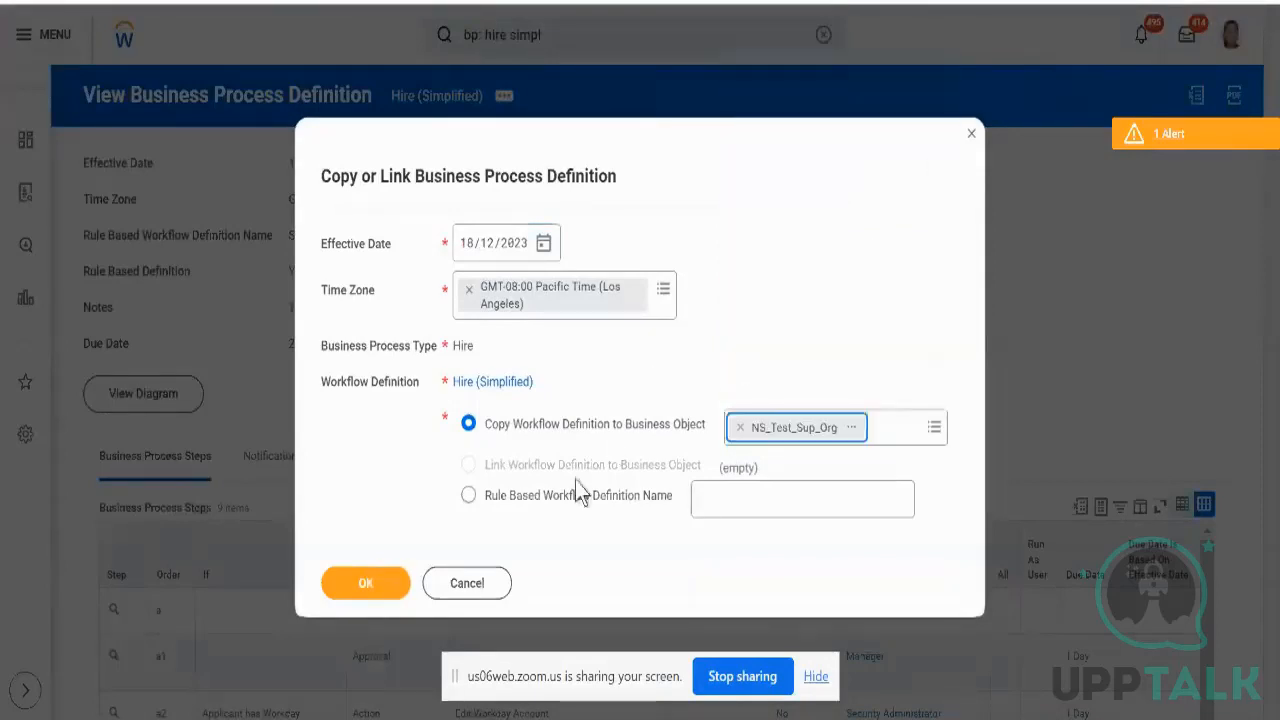
{"action": "left_click", "coordinate": [366, 584]}
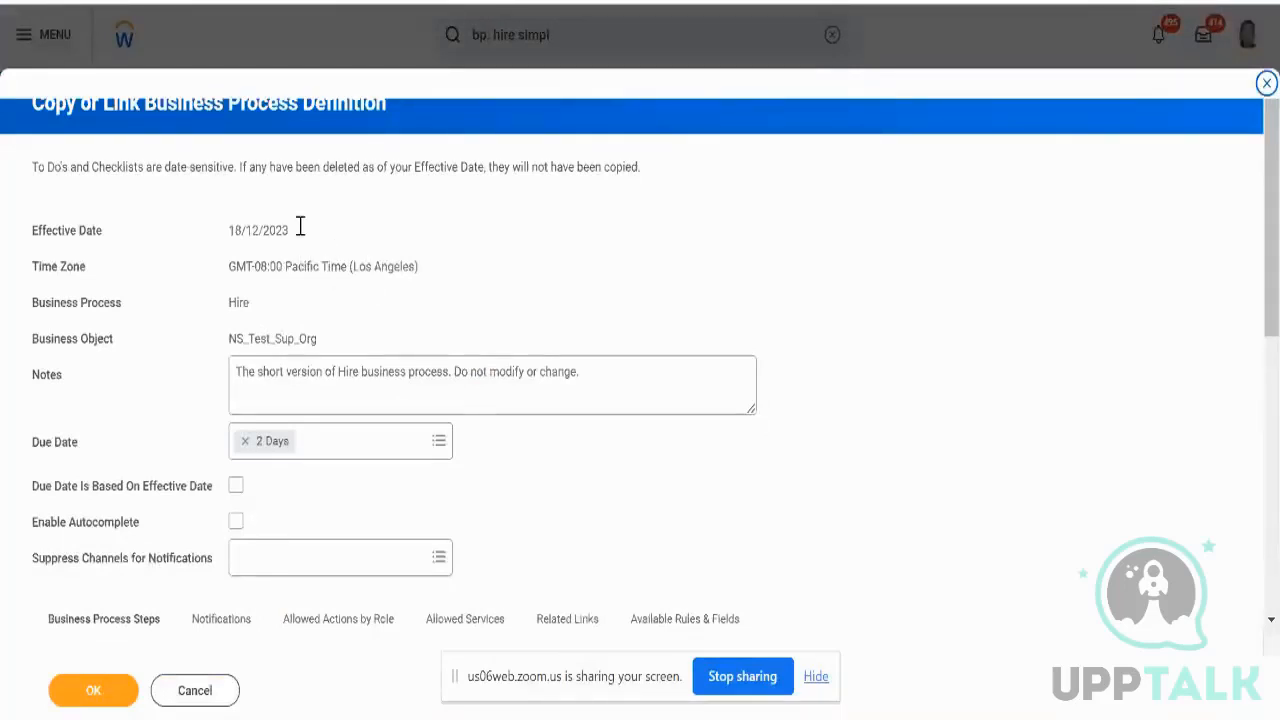
- Scroll through the copied definition's details, then cancel back to Hire (Simplified)'s definition page
{"action": "left_click", "coordinate": [255, 234]}
{"action": "scroll", "coordinate": [340, 537], "scroll_direction": "down", "scroll_amount": 4}
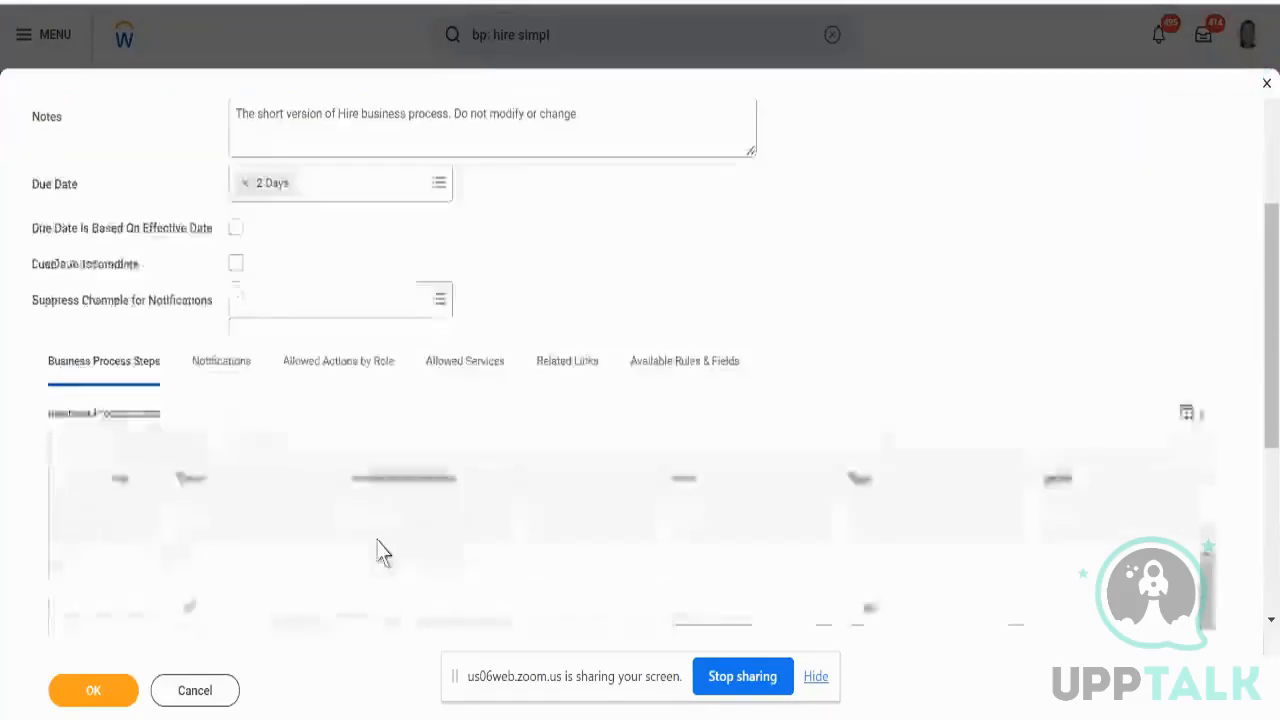
{"action": "scroll", "coordinate": [380, 553], "scroll_direction": "up", "scroll_amount": 4}
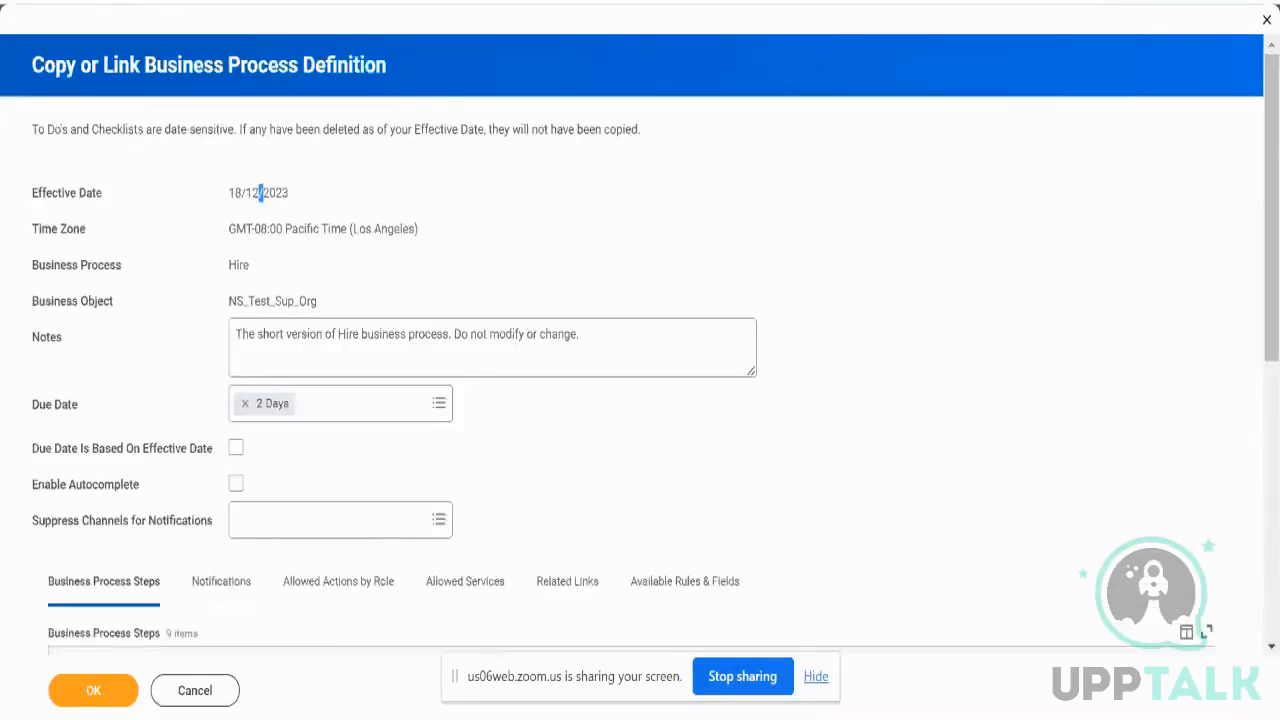
{"action": "left_click", "coordinate": [190, 690]}
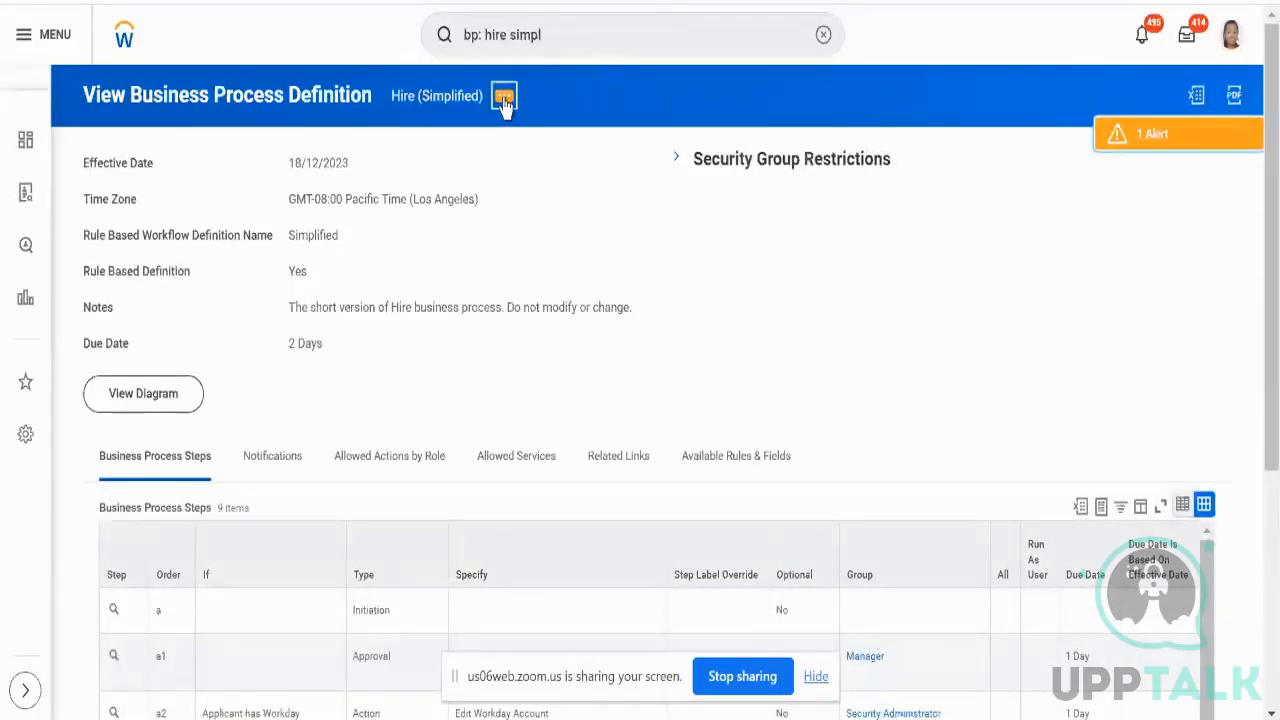
- Reopen Copy or Link Business Process Definition to copy Hire (Simplified) to NS_Test_Sup_Org, effective 18/09/2023
{"action": "left_click", "coordinate": [503, 99]}
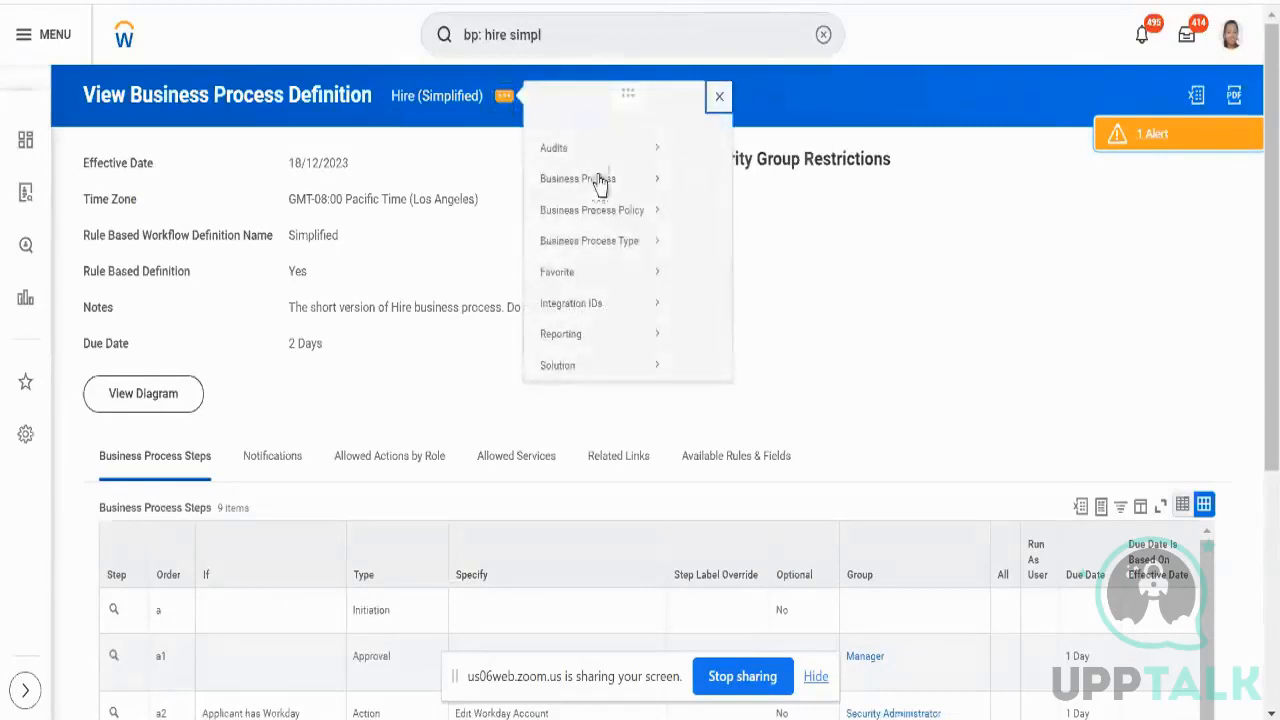
{"action": "mouse_move", "coordinate": [600, 199]}
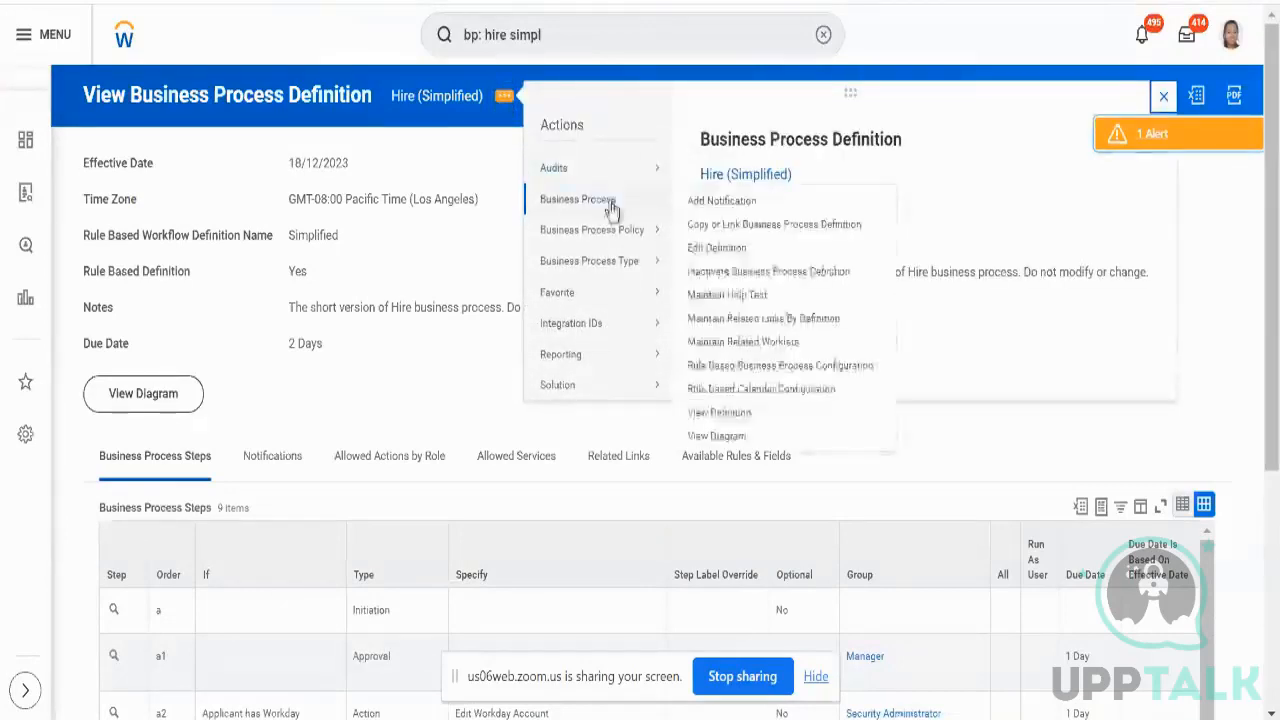
{"action": "left_click", "coordinate": [728, 226]}
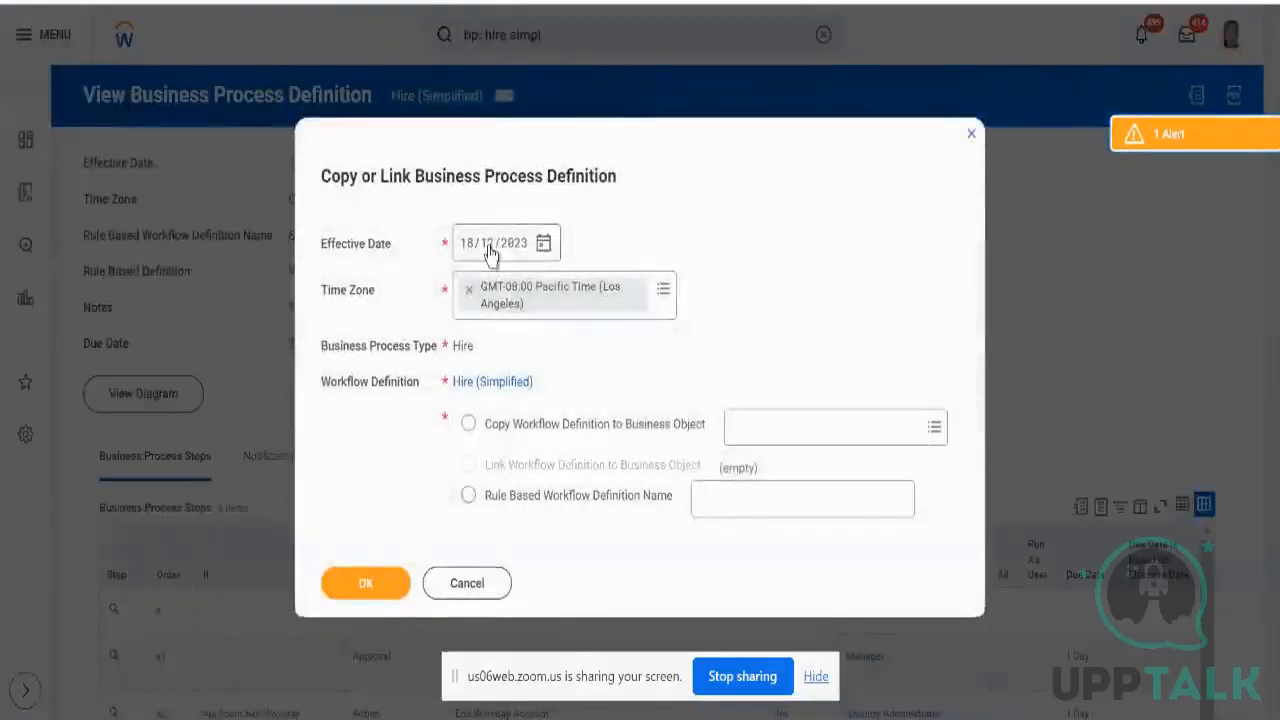
{"action": "left_click", "coordinate": [488, 251]}
{"action": "type", "text": "09"}
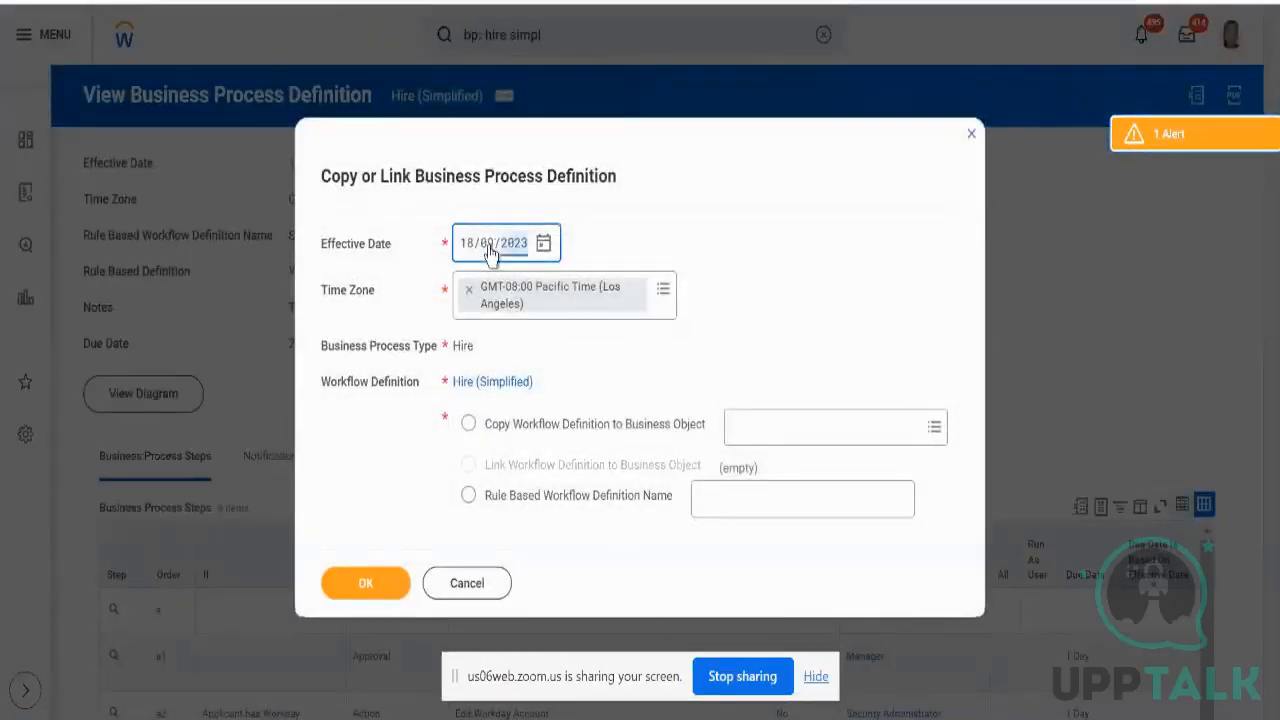
{"action": "left_click", "coordinate": [777, 432]}
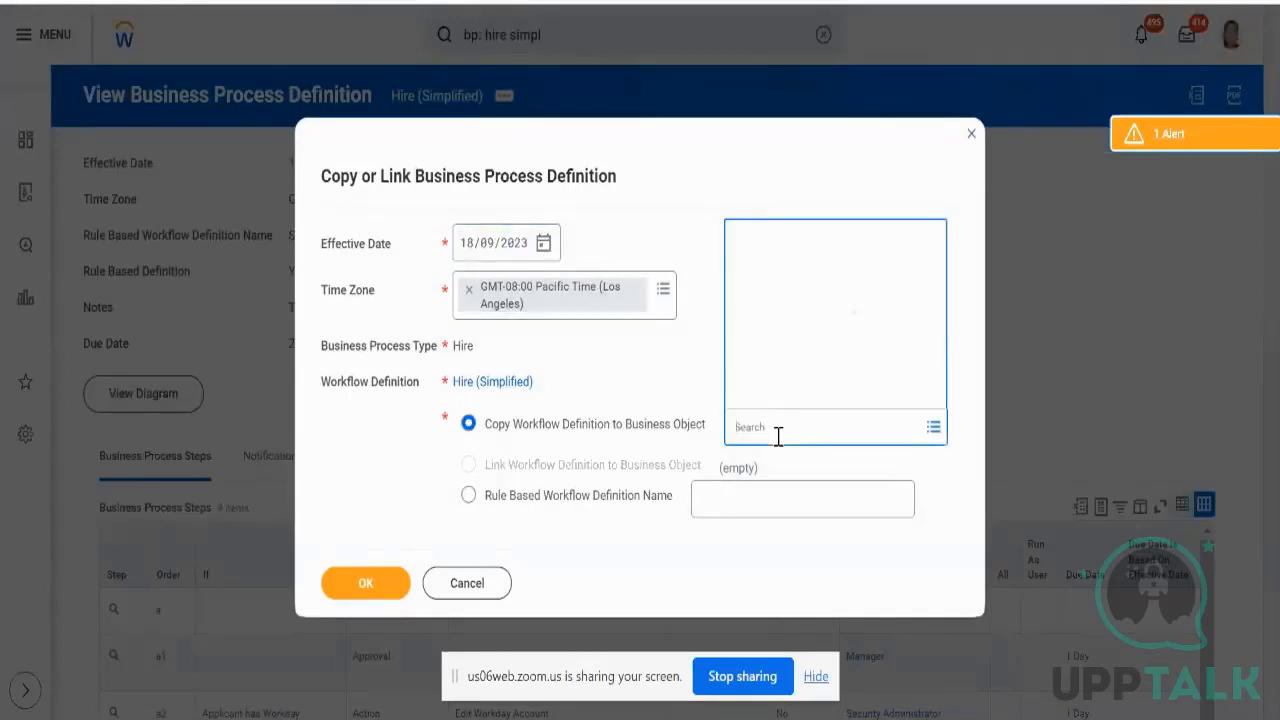
{"action": "type", "text": "na"}
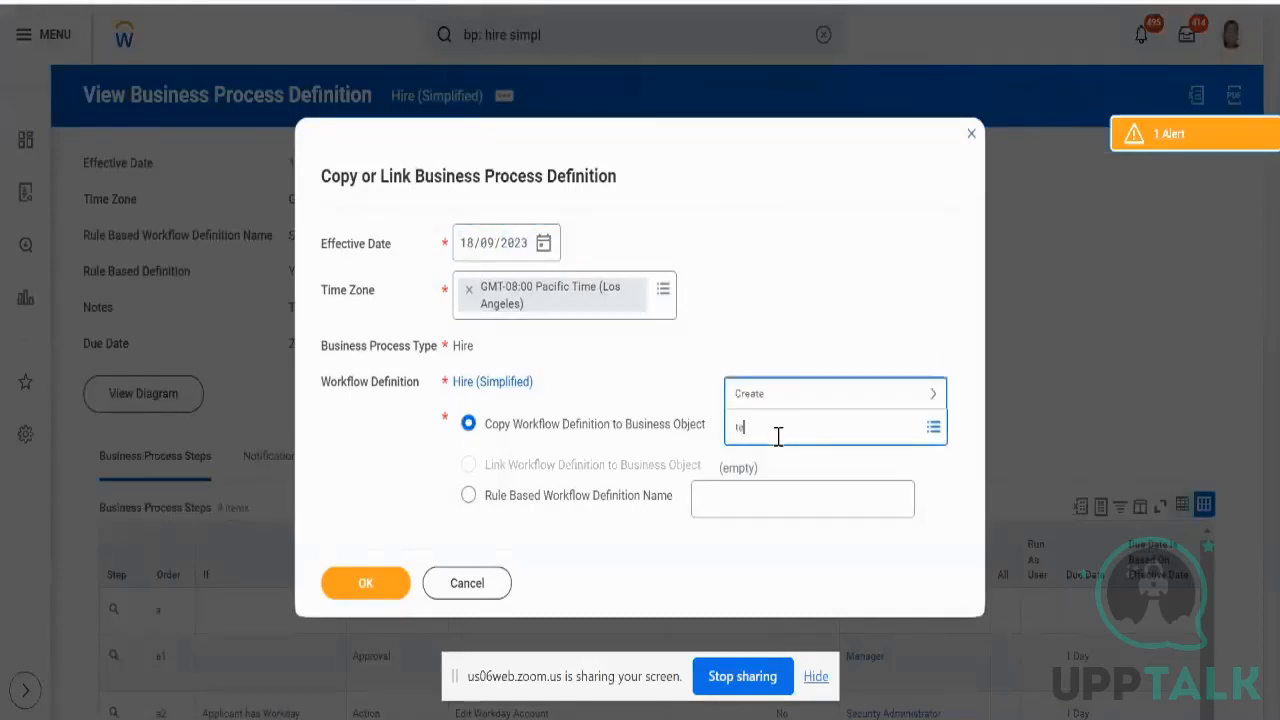
{"action": "key", "text": "BackSpace"}
{"action": "key", "text": "BackSpace"}
{"action": "type", "text": "na"}
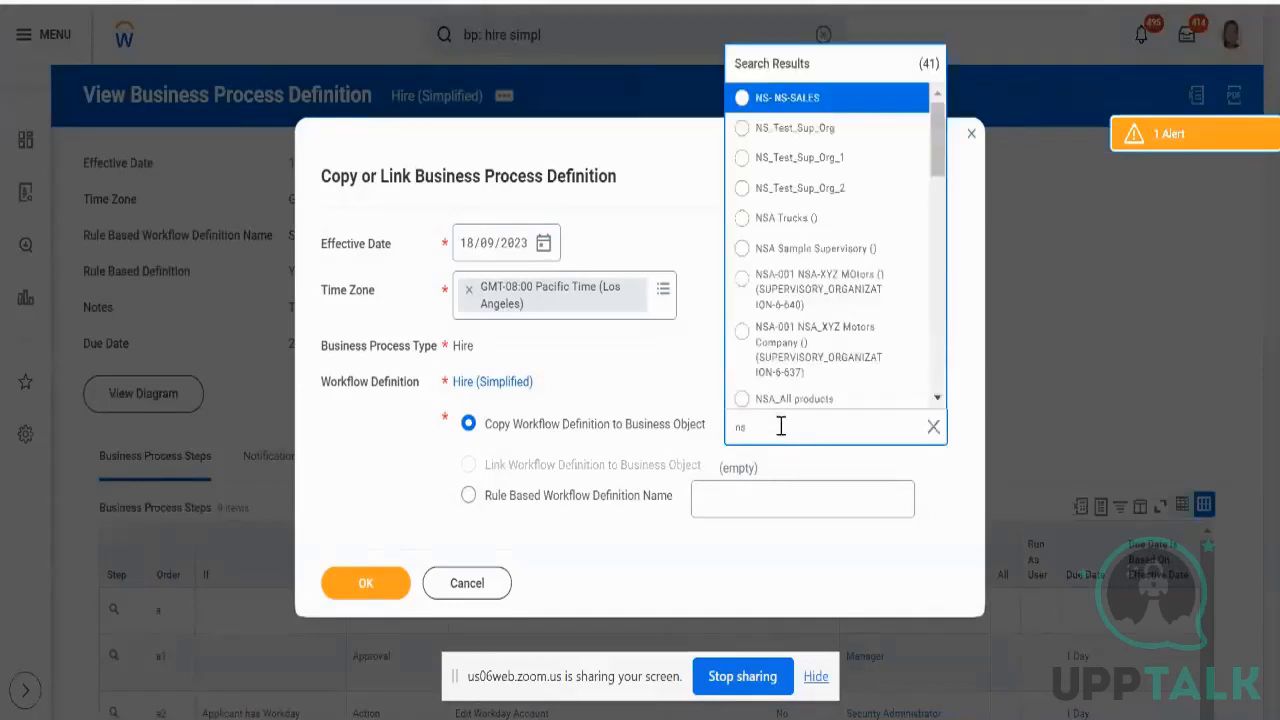
{"action": "left_click", "coordinate": [800, 128]}
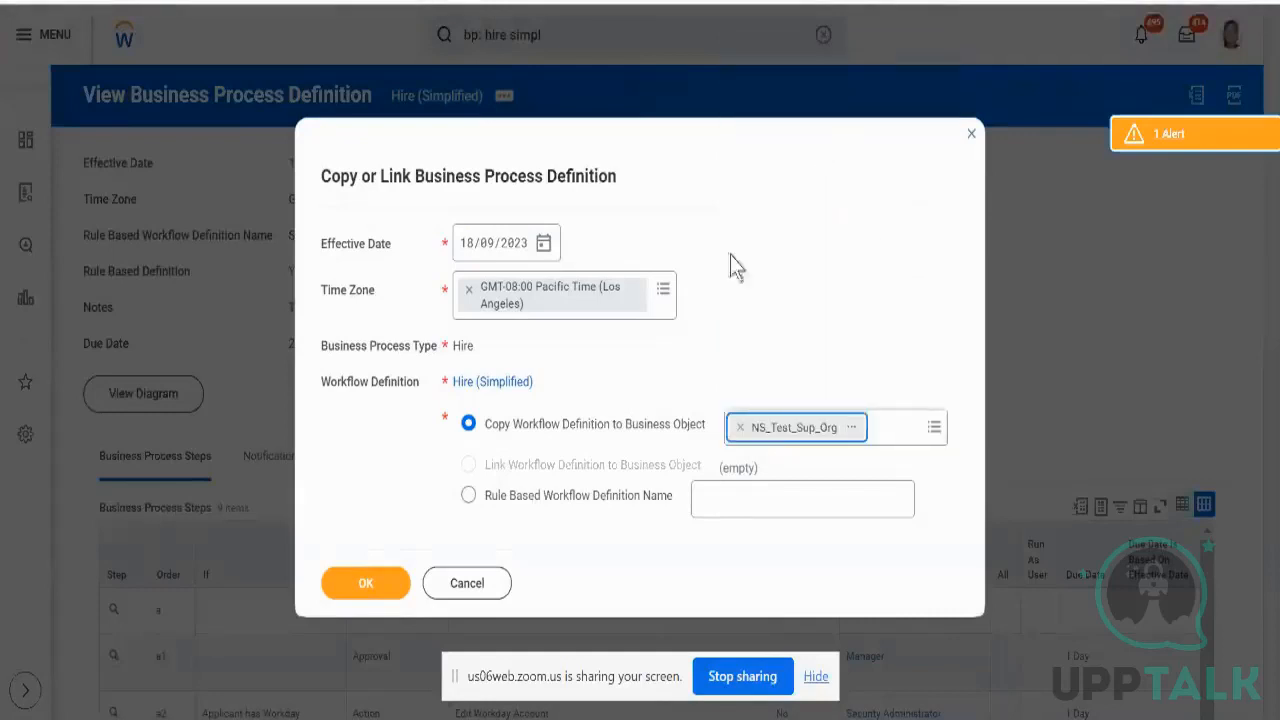
{"action": "left_click", "coordinate": [370, 596]}
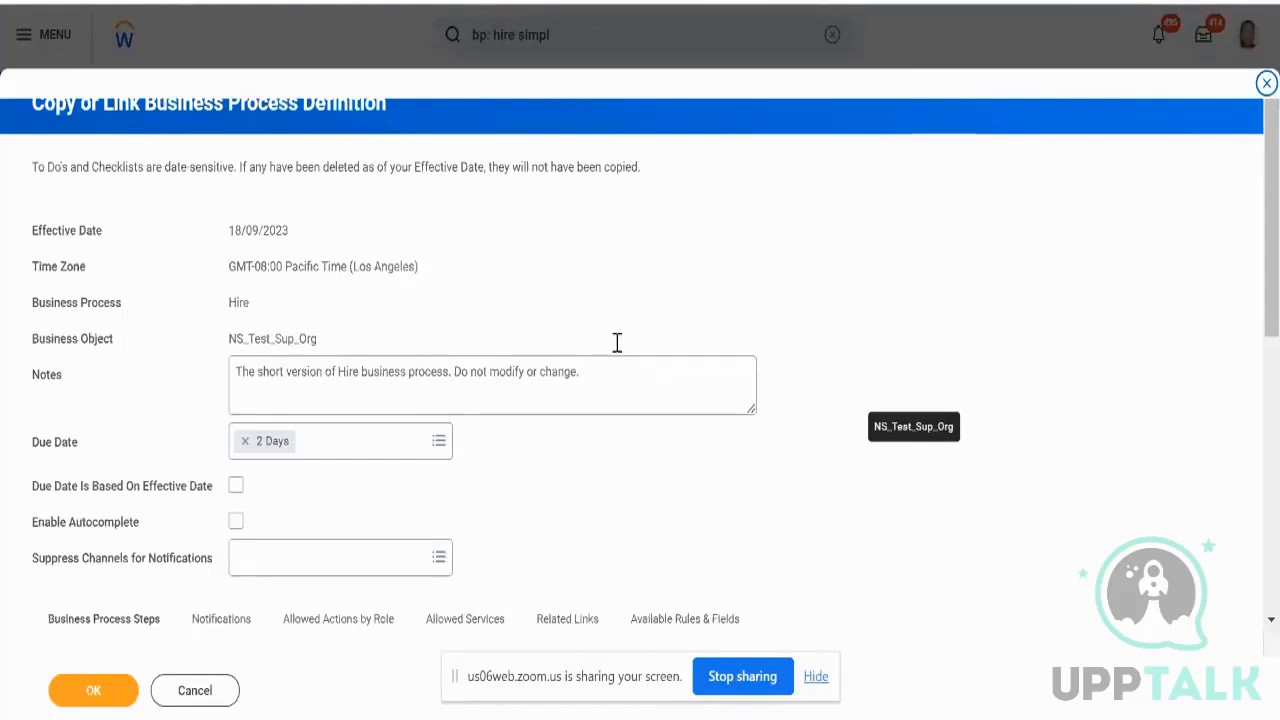
- Change the notes to 'The short version of NS_Test_Org' and save the Hire copy
{"action": "scroll", "coordinate": [617, 345], "scroll_direction": "down", "scroll_amount": 2}
{"action": "left_click", "coordinate": [607, 146]}
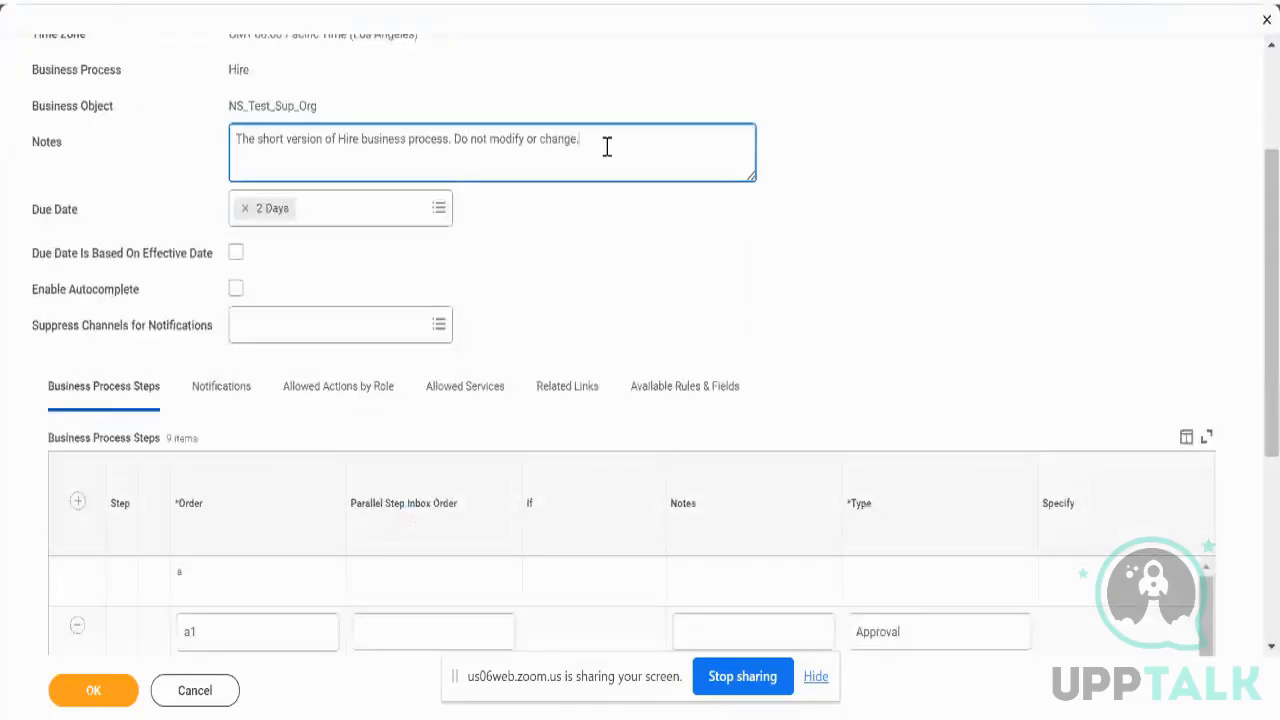
{"action": "key", "text": "BackSpace"}
{"action": "key", "text": "BackSpace"}
{"action": "key", "text": "BackSpace"}
{"action": "key", "text": "BackSpace"}
{"action": "key", "text": "BackSpace"}
{"action": "key", "text": "BackSpace"}
{"action": "key", "text": "BackSpace"}
{"action": "key", "text": "BackSpace"}
{"action": "key", "text": "BackSpace"}
{"action": "key", "text": "BackSpace"}
{"action": "key", "text": "BackSpace"}
{"action": "key", "text": "BackSpace"}
{"action": "key", "text": "BackSpace"}
{"action": "key", "text": "BackSpace"}
{"action": "key", "text": "BackSpace"}
{"action": "key", "text": "BackSpace"}
{"action": "key", "text": "BackSpace"}
{"action": "key", "text": "BackSpace"}
{"action": "key", "text": "BackSpace"}
{"action": "key", "text": "BackSpace"}
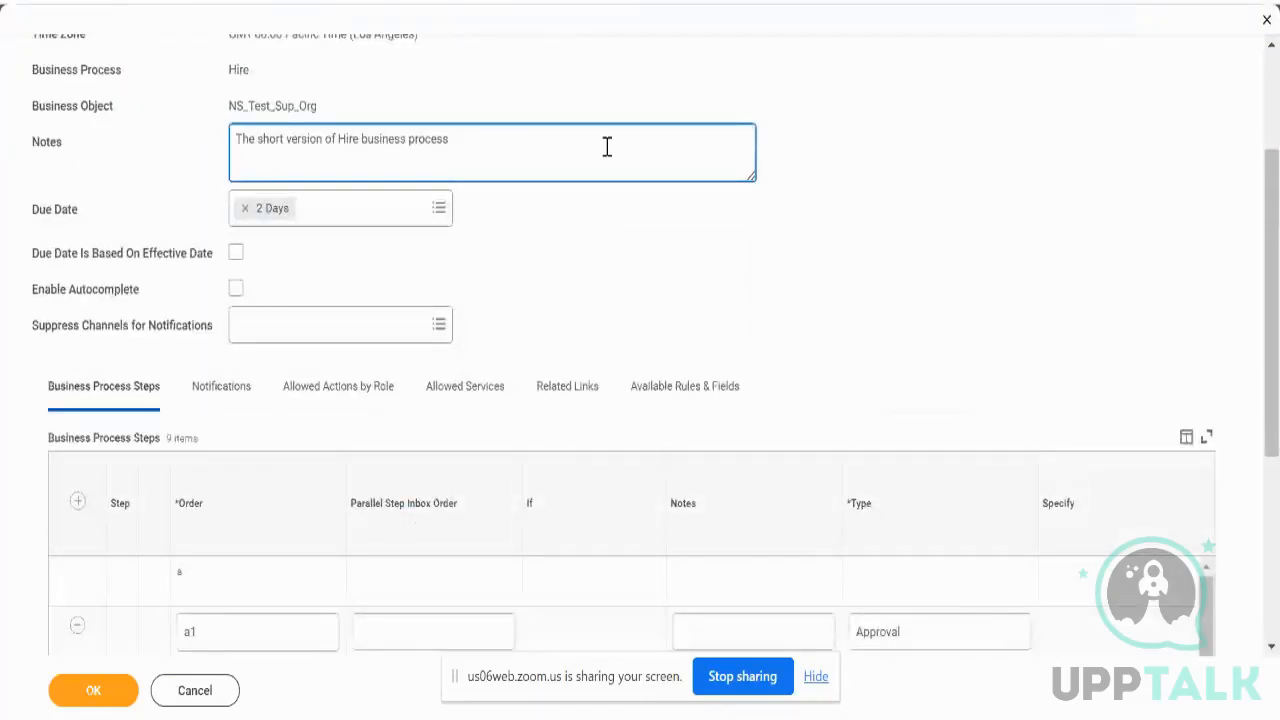
{"action": "key", "text": "BackSpace"}
{"action": "key", "text": "BackSpace"}
{"action": "key", "text": "BackSpace"}
{"action": "key", "text": "BackSpace"}
{"action": "key", "text": "BackSpace"}
{"action": "key", "text": "BackSpace"}
{"action": "key", "text": "BackSpace"}
{"action": "key", "text": "BackSpace"}
{"action": "key", "text": "BackSpace"}
{"action": "key", "text": "BackSpace"}
{"action": "key", "text": "BackSpace"}
{"action": "key", "text": "BackSpace"}
{"action": "key", "text": "BackSpace"}
{"action": "key", "text": "BackSpace"}
{"action": "type", "text": "NS_Test_Org"}
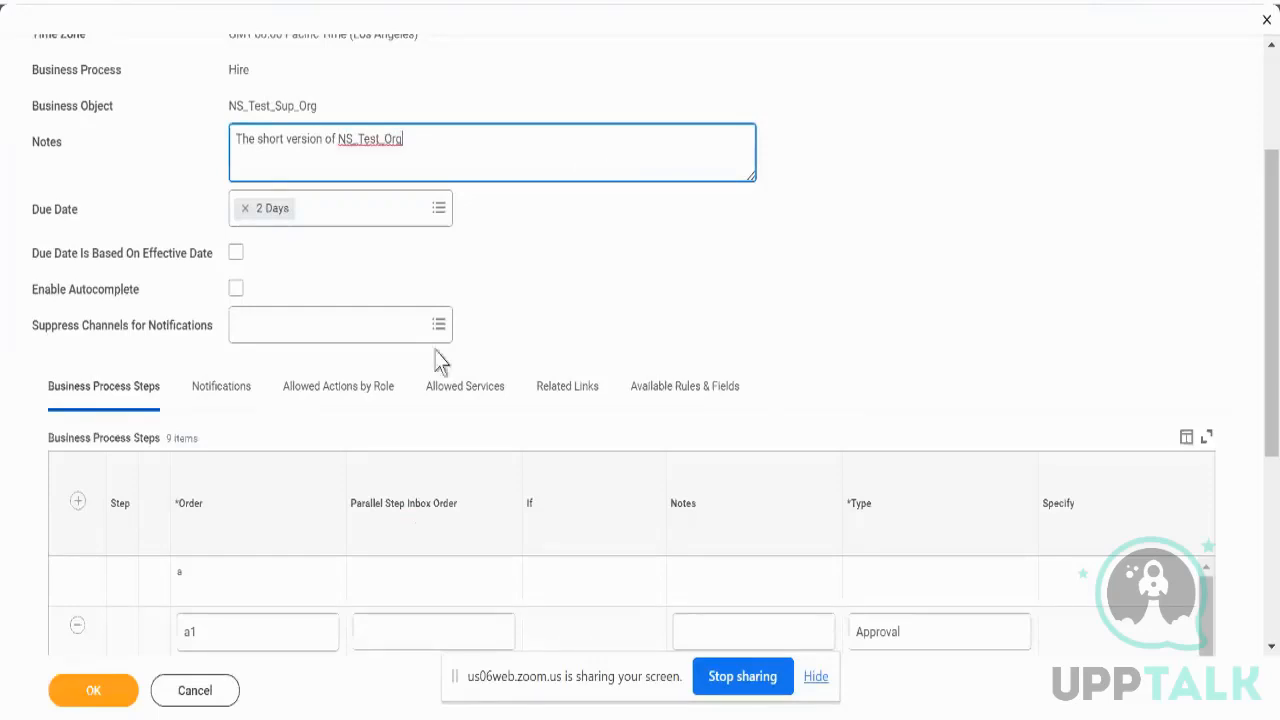
{"action": "left_click", "coordinate": [113, 701]}
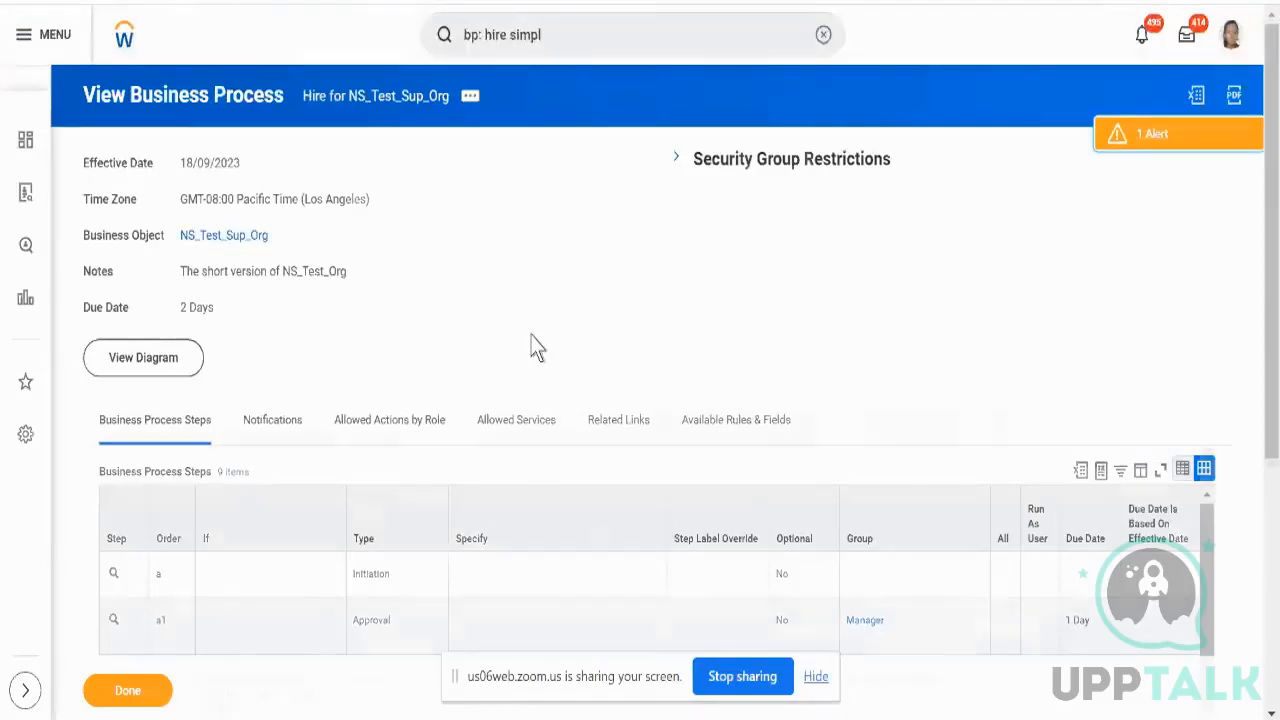
{"action": "scroll", "coordinate": [535, 348], "scroll_direction": "down", "scroll_amount": 3}
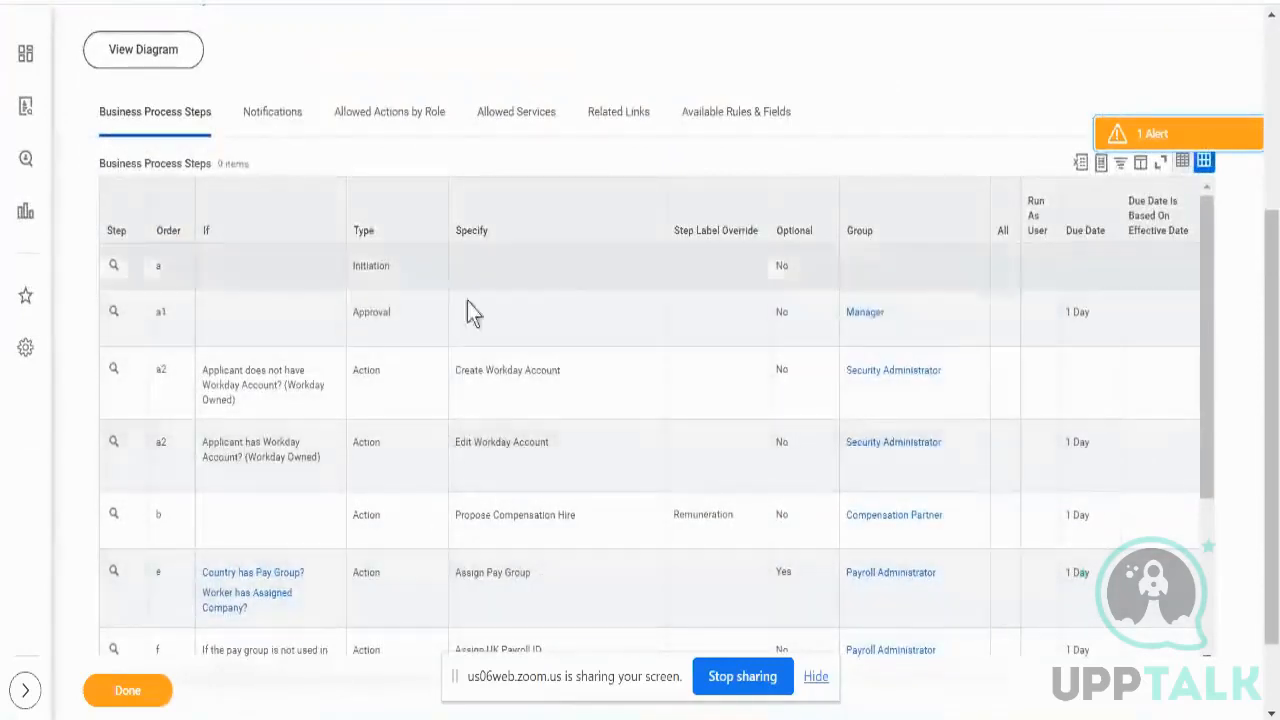
{"action": "scroll", "coordinate": [640, 437], "scroll_direction": "down", "scroll_amount": 3}
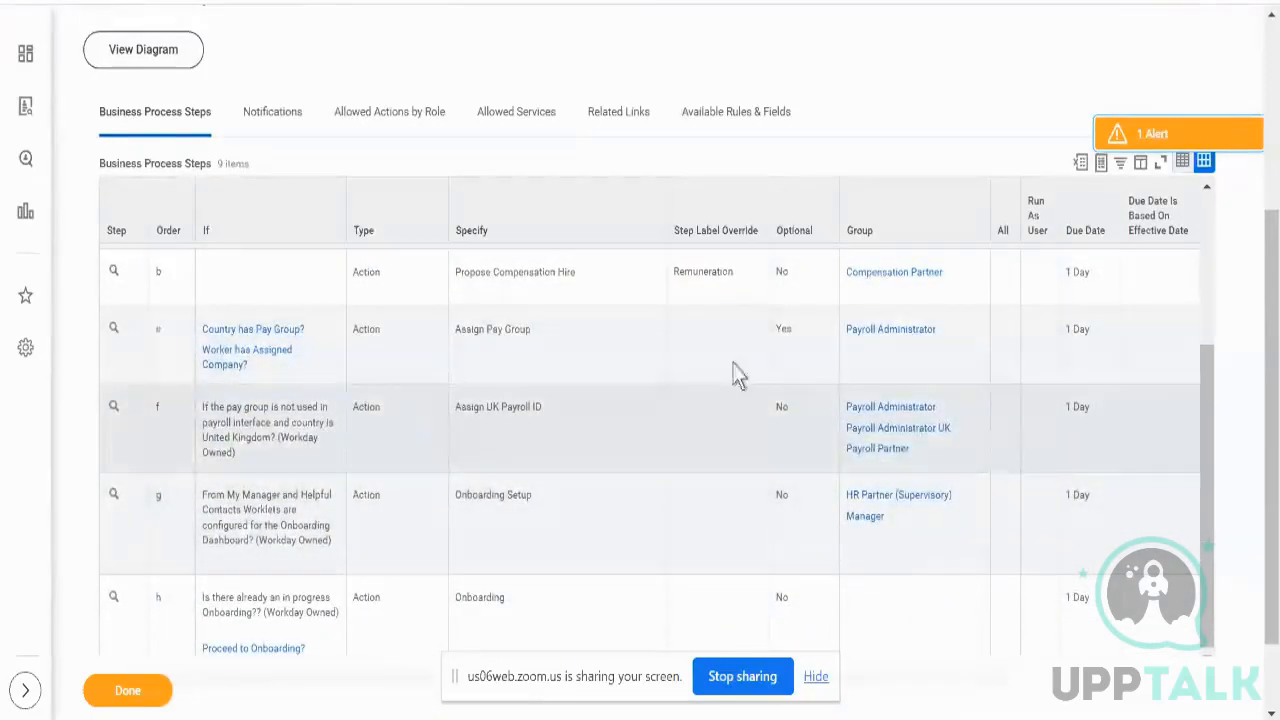
{"action": "scroll", "coordinate": [731, 371], "scroll_direction": "up", "scroll_amount": 3}
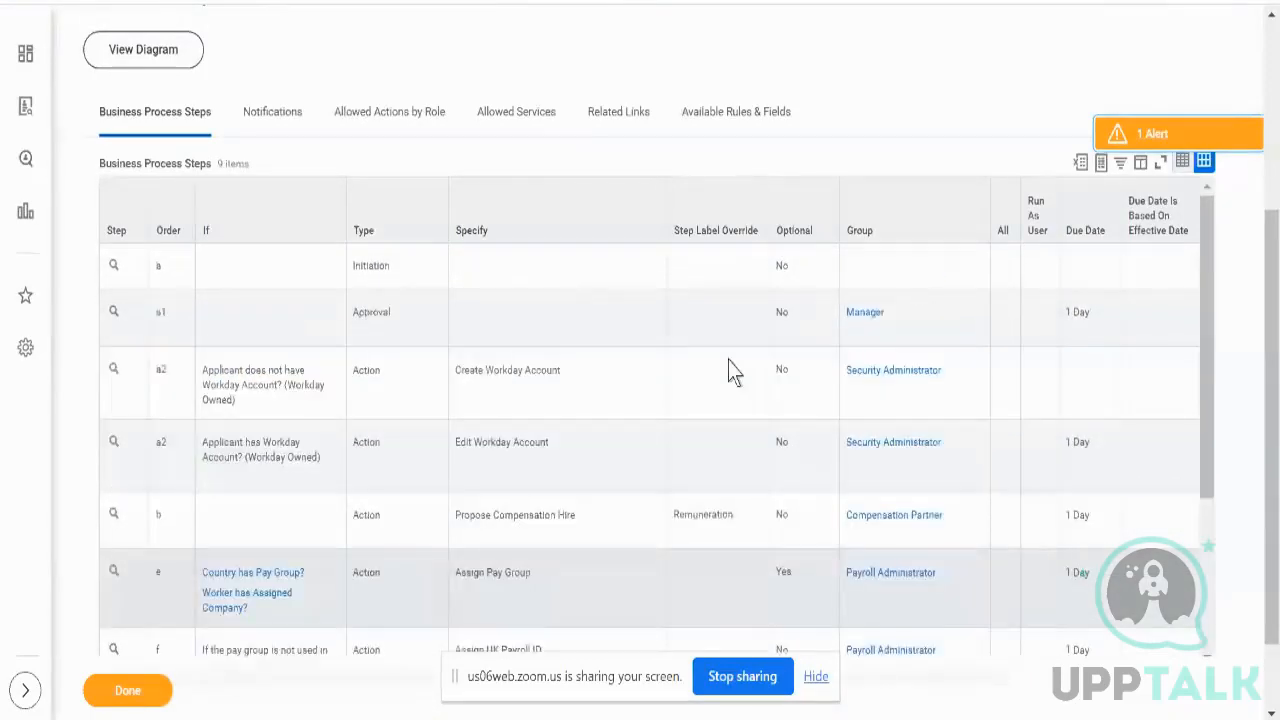
{"action": "scroll", "coordinate": [345, 118], "scroll_direction": "up", "scroll_amount": 4}
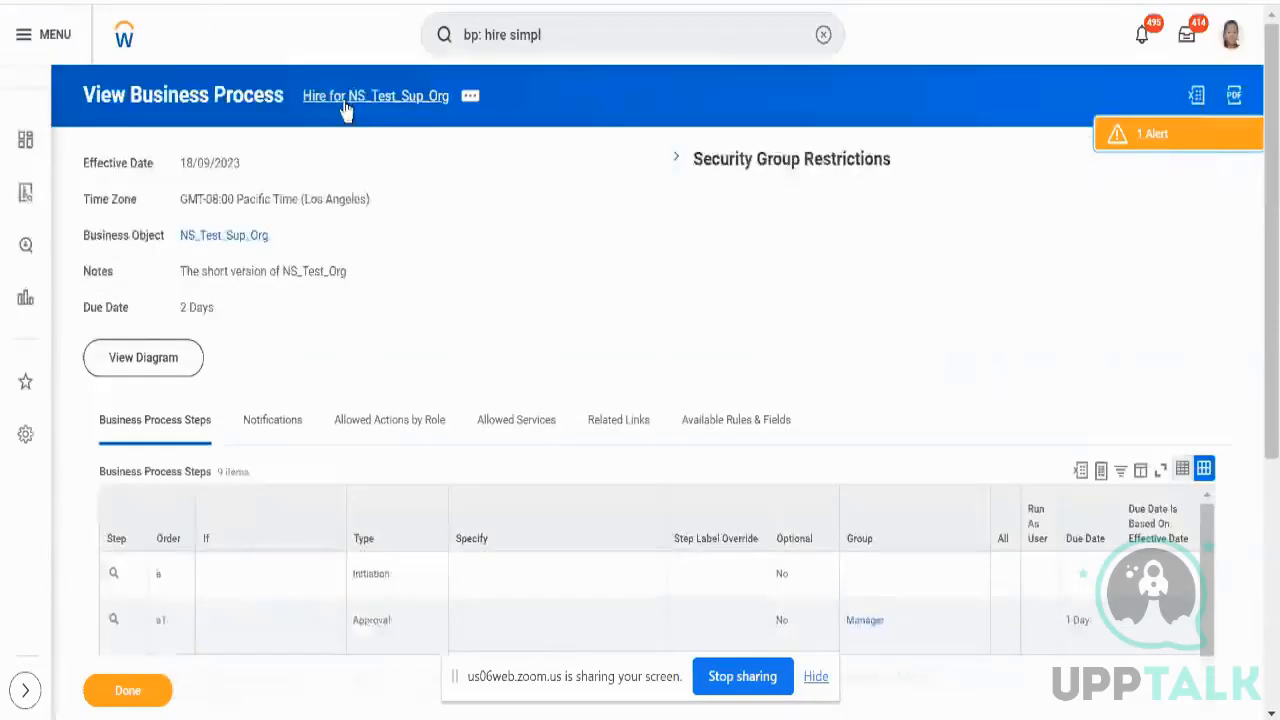
{"action": "right_click", "coordinate": [224, 240]}
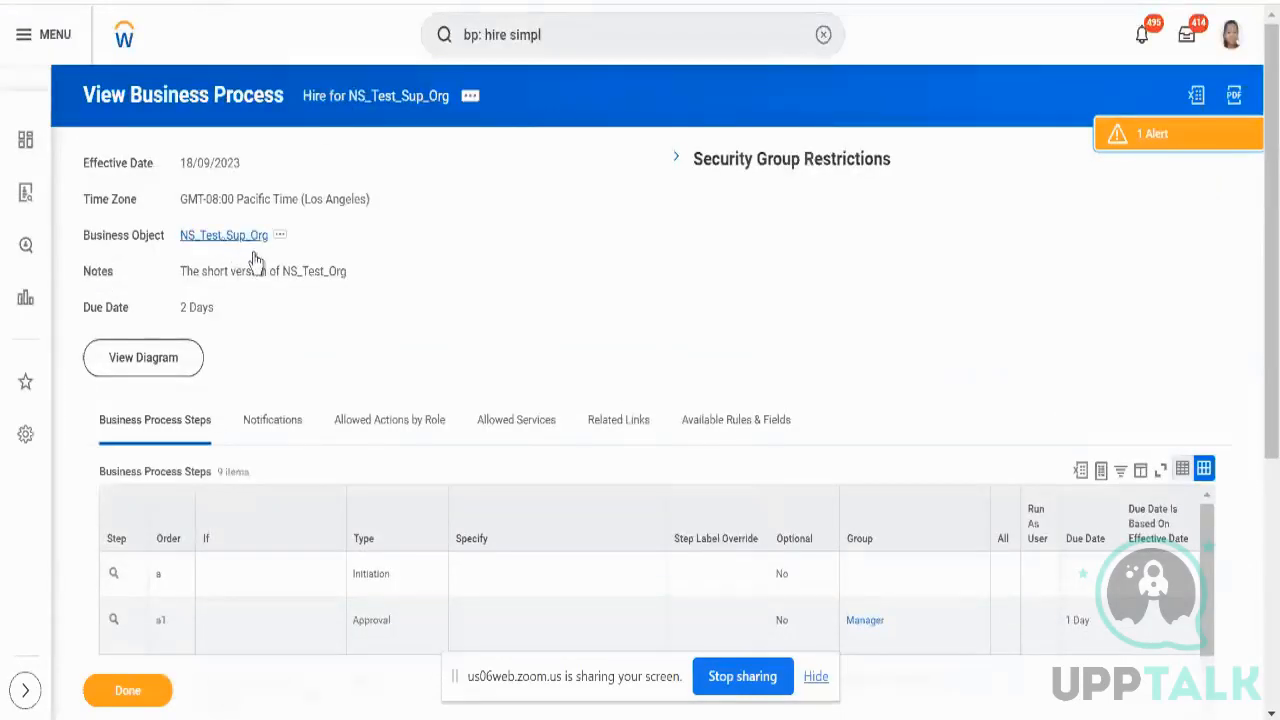
- Open NS_Test_Sup_Org in a new tab, scroll its Roles assignments, then return to its Staffing tab
{"action": "left_click", "coordinate": [257, 258]}
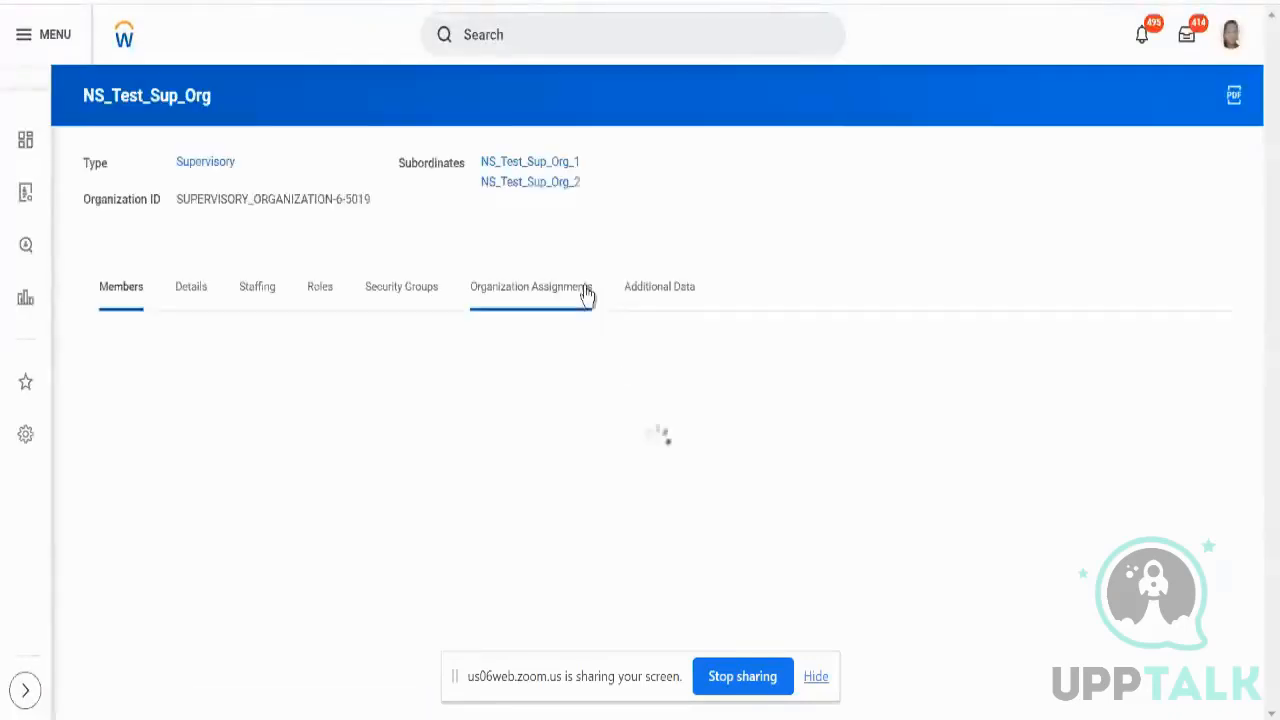
{"action": "left_click", "coordinate": [250, 300]}
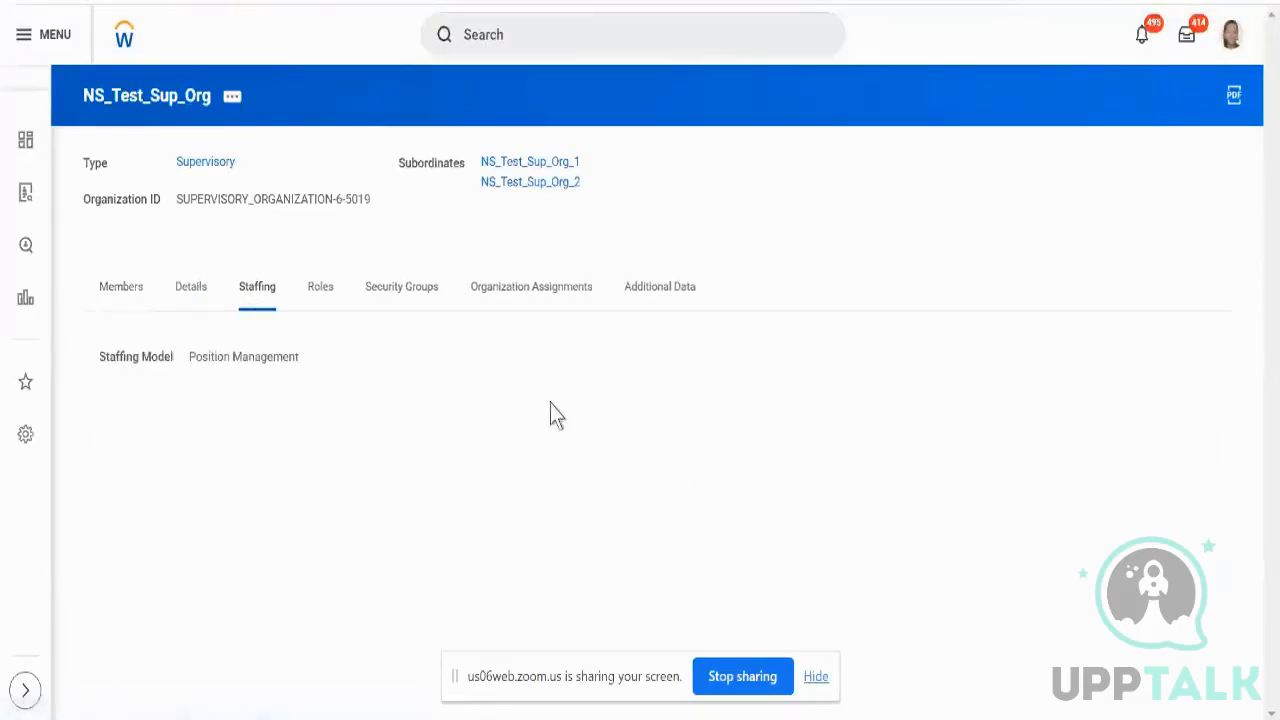
{"action": "left_click", "coordinate": [310, 306]}
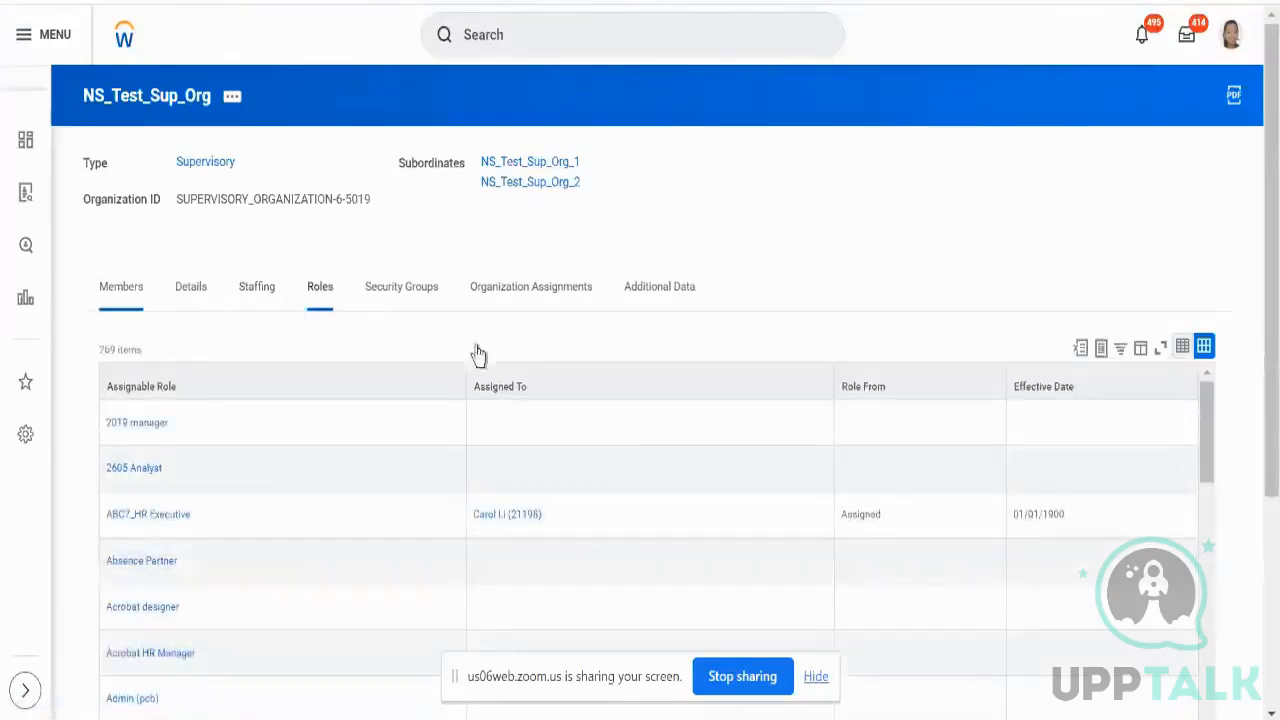
{"action": "scroll", "coordinate": [526, 374], "scroll_direction": "down", "scroll_amount": 3}
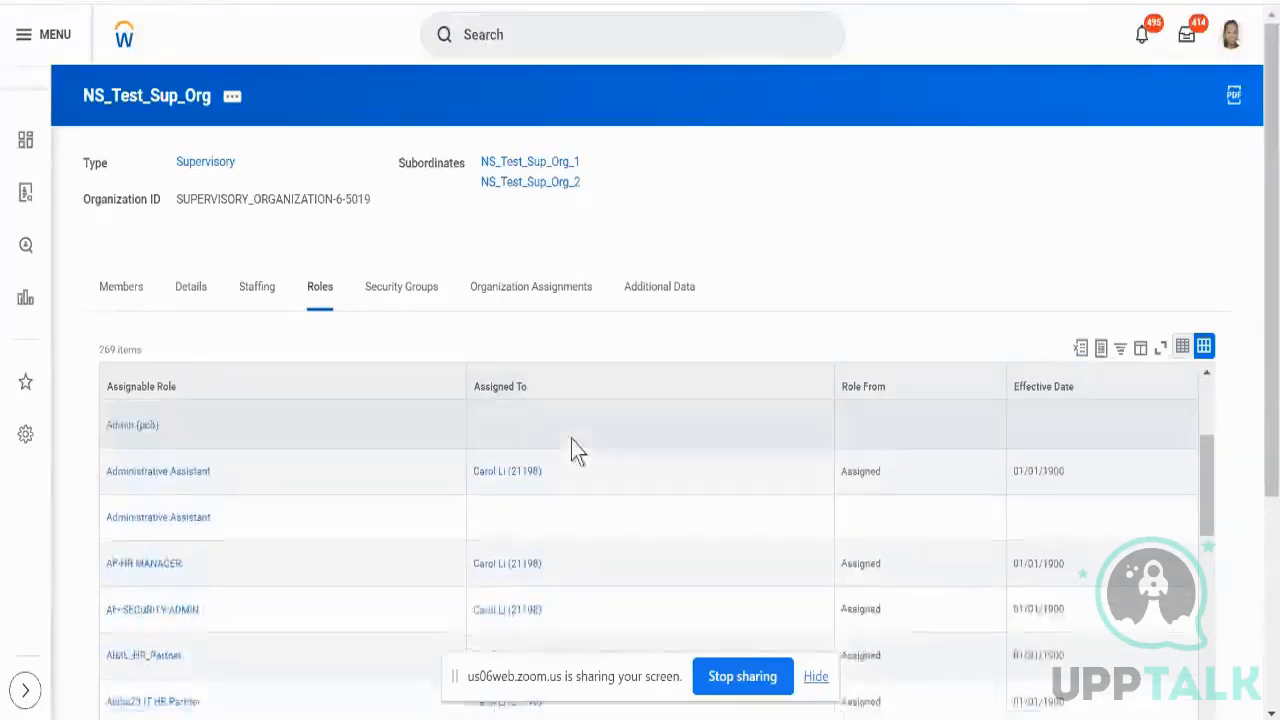
{"action": "scroll", "coordinate": [571, 440], "scroll_direction": "down", "scroll_amount": 3}
{"action": "scroll", "coordinate": [571, 440], "scroll_direction": "down", "scroll_amount": 3}
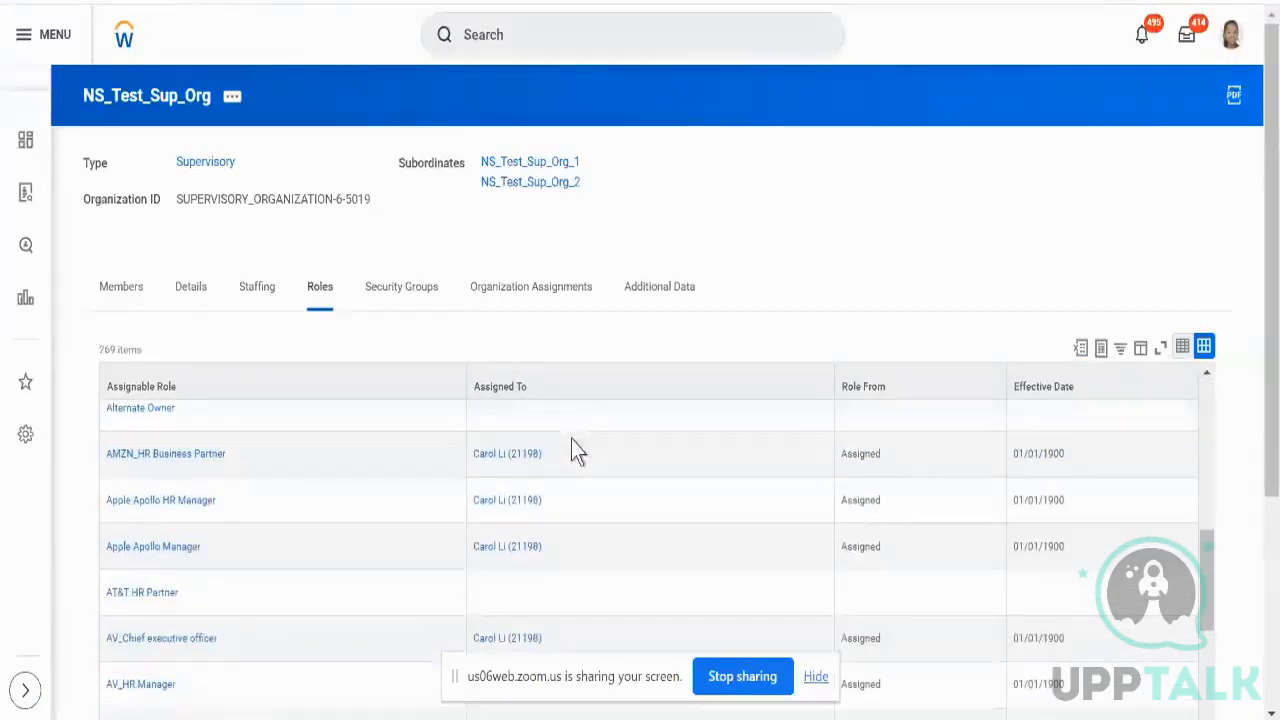
{"action": "scroll", "coordinate": [690, 335], "scroll_direction": "down", "scroll_amount": 3}
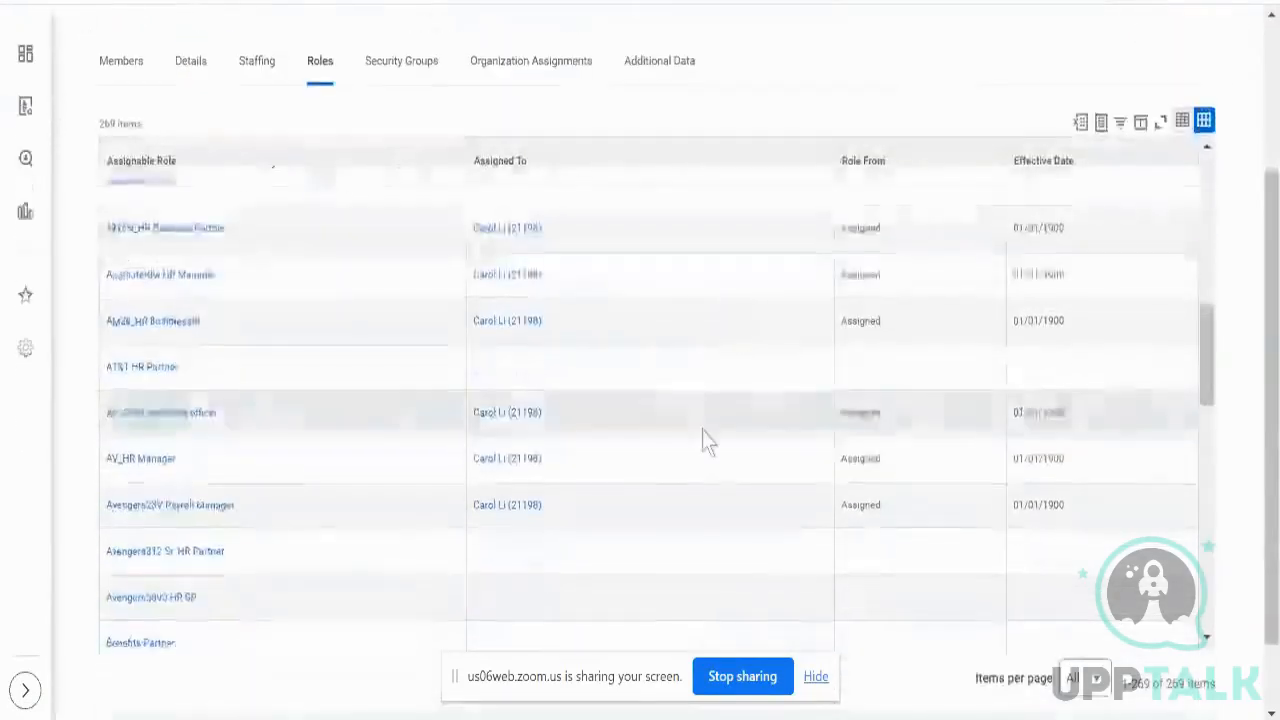
{"action": "scroll", "coordinate": [703, 436], "scroll_direction": "down", "scroll_amount": 3}
{"action": "scroll", "coordinate": [703, 436], "scroll_direction": "down", "scroll_amount": 3}
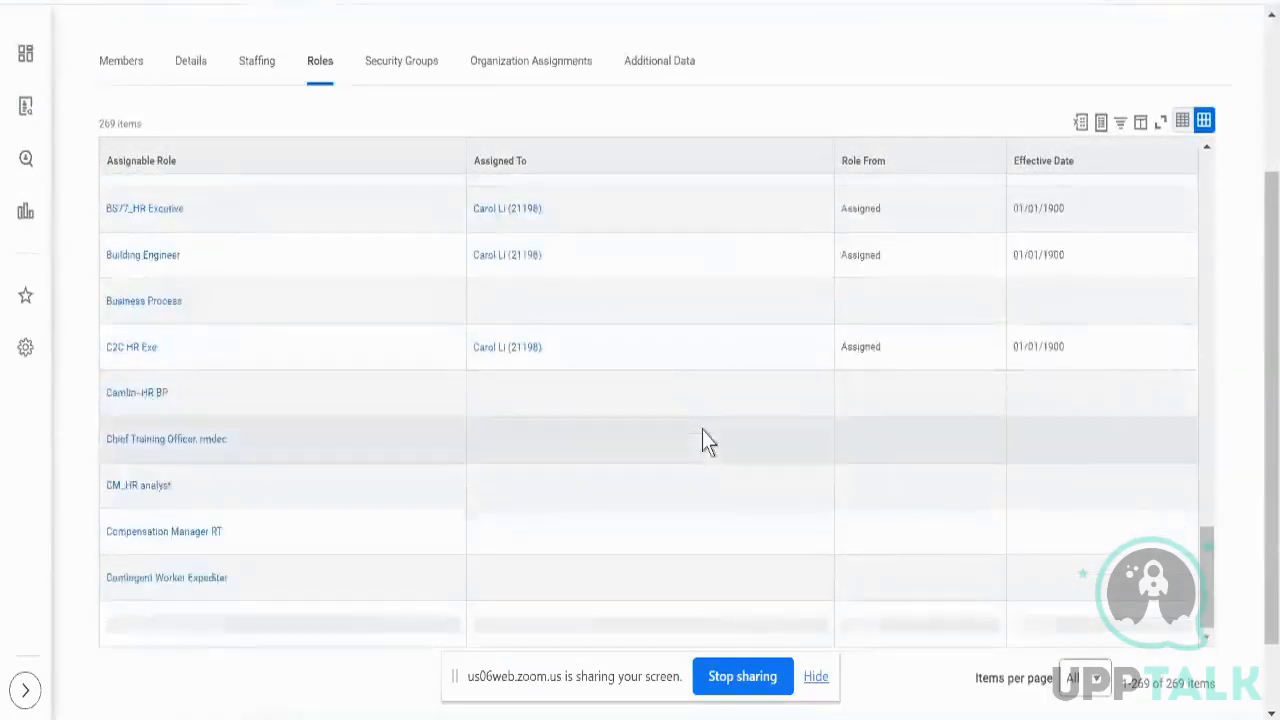
{"action": "scroll", "coordinate": [702, 440], "scroll_direction": "up", "scroll_amount": 5}
{"action": "scroll", "coordinate": [700, 437], "scroll_direction": "down", "scroll_amount": 1}
{"action": "scroll", "coordinate": [271, 102], "scroll_direction": "up", "scroll_amount": 3}
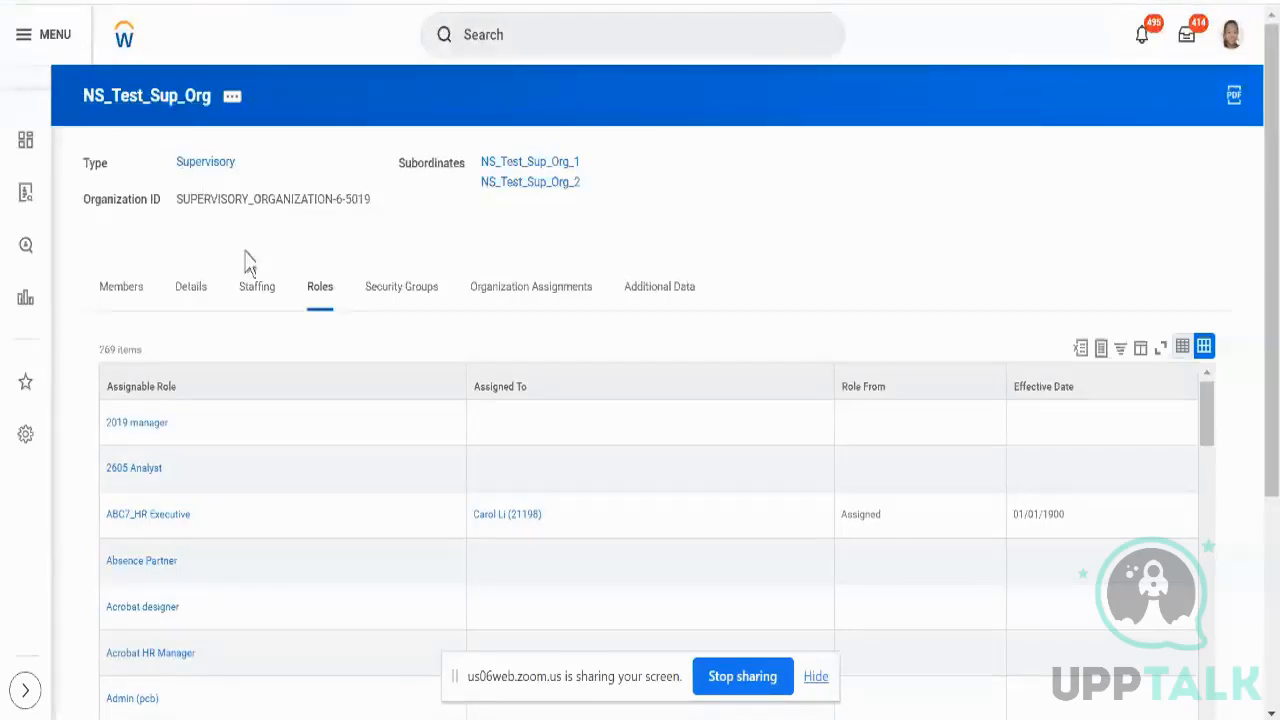
{"action": "left_click", "coordinate": [256, 291]}
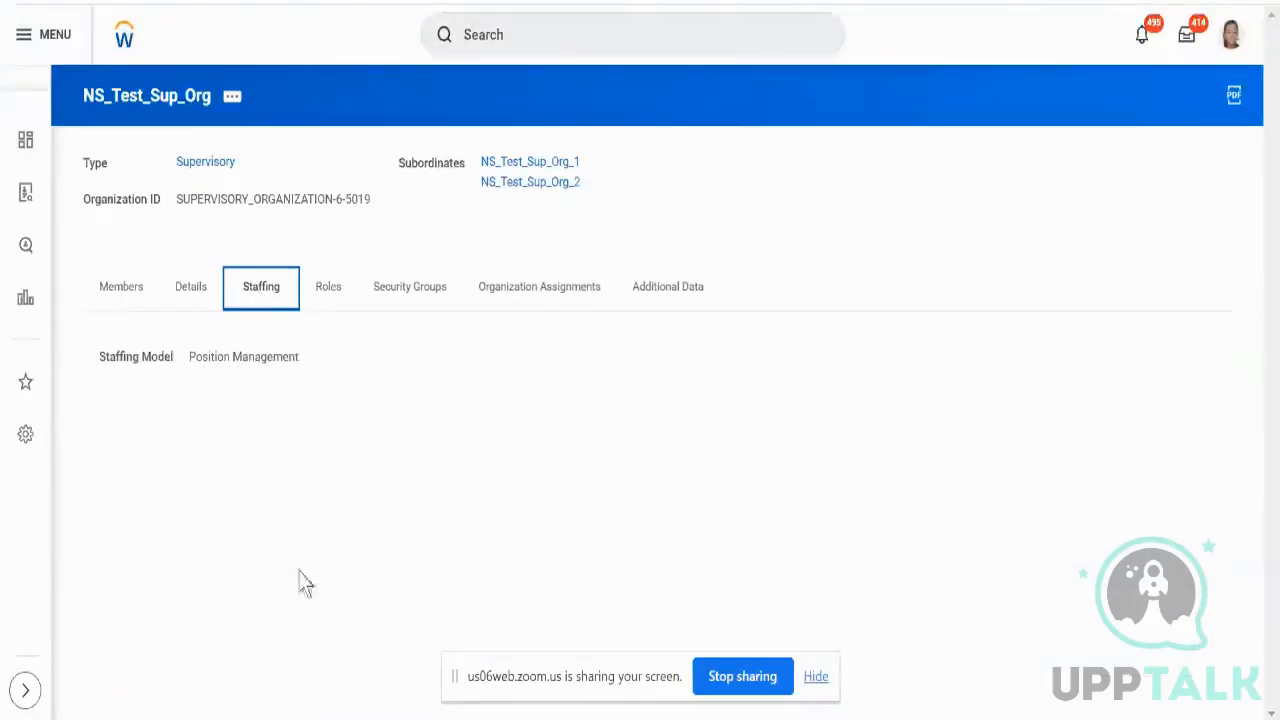
- Review the Positions without Job Requisition and In Progress Position Actions tables in the staffing details
{"action": "left_click", "coordinate": [247, 430]}
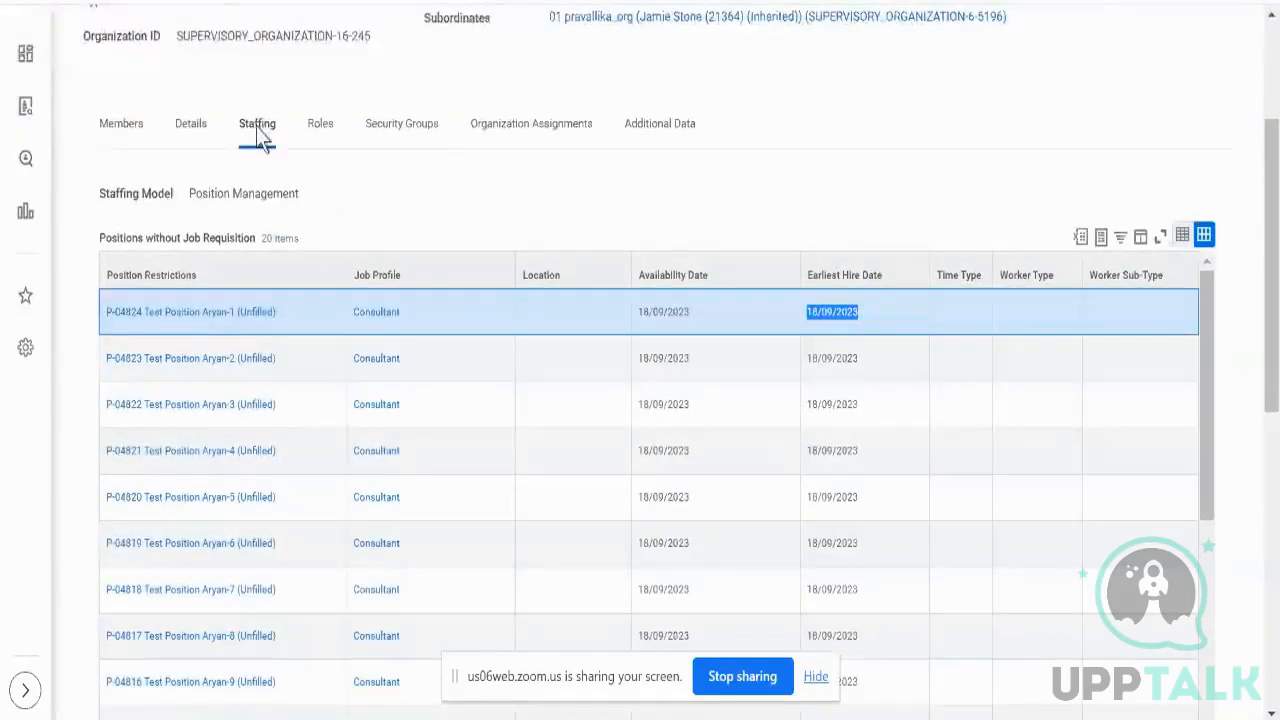
{"action": "double_click", "coordinate": [191, 238]}
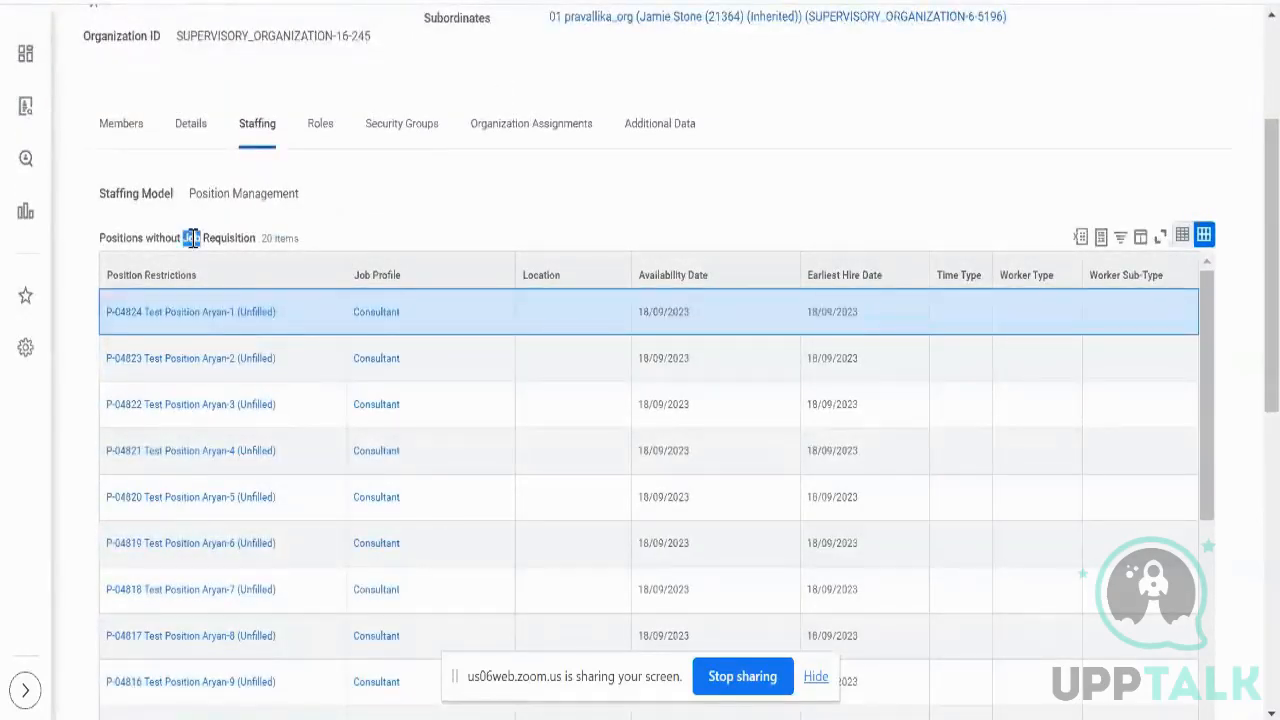
{"action": "triple_click", "coordinate": [191, 238]}
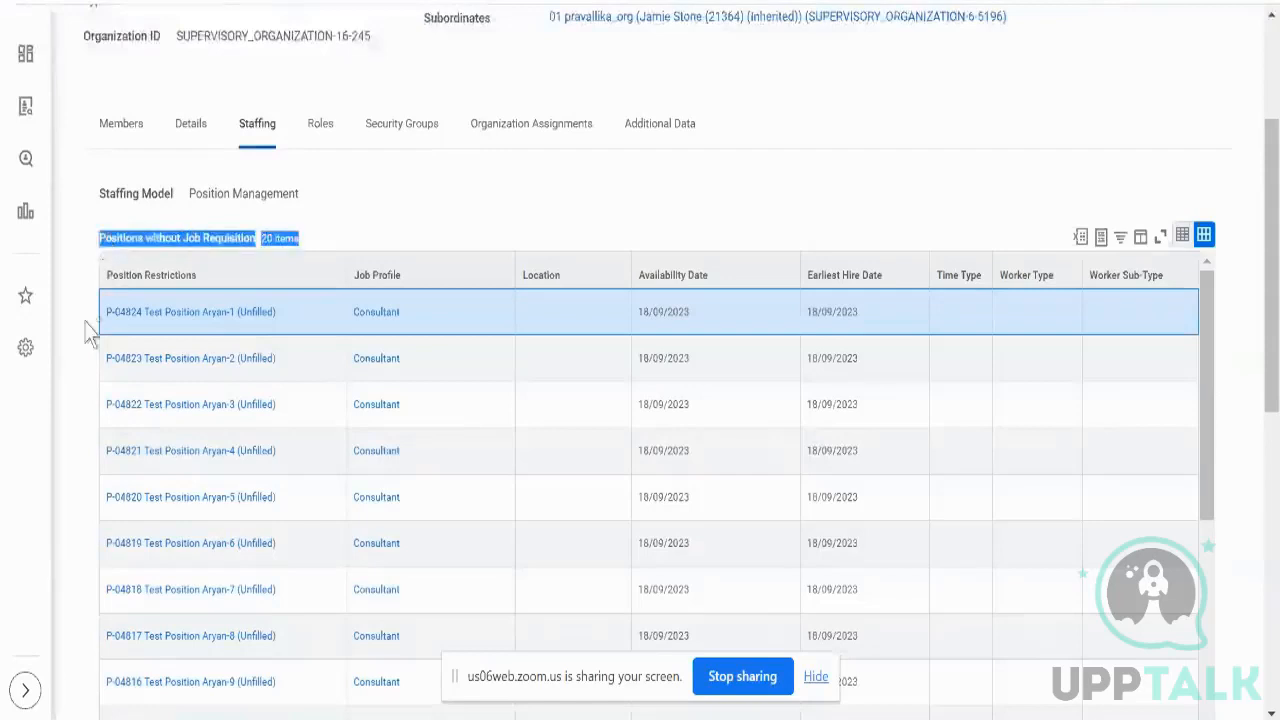
{"action": "scroll", "coordinate": [88, 333], "scroll_direction": "down", "scroll_amount": 5}
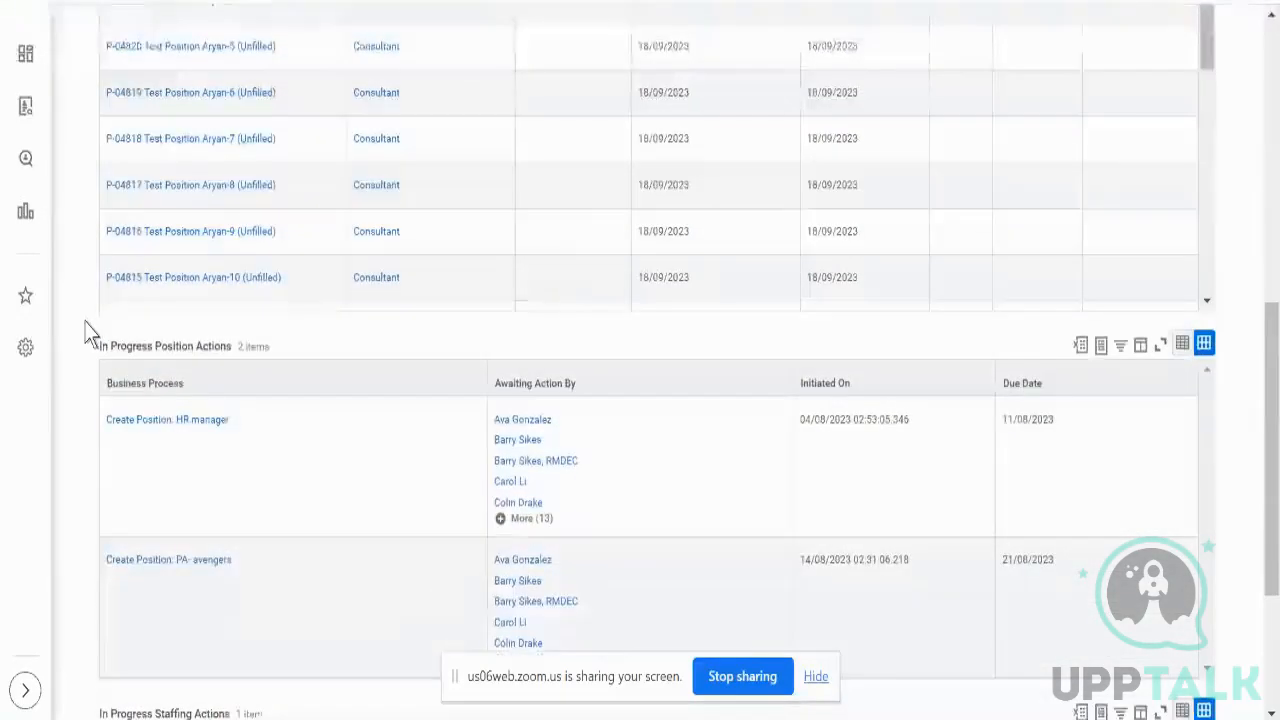
{"action": "scroll", "coordinate": [88, 333], "scroll_direction": "down", "scroll_amount": 2}
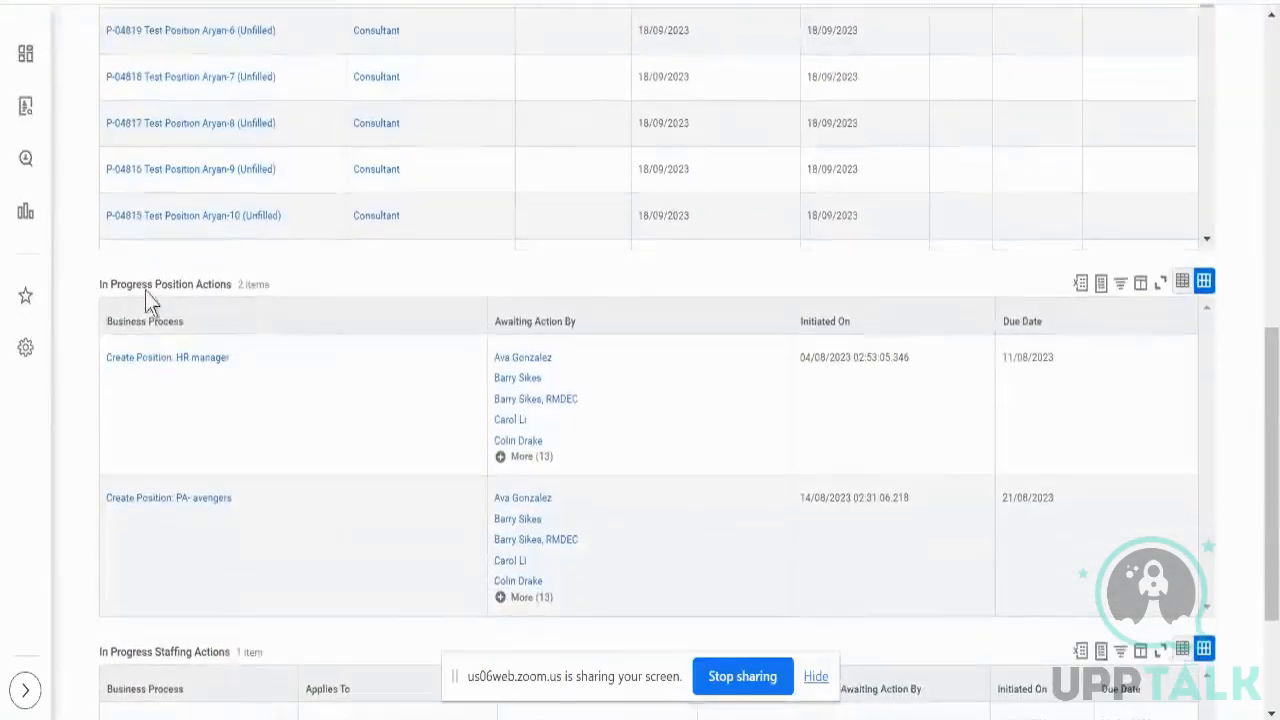
{"action": "triple_click", "coordinate": [149, 285]}
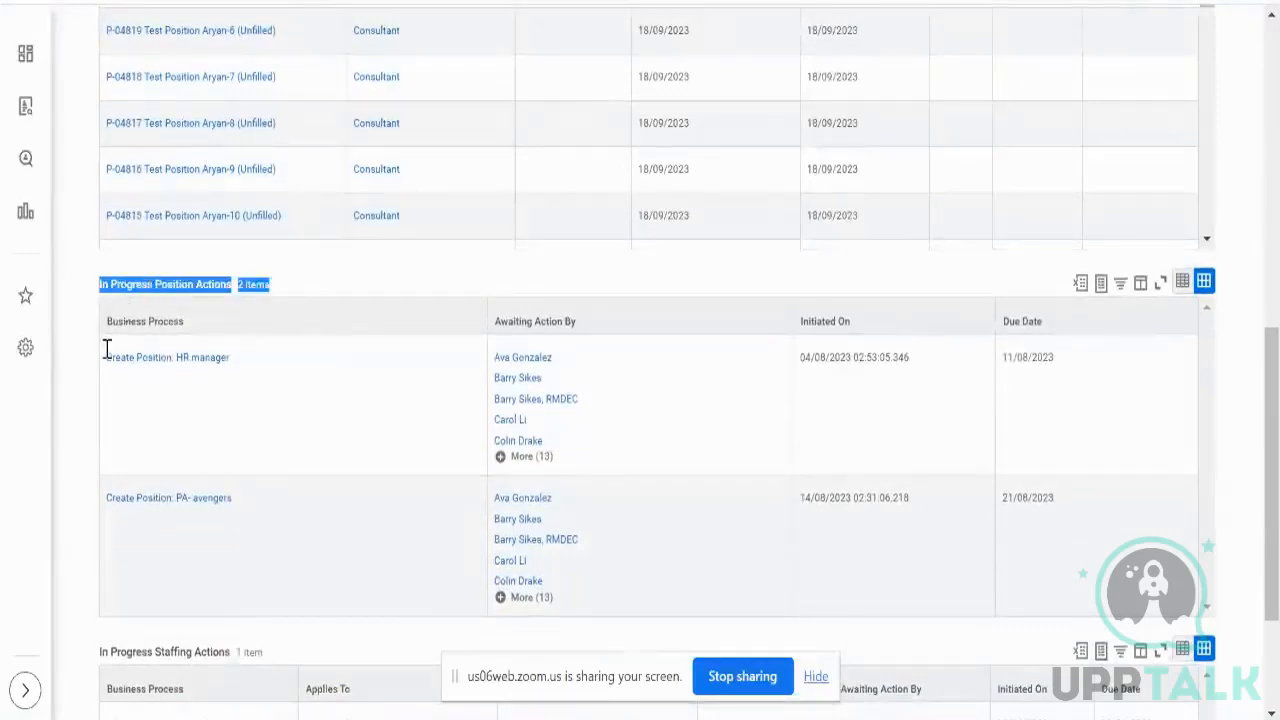
{"action": "scroll", "coordinate": [87, 415], "scroll_direction": "down", "scroll_amount": 1}
{"action": "scroll", "coordinate": [88, 415], "scroll_direction": "down", "scroll_amount": 3}
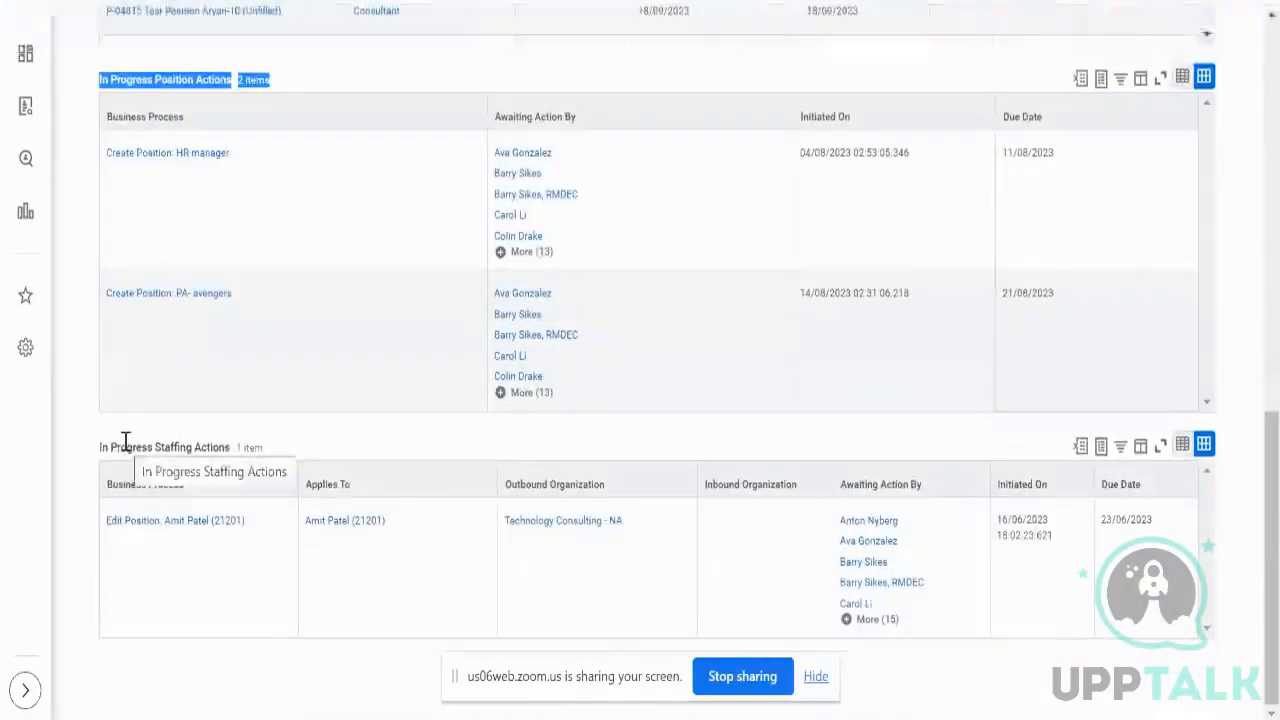
{"action": "scroll", "coordinate": [126, 443], "scroll_direction": "up", "scroll_amount": 9}
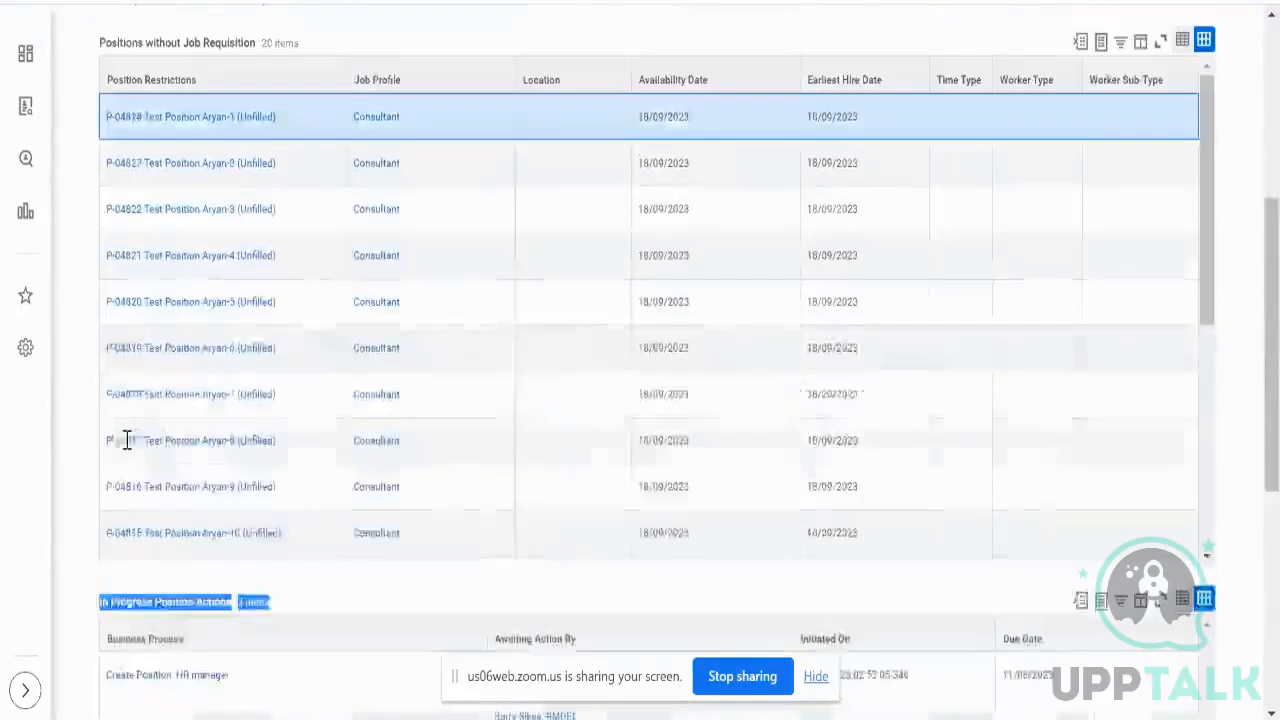
{"action": "scroll", "coordinate": [167, 136], "scroll_direction": "up", "scroll_amount": 7}
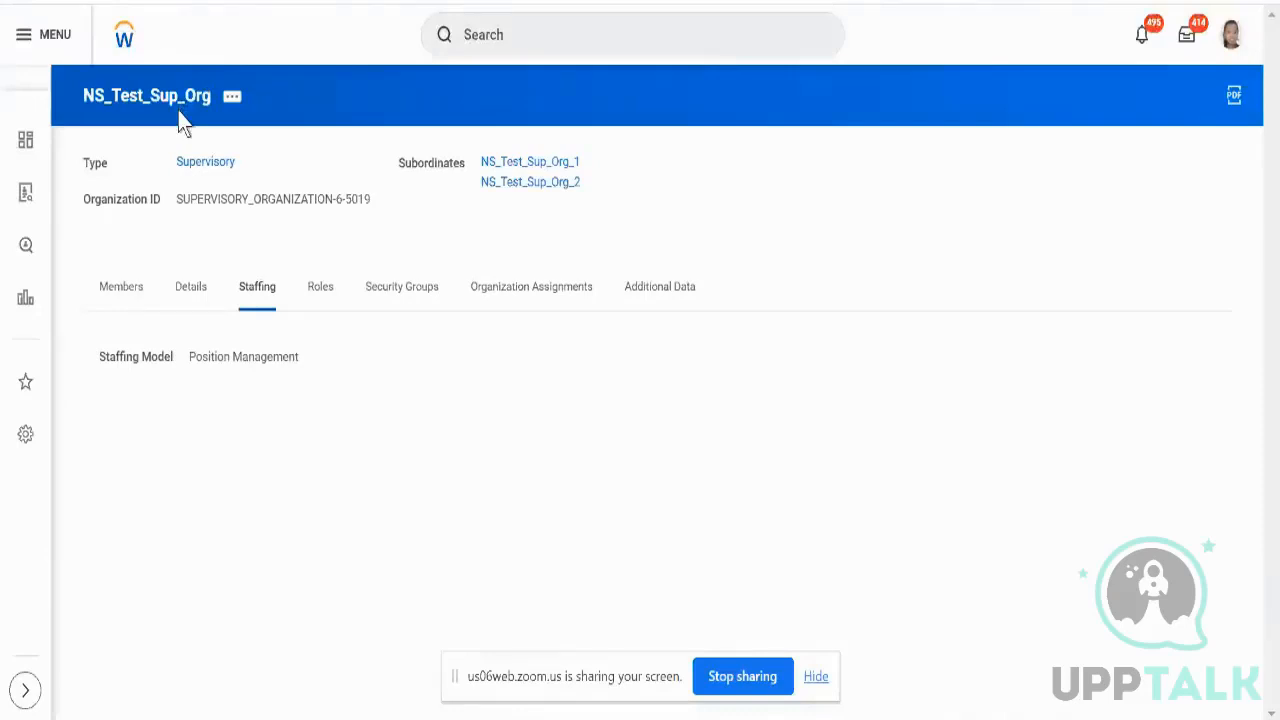
- Browse NS_Test_Sup_Org's related actions to its Staffing options: Create Position and hiring freezes
{"action": "left_click", "coordinate": [233, 101]}
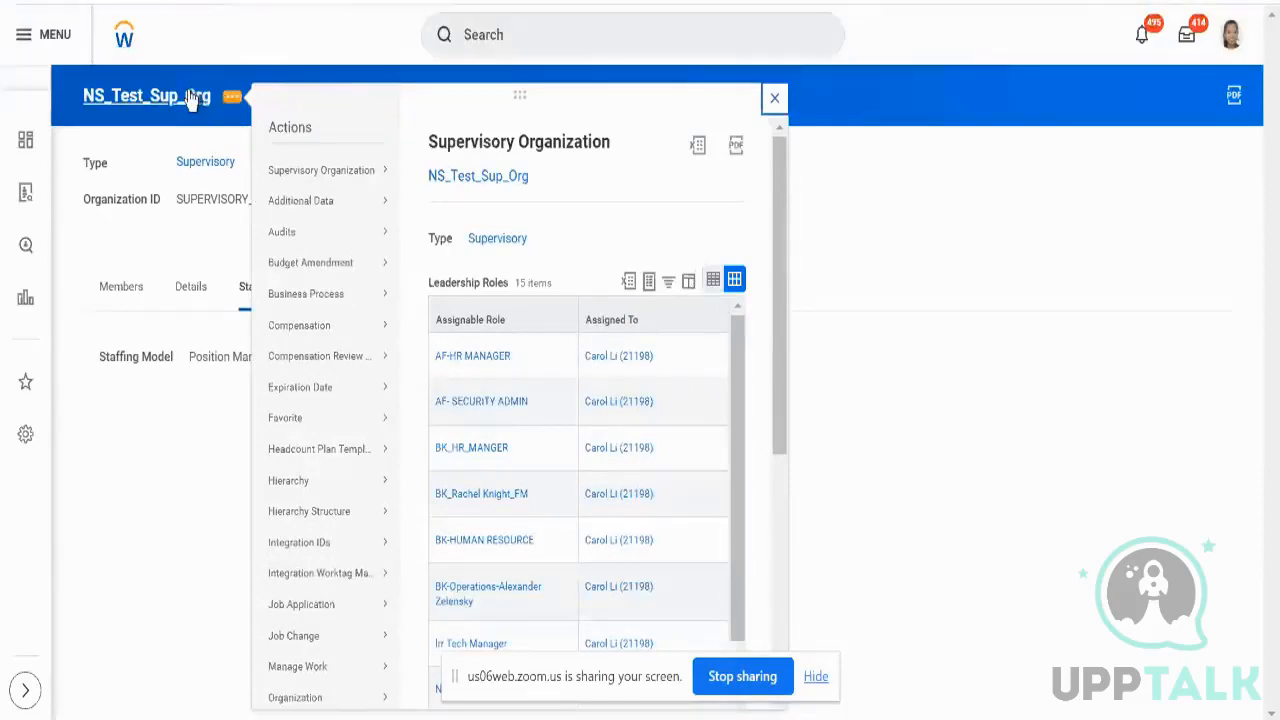
{"action": "left_click_drag", "start_coordinate": [198, 97], "coordinate": [226, 94]}
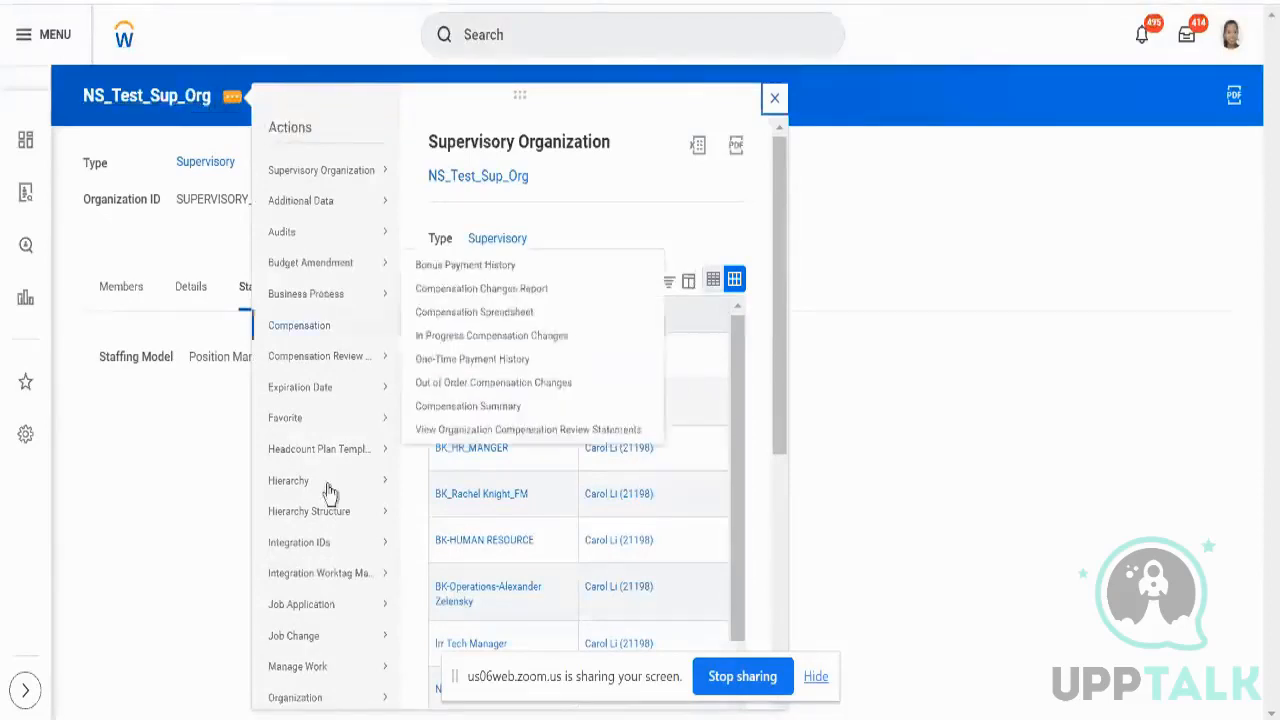
{"action": "mouse_move", "coordinate": [345, 705]}
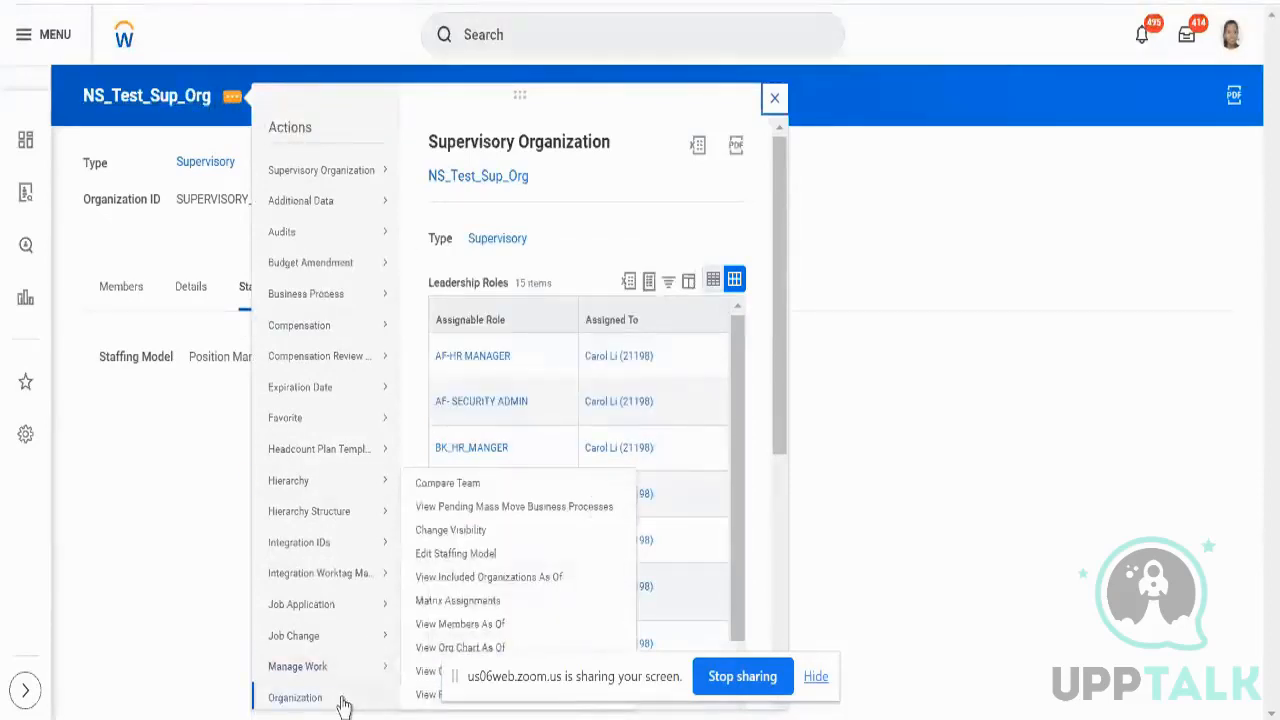
{"action": "scroll", "coordinate": [343, 705], "scroll_direction": "down", "scroll_amount": 5}
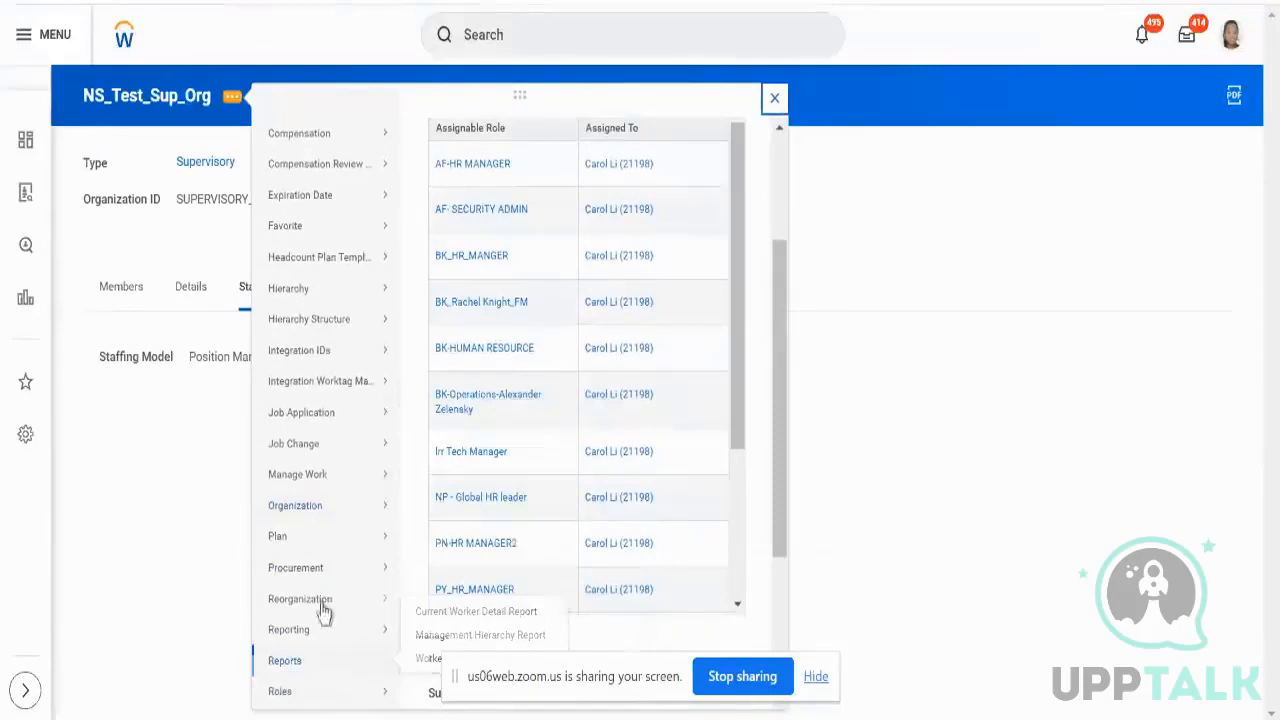
{"action": "mouse_move", "coordinate": [323, 603]}
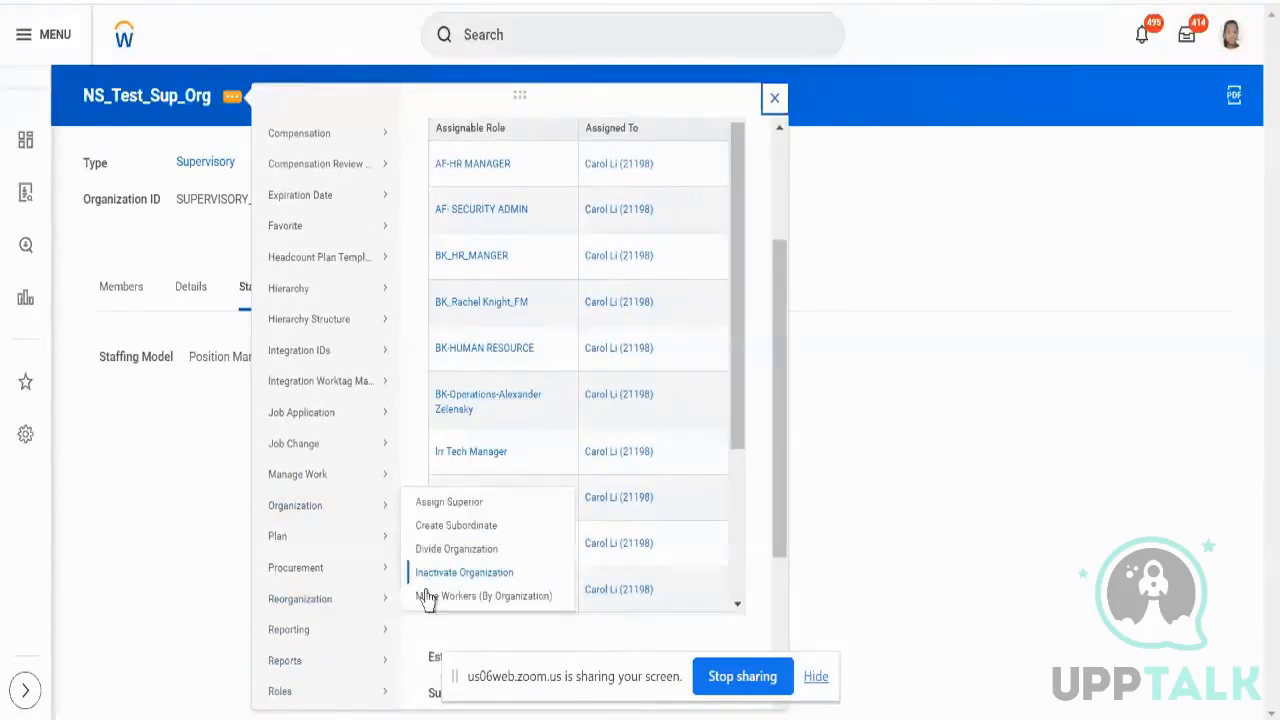
{"action": "mouse_move", "coordinate": [349, 512]}
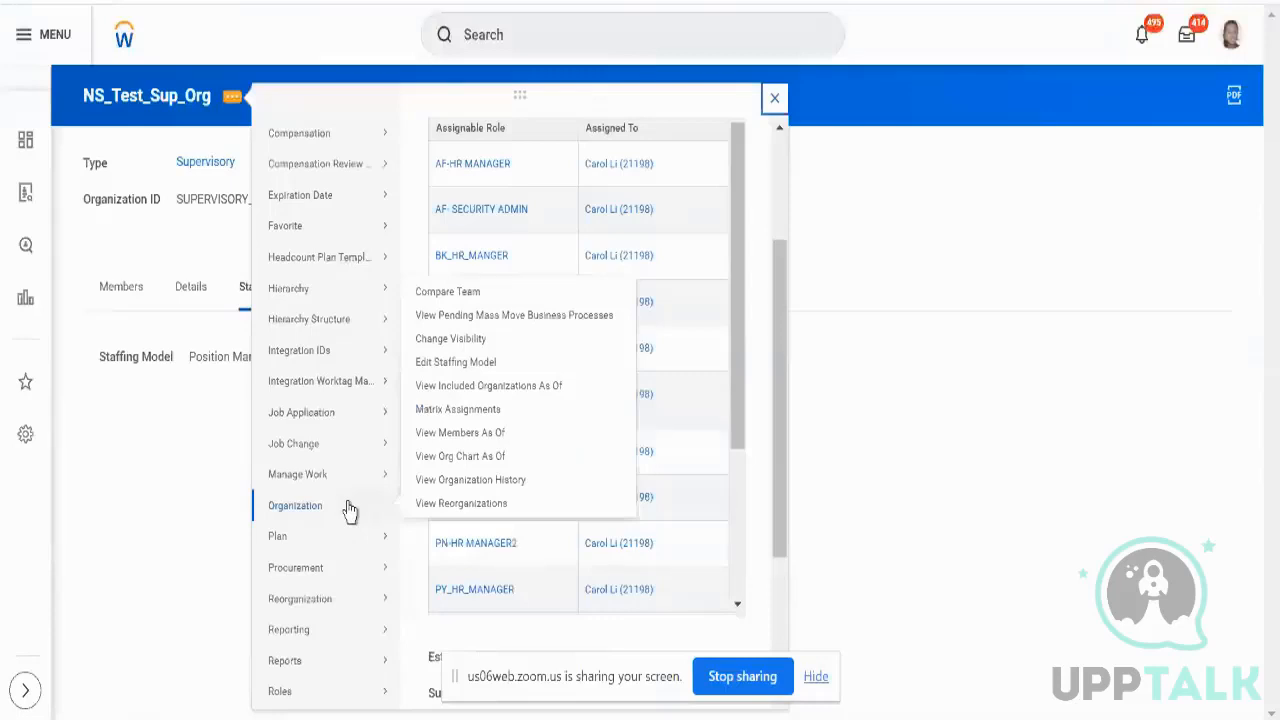
{"action": "mouse_move", "coordinate": [349, 459]}
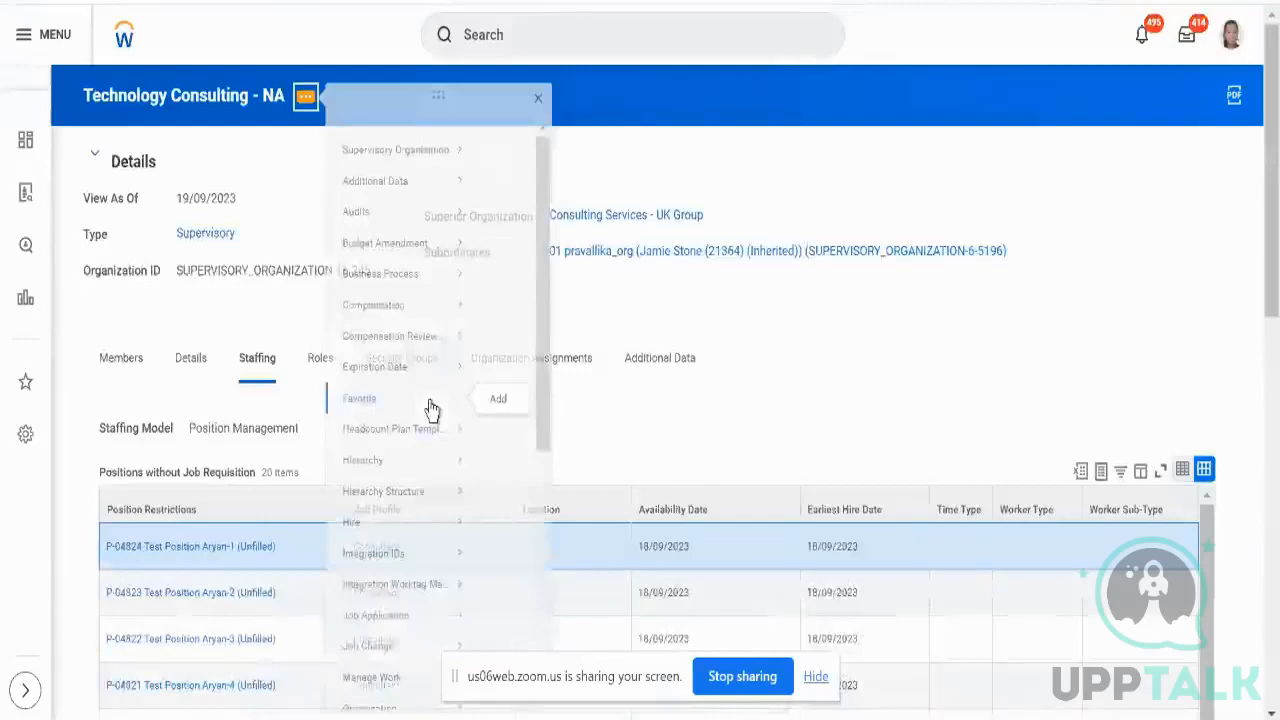
{"action": "scroll", "coordinate": [431, 409], "scroll_direction": "down", "scroll_amount": 5}
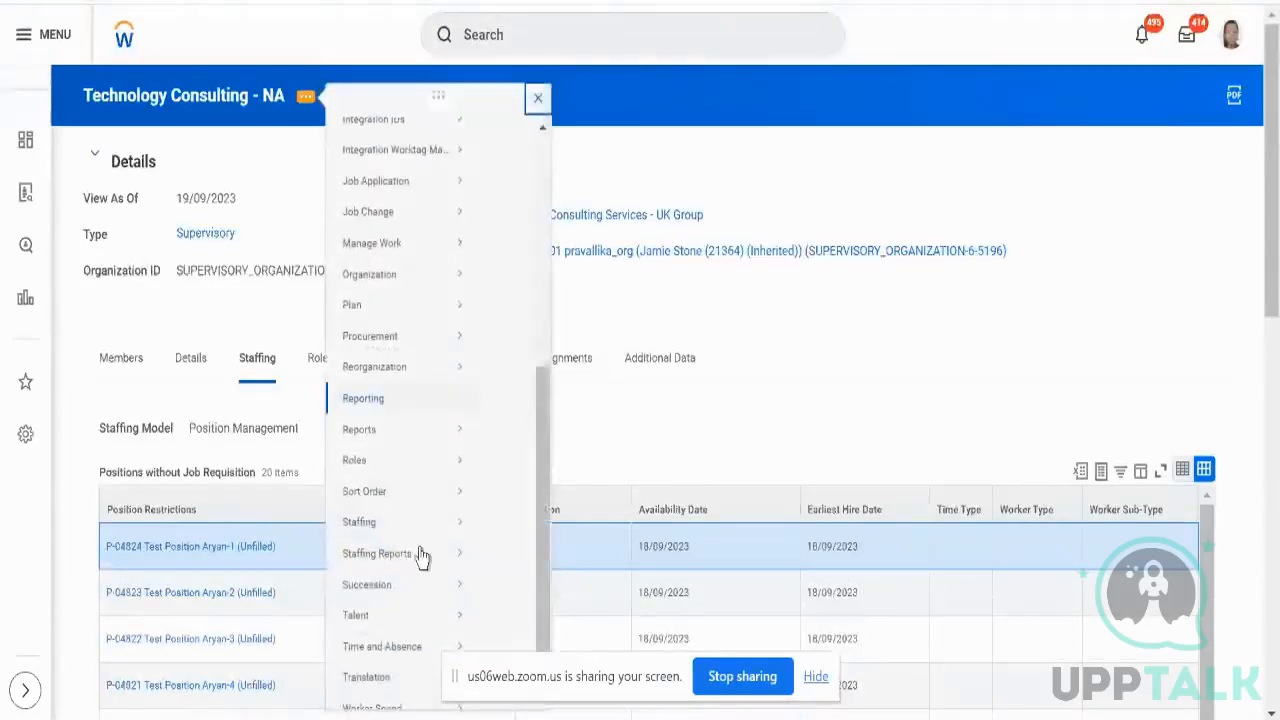
{"action": "mouse_move", "coordinate": [420, 537]}
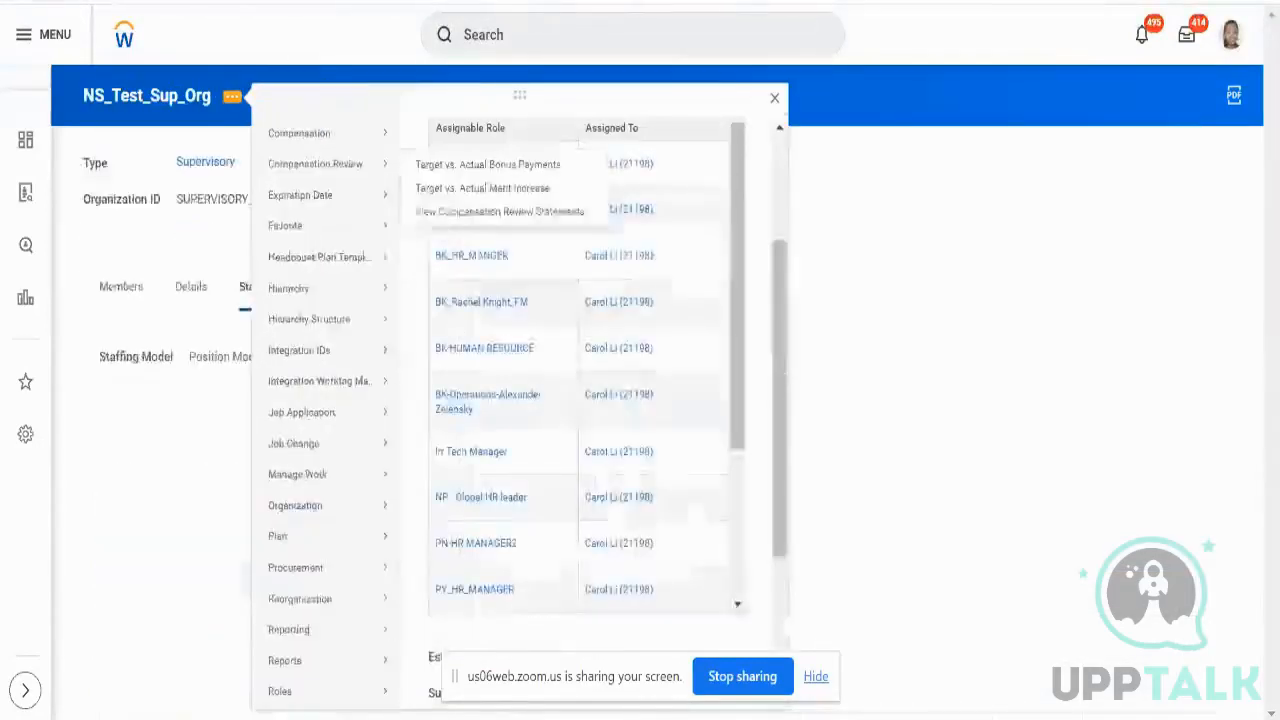
{"action": "scroll", "coordinate": [337, 578], "scroll_direction": "down", "scroll_amount": 3}
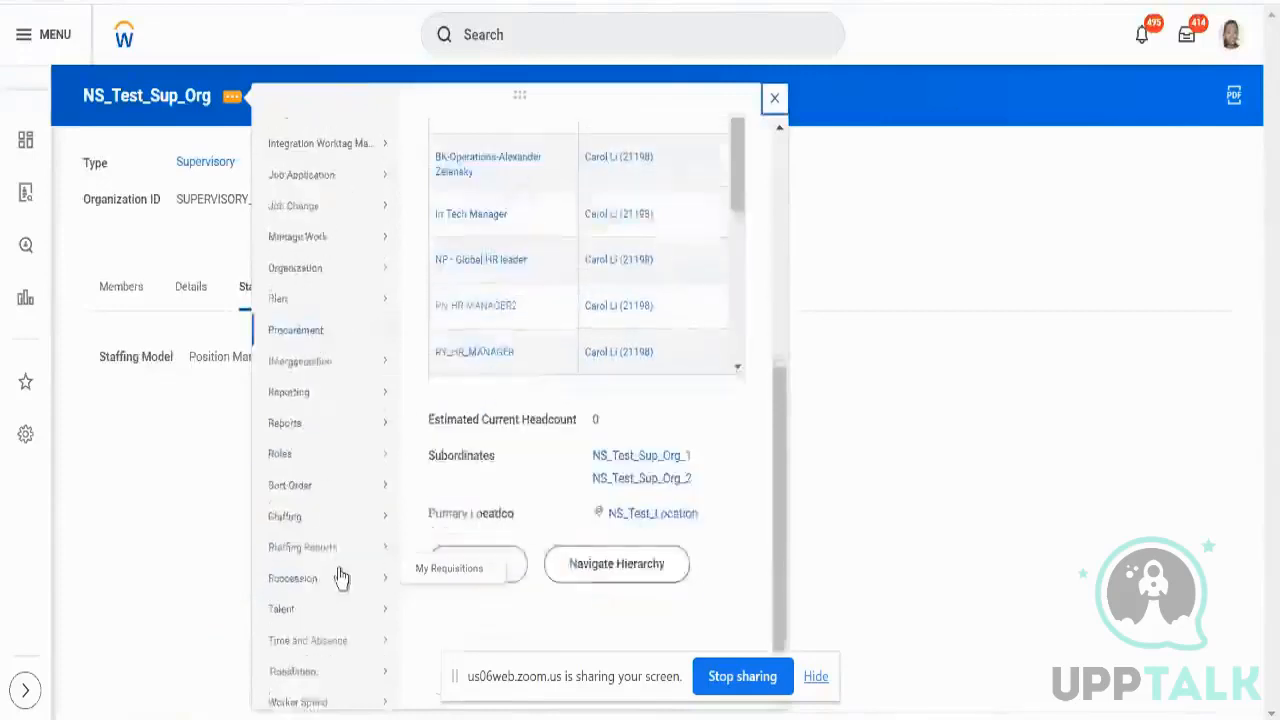
{"action": "mouse_move", "coordinate": [320, 528]}
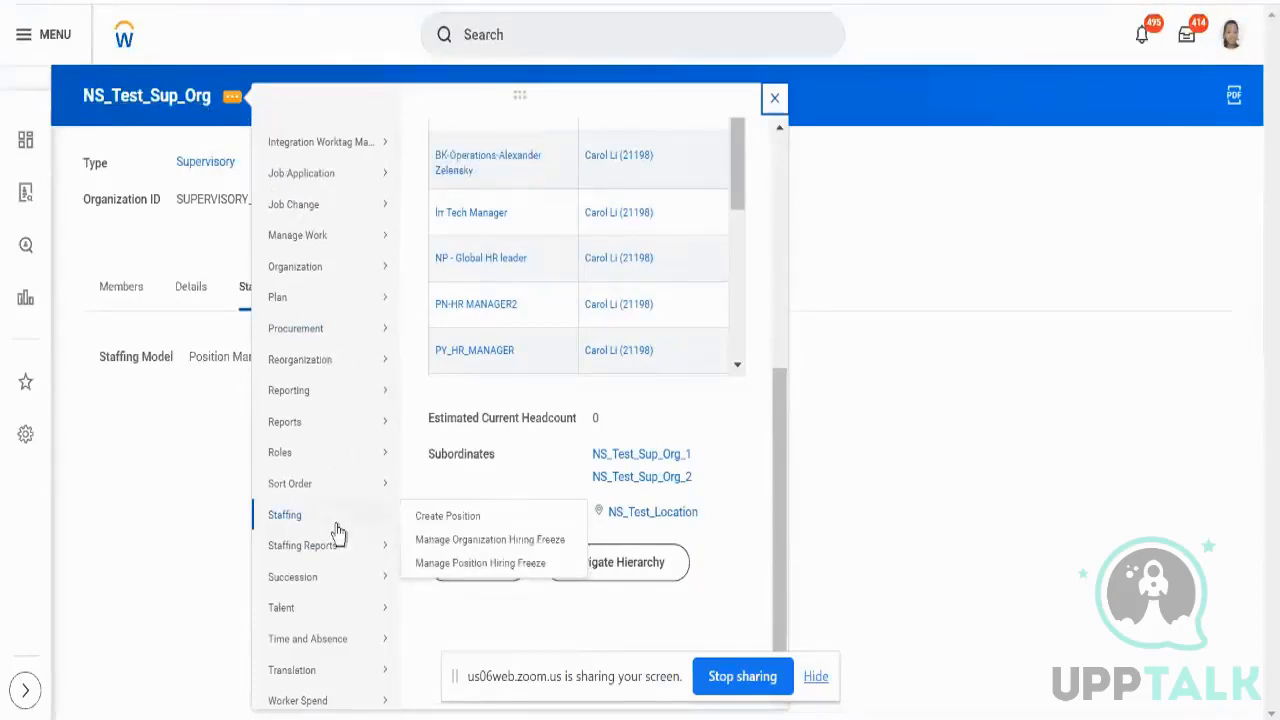
- Start a new position with reason Staff New Project and job posting title 'Test_Po'
{"action": "left_click", "coordinate": [423, 524]}
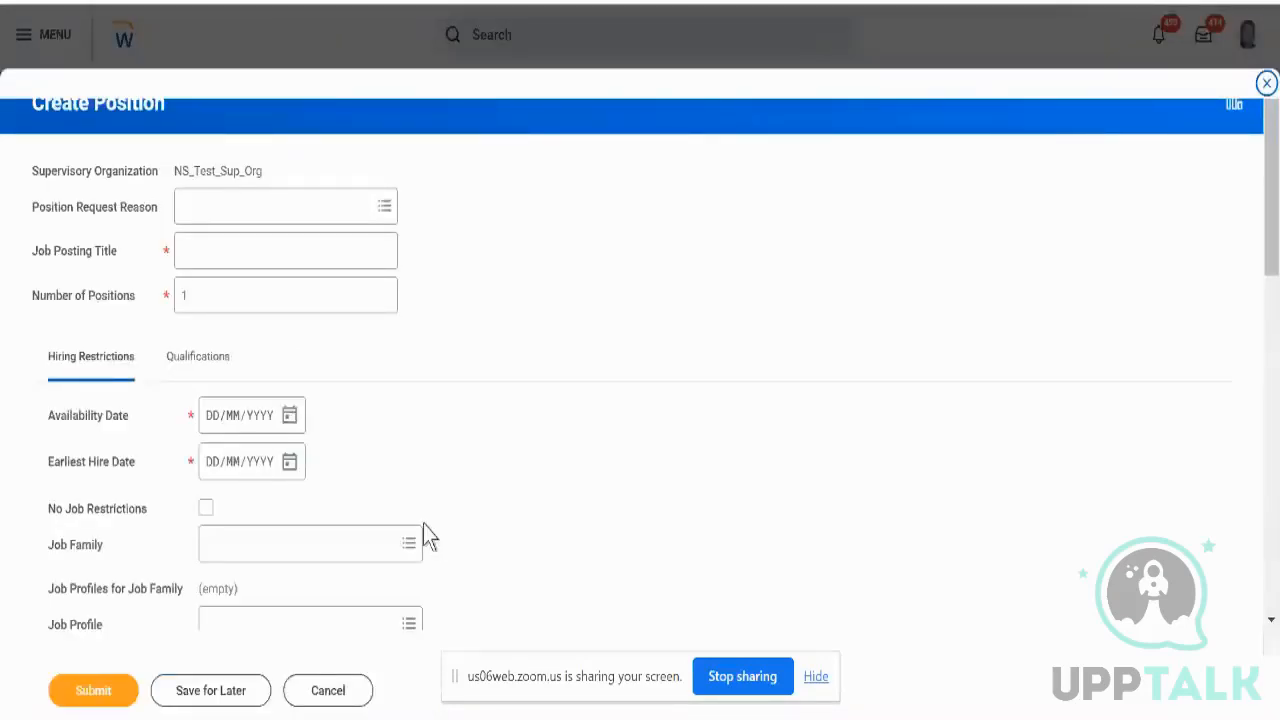
{"action": "triple_click", "coordinate": [164, 262]}
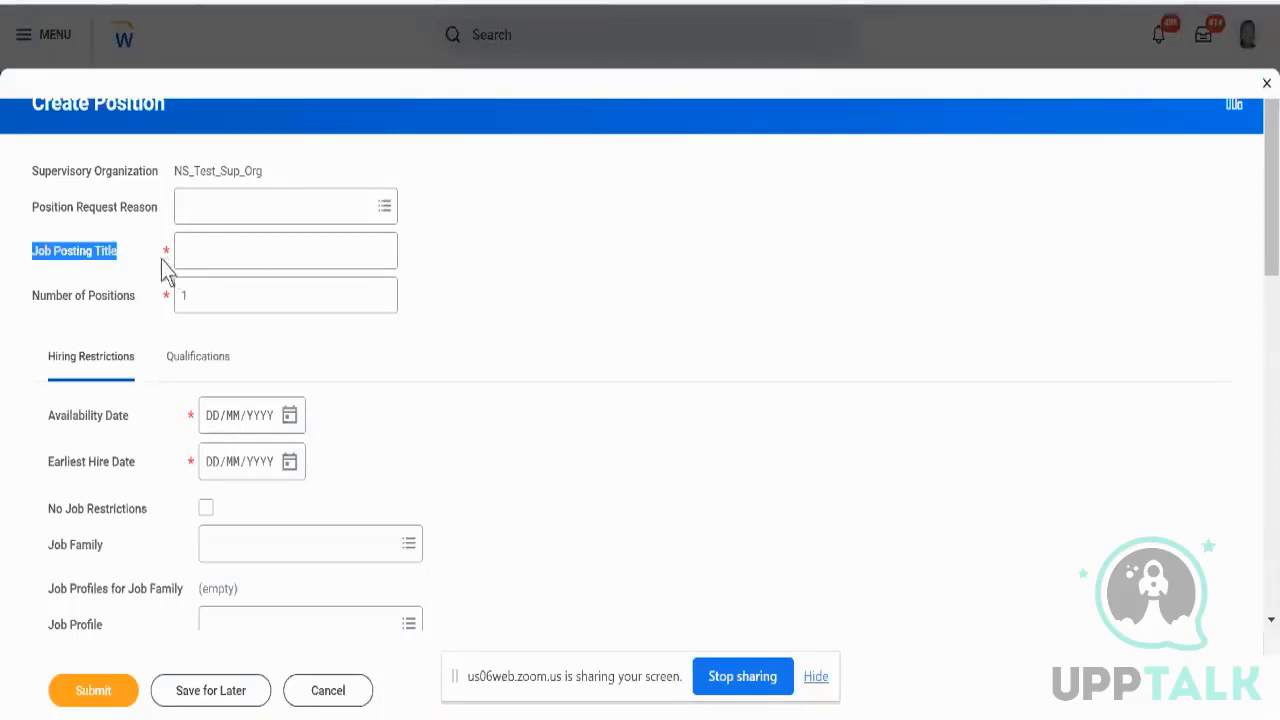
{"action": "left_click", "coordinate": [202, 205]}
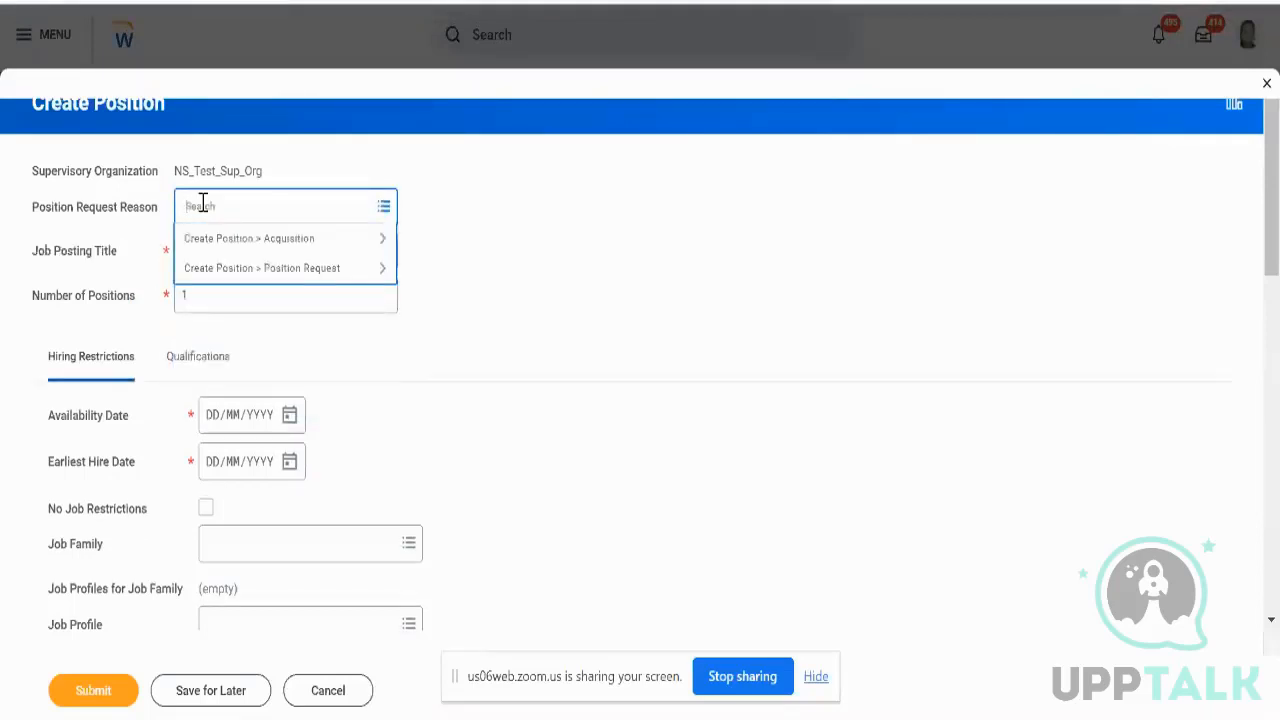
{"action": "left_click", "coordinate": [302, 267]}
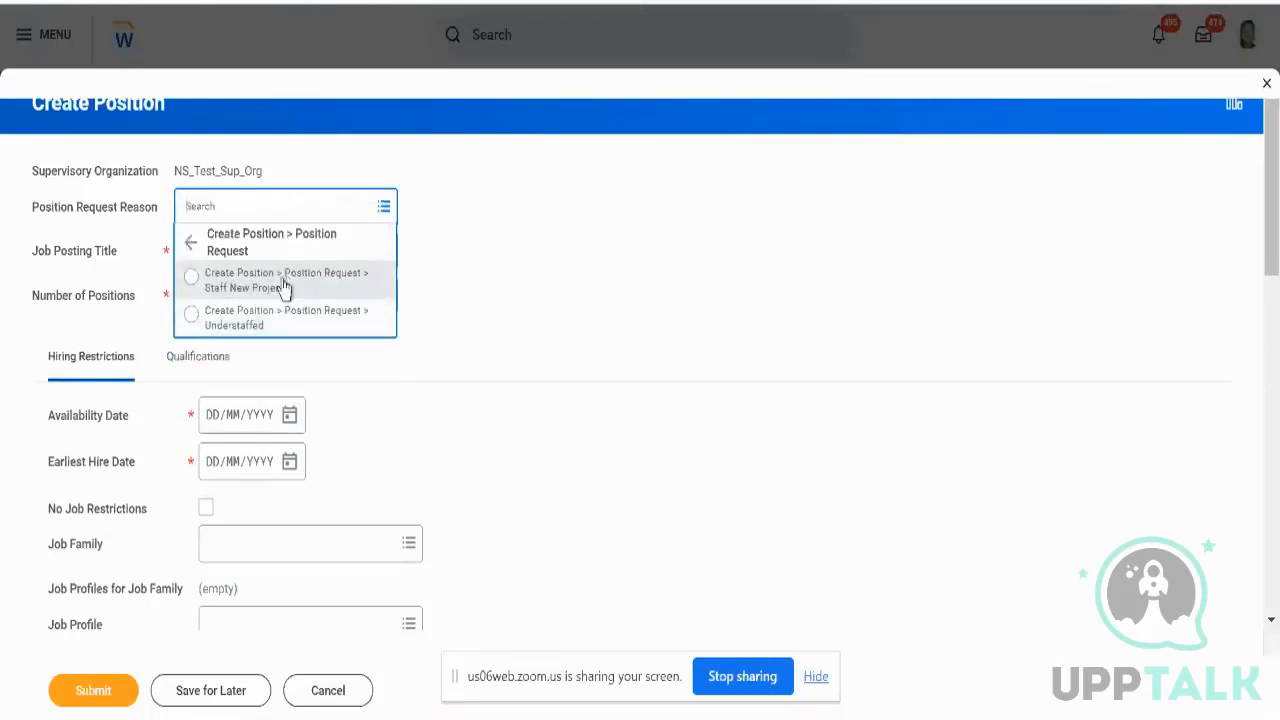
{"action": "left_click", "coordinate": [284, 284]}
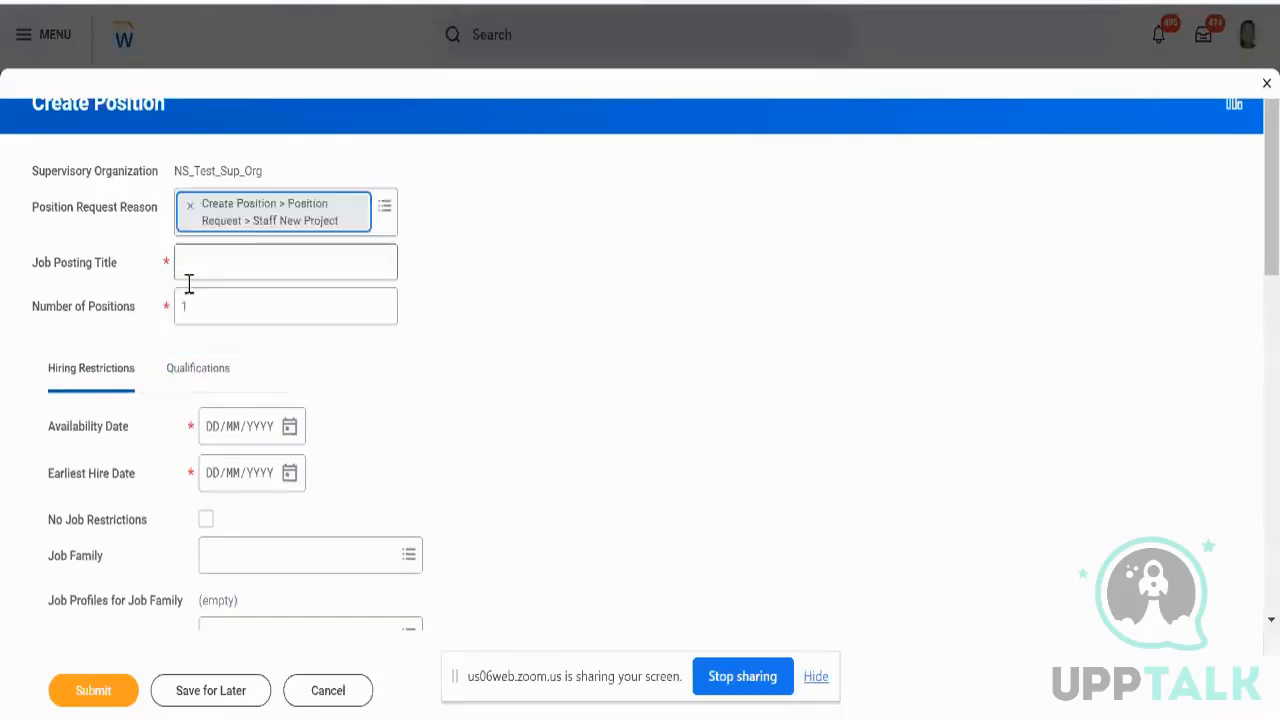
{"action": "left_click", "coordinate": [276, 264]}
{"action": "type", "text": "T"}
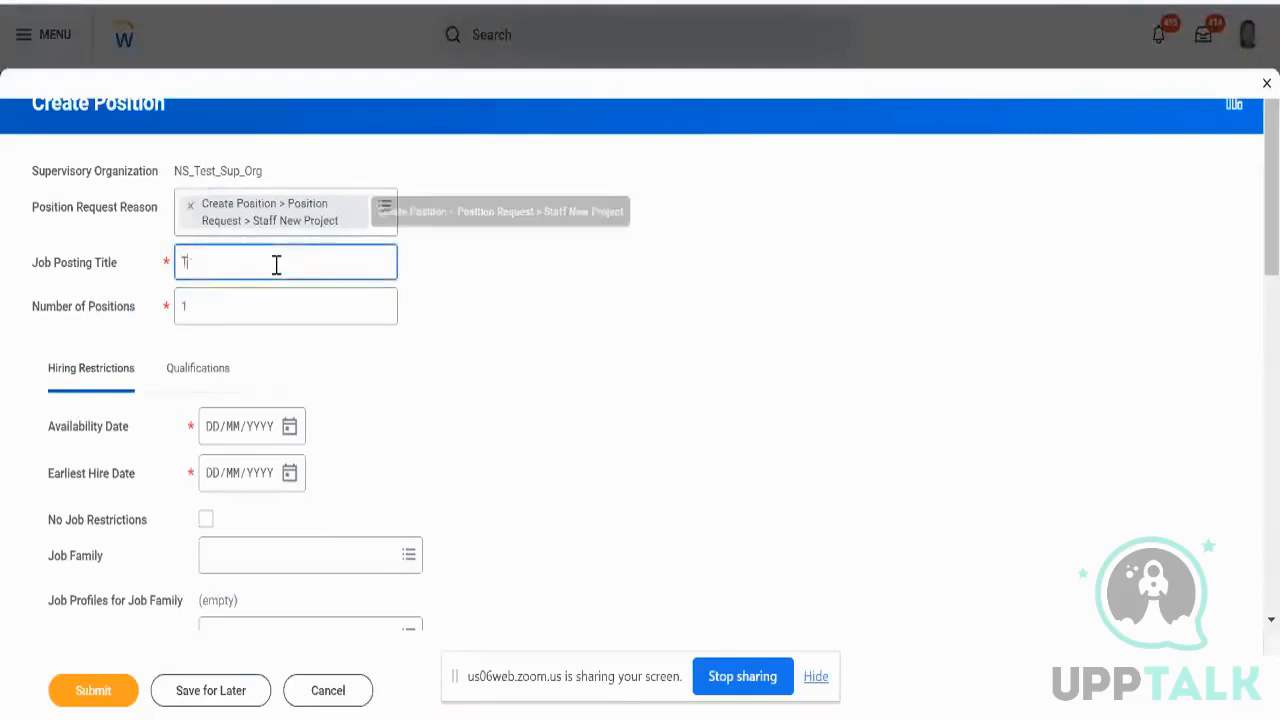
{"action": "type", "text": "est_Po"}
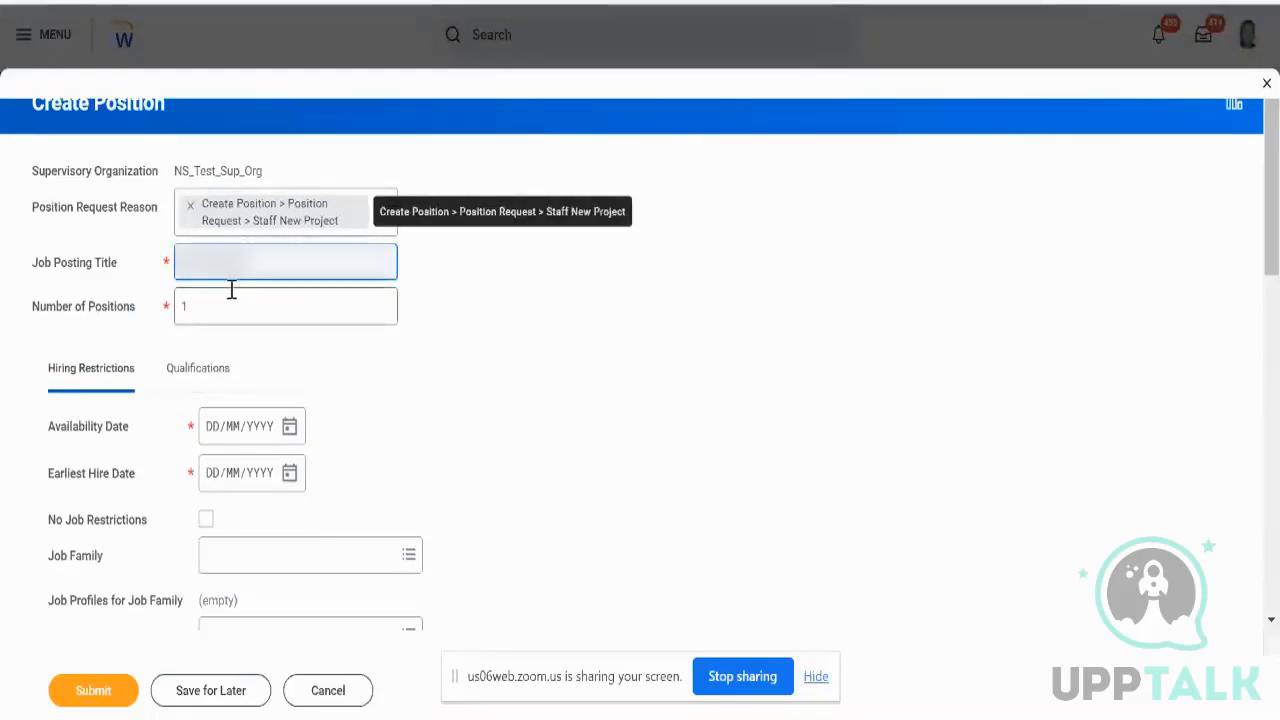
{"action": "key", "text": "Tab"}
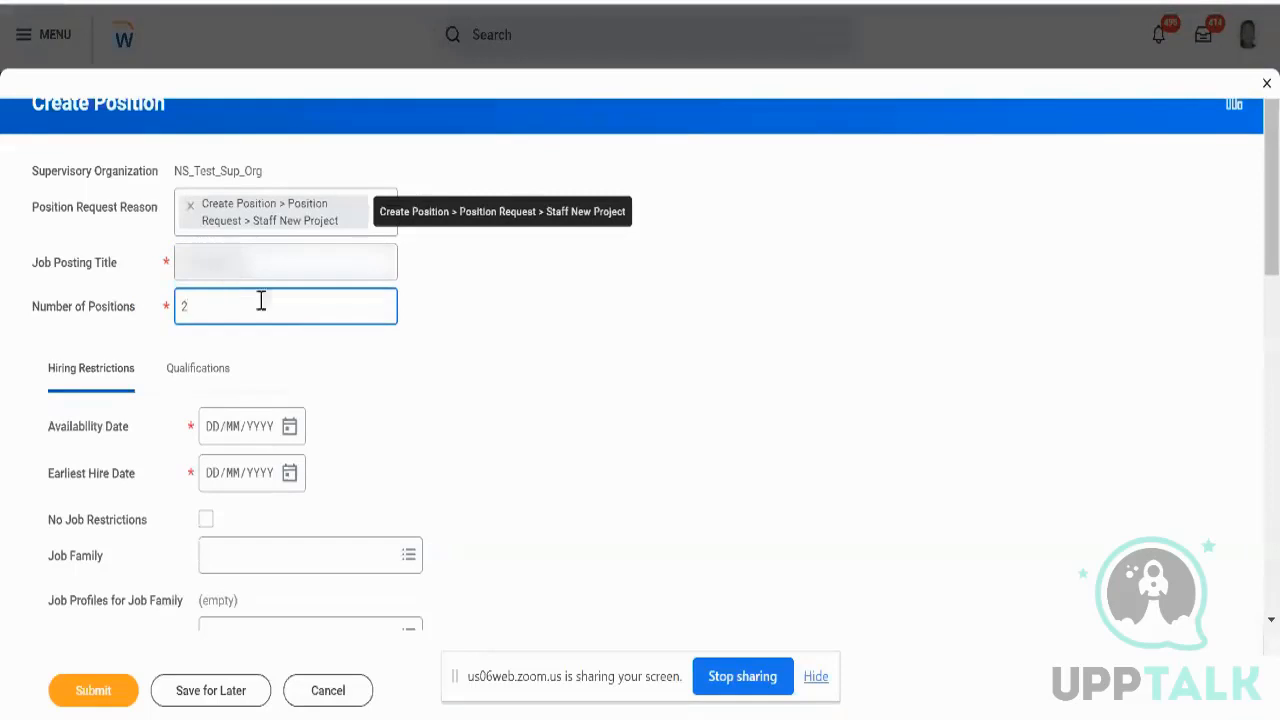
- Set both the availability date and earliest hire date to 18/09/2023
{"action": "left_click", "coordinate": [290, 440]}
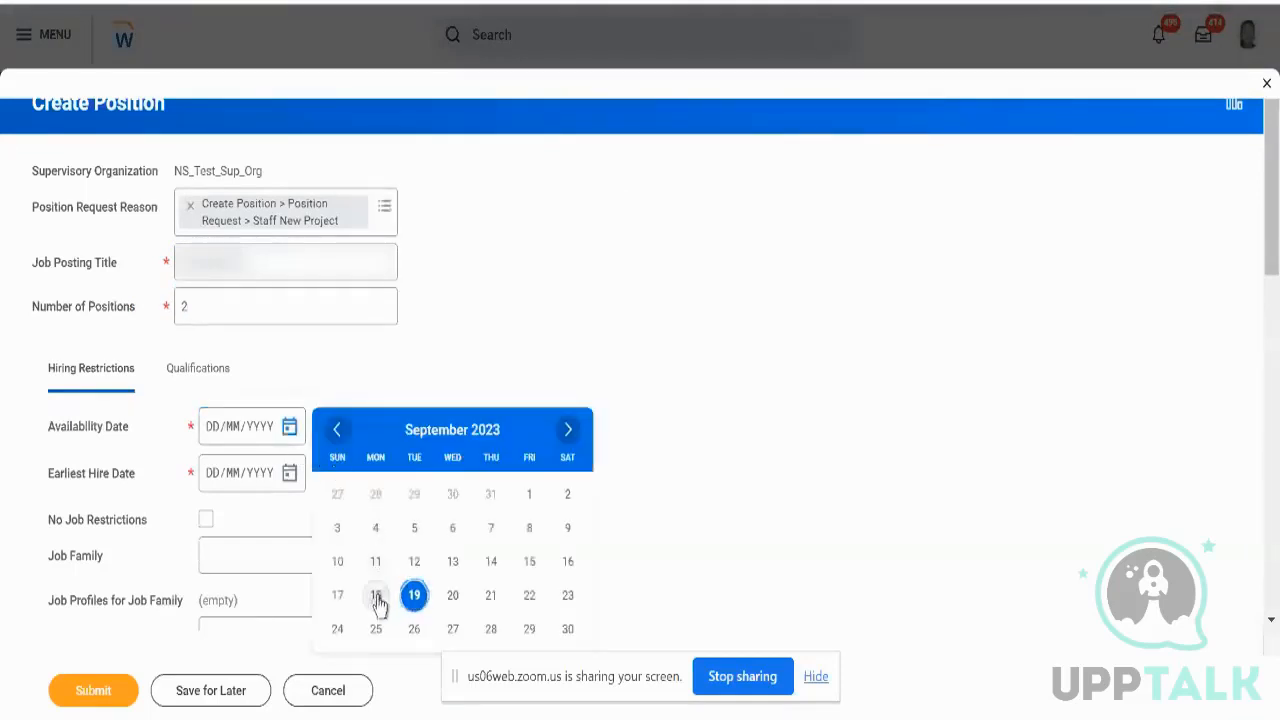
{"action": "left_click", "coordinate": [378, 600]}
{"action": "left_click", "coordinate": [289, 473]}
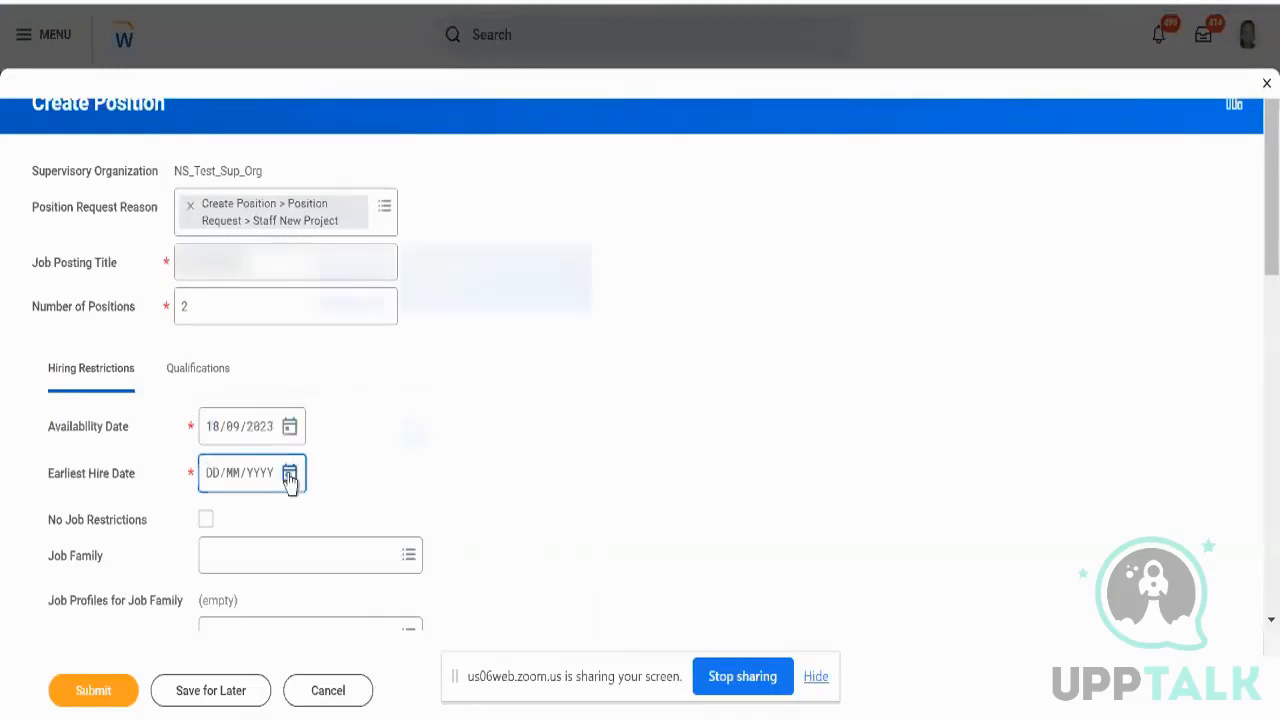
{"action": "left_click", "coordinate": [375, 440]}
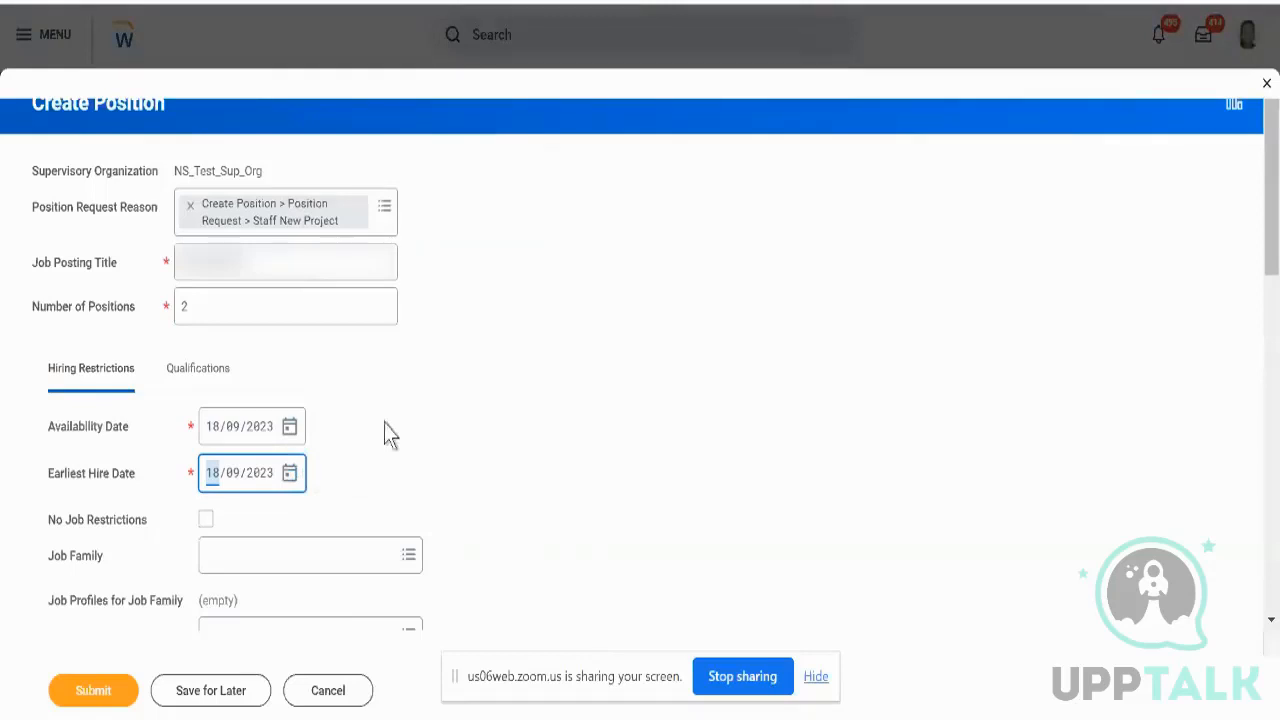
{"action": "scroll", "coordinate": [390, 433], "scroll_direction": "down", "scroll_amount": 5}
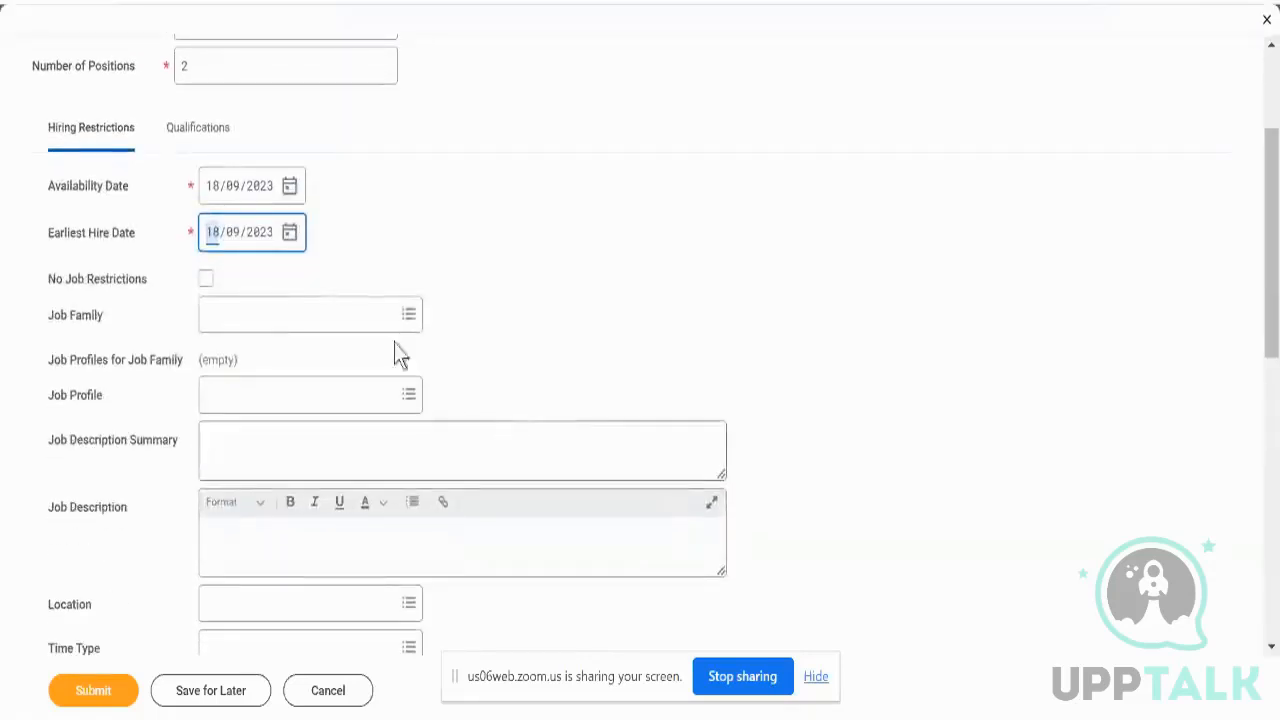
- Choose job profile Consultant, which auto-fills the job description summary
{"action": "mouse_move", "coordinate": [86, 325]}
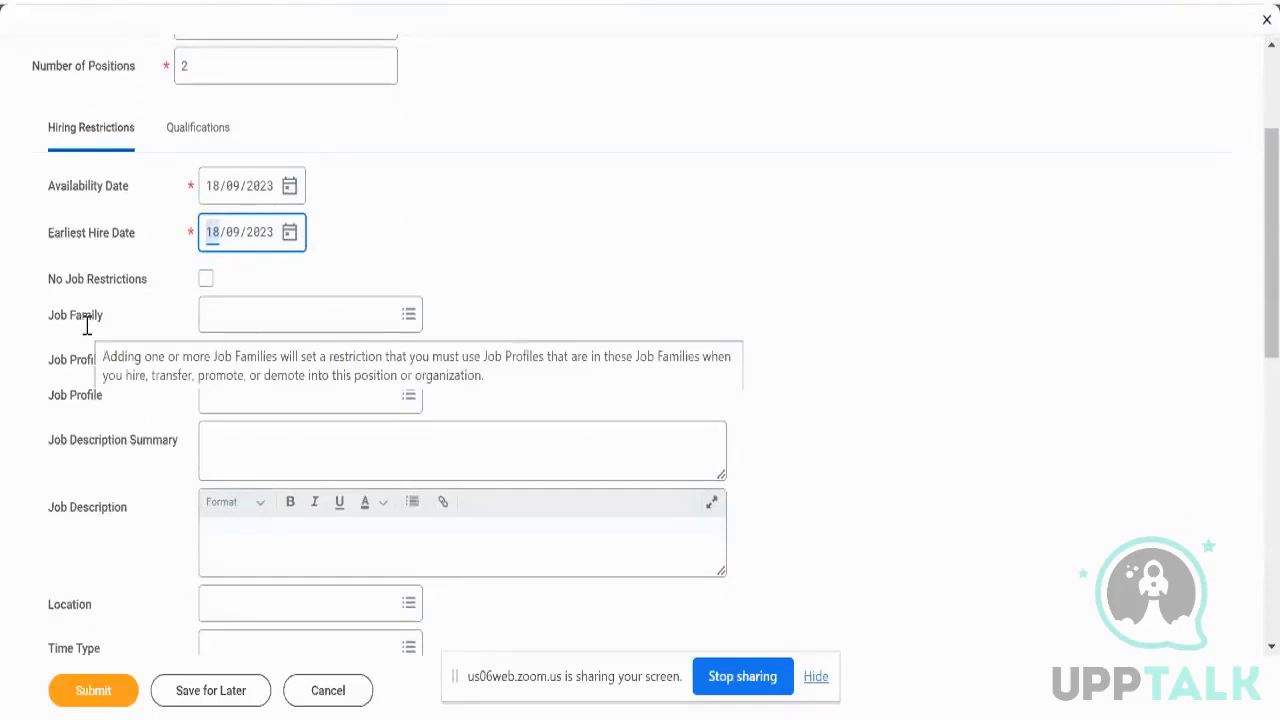
{"action": "left_click", "coordinate": [206, 281]}
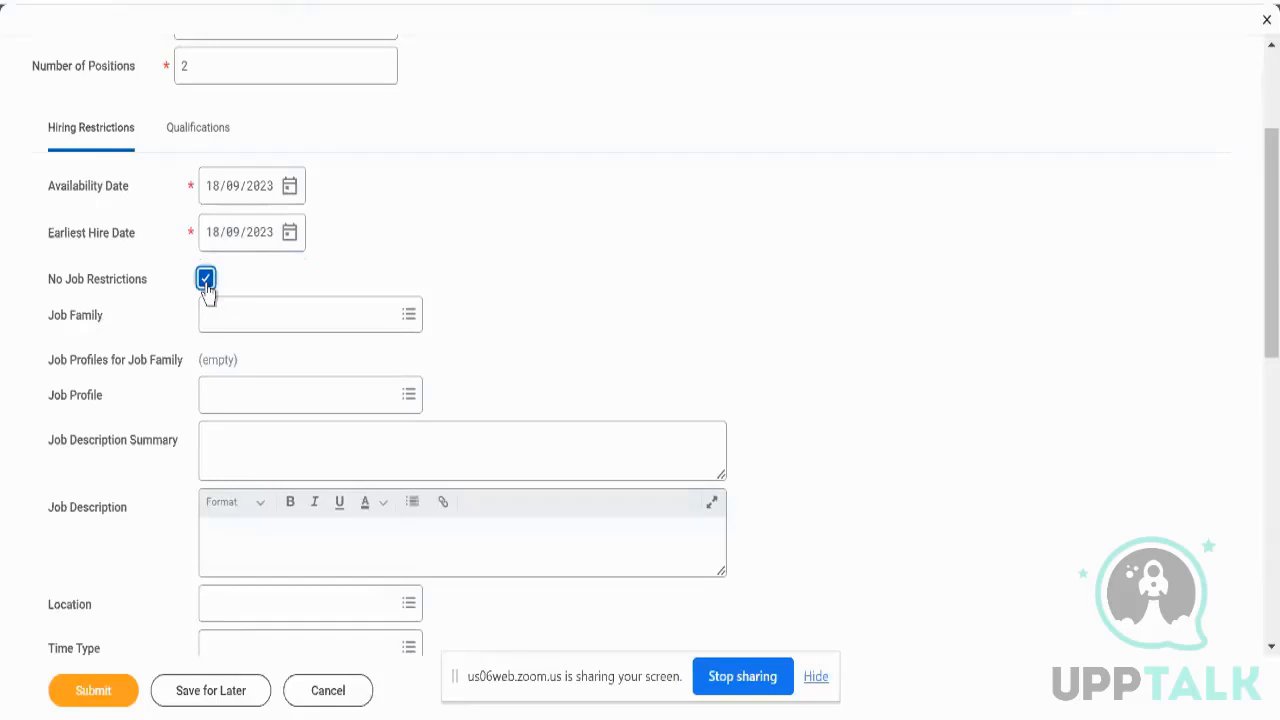
{"action": "left_click", "coordinate": [280, 392]}
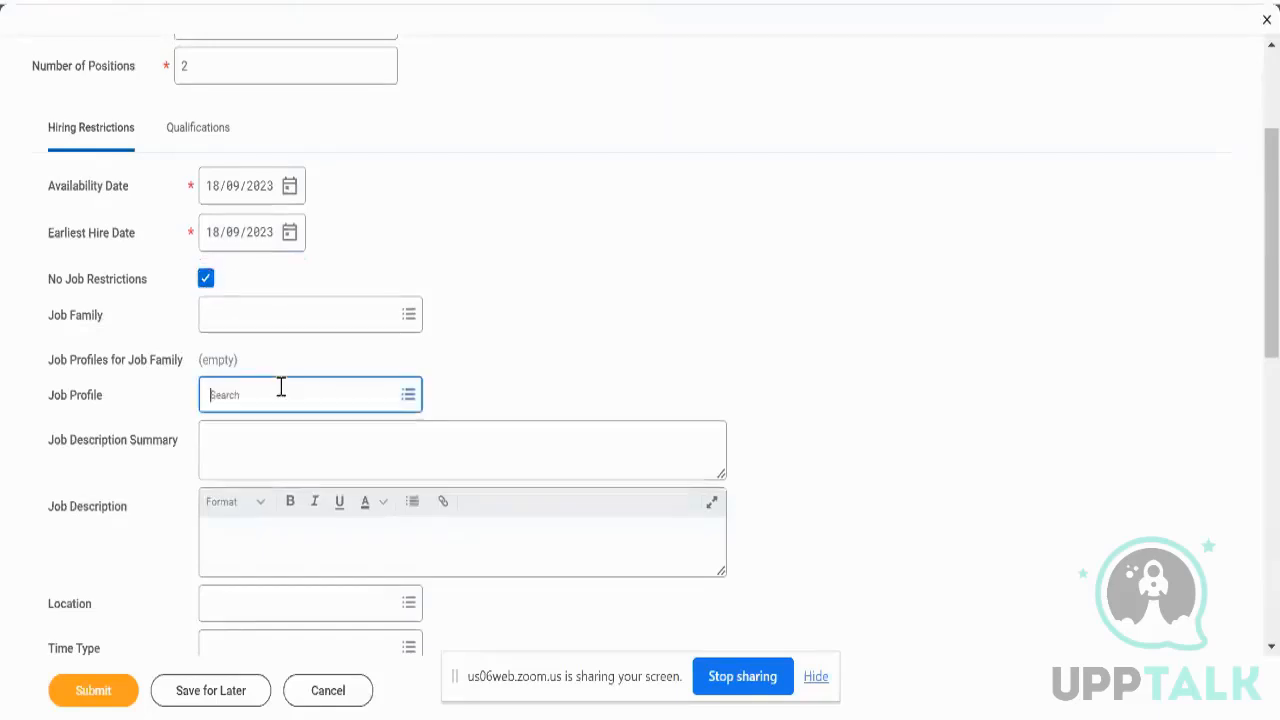
{"action": "type", "text": "co"}
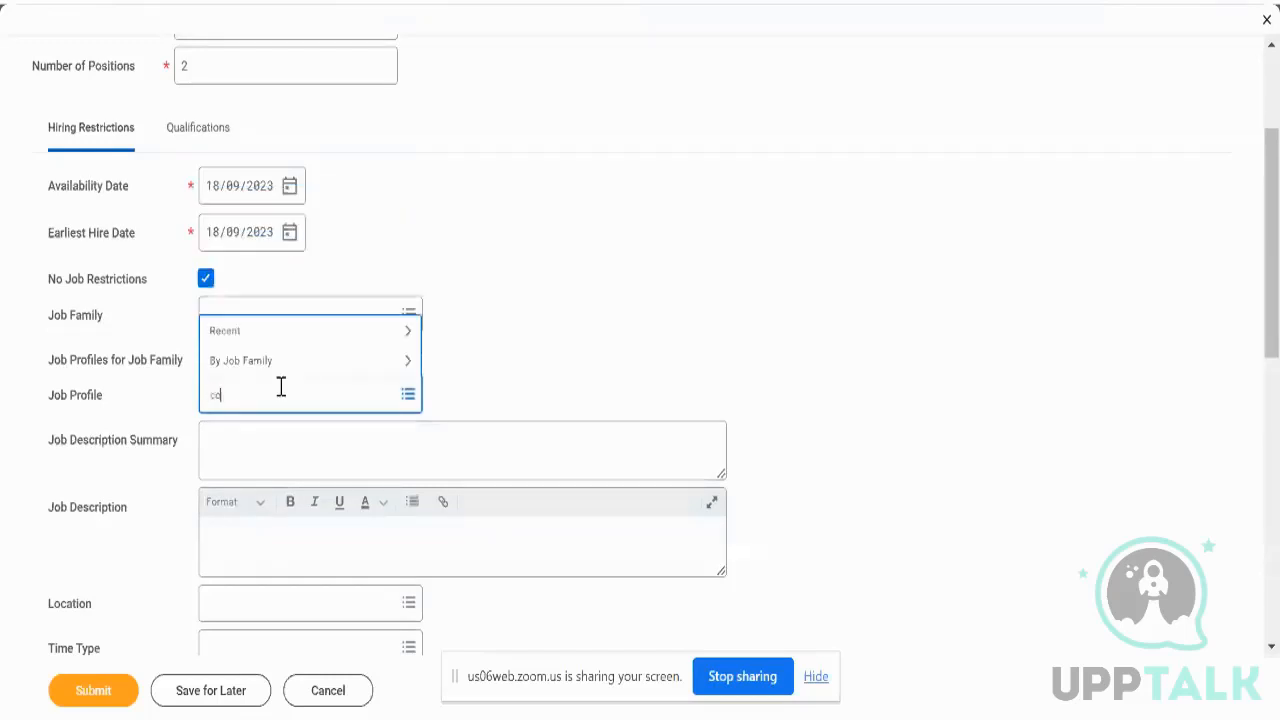
{"action": "type", "text": "nsultant"}
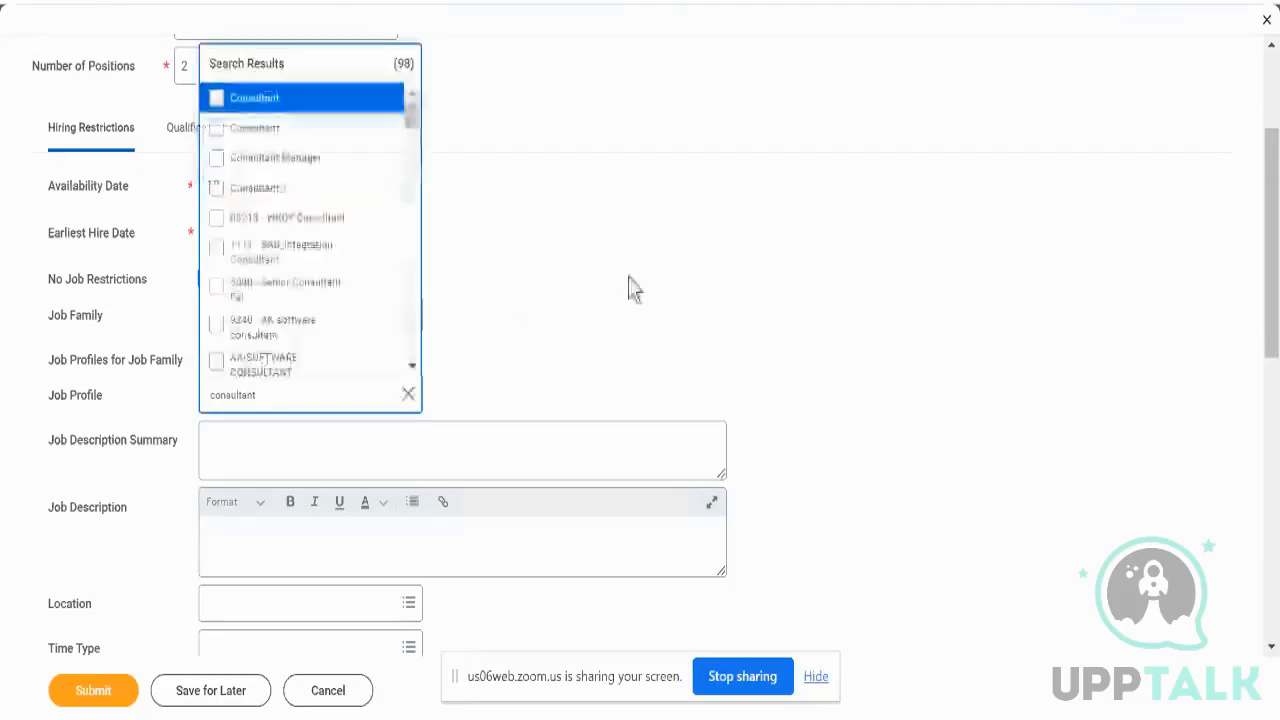
{"action": "key", "text": "Return"}
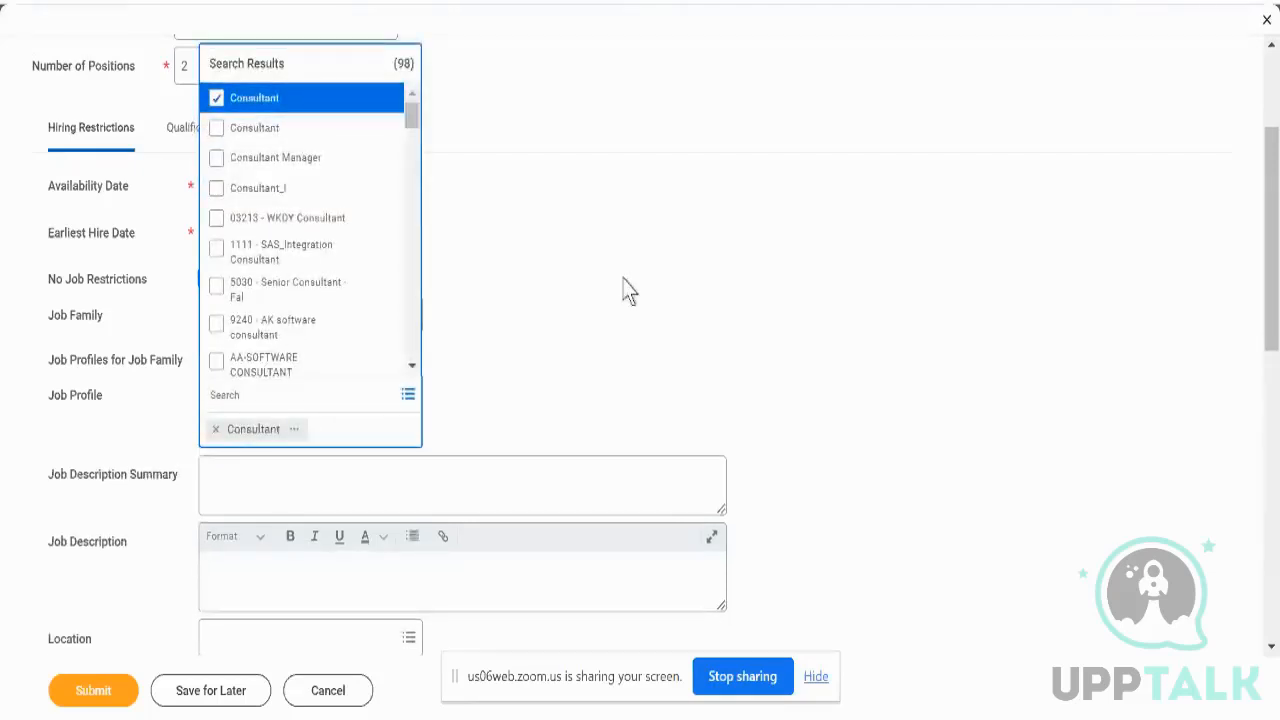
{"action": "left_click", "coordinate": [628, 277]}
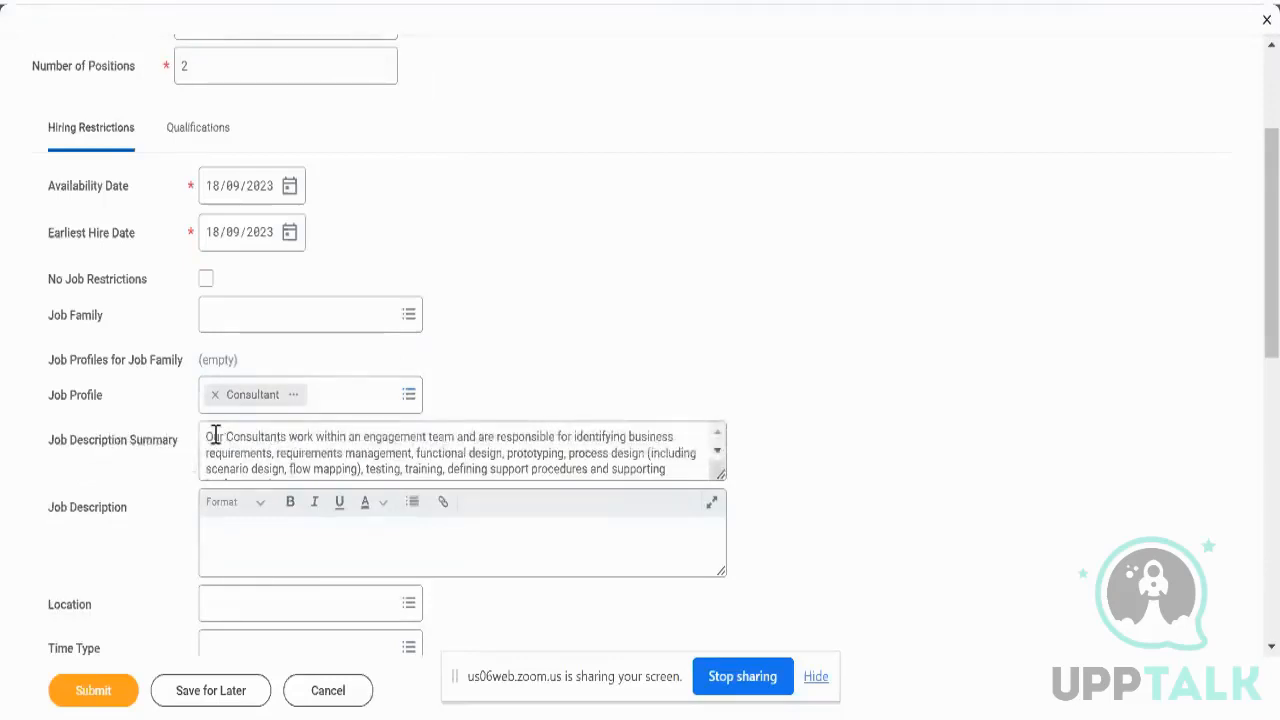
{"action": "scroll", "coordinate": [238, 435], "scroll_direction": "down", "scroll_amount": 2}
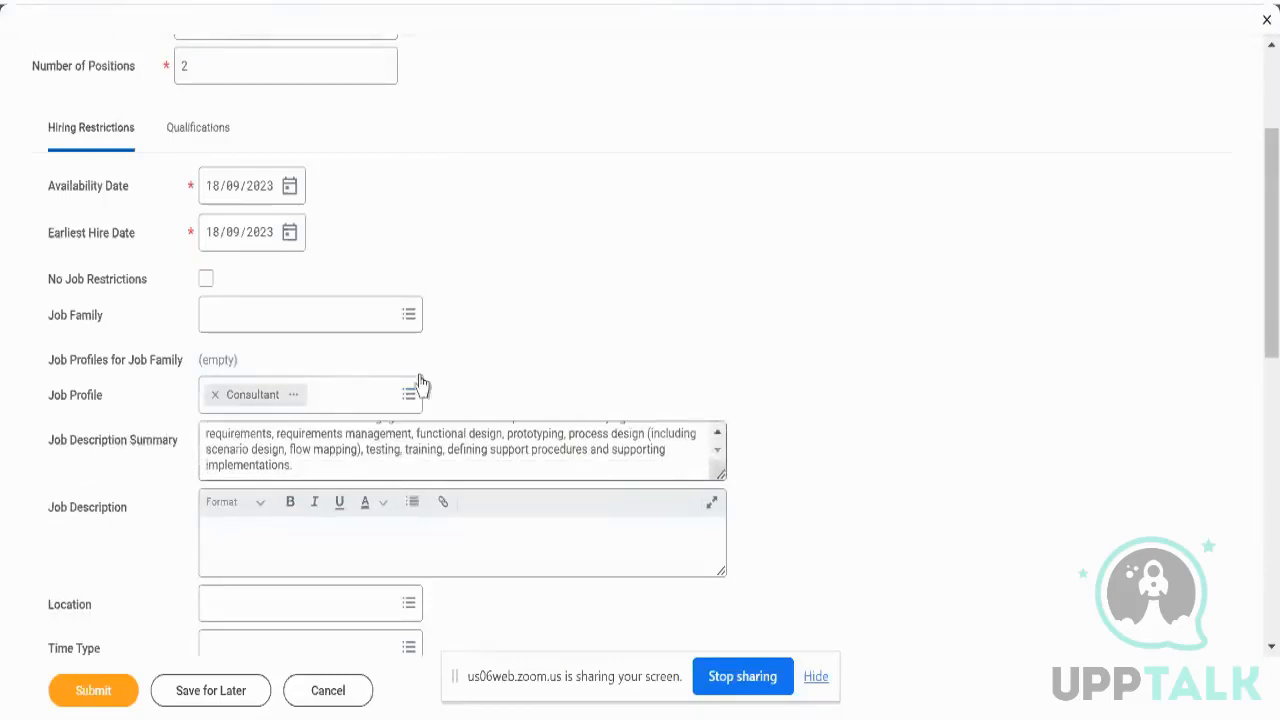
{"action": "scroll", "coordinate": [541, 348], "scroll_direction": "down", "scroll_amount": 1}
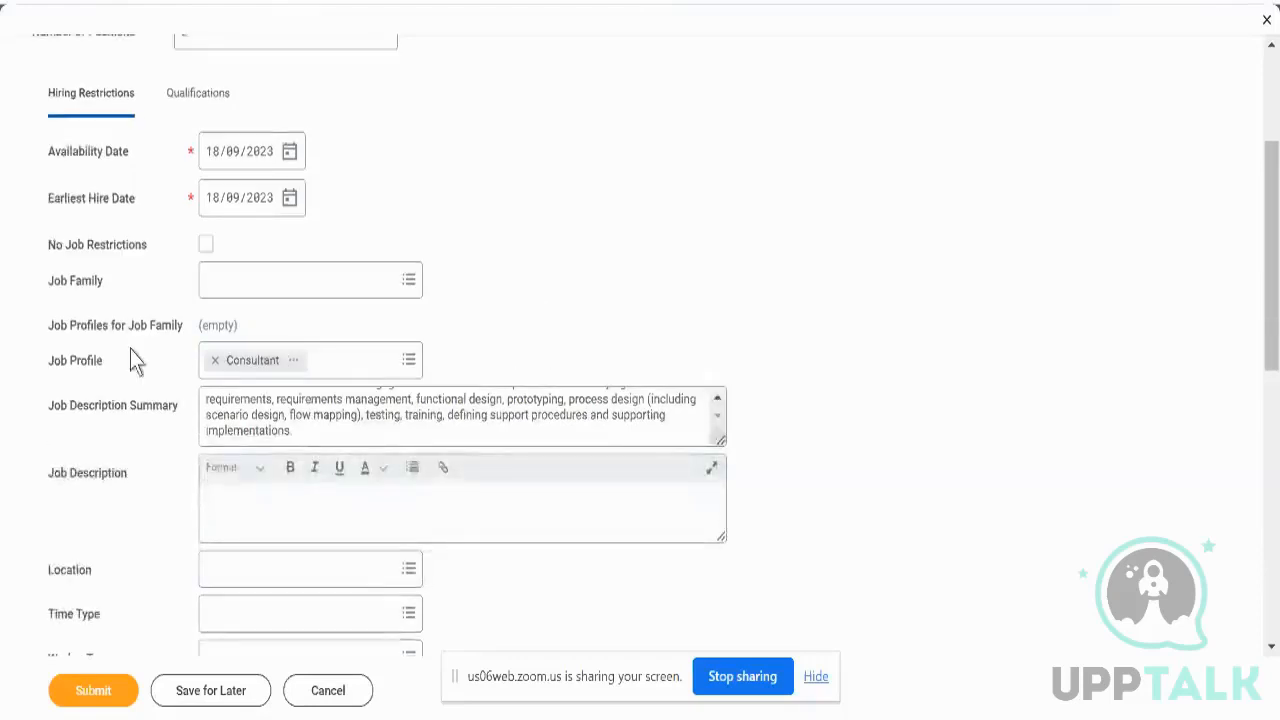
{"action": "scroll", "coordinate": [130, 358], "scroll_direction": "down", "scroll_amount": 2}
- Set the position's location to San Francisco and time type to Full time
{"action": "left_click", "coordinate": [271, 430]}
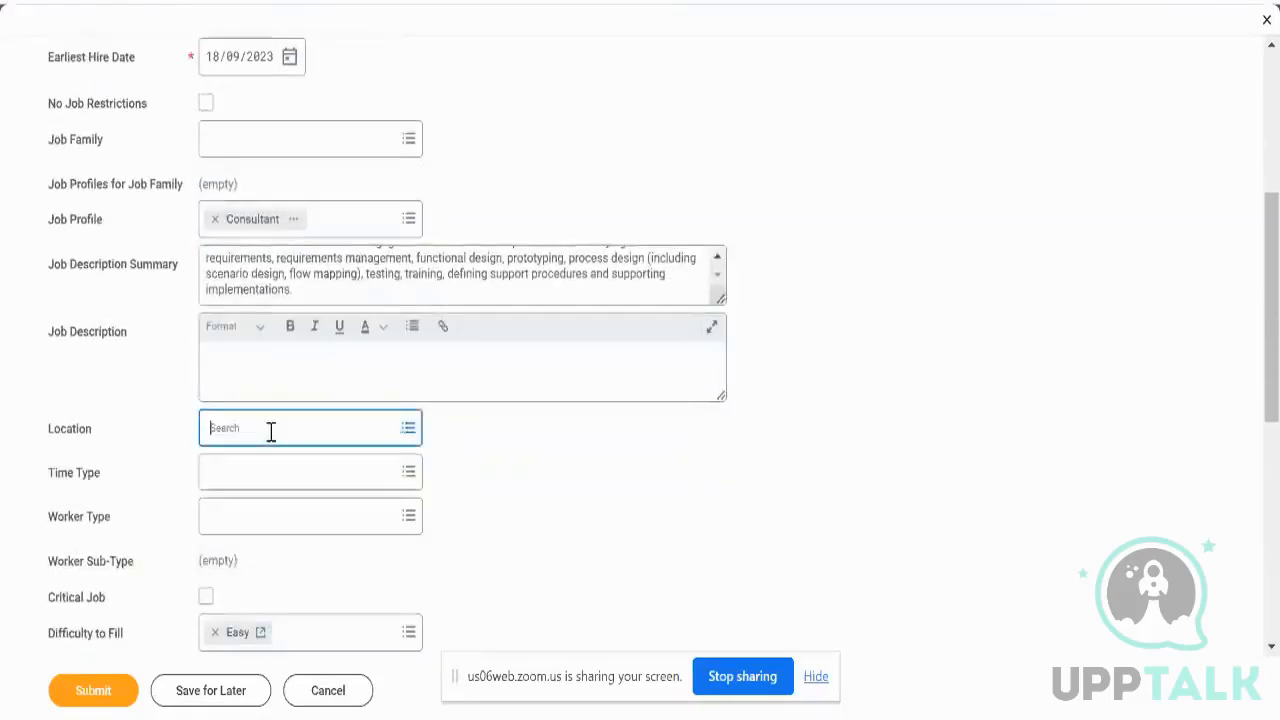
{"action": "type", "text": "san fran"}
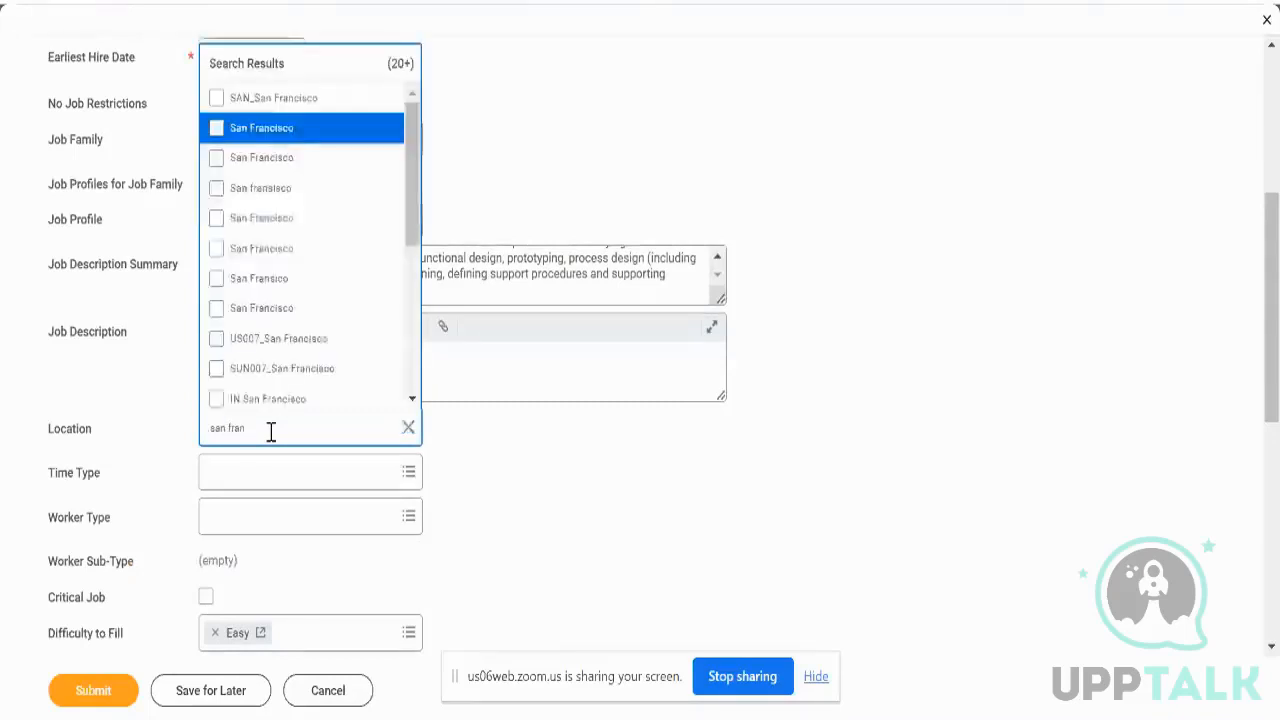
{"action": "key", "text": "Return"}
{"action": "left_click", "coordinate": [528, 457]}
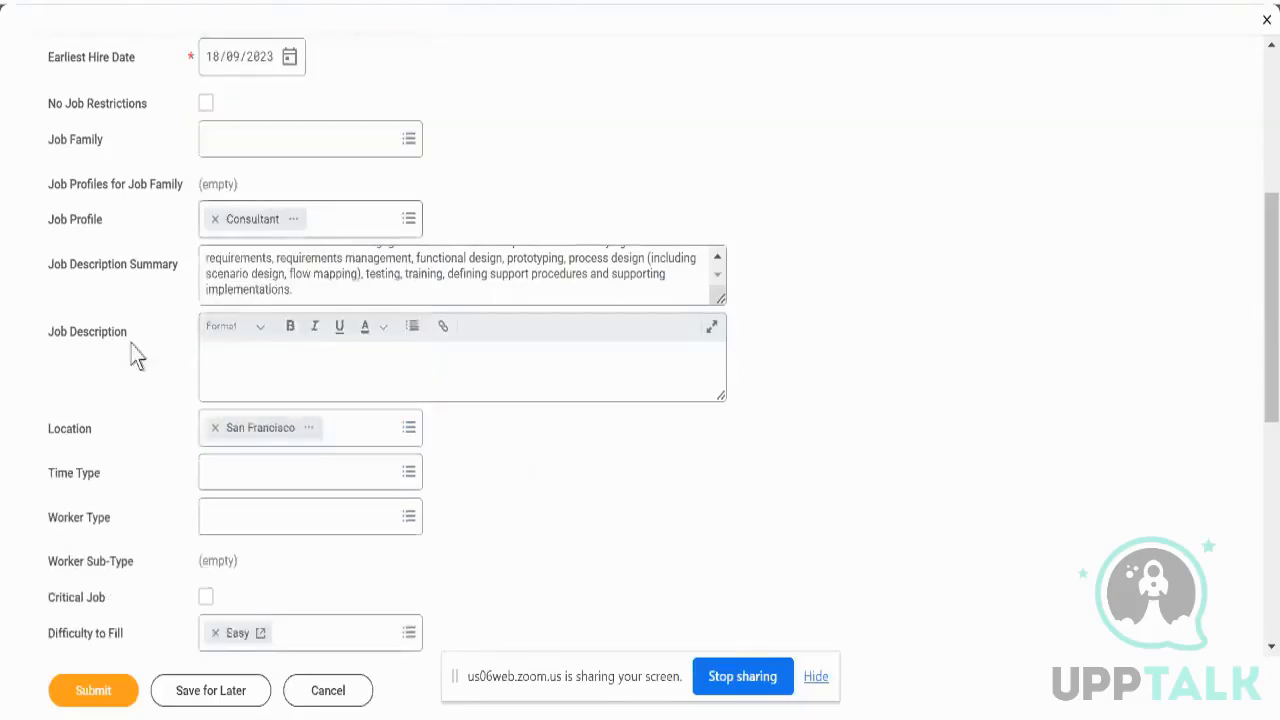
{"action": "left_click", "coordinate": [224, 471]}
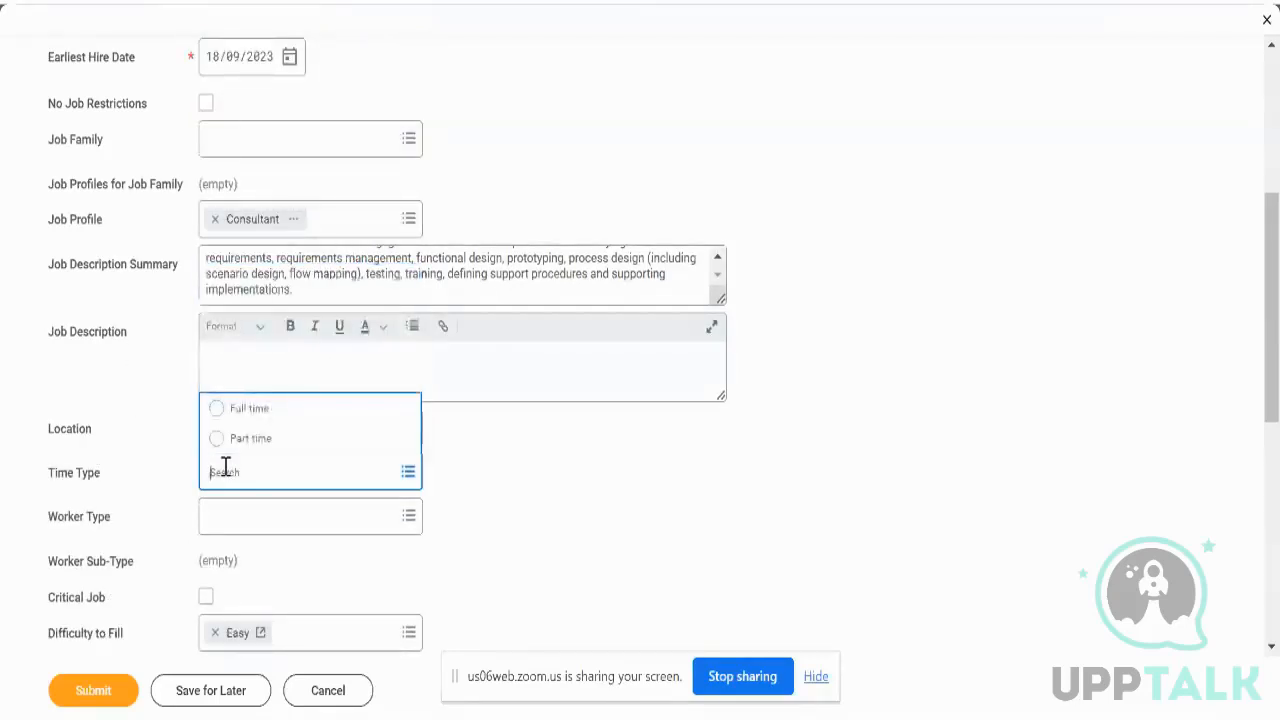
{"action": "type", "text": "40"}
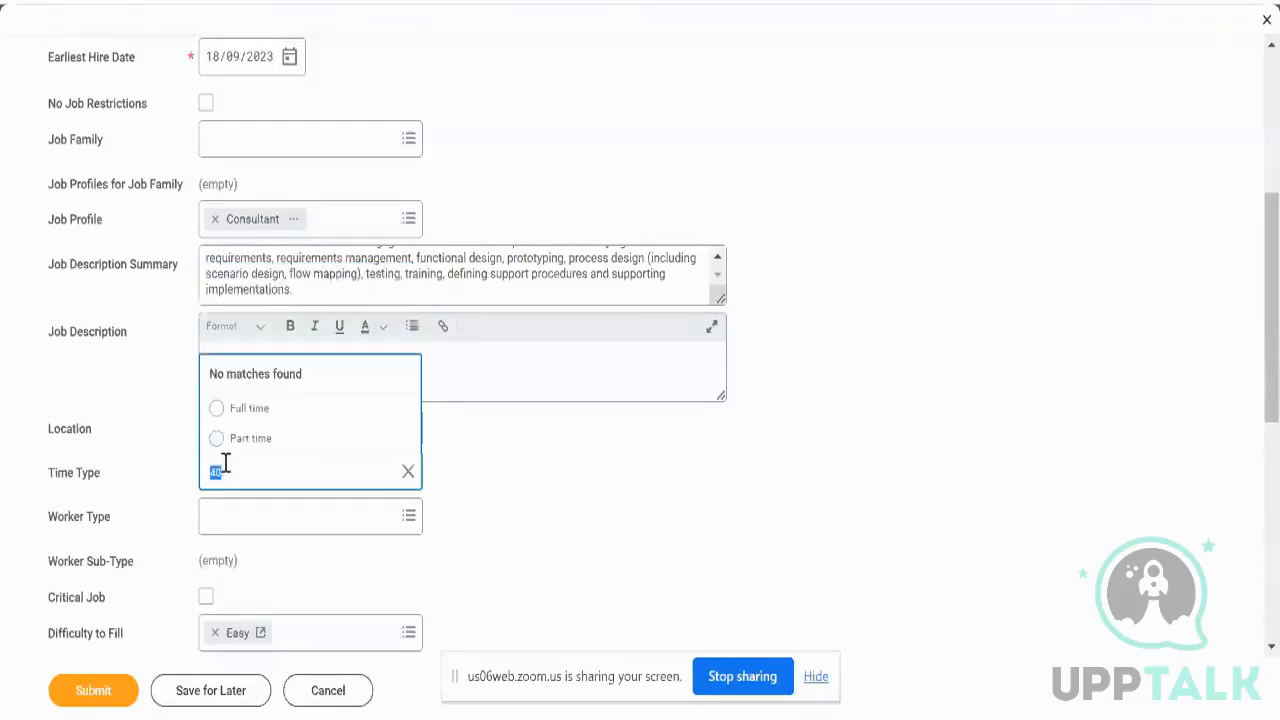
{"action": "left_click", "coordinate": [212, 408]}
{"action": "scroll", "coordinate": [180, 432], "scroll_direction": "down", "scroll_amount": 5}
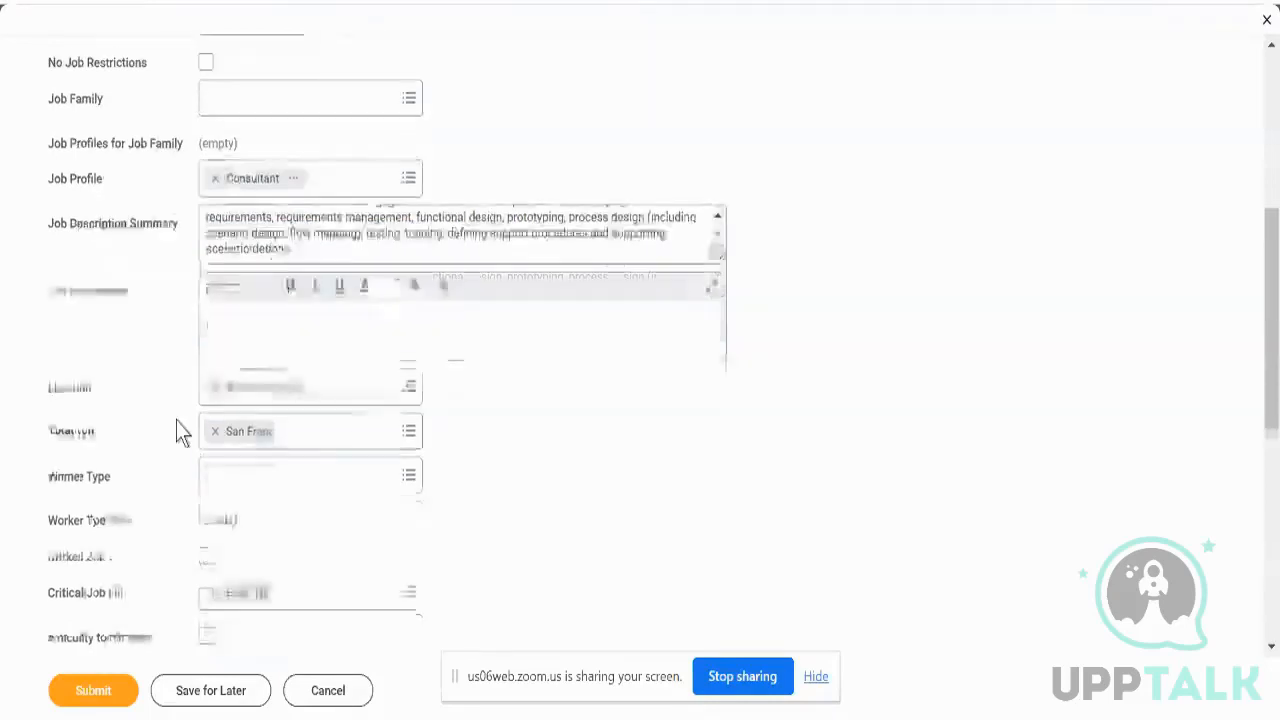
- Set the worker type to Employee
{"action": "left_click", "coordinate": [236, 317]}
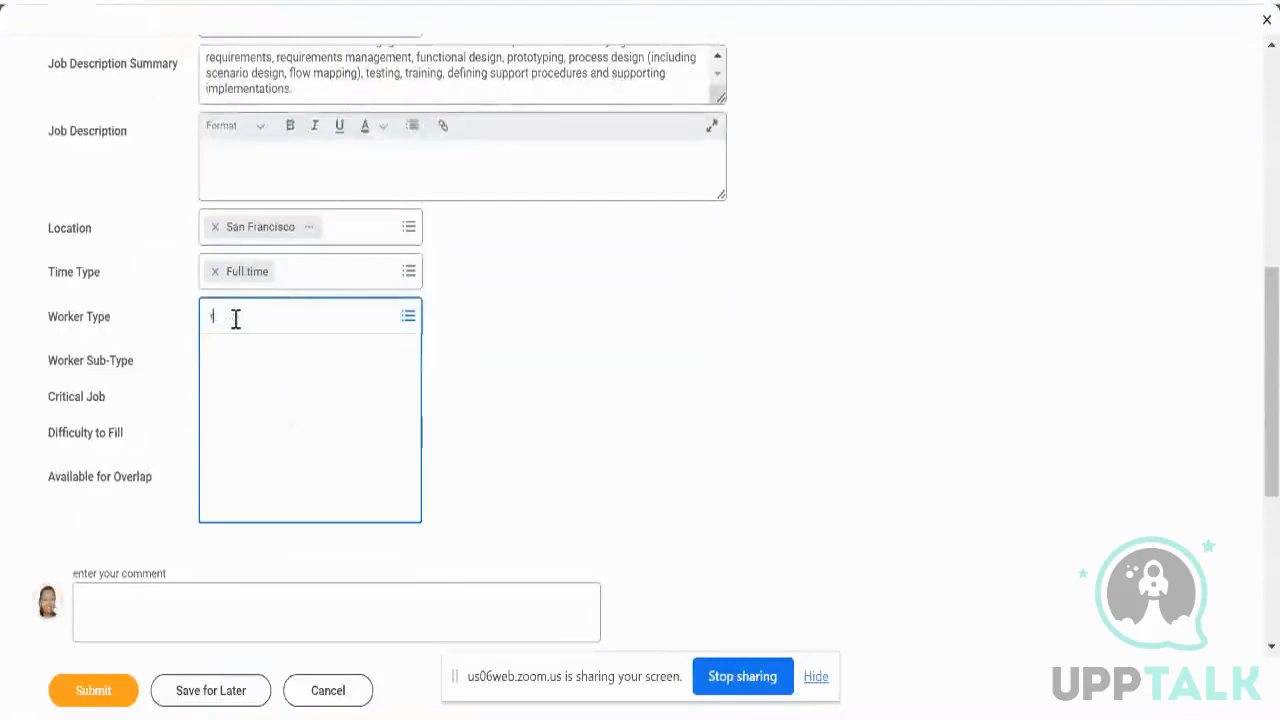
{"action": "type", "text": "regula"}
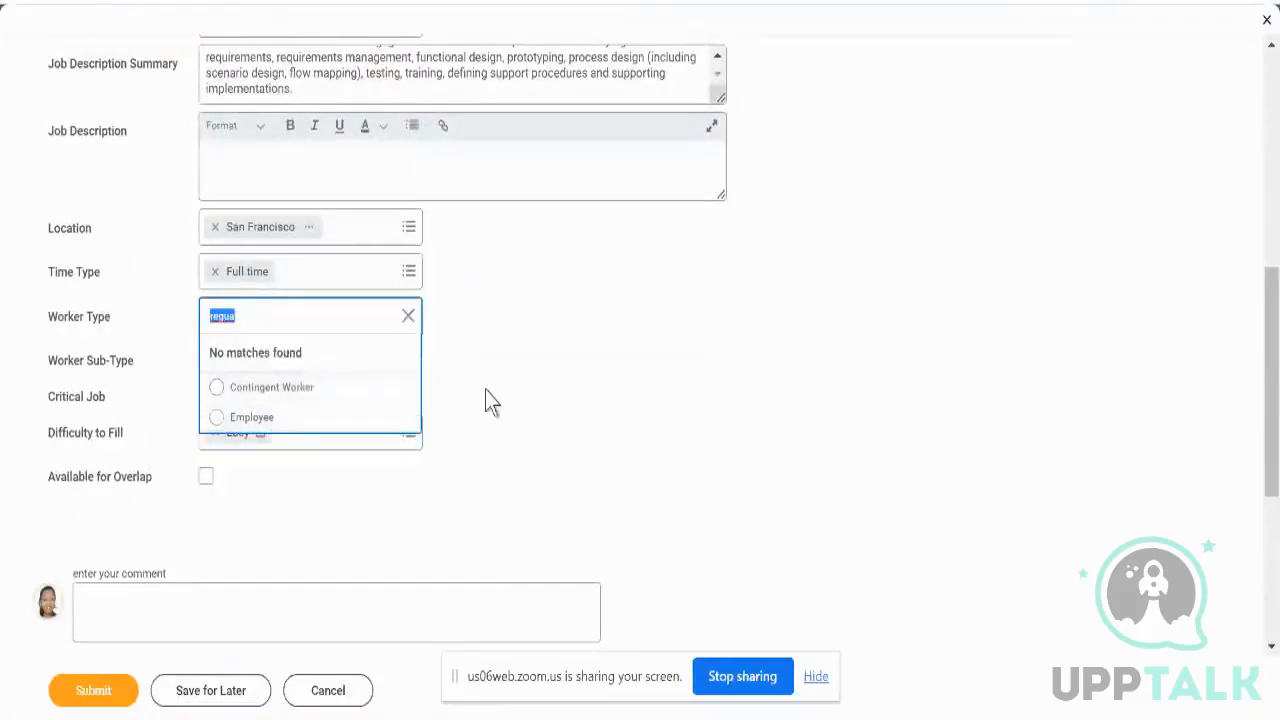
{"action": "left_click", "coordinate": [251, 417]}
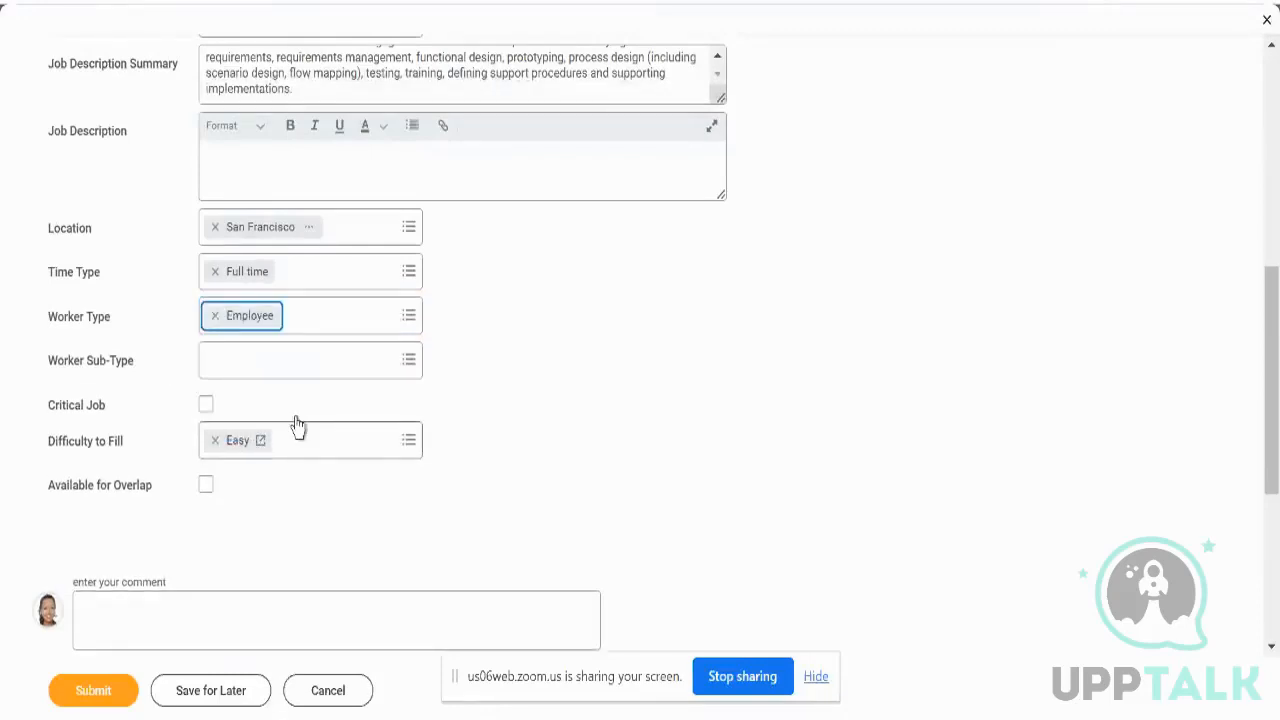
{"action": "scroll", "coordinate": [514, 471], "scroll_direction": "down", "scroll_amount": 1}
{"action": "scroll", "coordinate": [514, 461], "scroll_direction": "down", "scroll_amount": 2}
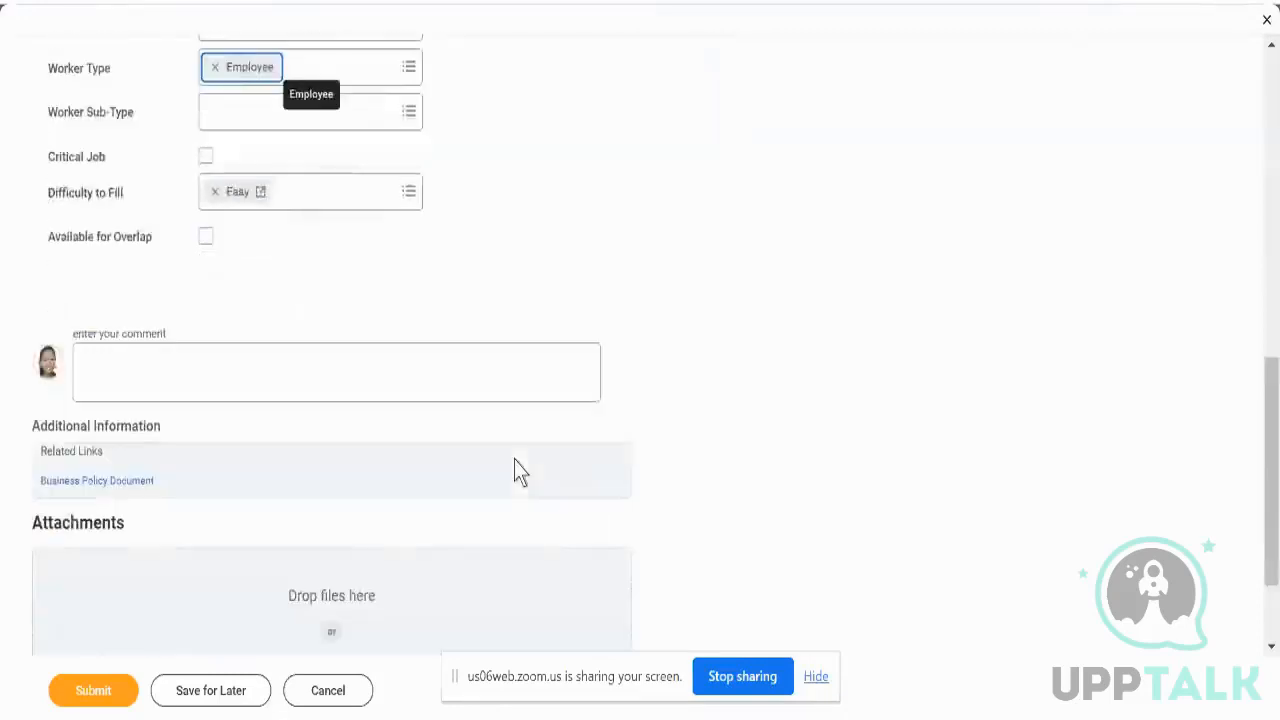
{"action": "scroll", "coordinate": [514, 461], "scroll_direction": "up", "scroll_amount": 10}
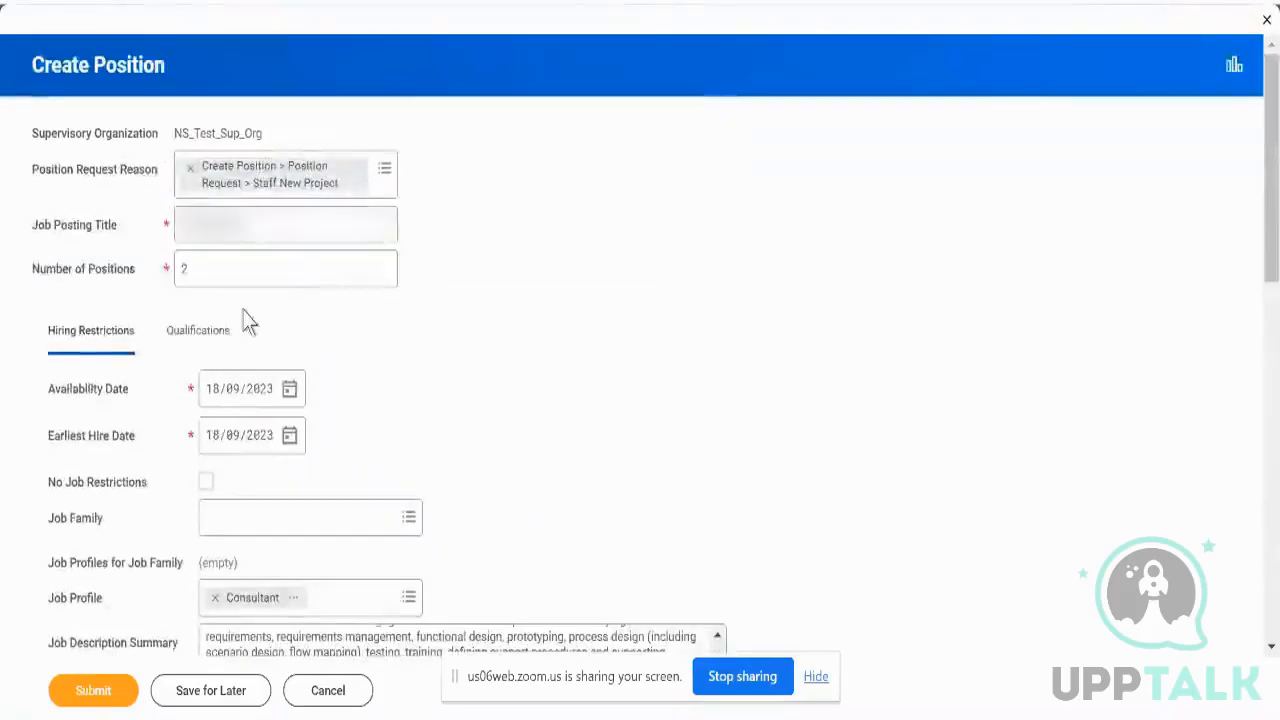
- Check the Qualifications section and submit the new position
{"action": "left_click", "coordinate": [224, 343]}
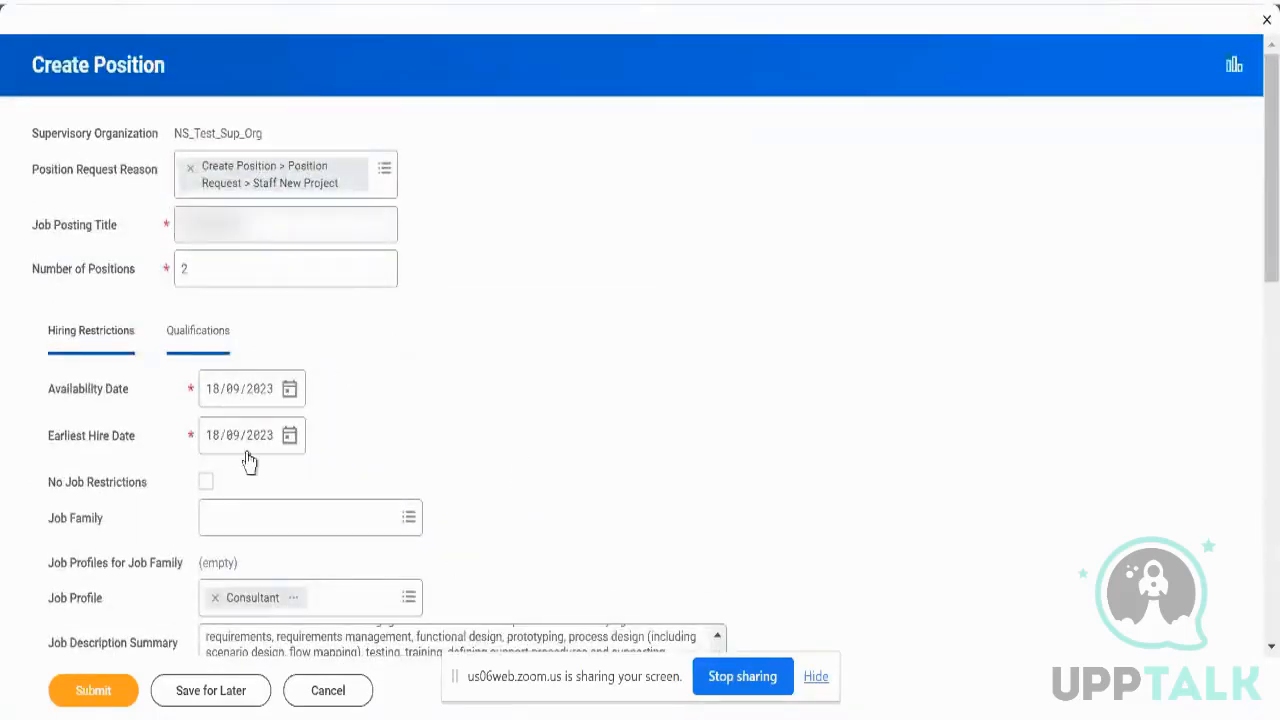
{"action": "scroll", "coordinate": [390, 368], "scroll_direction": "down", "scroll_amount": 8}
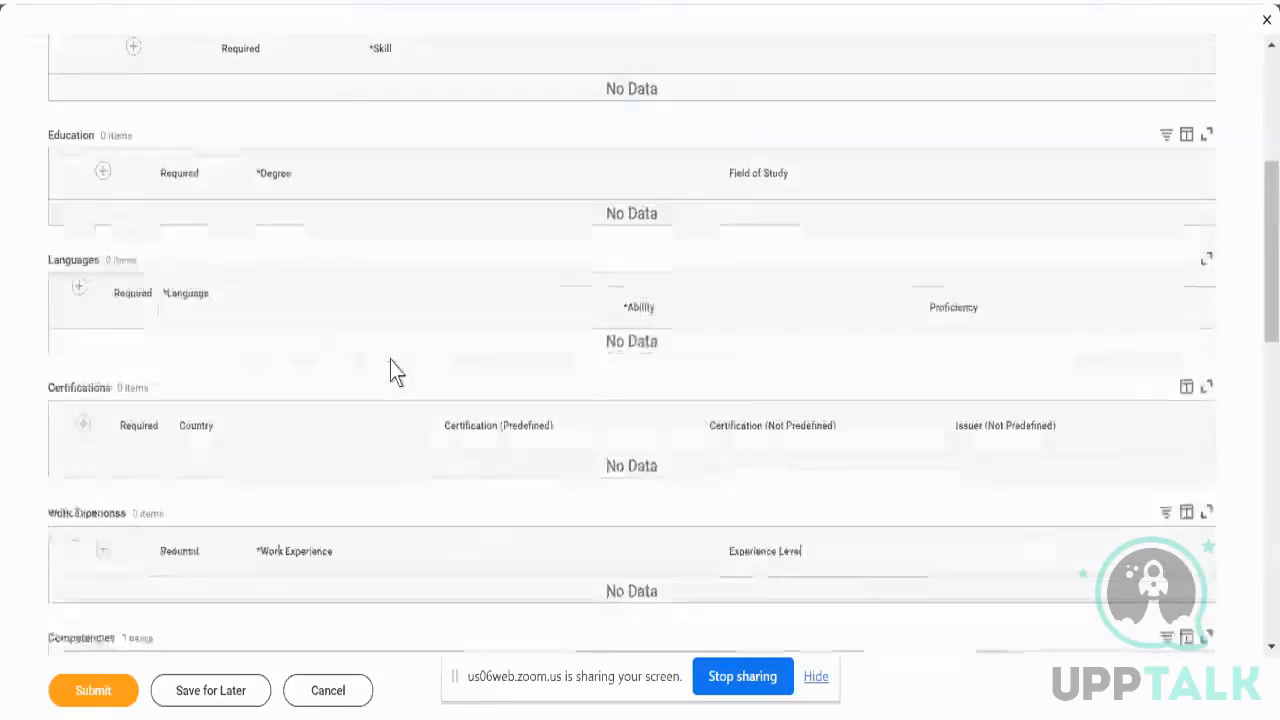
{"action": "scroll", "coordinate": [390, 368], "scroll_direction": "up", "scroll_amount": 10}
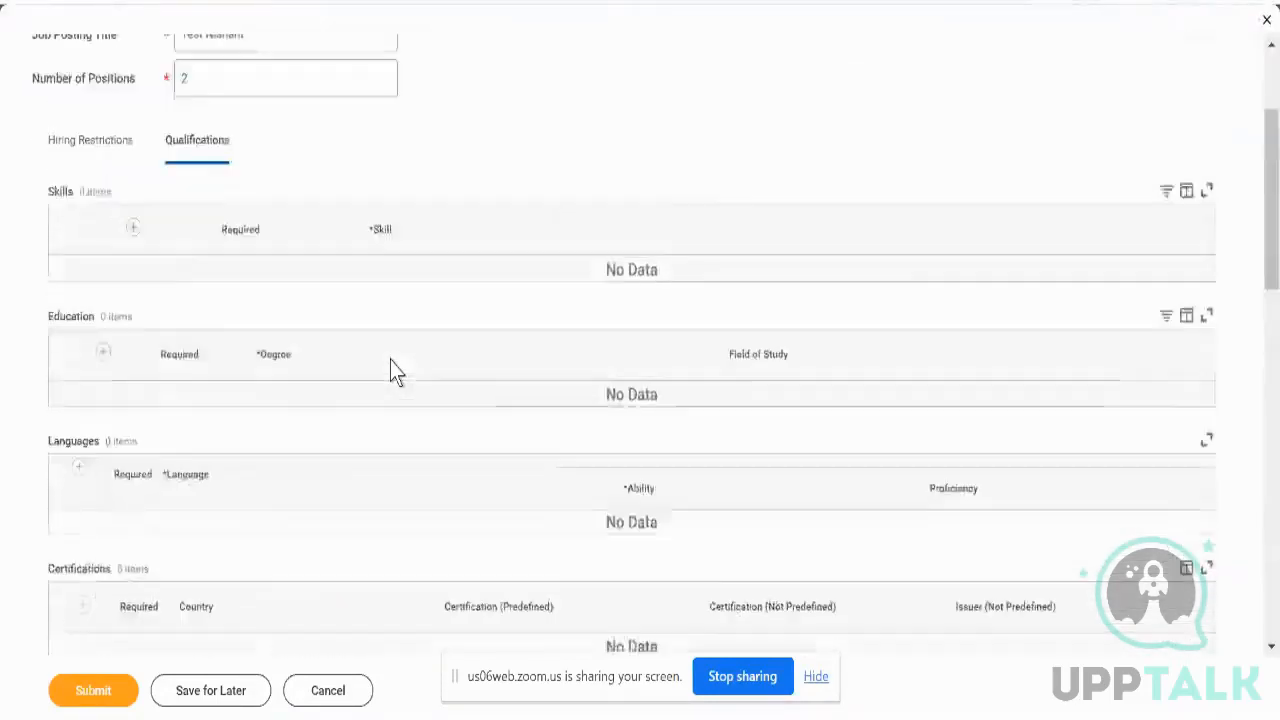
{"action": "left_click", "coordinate": [96, 705]}
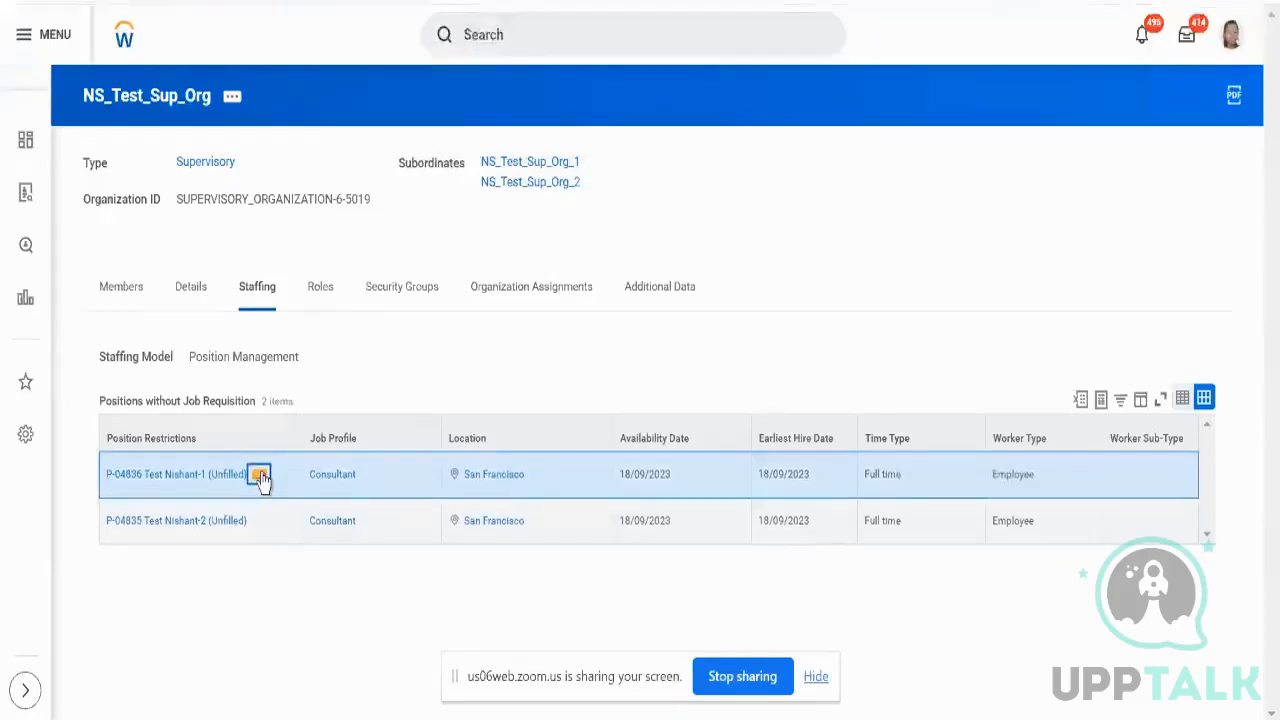
- Inspect unfilled positions P-04836 and P-04835 and their Position Management staffing model
{"action": "left_click", "coordinate": [259, 476]}
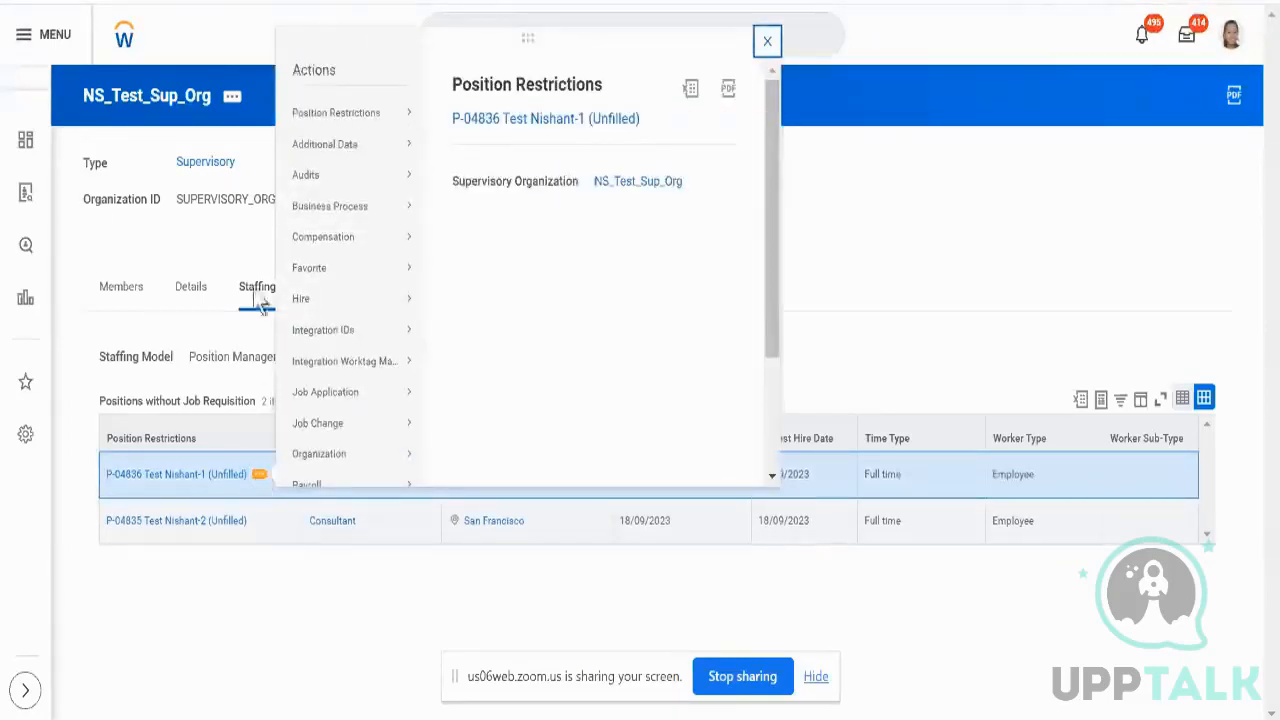
{"action": "left_click", "coordinate": [240, 246]}
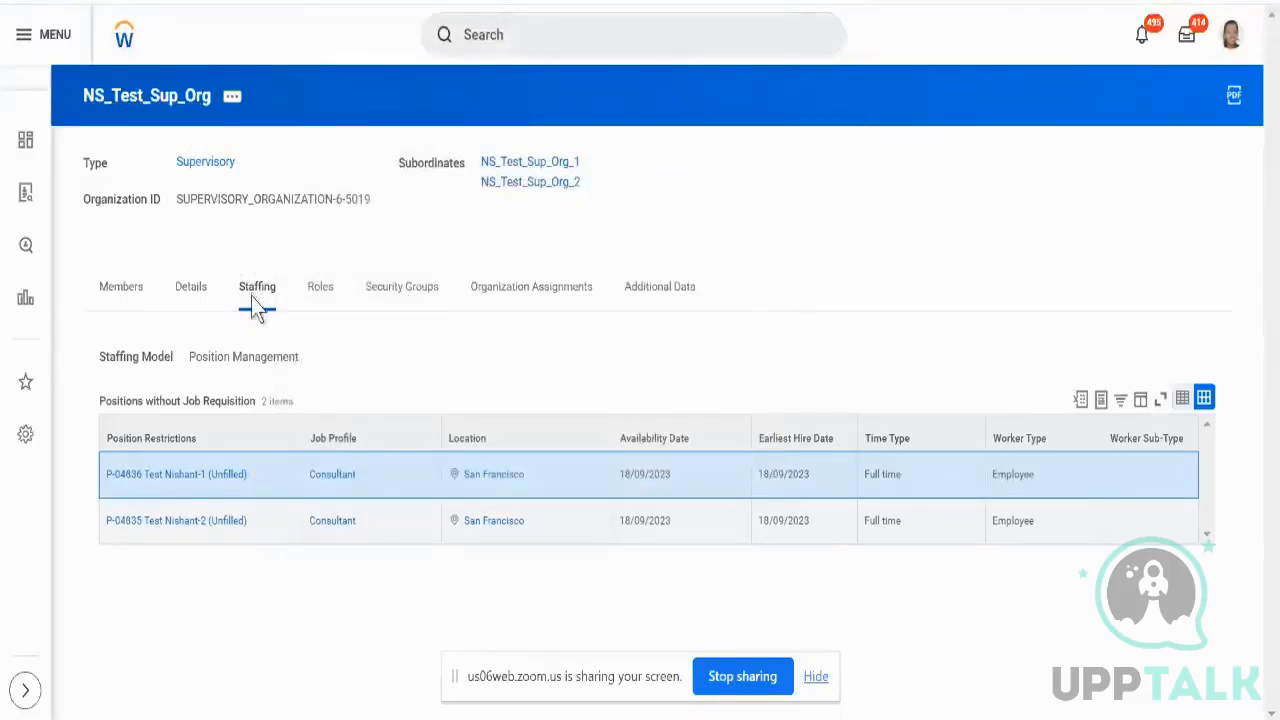
{"action": "triple_click", "coordinate": [253, 367]}
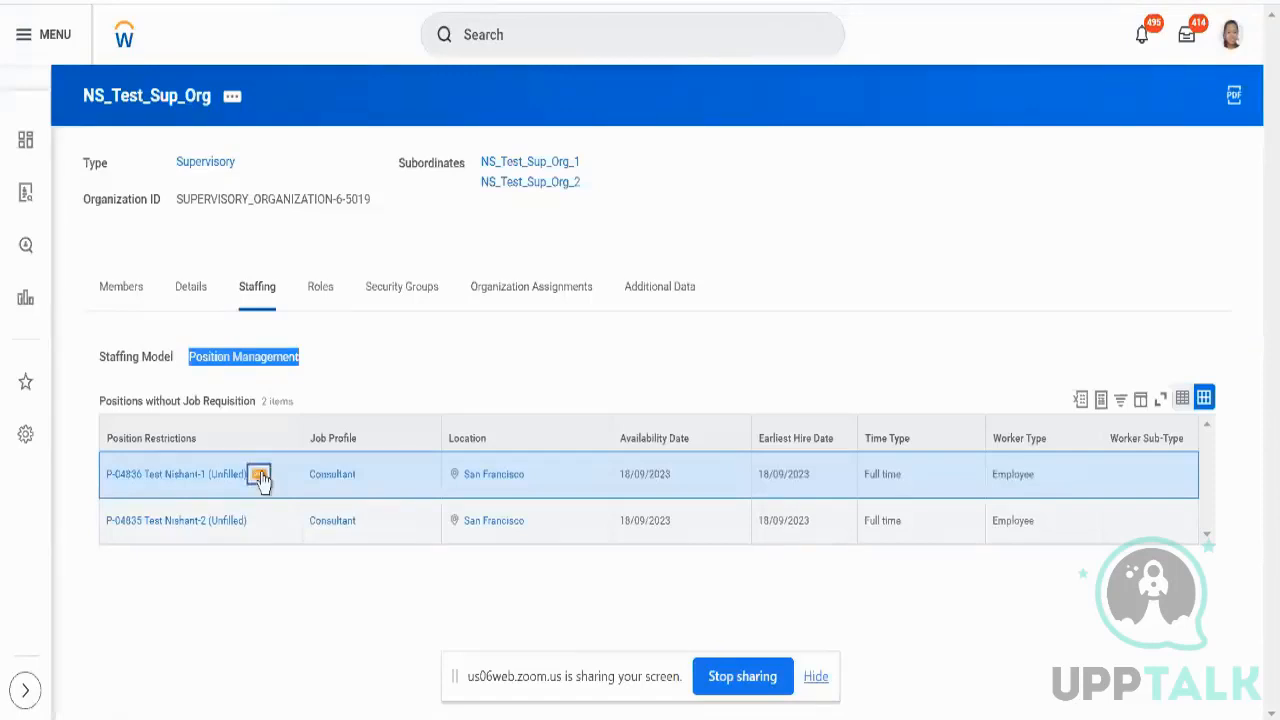
- Start the Hire Employee task for unfilled position P-04836
{"action": "left_click", "coordinate": [259, 476]}
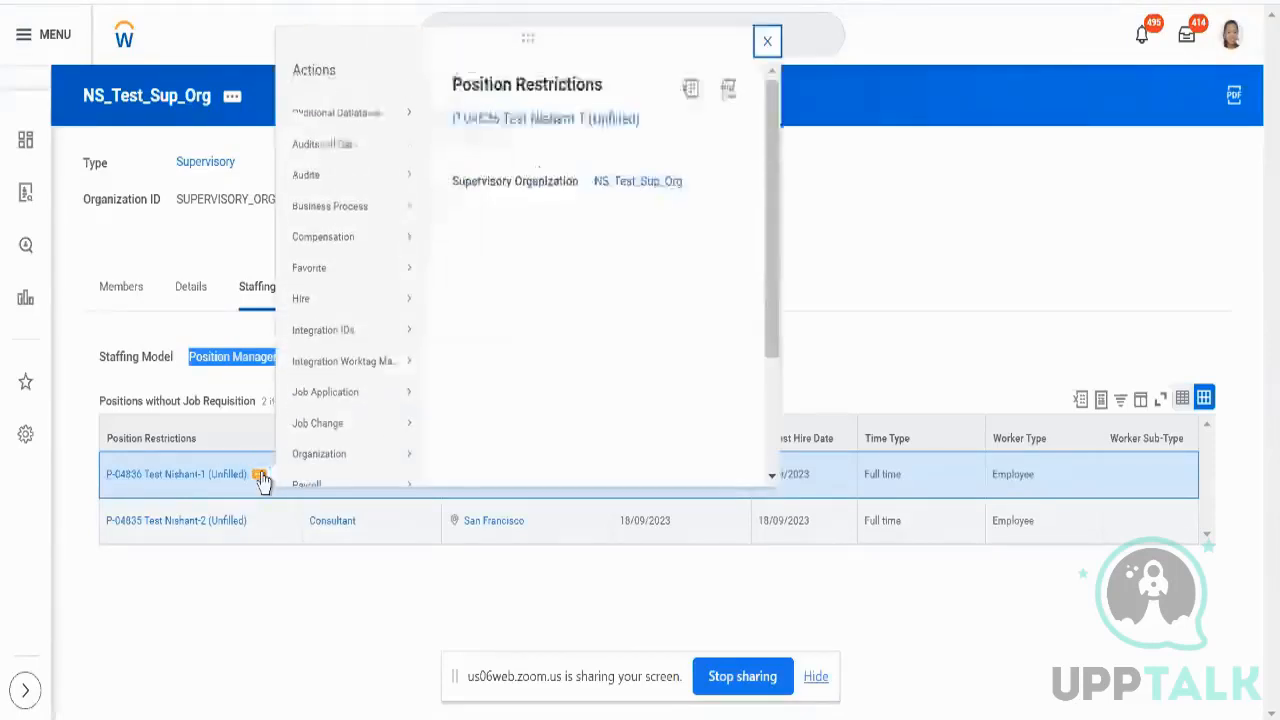
{"action": "mouse_move", "coordinate": [309, 304]}
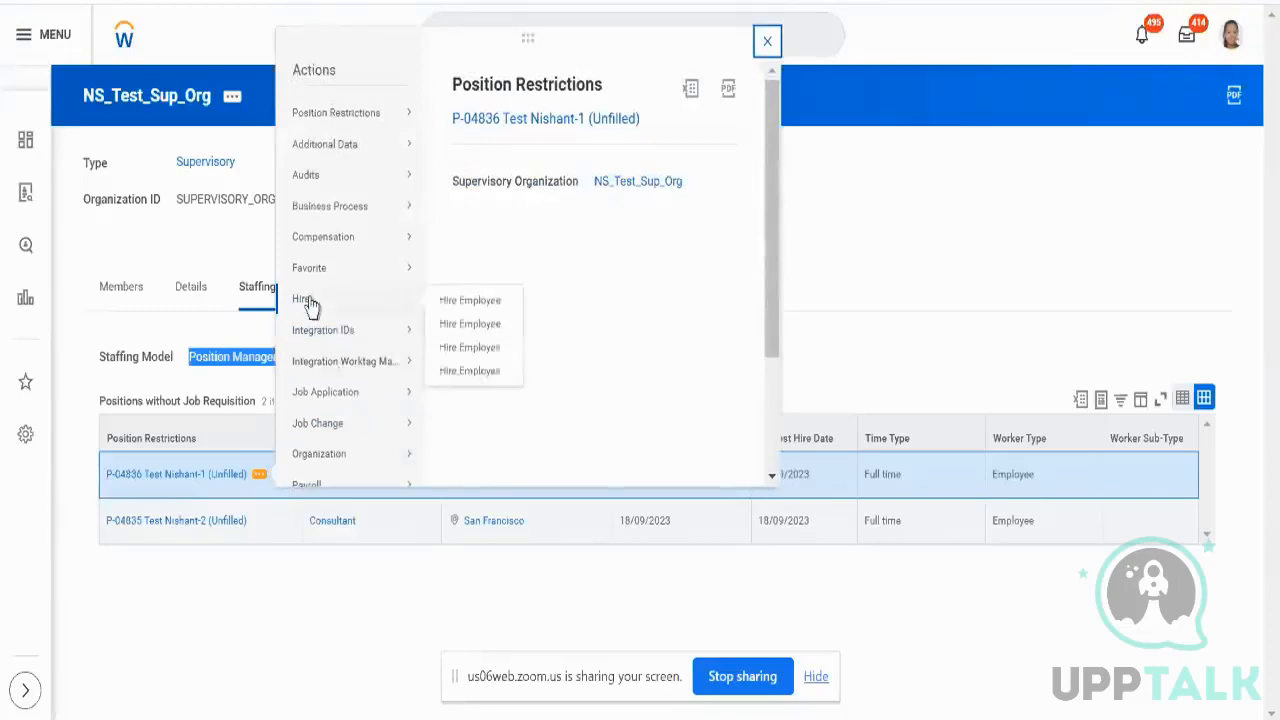
{"action": "left_click", "coordinate": [447, 303]}
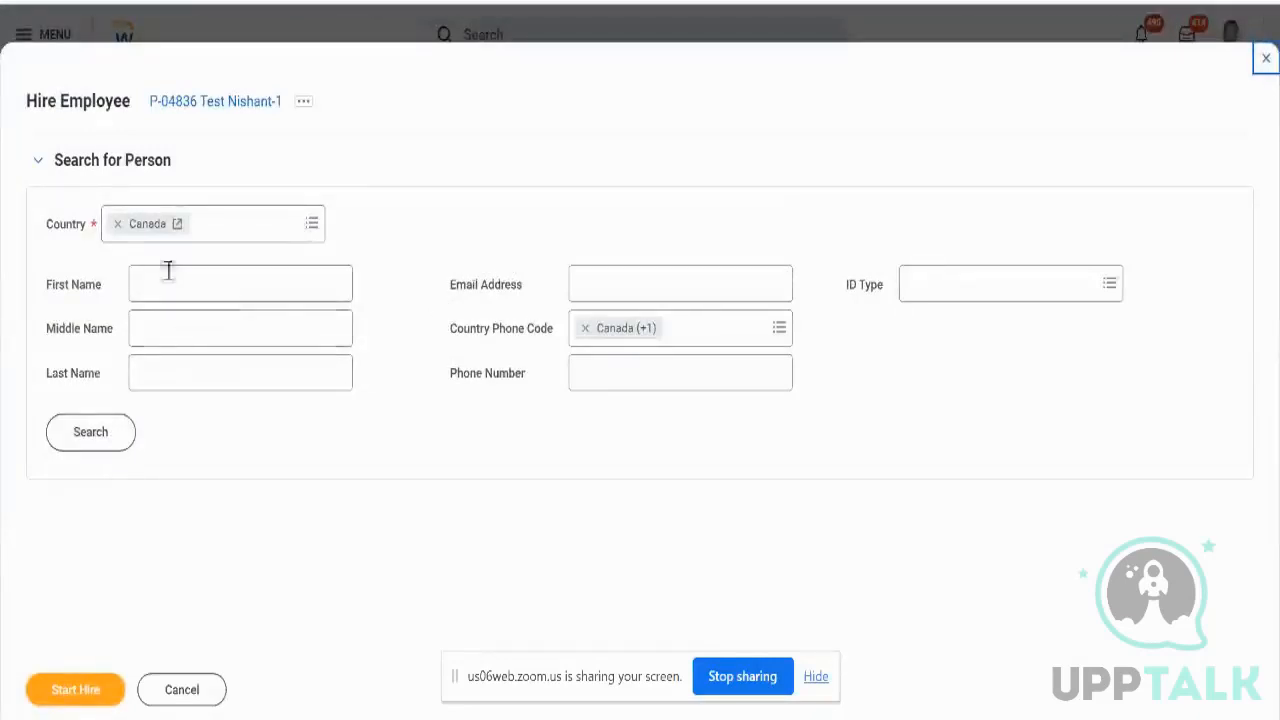
- Change the country from Canada to United States of America, search for a person, then cancel
{"action": "left_click", "coordinate": [117, 224]}
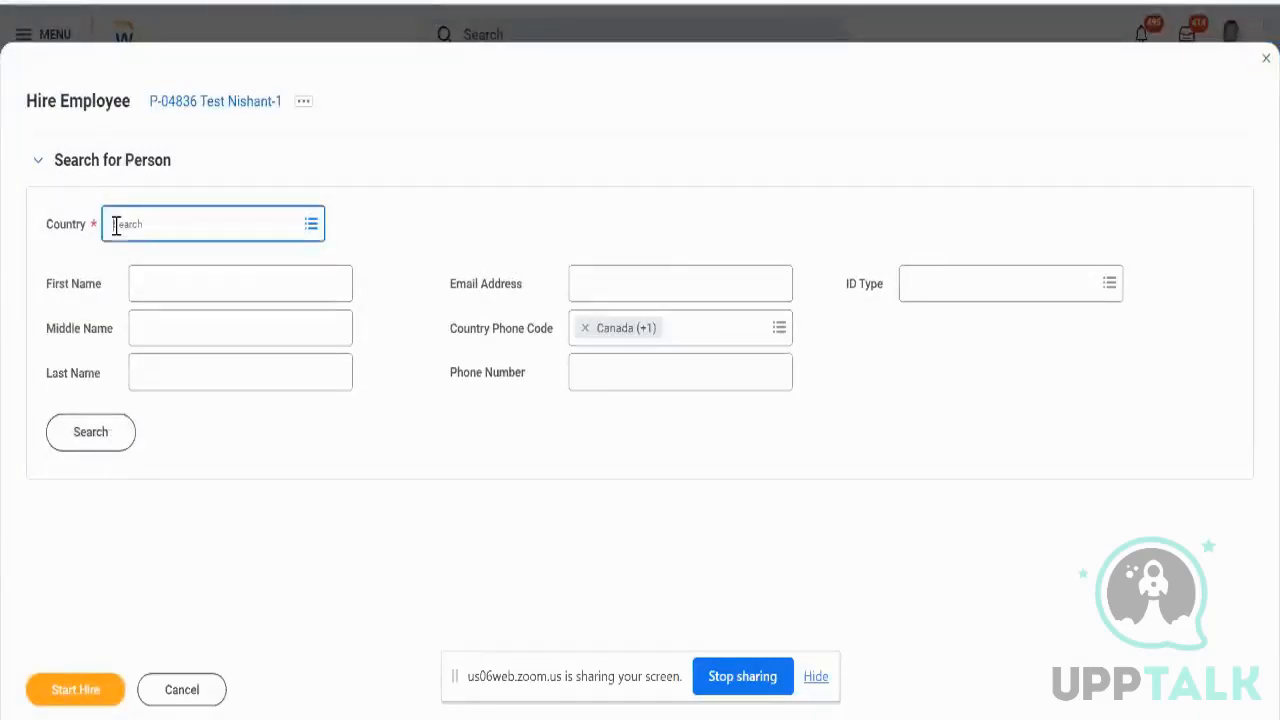
{"action": "left_click", "coordinate": [117, 226]}
{"action": "type", "text": "Amer"}
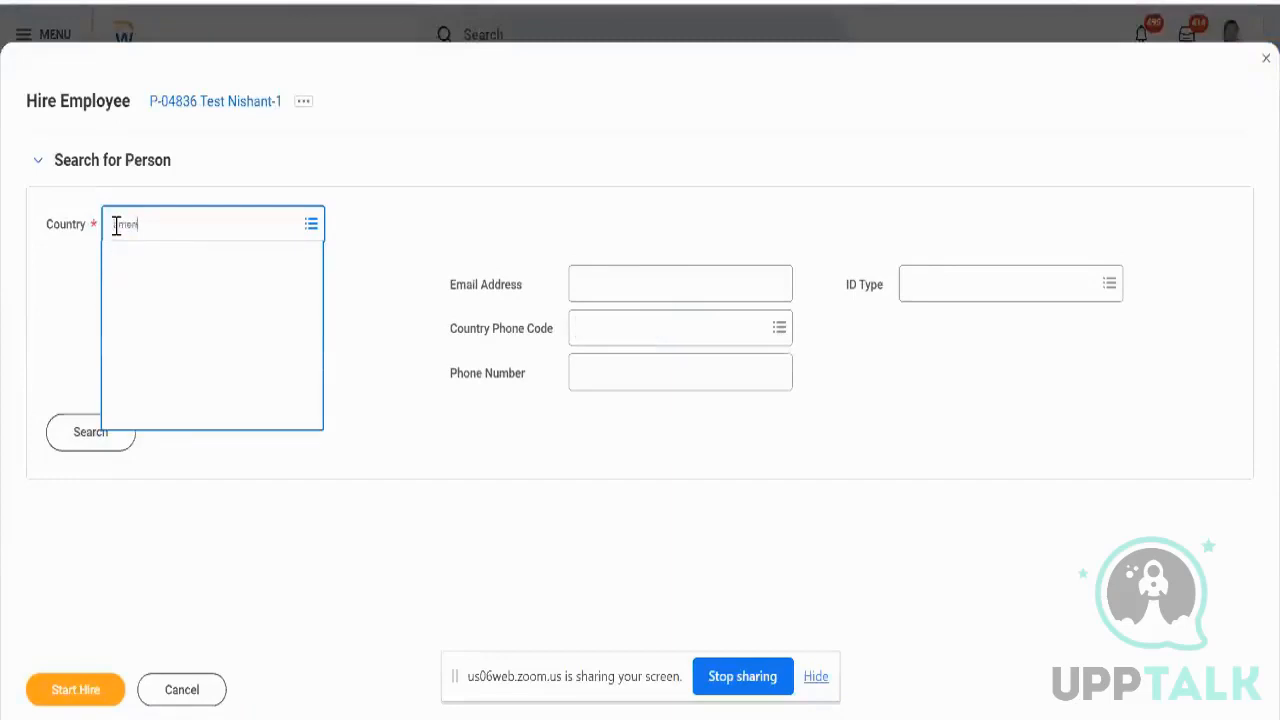
{"action": "key", "text": "Down"}
{"action": "key", "text": "Down"}
{"action": "key", "text": "Down"}
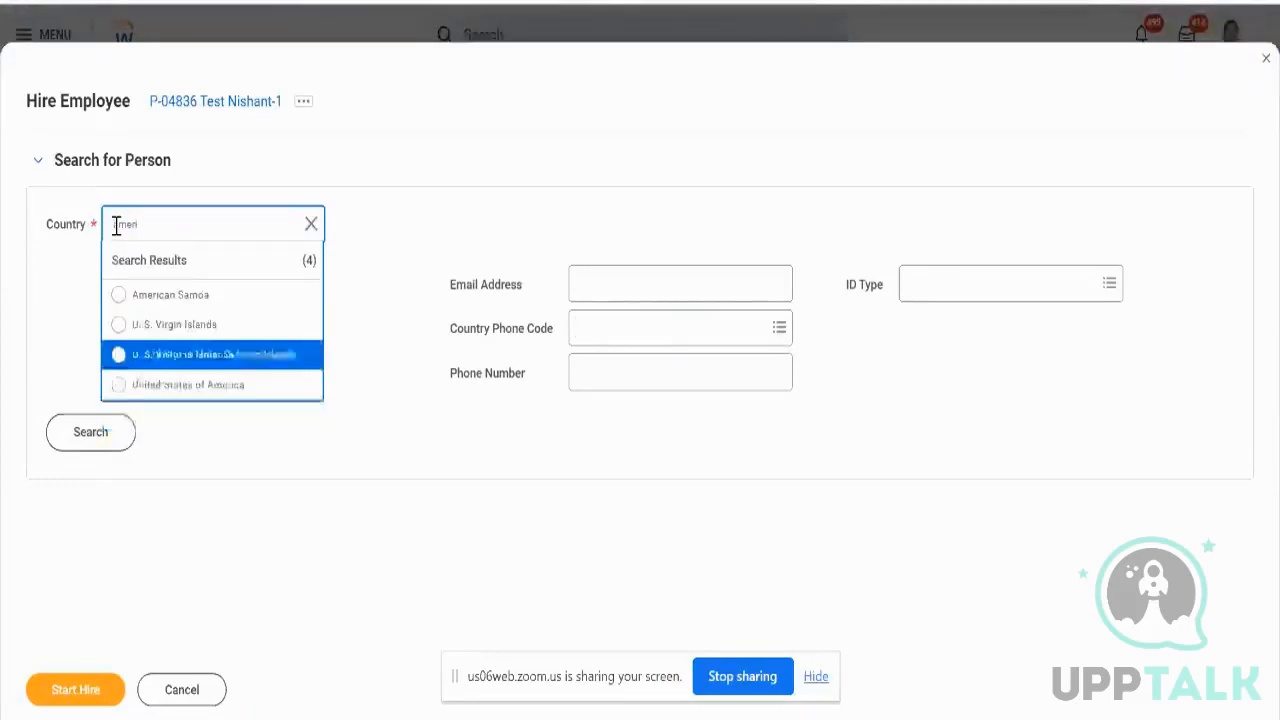
{"action": "key", "text": "Return"}
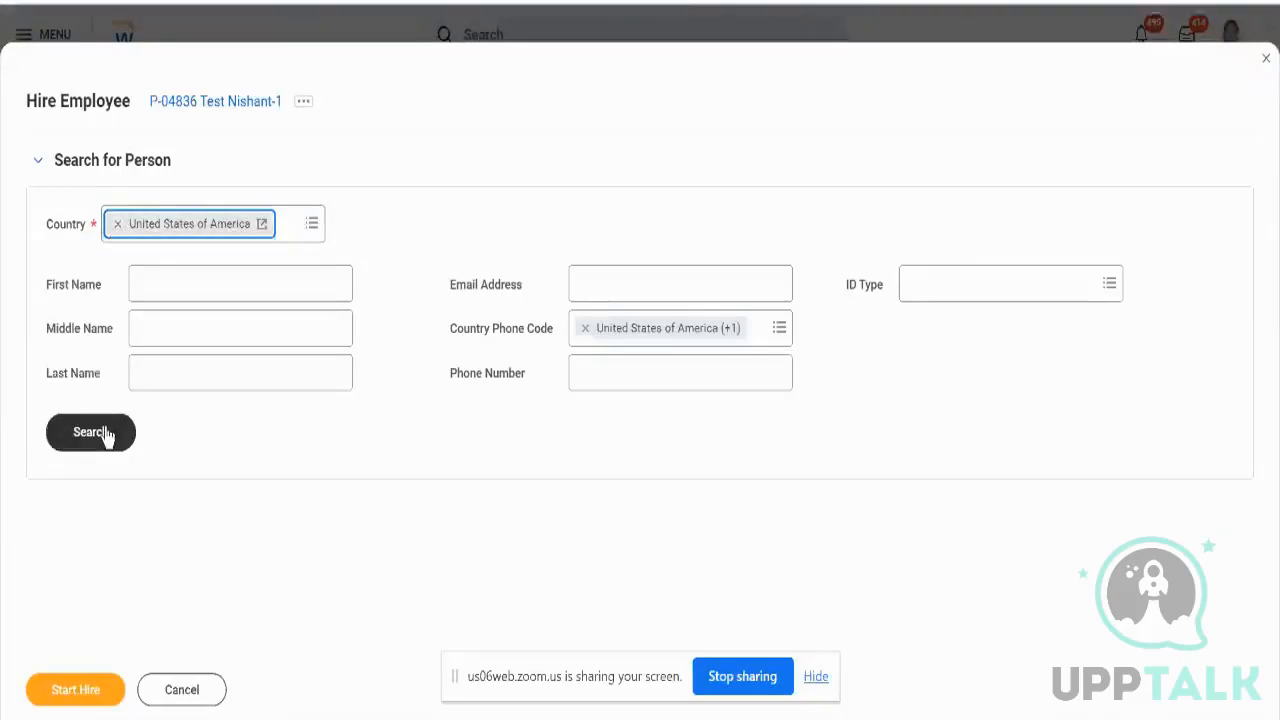
{"action": "left_click", "coordinate": [105, 433]}
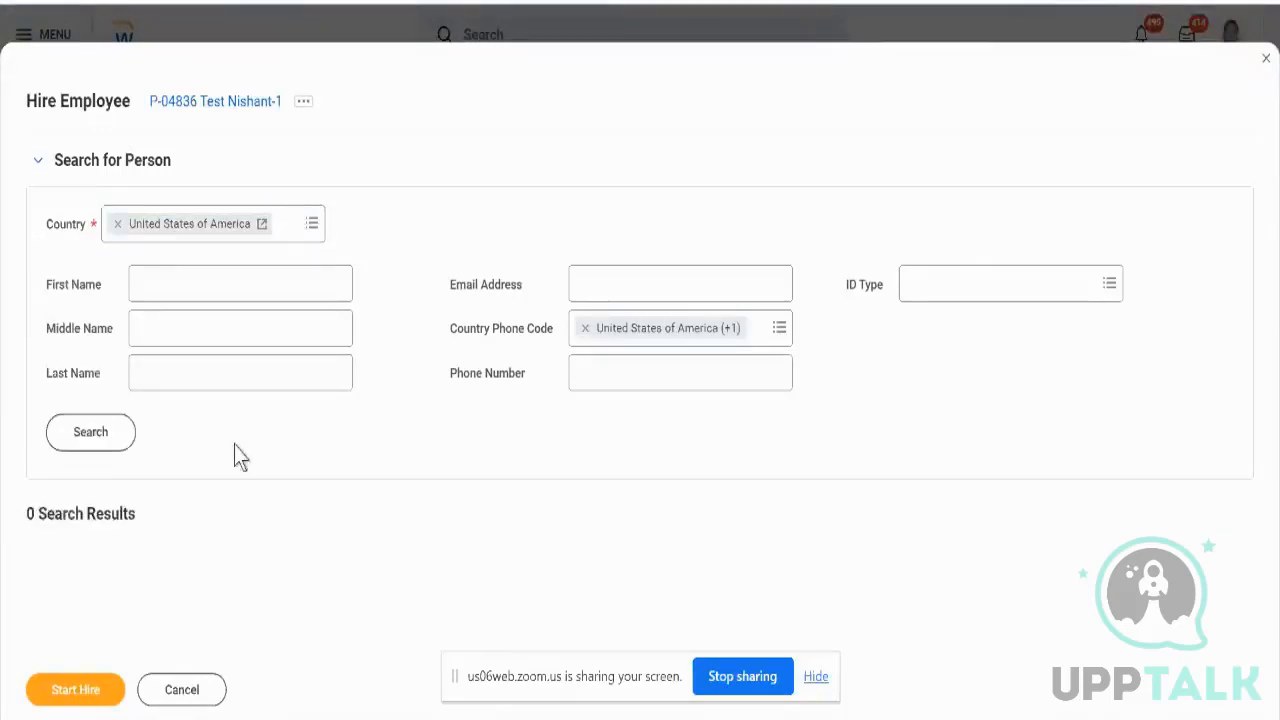
{"action": "left_click", "coordinate": [178, 690]}
- Discard the unsaved hire, then open and cancel another Hire Employee task for P-04836
{"action": "left_click", "coordinate": [530, 408]}
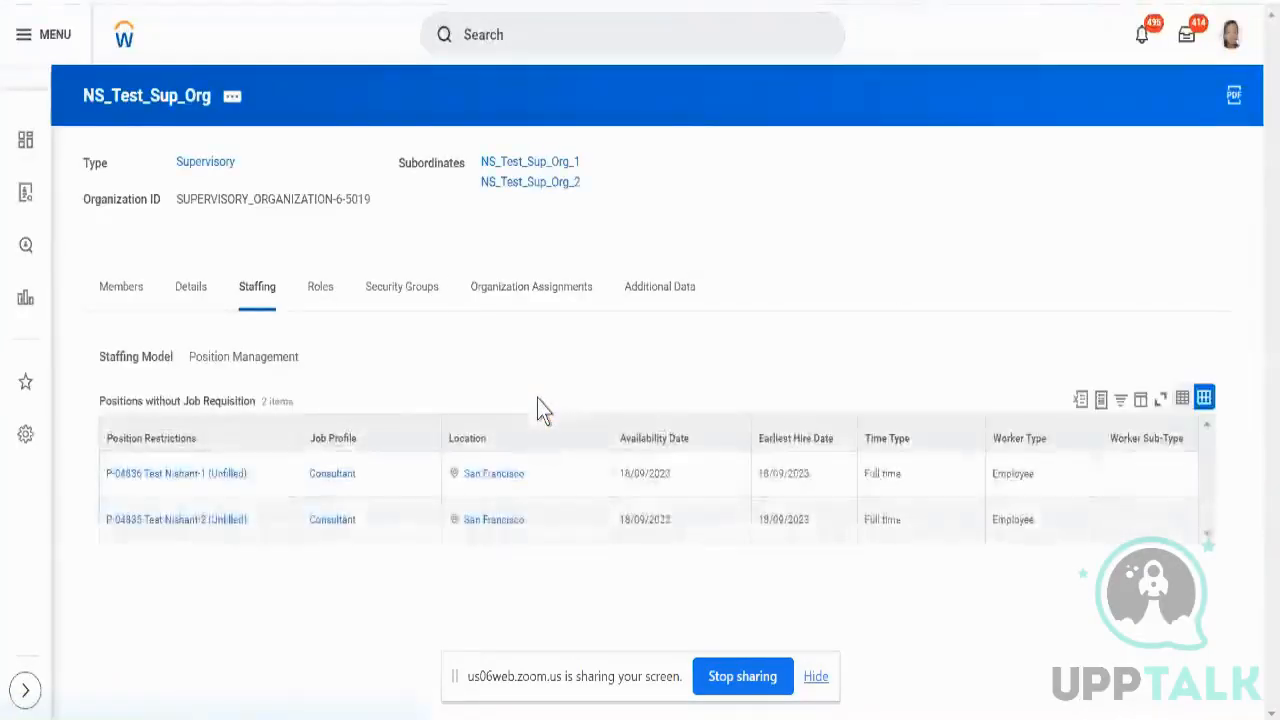
{"action": "left_click", "coordinate": [260, 477]}
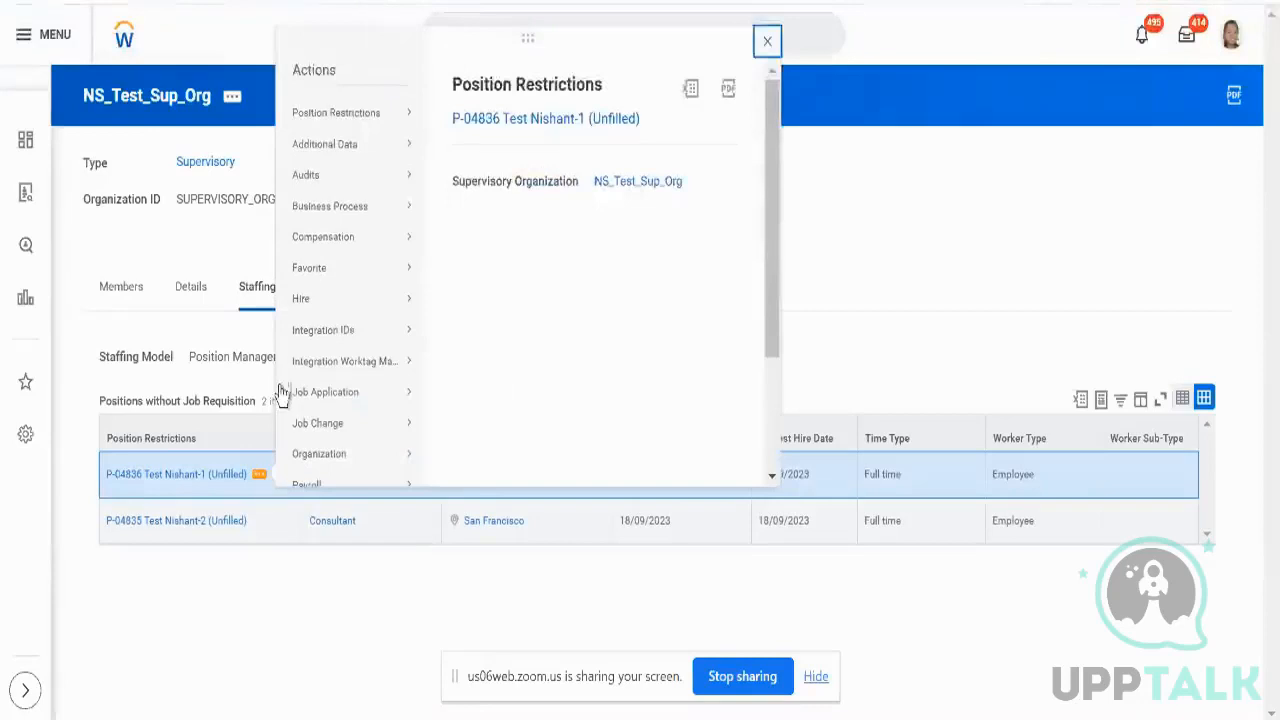
{"action": "mouse_move", "coordinate": [316, 280]}
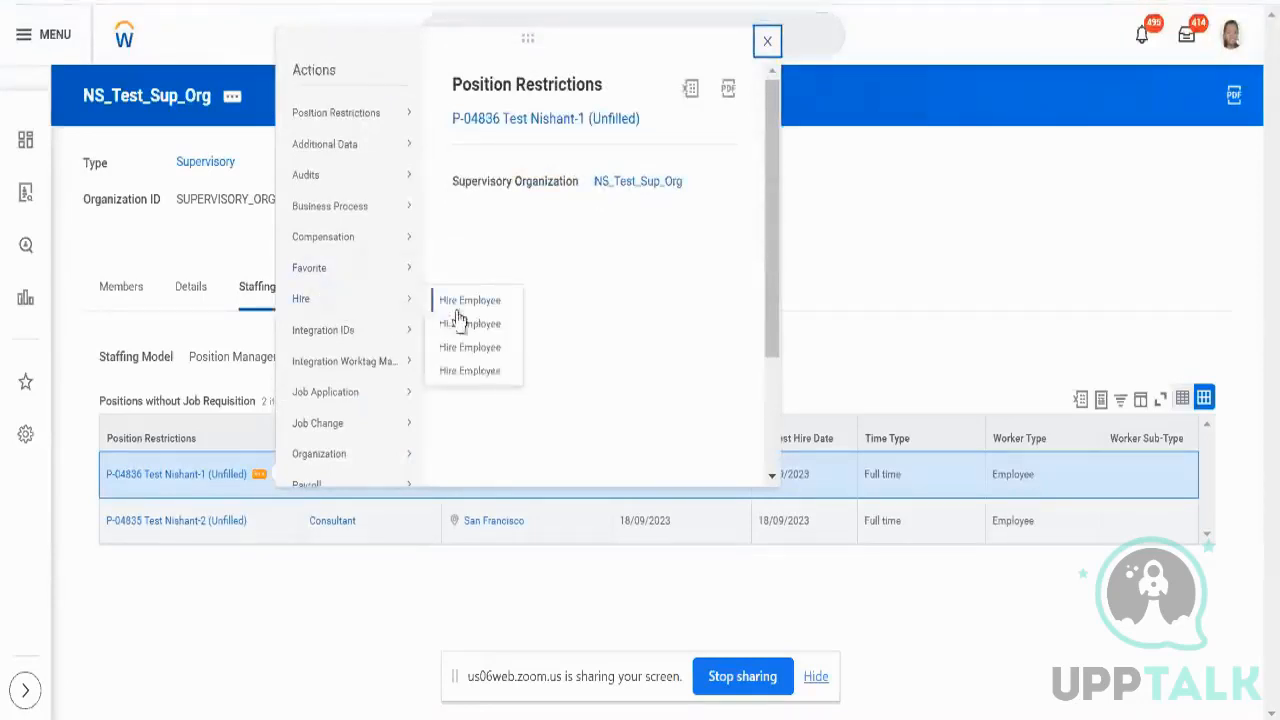
{"action": "left_click", "coordinate": [463, 330]}
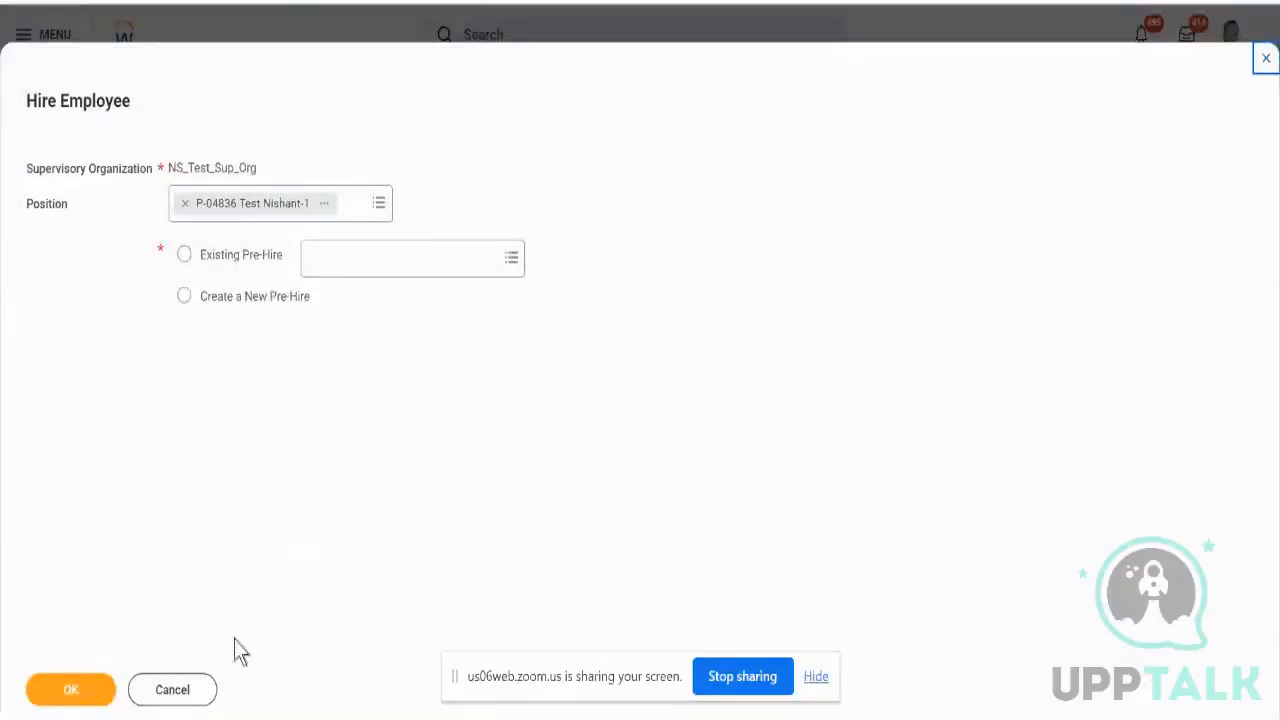
{"action": "left_click", "coordinate": [180, 695]}
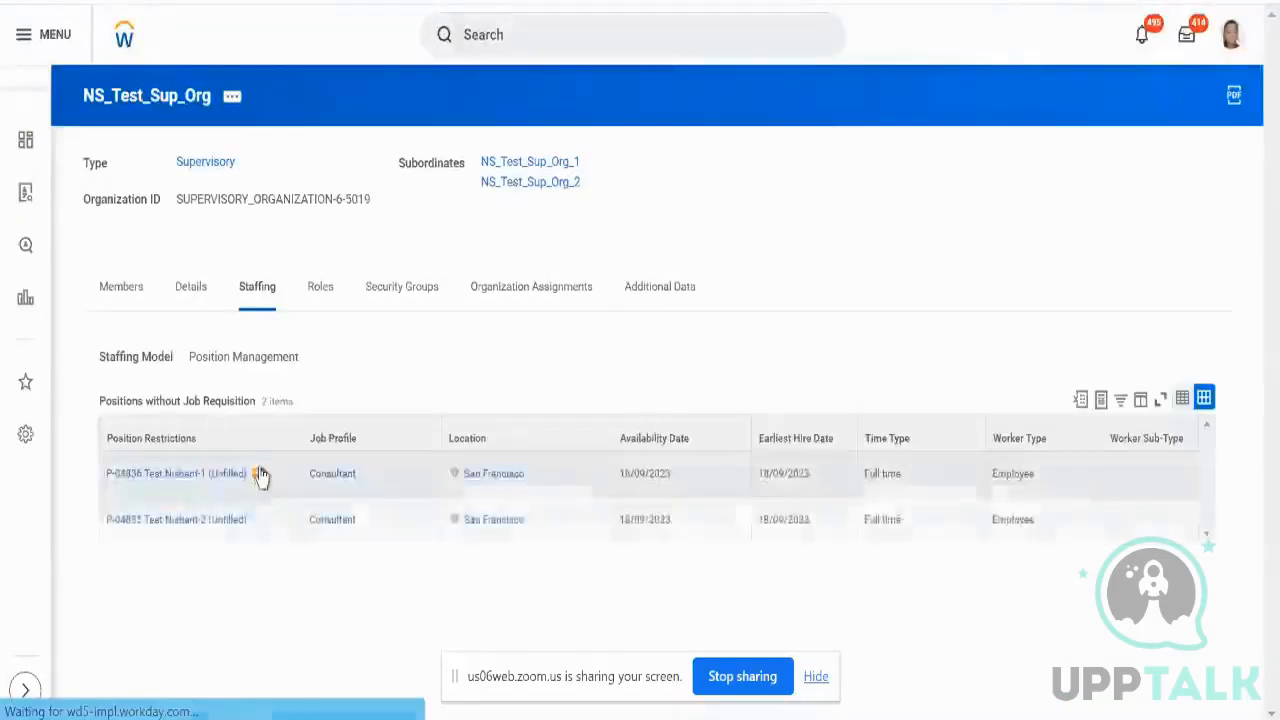
- Reopen Hire Employee for position P-04836 from its related actions
{"action": "left_click", "coordinate": [260, 475]}
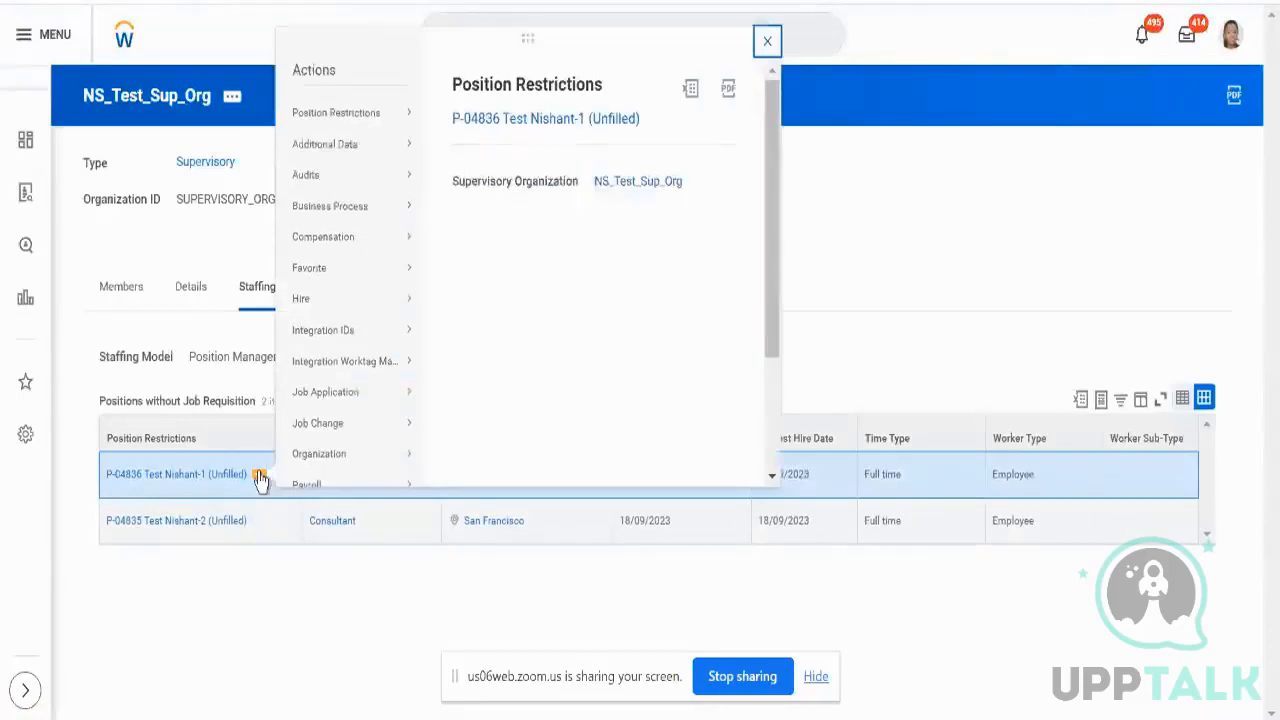
{"action": "mouse_move", "coordinate": [354, 310]}
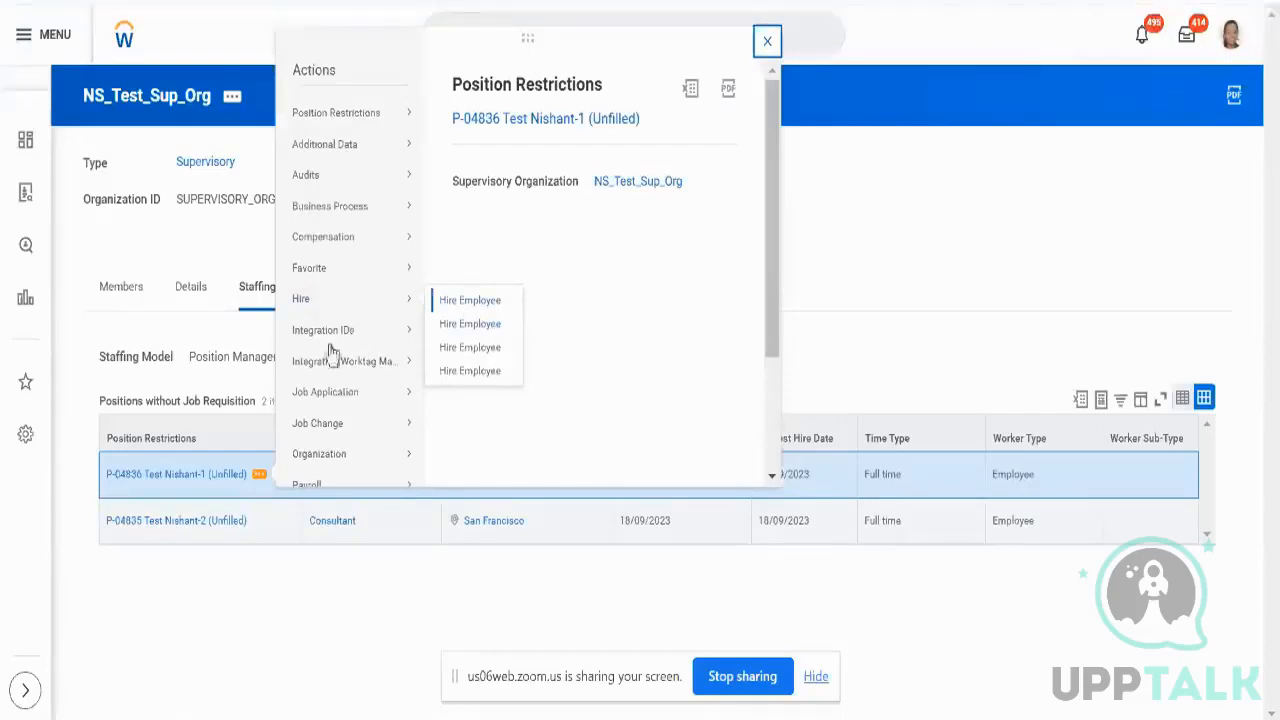
{"action": "left_click", "coordinate": [264, 537]}
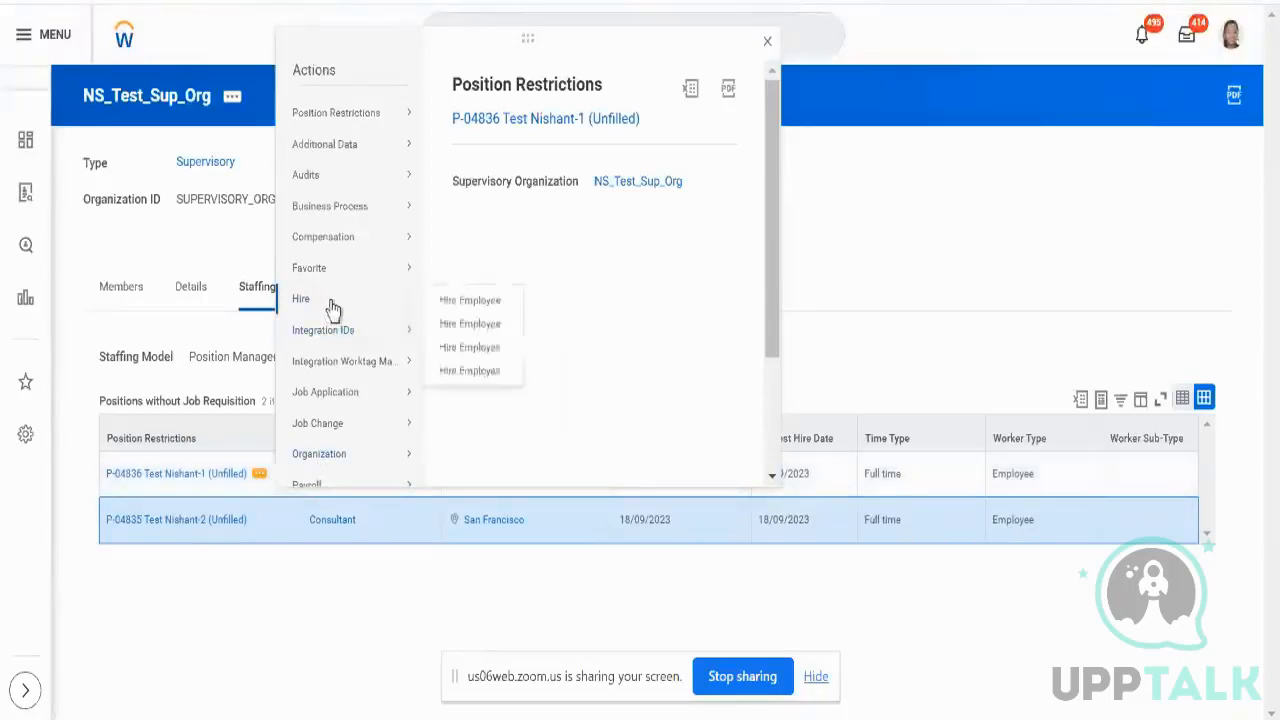
{"action": "left_click", "coordinate": [449, 325]}
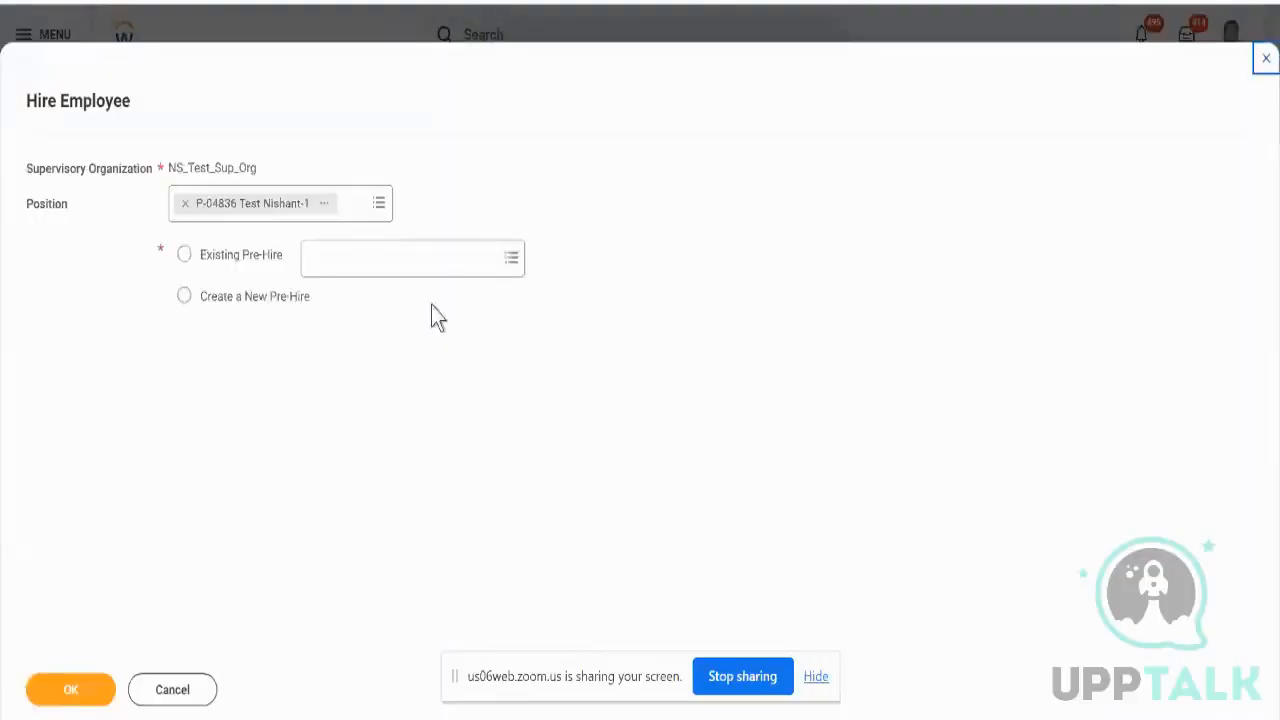
- Search existing pre-hires for 'test aryan', then switch to Create a New Pre-Hire and continue
{"action": "left_click", "coordinate": [272, 264]}
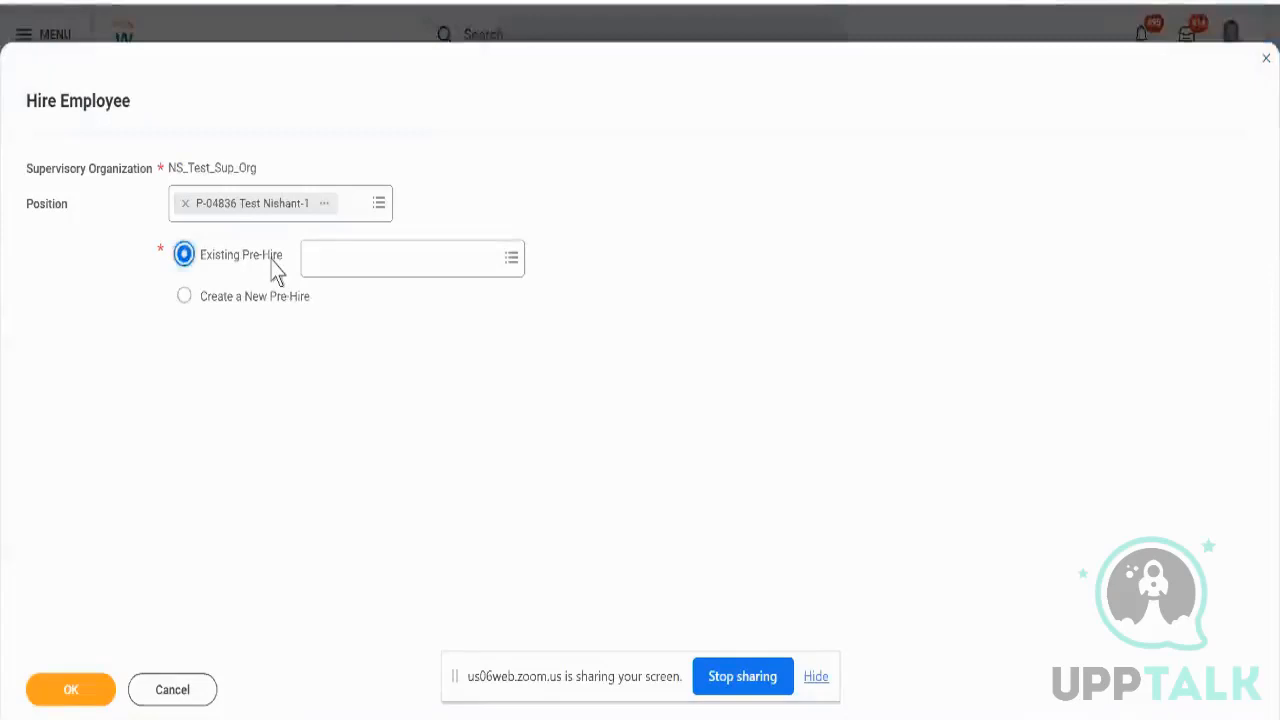
{"action": "left_click", "coordinate": [348, 265]}
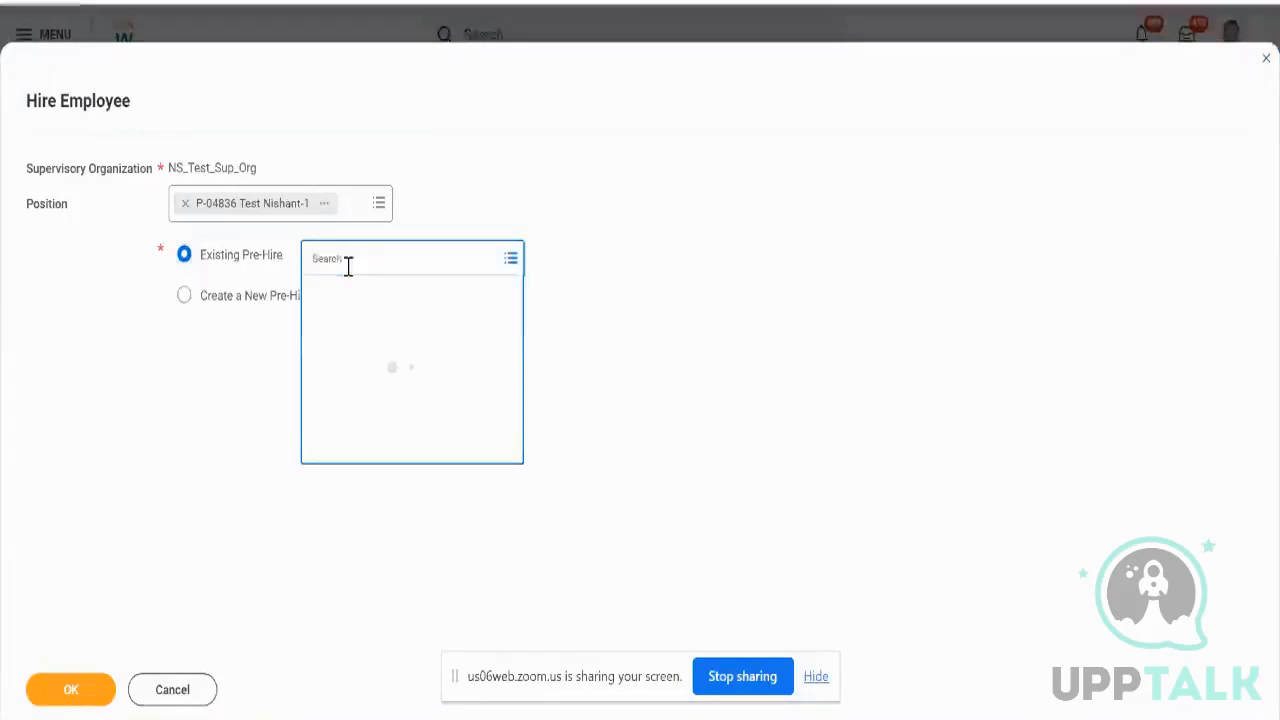
{"action": "type", "text": "test ary"}
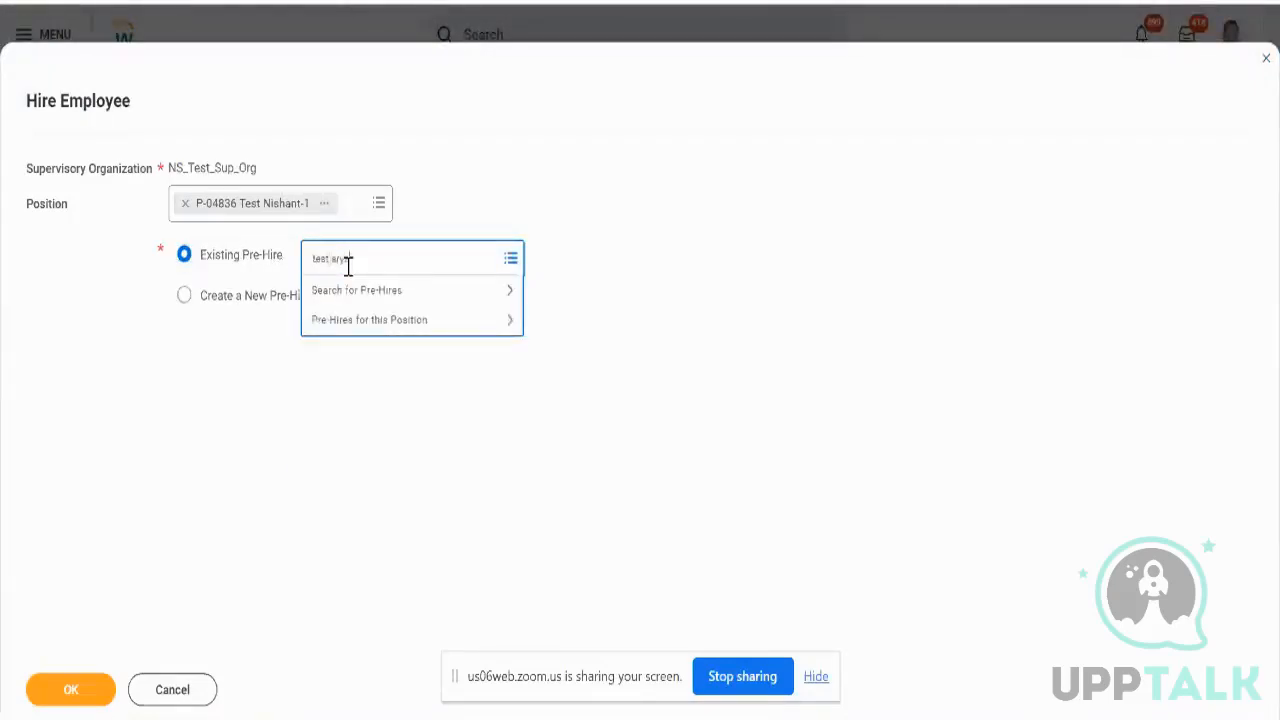
{"action": "type", "text": "an"}
{"action": "key", "text": "Return"}
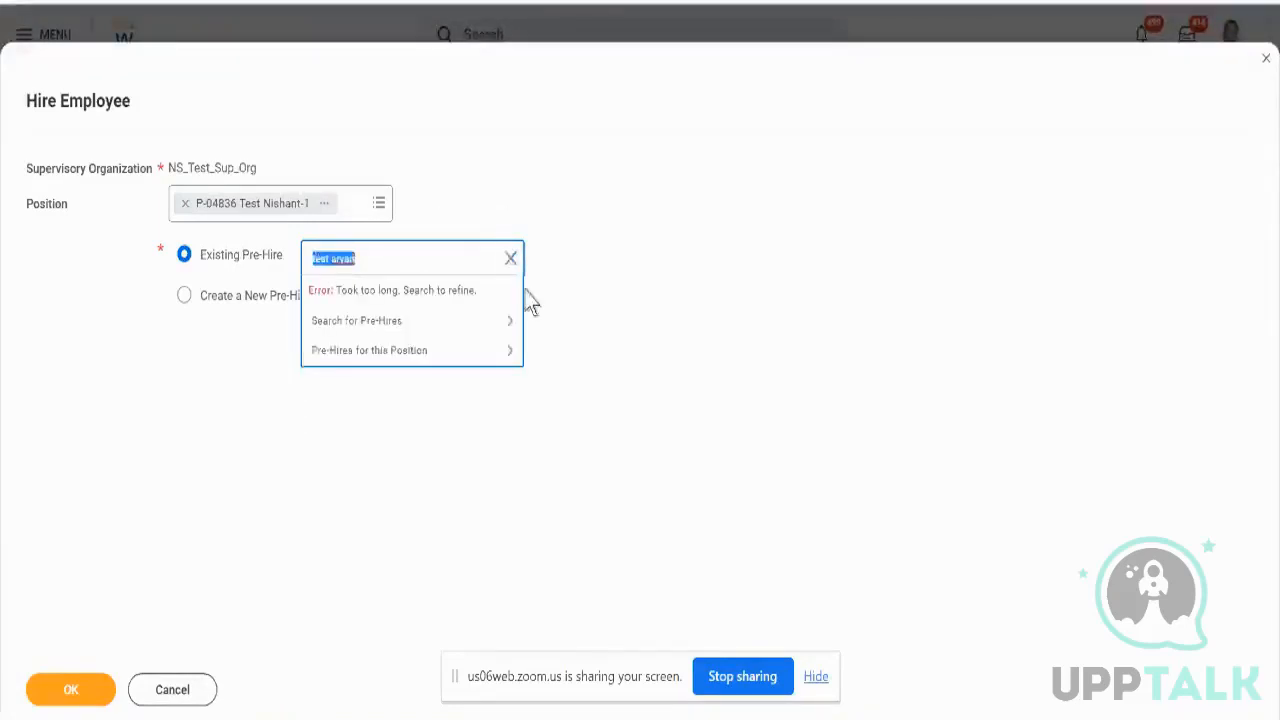
{"action": "left_click", "coordinate": [401, 322]}
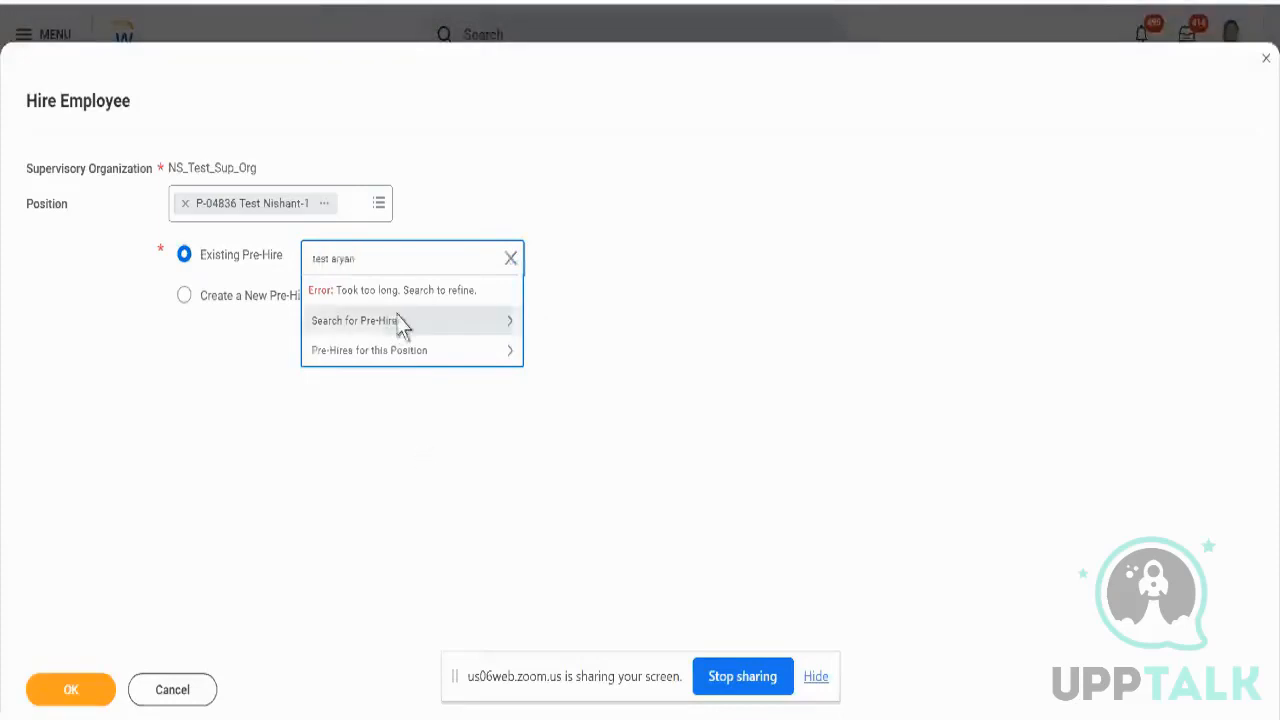
{"action": "left_click", "coordinate": [272, 430]}
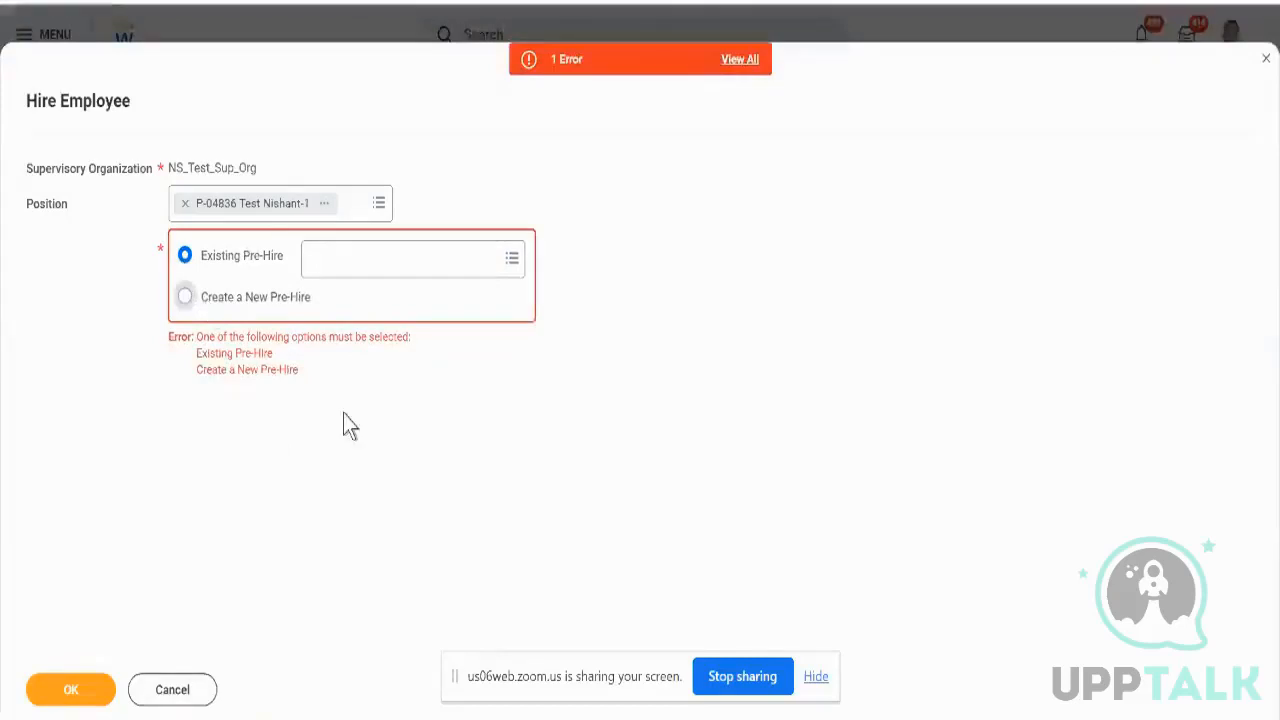
{"action": "left_click", "coordinate": [185, 296]}
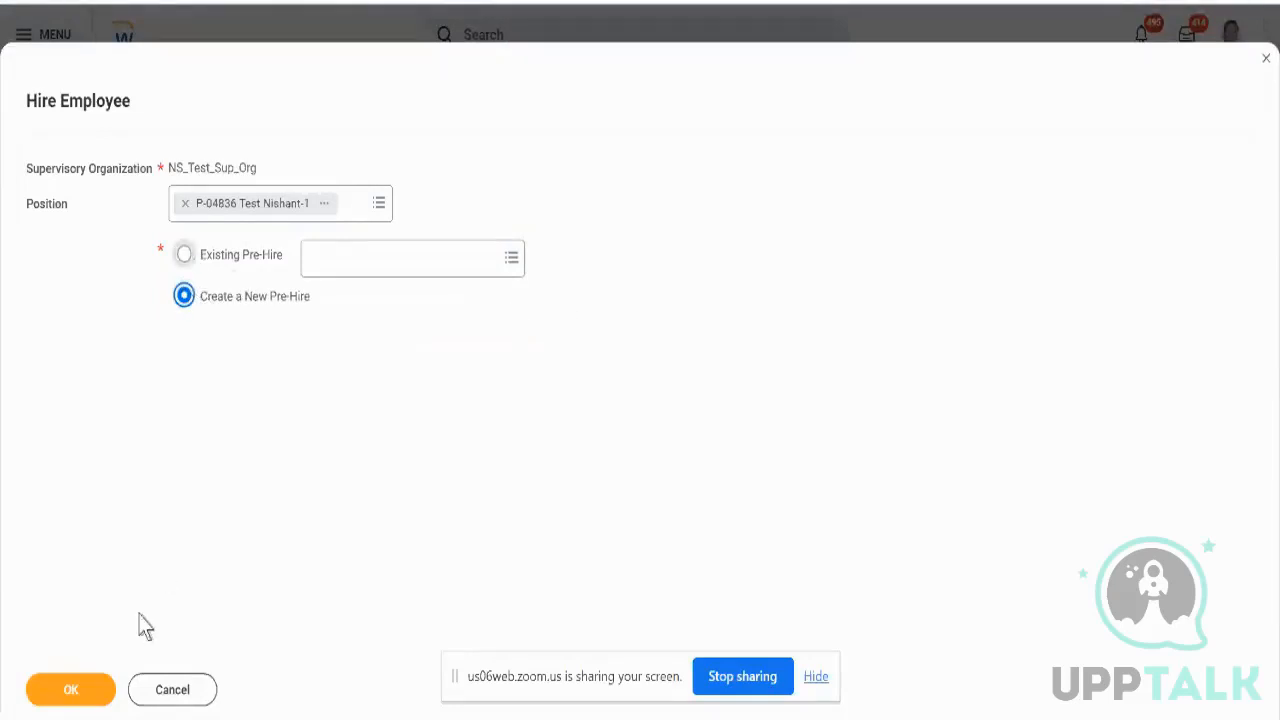
{"action": "left_click", "coordinate": [92, 690]}
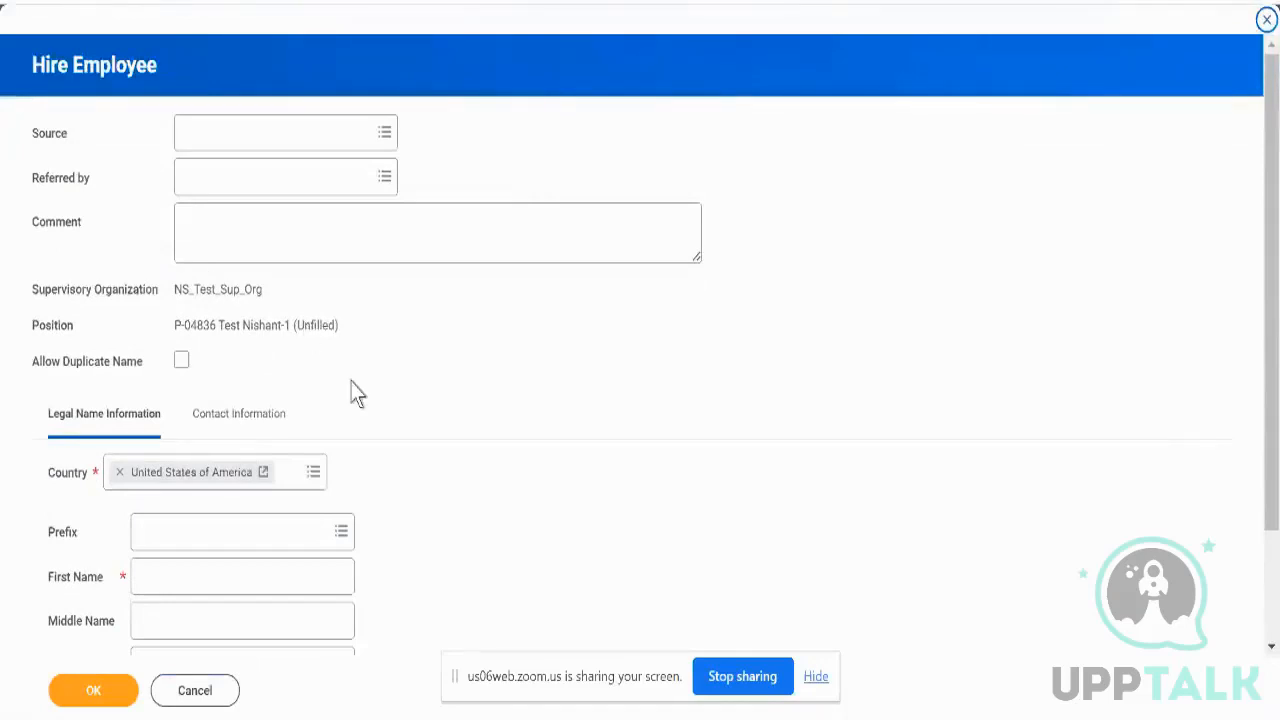
- Enter the pre-hire's legal first and last name, then bring up Contact Information
{"action": "scroll", "coordinate": [357, 393], "scroll_direction": "down", "scroll_amount": 1}
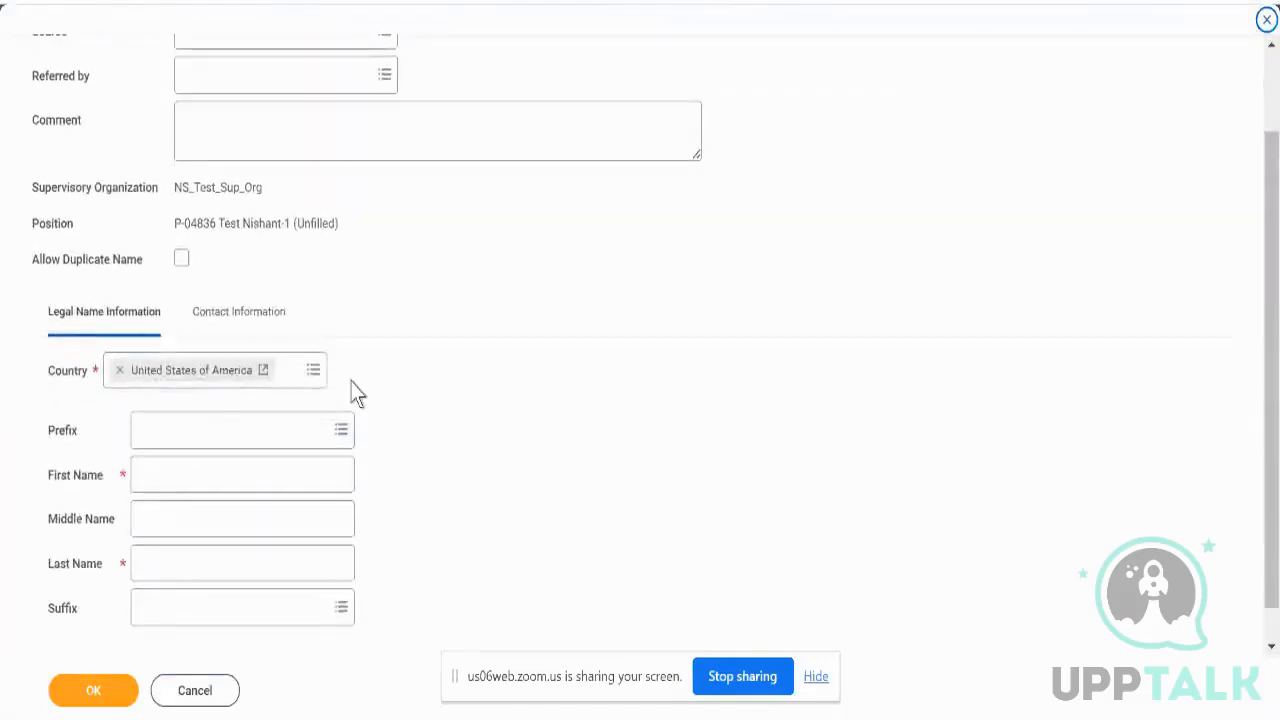
{"action": "scroll", "coordinate": [357, 393], "scroll_direction": "up", "scroll_amount": 1}
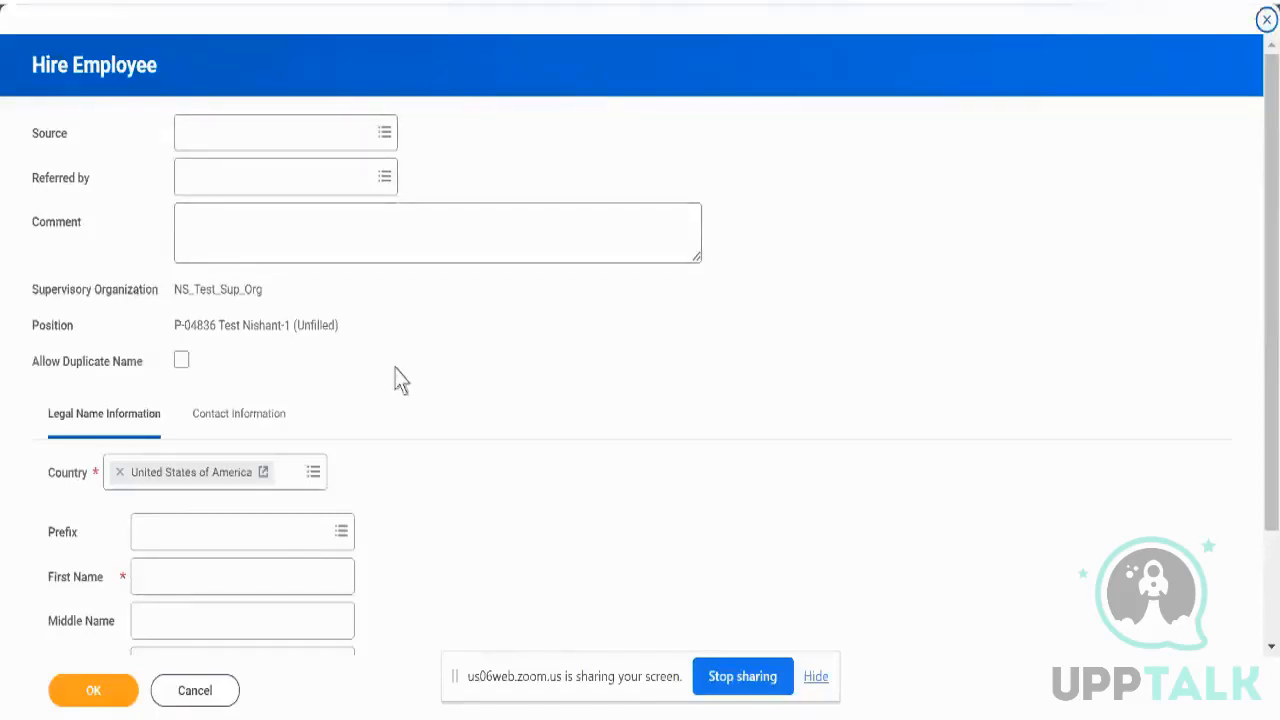
{"action": "scroll", "coordinate": [396, 378], "scroll_direction": "down", "scroll_amount": 1}
{"action": "left_click", "coordinate": [258, 431]}
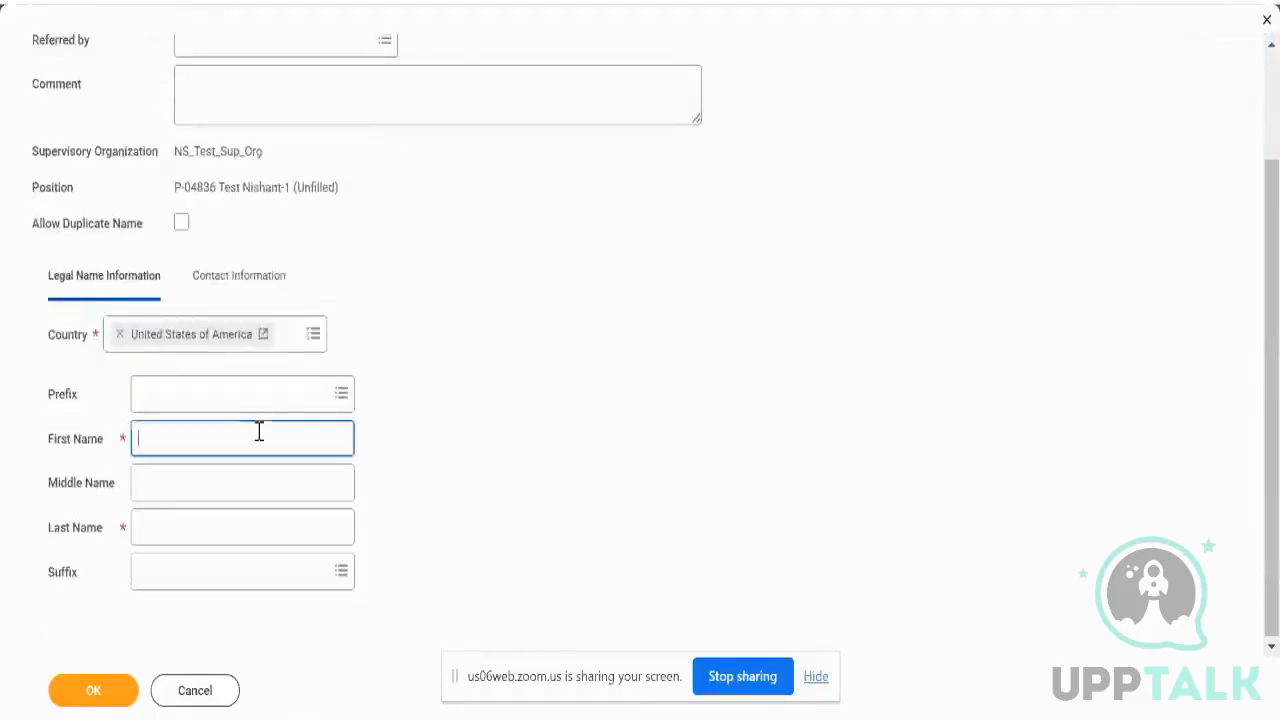
{"action": "type", "text": "Test"}
{"action": "key", "text": "Tab"}
{"action": "key", "text": "Tab"}
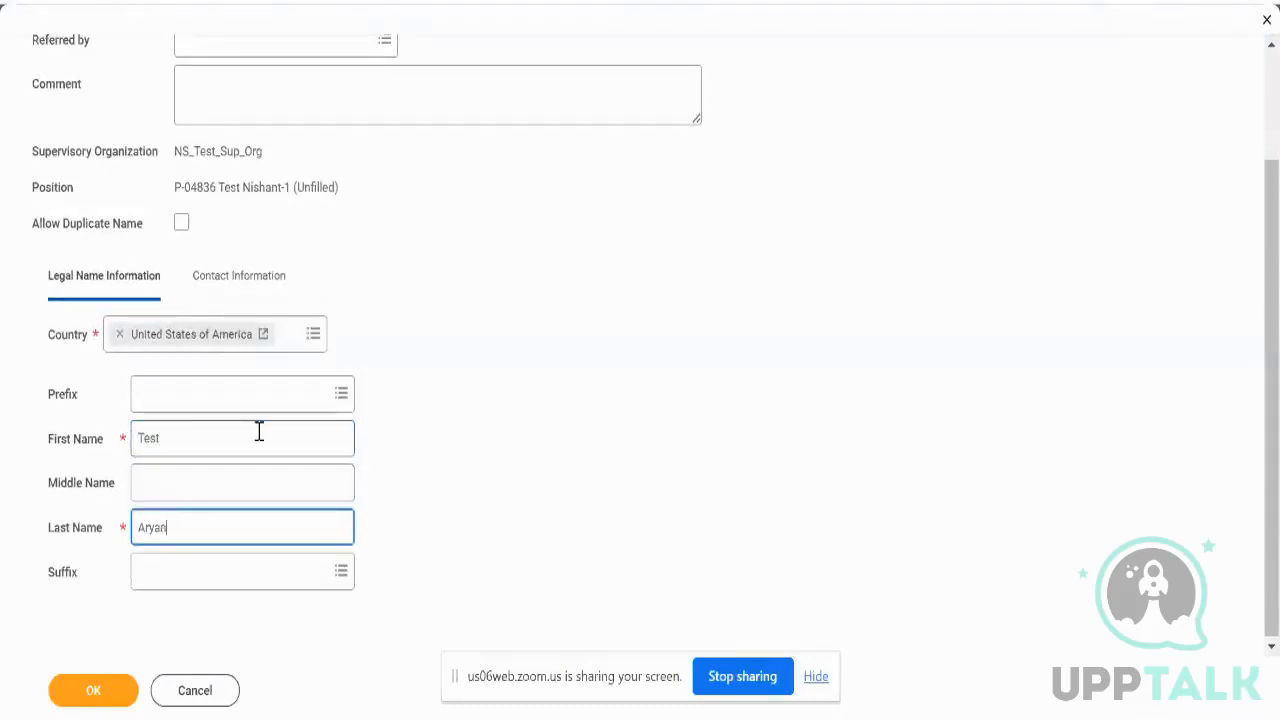
{"action": "left_click", "coordinate": [241, 278]}
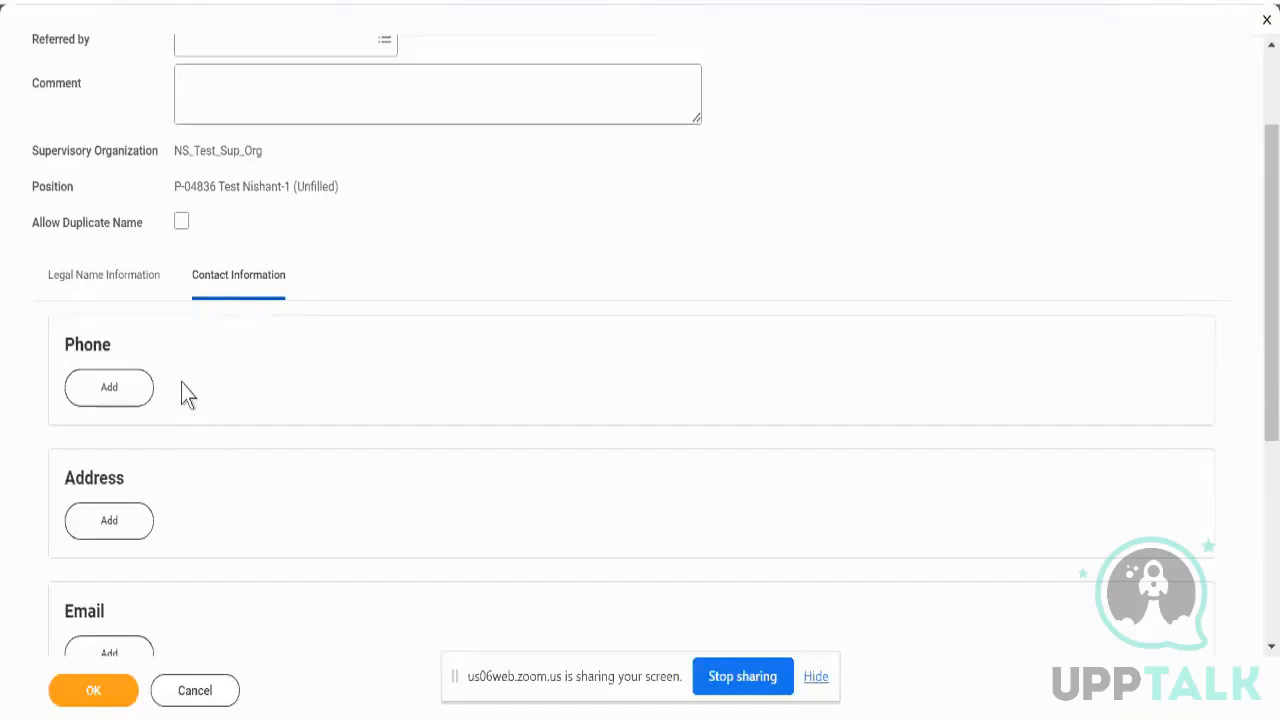
- Add the pre-hire's email address with type Home and save, which flags 1 error
{"action": "scroll", "coordinate": [140, 520], "scroll_direction": "down", "scroll_amount": 1}
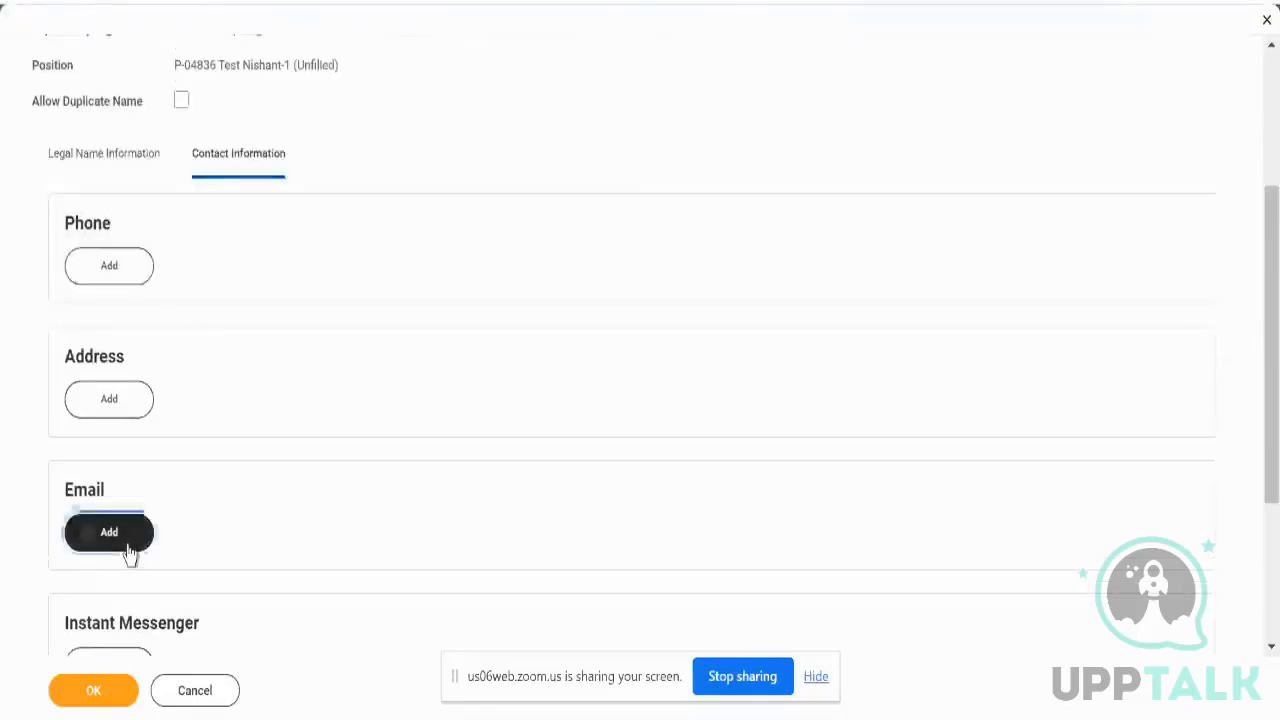
{"action": "left_click", "coordinate": [124, 540]}
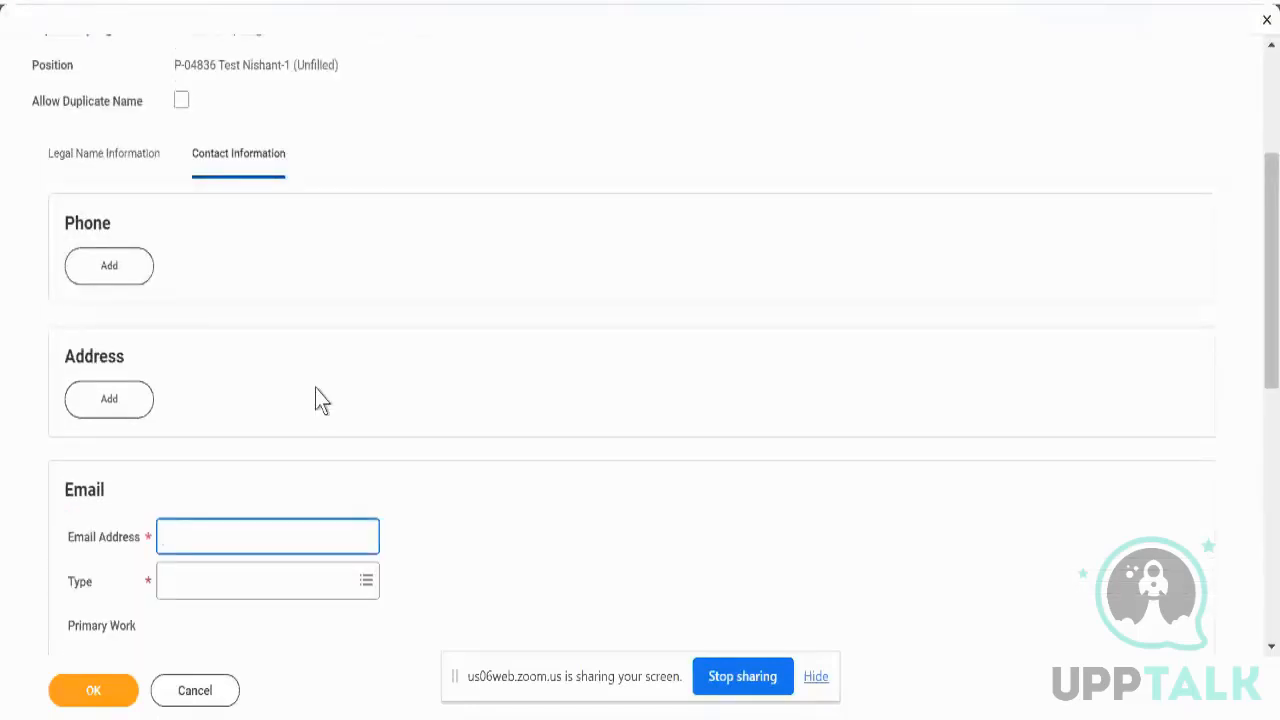
{"action": "type", "text": "test"}
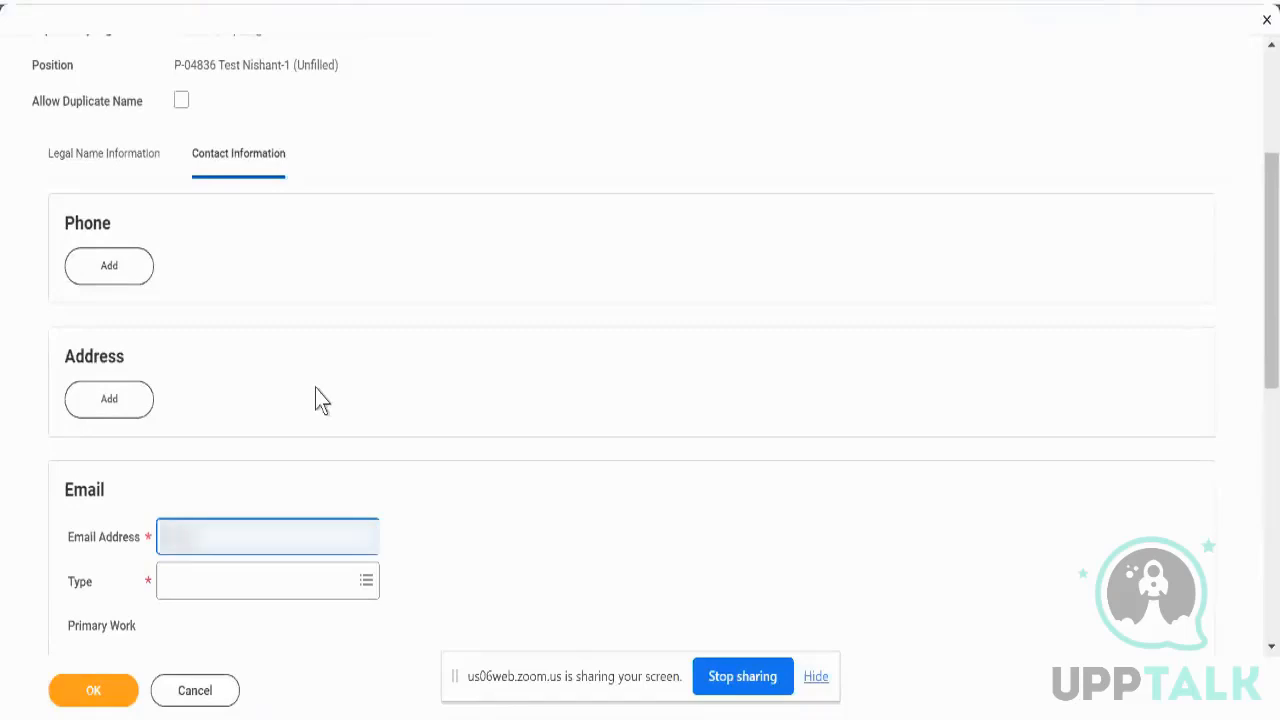
{"action": "type", "text": "@gmail.com"}
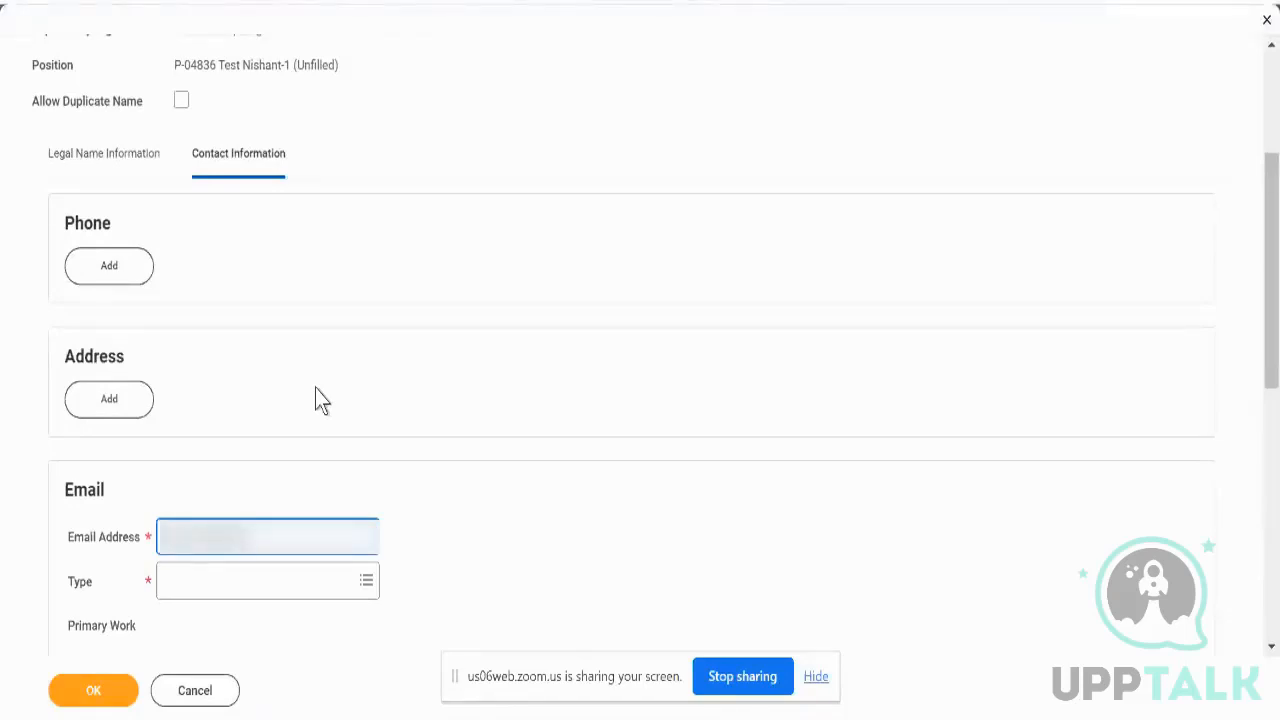
{"action": "type", "text": ".com"}
{"action": "key", "text": "Tab"}
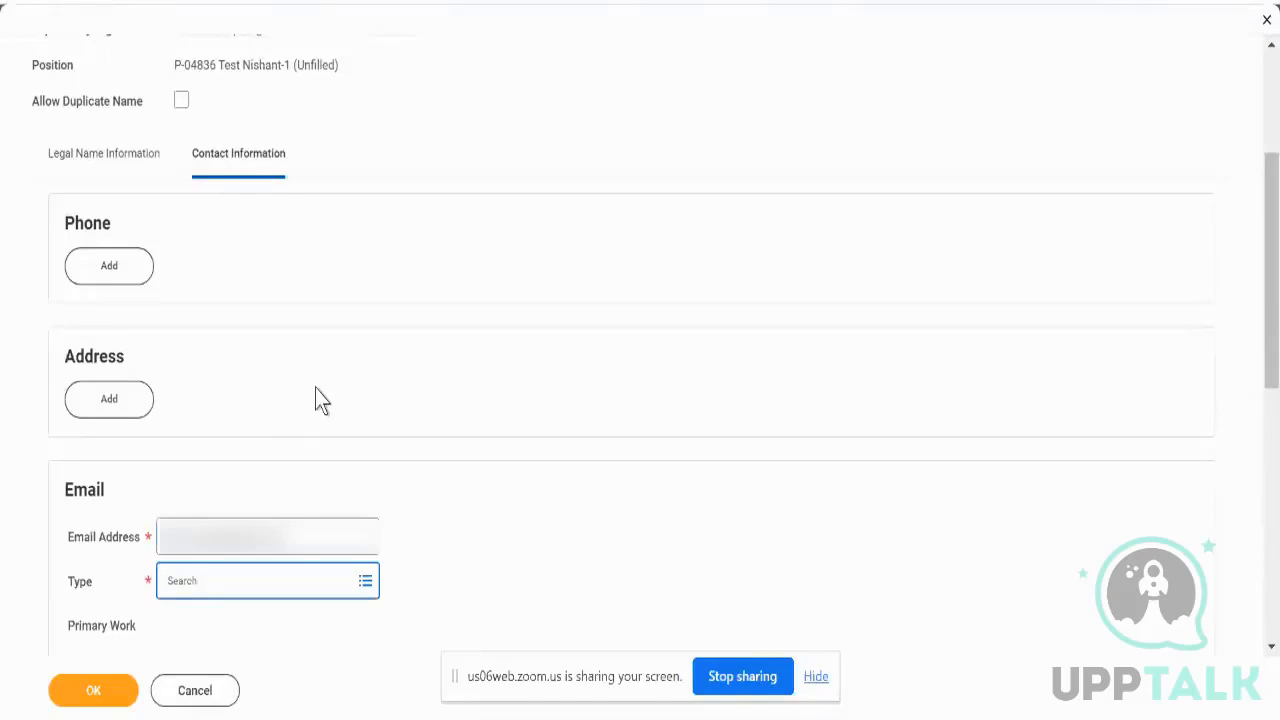
{"action": "key", "text": "Return"}
{"action": "key", "text": "Return"}
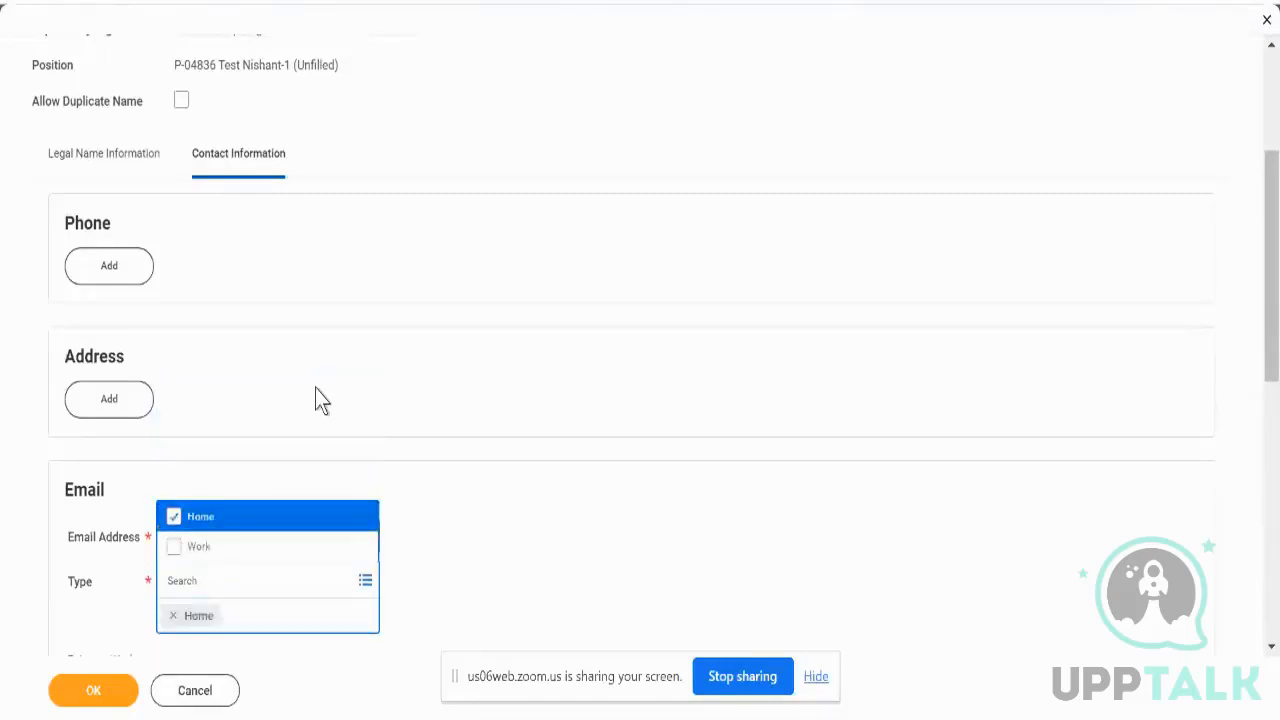
{"action": "scroll", "coordinate": [315, 388], "scroll_direction": "down", "scroll_amount": 3}
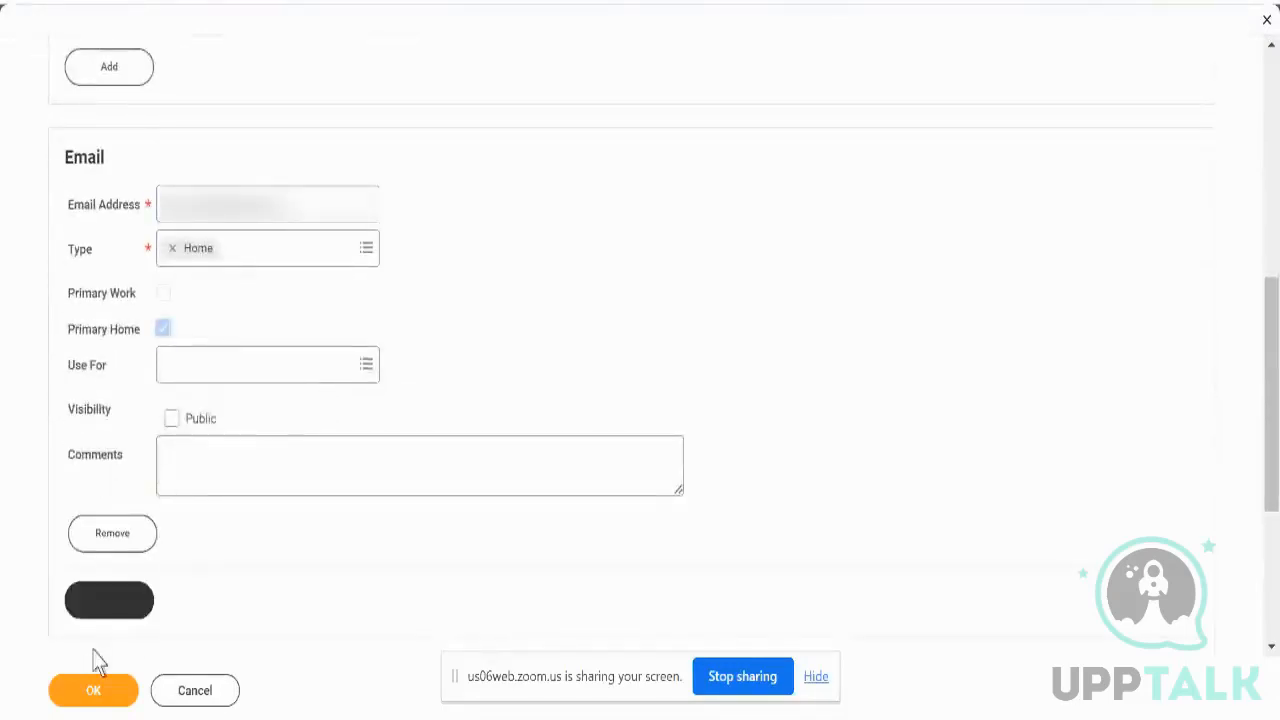
{"action": "left_click", "coordinate": [98, 700]}
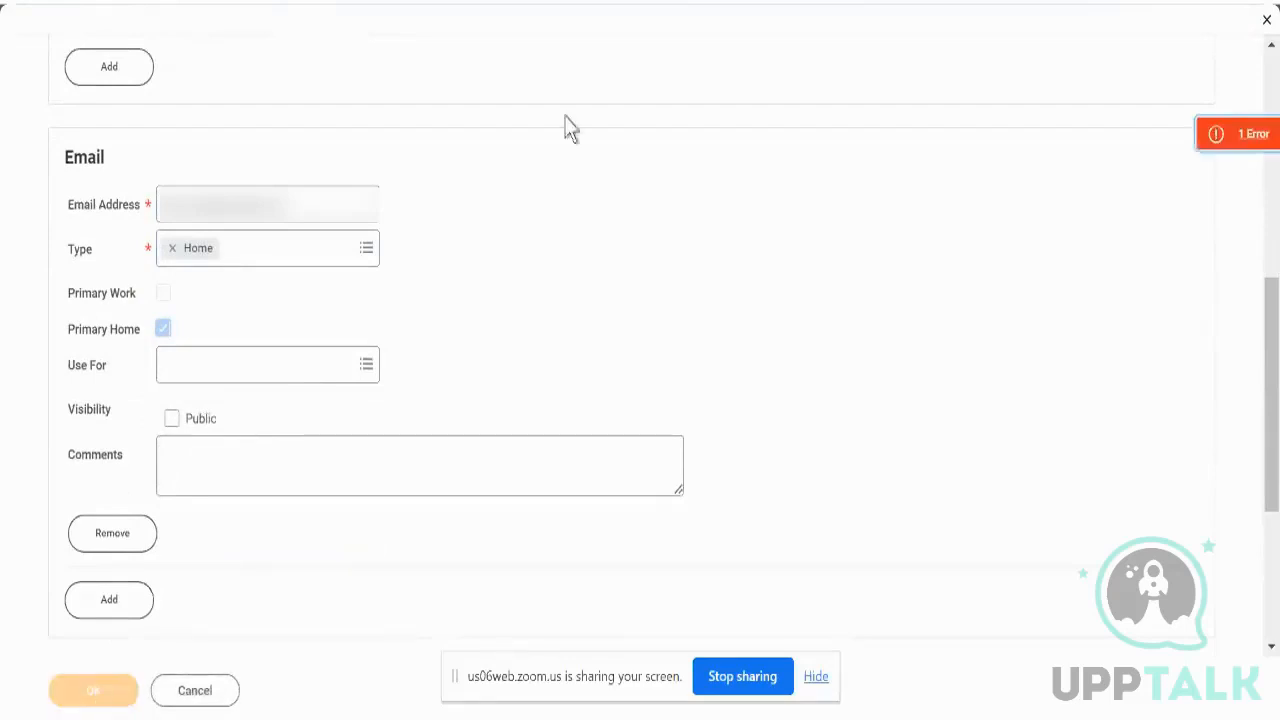
- Read and dismiss the duplicate-name error, then confirm to create the pre-hire for P-04836
{"action": "left_click", "coordinate": [1183, 156]}
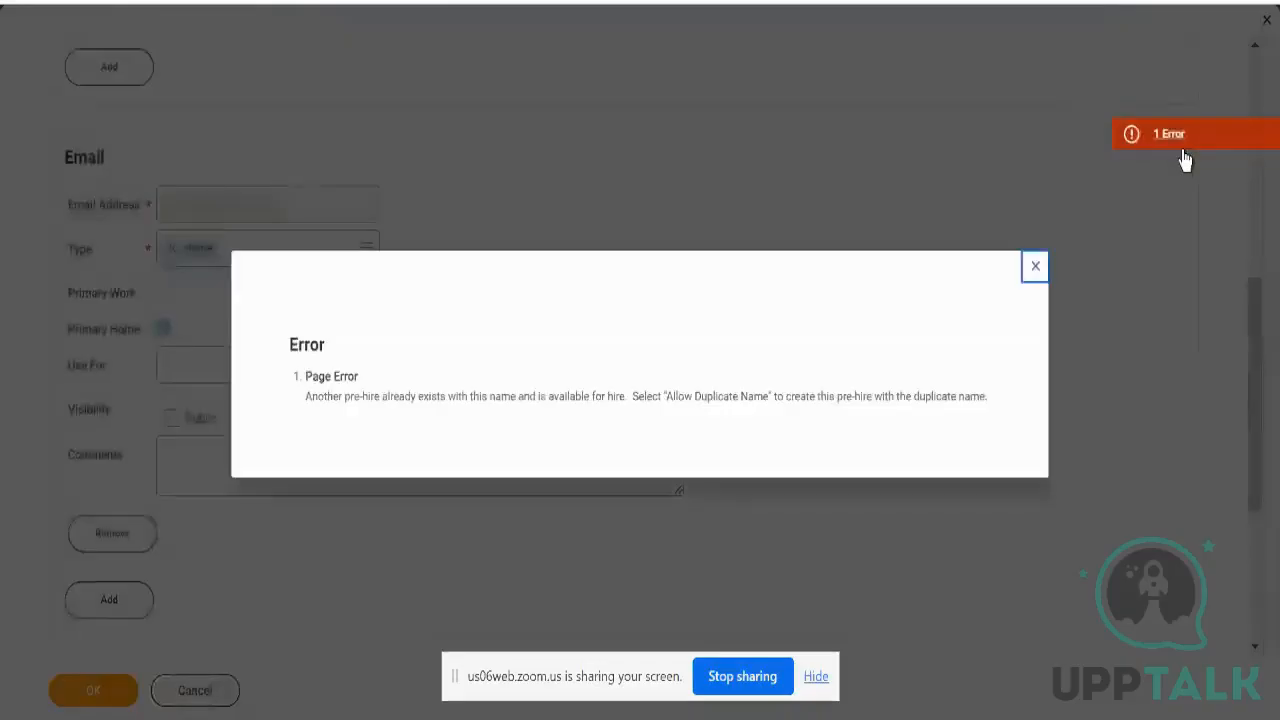
{"action": "left_click", "coordinate": [1035, 266]}
{"action": "scroll", "coordinate": [263, 277], "scroll_direction": "up", "scroll_amount": 6}
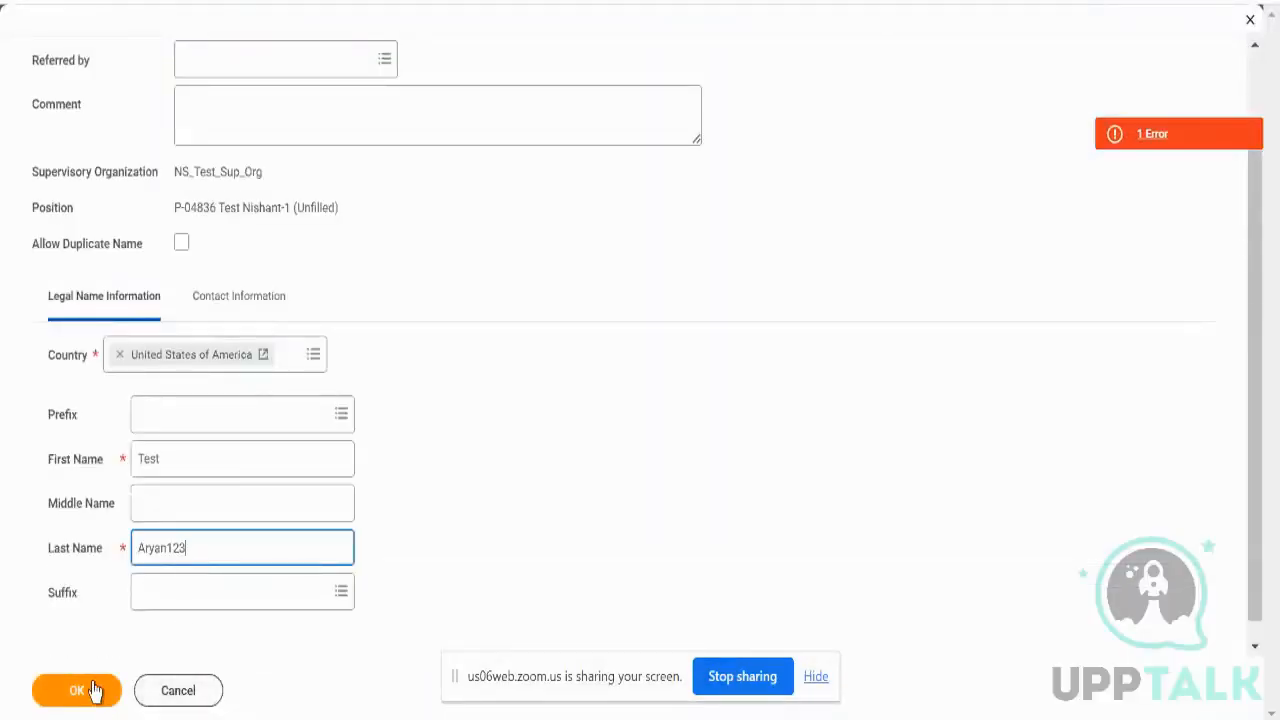
{"action": "left_click", "coordinate": [93, 690]}
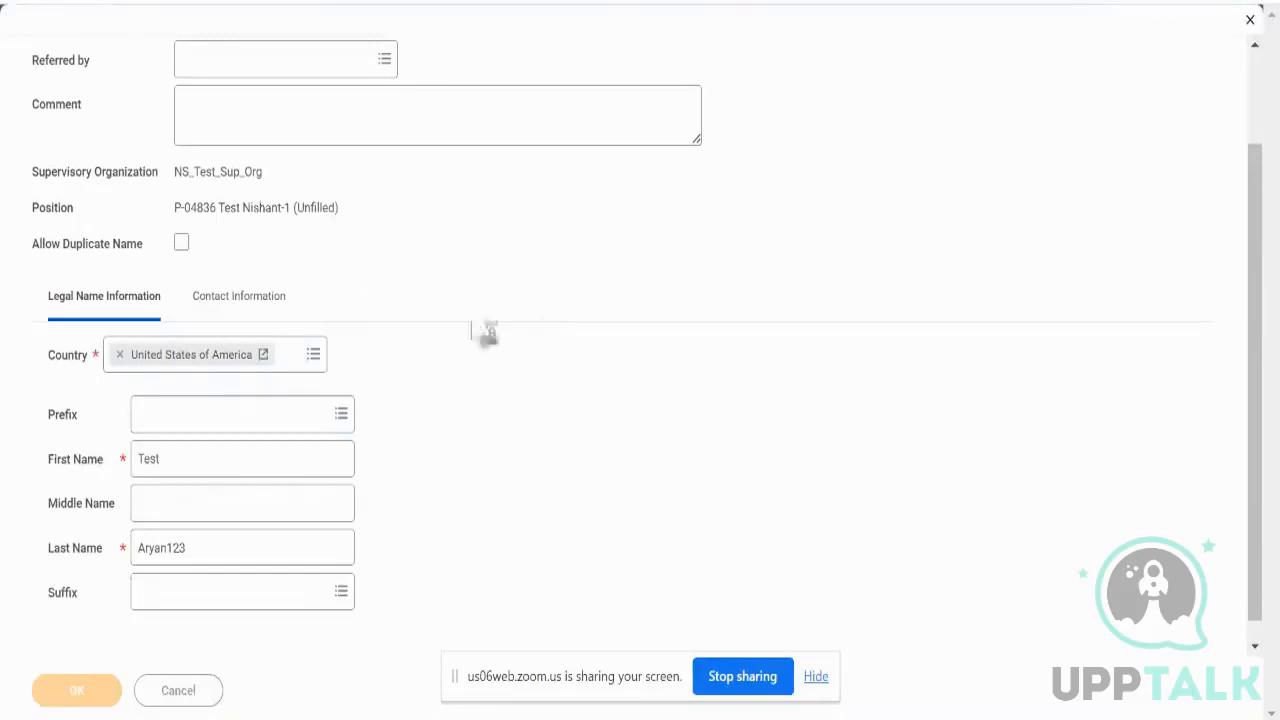
{"action": "scroll", "coordinate": [463, 333], "scroll_direction": "up", "scroll_amount": 2}
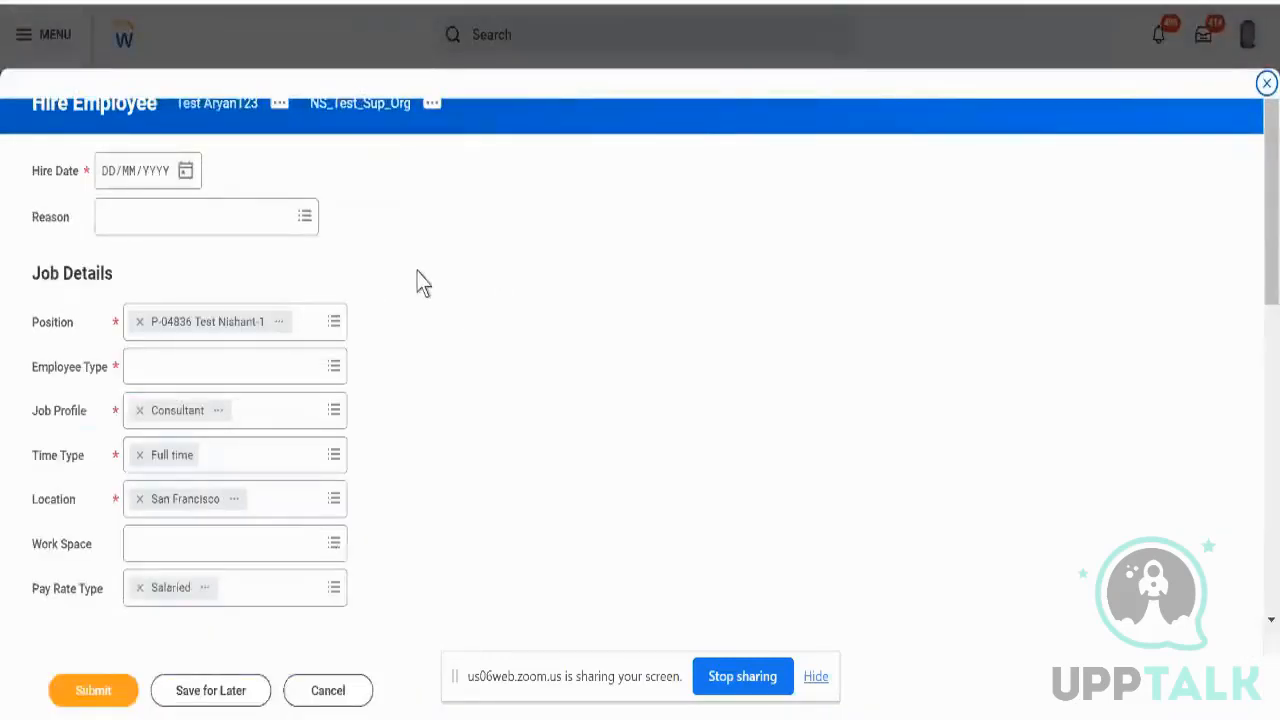
- Pick 18 September 2023 as the hire date and submit the Hire Employee form
{"action": "triple_click", "coordinate": [107, 111]}
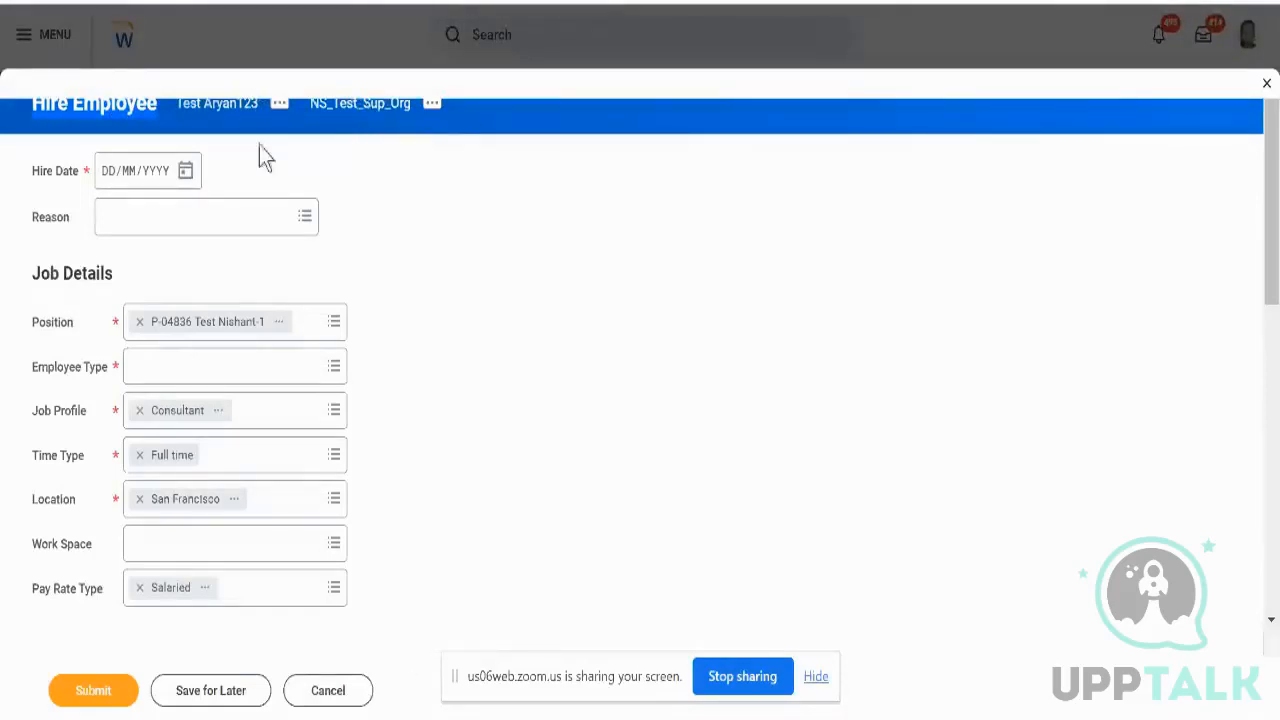
{"action": "left_click", "coordinate": [192, 176]}
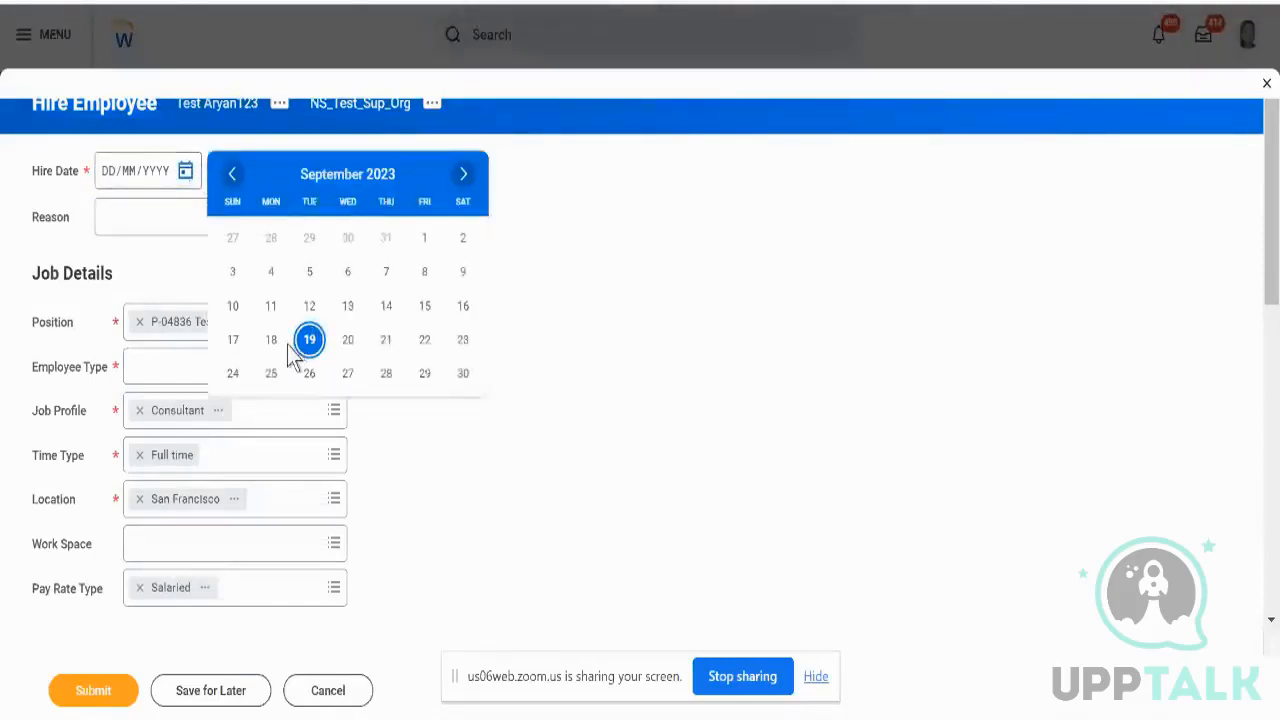
{"action": "left_click", "coordinate": [273, 344]}
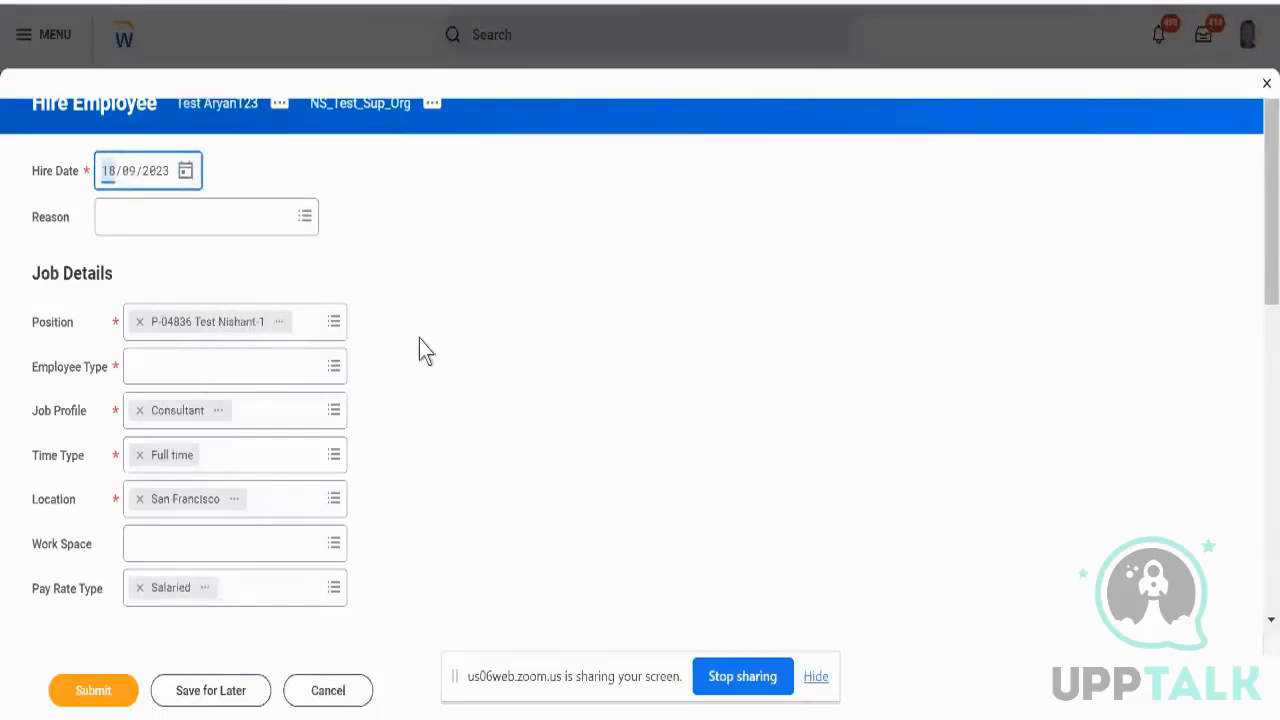
{"action": "scroll", "coordinate": [419, 339], "scroll_direction": "down", "scroll_amount": 1}
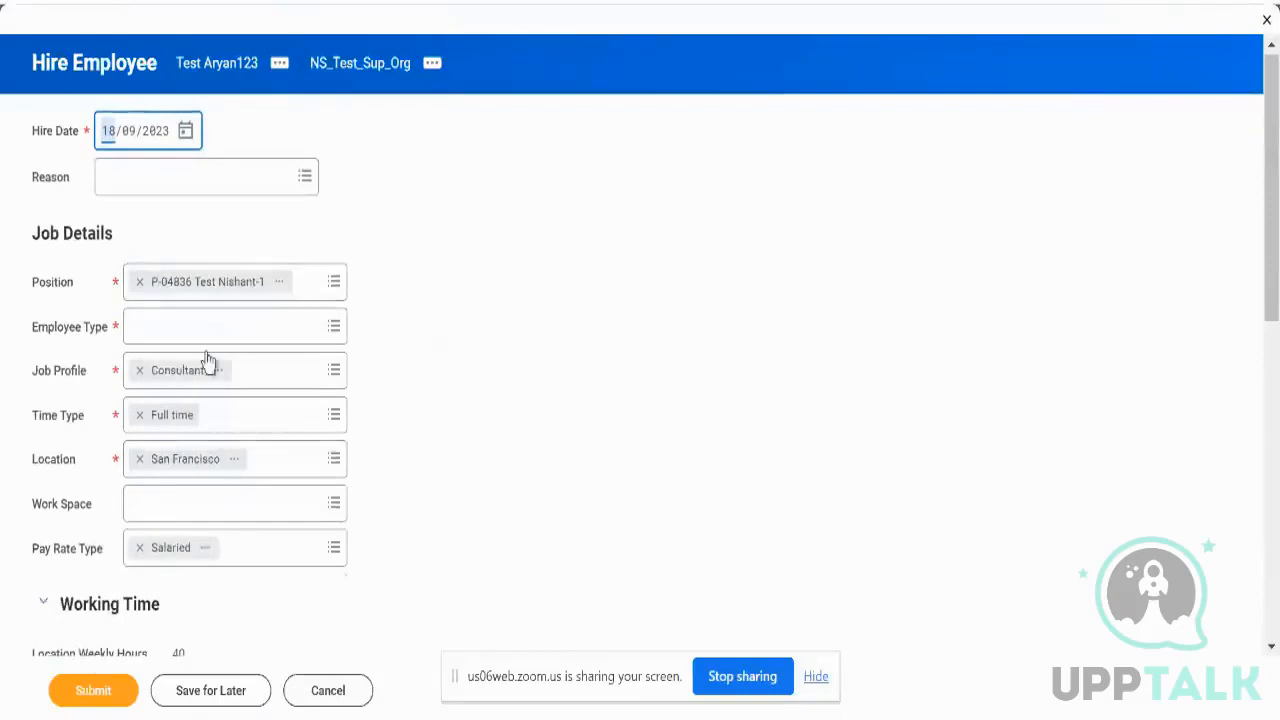
{"action": "scroll", "coordinate": [399, 447], "scroll_direction": "down", "scroll_amount": 4}
{"action": "scroll", "coordinate": [398, 446], "scroll_direction": "down", "scroll_amount": 3}
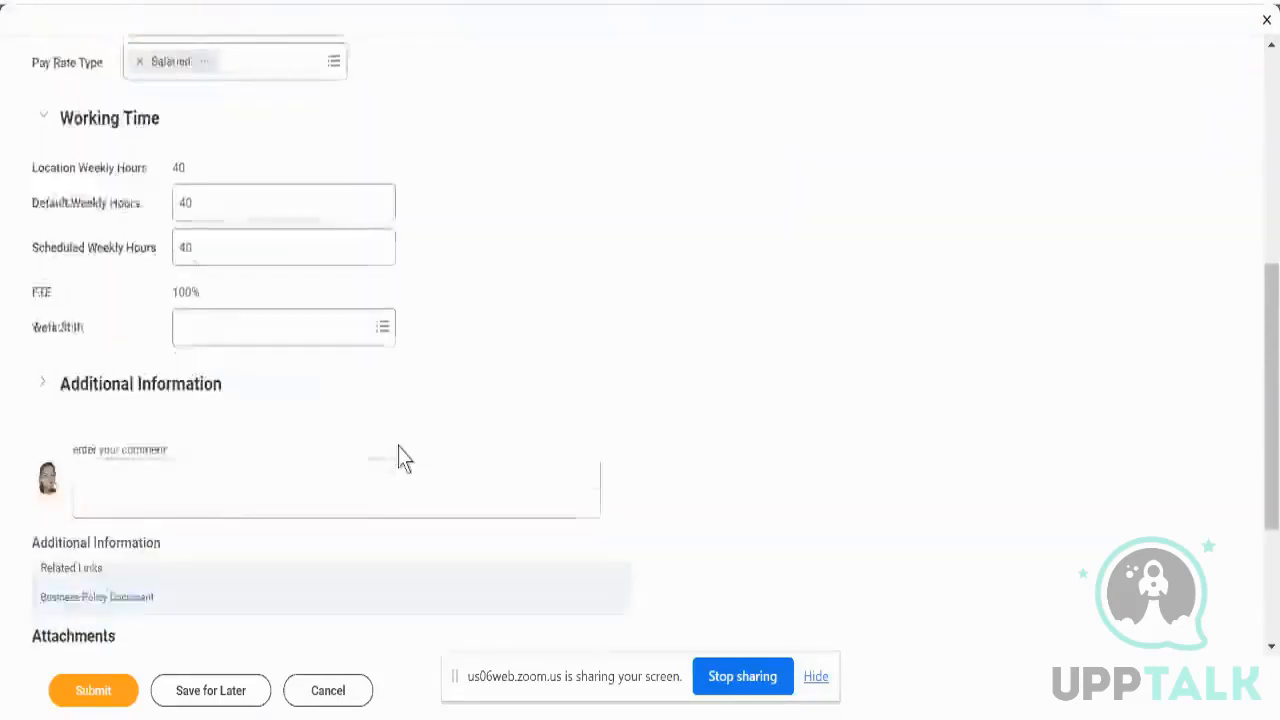
{"action": "scroll", "coordinate": [399, 446], "scroll_direction": "down", "scroll_amount": 1}
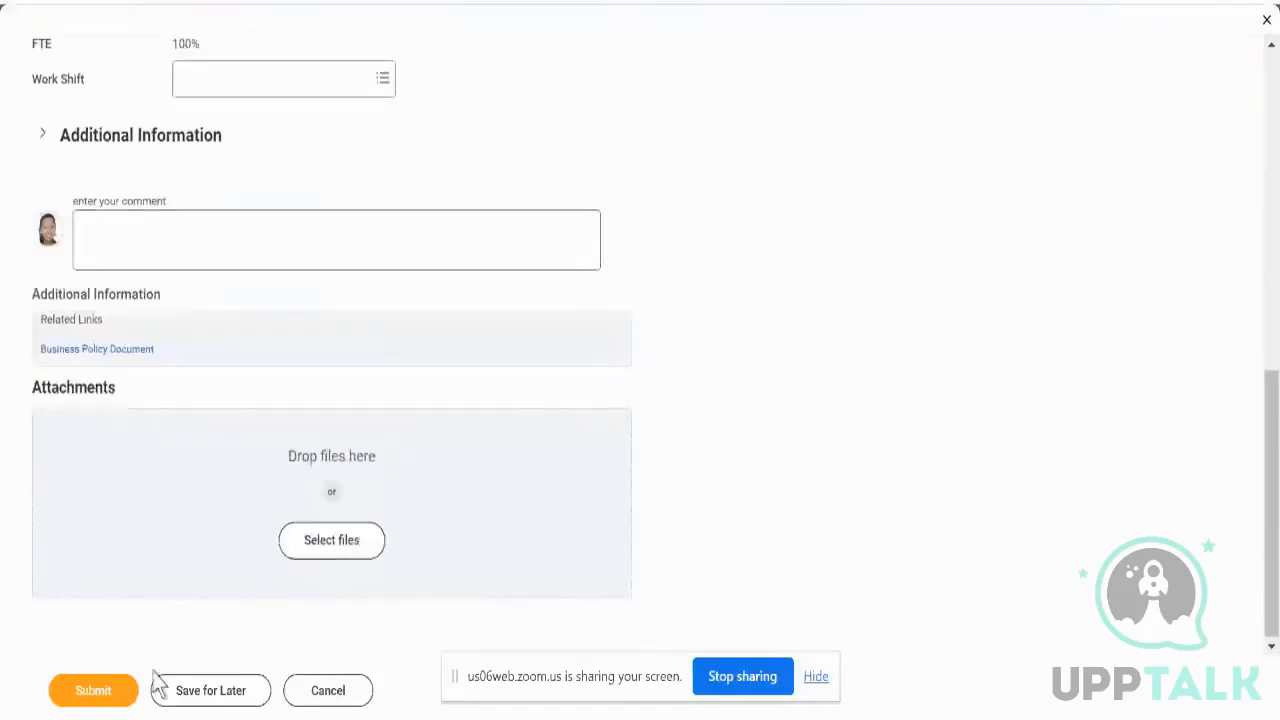
{"action": "left_click", "coordinate": [114, 697]}
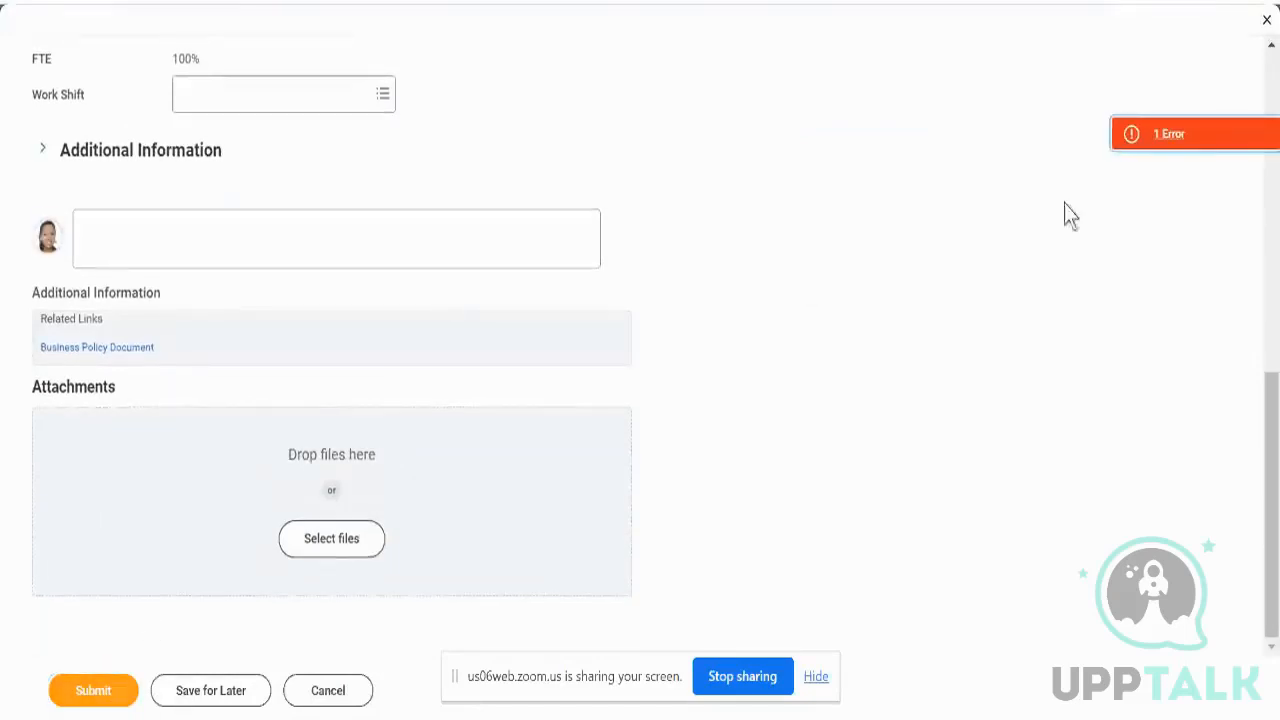
- Clear the required-field error by setting Employee Type to Regular, then resubmit the hire
{"action": "left_click", "coordinate": [1168, 136]}
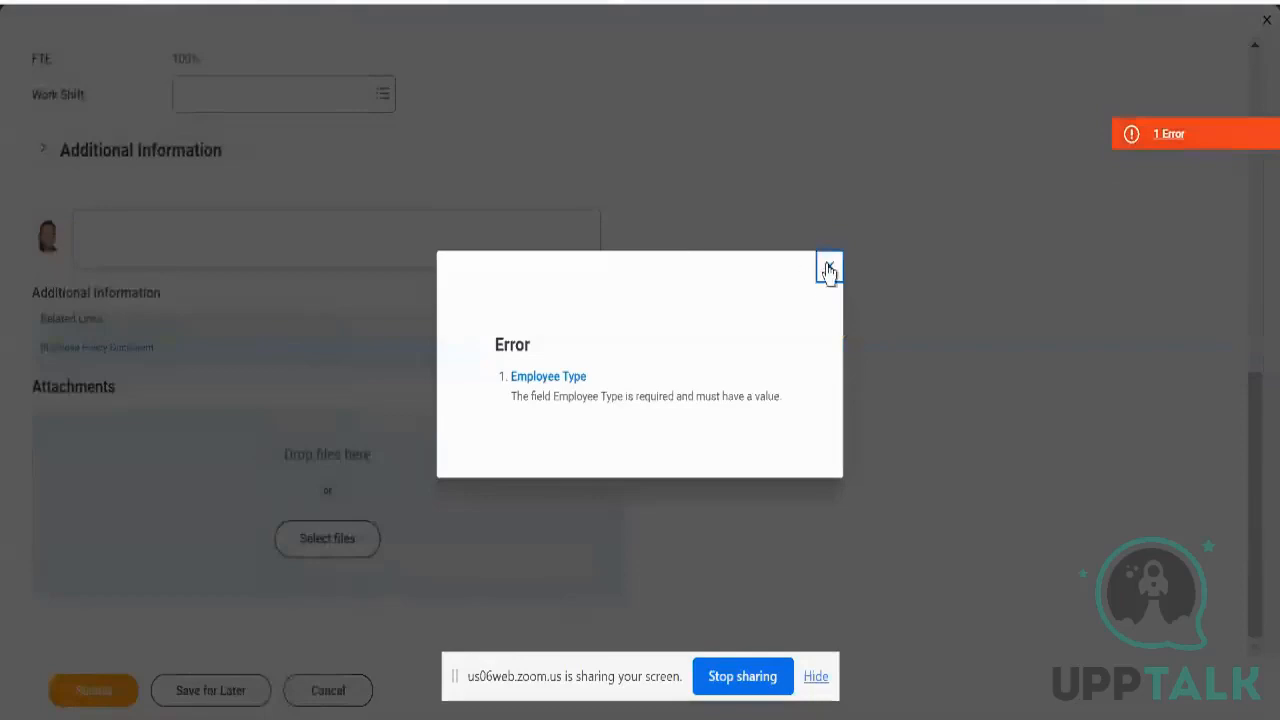
{"action": "left_click", "coordinate": [828, 270]}
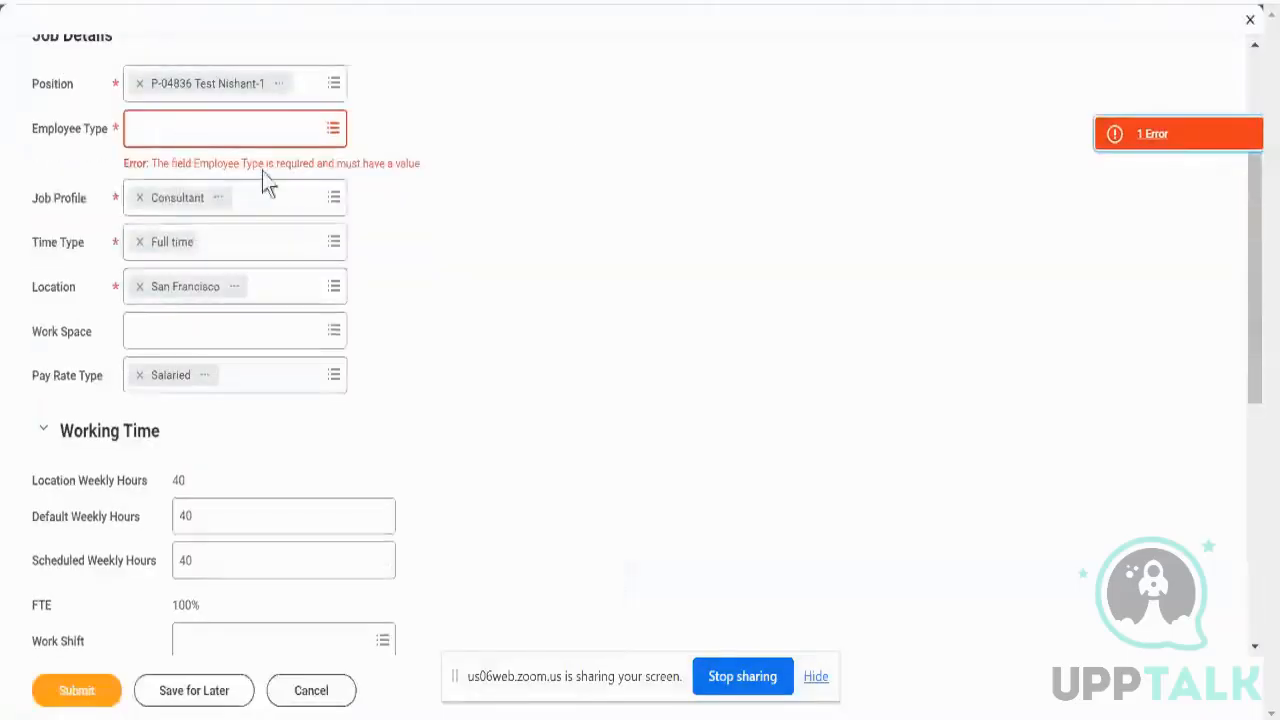
{"action": "left_click", "coordinate": [245, 130]}
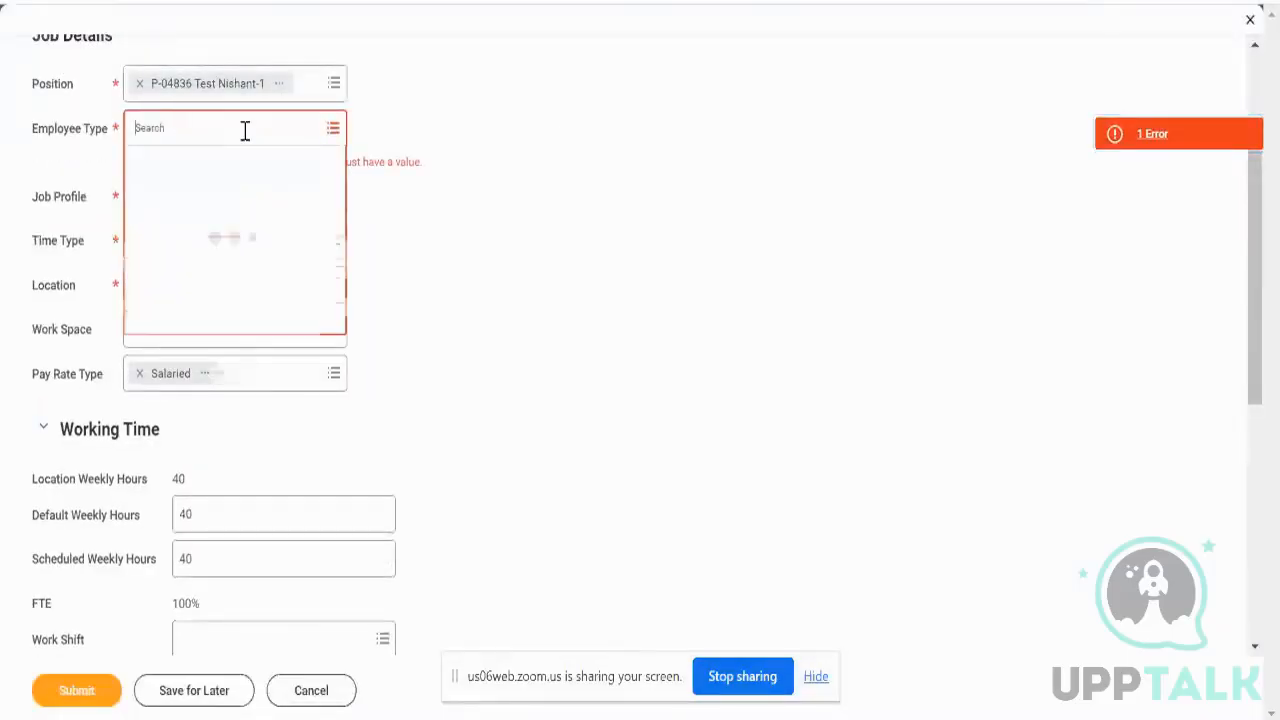
{"action": "left_click", "coordinate": [172, 200]}
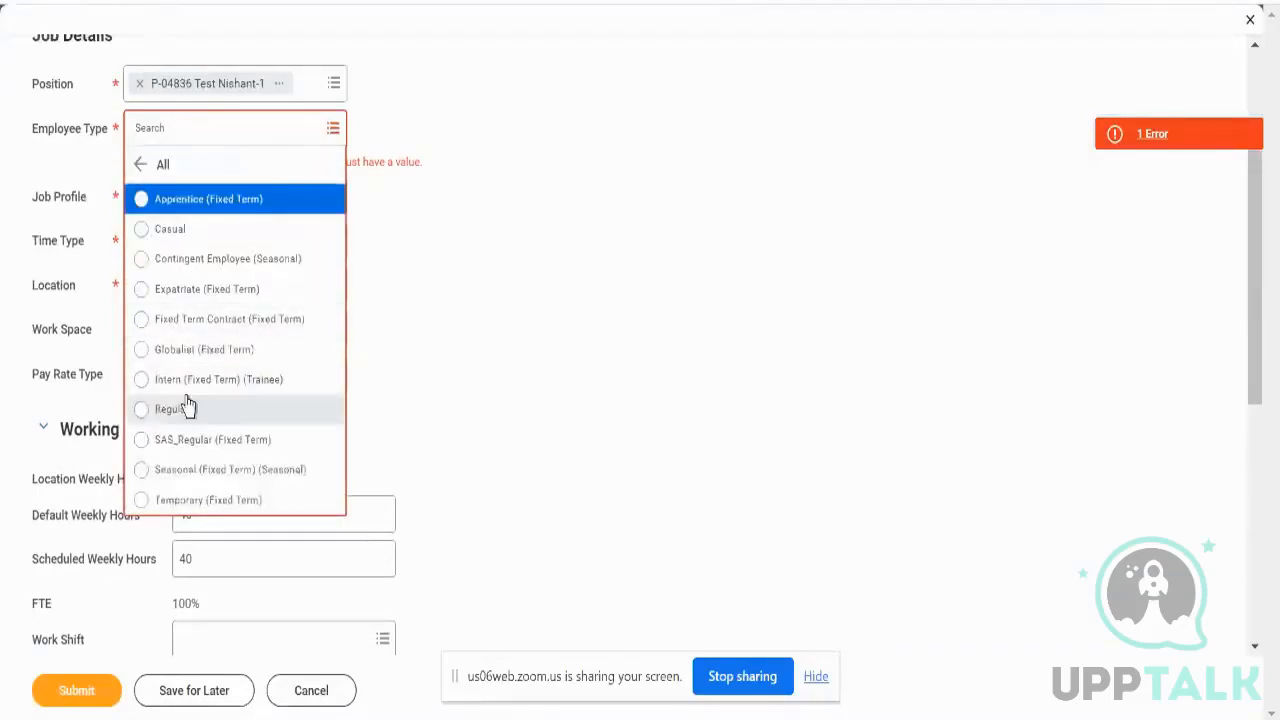
{"action": "left_click", "coordinate": [186, 397]}
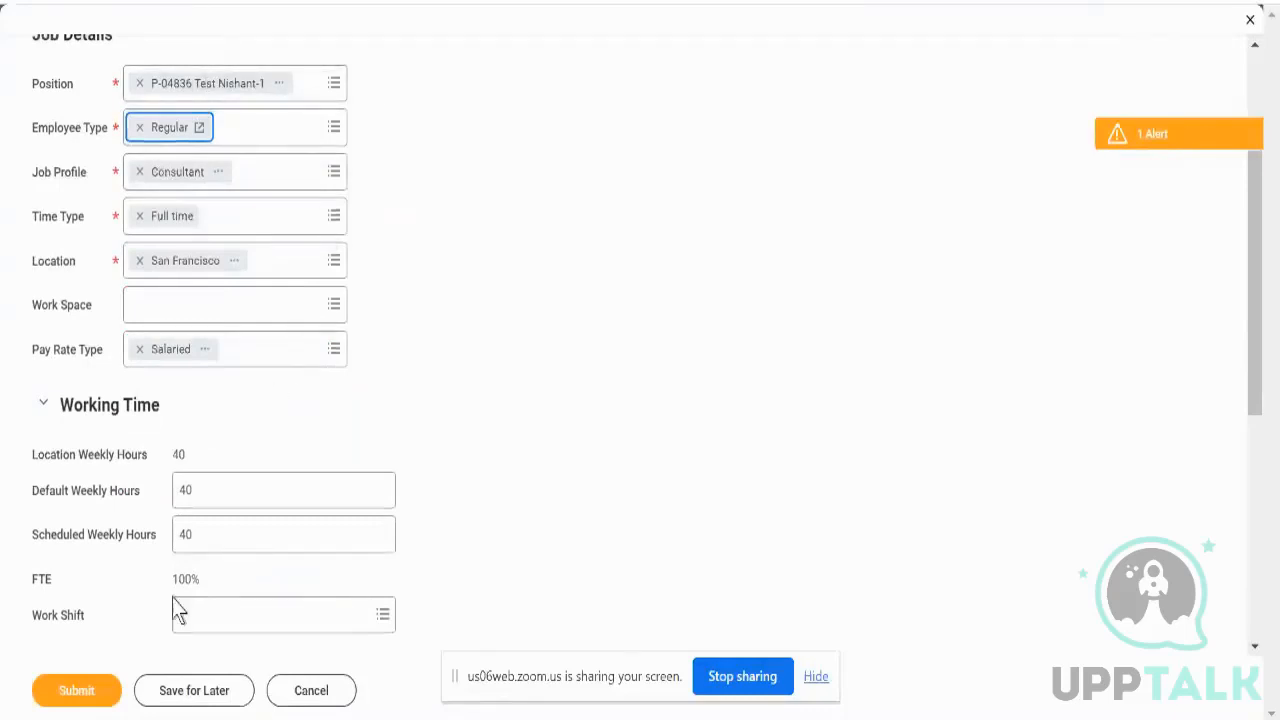
{"action": "left_click", "coordinate": [80, 700]}
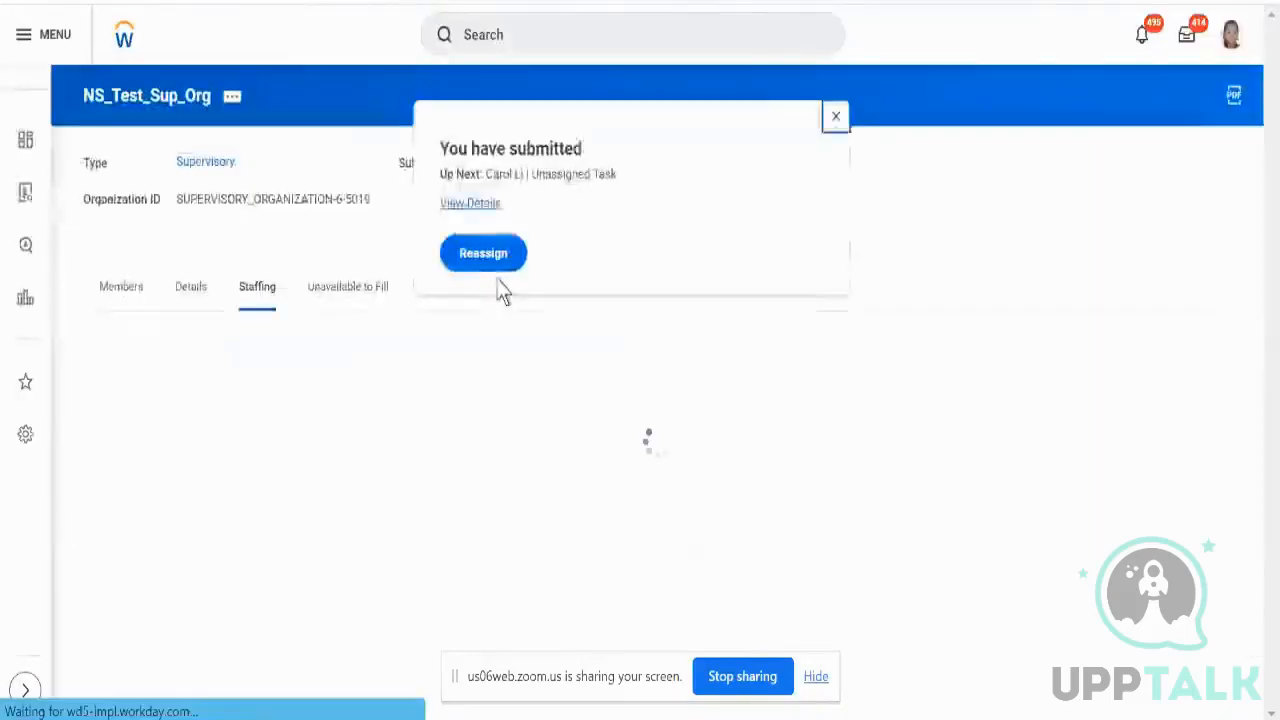
- Open the submitted hire's details and show its Process history
{"action": "left_click", "coordinate": [470, 203]}
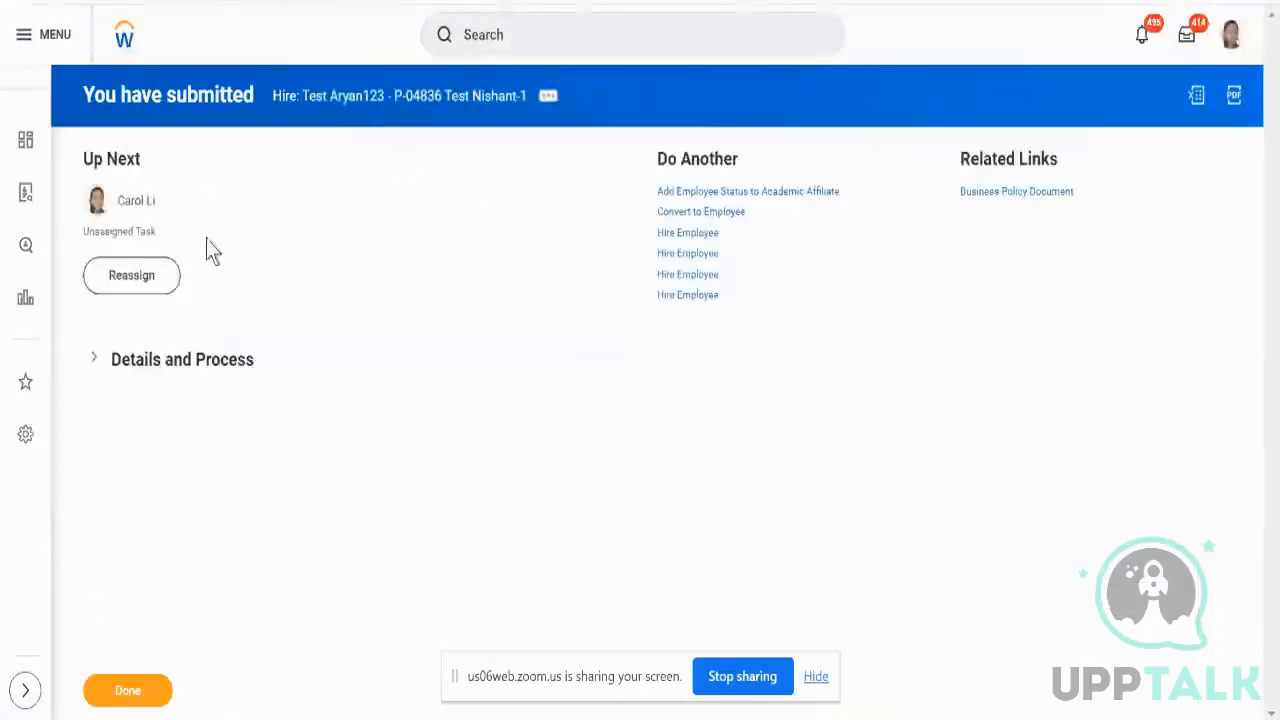
{"action": "left_click", "coordinate": [181, 377]}
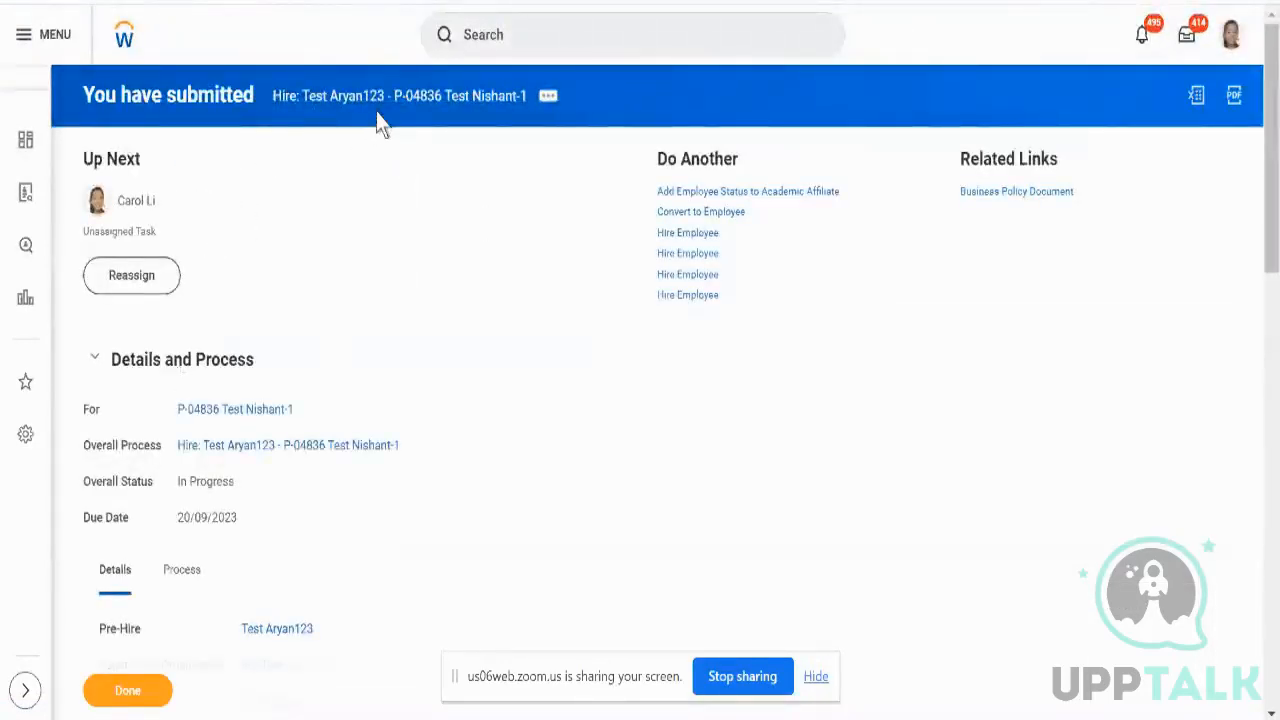
{"action": "scroll", "coordinate": [417, 340], "scroll_direction": "down", "scroll_amount": 3}
{"action": "left_click", "coordinate": [183, 300]}
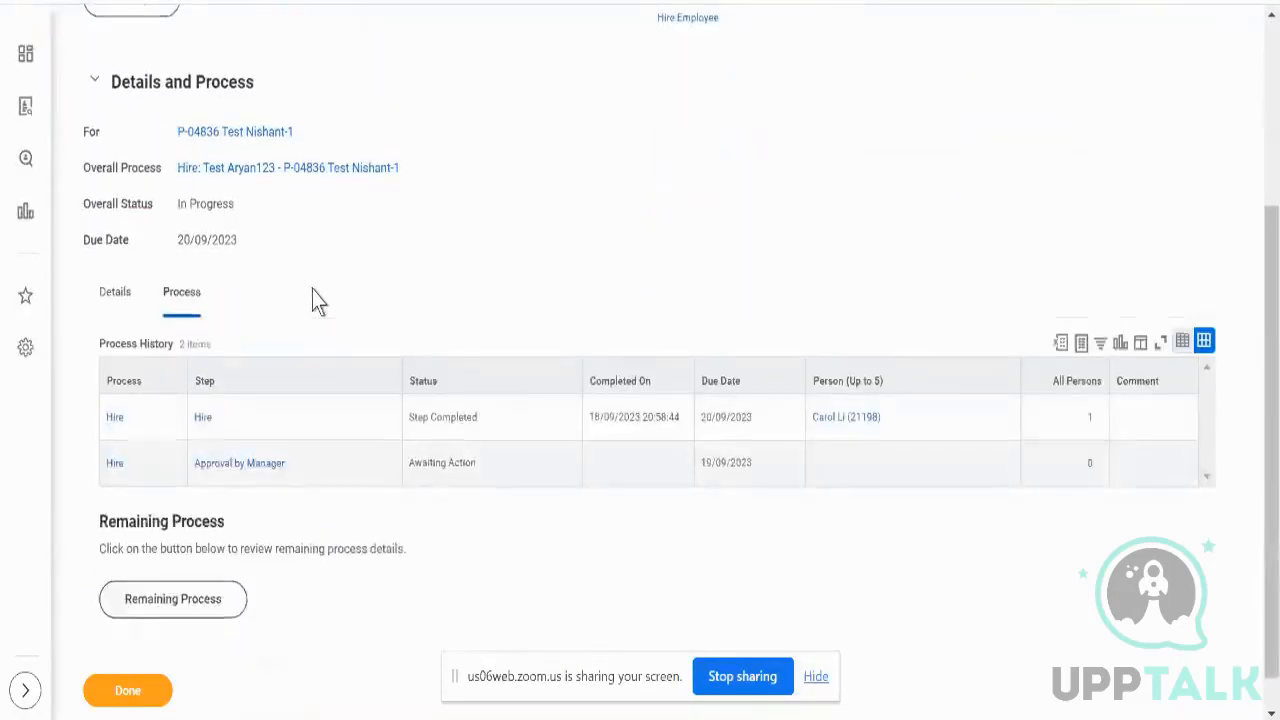
- Review the process rows: Hire step completed, Approval by Manager awaiting action
{"action": "scroll", "coordinate": [314, 300], "scroll_direction": "down", "scroll_amount": 1}
{"action": "left_click", "coordinate": [360, 418]}
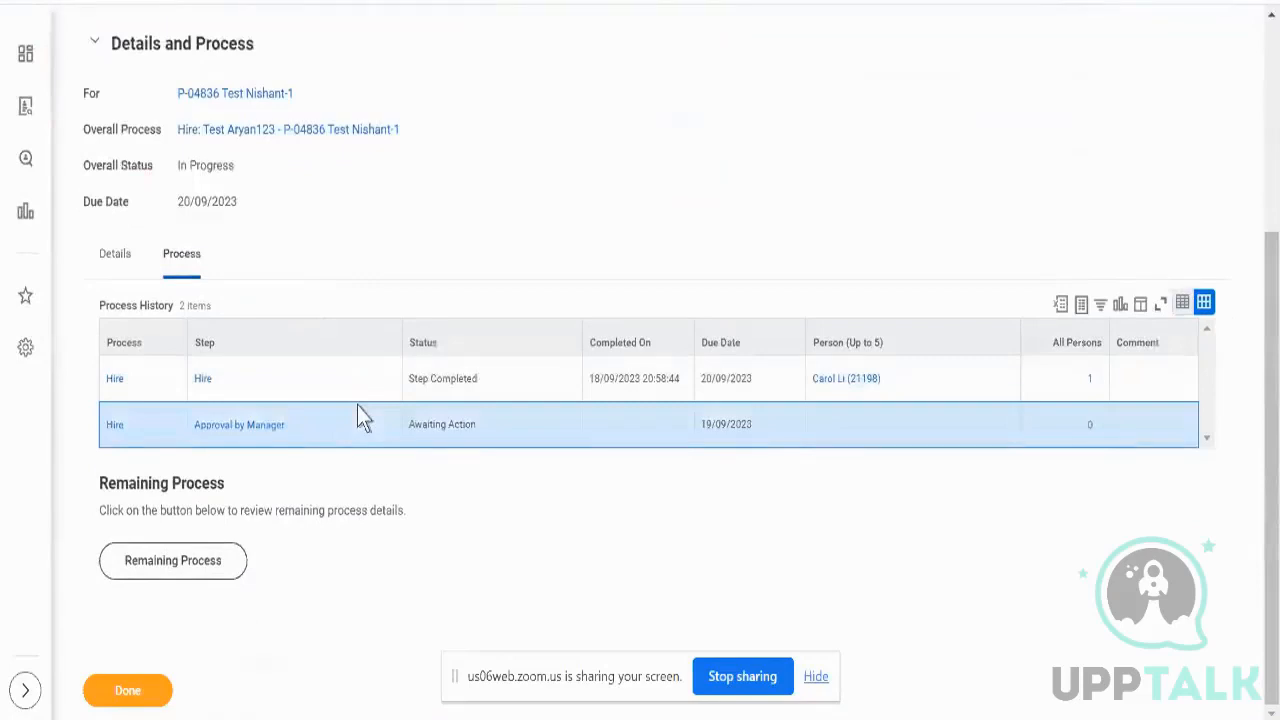
{"action": "left_click", "coordinate": [436, 386]}
{"action": "triple_click", "coordinate": [436, 385]}
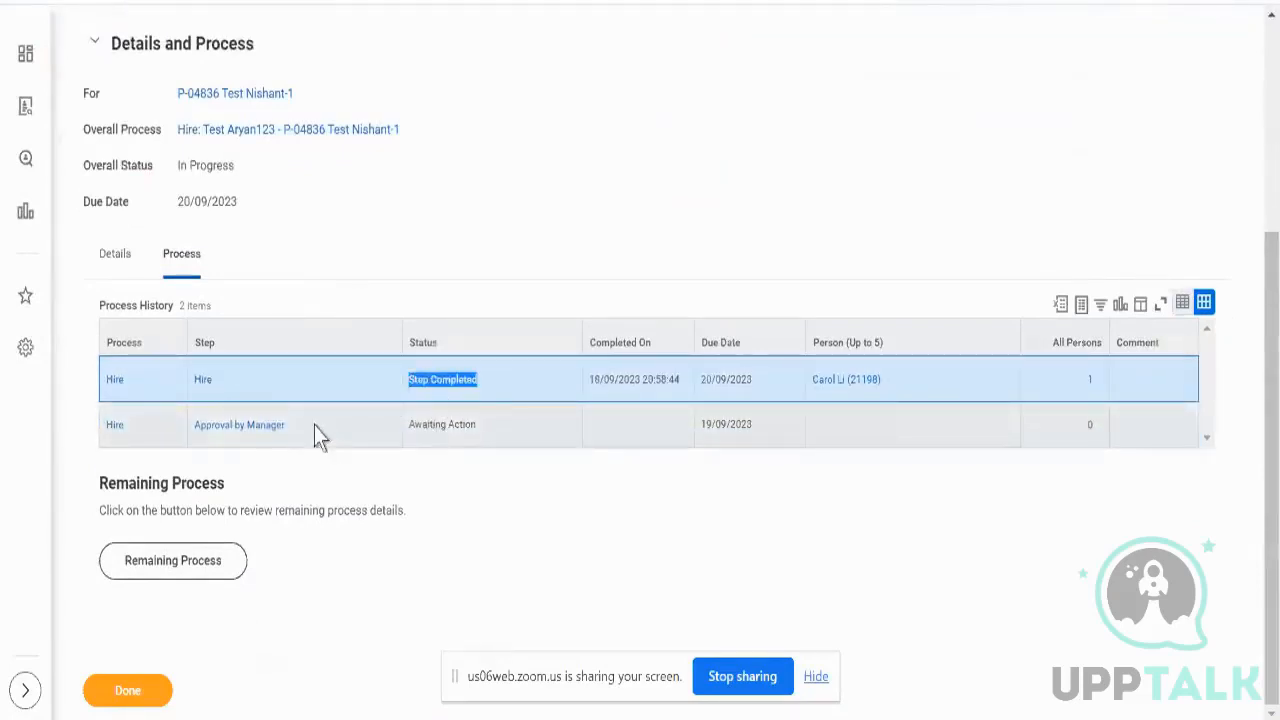
{"action": "left_click_drag", "start_coordinate": [314, 425], "coordinate": [264, 390]}
{"action": "left_click", "coordinate": [195, 435]}
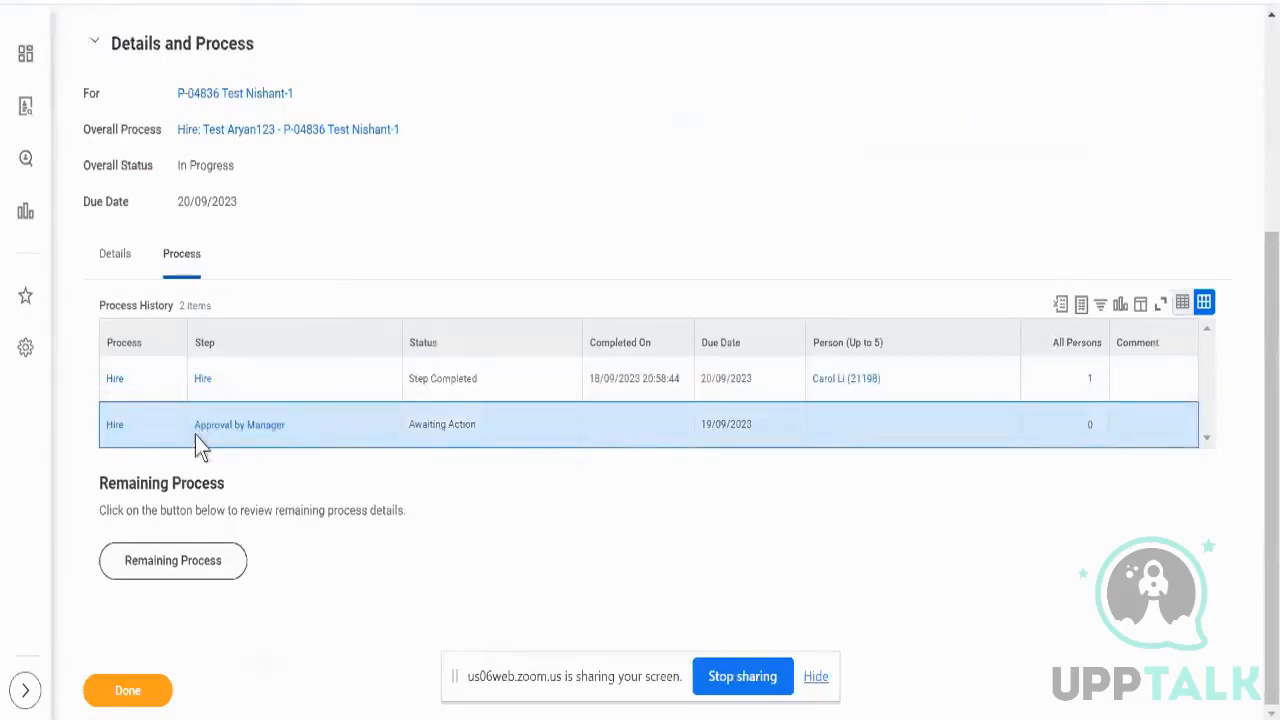
{"action": "triple_click", "coordinate": [195, 435]}
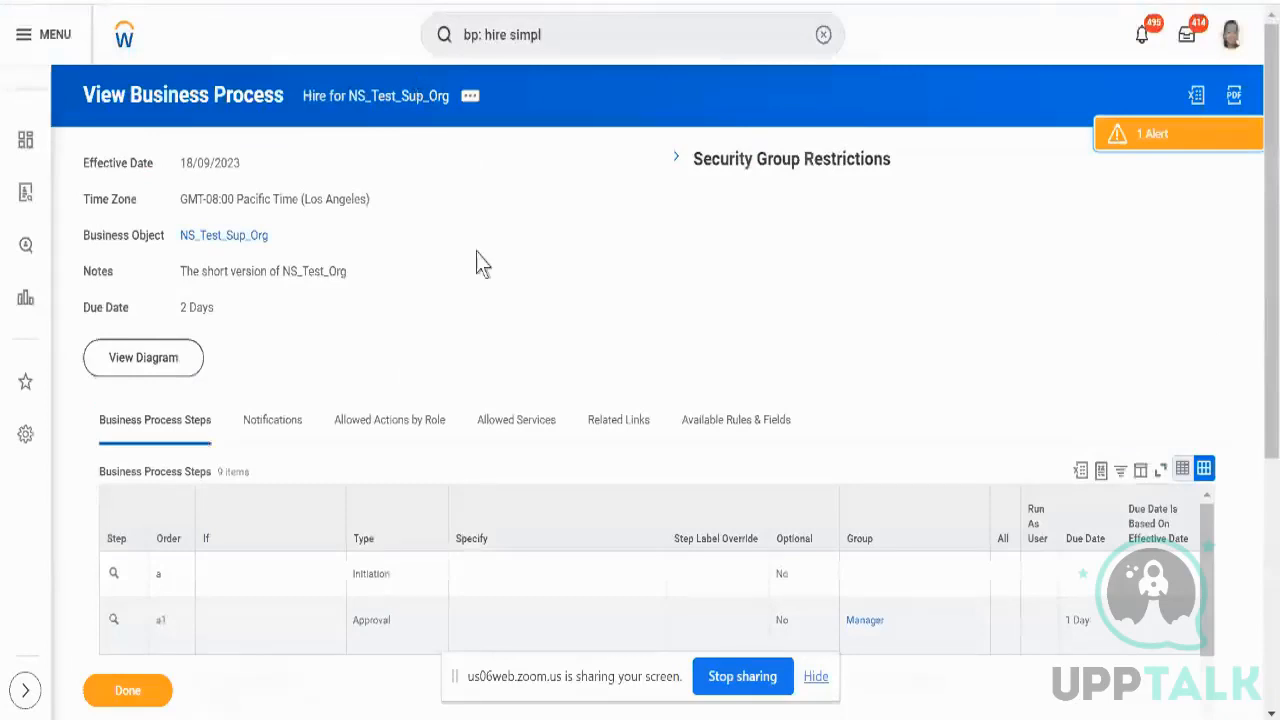
- Inspect the Manager approval step a1 and its Manager group
{"action": "scroll", "coordinate": [477, 255], "scroll_direction": "down", "scroll_amount": 2}
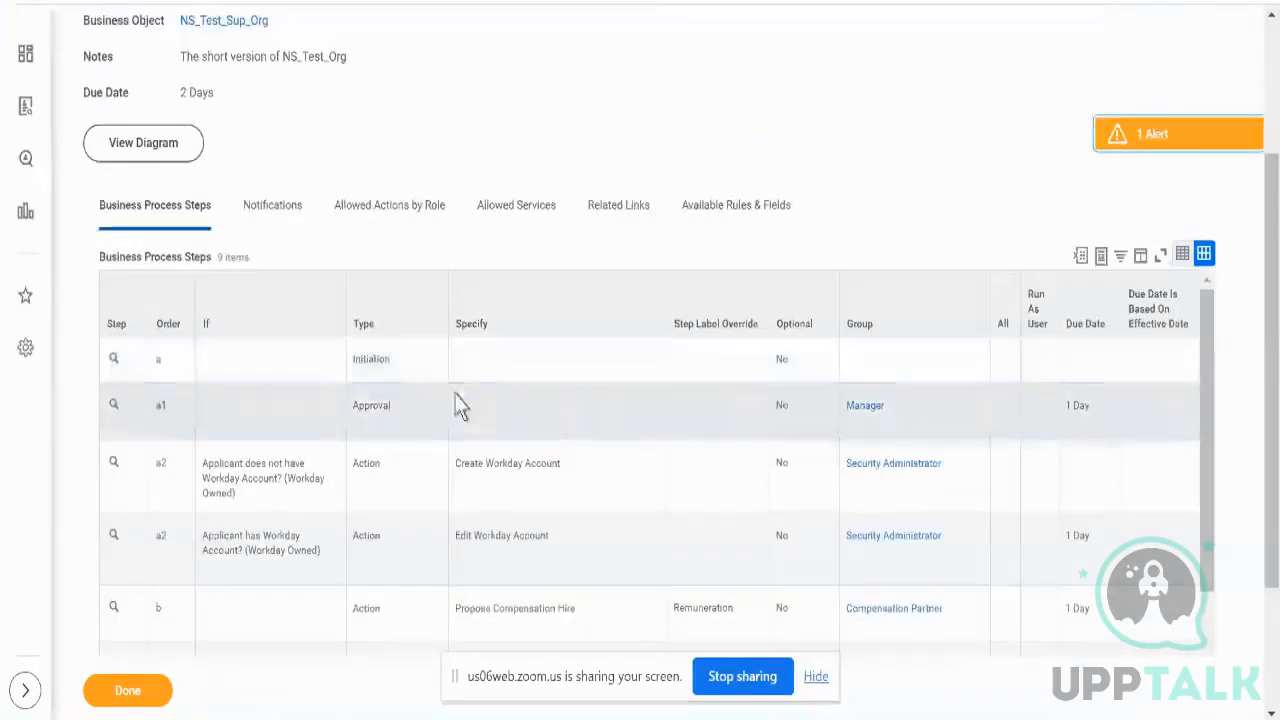
{"action": "left_click", "coordinate": [458, 405]}
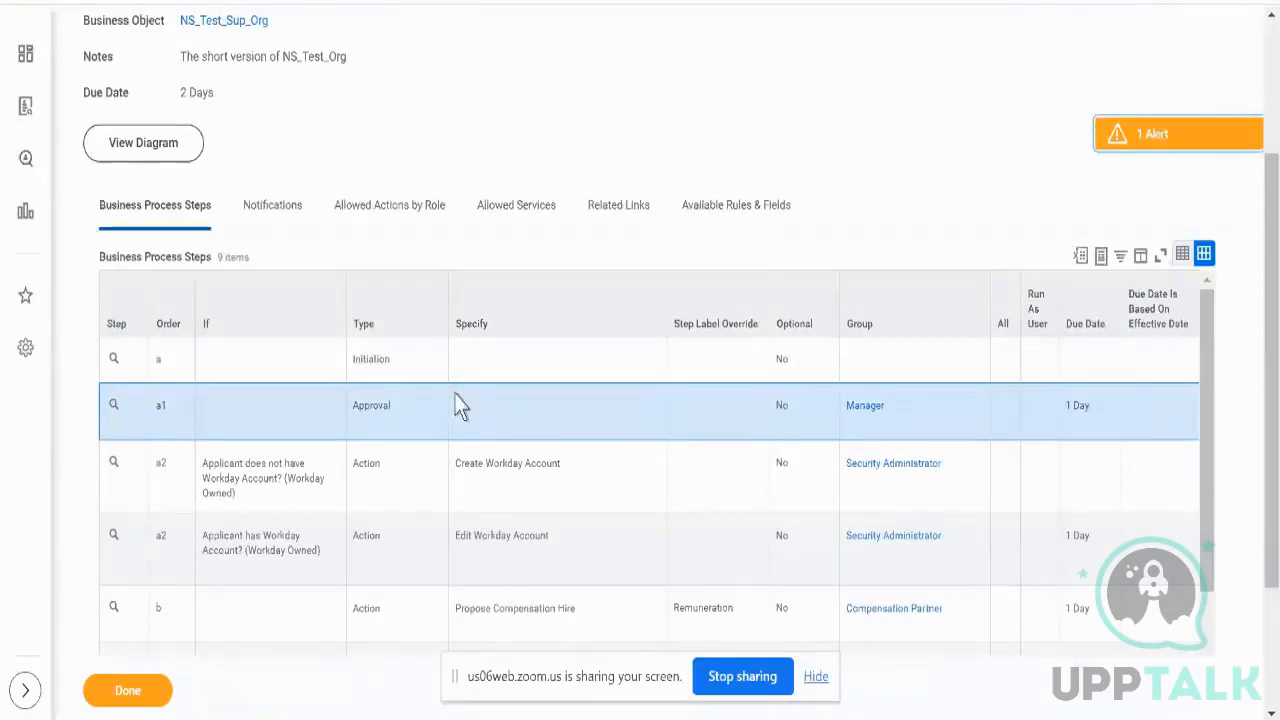
{"action": "scroll", "coordinate": [458, 405], "scroll_direction": "right", "scroll_amount": 2}
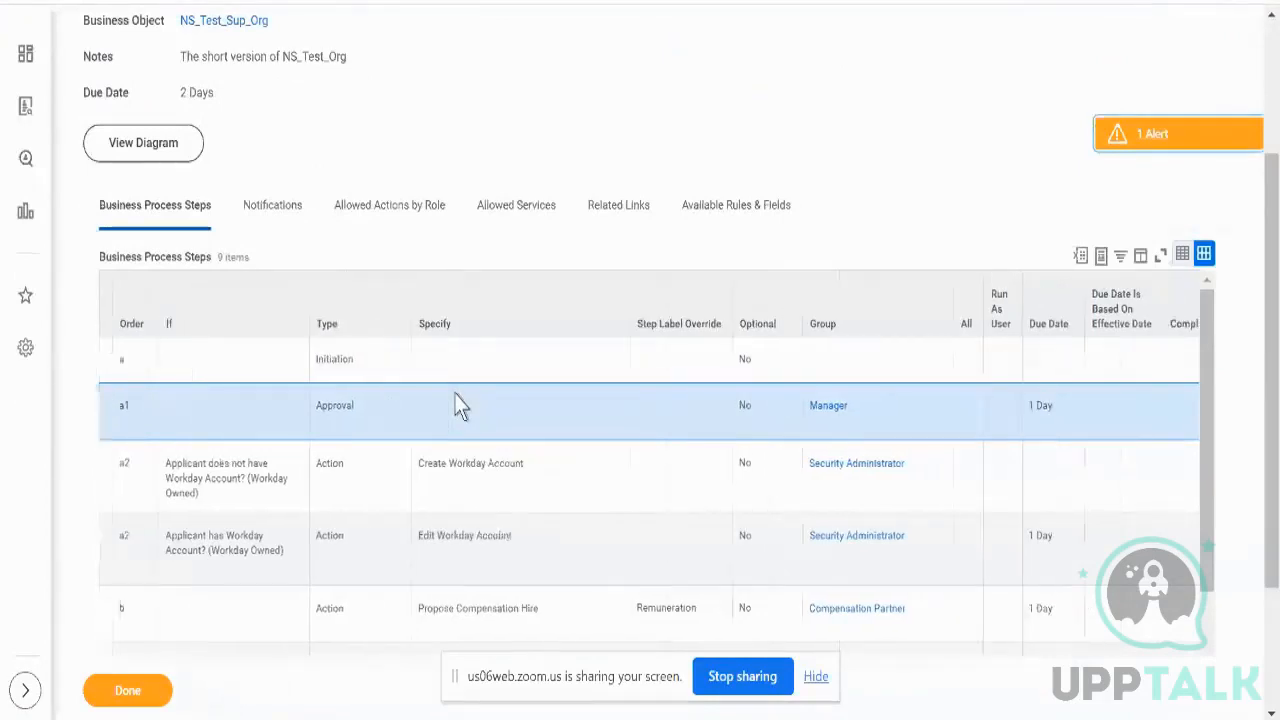
{"action": "double_click", "coordinate": [789, 424]}
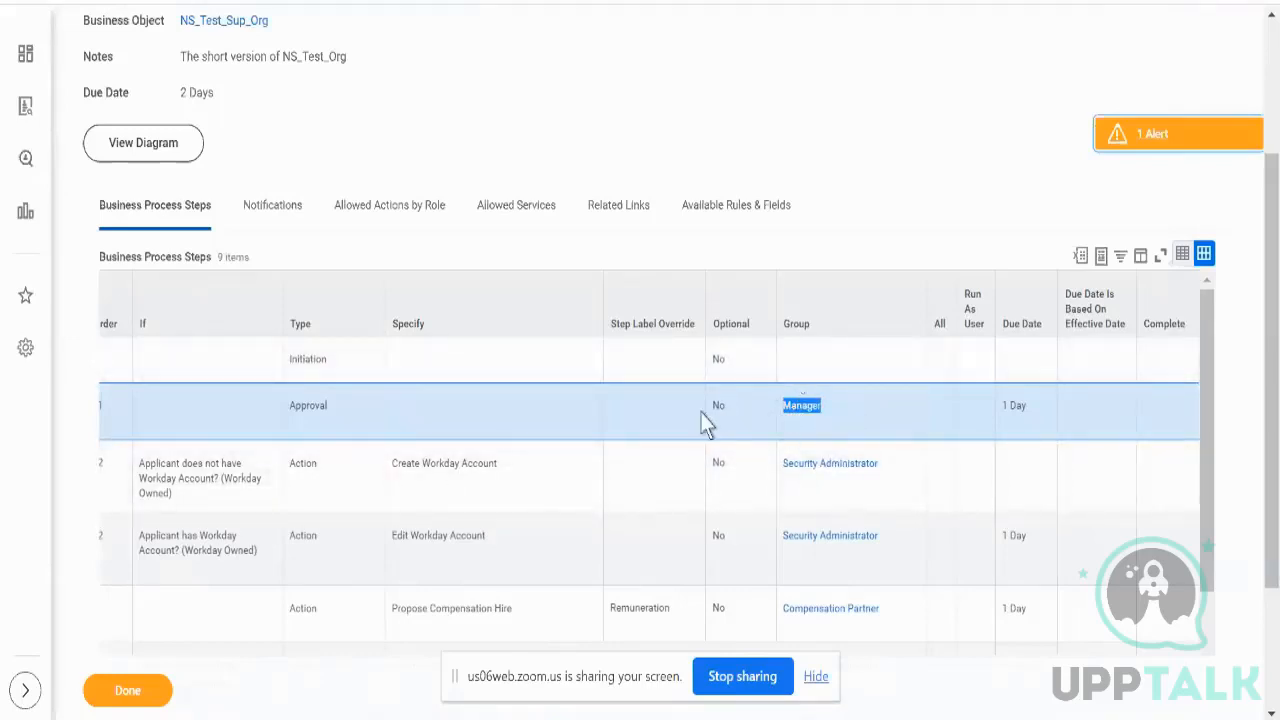
{"action": "scroll", "coordinate": [688, 417], "scroll_direction": "left", "scroll_amount": 2}
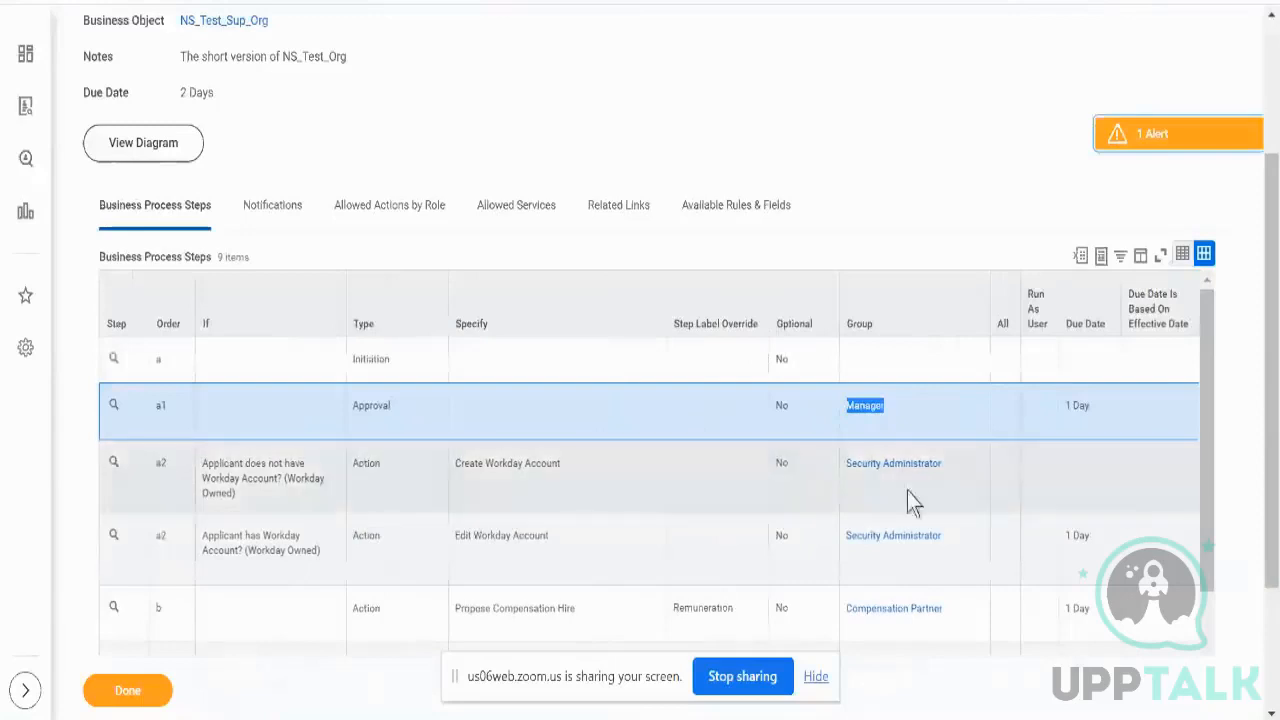
- Inspect the Create Workday Account, Edit Workday Account and Propose Compensation Hire steps
{"action": "left_click", "coordinate": [541, 466]}
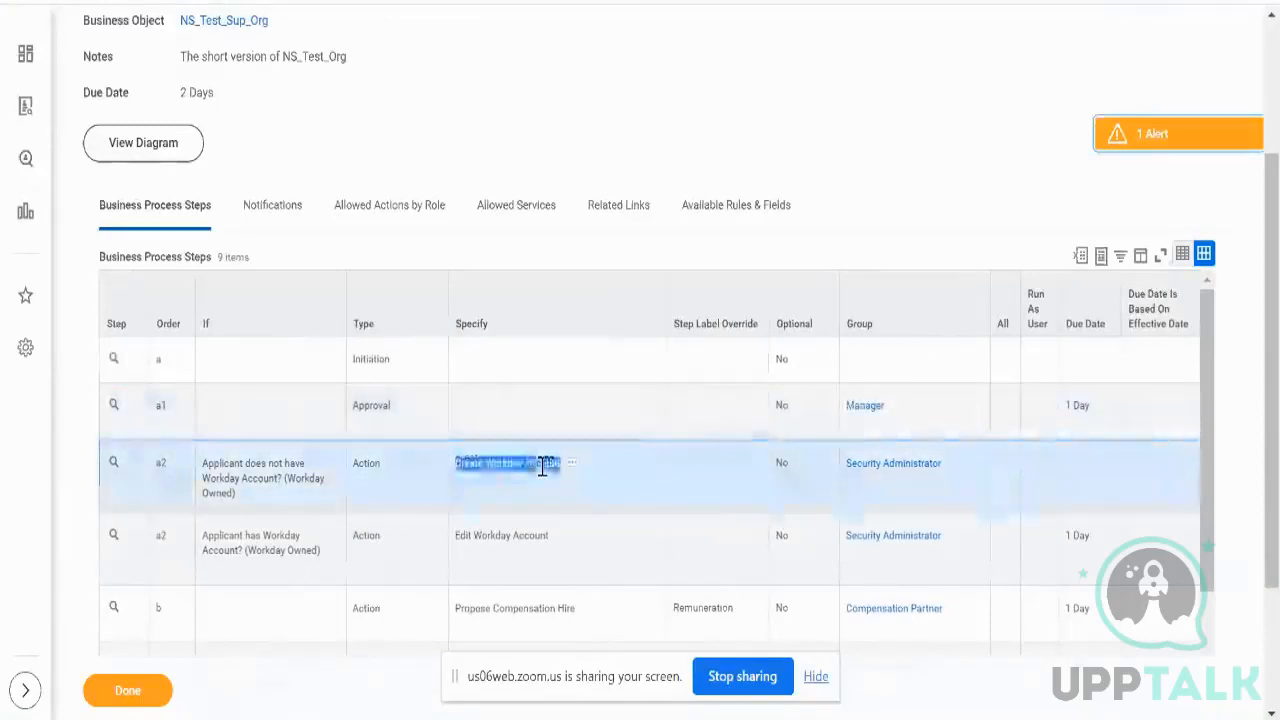
{"action": "left_click", "coordinate": [511, 533]}
{"action": "scroll", "coordinate": [510, 535], "scroll_direction": "down", "scroll_amount": 1}
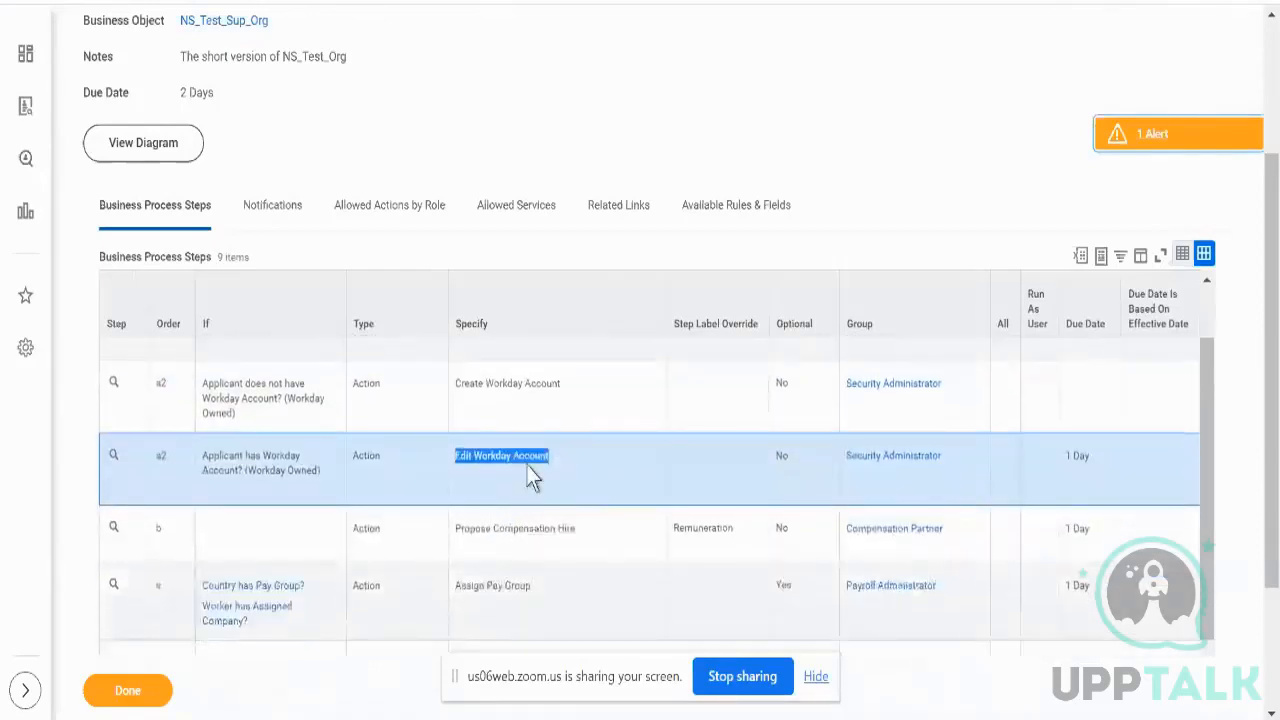
{"action": "scroll", "coordinate": [530, 478], "scroll_direction": "down", "scroll_amount": 2}
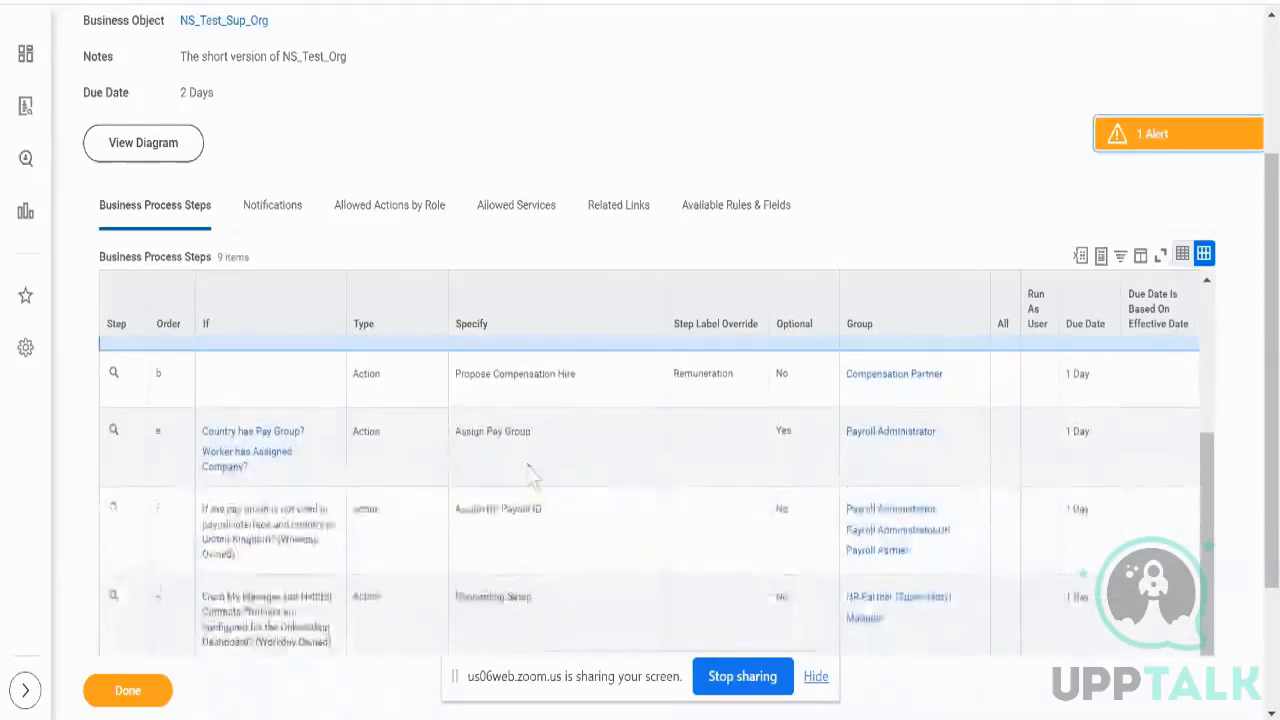
{"action": "left_click", "coordinate": [640, 380]}
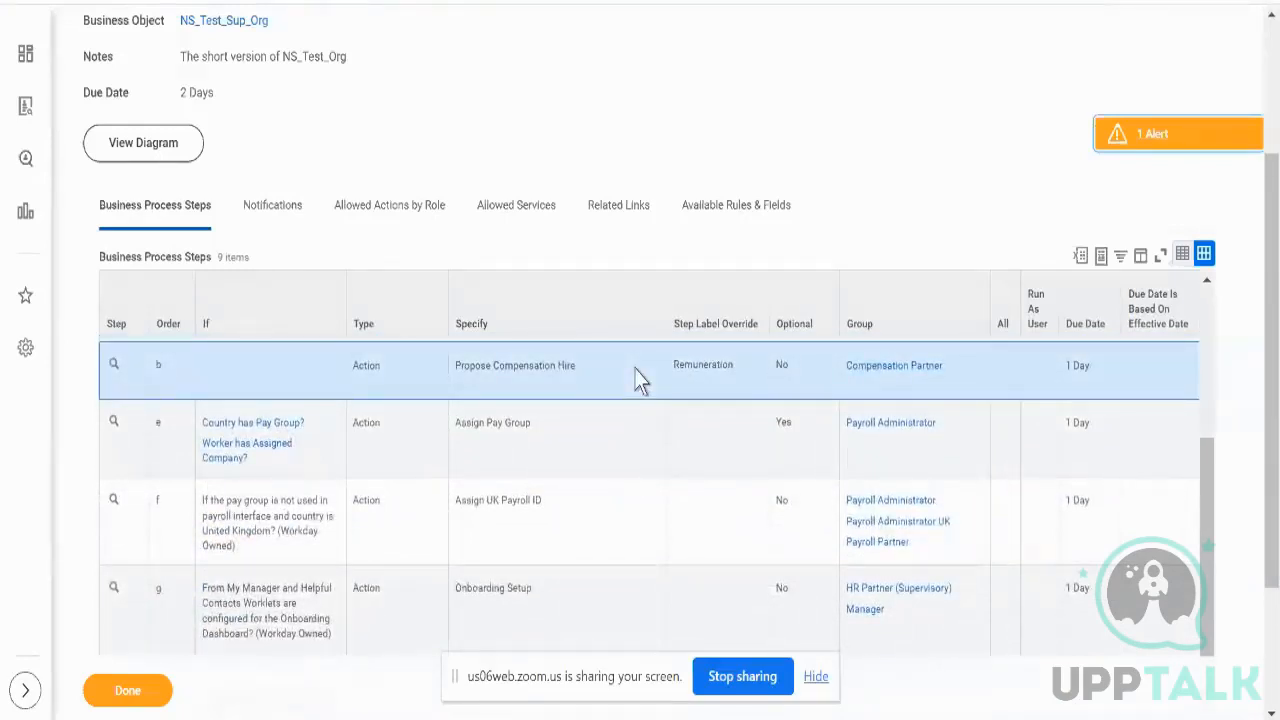
{"action": "triple_click", "coordinate": [530, 364]}
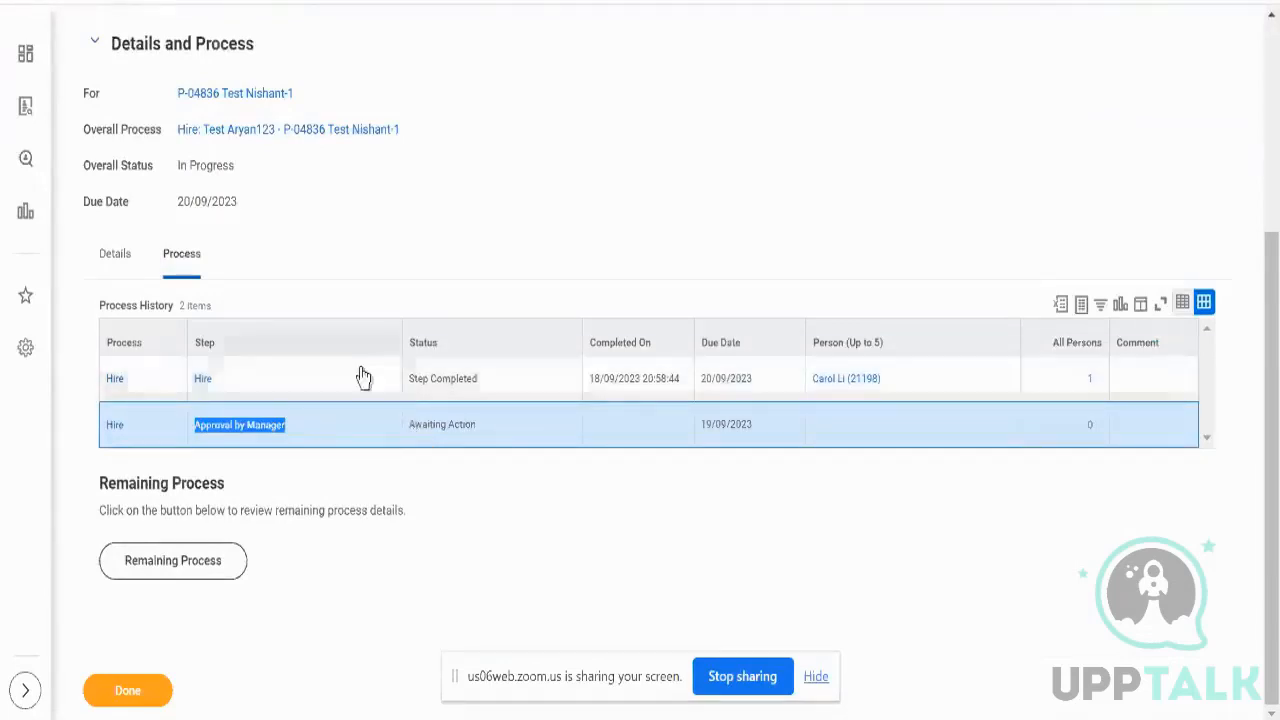
- Return to the top of the page to reach NS_Test_Sup_Org's Role Assignments
{"action": "scroll", "coordinate": [336, 278], "scroll_direction": "up", "scroll_amount": 3}
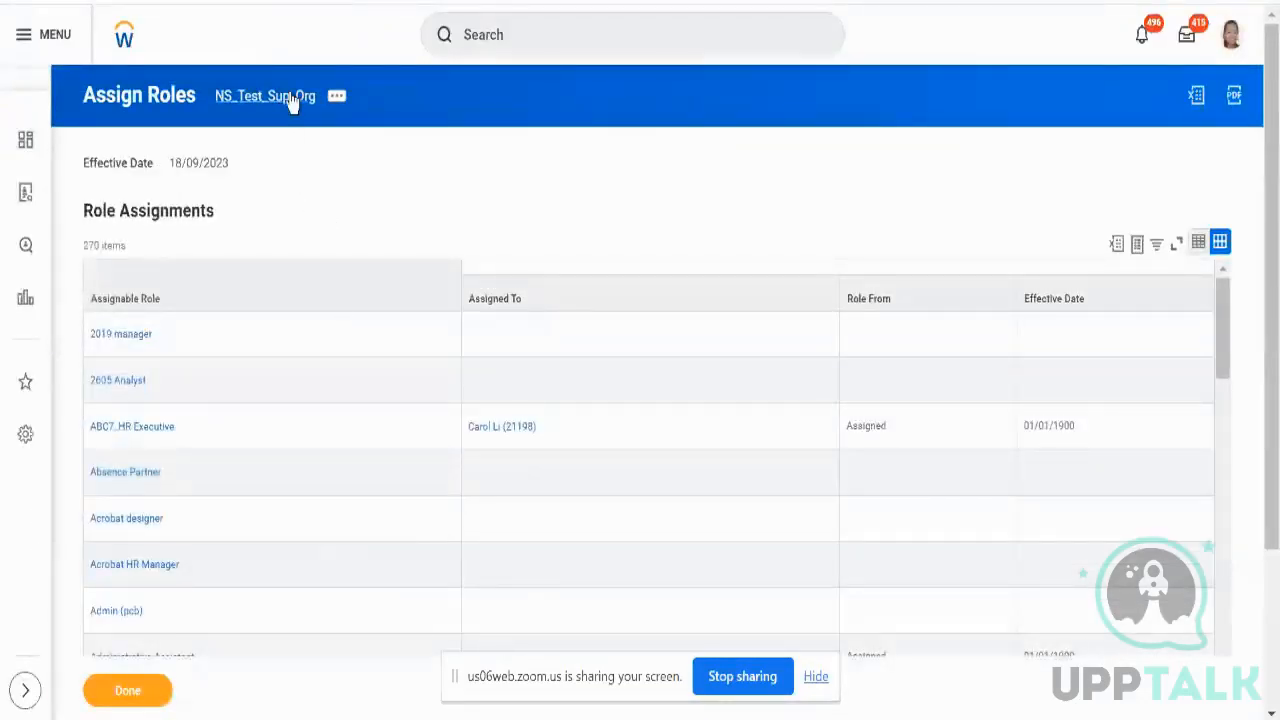
- Open NS_Test_Sup_Org's Roles, then Staffing showing unfilled P-04835 and the in-progress hire
{"action": "left_click", "coordinate": [289, 98]}
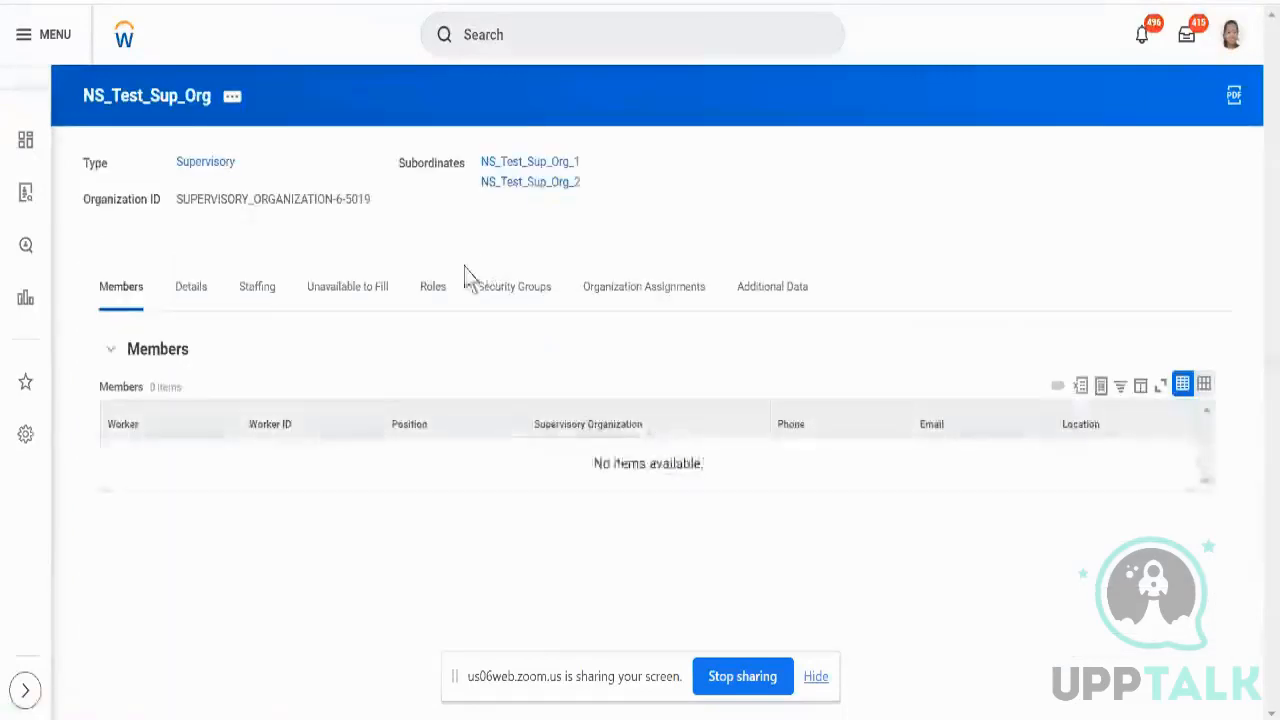
{"action": "left_click", "coordinate": [433, 287]}
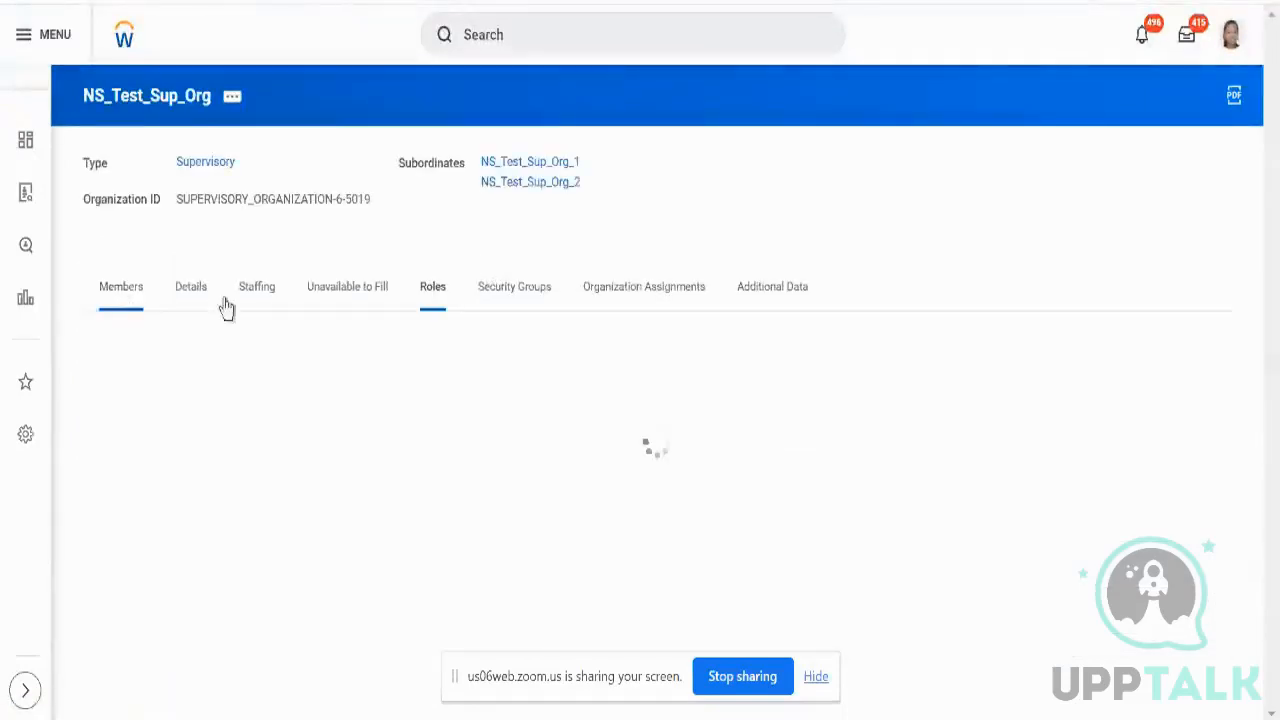
{"action": "left_click", "coordinate": [266, 290]}
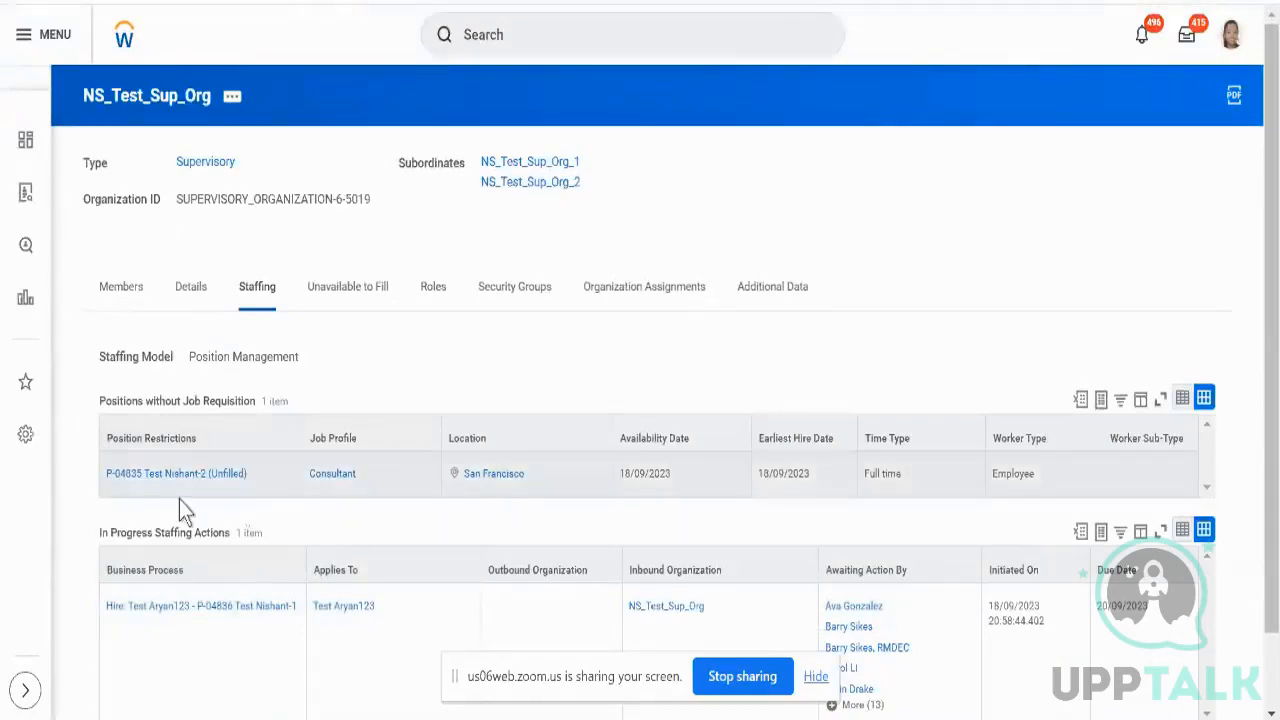
{"action": "scroll", "coordinate": [237, 510], "scroll_direction": "down", "scroll_amount": 1}
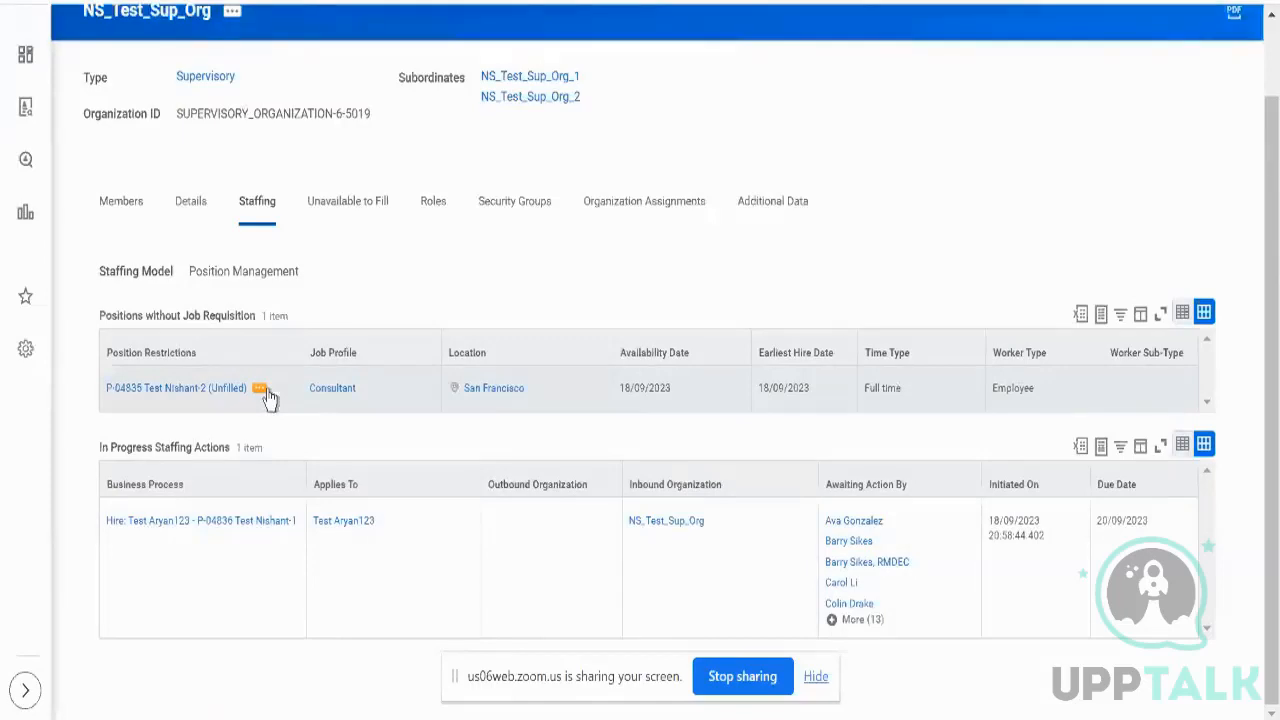
- Start Hire Employee for position P-04835 using Create a New Pre-Hire
{"action": "left_click", "coordinate": [262, 390]}
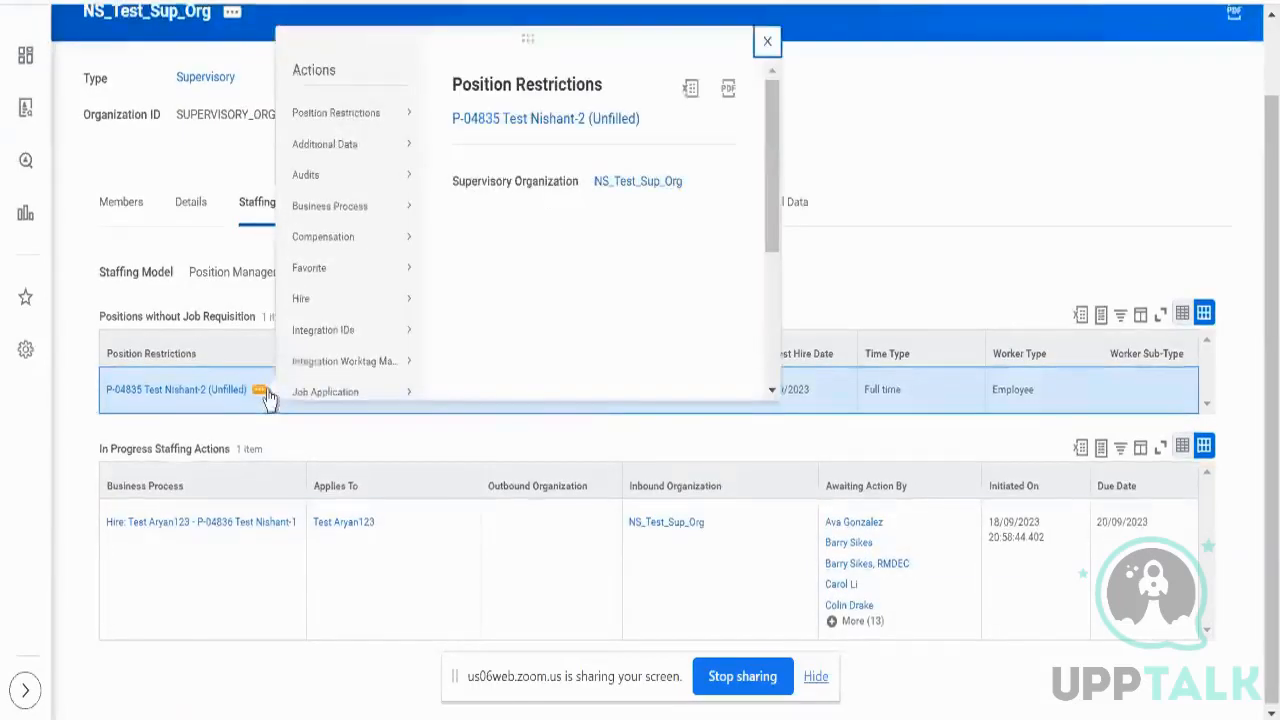
{"action": "mouse_move", "coordinate": [318, 314]}
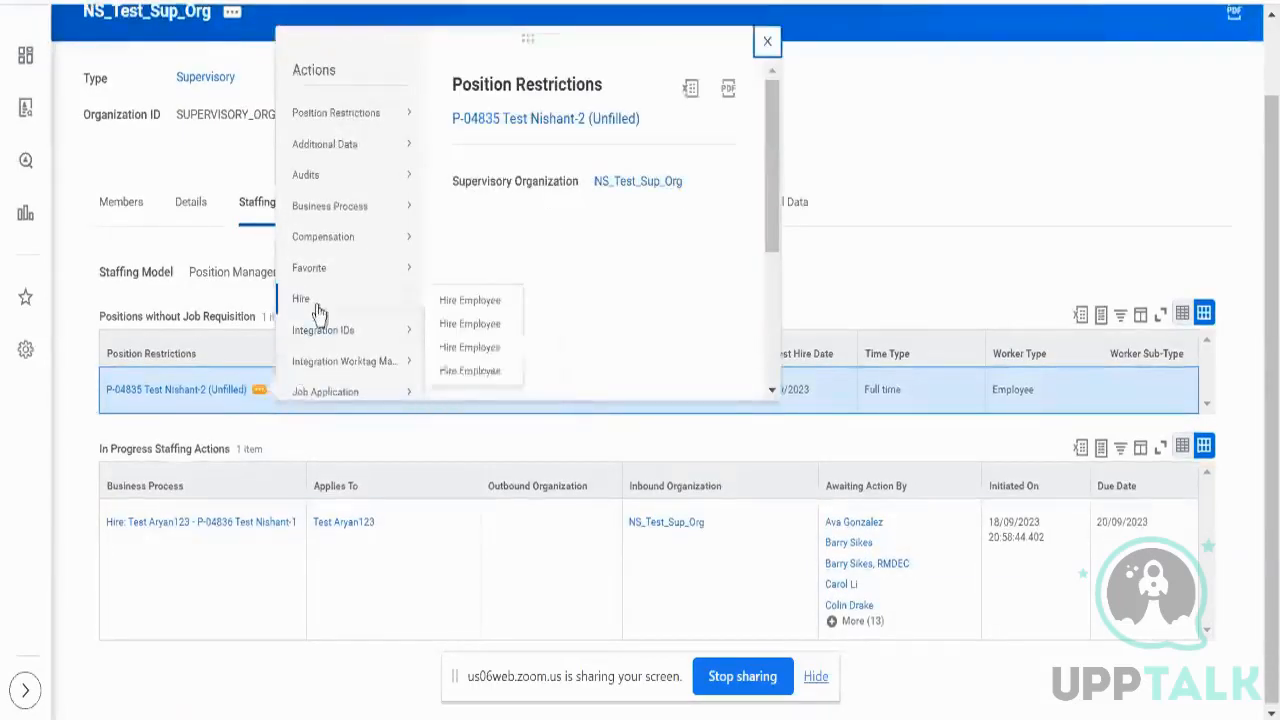
{"action": "left_click", "coordinate": [472, 324]}
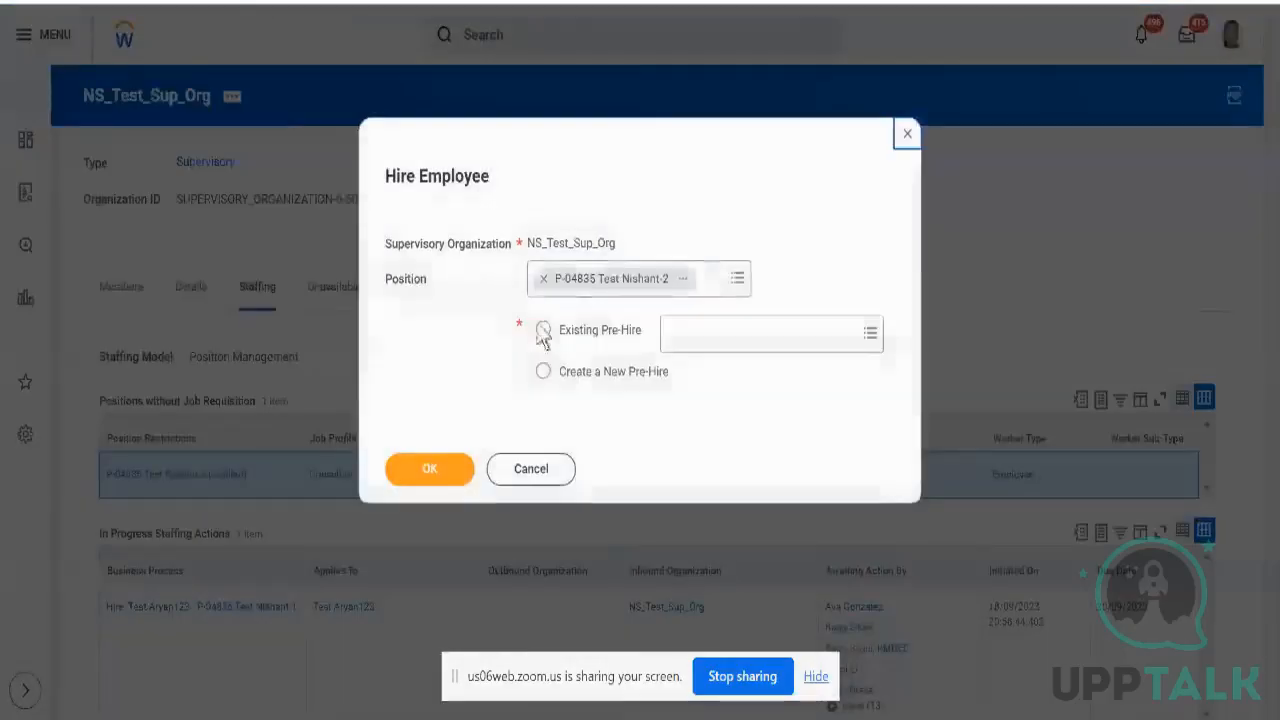
{"action": "left_click", "coordinate": [603, 374]}
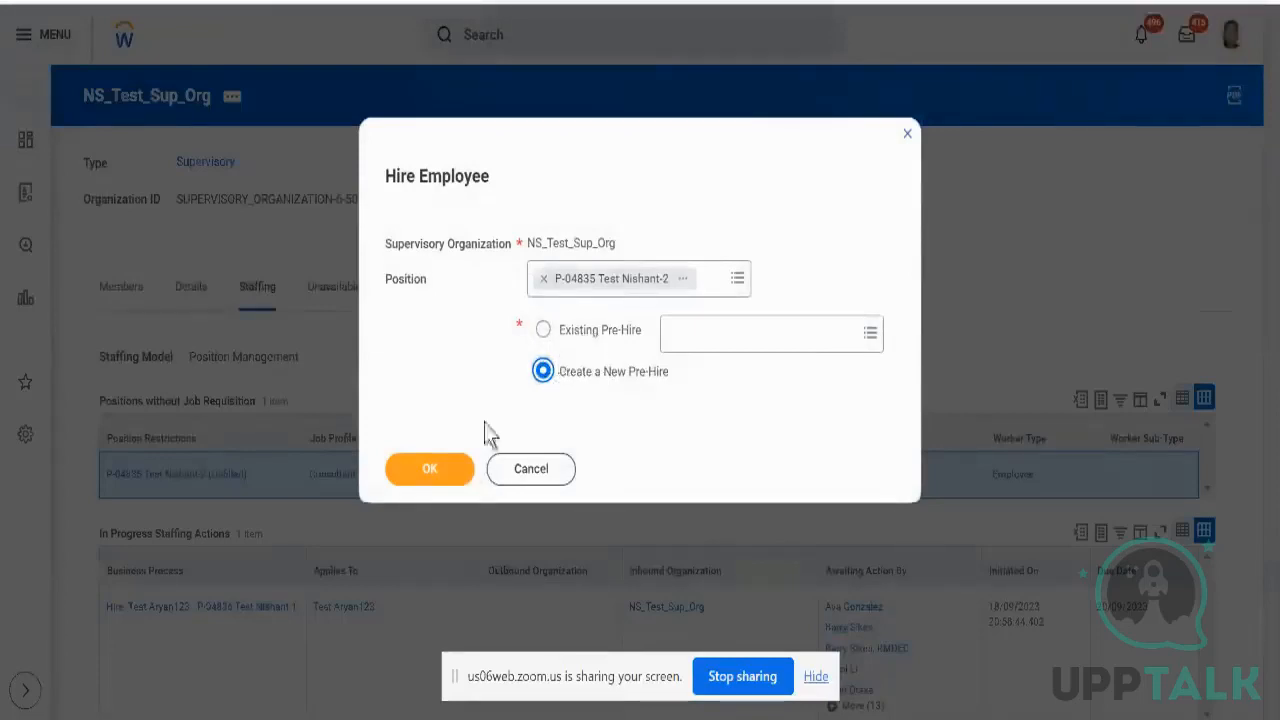
{"action": "left_click", "coordinate": [466, 467]}
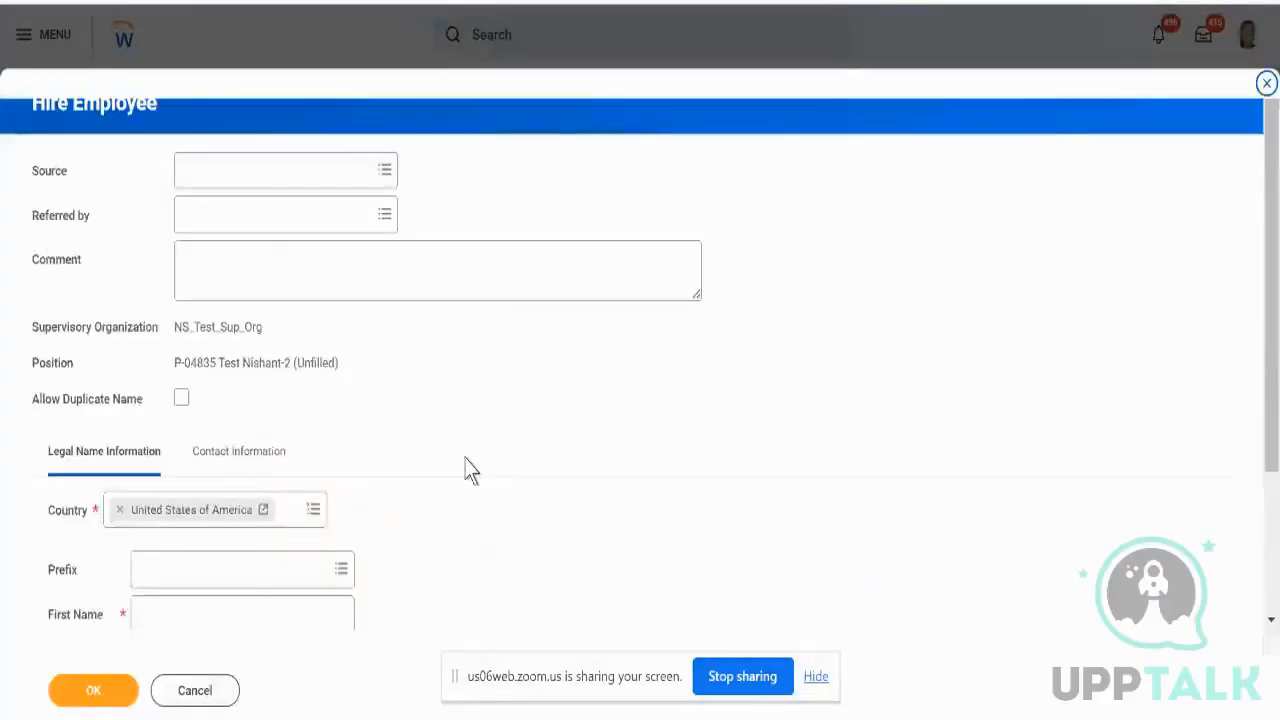
- Enter the pre-hire's first and last name
{"action": "scroll", "coordinate": [466, 467], "scroll_direction": "down", "scroll_amount": 2}
{"action": "left_click", "coordinate": [263, 447]}
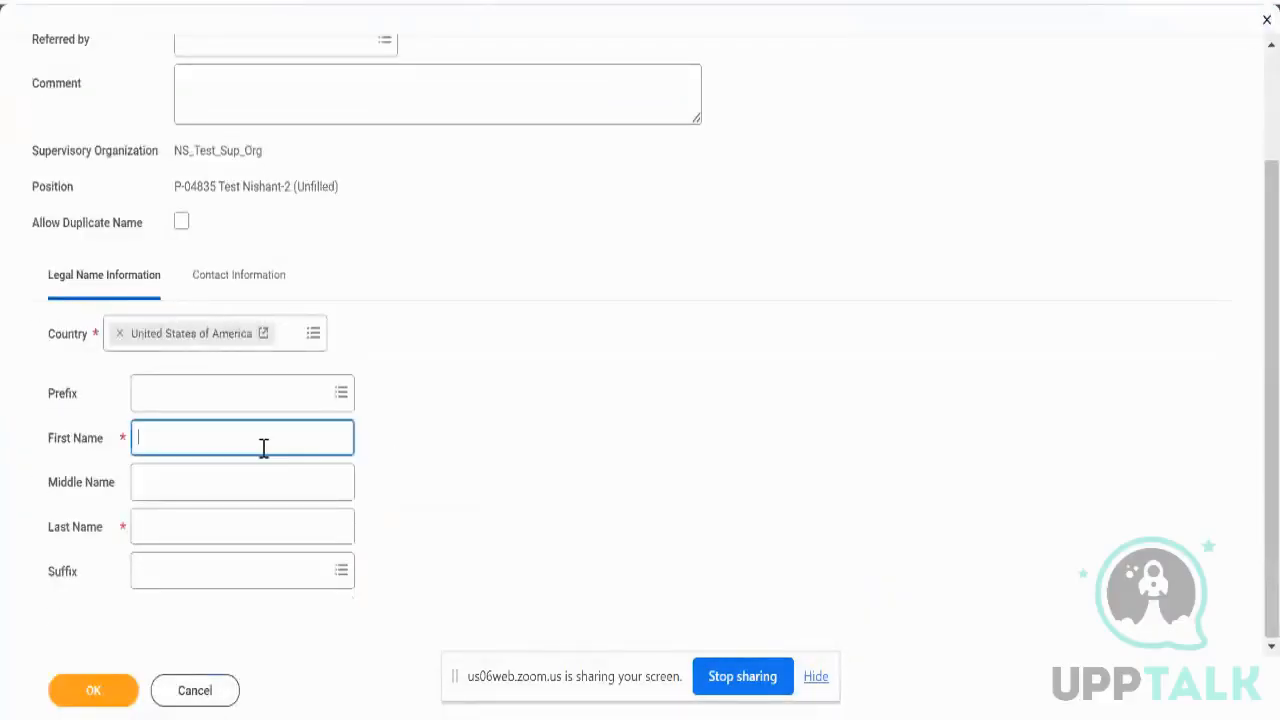
{"action": "type", "text": "Test"}
{"action": "key", "text": "Tab"}
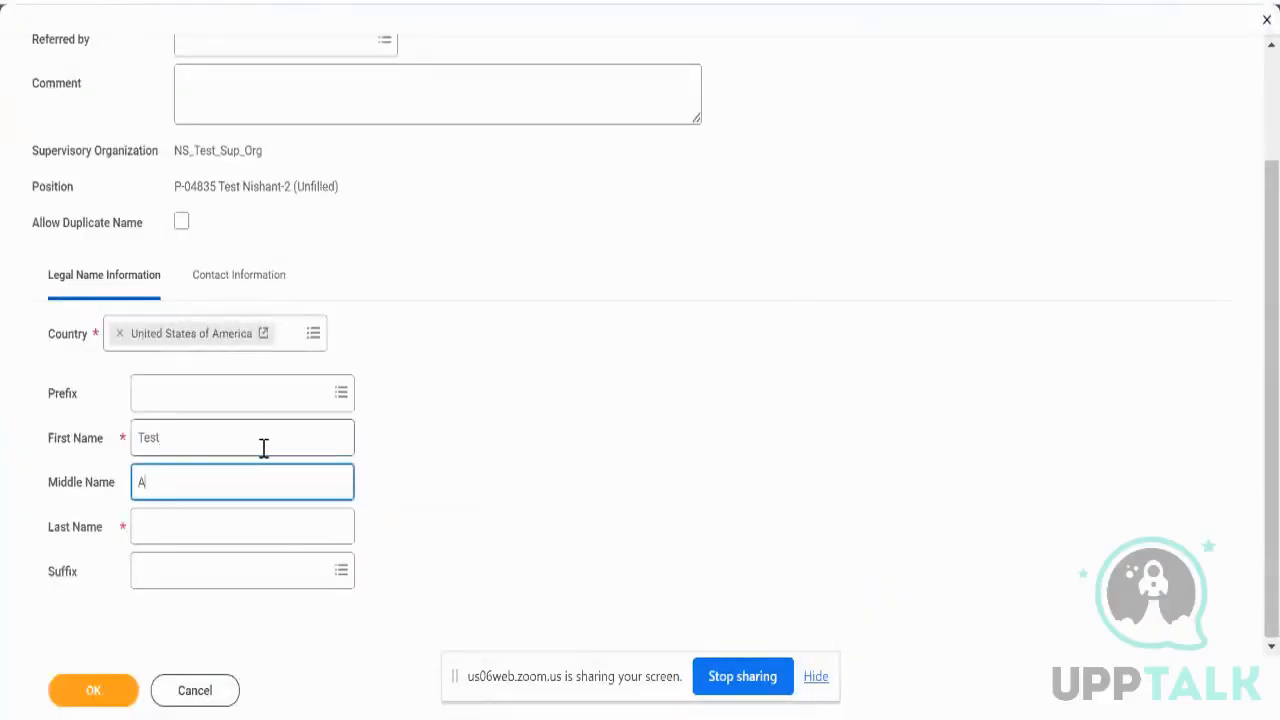
{"action": "key", "text": "Tab"}
{"action": "type", "text": "Ary"}
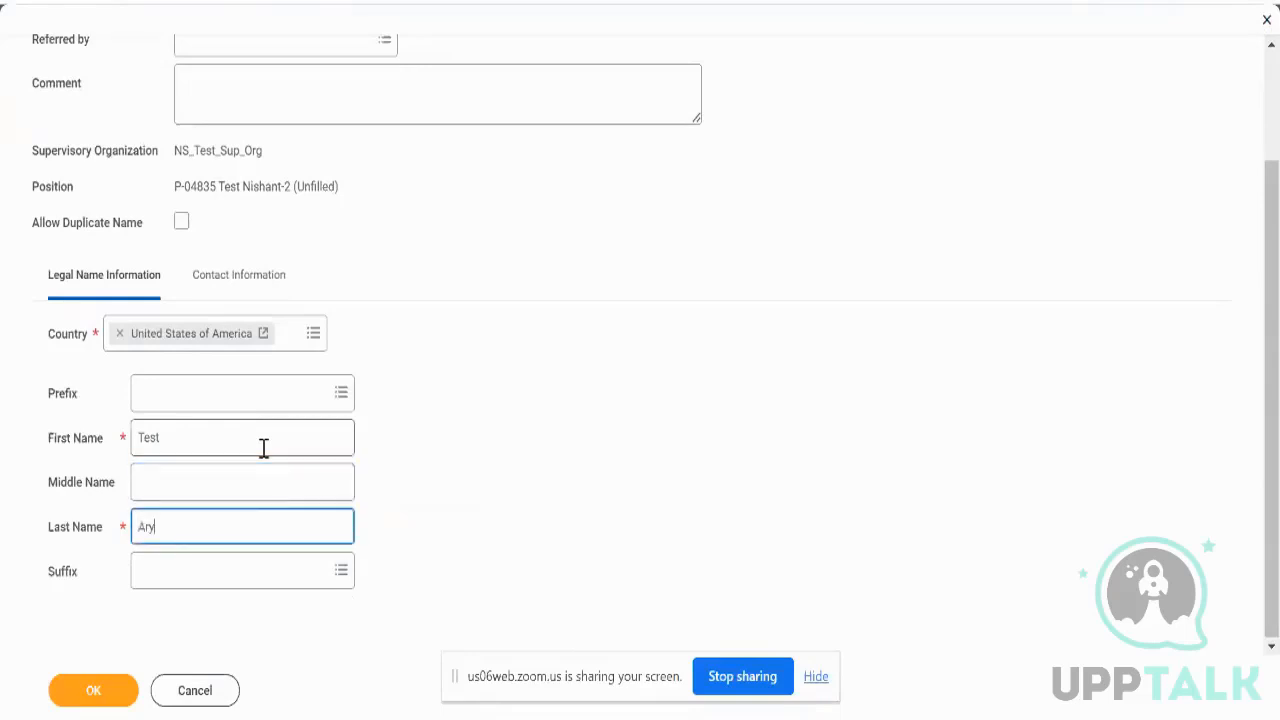
{"action": "type", "text": "an2344"}
- Add a phone number with device Mobile and type Home, then submit the pre-hire
{"action": "left_click", "coordinate": [222, 278]}
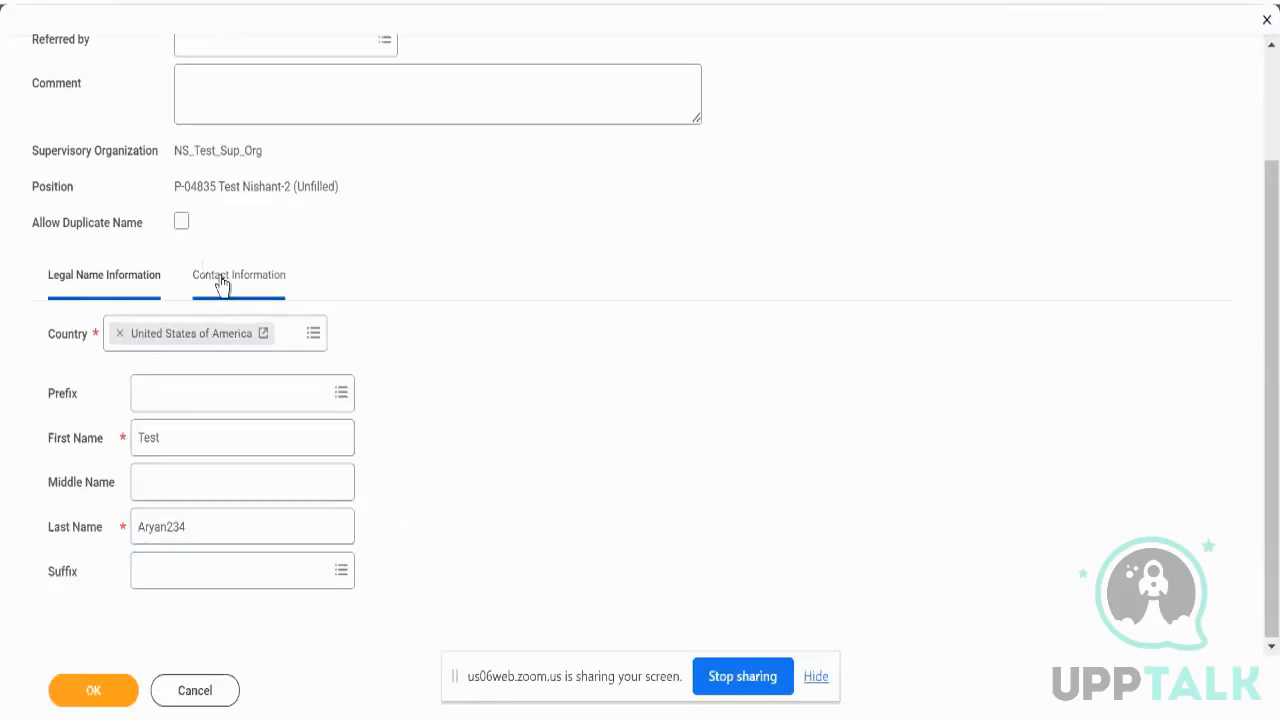
{"action": "left_click", "coordinate": [117, 395]}
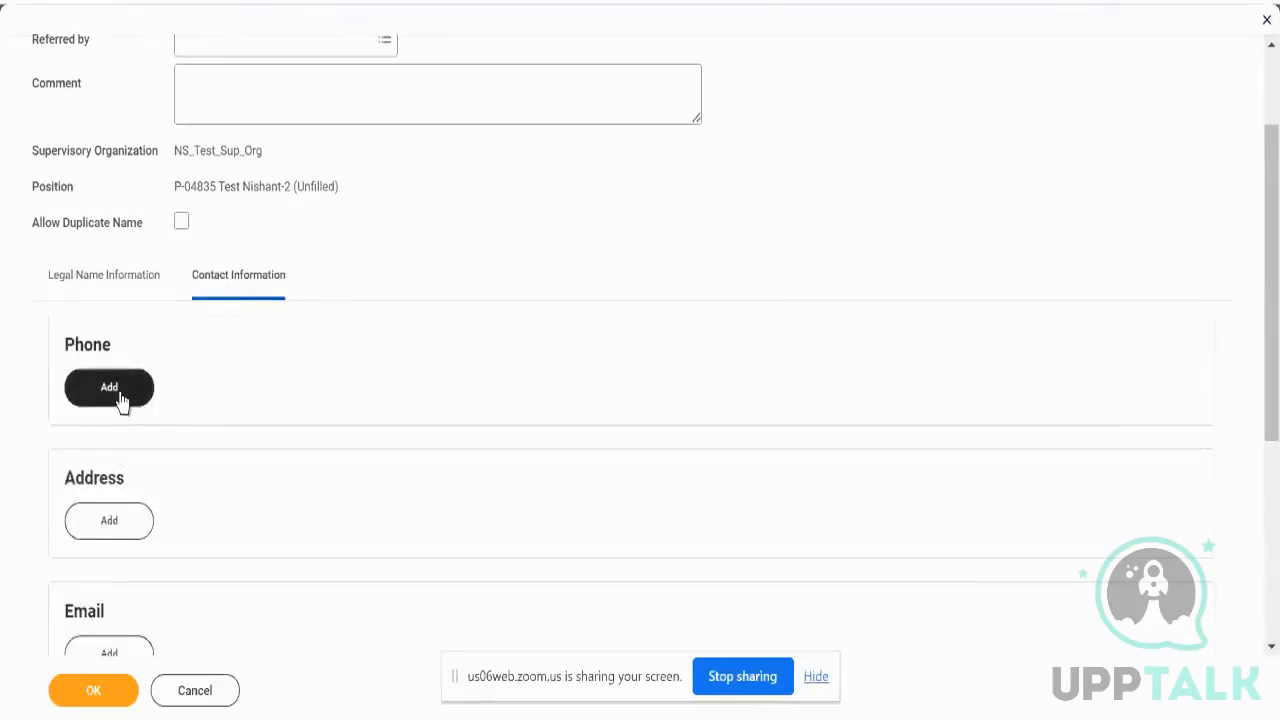
{"action": "left_click", "coordinate": [244, 474]}
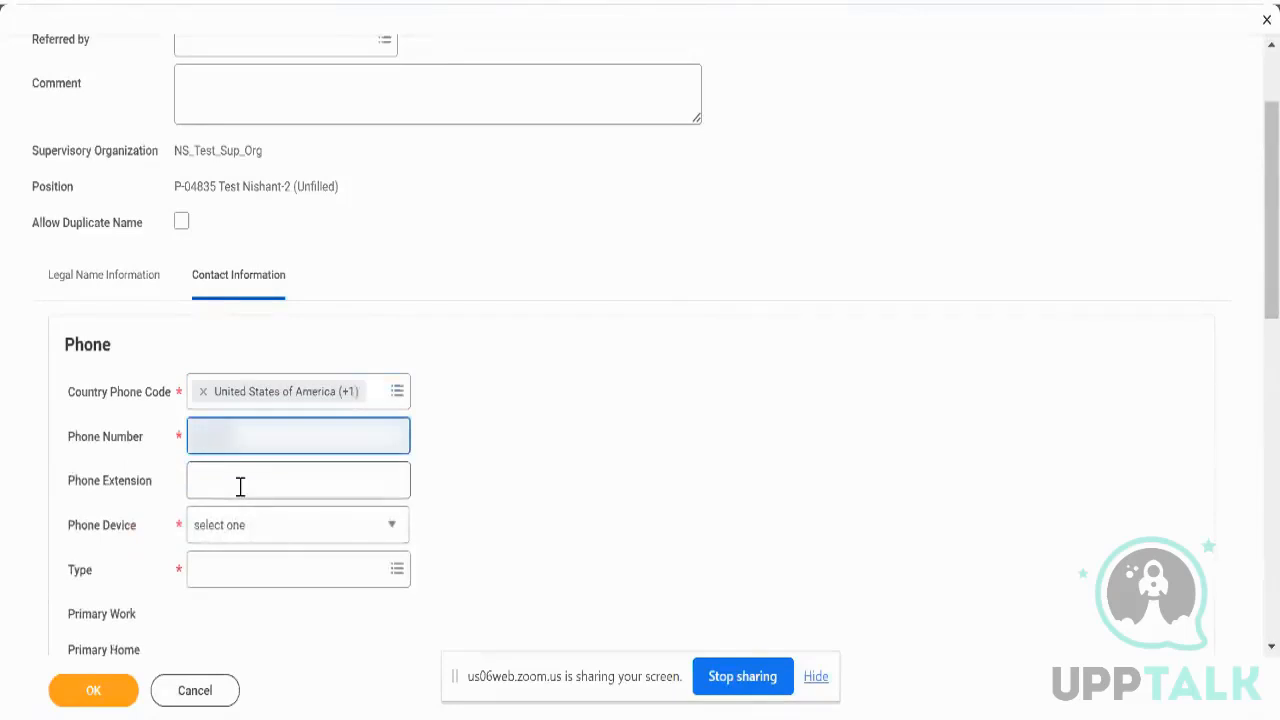
{"action": "type", "text": "??"}
{"action": "left_click", "coordinate": [264, 539]}
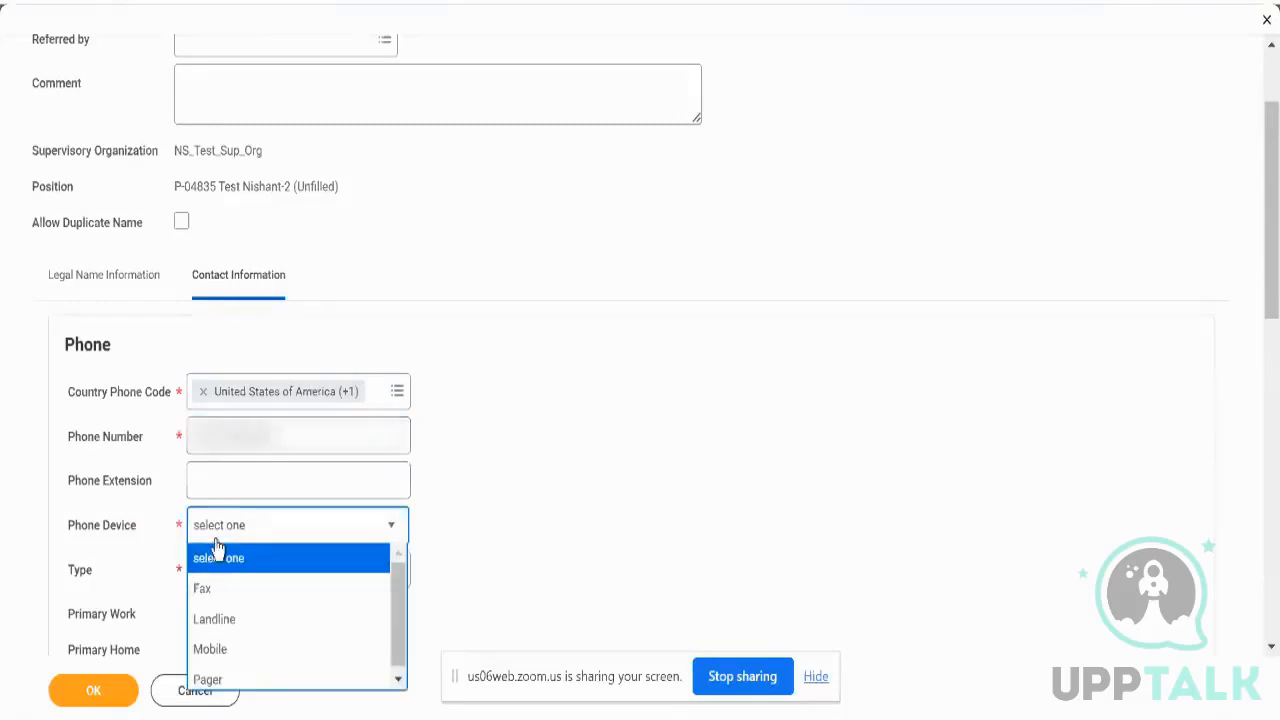
{"action": "left_click", "coordinate": [226, 634]}
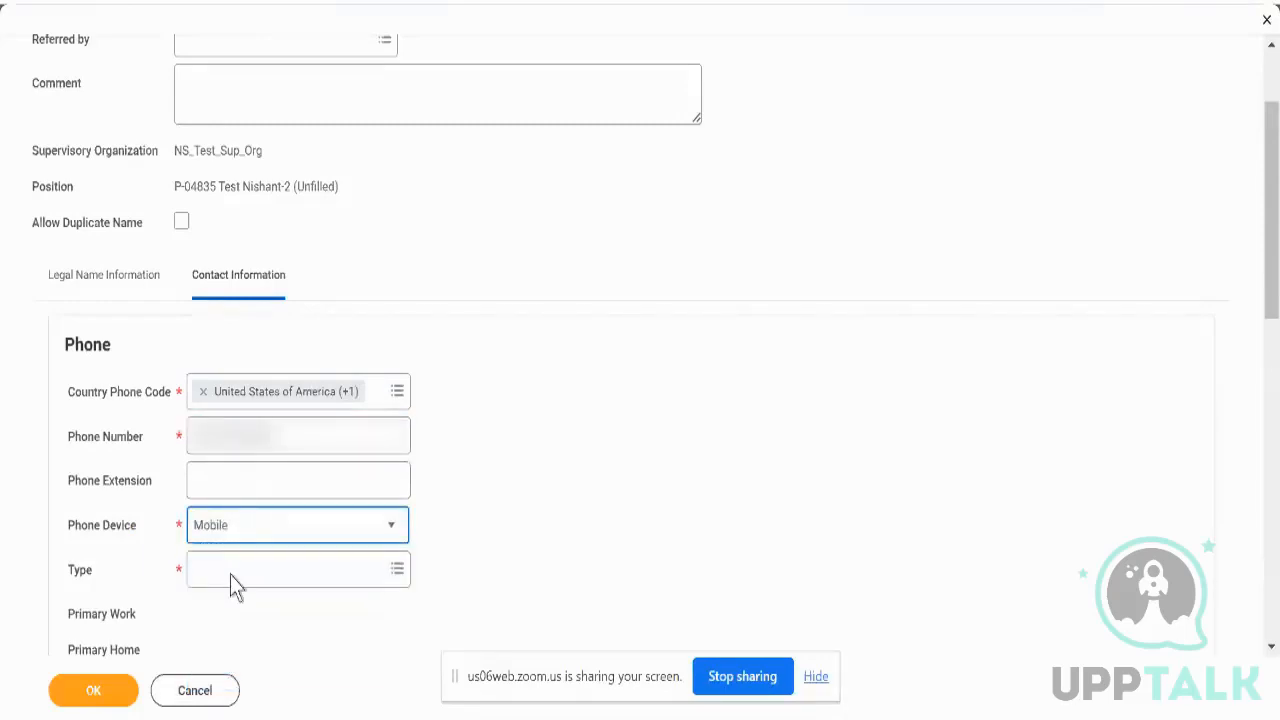
{"action": "left_click", "coordinate": [231, 572]}
{"action": "type", "text": "home"}
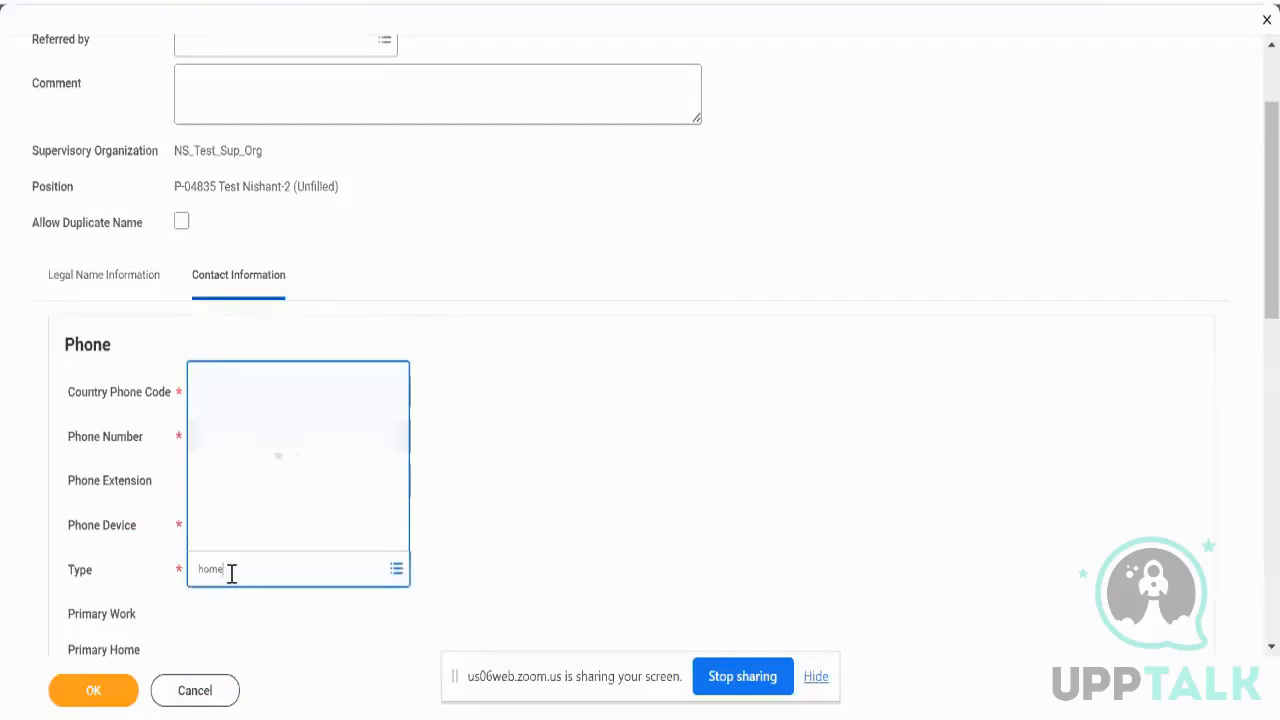
{"action": "scroll", "coordinate": [489, 523], "scroll_direction": "down", "scroll_amount": 4}
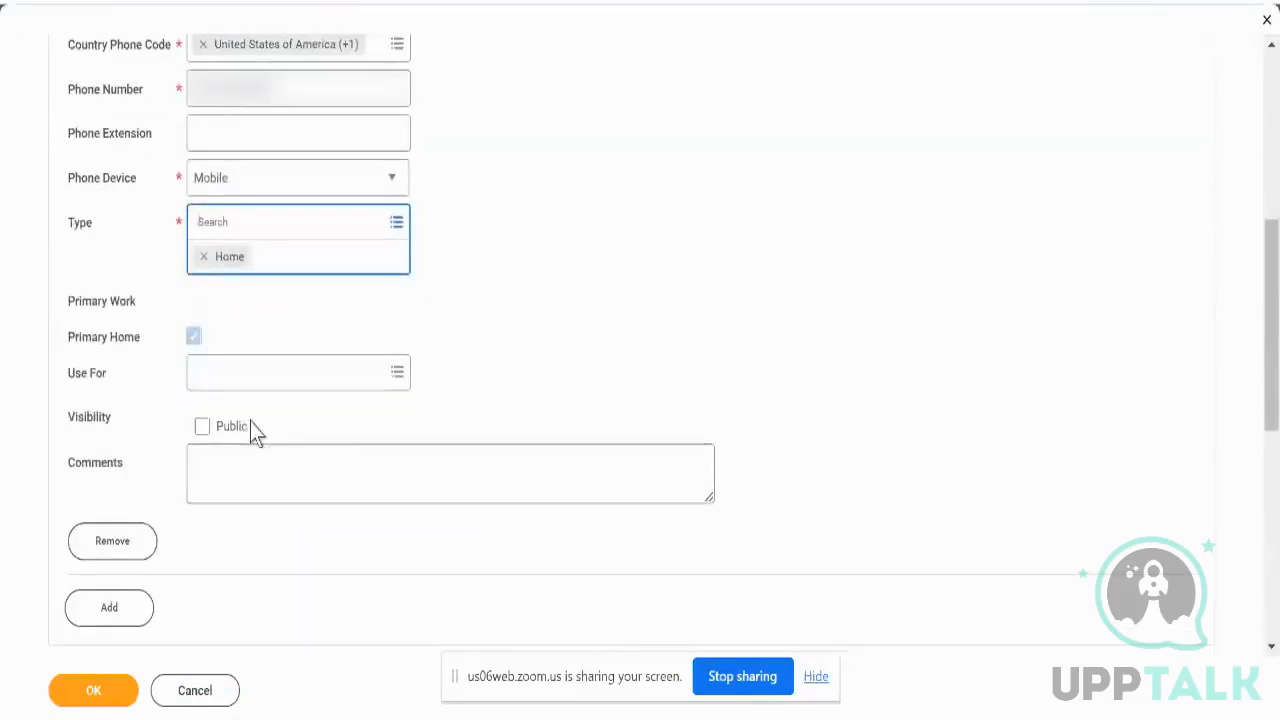
{"action": "scroll", "coordinate": [340, 416], "scroll_direction": "down", "scroll_amount": 4}
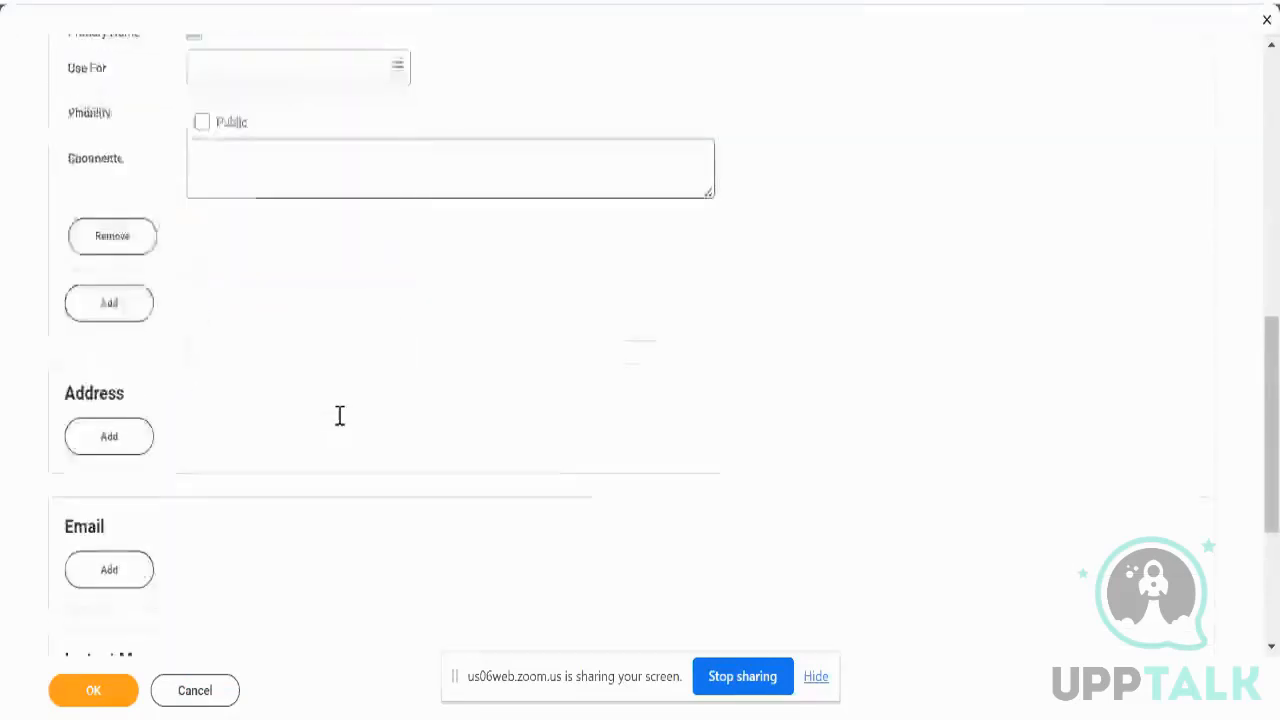
{"action": "left_click", "coordinate": [93, 690]}
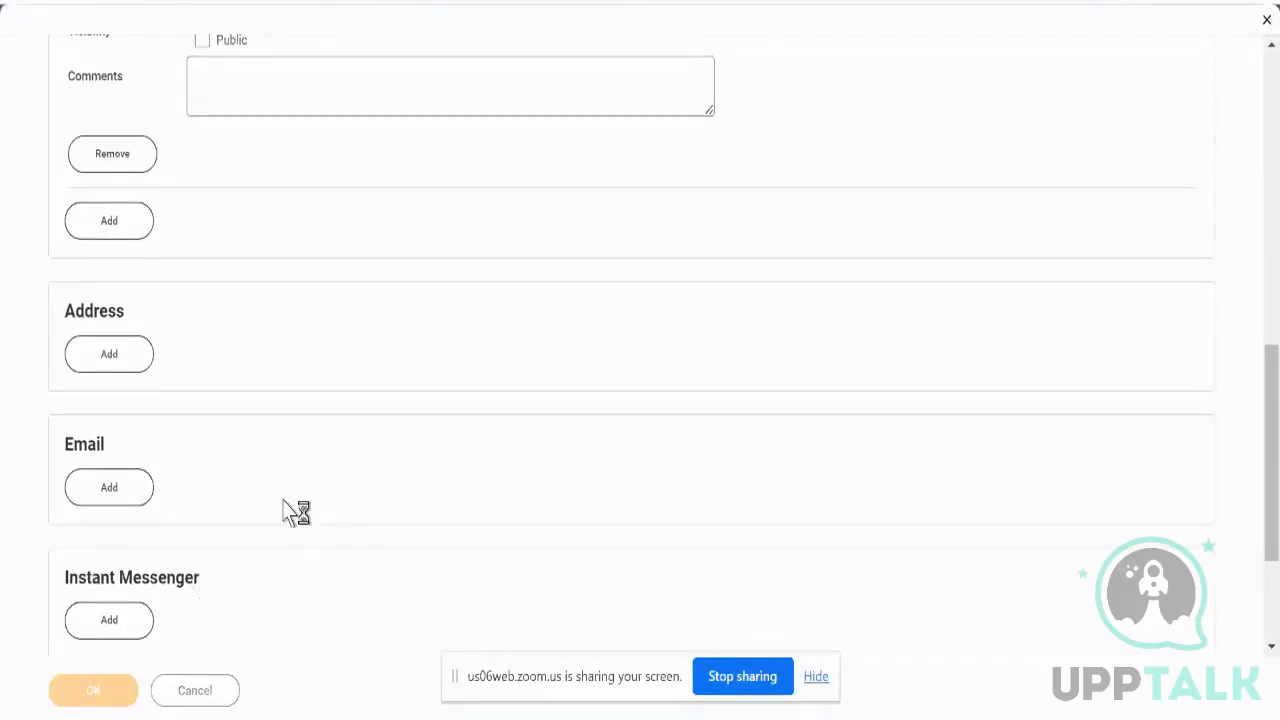
- Pick hire date 18/09/2023, search 'reg' to choose Employee Type Regular, and submit
{"action": "scroll", "coordinate": [317, 232], "scroll_direction": "up", "scroll_amount": 8}
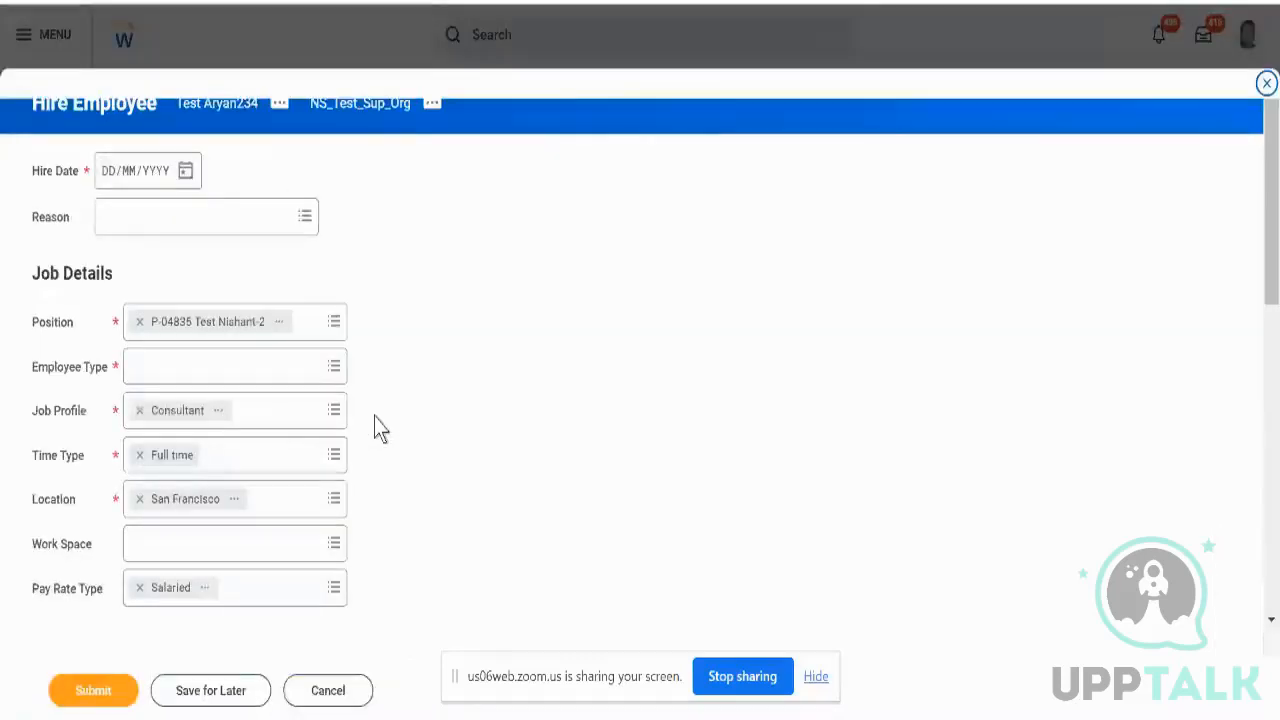
{"action": "left_click", "coordinate": [184, 173]}
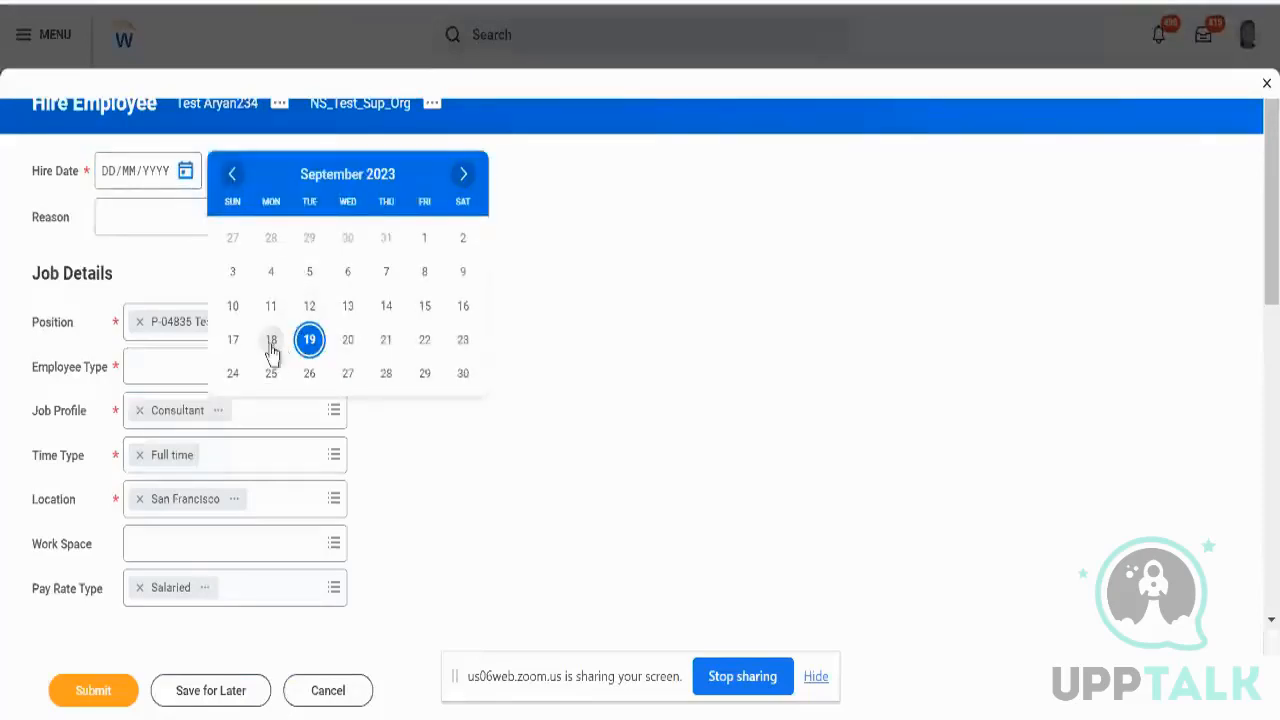
{"action": "left_click", "coordinate": [271, 340]}
{"action": "left_click", "coordinate": [299, 372]}
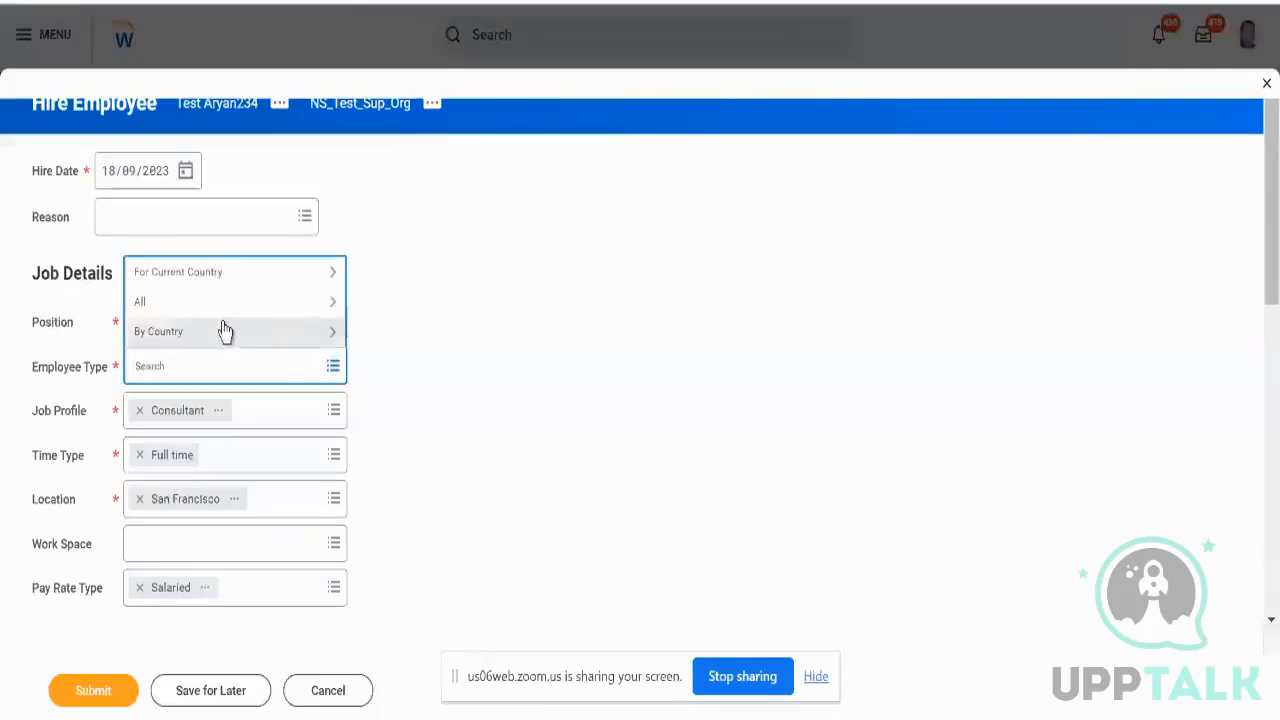
{"action": "type", "text": "rreg"}
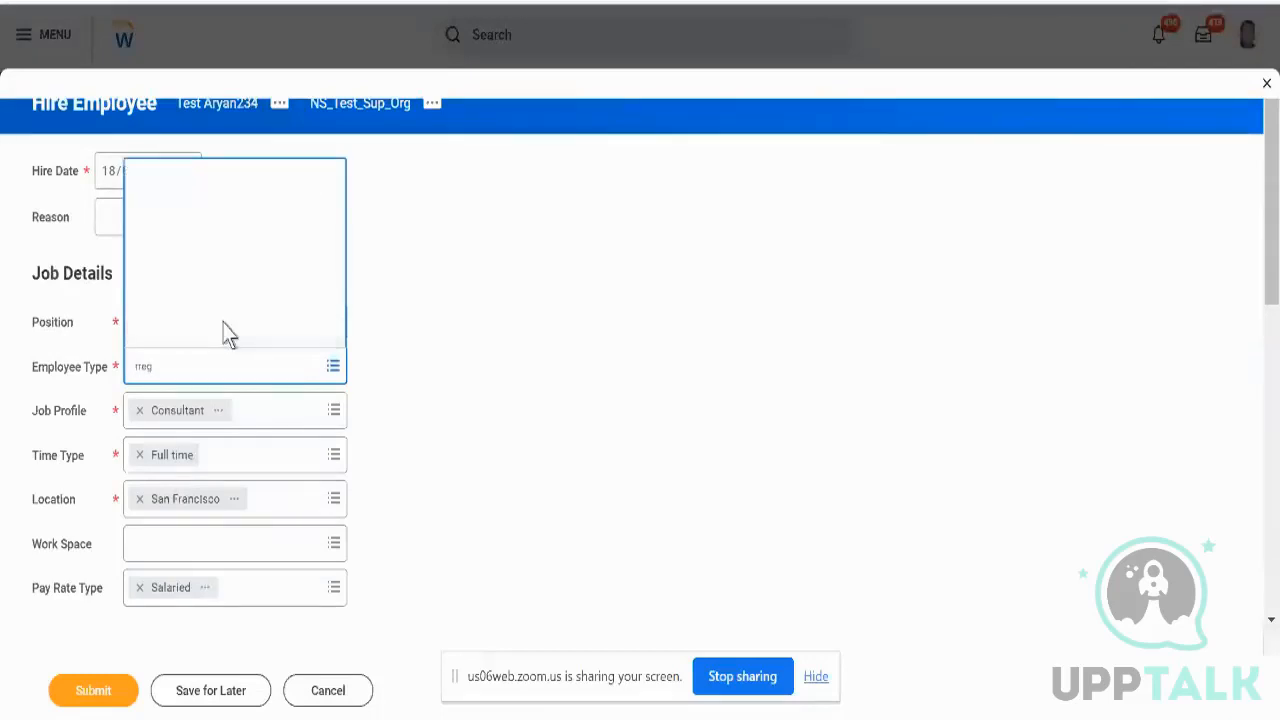
{"action": "type", "text": "re"}
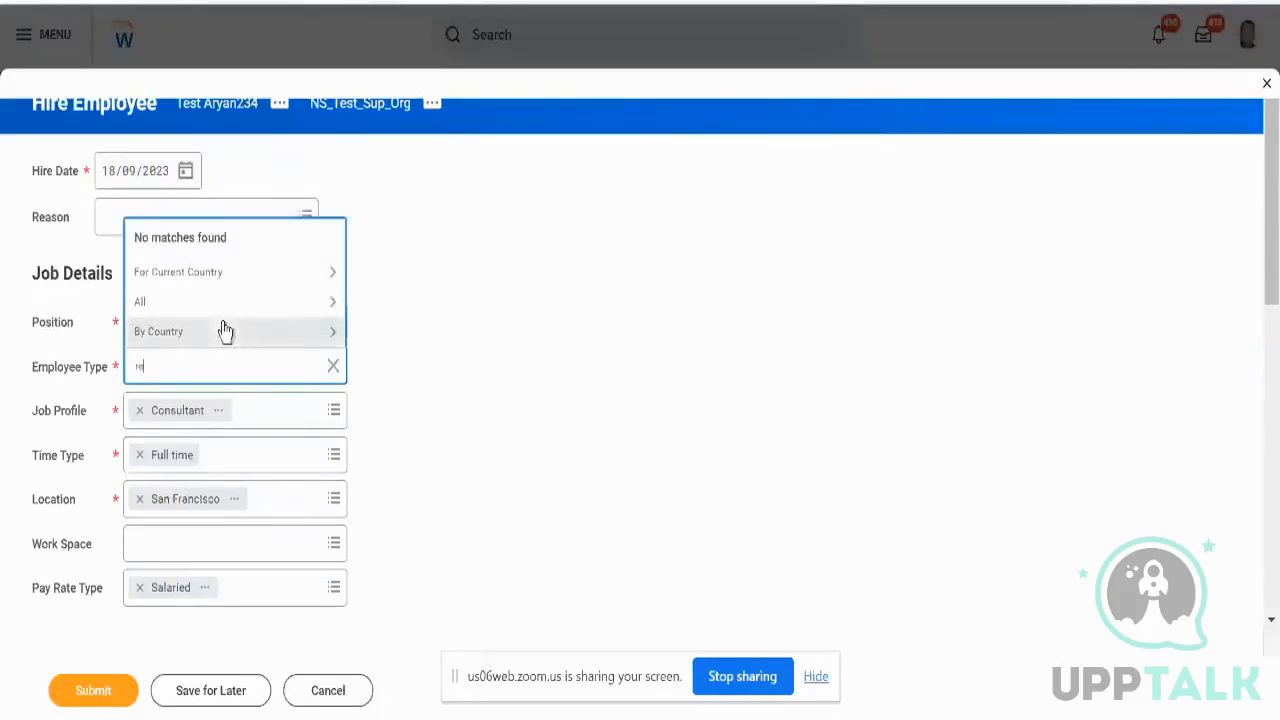
{"action": "type", "text": "gu"}
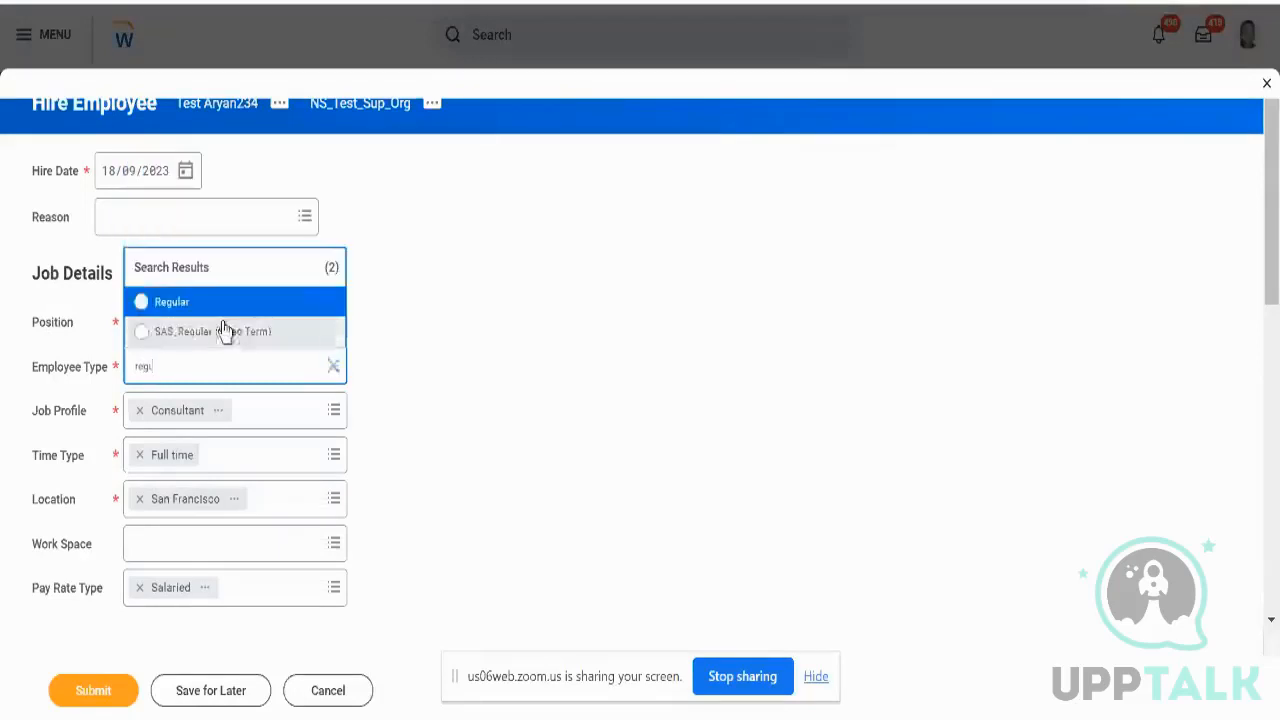
{"action": "key", "text": "Return"}
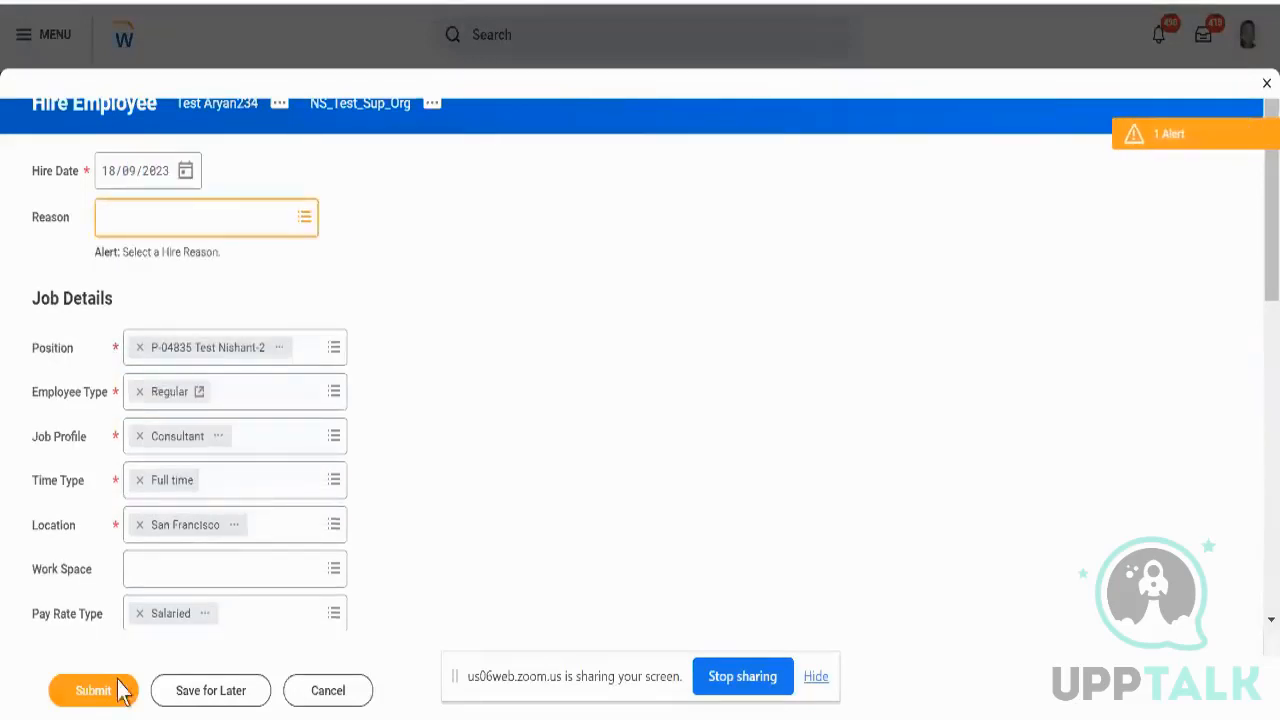
{"action": "left_click", "coordinate": [92, 690]}
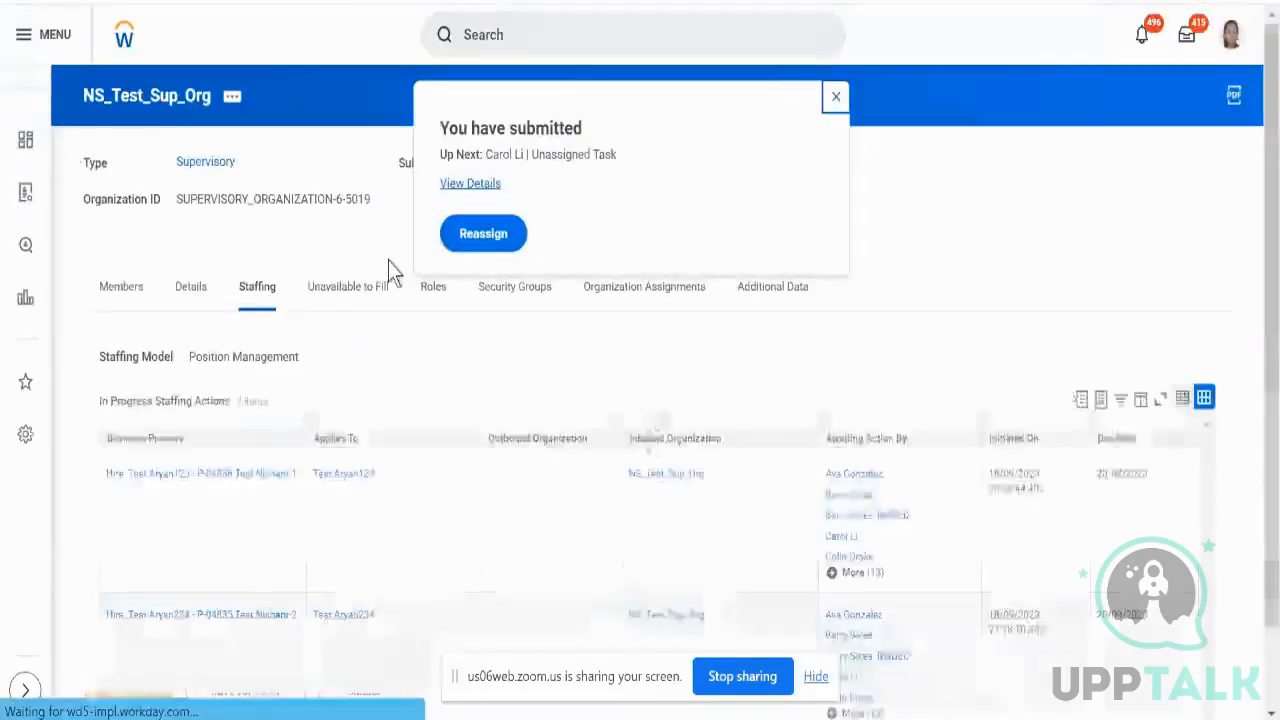
- Open the Unassigned Step Audit and sort it by Date, newest first
{"action": "left_click", "coordinate": [470, 246]}
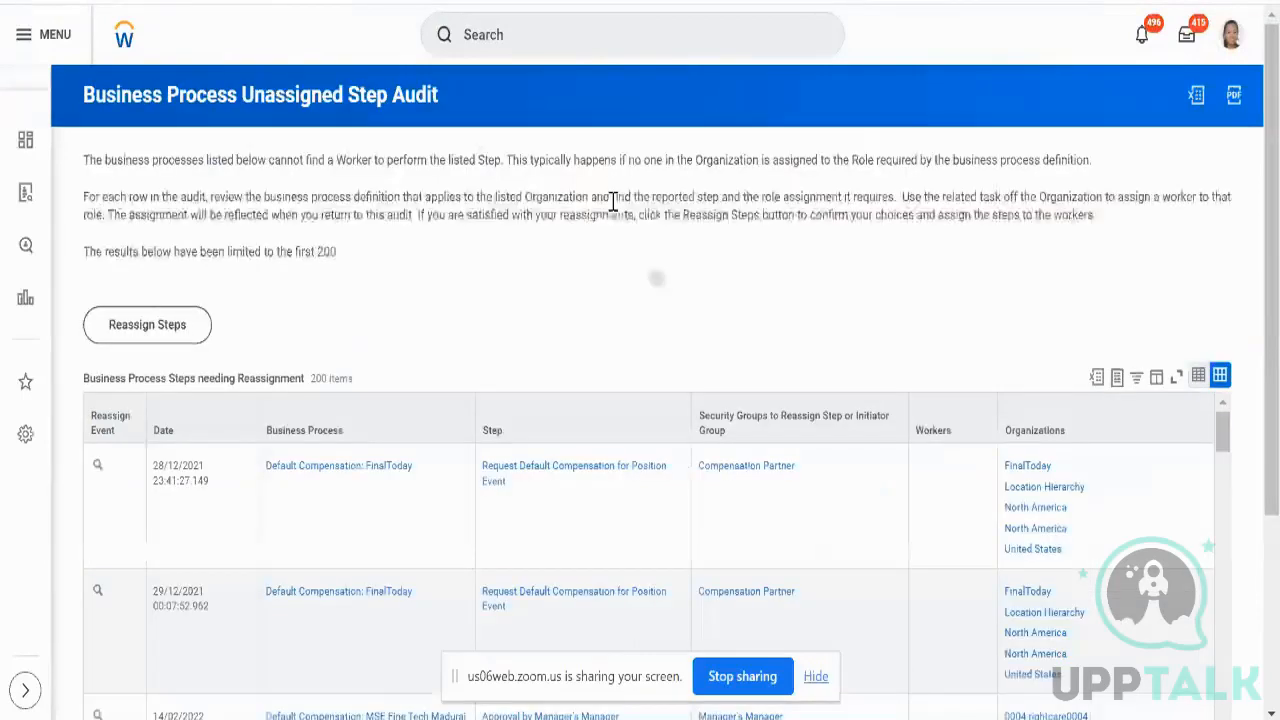
{"action": "left_click", "coordinate": [198, 440]}
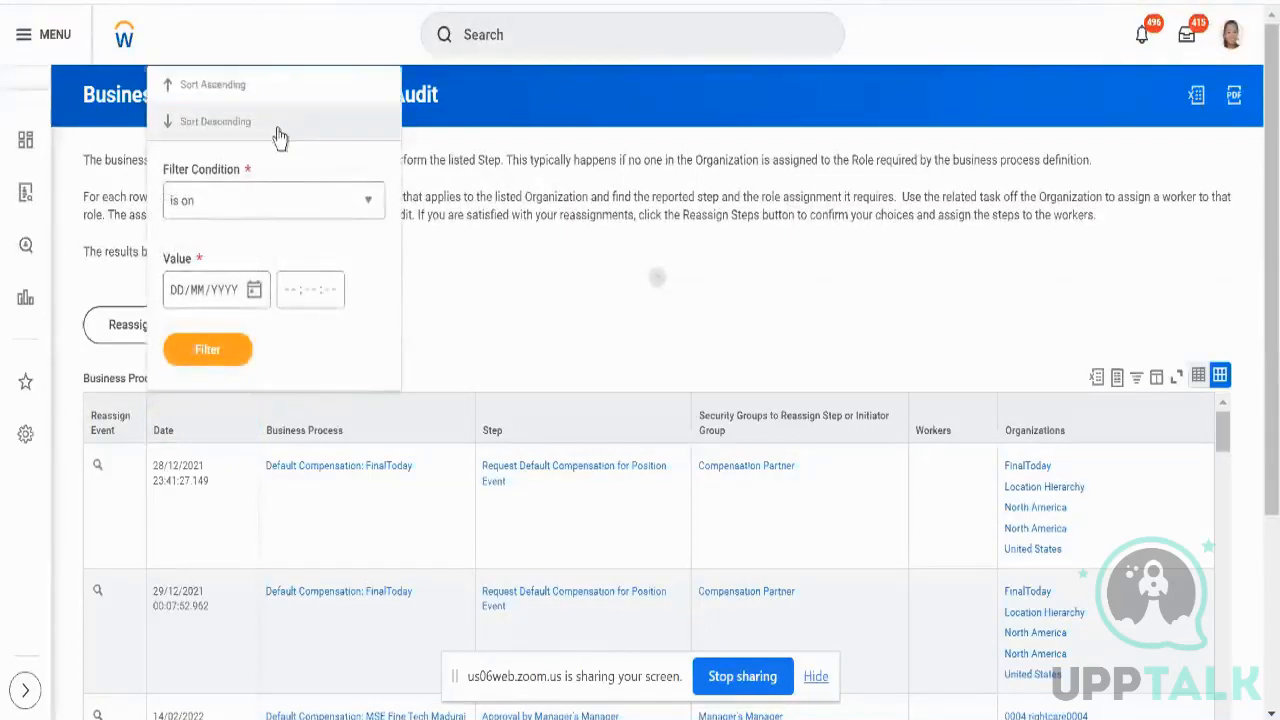
{"action": "left_click", "coordinate": [280, 135]}
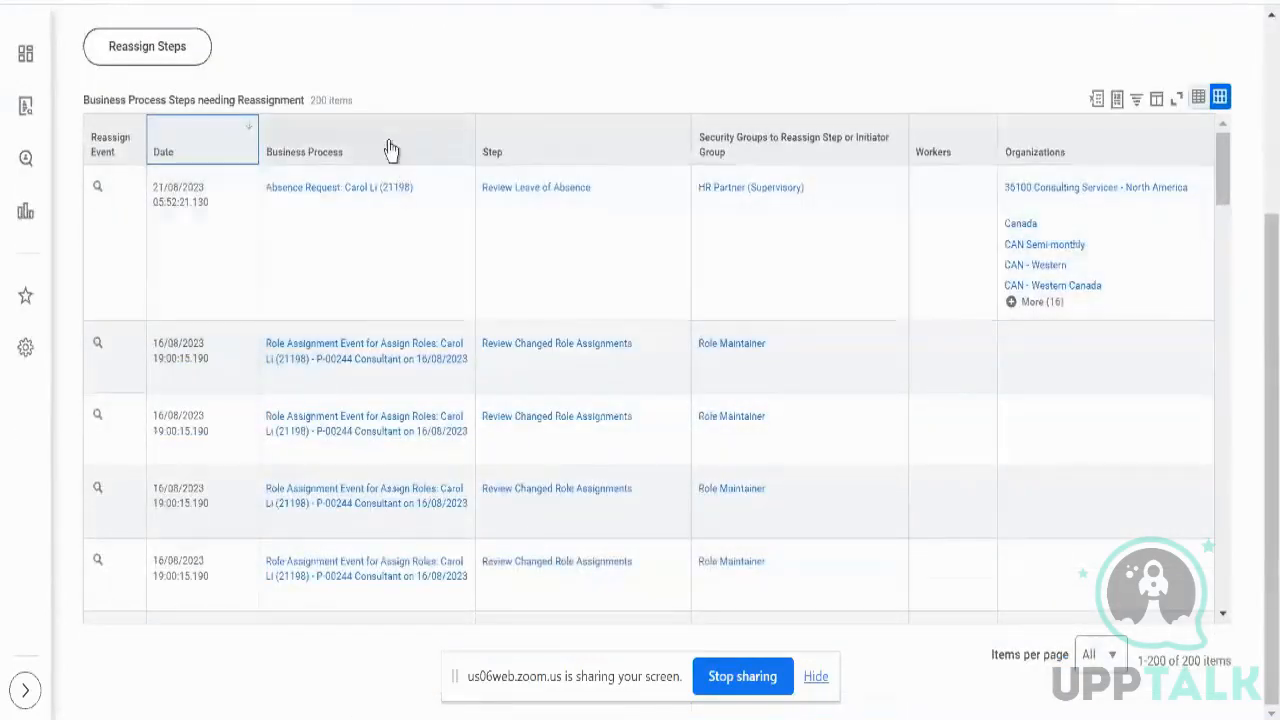
- Search the Business Process filter for 'aryan', dismiss it, and go to the inbox
{"action": "left_click", "coordinate": [388, 142]}
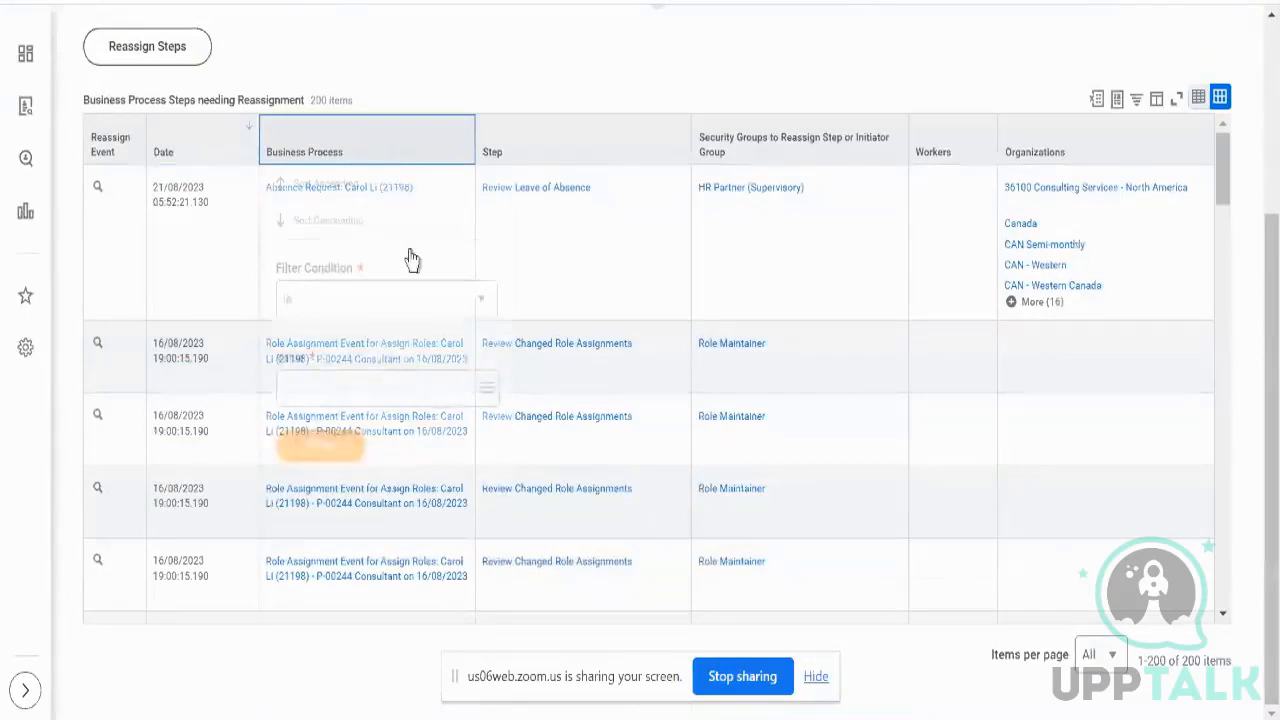
{"action": "left_click", "coordinate": [396, 386]}
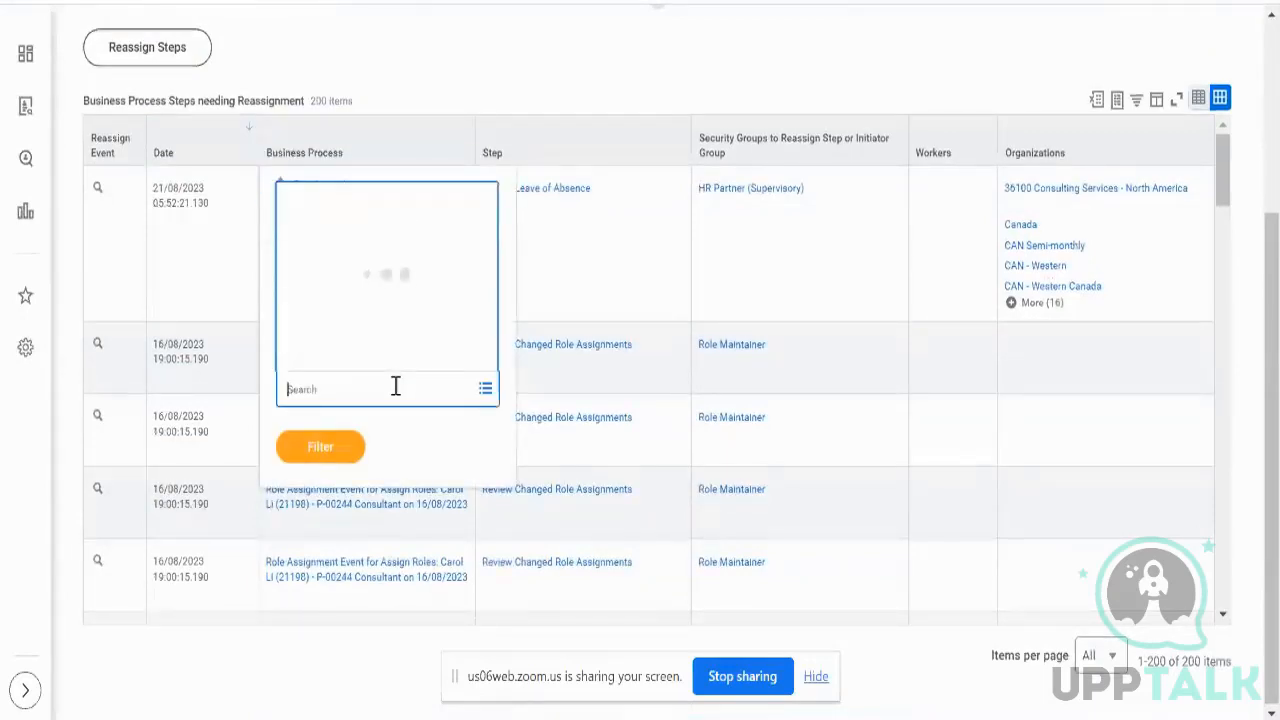
{"action": "type", "text": "aryan234"}
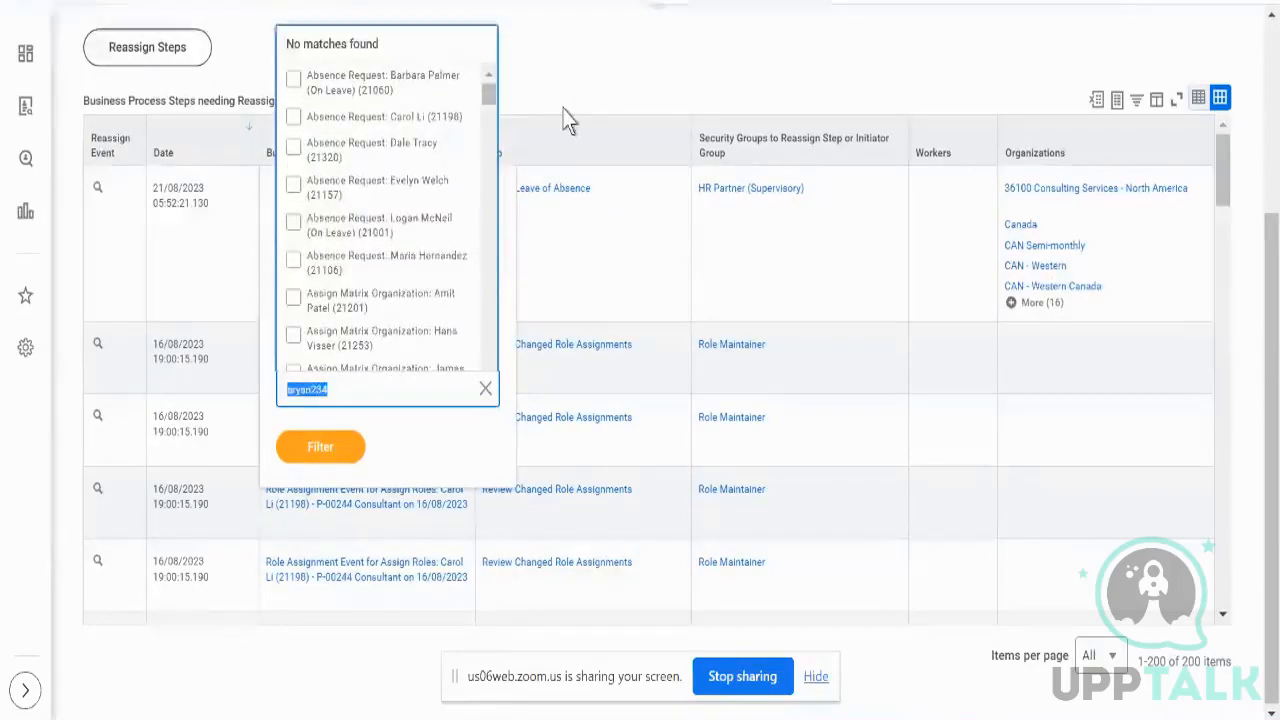
{"action": "scroll", "coordinate": [569, 120], "scroll_direction": "up", "scroll_amount": 3}
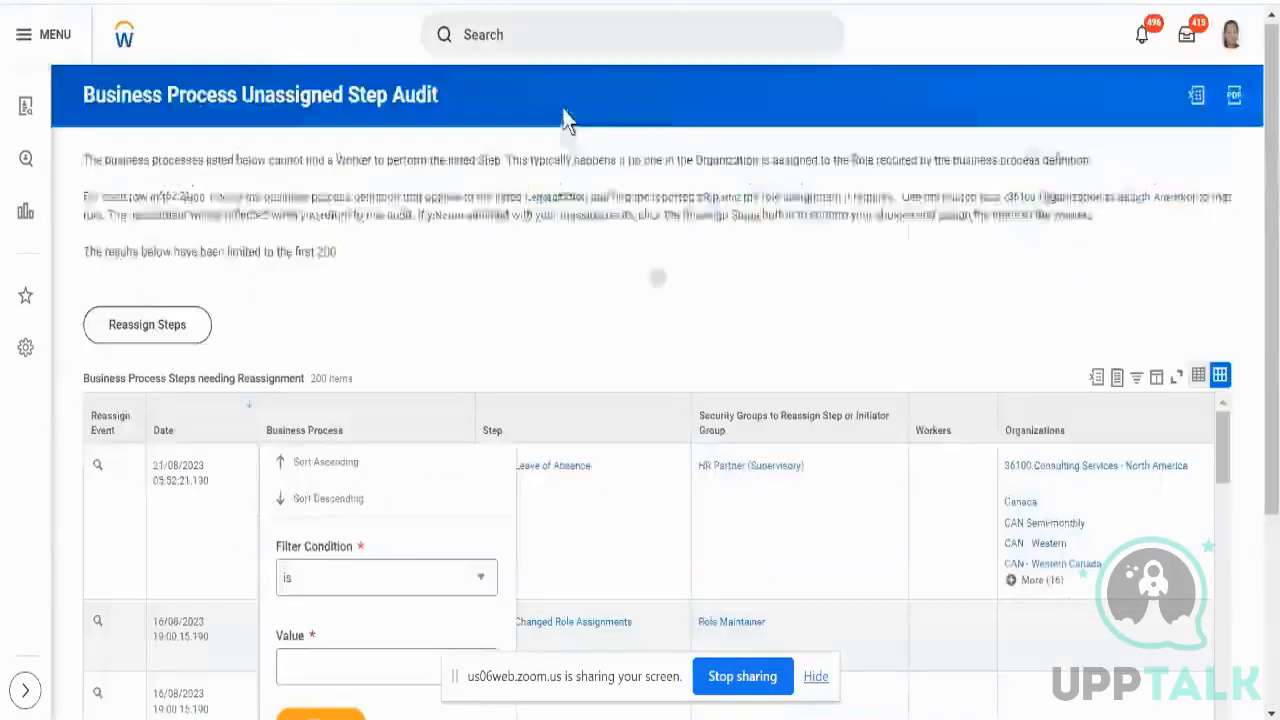
{"action": "left_click", "coordinate": [918, 78]}
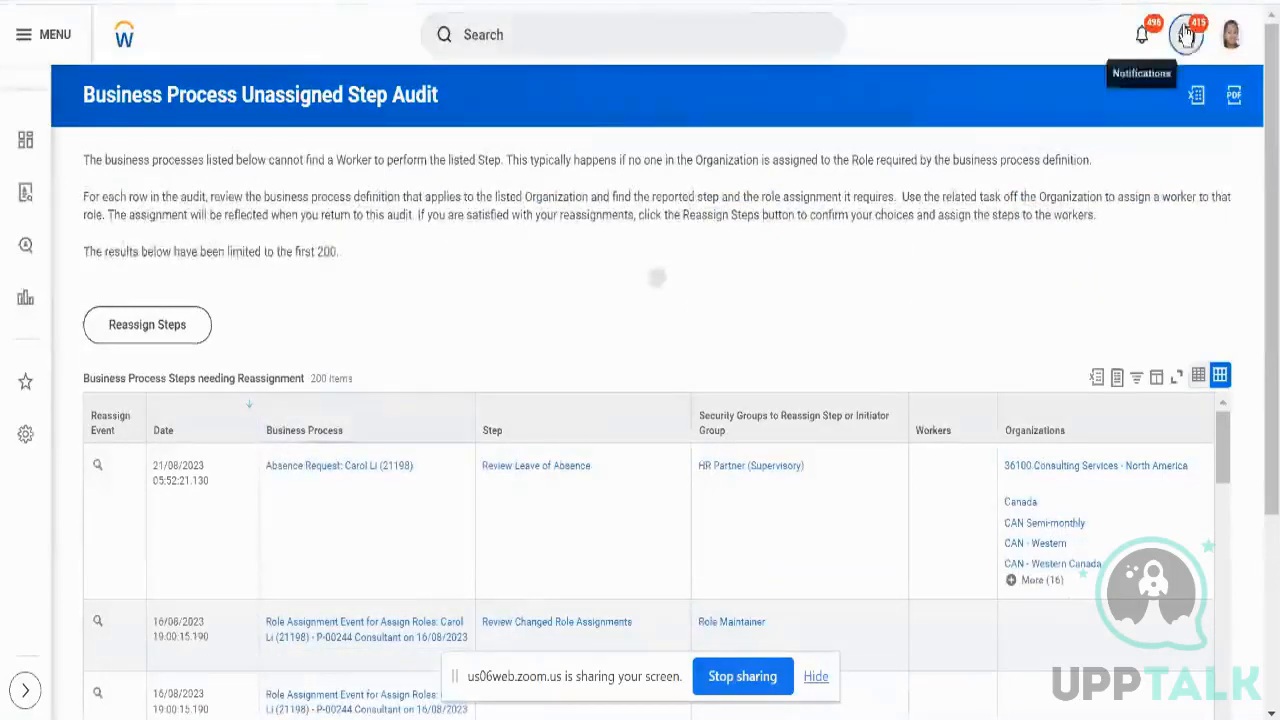
{"action": "left_click", "coordinate": [1186, 34]}
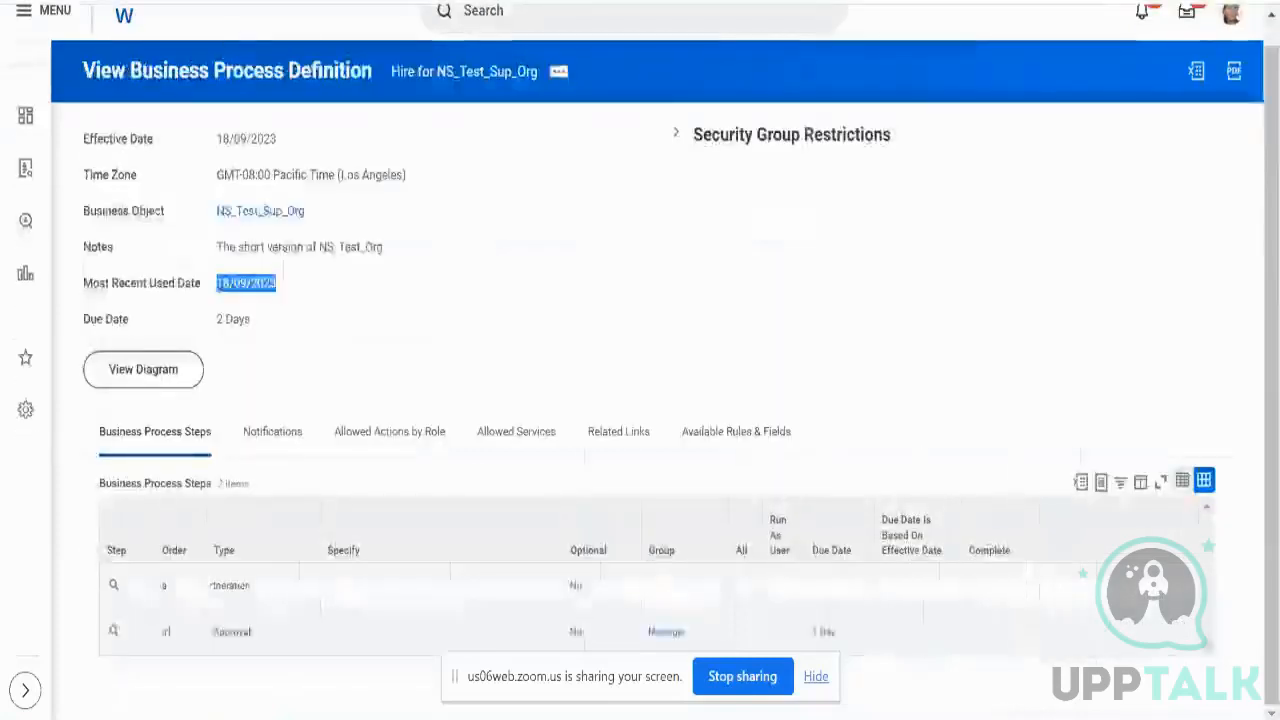
- Open the NS_Test_Sup_Org organization page and show its role assignments
{"action": "right_click", "coordinate": [278, 215]}
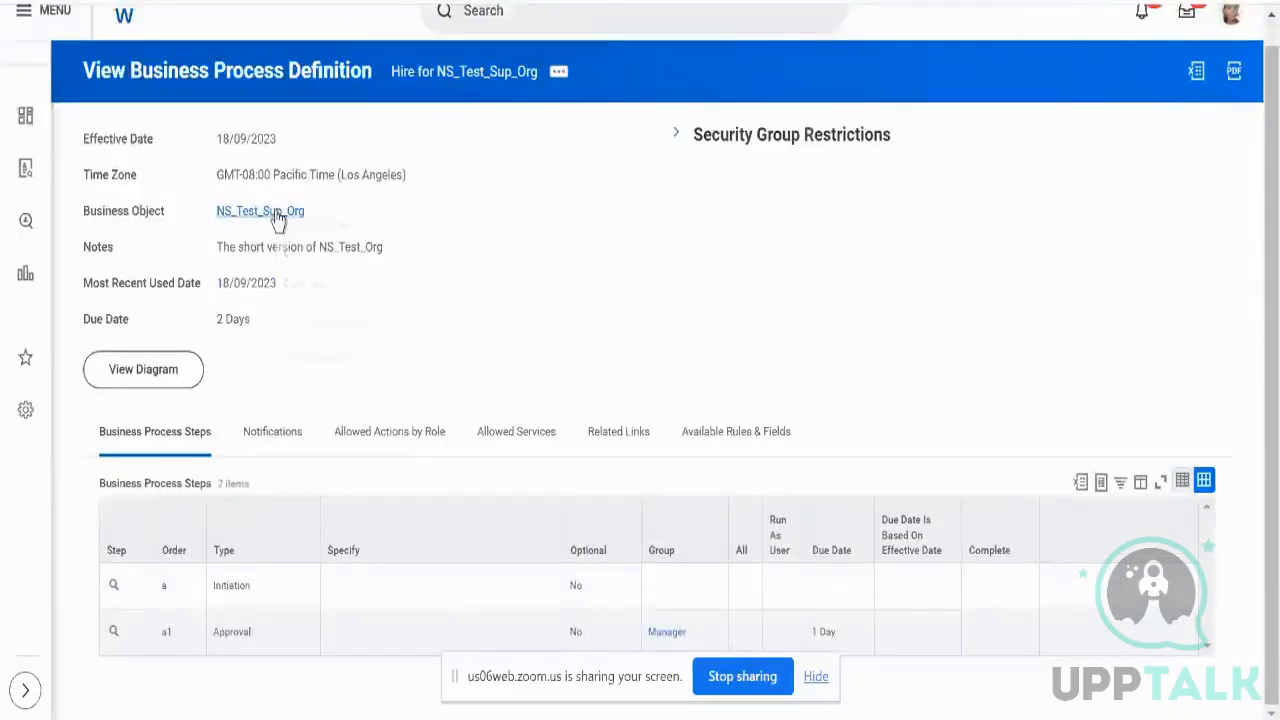
{"action": "left_click", "coordinate": [334, 248]}
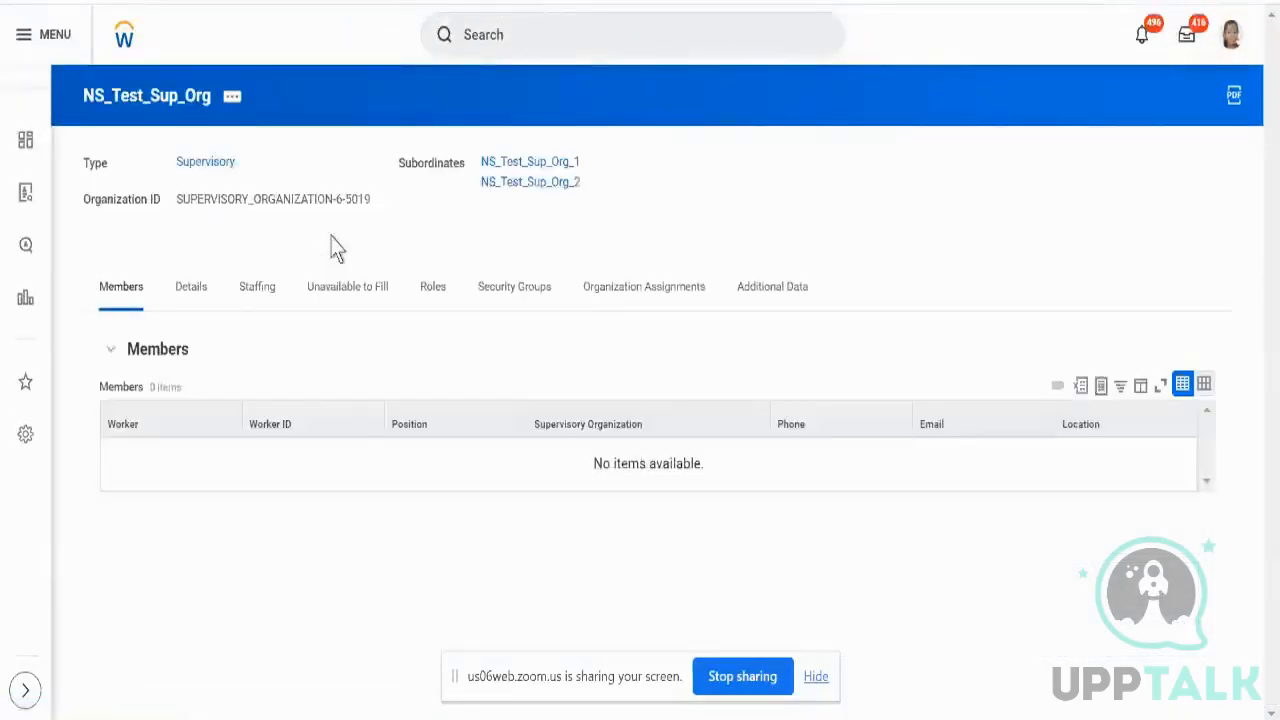
{"action": "left_click", "coordinate": [431, 292]}
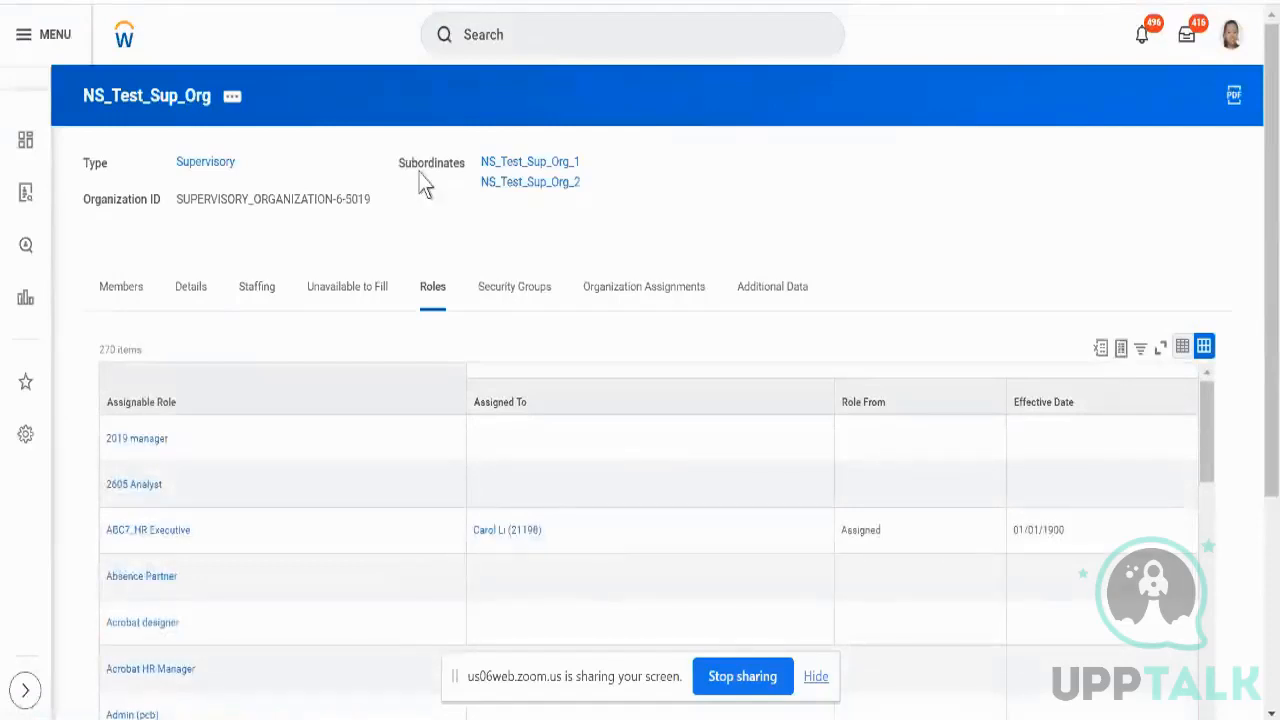
- Filter the roles list to Assignable Role Manager
{"action": "left_click", "coordinate": [343, 371]}
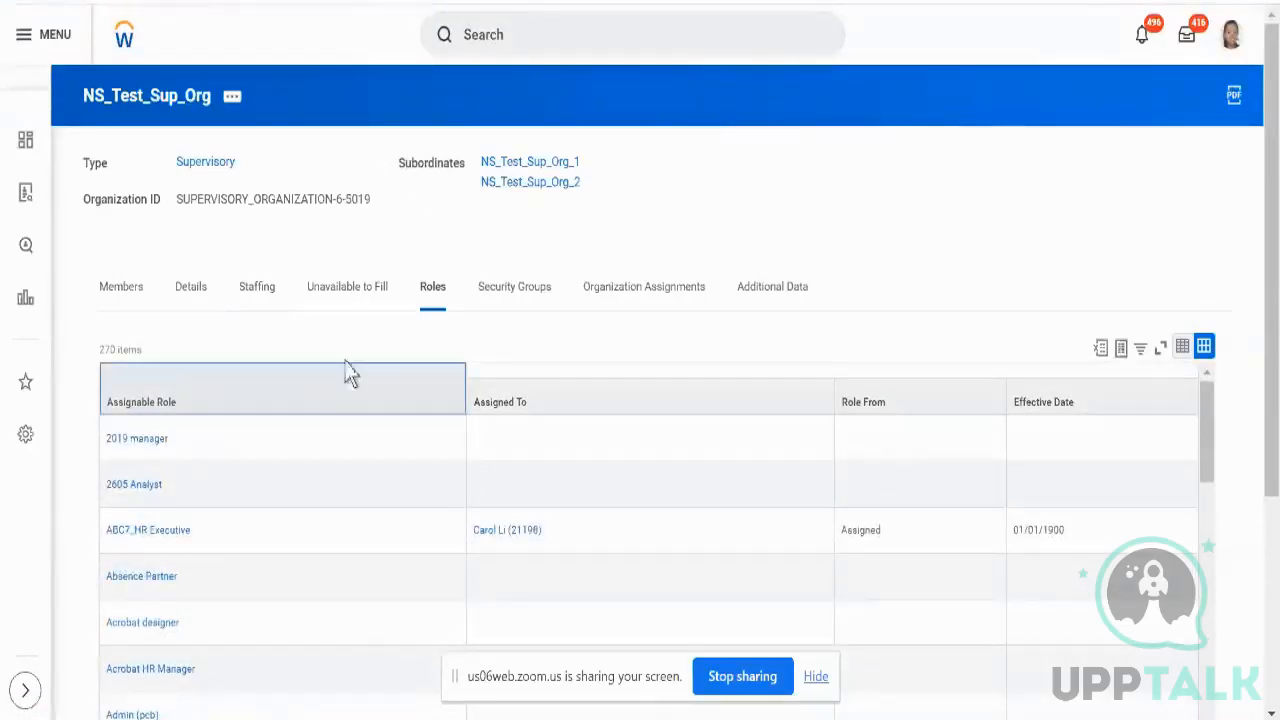
{"action": "left_click", "coordinate": [254, 262]}
{"action": "type", "text": "manager"}
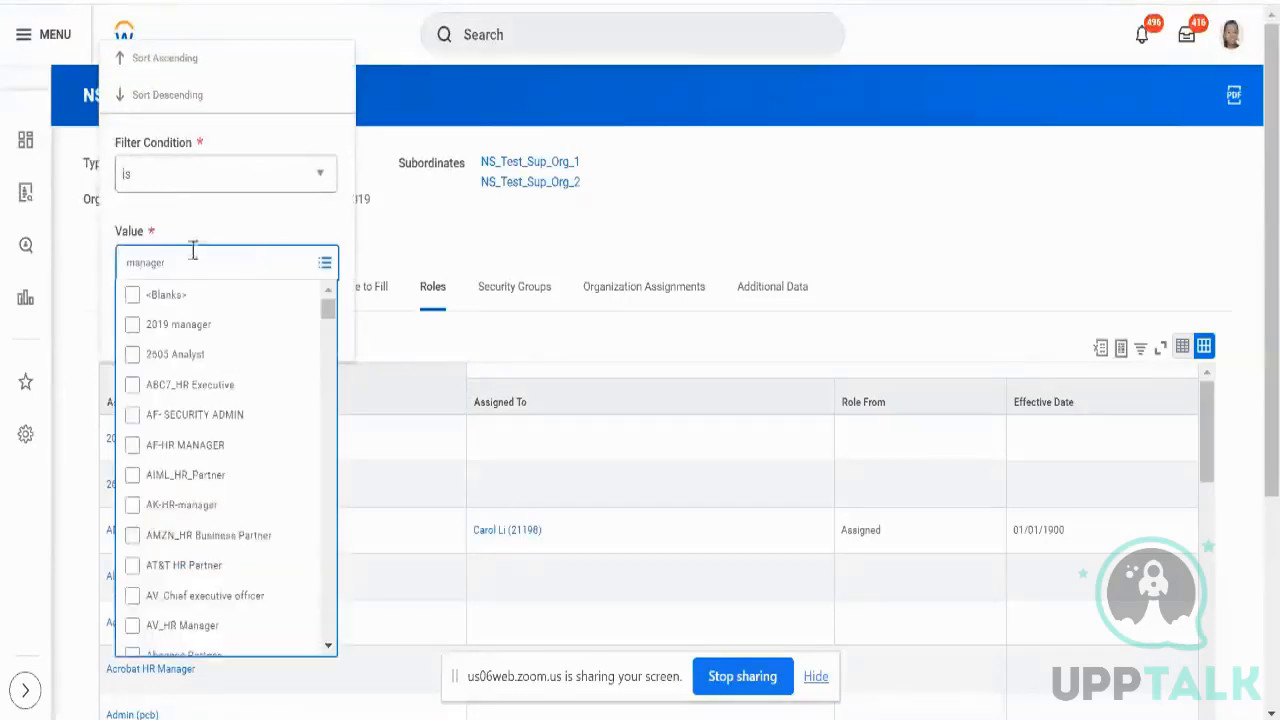
{"action": "scroll", "coordinate": [229, 440], "scroll_direction": "down", "scroll_amount": 5}
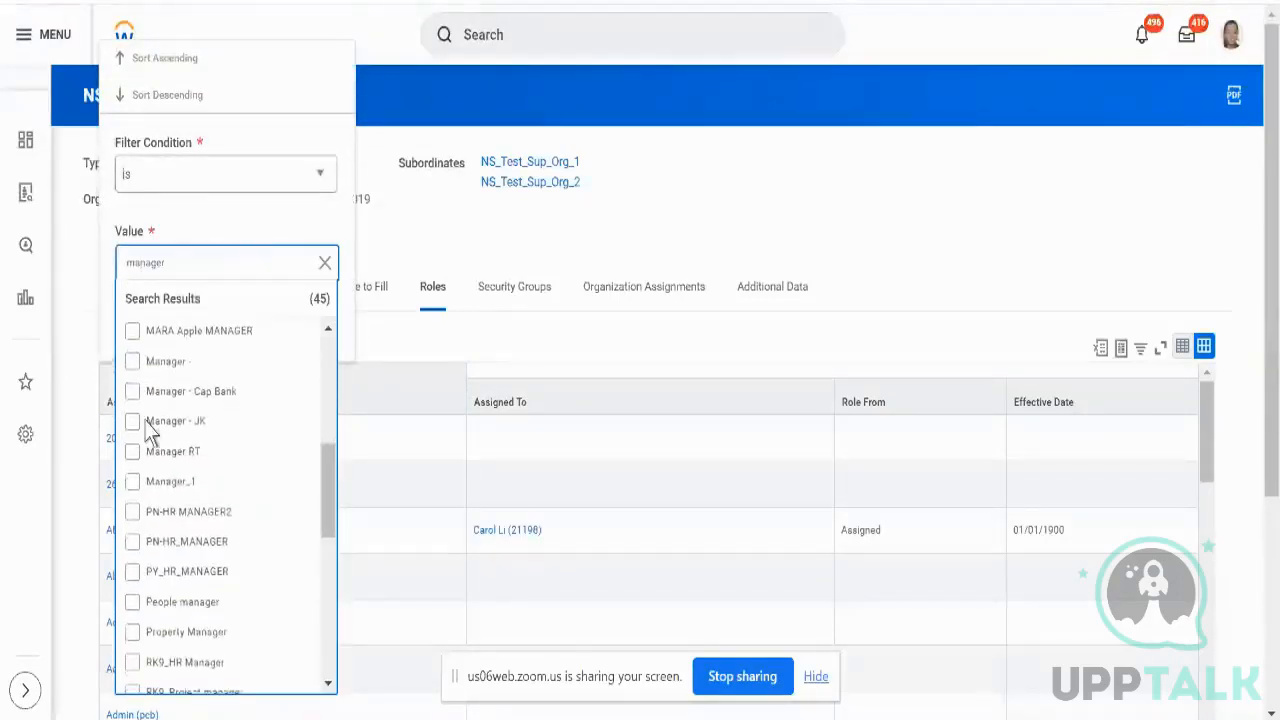
{"action": "left_click", "coordinate": [120, 340]}
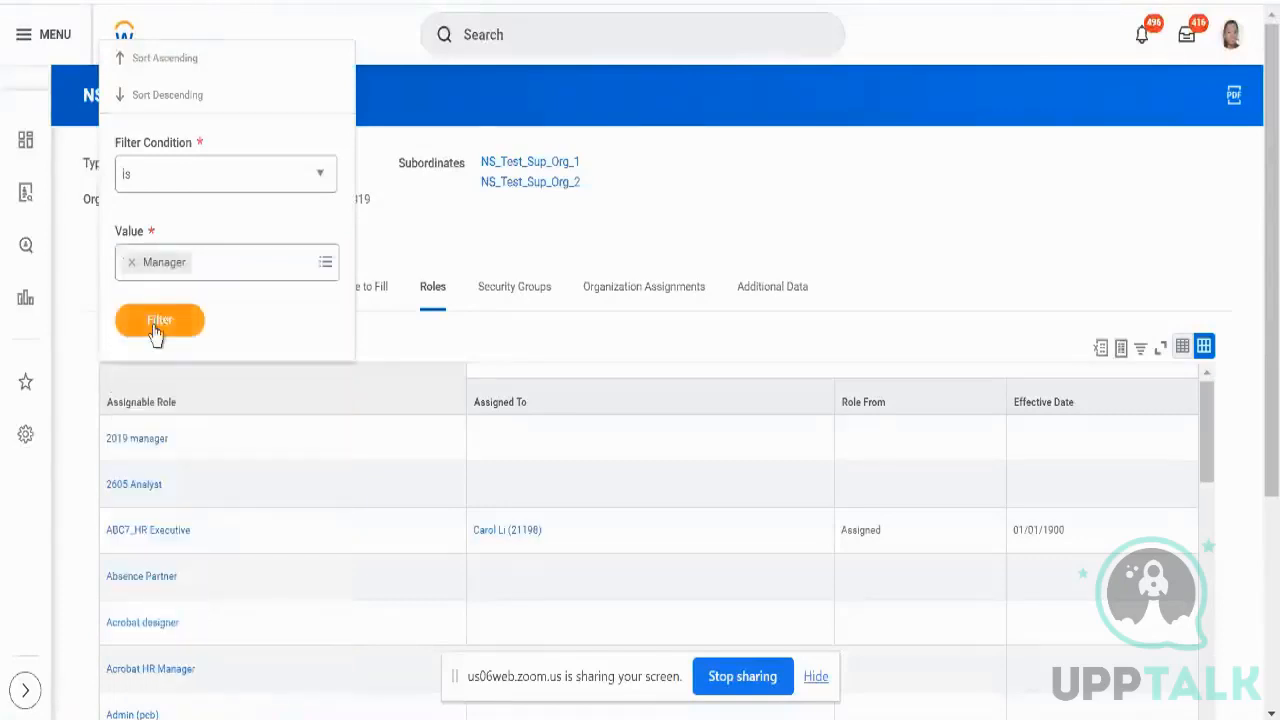
{"action": "left_click", "coordinate": [154, 328]}
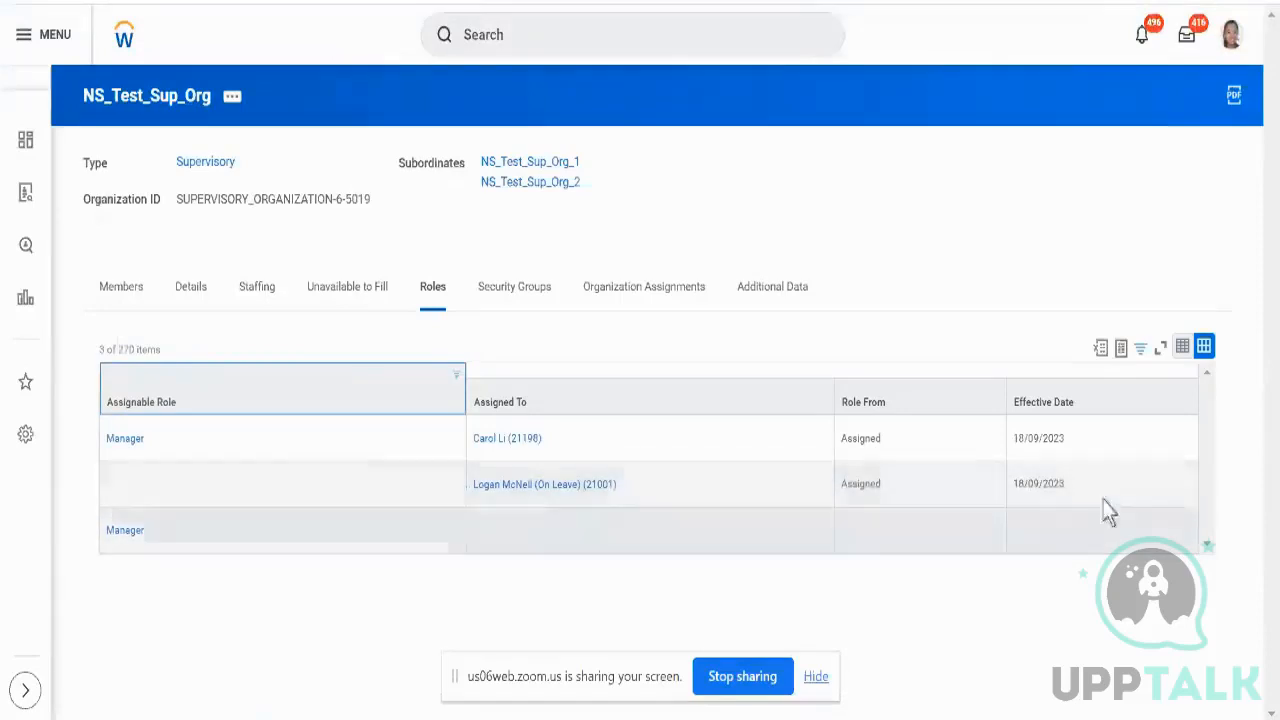
- Review the two Manager assignment rows, then dismiss the profile options
{"action": "triple_click", "coordinate": [1042, 488]}
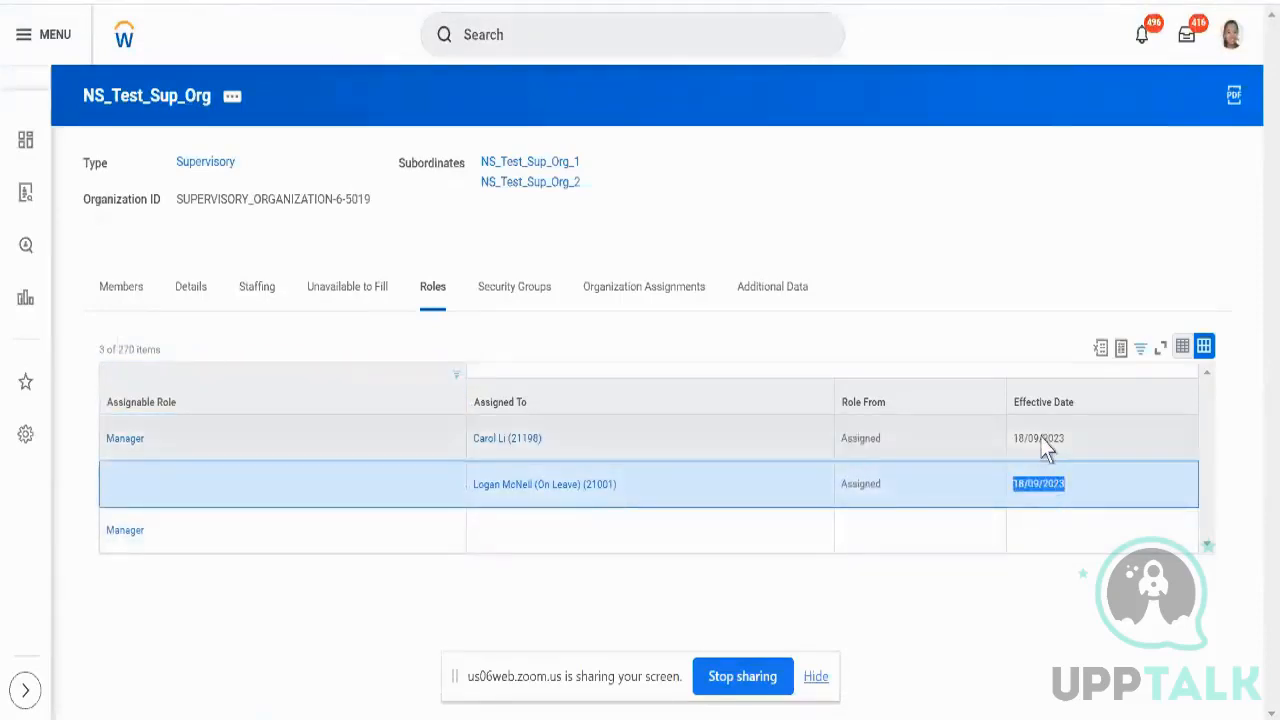
{"action": "triple_click", "coordinate": [1045, 449]}
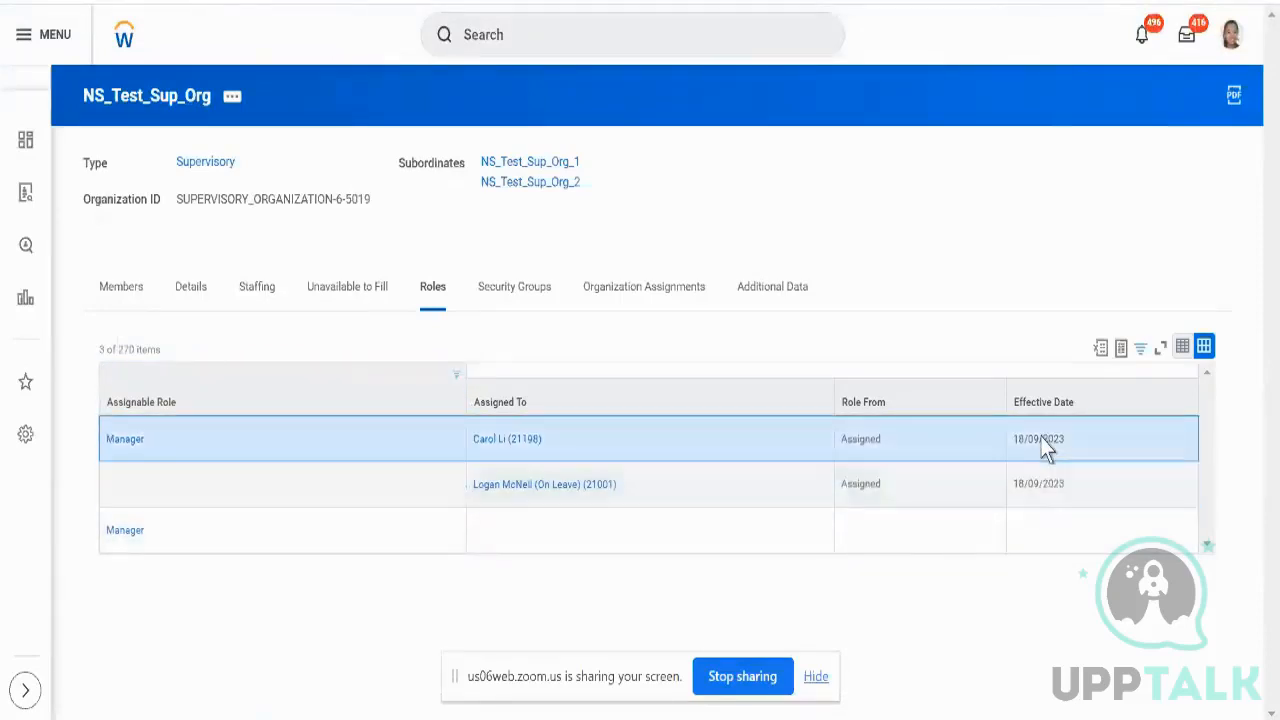
{"action": "left_click", "coordinate": [1232, 38]}
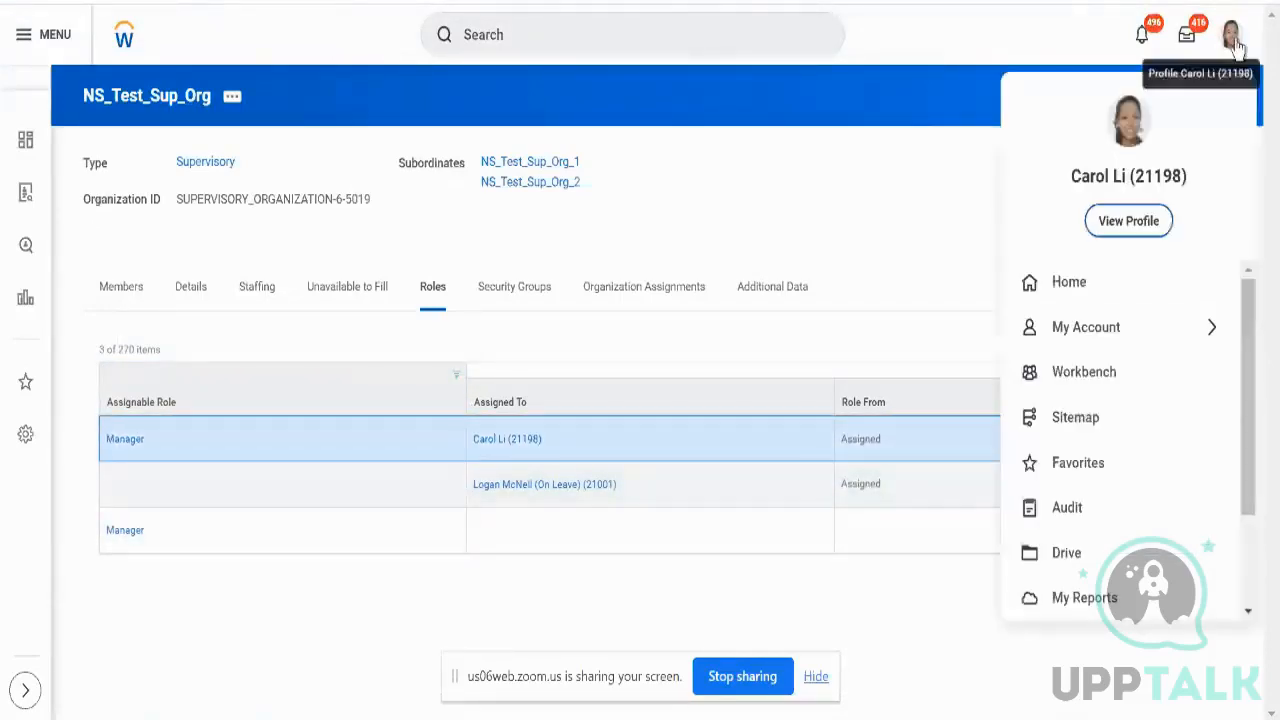
{"action": "left_click", "coordinate": [925, 287]}
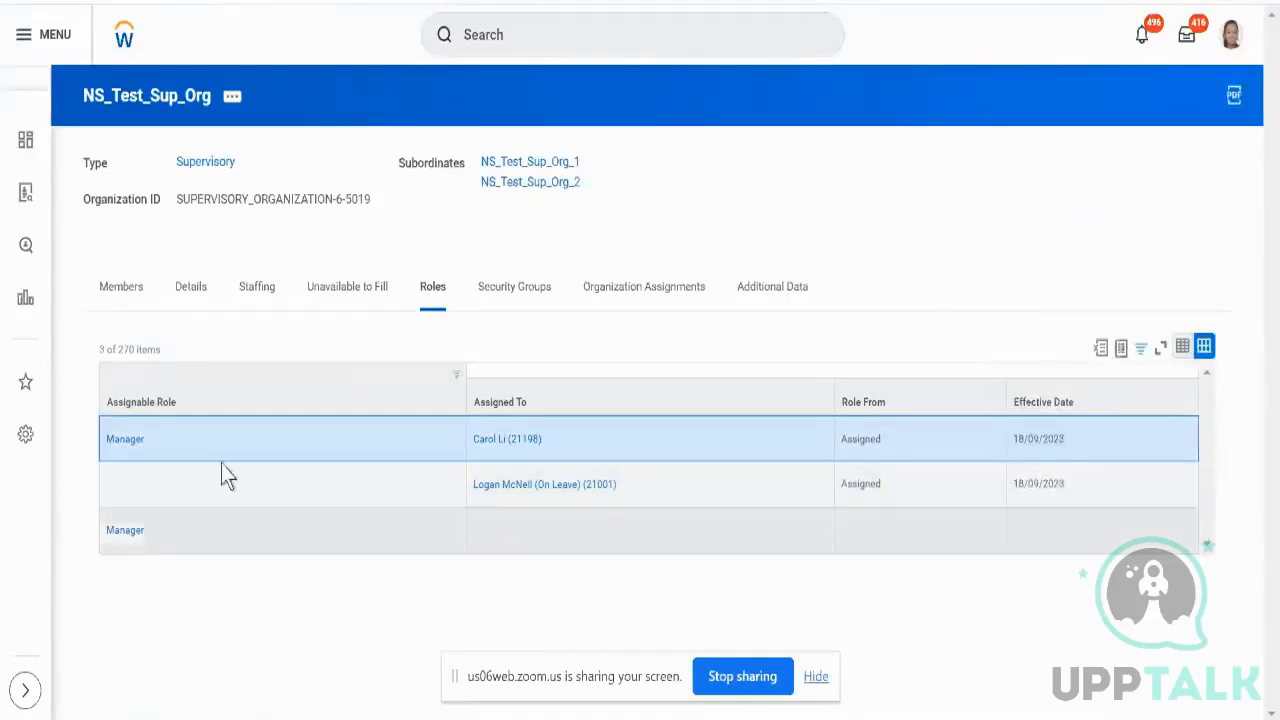